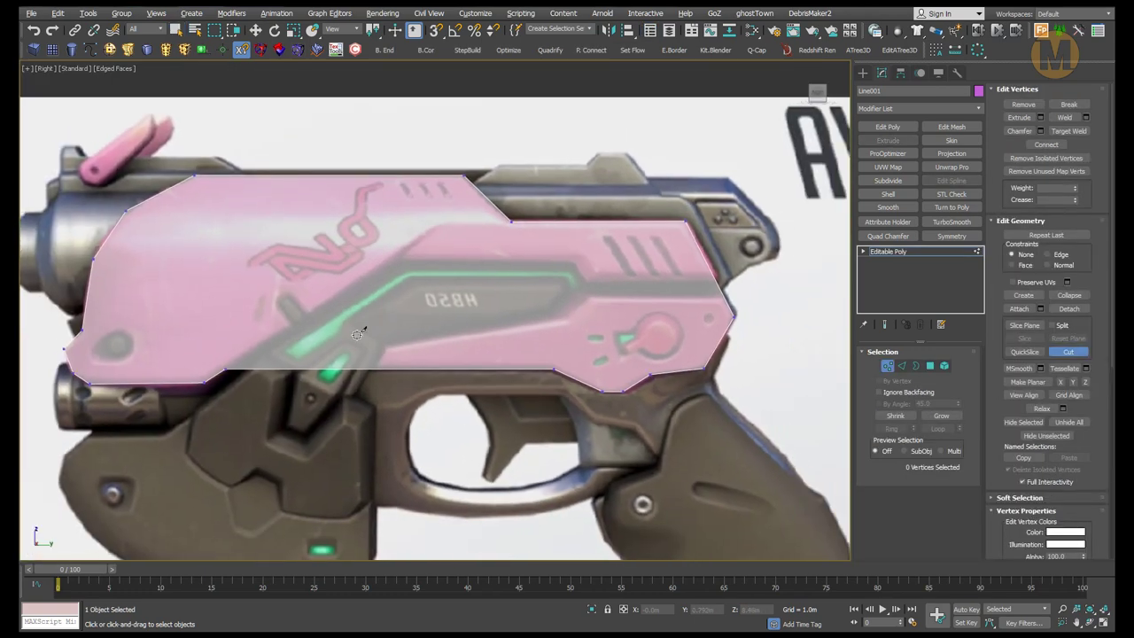
- Cut an edge across the top of the upper slide panel to follow the reference
click(431, 184)
scroll(472, 301, up, 1)
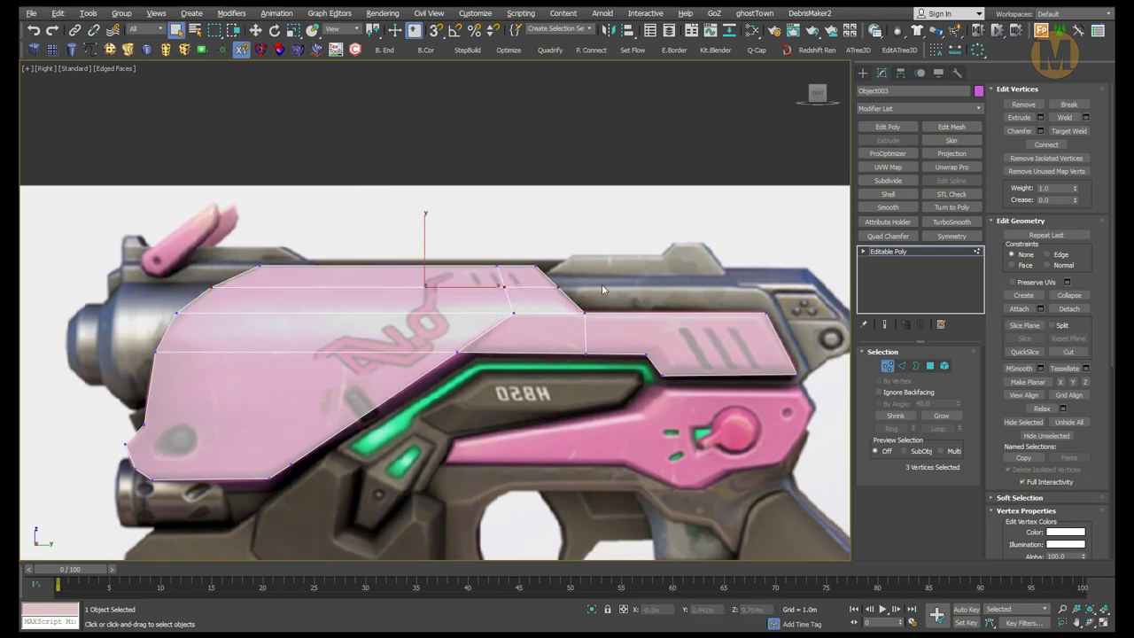
scroll(602, 289, up, 2)
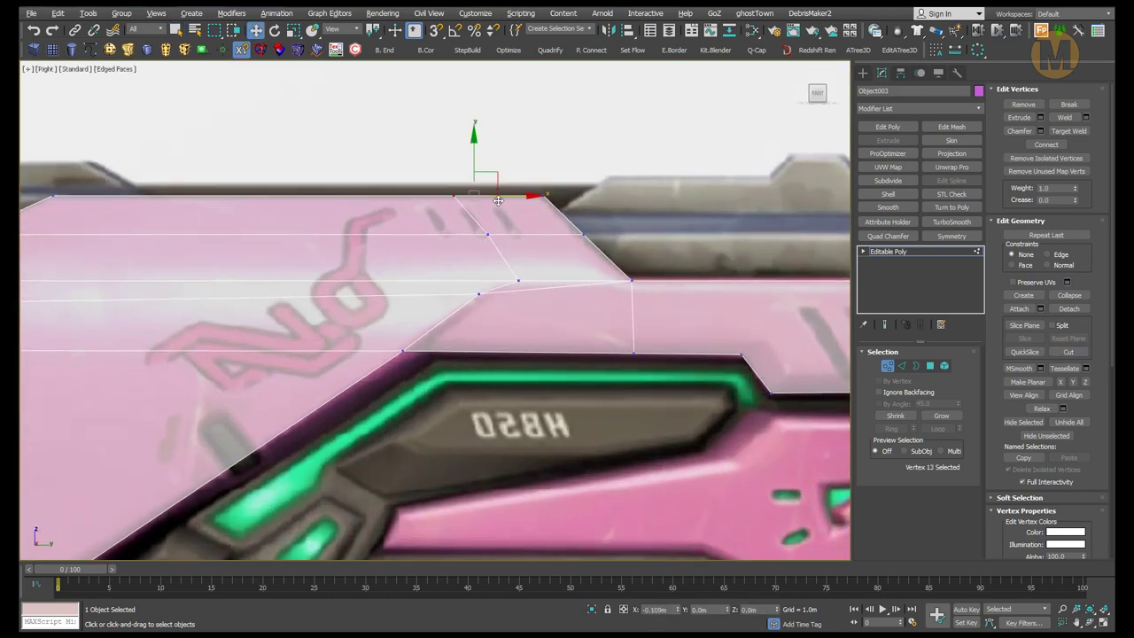
- Switch to edge editing and zoom in on the panel's front lower corner
scroll(544, 238, down, 2)
key(2)
key(q)
scroll(557, 284, down, 1)
scroll(538, 287, down, 2)
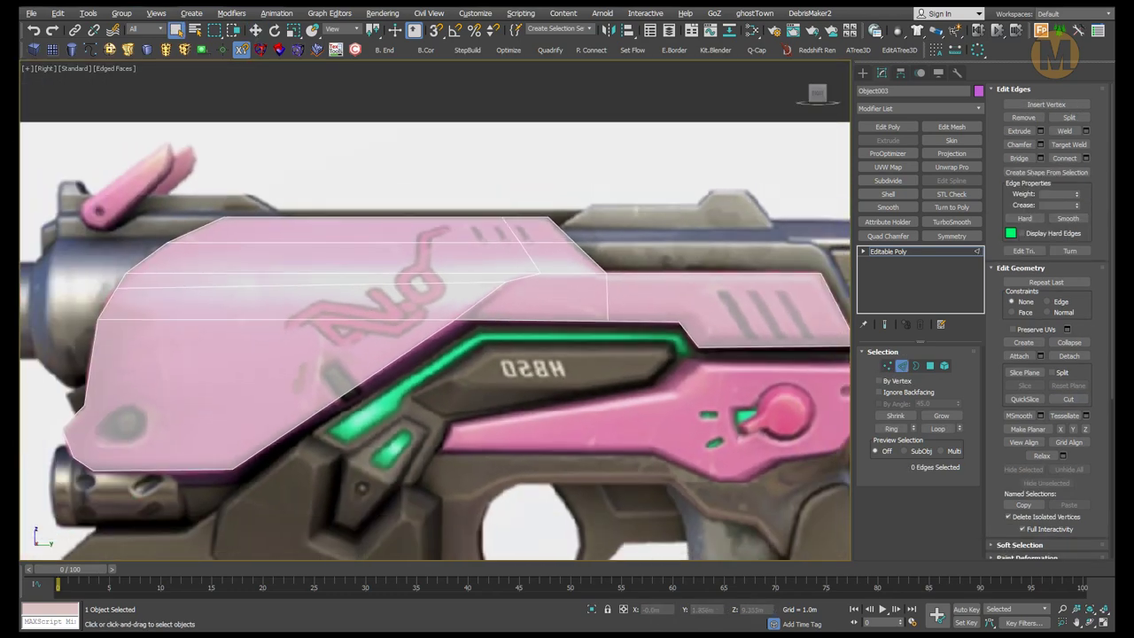
scroll(538, 286, down, 2)
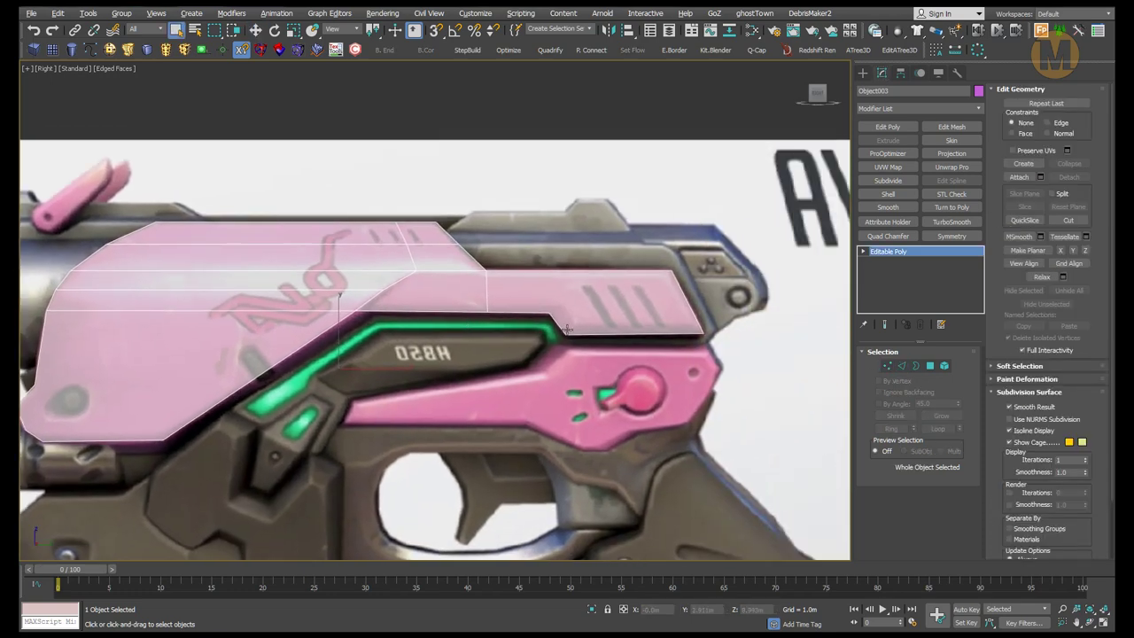
scroll(245, 377, up, 1)
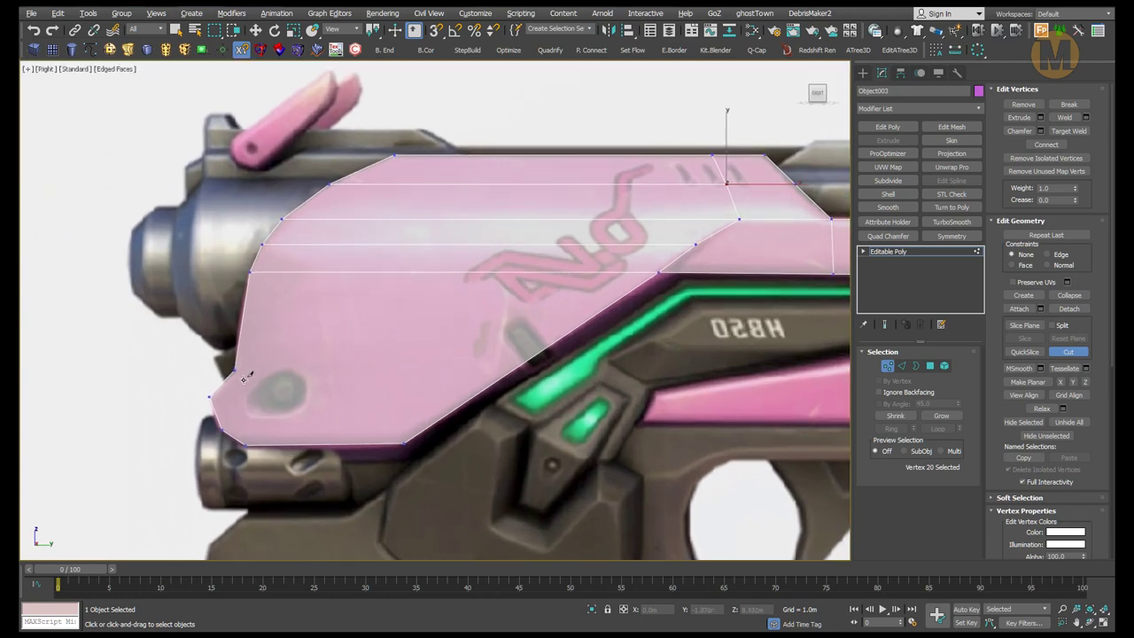
scroll(257, 454, down, 1)
scroll(261, 460, up, 2)
scroll(265, 469, up, 1)
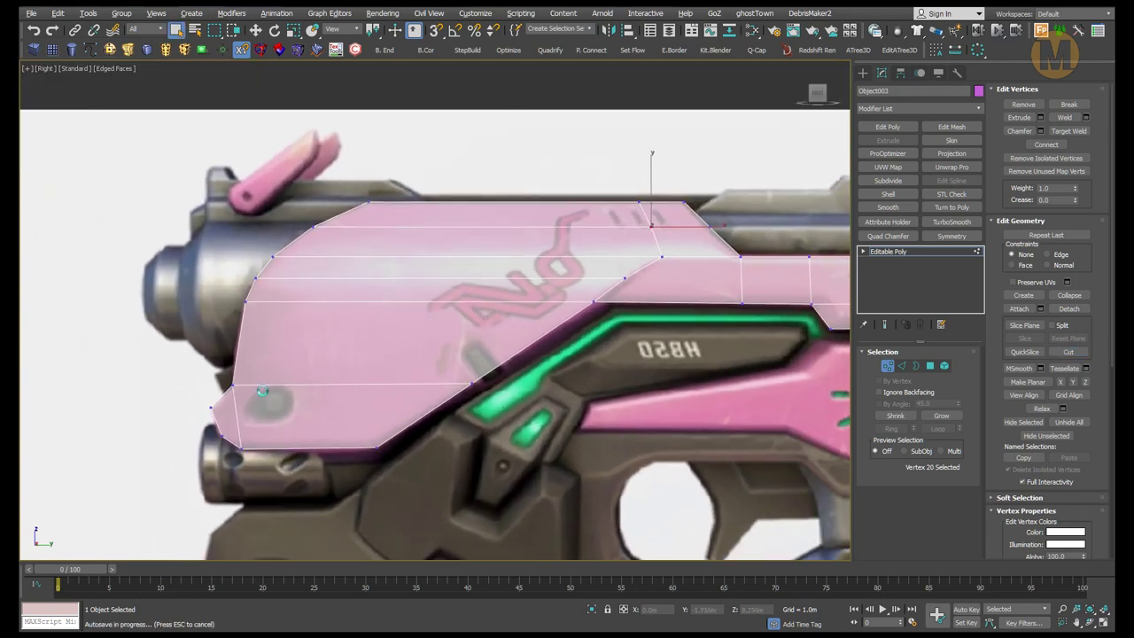
scroll(274, 480, up, 1)
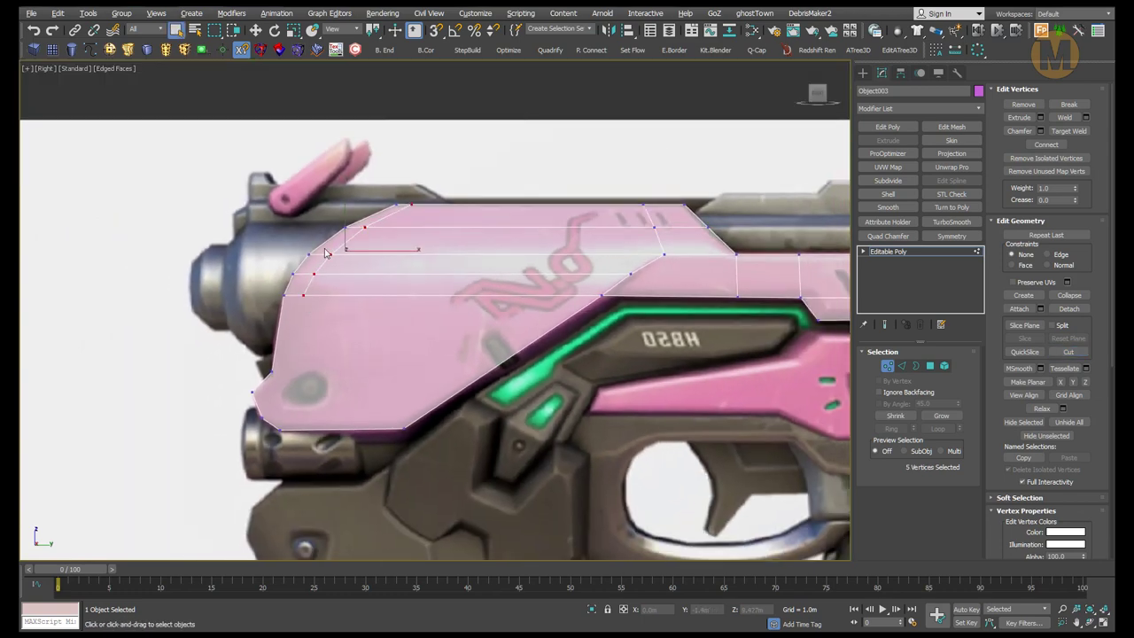
scroll(280, 422, up, 2)
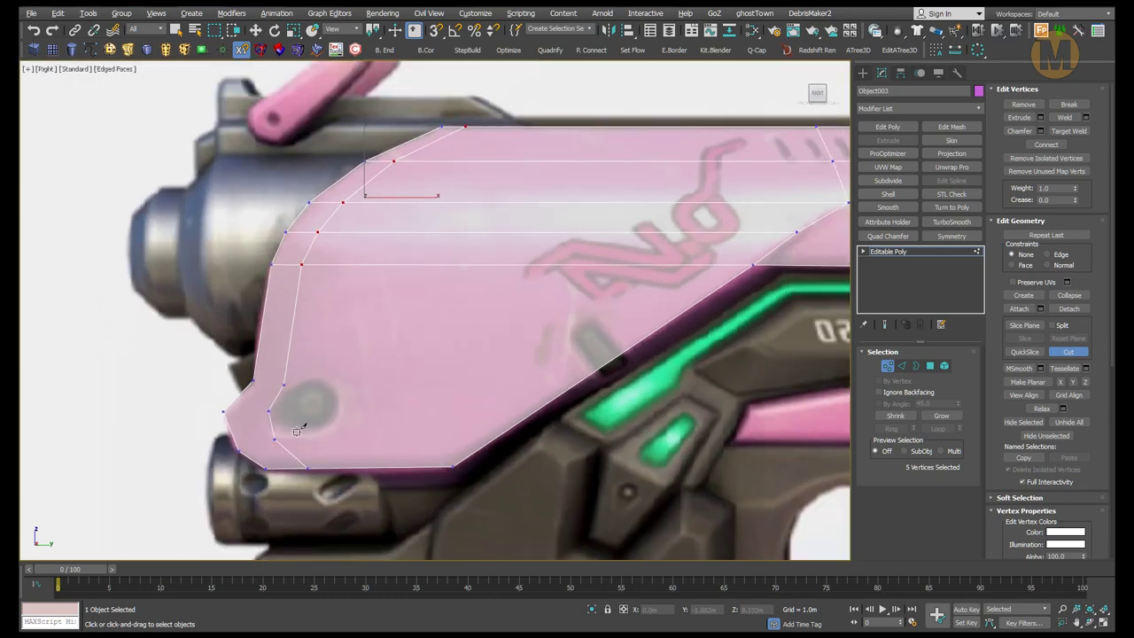
scroll(280, 426, down, 1)
- Cut new edges from the lower front corner vertex of the slide panel
click(233, 400)
key(alt+c)
click(223, 427)
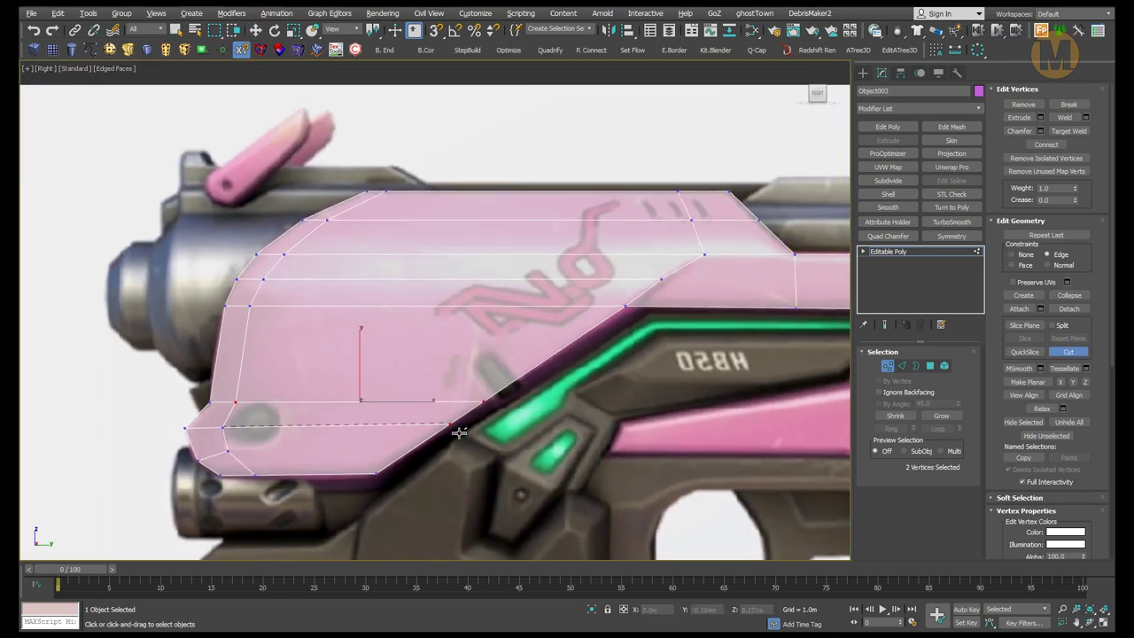
scroll(484, 440, down, 2)
key(1)
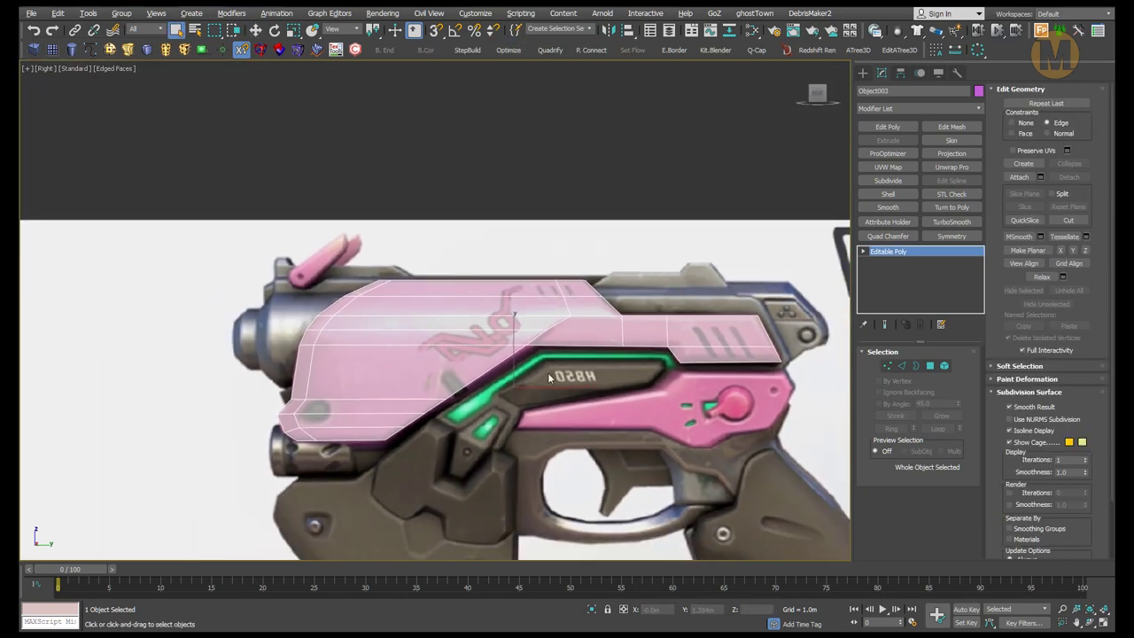
scroll(754, 290, down, 2)
- In the Perspective view, select all of the panel's polygons with the Move tool
click(978, 90)
click(944, 379)
key(p)
key(4)
key(ctrl+a)
key(w)
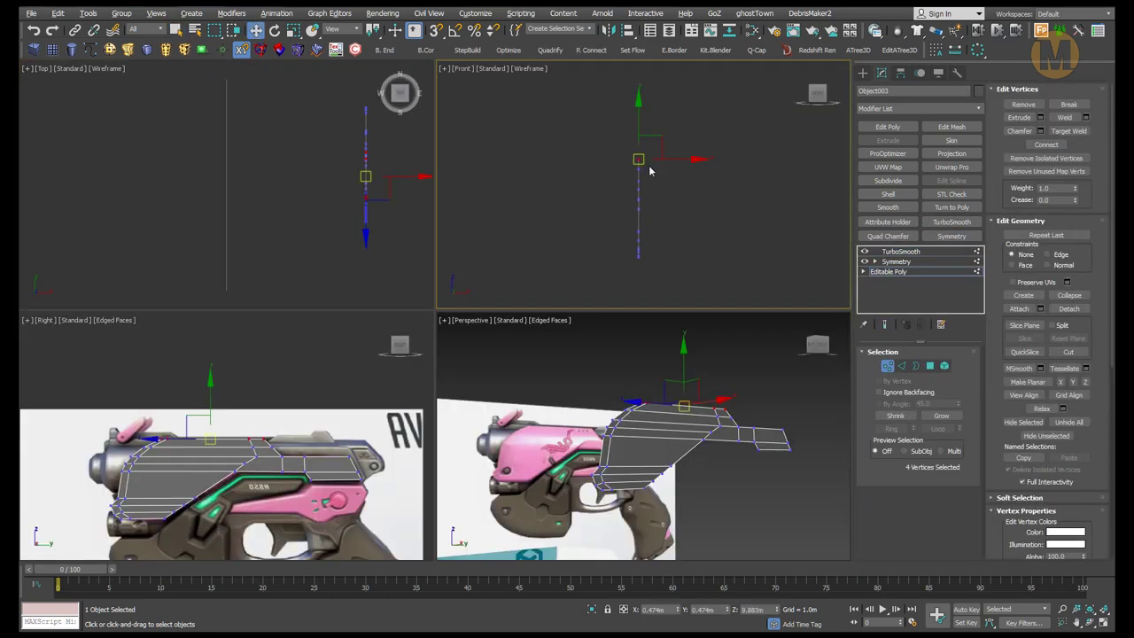
- Maximize the Perspective view and orbit to see the slide panel's side
key(alt+w)
scroll(567, 310, up, 3)
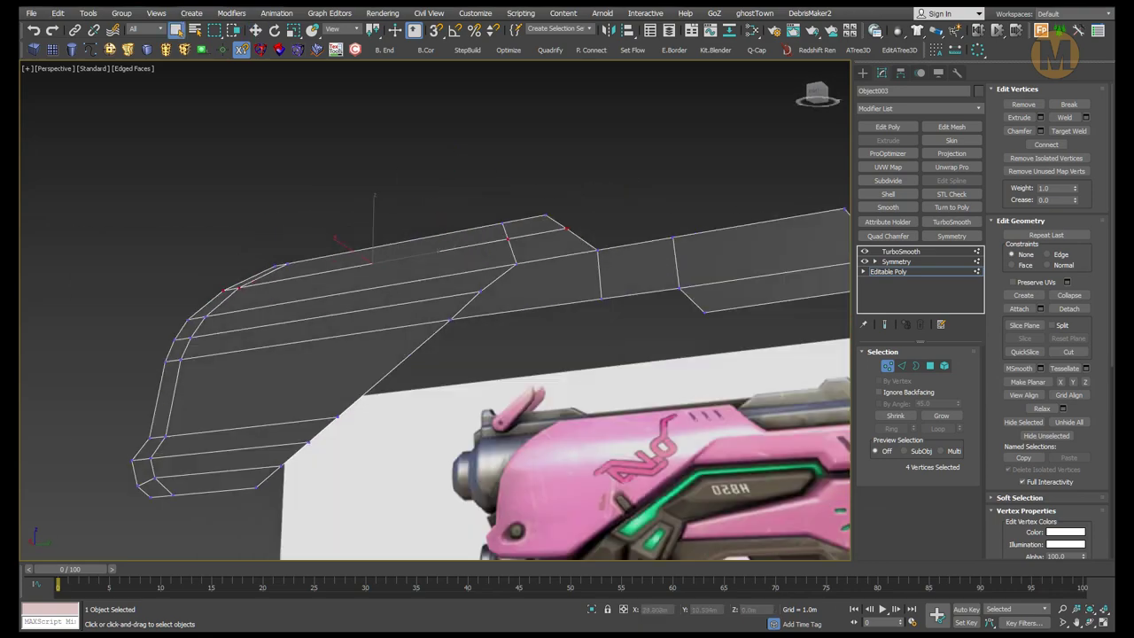
right_click(468, 304)
key(q)
mouse_move(644, 334)
alt+middle_down()
mouse_move(580, 357)
mouse_move(320, 307)
alt+middle_up()
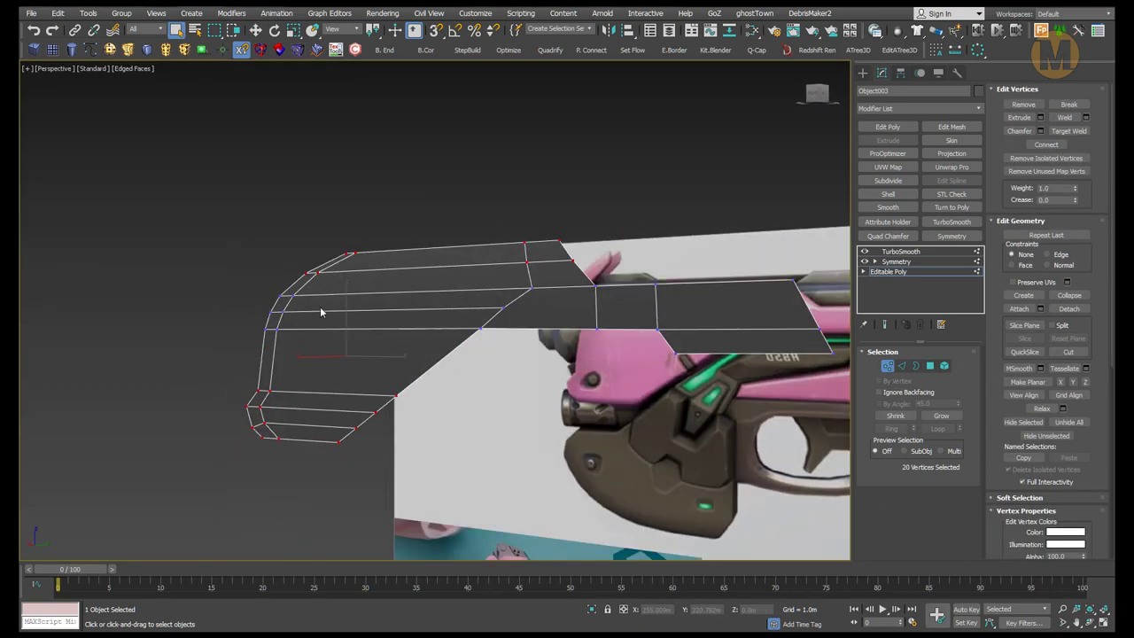
key(4)
key(1)
mouse_move(830, 380)
alt+middle_down()
mouse_move(379, 337)
mouse_move(210, 348)
alt+middle_up()
- Select and move the panel's polygons and vertices to shape the stepped front notch
key(4)
click(379, 305)
key(w)
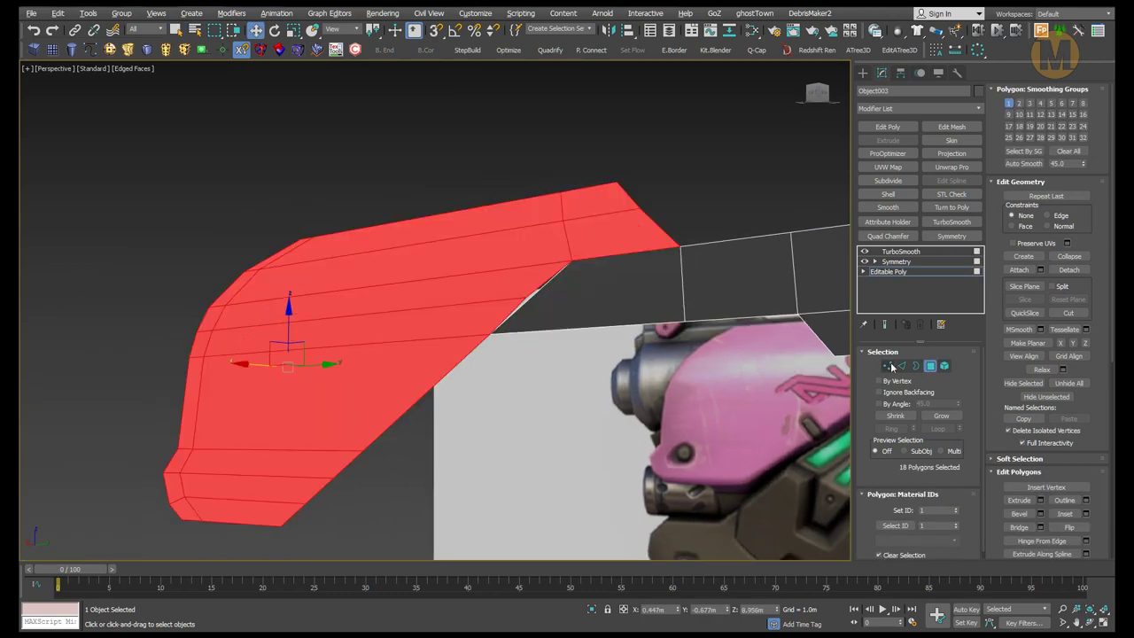
ctrl+click(887, 366)
alt+middle_drag(620, 354, 542, 376)
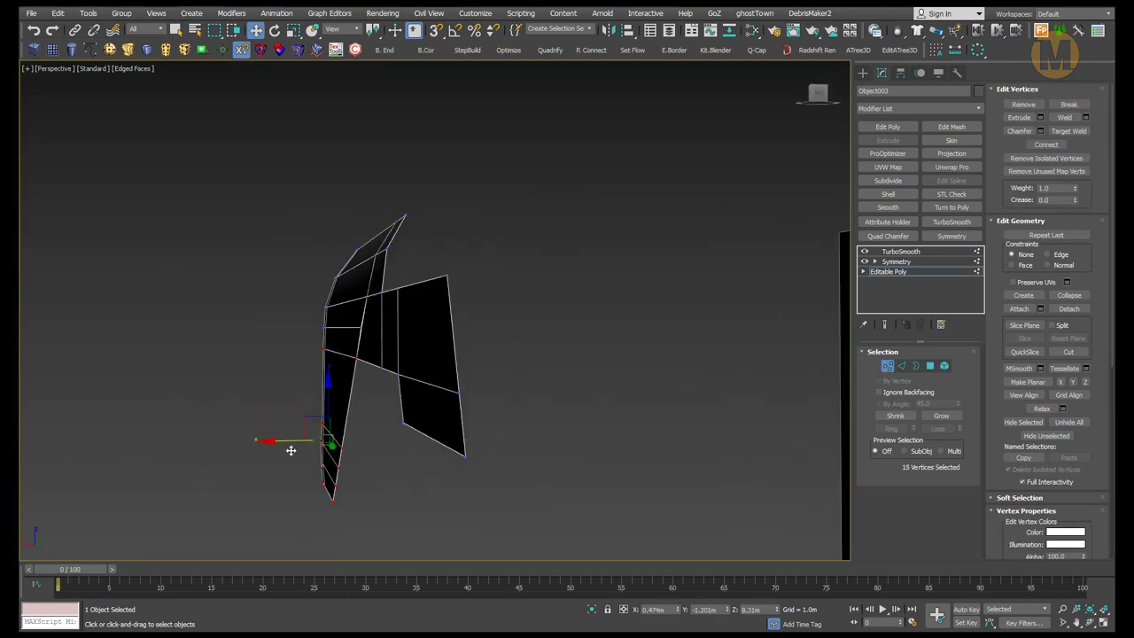
key(f)
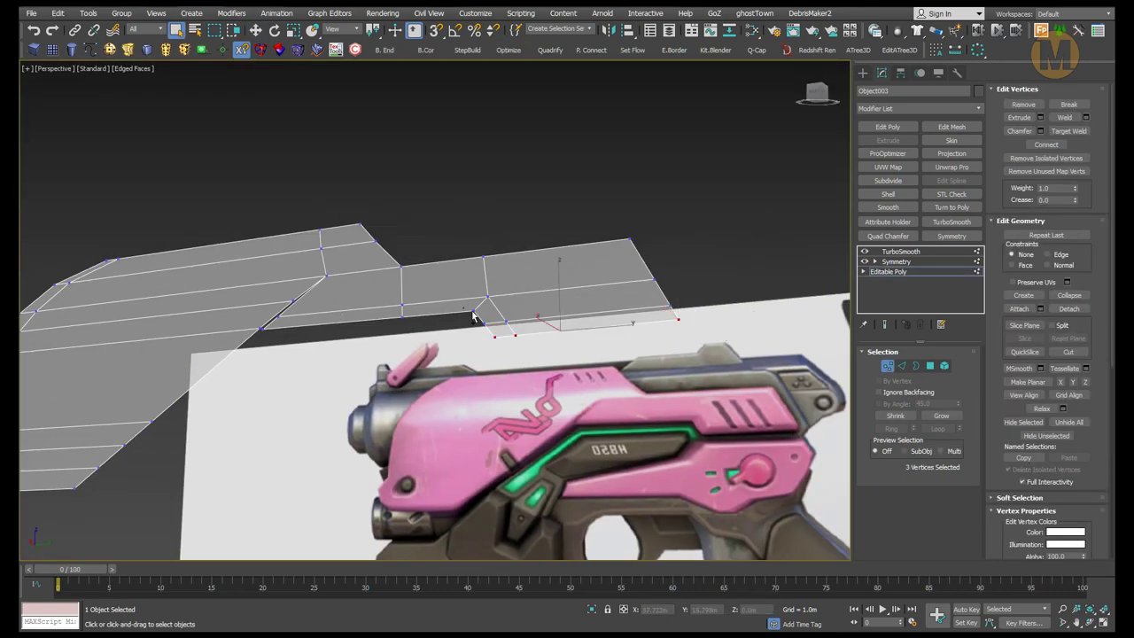
- Orbit to the panel's rear and select the edges at the rear step
mouse_move(496, 387)
alt+middle_down()
mouse_move(537, 387)
mouse_move(496, 372)
alt+middle_up()
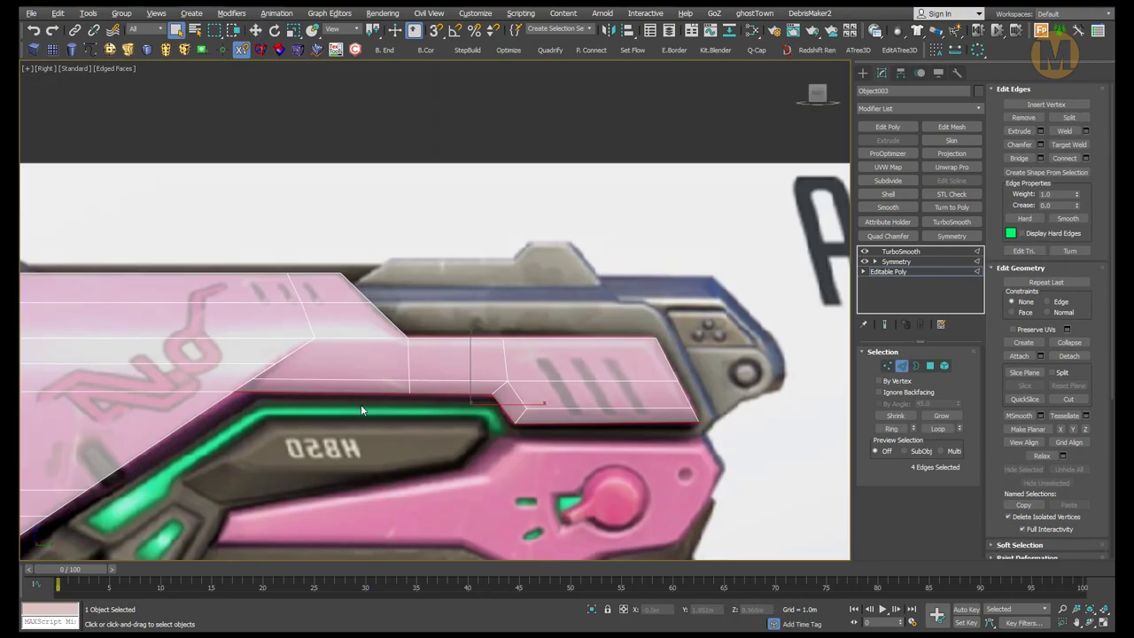
ctrl+click(901, 365)
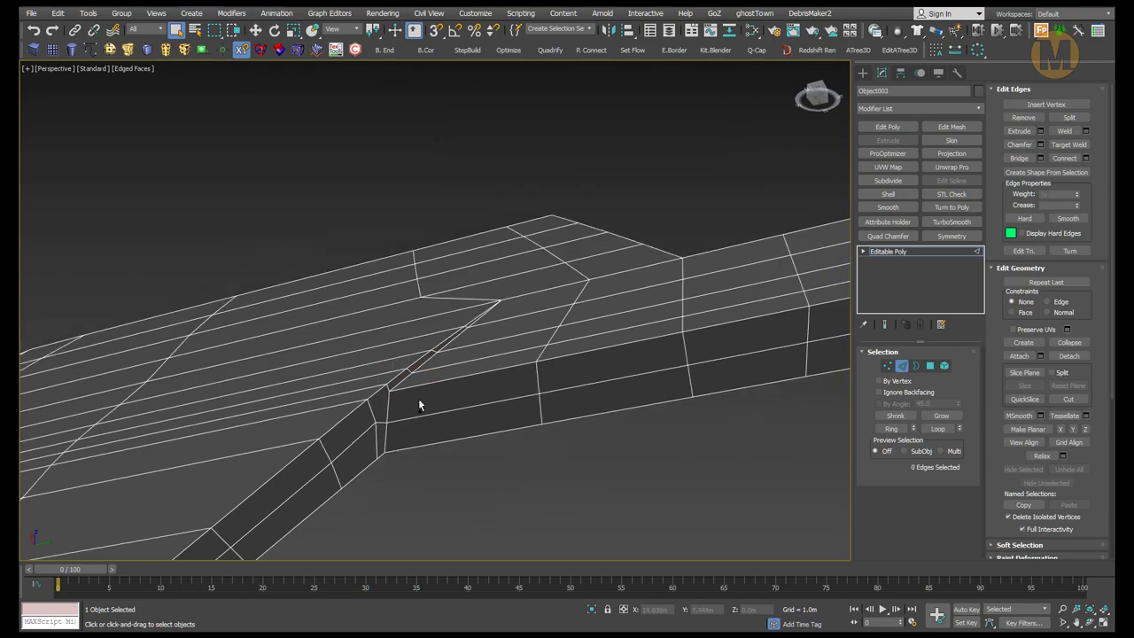
- Finish cutting edges on the panel, then orbit to view the whole slide panel
key(alt+c)
scroll(459, 292, up, 3)
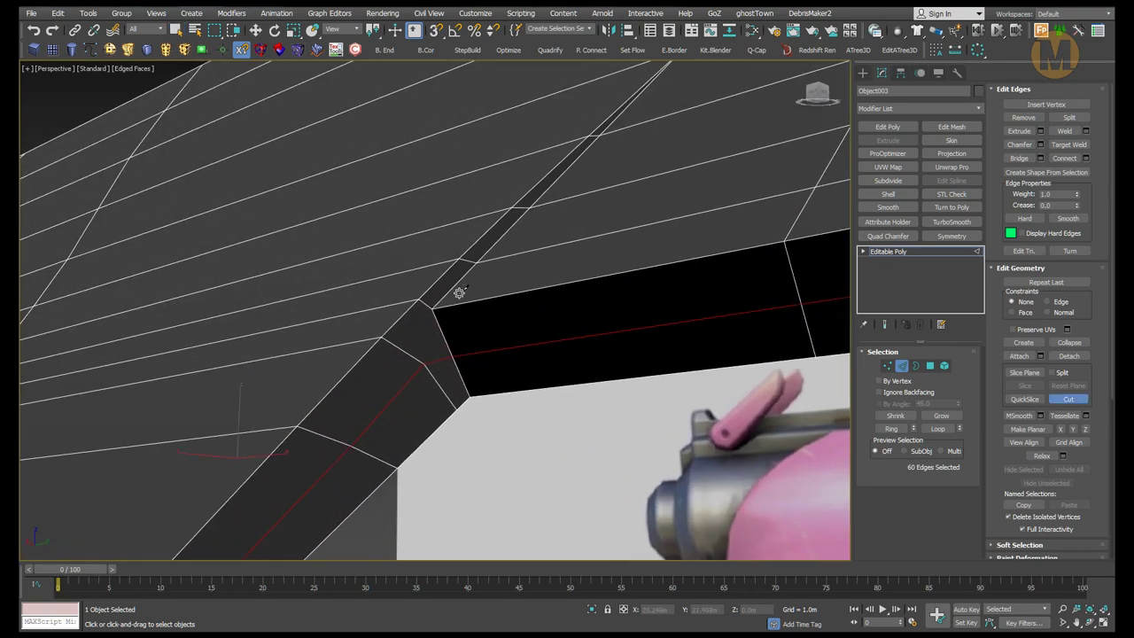
right_click(440, 316)
mouse_move(441, 316)
alt+middle_down()
mouse_move(483, 283)
mouse_move(532, 347)
mouse_move(567, 328)
alt+middle_up()
scroll(567, 327, down, 4)
key(2)
alt+middle_drag(637, 322, 549, 278)
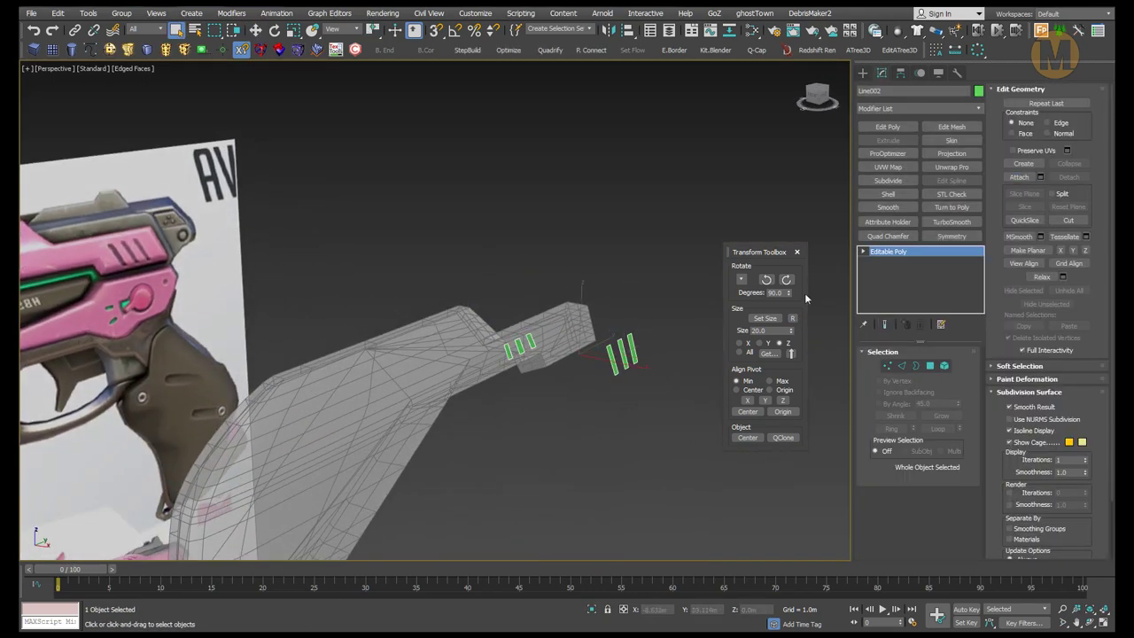
- Orbit to see the slot cutters and extract them from the ProBoolean result
alt+middle_drag(574, 302, 601, 392)
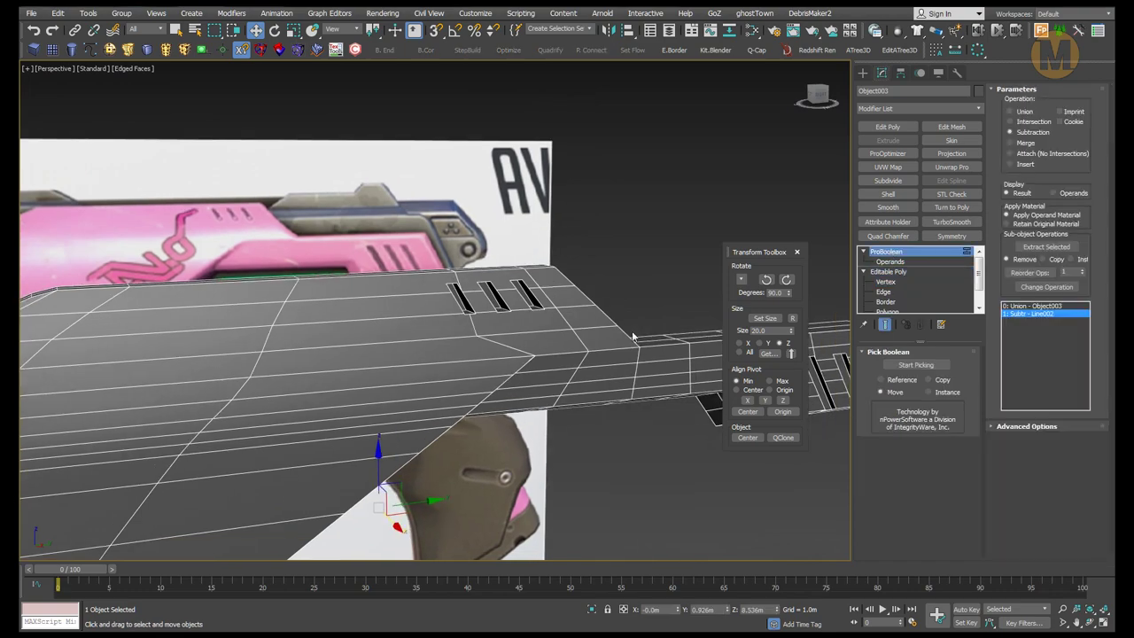
click(1054, 248)
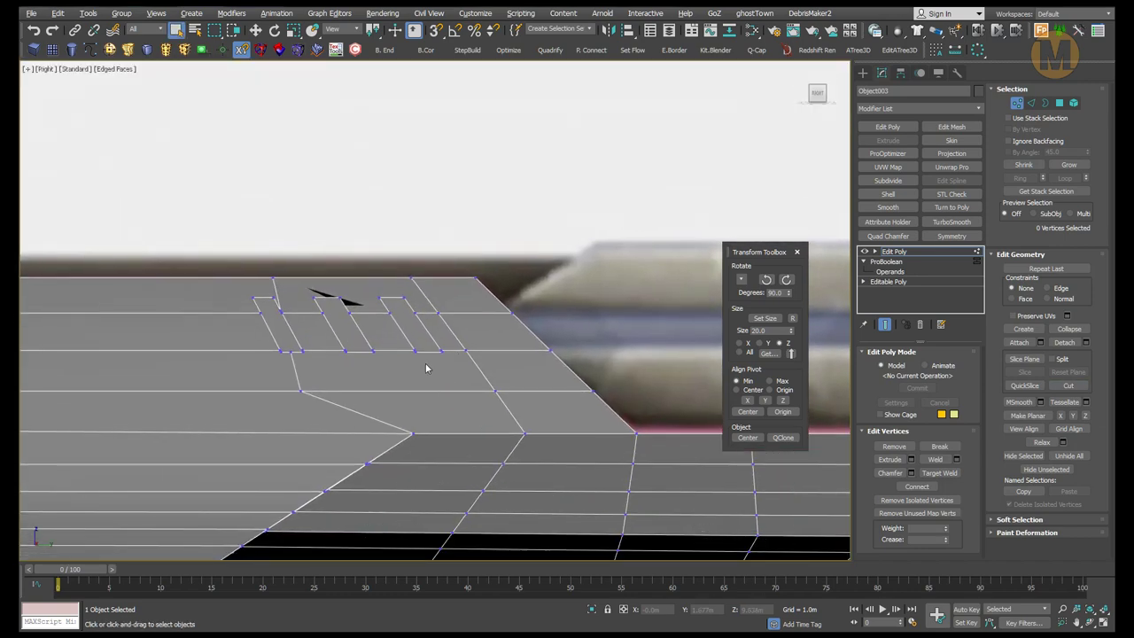
- Cut supporting edges around the three slots on the slide panel
scroll(270, 275, up, 5)
key(alt+c)
middle_drag(324, 422, 426, 329)
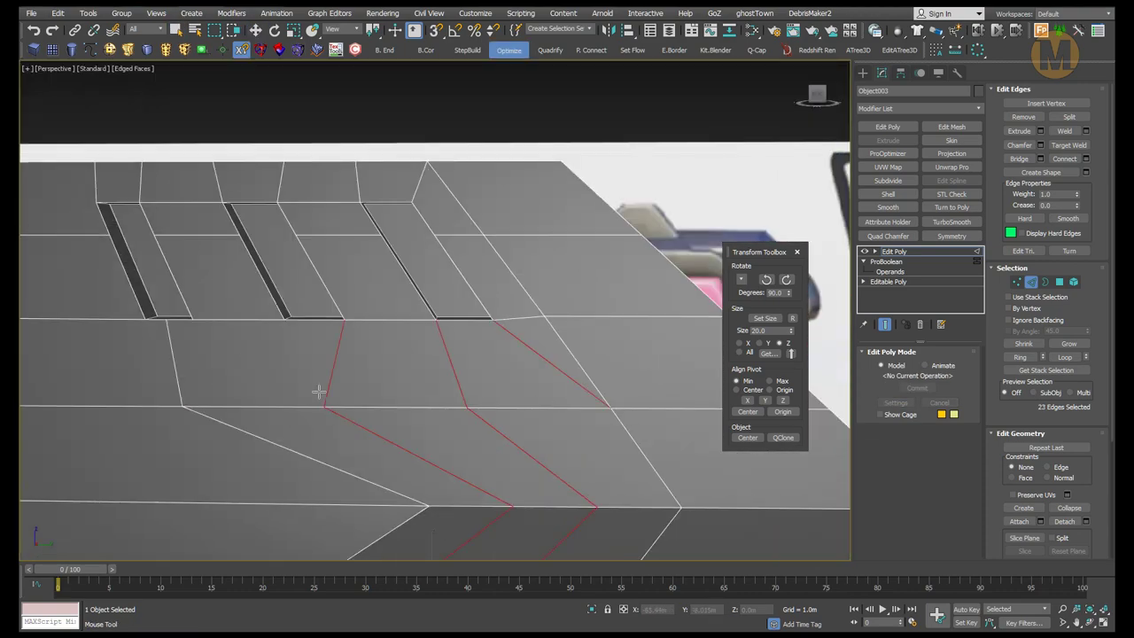
scroll(319, 391, down, 3)
alt+middle_drag(192, 428, 474, 358)
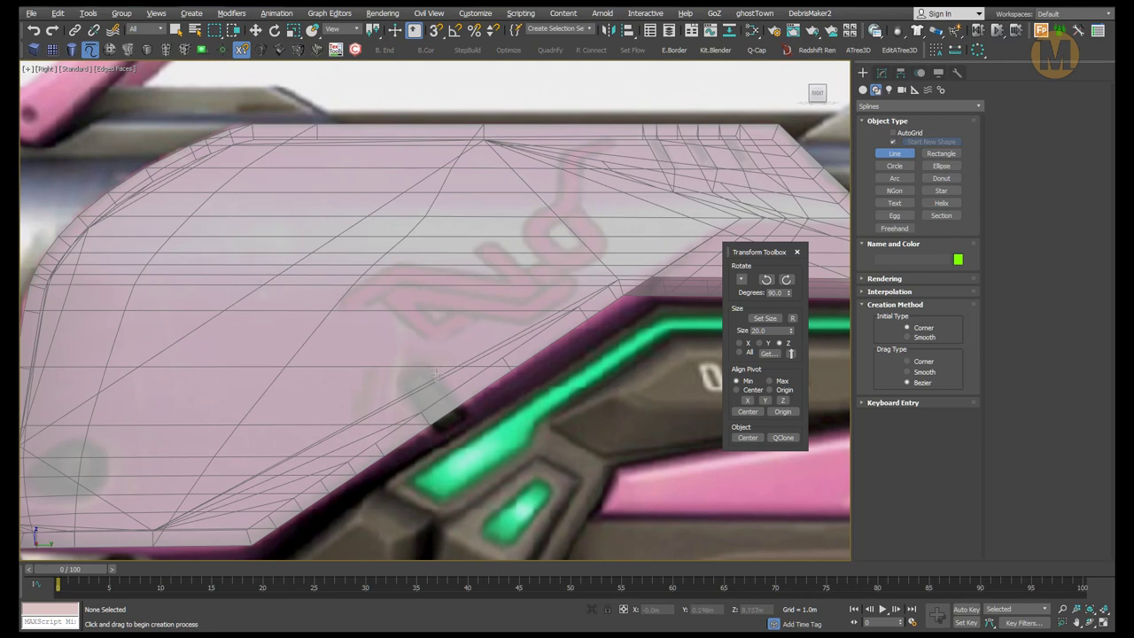
- Close the drawn line shape and orbit around the slide panel
click(568, 364)
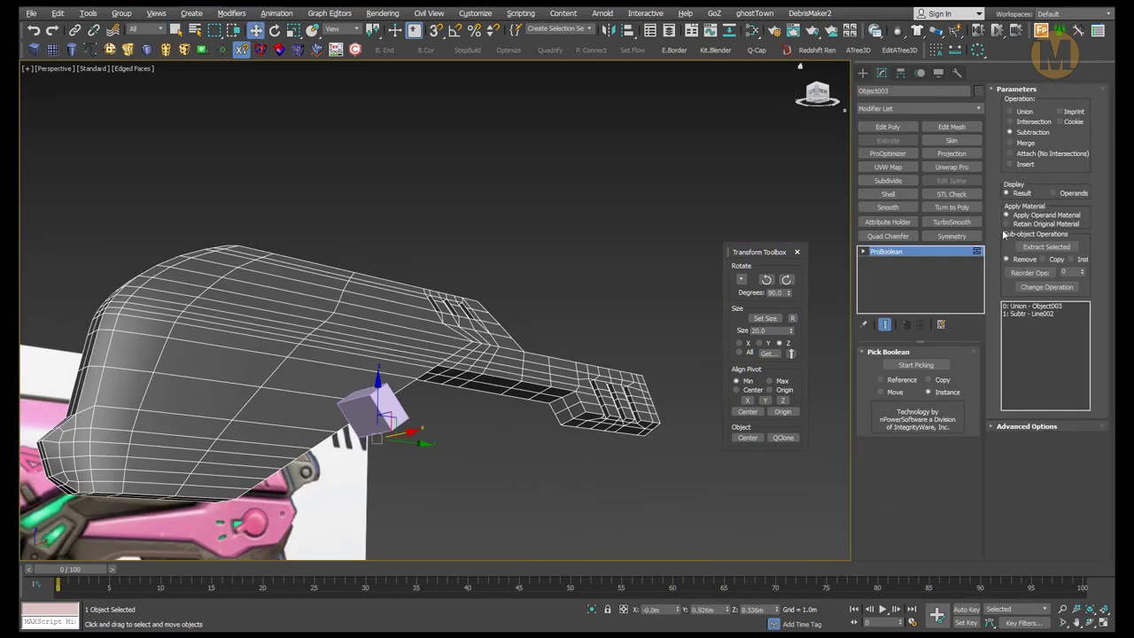
mouse_move(329, 357)
alt+middle_down()
mouse_move(301, 425)
mouse_move(385, 417)
mouse_move(425, 381)
alt+middle_up()
key(q)
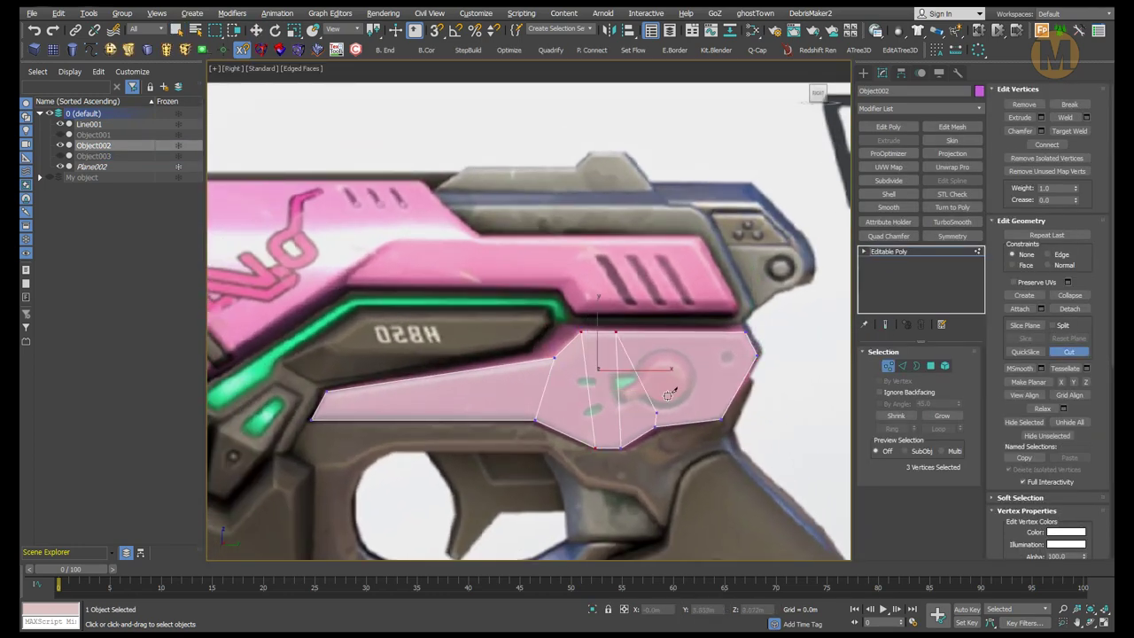
- Cut edges around the button circle and position the new vertices
scroll(668, 394, up, 3)
scroll(688, 328, up, 2)
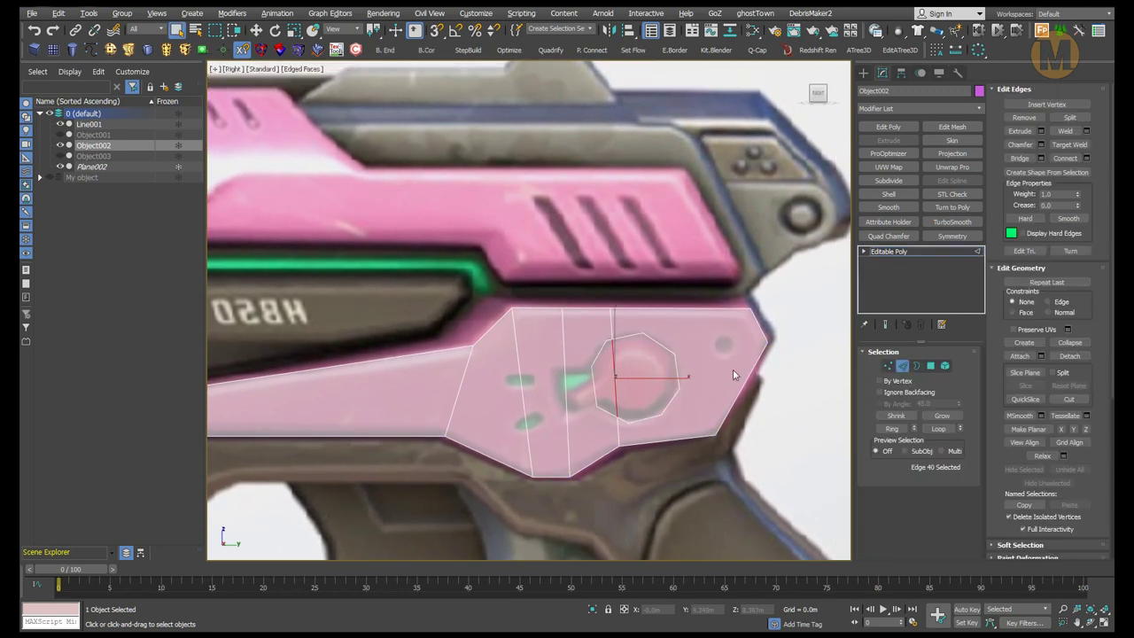
key(w)
scroll(675, 384, up, 1)
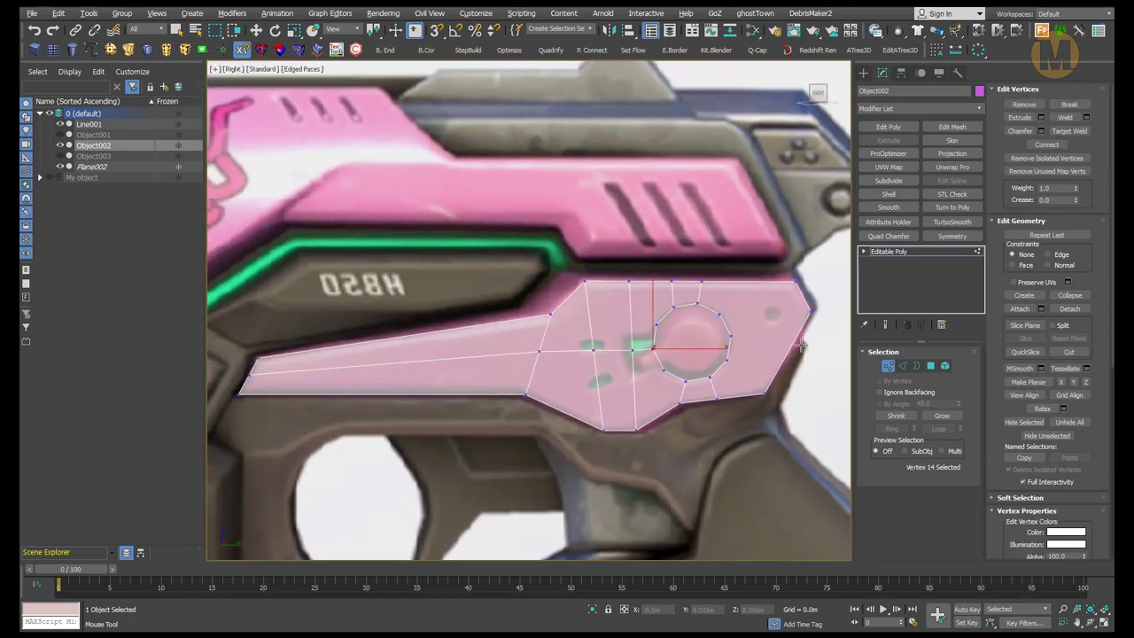
scroll(780, 337, up, 1)
key(alt+c)
scroll(708, 319, up, 1)
scroll(691, 327, up, 2)
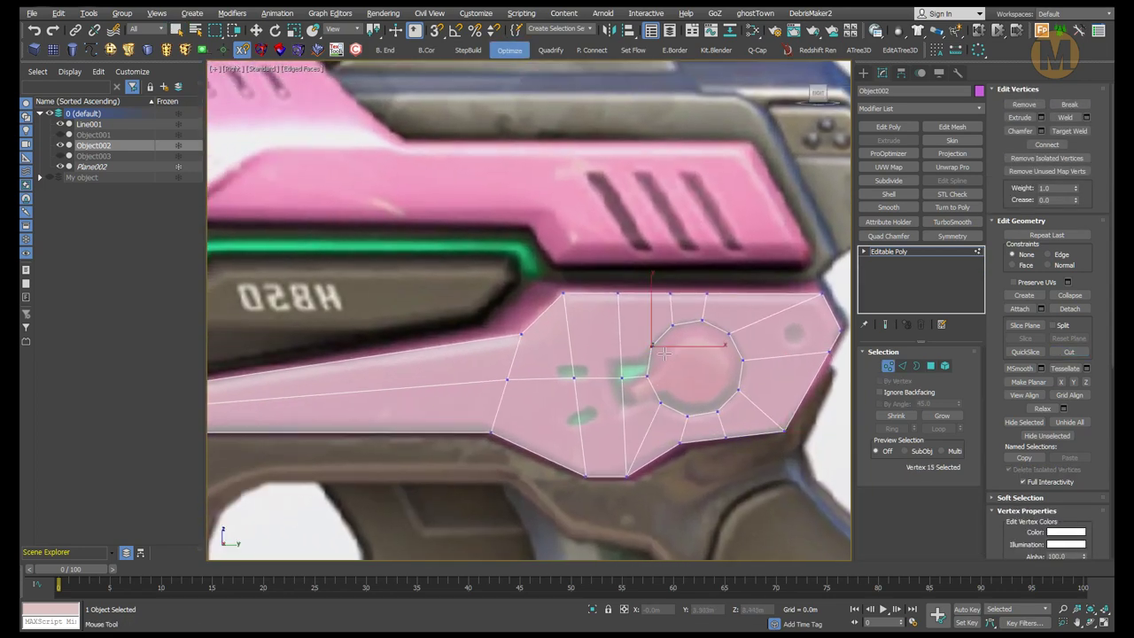
scroll(664, 341, up, 2)
scroll(642, 355, up, 2)
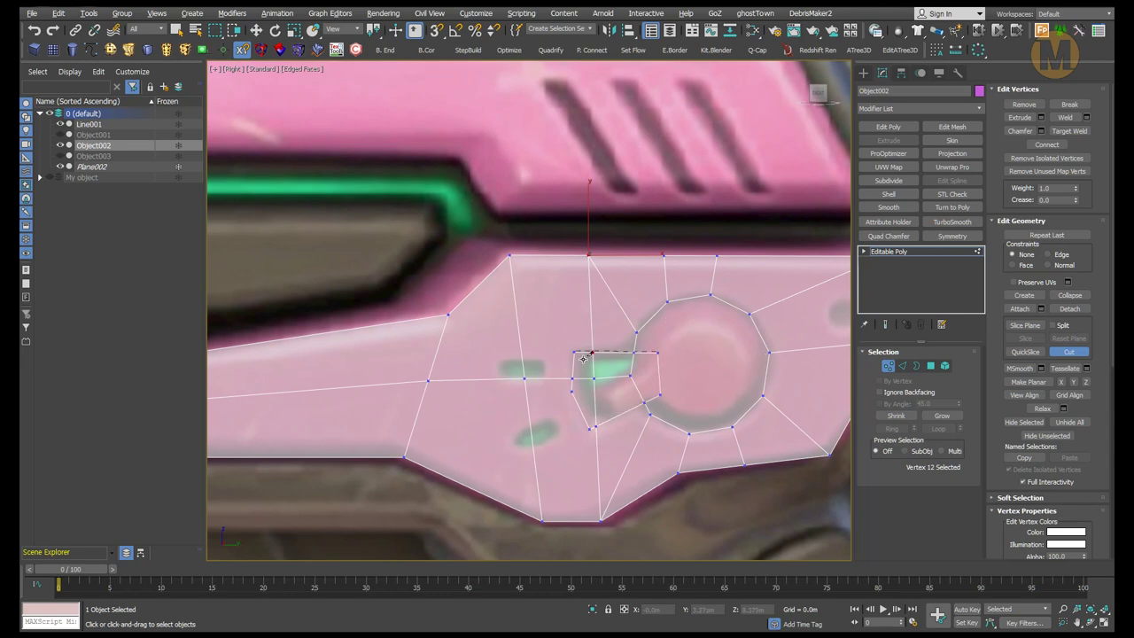
click(583, 357)
key(w)
- Cut more edges across the panel to the vertex beside the green slot
scroll(605, 369, up, 1)
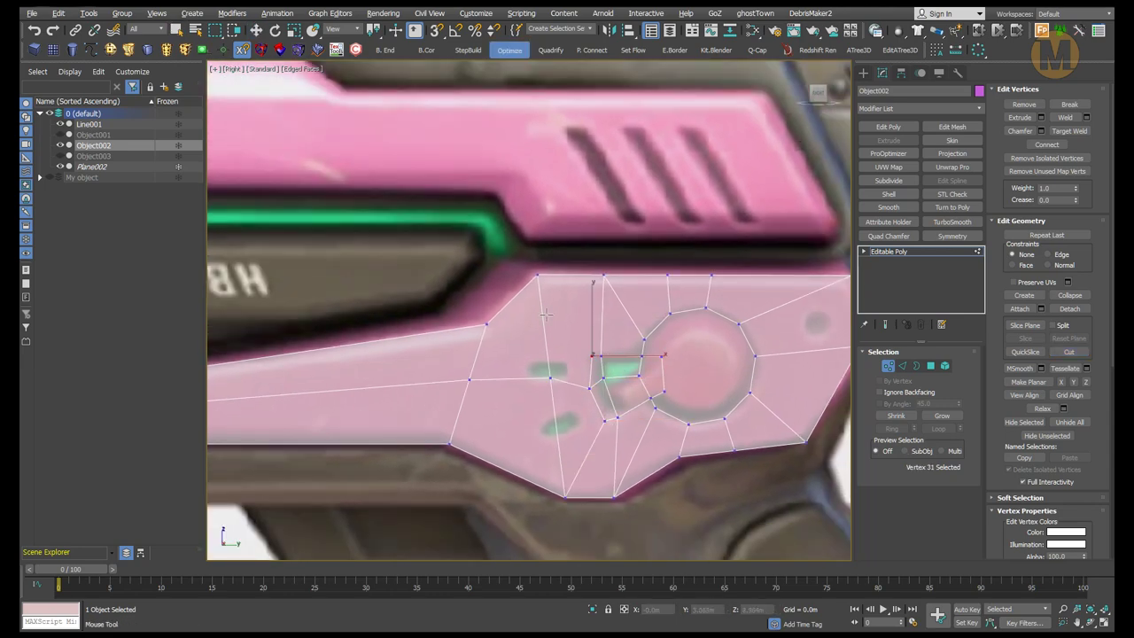
scroll(594, 372, up, 1)
scroll(585, 377, up, 1)
key(alt+c)
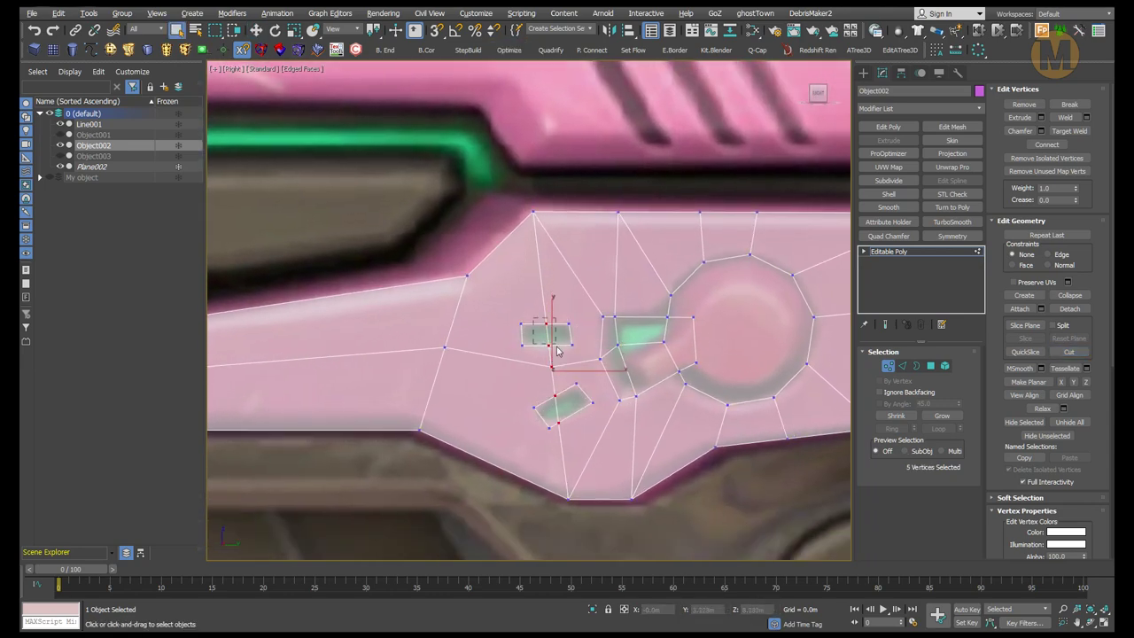
scroll(598, 405, down, 1)
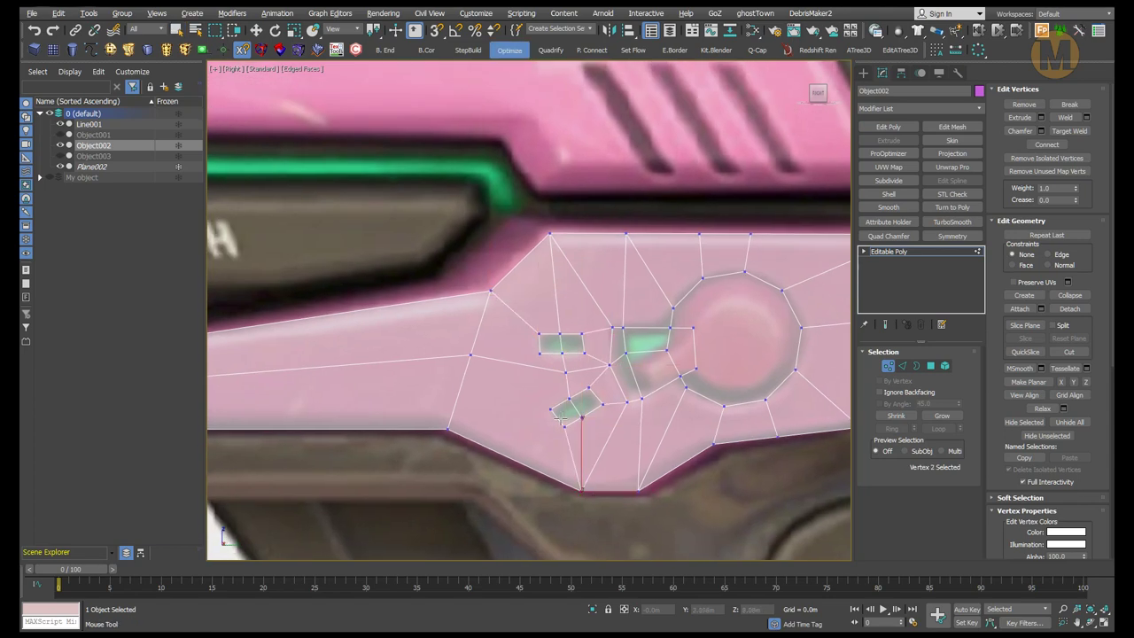
scroll(572, 357, up, 1)
click(549, 363)
scroll(623, 383, down, 2)
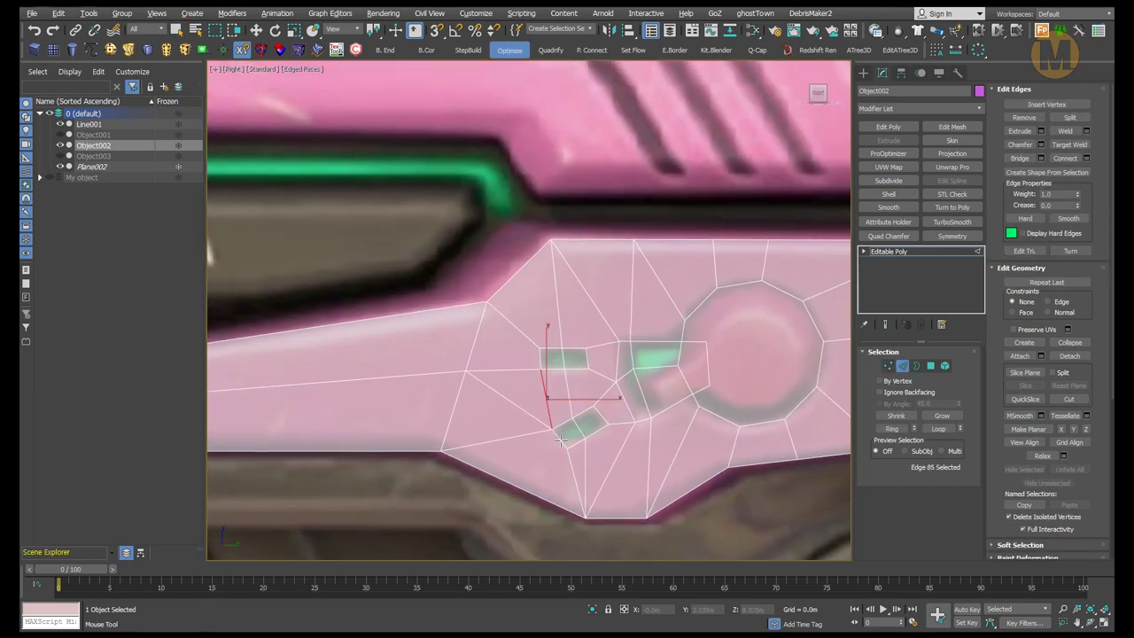
scroll(602, 387, down, 1)
- Delete the polygons covering the pink button to open a hole
key(4)
scroll(580, 392, down, 1)
scroll(568, 396, down, 1)
key(Delete)
key(1)
scroll(568, 396, up, 1)
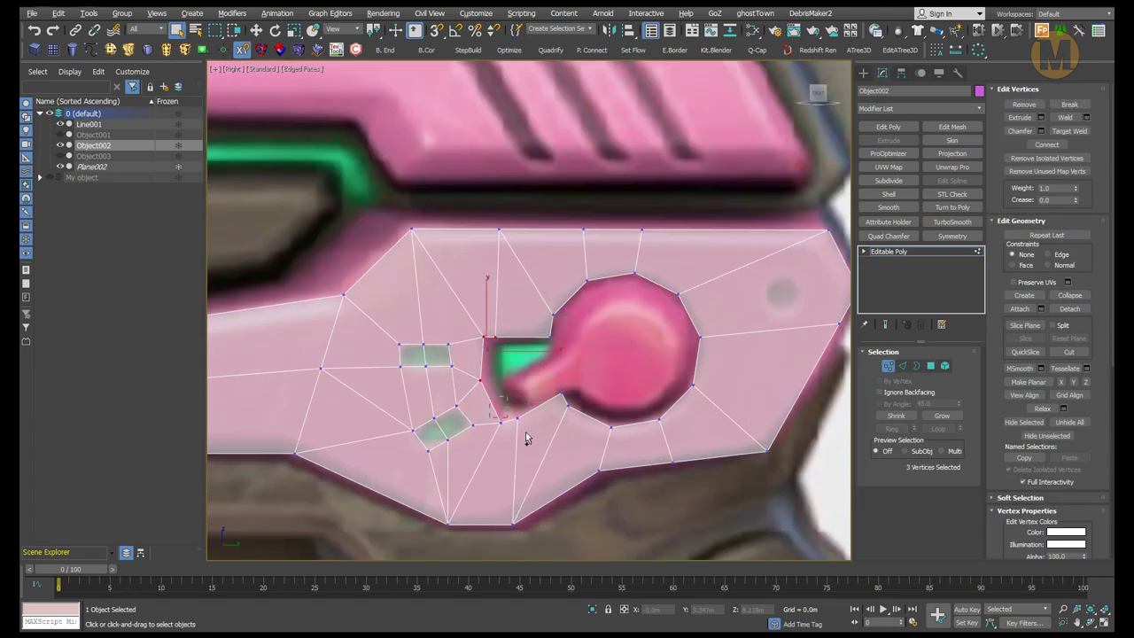
scroll(542, 401, down, 3)
key(q)
scroll(572, 332, up, 3)
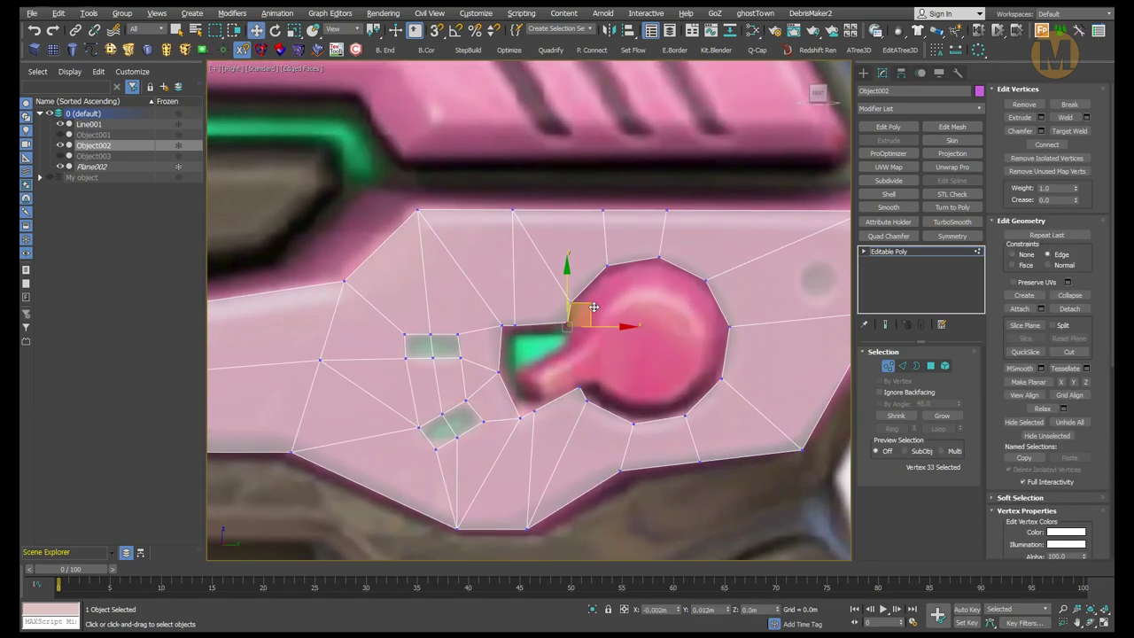
scroll(593, 306, down, 2)
key(q)
scroll(595, 415, down, 3)
- Select the button hole's border and pull it back to recess the opening
key(3)
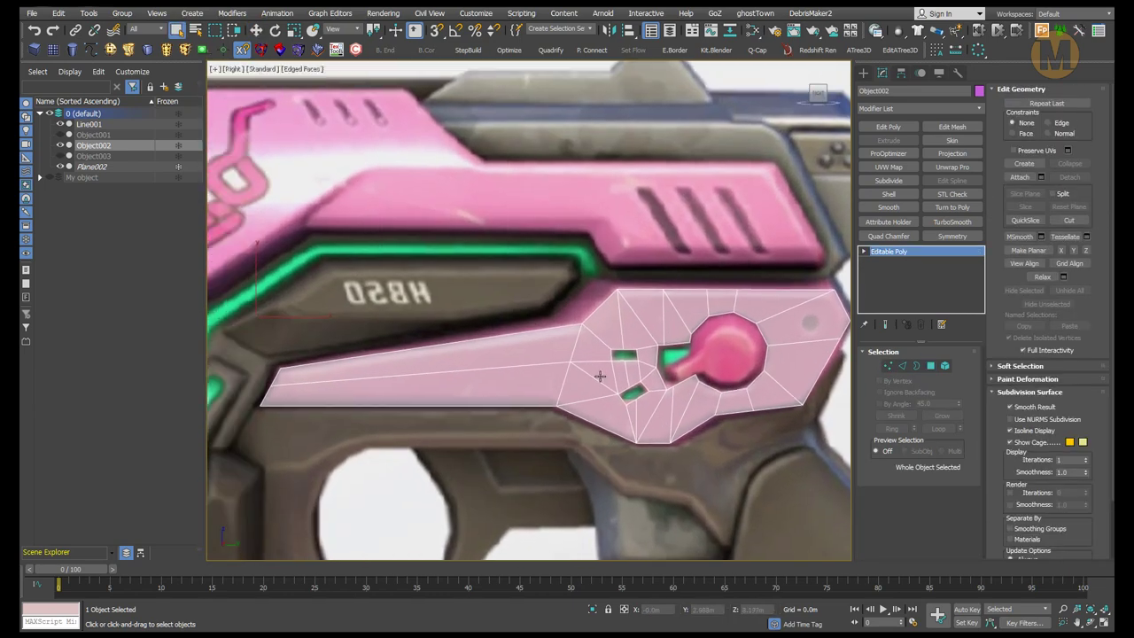
click(599, 380)
key(w)
key(p)
key(1)
key(shift+z)
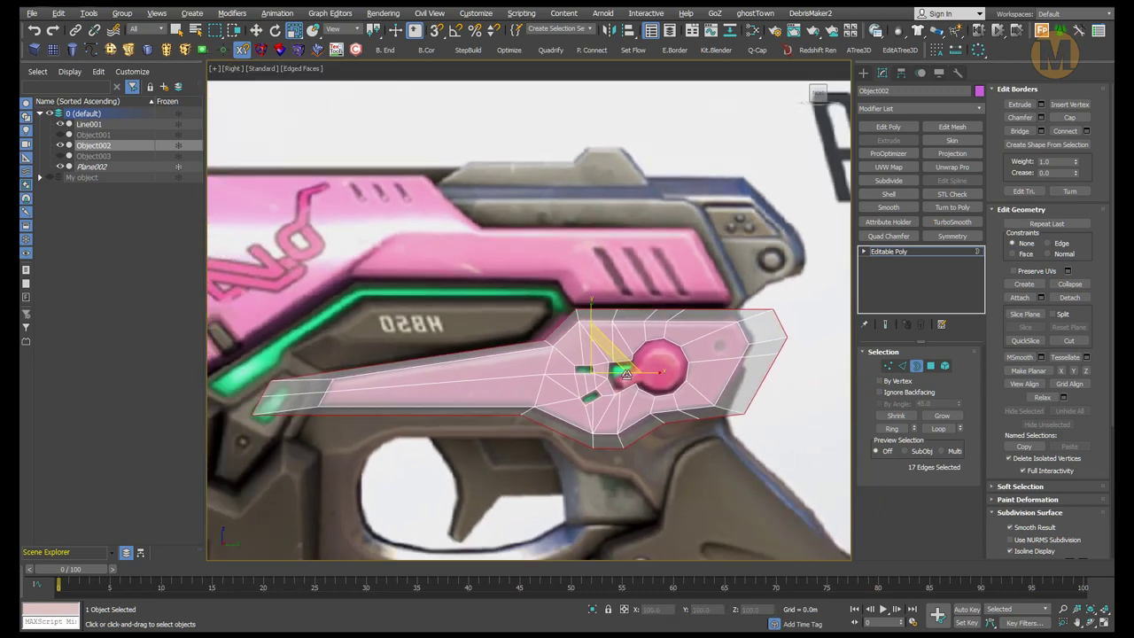
scroll(417, 381, up, 3)
scroll(381, 381, up, 2)
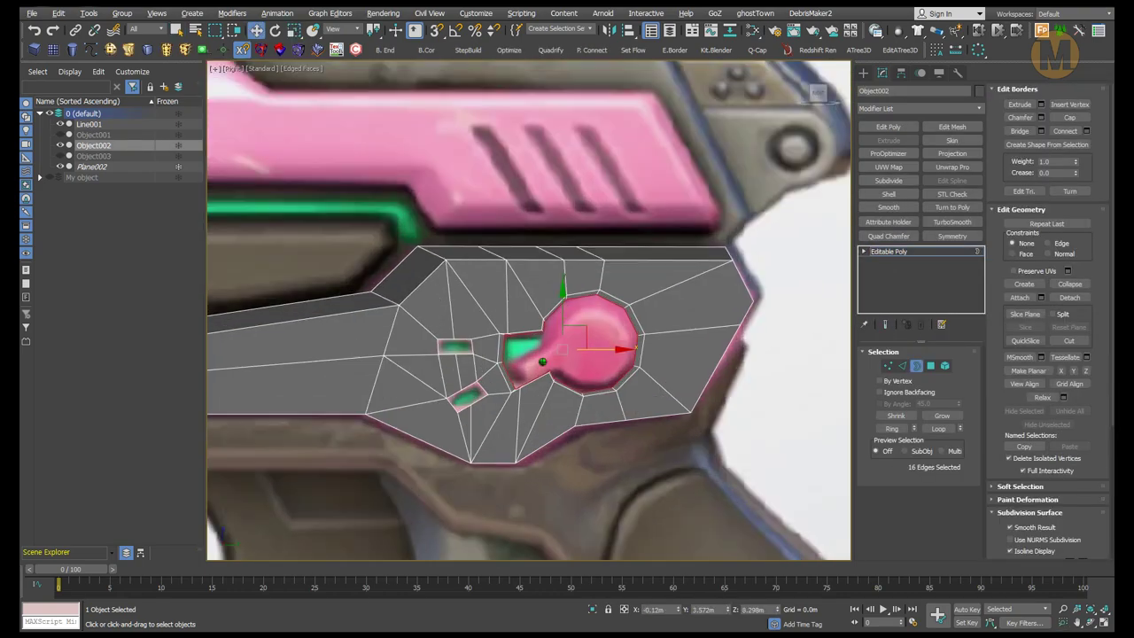
- Isolate the grip side panel and frame it in the view
scroll(522, 346, up, 3)
scroll(522, 345, up, 3)
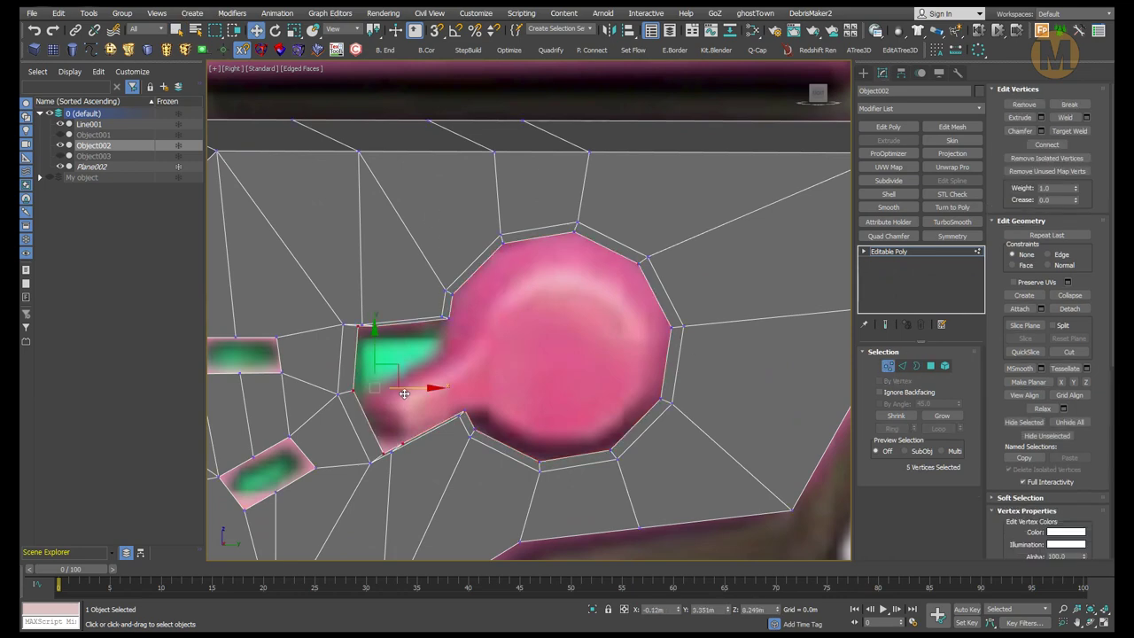
scroll(404, 393, up, 2)
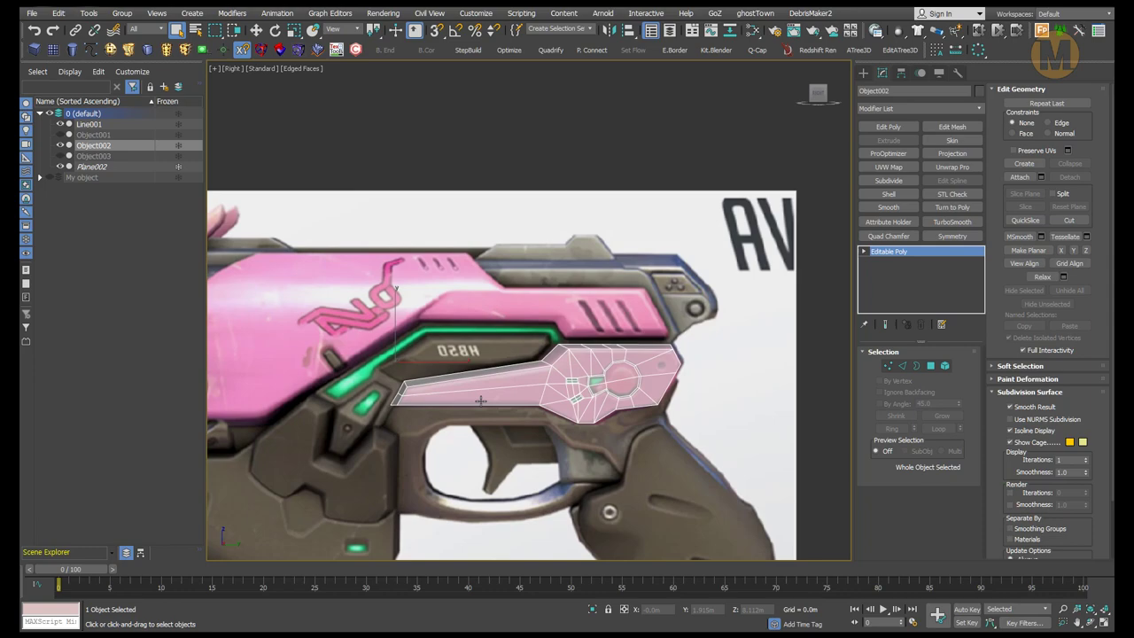
key(4)
scroll(480, 400, up, 3)
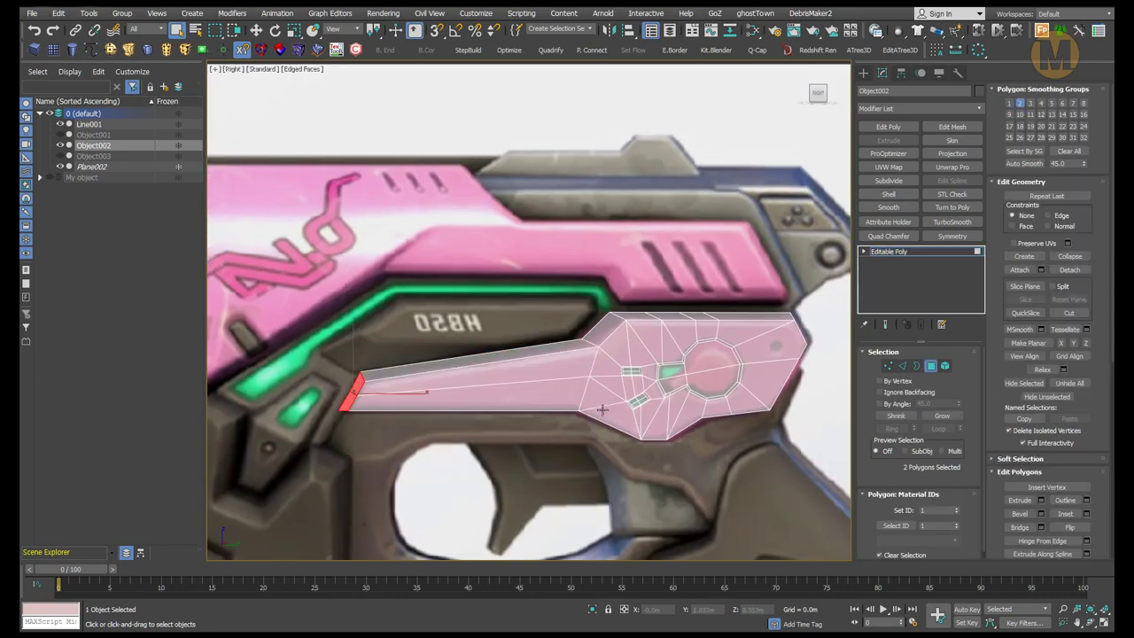
scroll(644, 366, down, 3)
key(p)
click(930, 365)
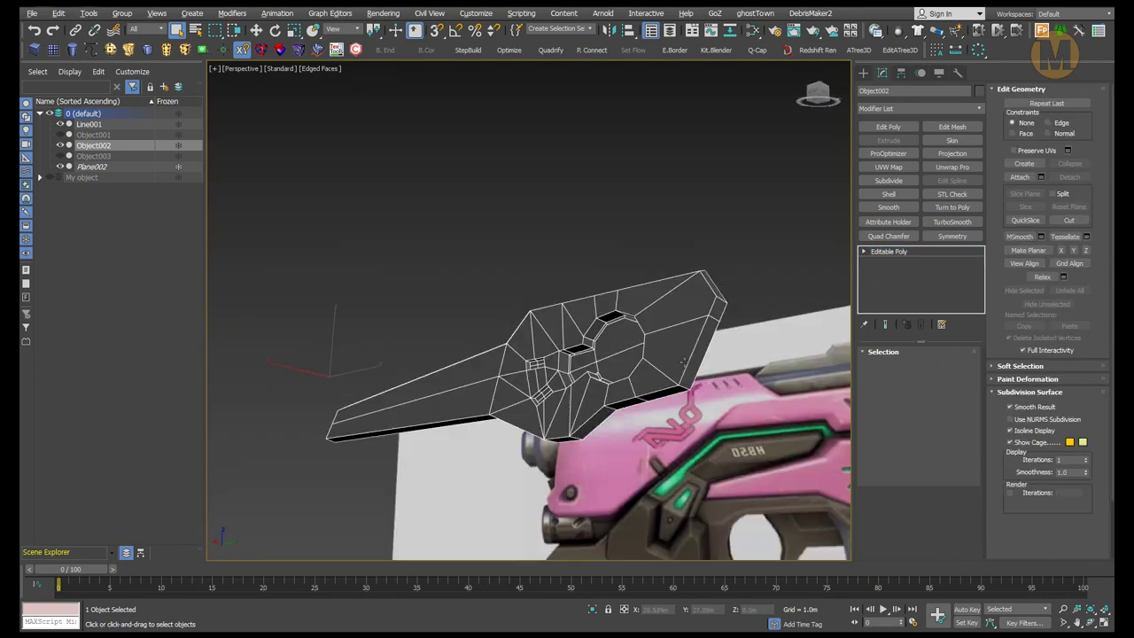
key(alt+q)
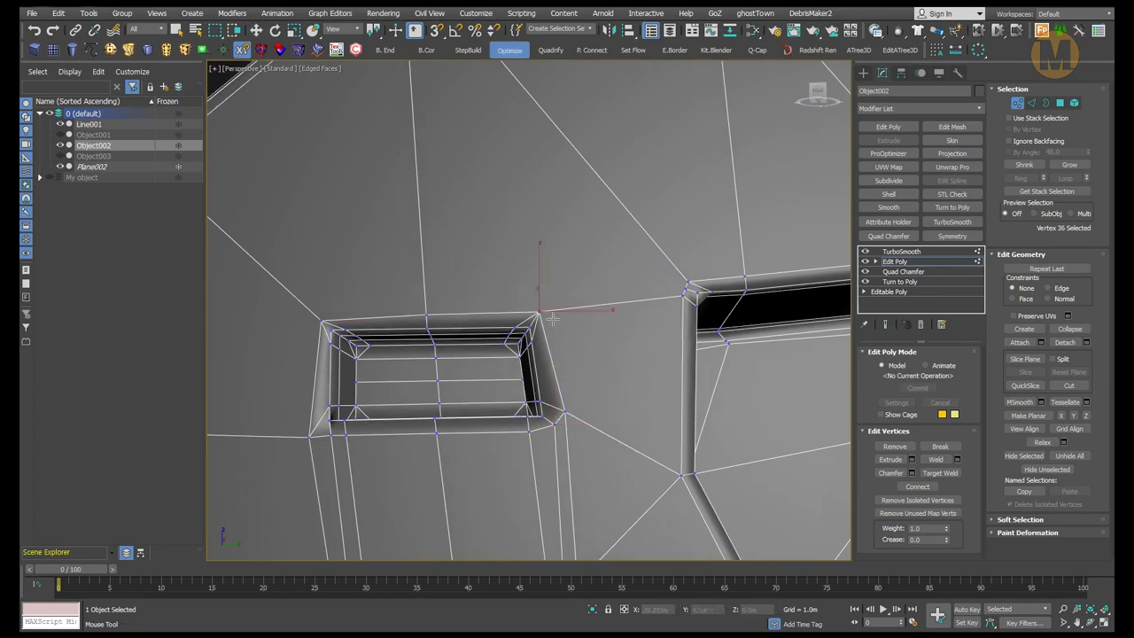
- Orbit to inspect the chamfered underside of the smoothed side panel
scroll(425, 374, up, 5)
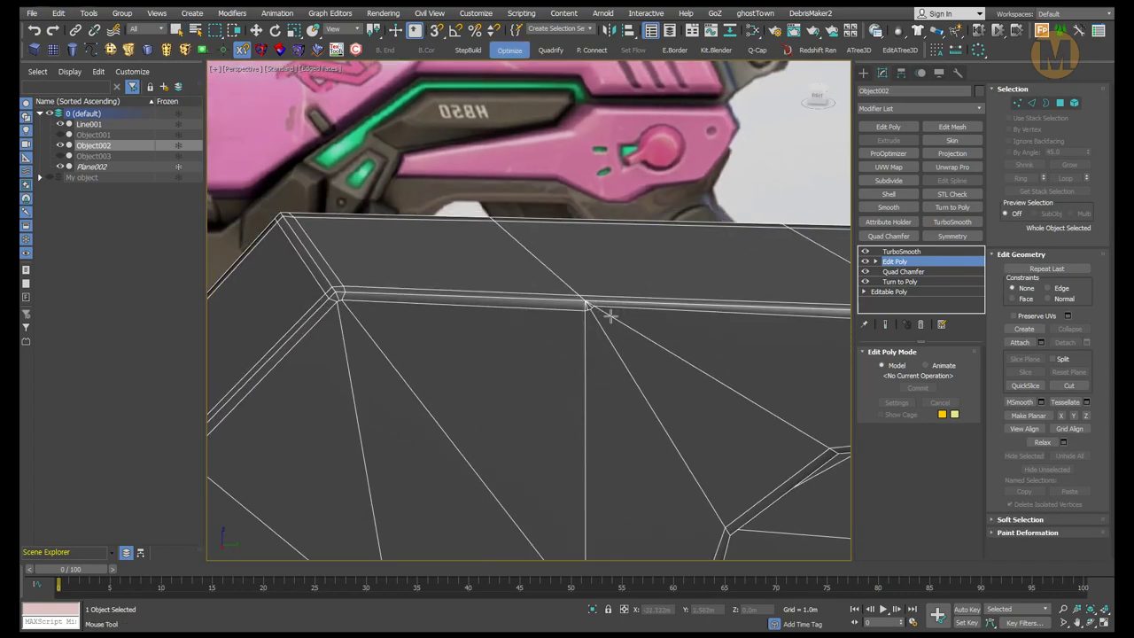
mouse_move(610, 315)
alt+middle_down()
mouse_move(375, 467)
mouse_move(544, 358)
alt+middle_up()
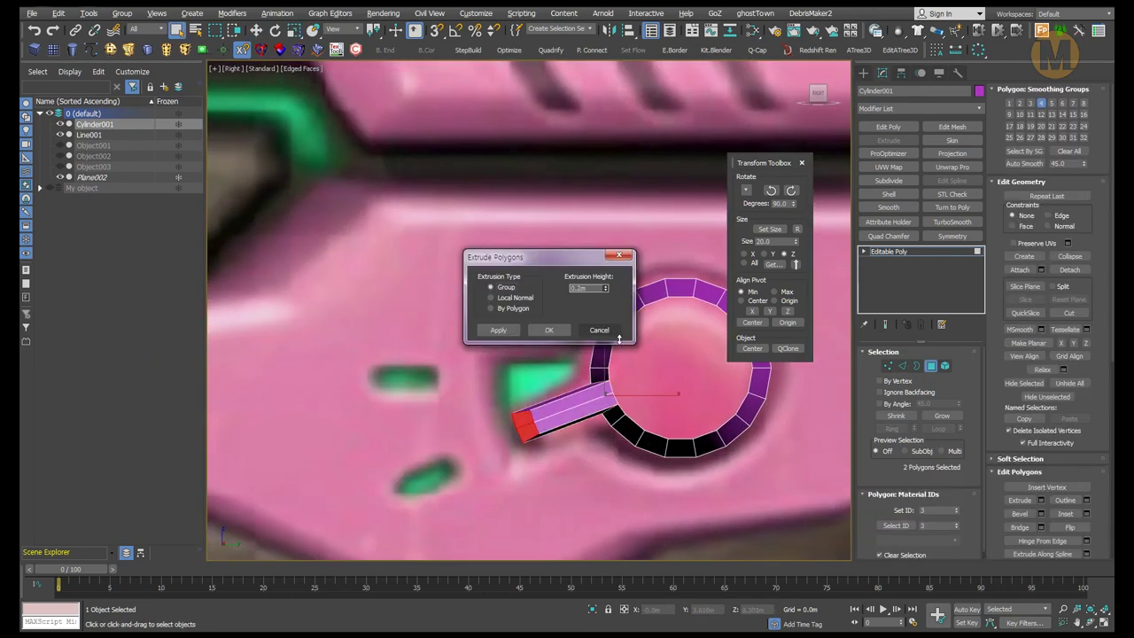
- Add Quad Chamfer and TurboSmooth modifiers to the cylinder button for chamfered, smoothed edges
key(q)
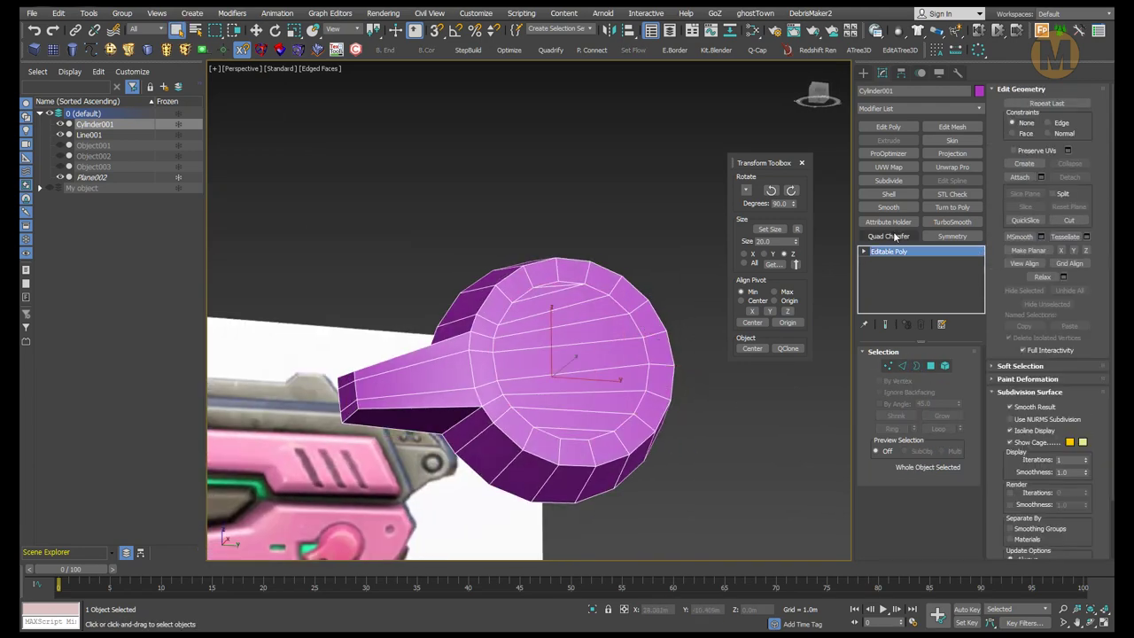
click(888, 236)
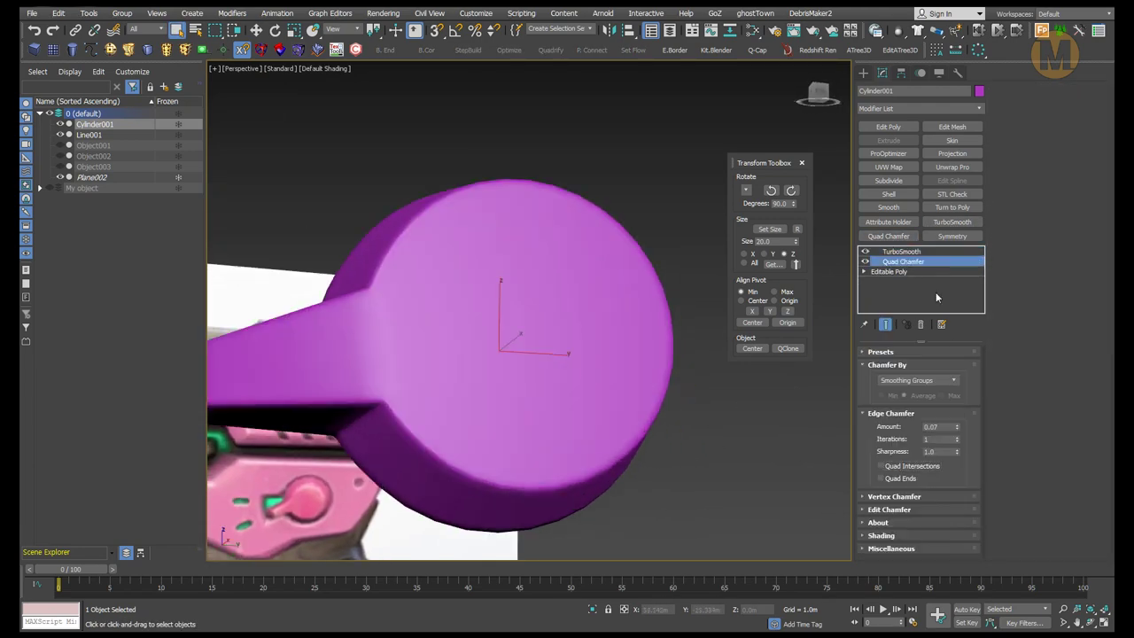
click(931, 271)
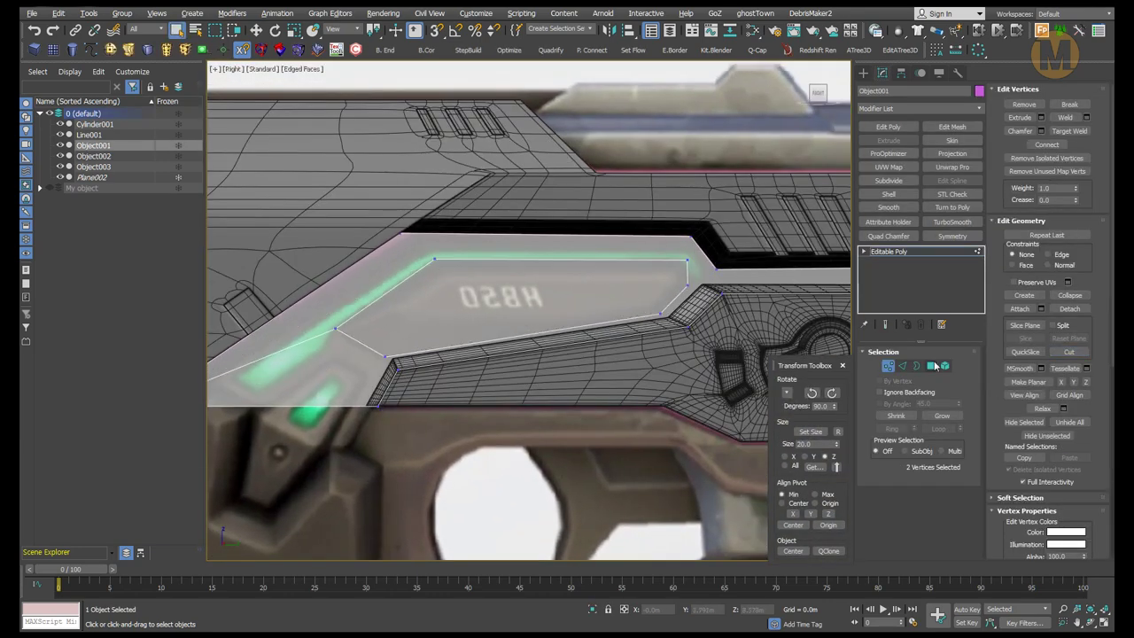
- Detach the trim polygons as Object004, align it into place, and bring up its Quad Chamfer settings
key(Return)
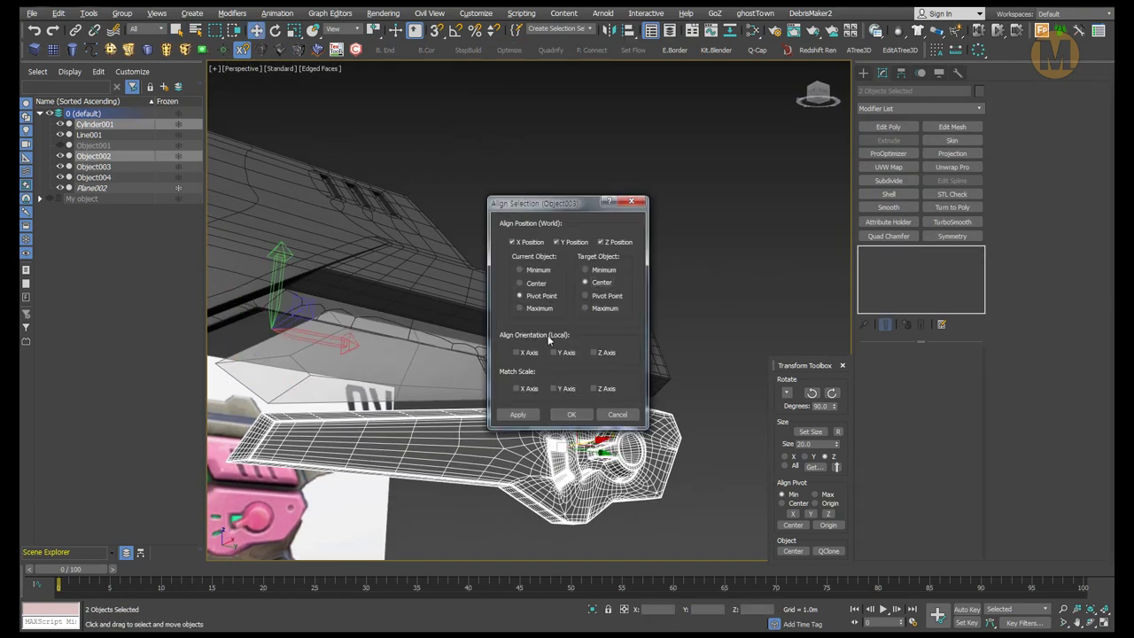
click(579, 414)
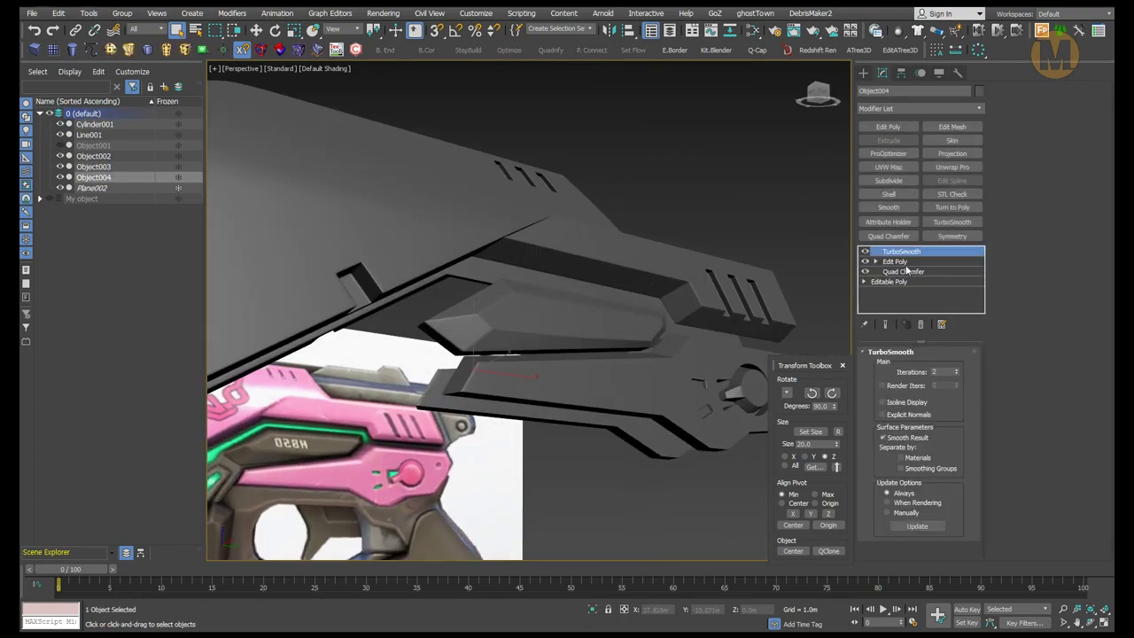
click(907, 270)
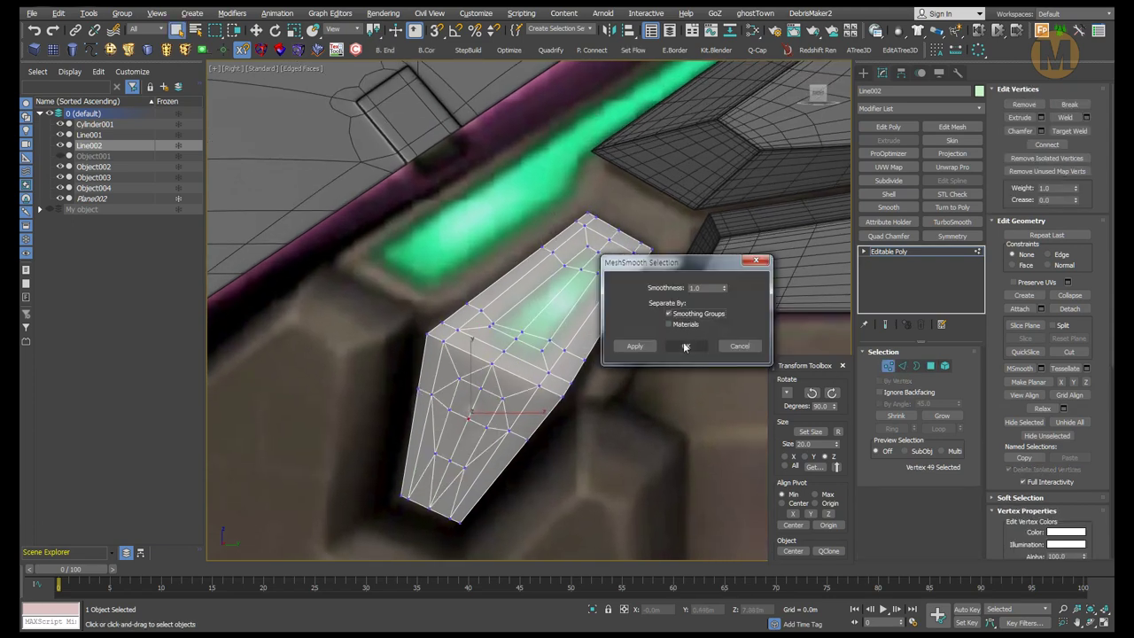
- Extrude the edges around the wedge's inset top into a recessed groove
click(930, 366)
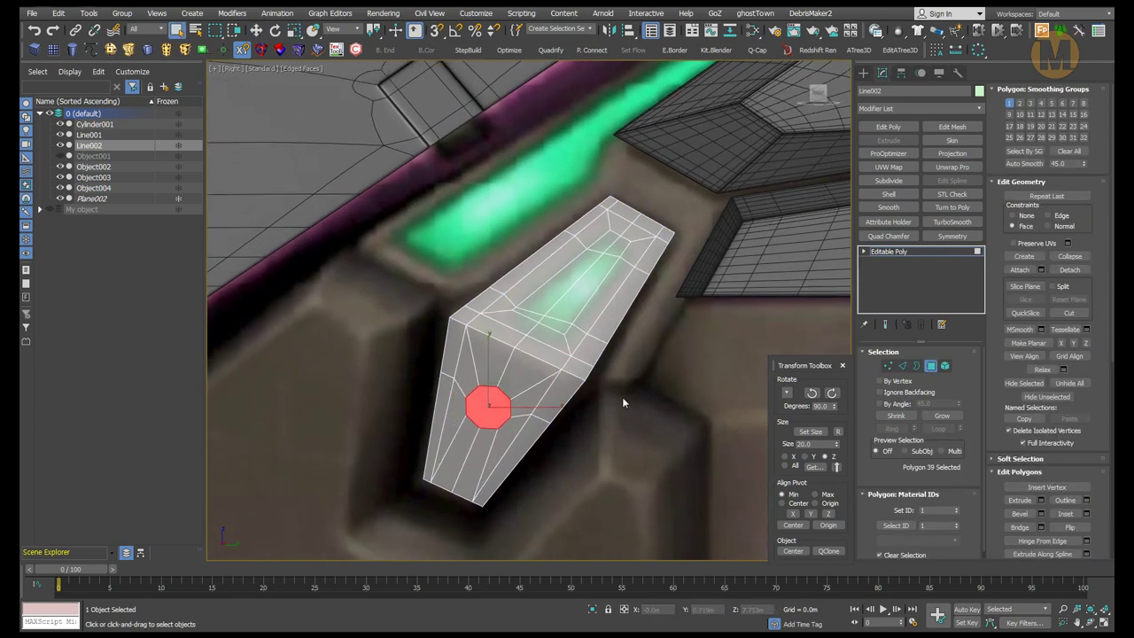
click(698, 344)
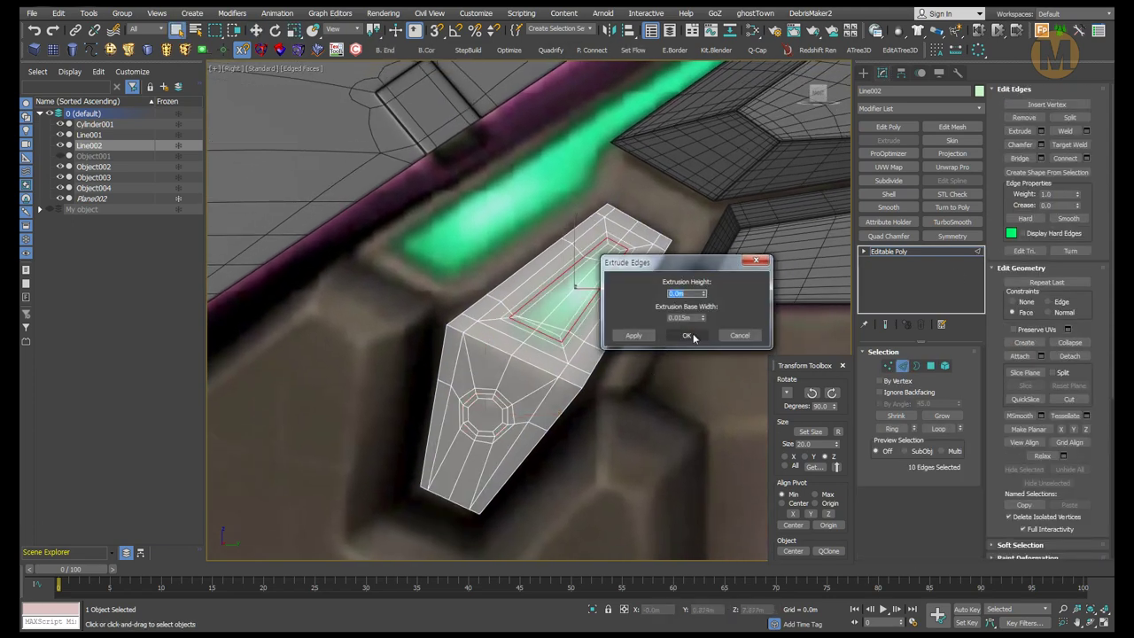
click(690, 336)
alt+middle_drag(545, 309, 473, 351)
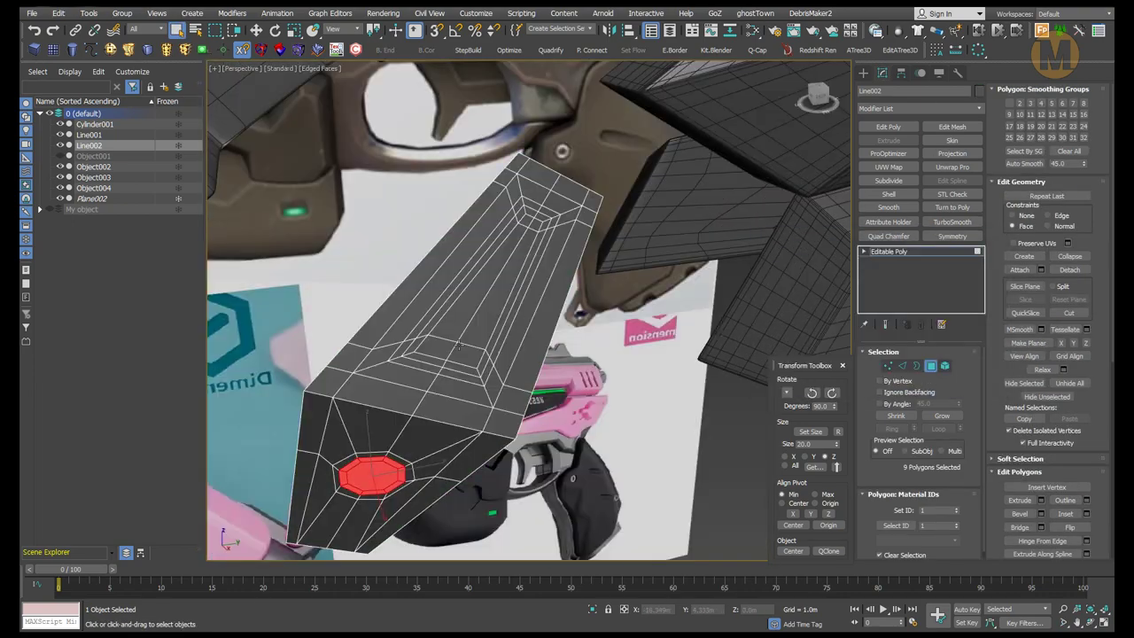
- Bridge the selected borders to form the octagonal hole, then chamfer the wedge's edges
click(941, 415)
alt+middle_drag(550, 310, 589, 324)
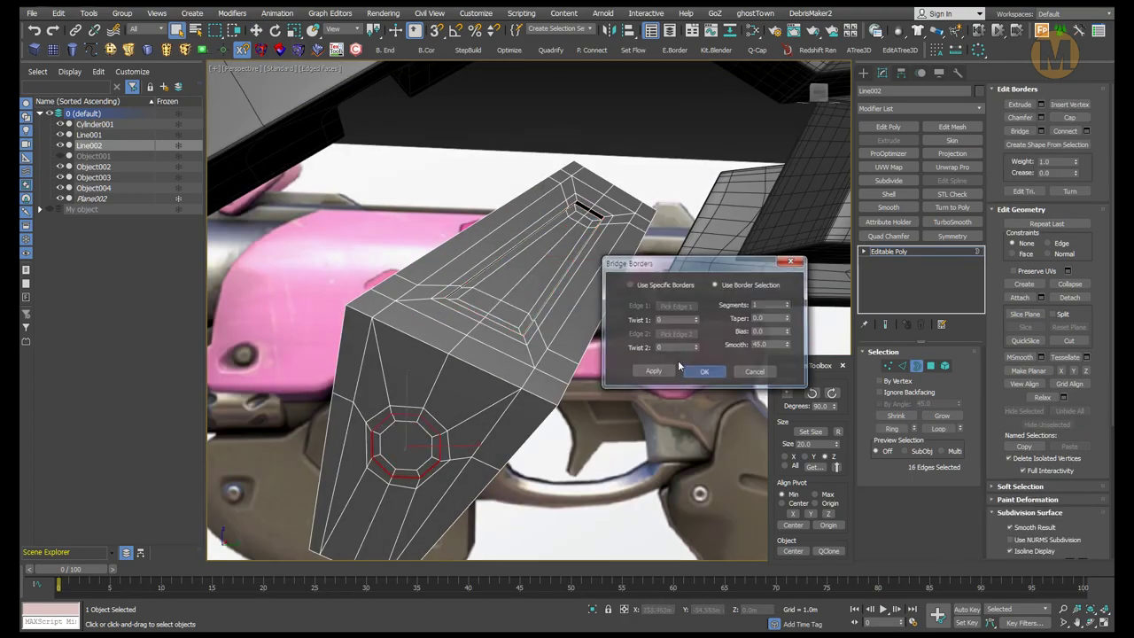
click(704, 371)
key(alt+q)
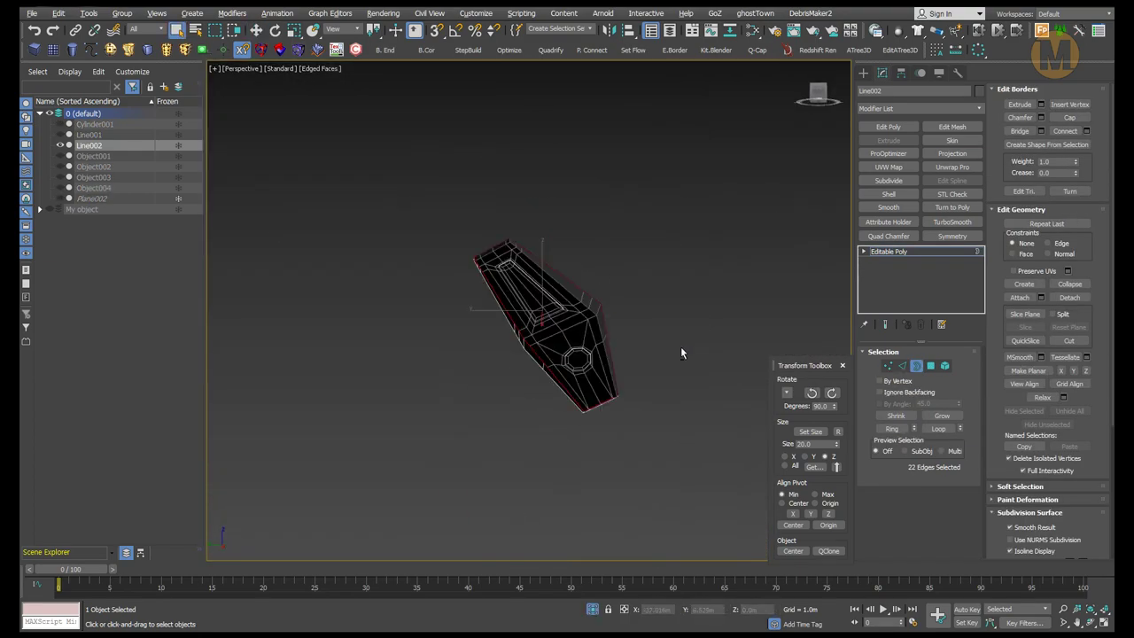
key(3)
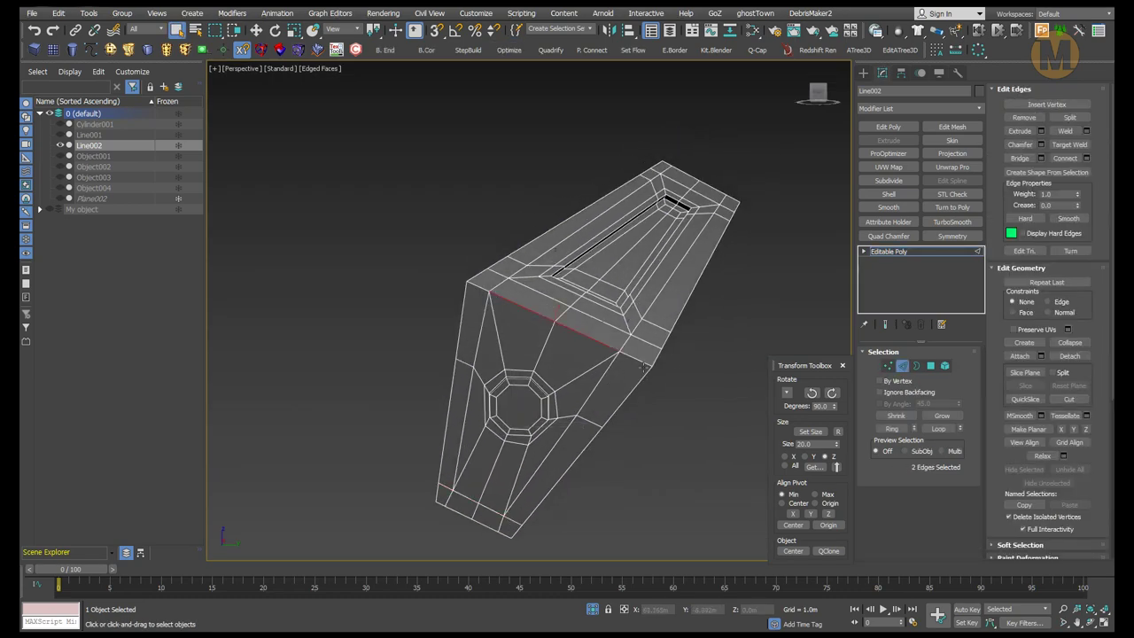
click(694, 389)
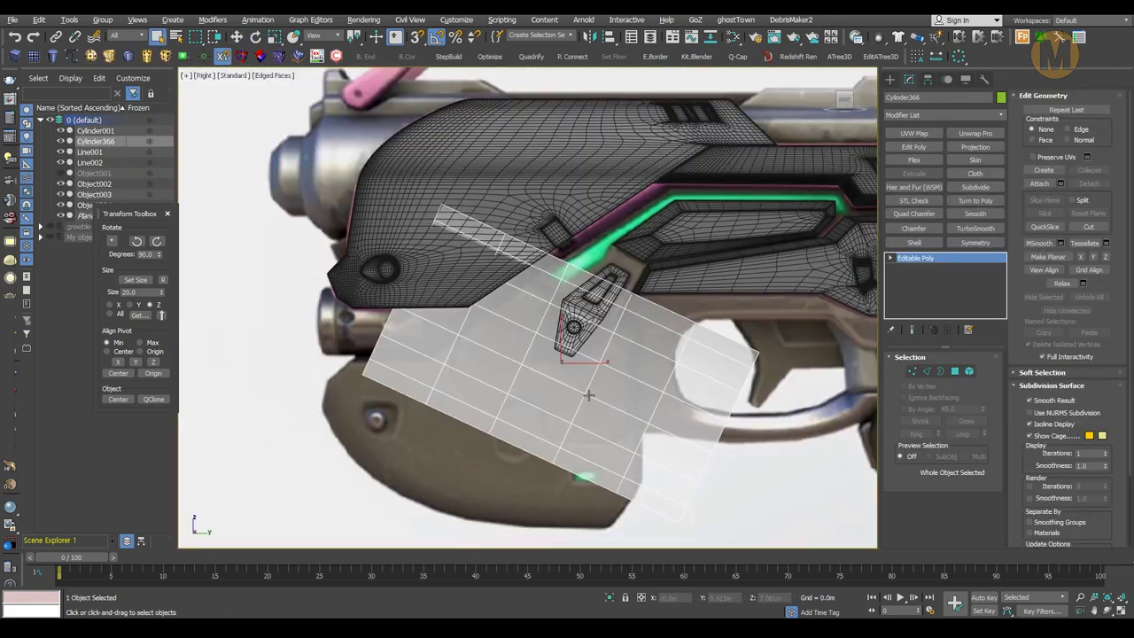
- Cut new edges across the grip panel and delete its outer polygons
key(4)
shift+click(656, 423)
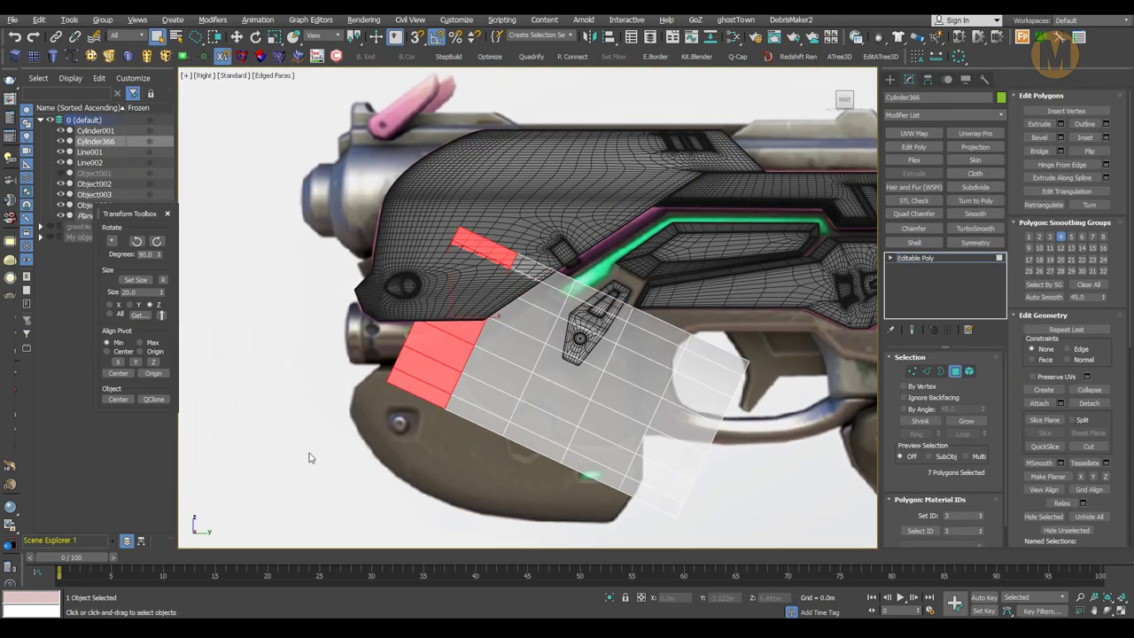
scroll(595, 386, up, 5)
key(6)
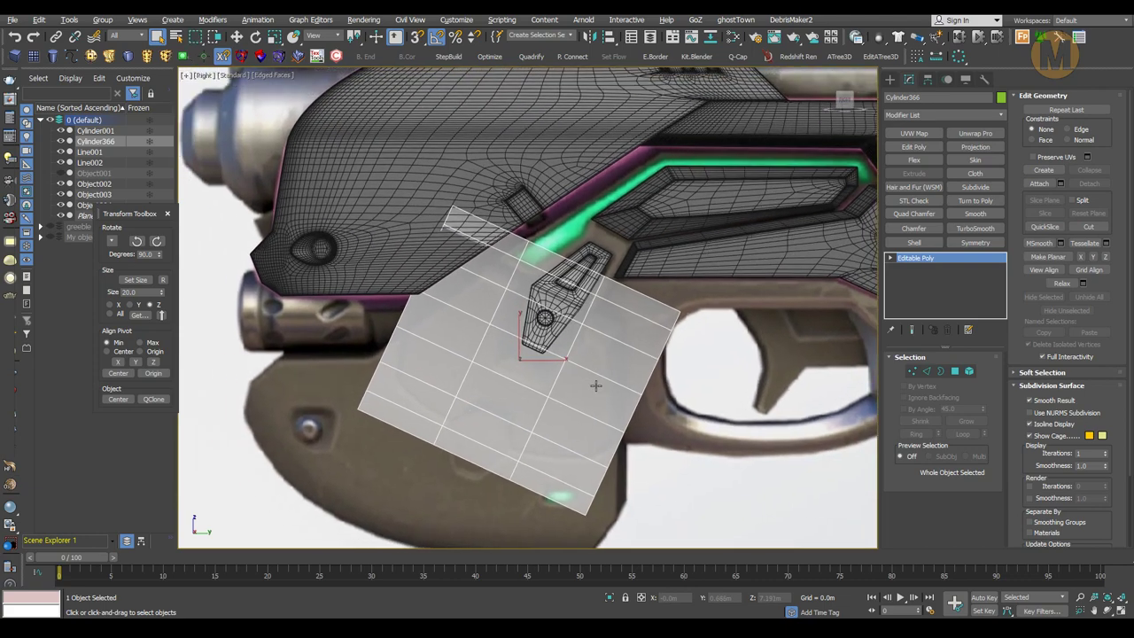
scroll(595, 385, up, 2)
key(1)
key(alt+c)
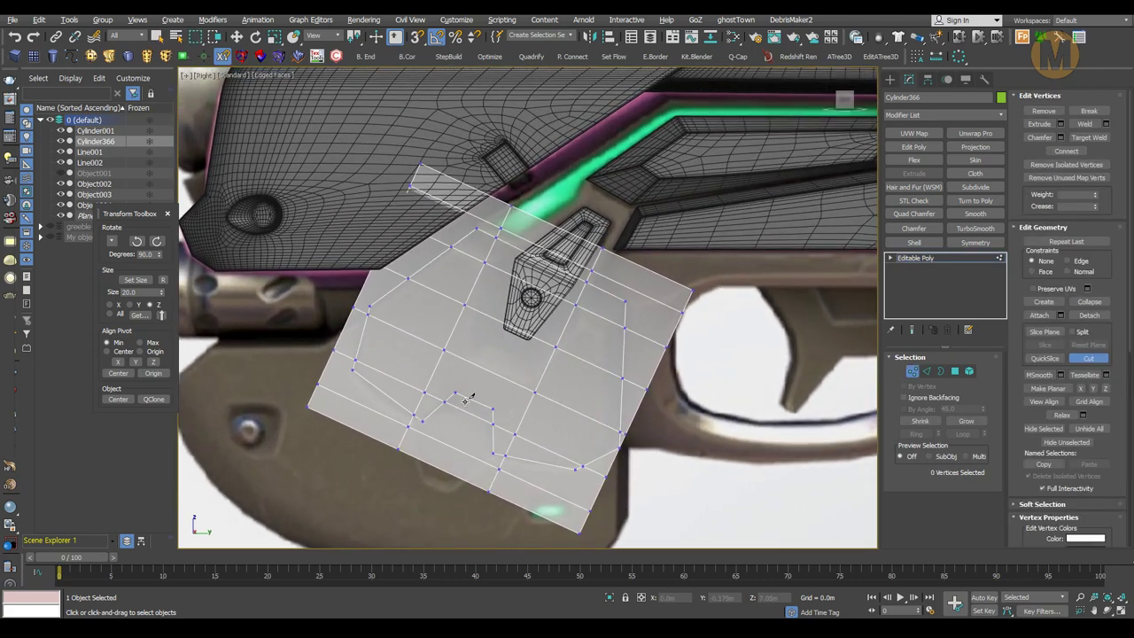
right_click(468, 399)
key(Delete)
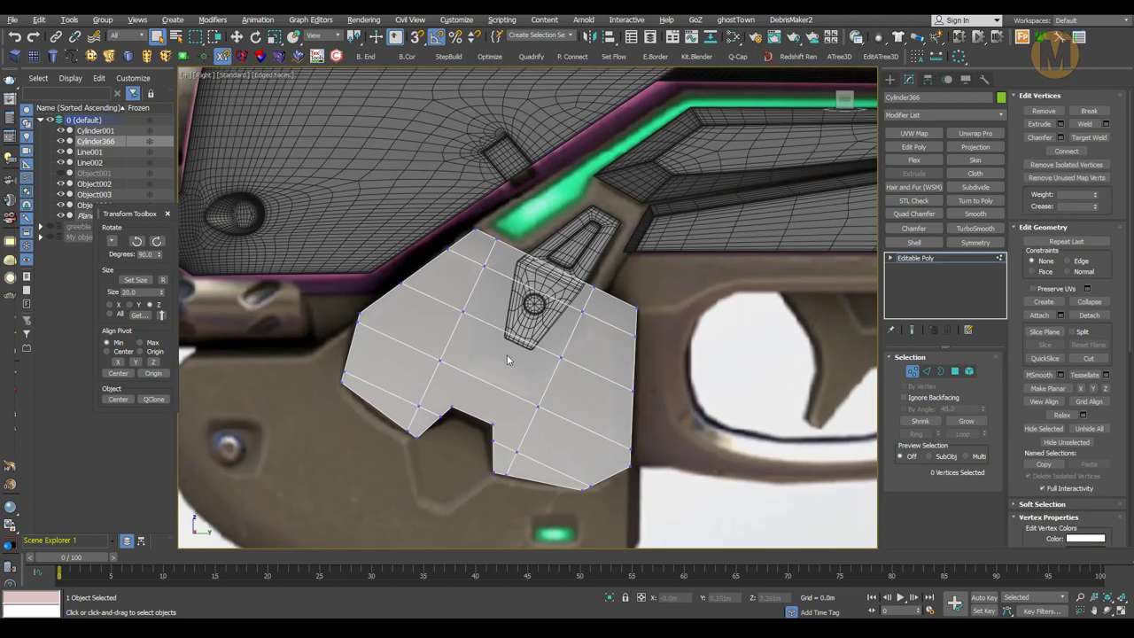
- Tidy the notch corner vertices, slice across the panel, and make the lower viewports taller
middle_drag(508, 360, 626, 429)
middle_drag(638, 498, 456, 393)
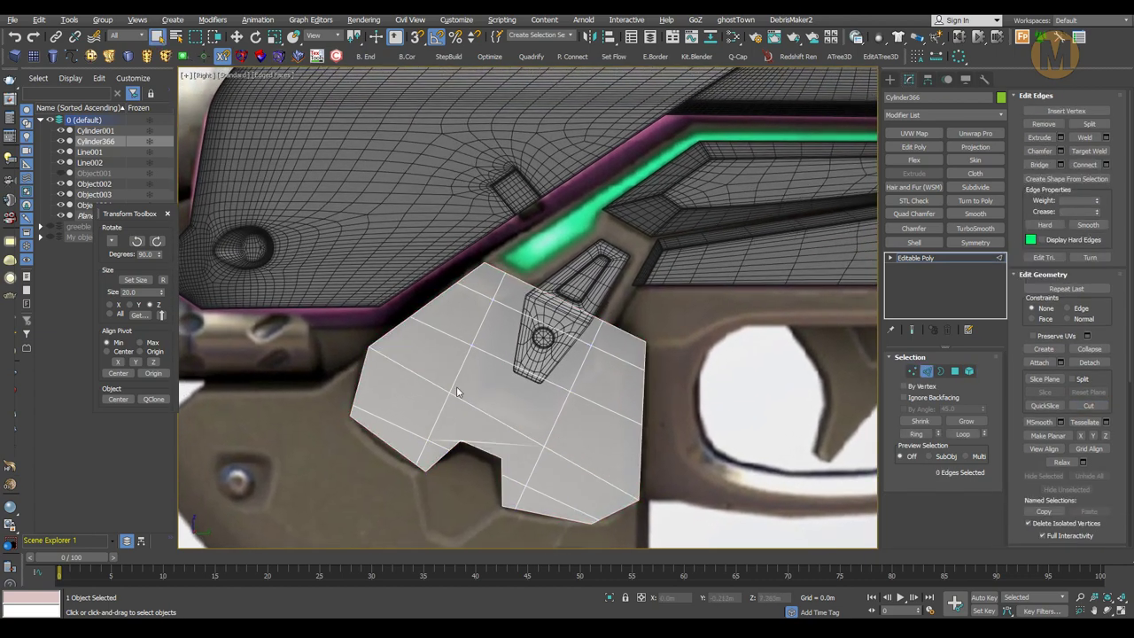
scroll(416, 372, up, 2)
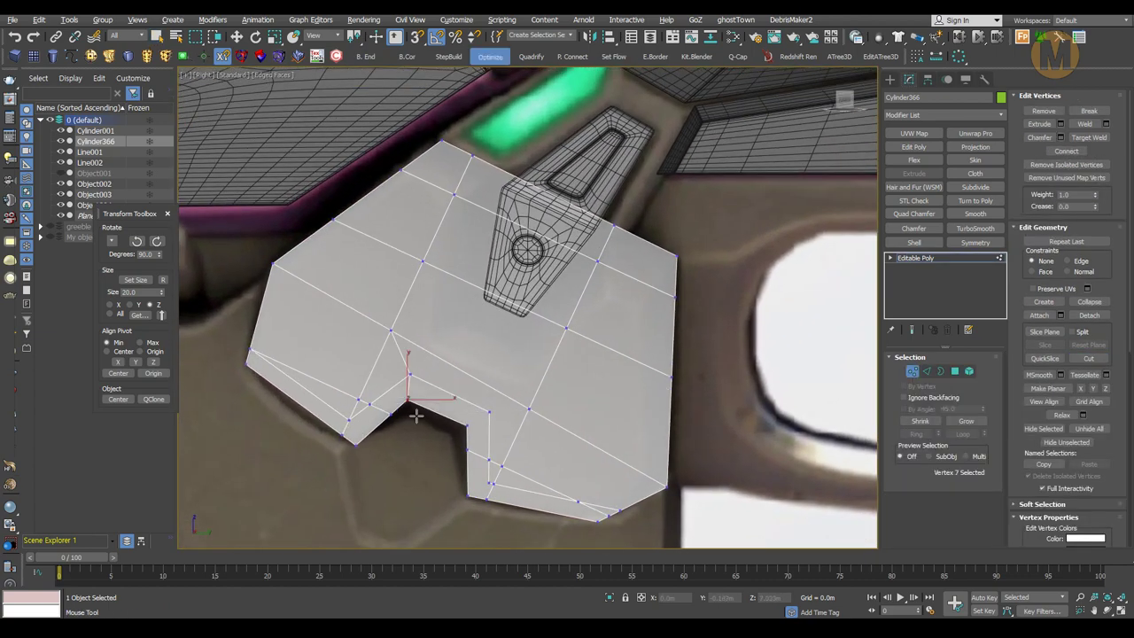
click(476, 494)
click(588, 493)
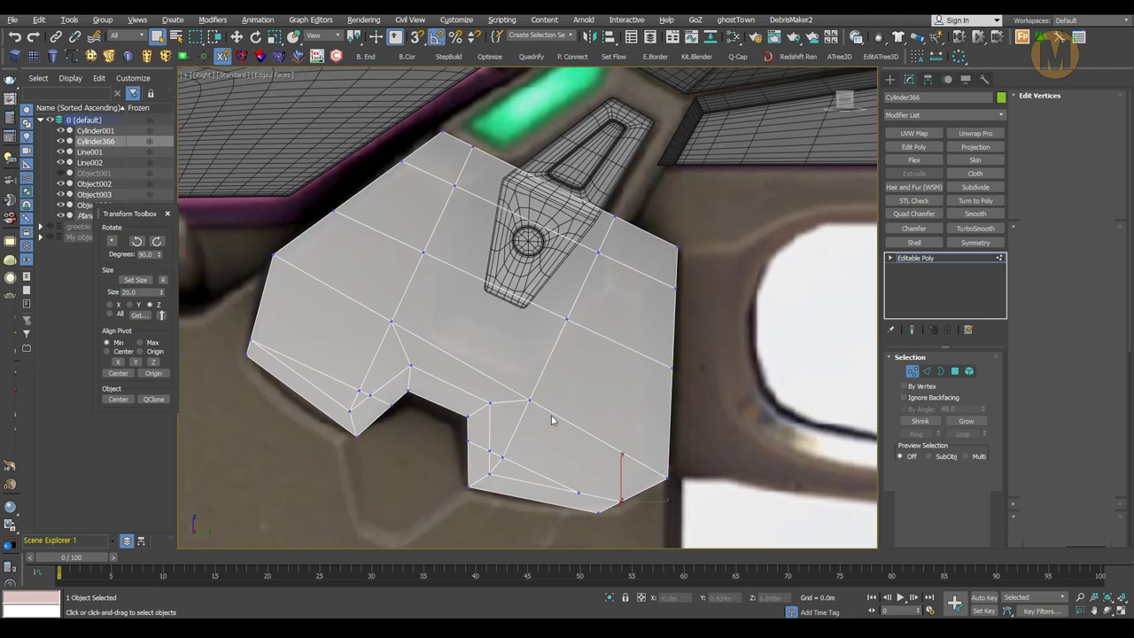
scroll(696, 371, down, 2)
key(4)
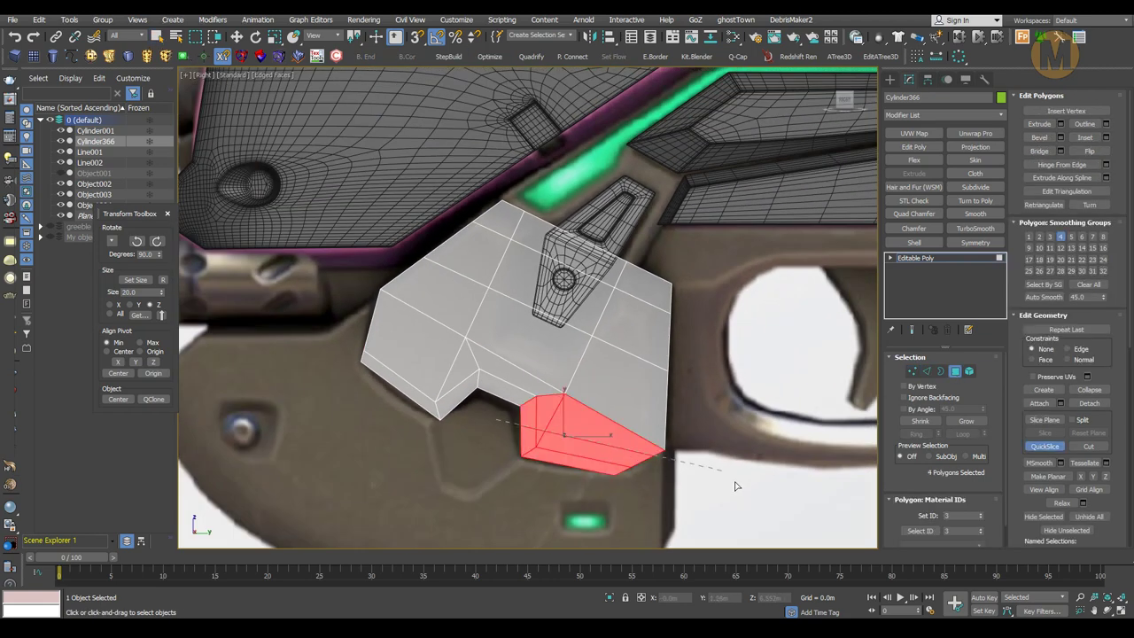
click(736, 486)
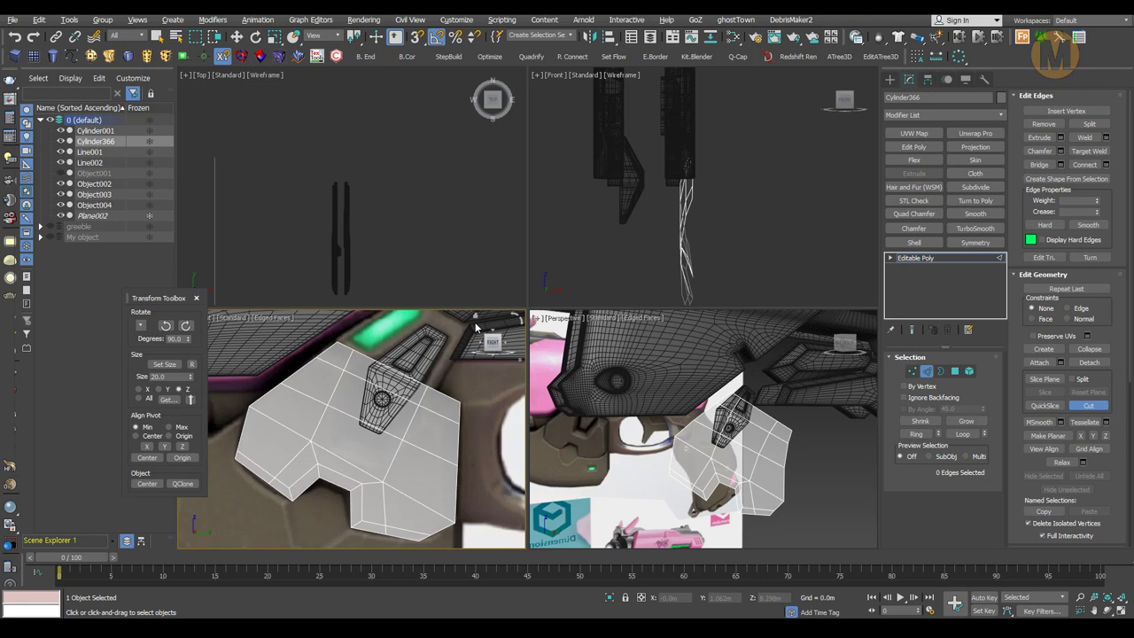
drag(475, 308, 475, 220)
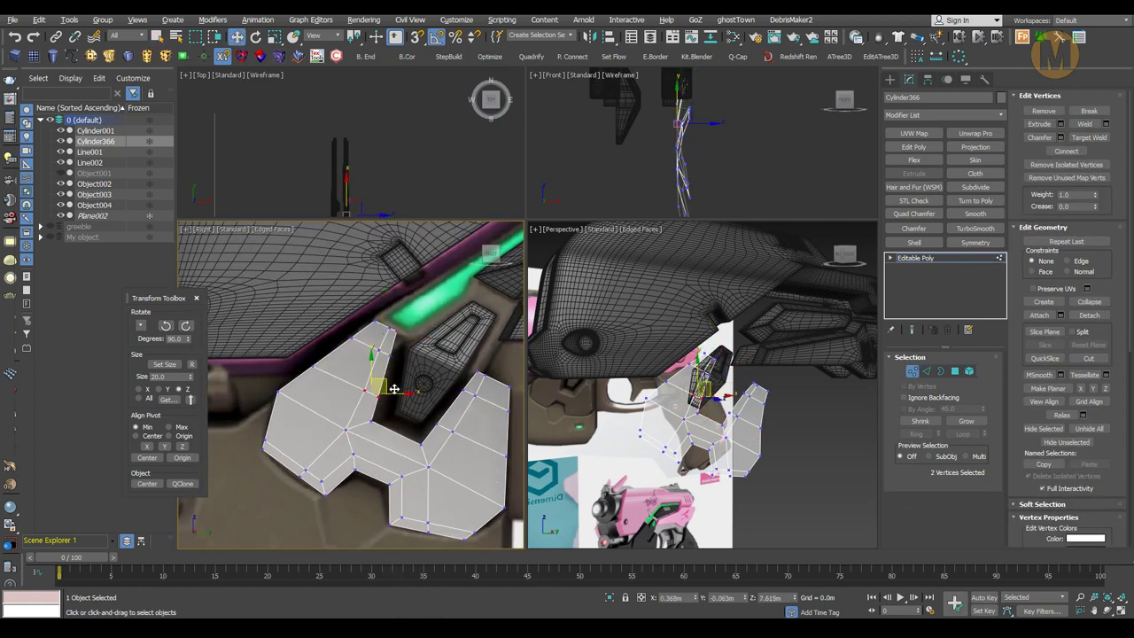
- Remove the Shell thickness from the copied panel and select polygons along its left edge
key(q)
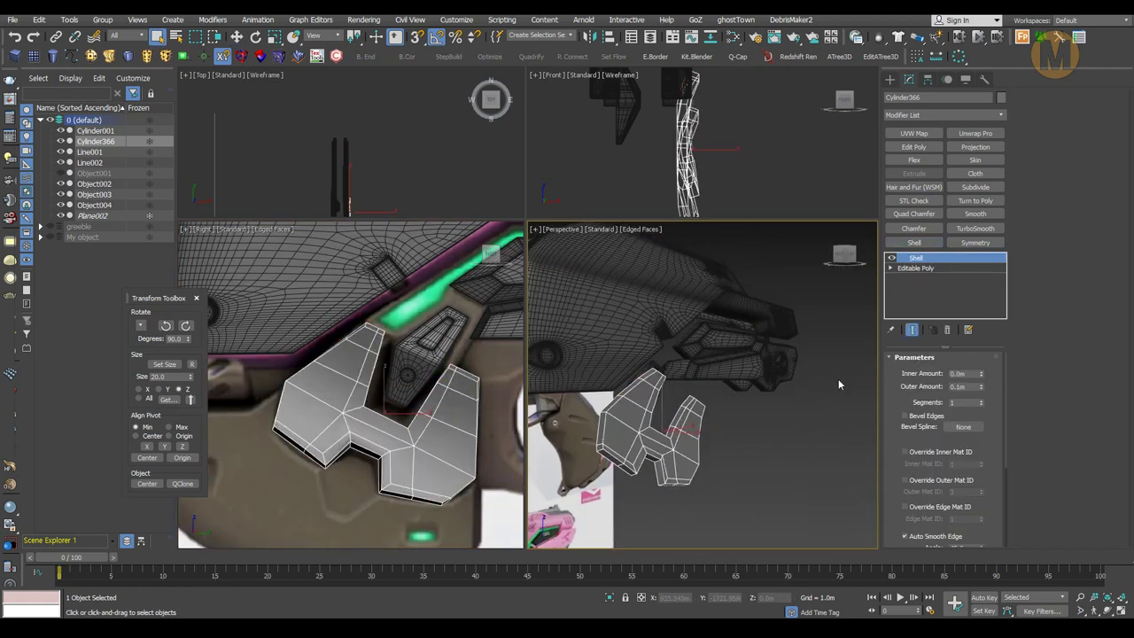
key(ctrl+z)
alt+middle_drag(744, 366, 730, 435)
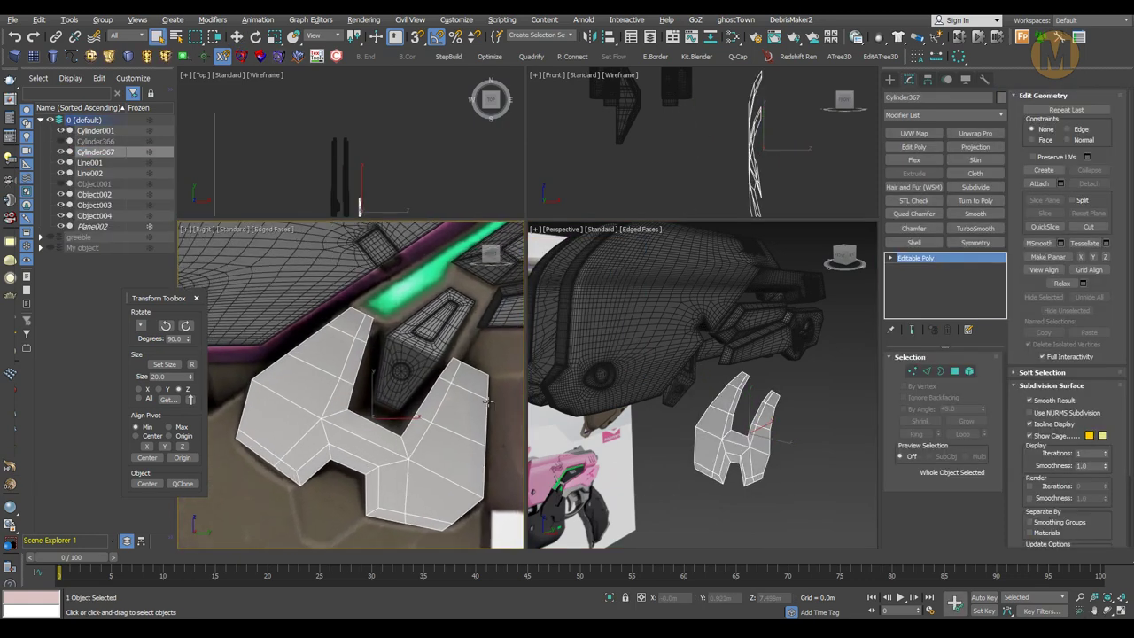
key(1)
key(alt+c)
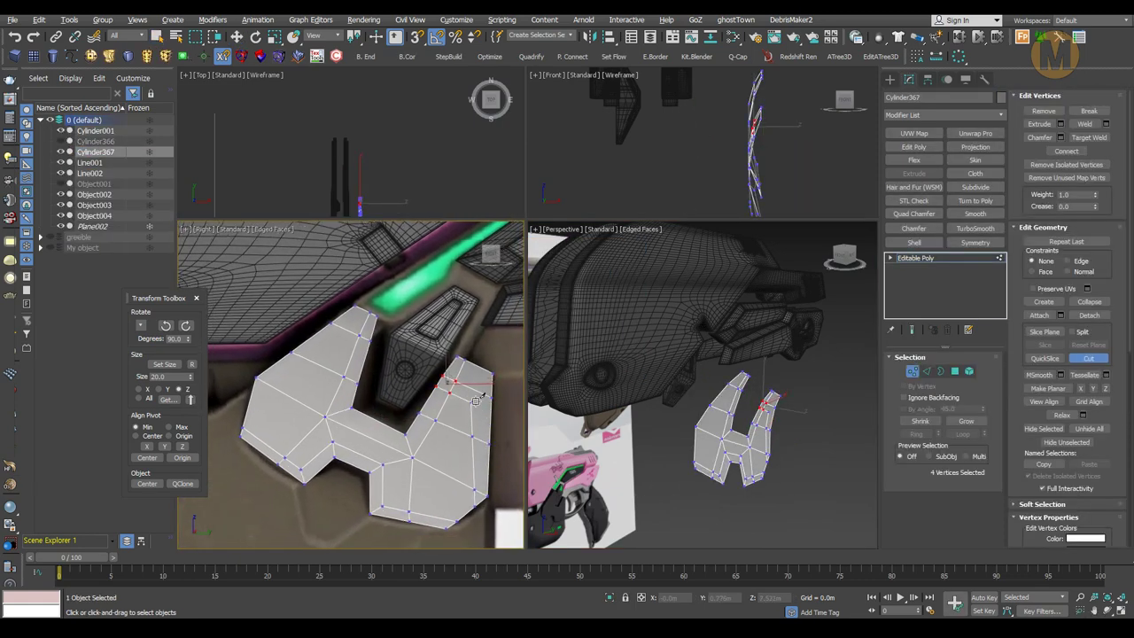
click(969, 371)
mouse_move(283, 354)
middle_down()
mouse_move(300, 369)
mouse_move(285, 382)
middle_up()
drag(301, 327, 349, 344)
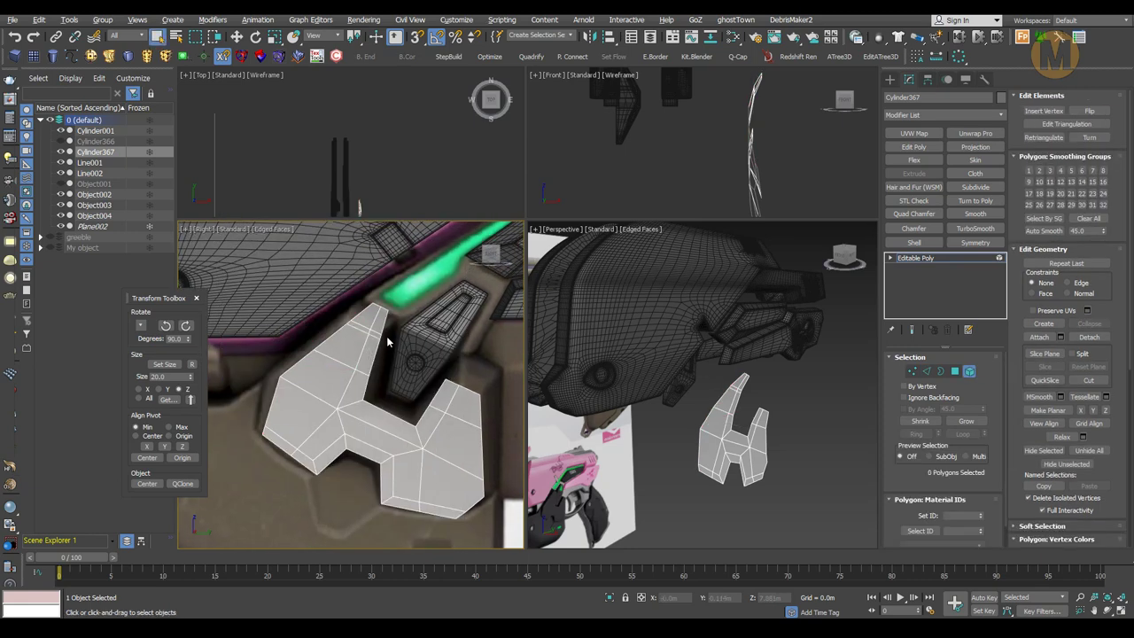
scroll(387, 341, up, 2)
key(4)
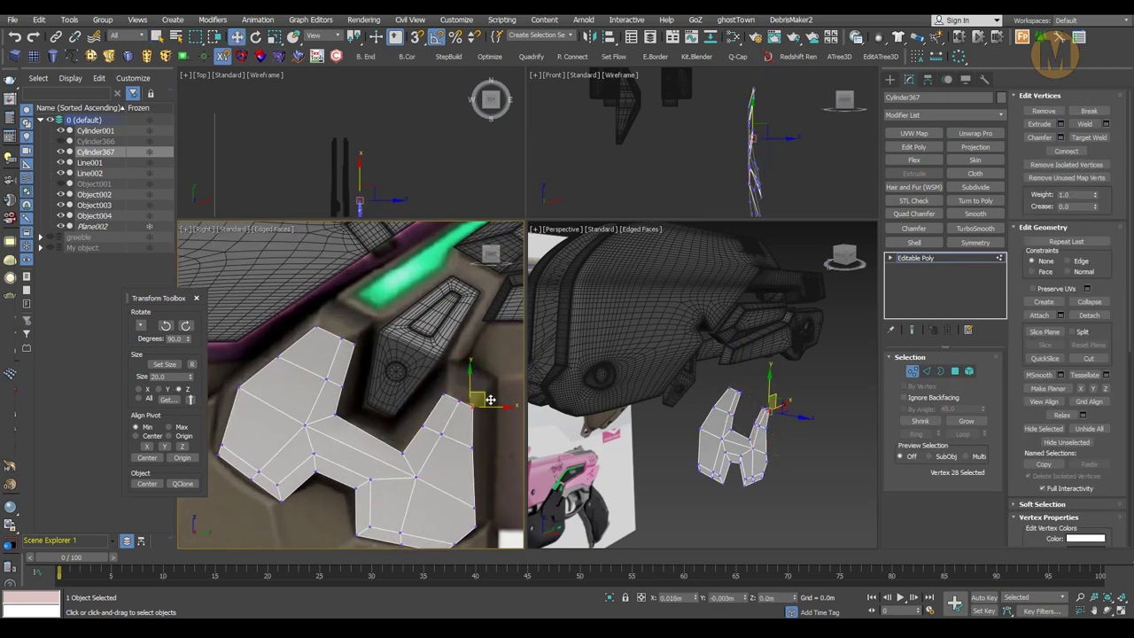
- Isolate the panel copy and bridge its front and back outlines to close the gap
key(1)
key(alt+q)
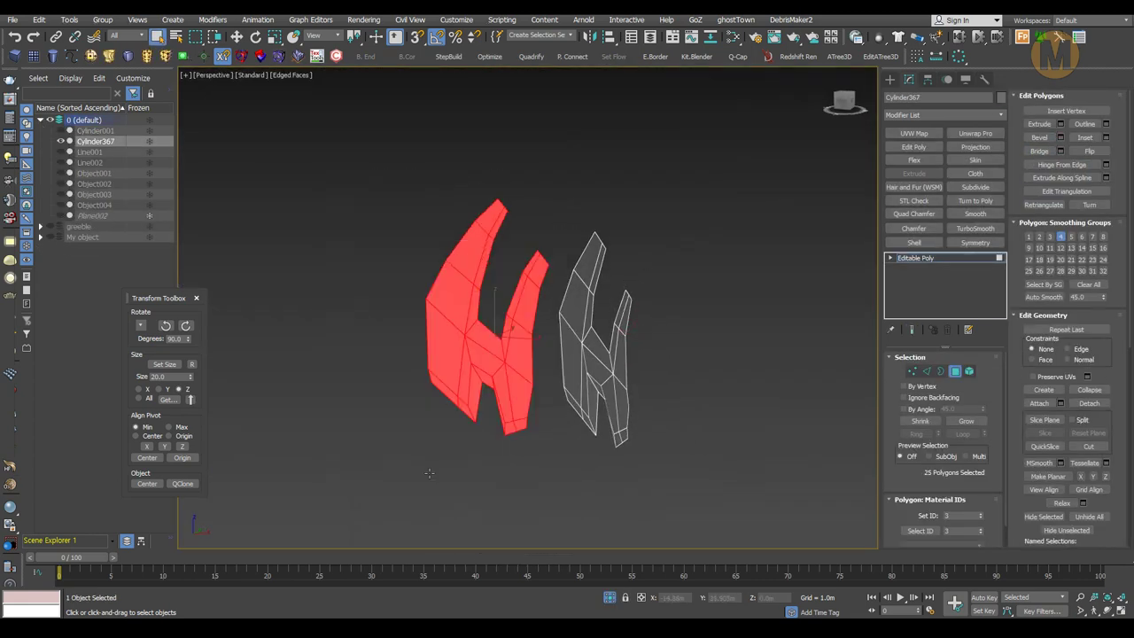
alt+middle_drag(601, 345, 868, 382)
key(Delete)
key(4)
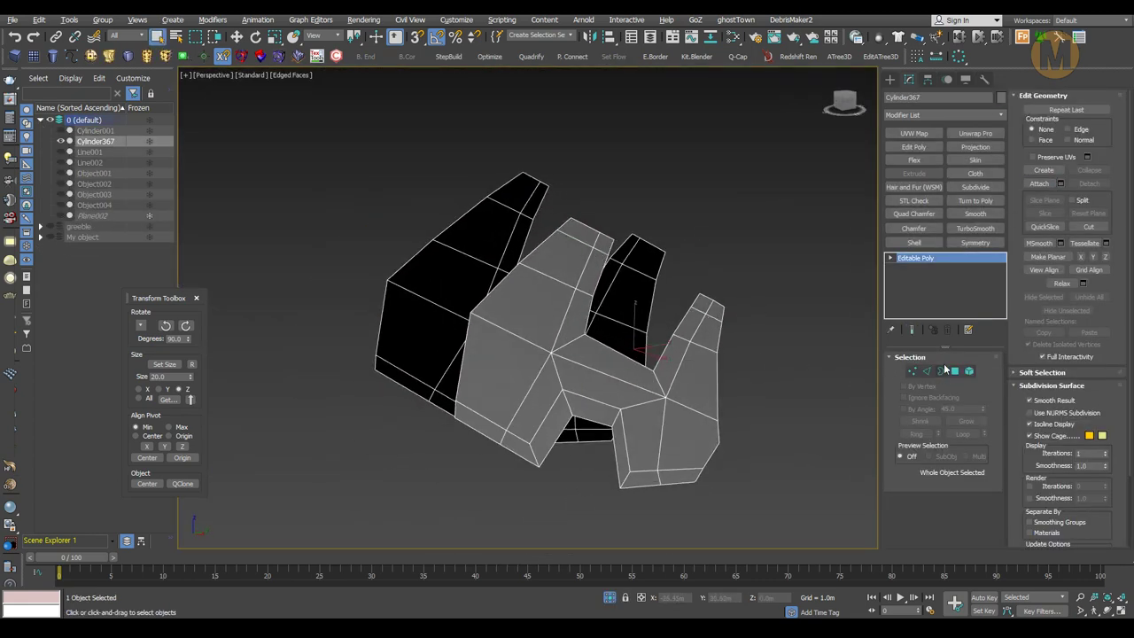
click(584, 379)
mouse_move(584, 379)
alt+middle_down()
mouse_move(620, 372)
mouse_move(557, 375)
mouse_move(569, 354)
mouse_move(658, 374)
mouse_move(615, 335)
mouse_move(709, 364)
alt+middle_up()
- Select the panel's outline edge loops and the edges across the open slot
key(2)
click(940, 373)
mouse_move(577, 393)
alt+middle_down()
mouse_move(669, 348)
mouse_move(641, 407)
mouse_move(595, 375)
mouse_move(608, 342)
mouse_move(624, 364)
alt+middle_up()
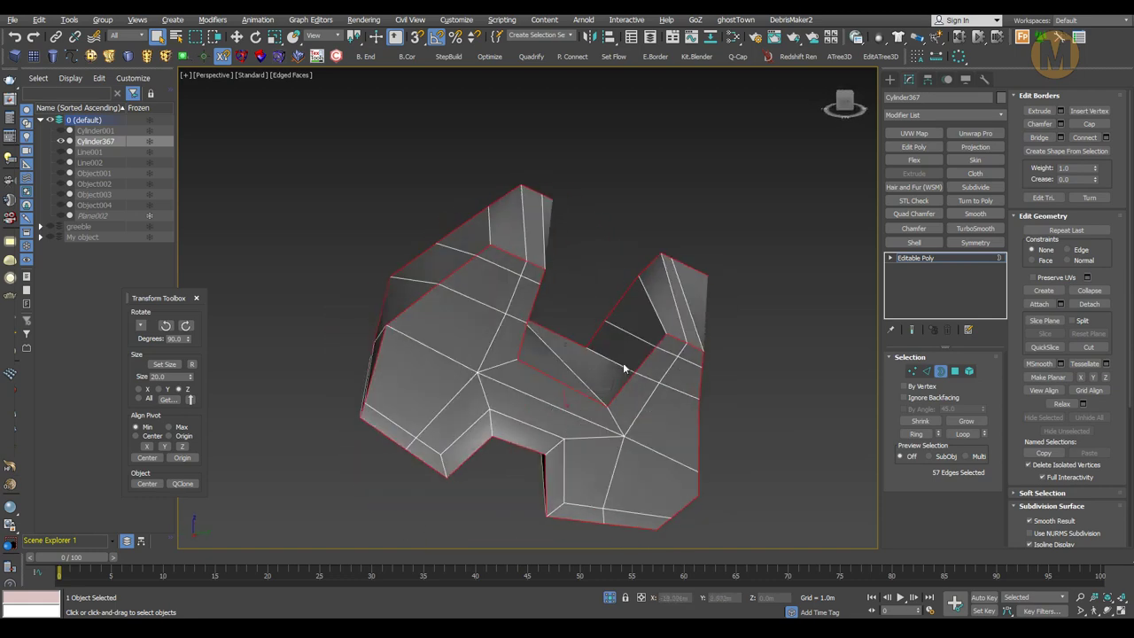
mouse_move(575, 258)
alt+middle_down()
mouse_move(620, 310)
mouse_move(746, 365)
mouse_move(702, 395)
mouse_move(718, 390)
alt+middle_up()
click(908, 371)
mouse_move(902, 373)
alt+middle_down()
mouse_move(784, 410)
mouse_move(618, 357)
alt+middle_up()
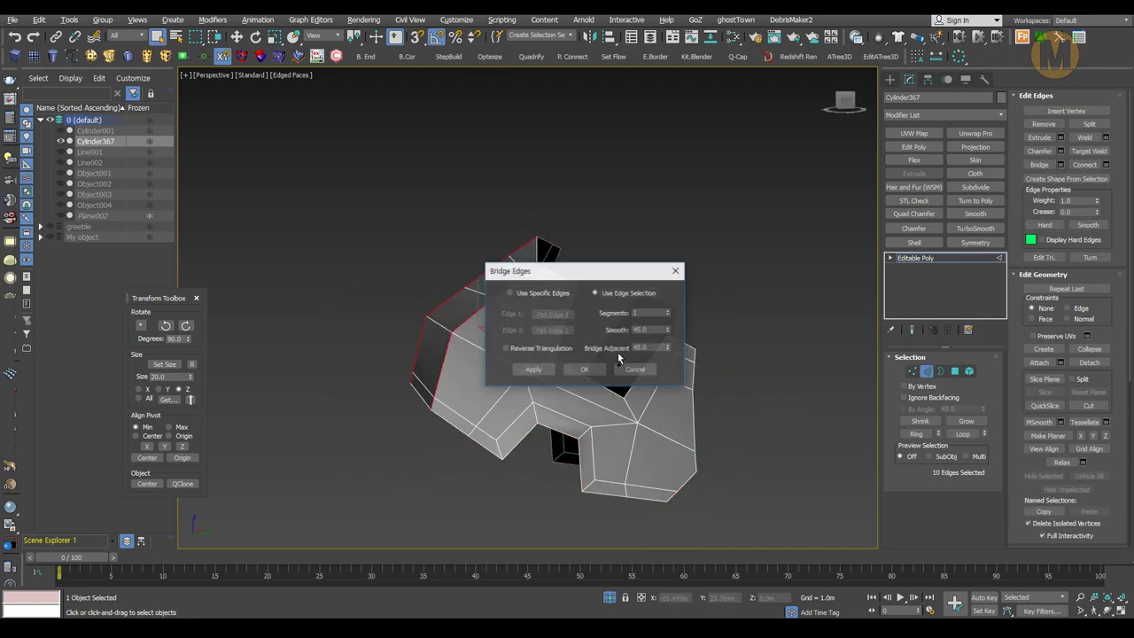
key(1)
mouse_move(717, 354)
alt+middle_down()
mouse_move(734, 414)
mouse_move(789, 402)
mouse_move(685, 460)
alt+middle_up()
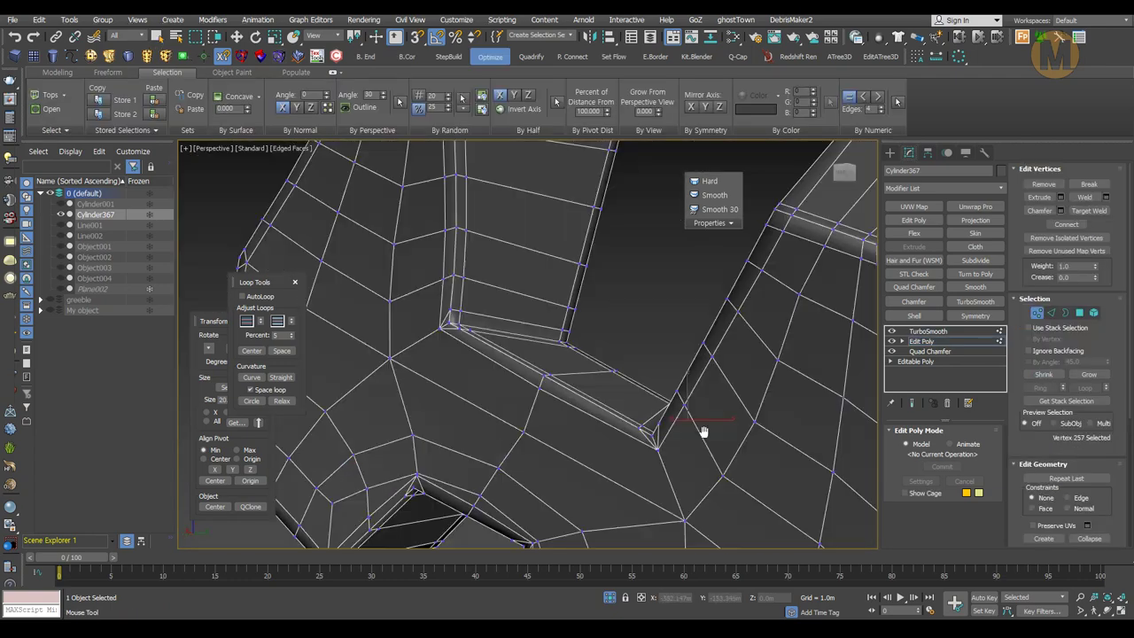
- Check the chamfered panel corner, then start cutting new edges into Object001's grey part
alt+middle_drag(685, 465, 702, 328)
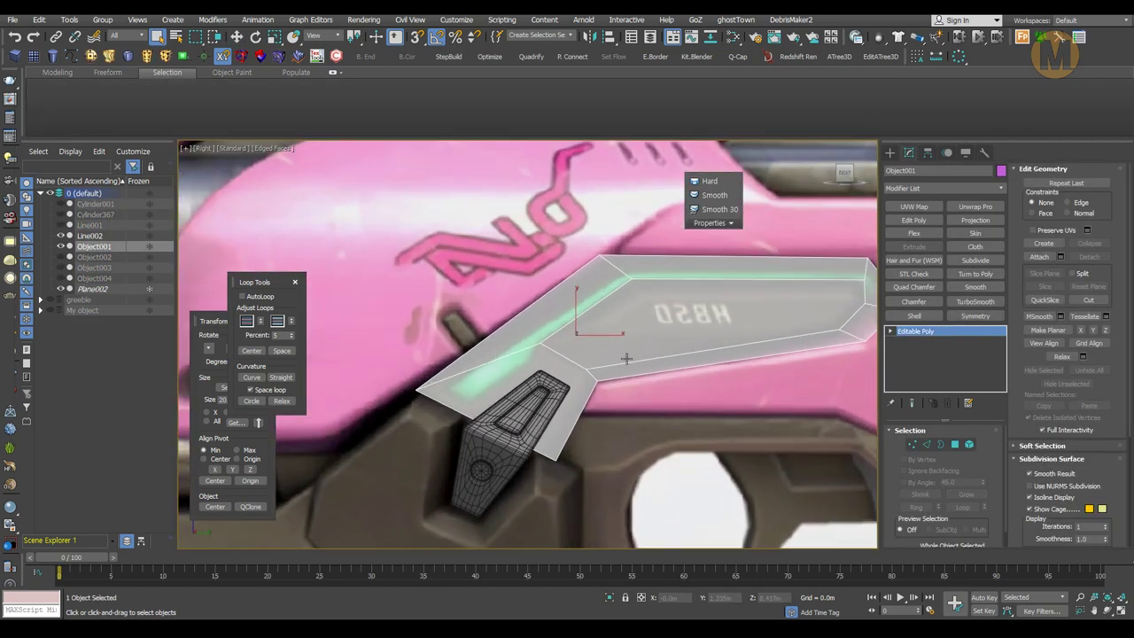
key(alt+c)
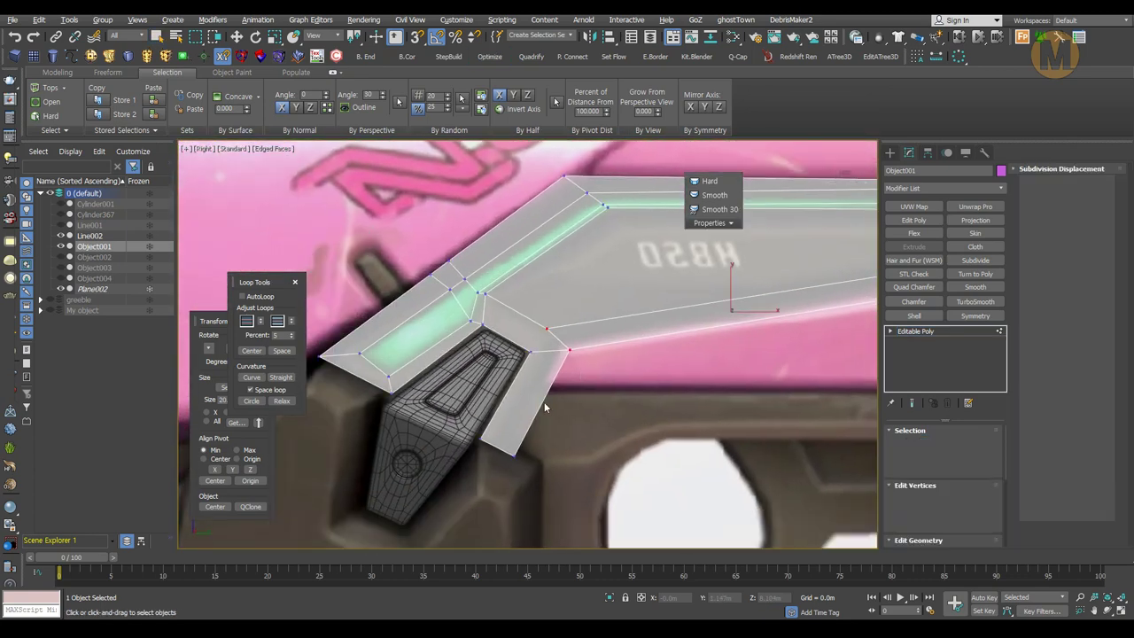
- Cut a new edge near the stripe corner of the grey panel and review its right end
key(1)
click(542, 329)
key(alt+c)
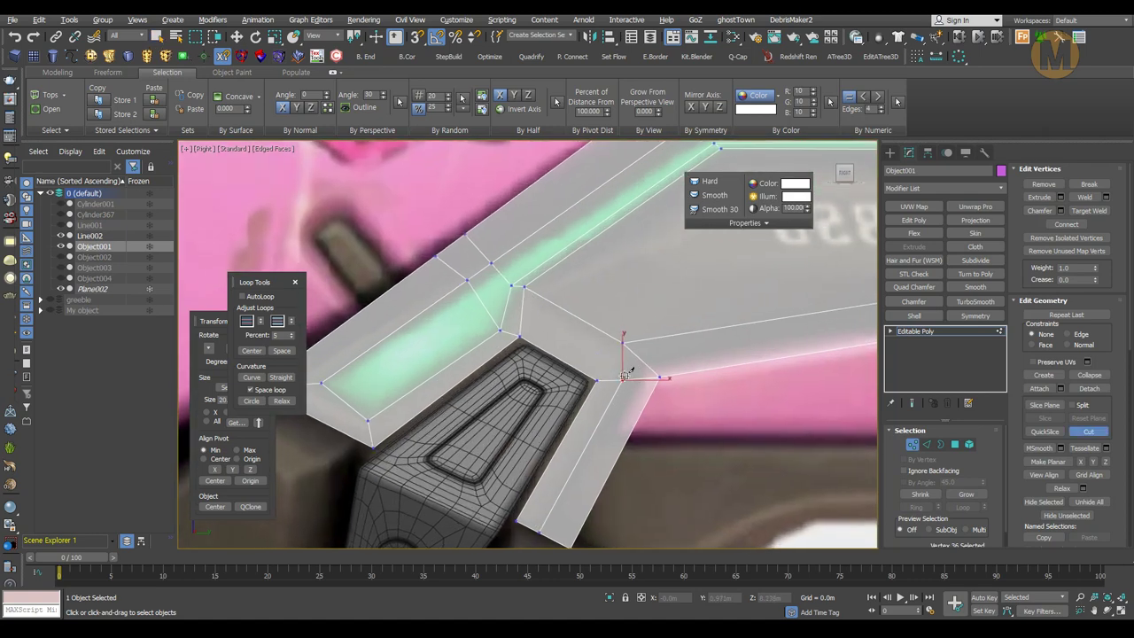
scroll(626, 374, down, 1)
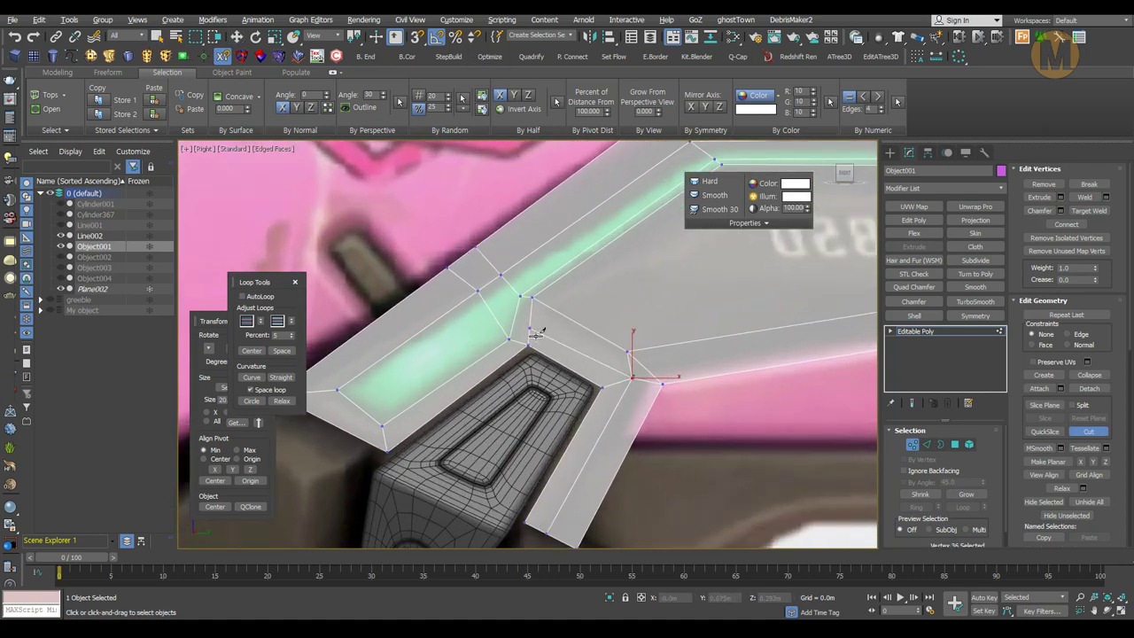
alt+middle_drag(492, 275, 511, 266)
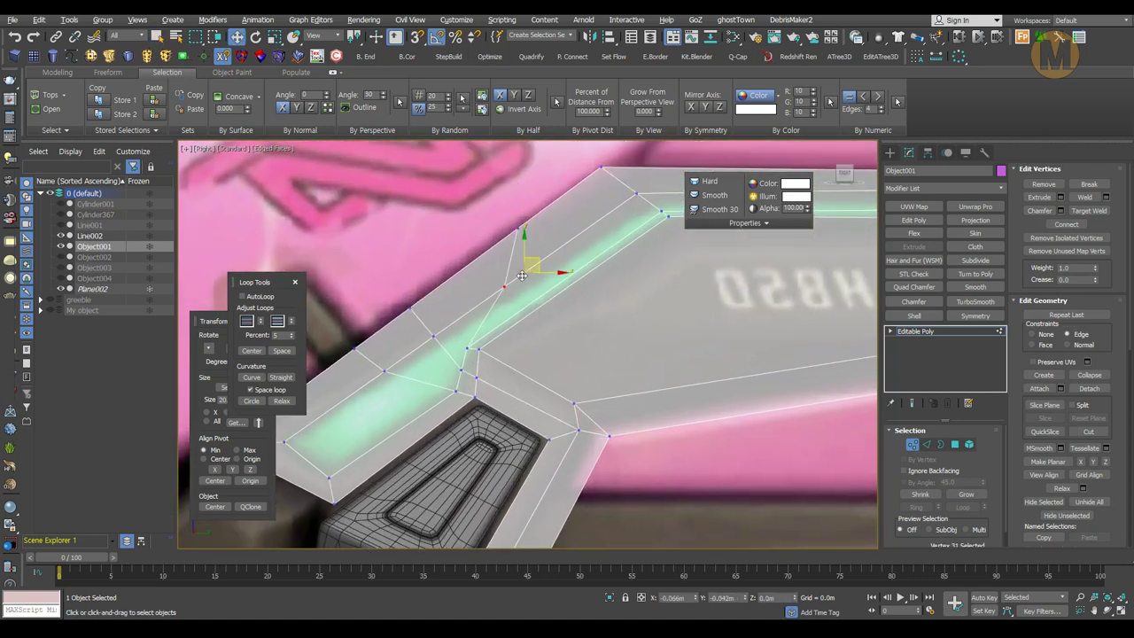
alt+middle_drag(467, 316, 536, 393)
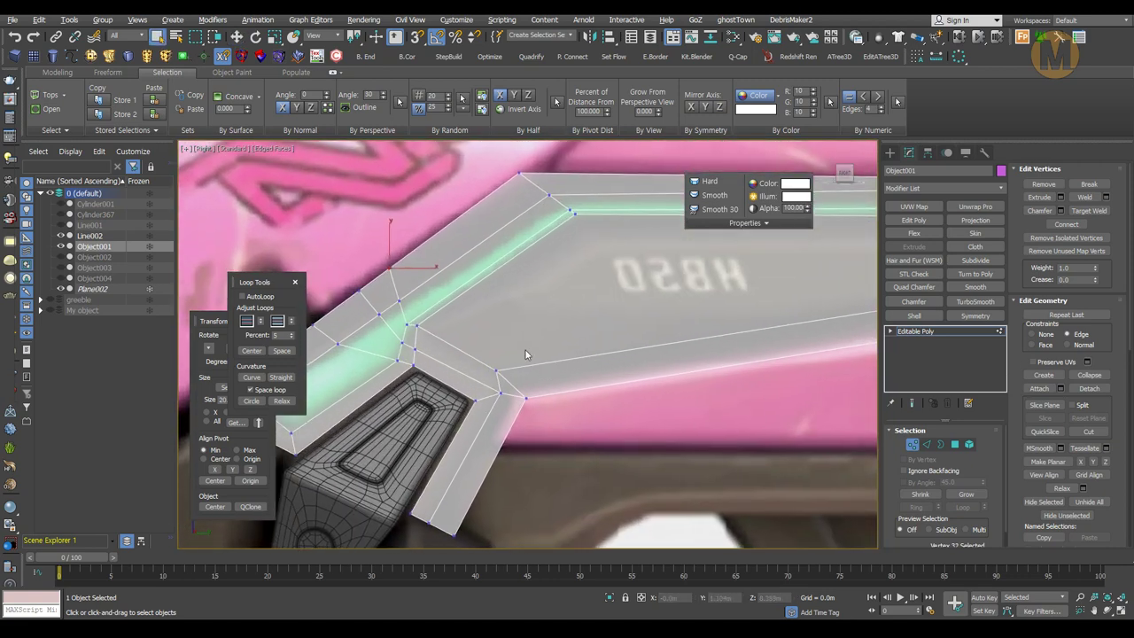
key(2)
alt+middle_drag(536, 394, 708, 364)
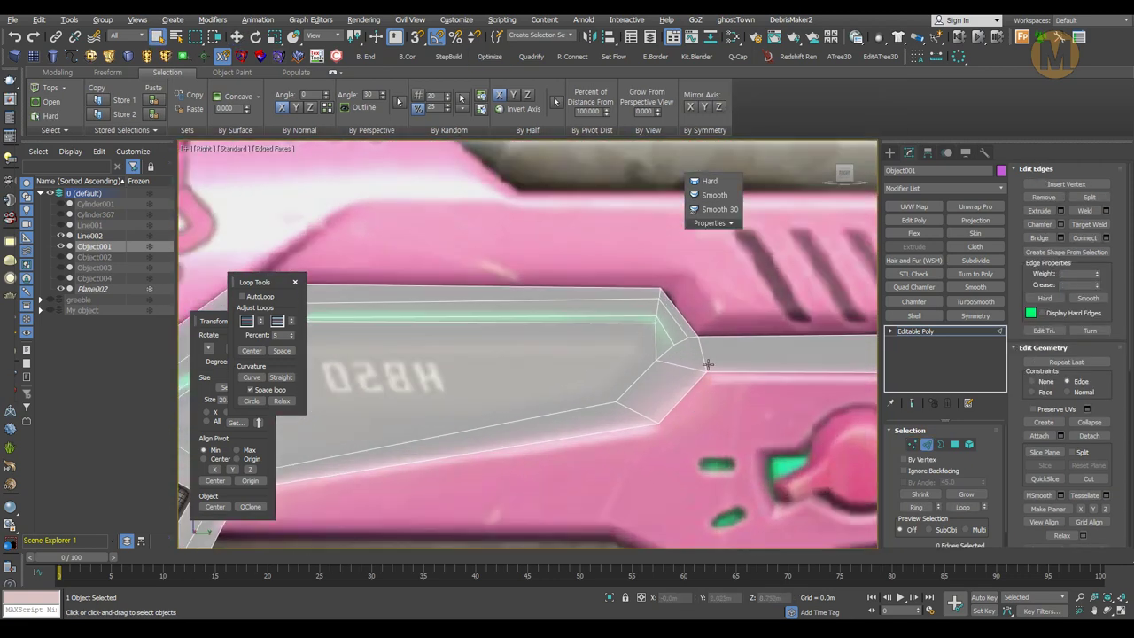
scroll(688, 362, down, 5)
scroll(636, 350, up, 5)
key(q)
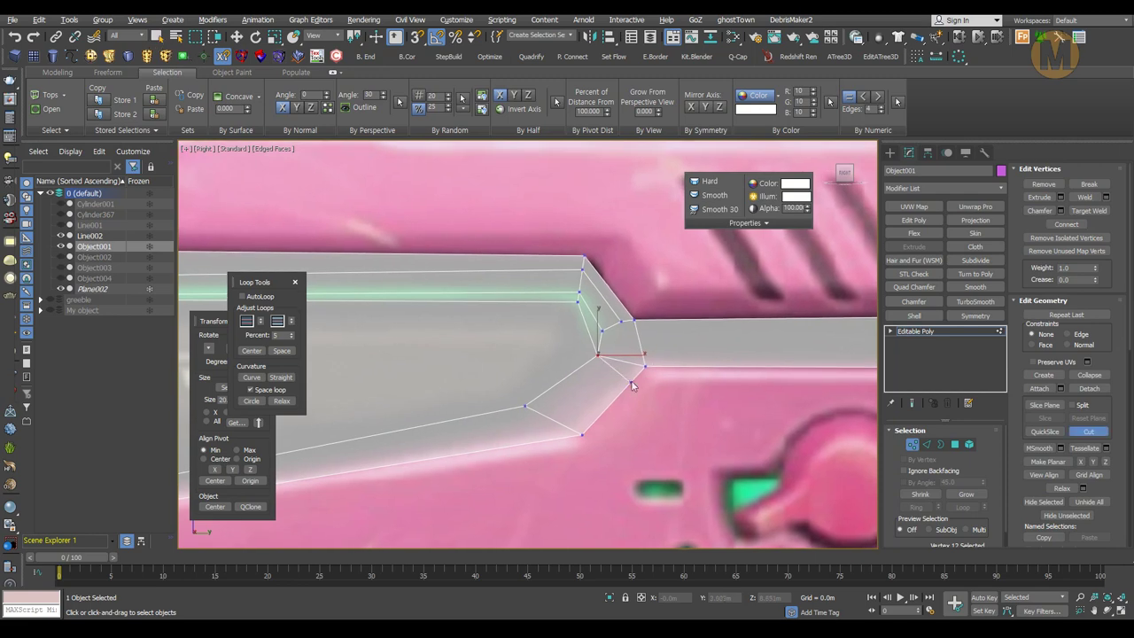
alt+middle_drag(631, 383, 636, 353)
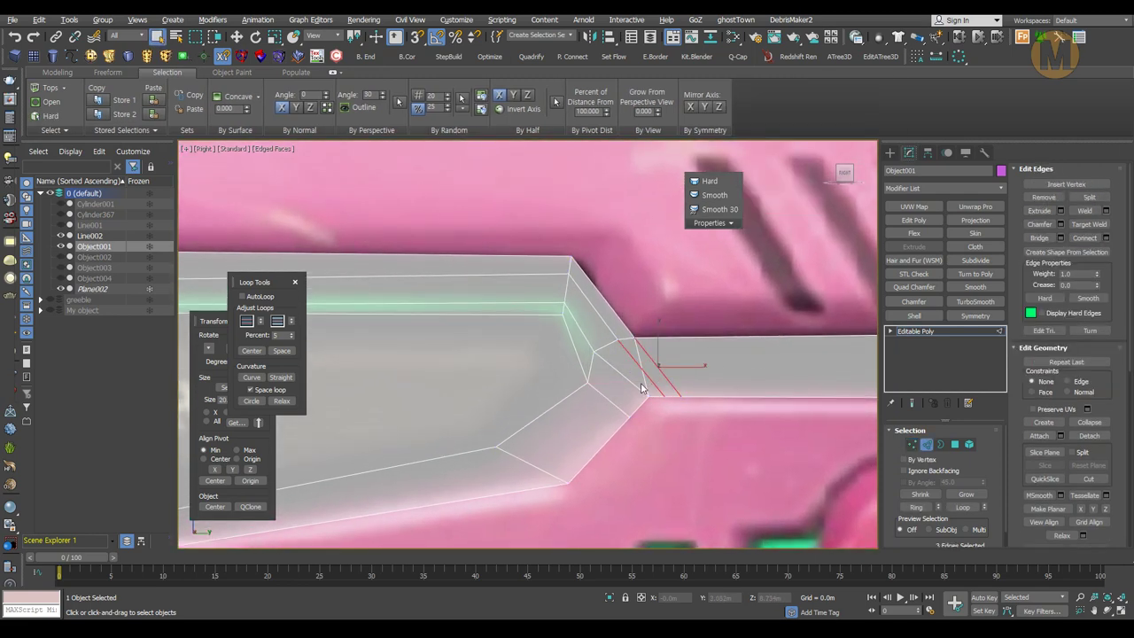
scroll(642, 388, down, 5)
scroll(741, 343, up, 5)
click(741, 342)
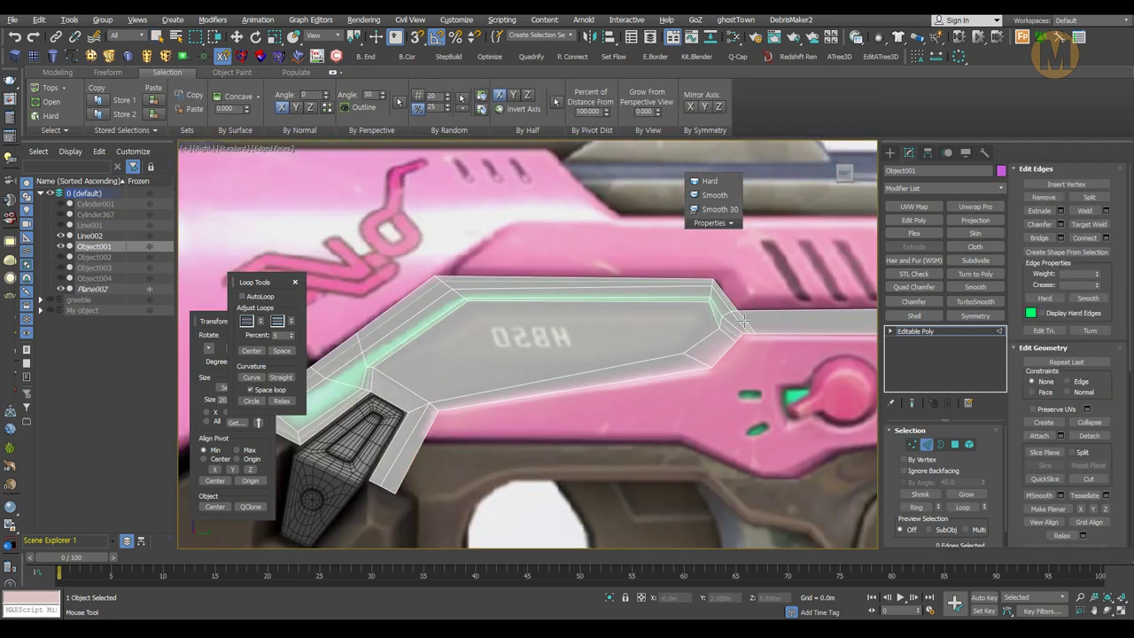
- Cut new edges near the stripe bend and select the vertices around it
key(1)
scroll(744, 323, up, 3)
key(w)
mouse_move(645, 336)
alt+middle_down()
mouse_move(511, 390)
mouse_move(460, 372)
mouse_move(423, 390)
mouse_move(502, 397)
alt+middle_up()
key(alt+c)
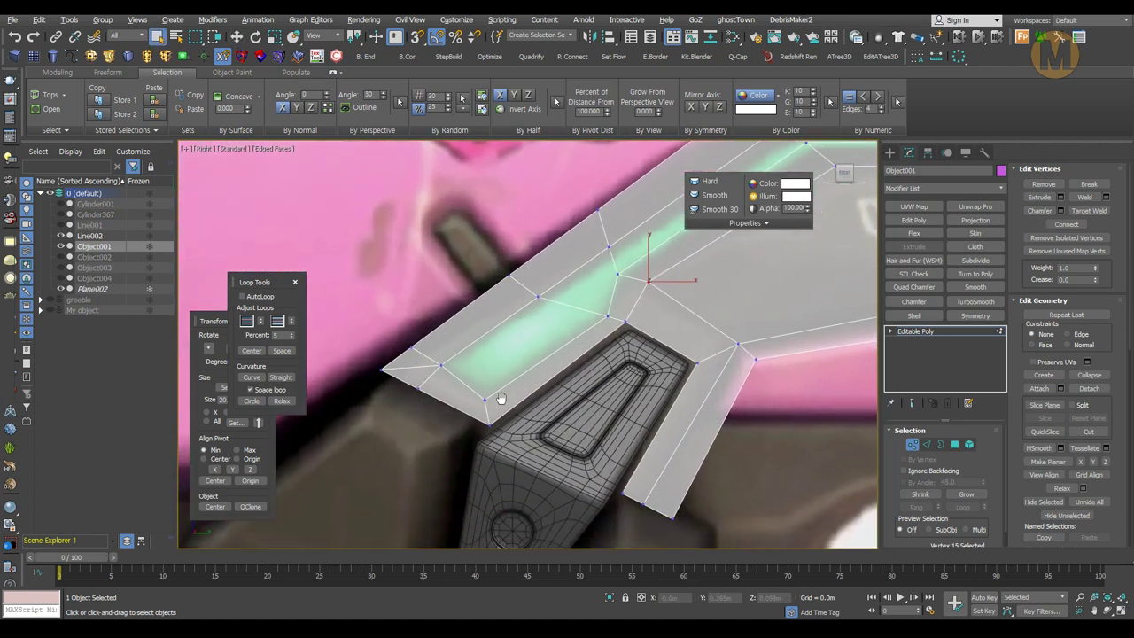
key(shift+e)
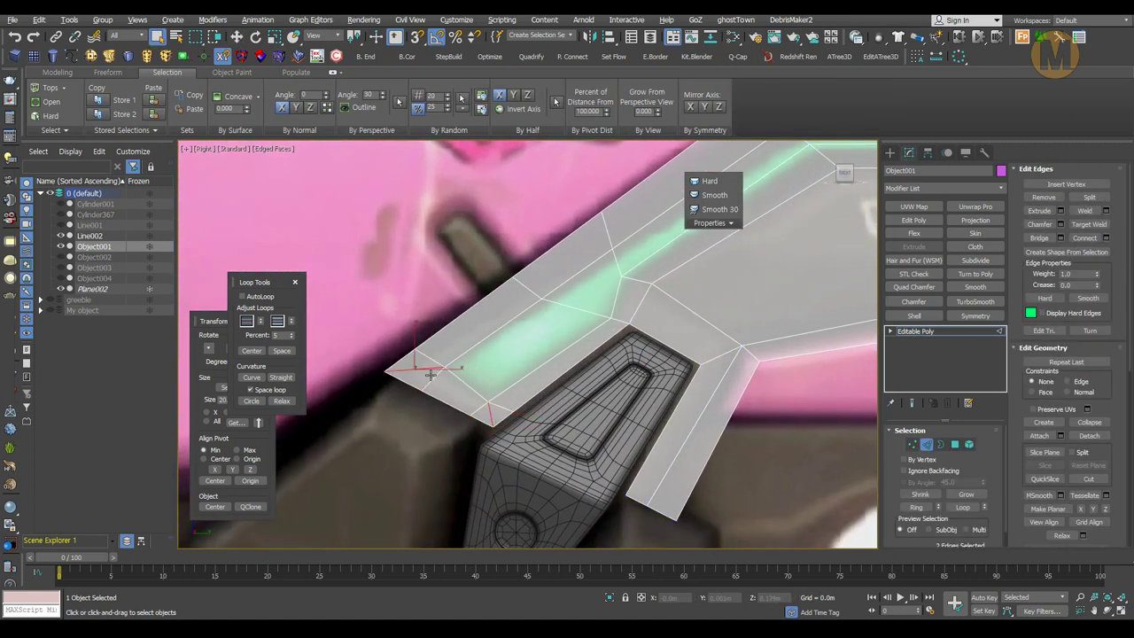
alt+middle_drag(430, 374, 473, 351)
scroll(434, 381, up, 2)
scroll(470, 343, up, 2)
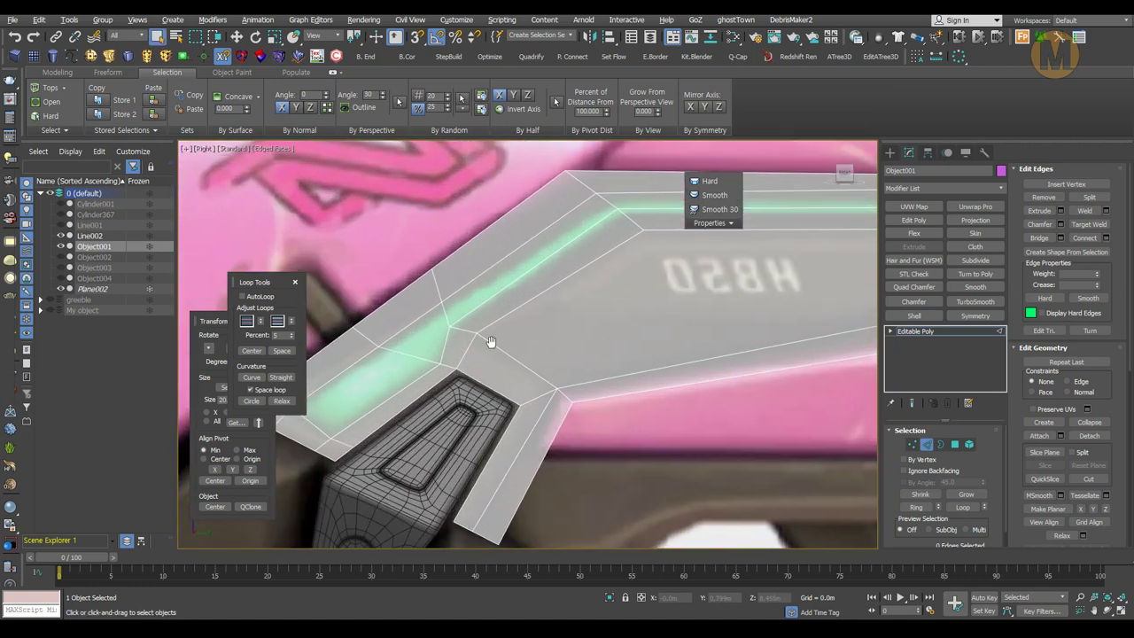
scroll(501, 340, up, 2)
alt+middle_drag(477, 387, 511, 396)
ctrl+click(470, 388)
scroll(542, 411, down, 3)
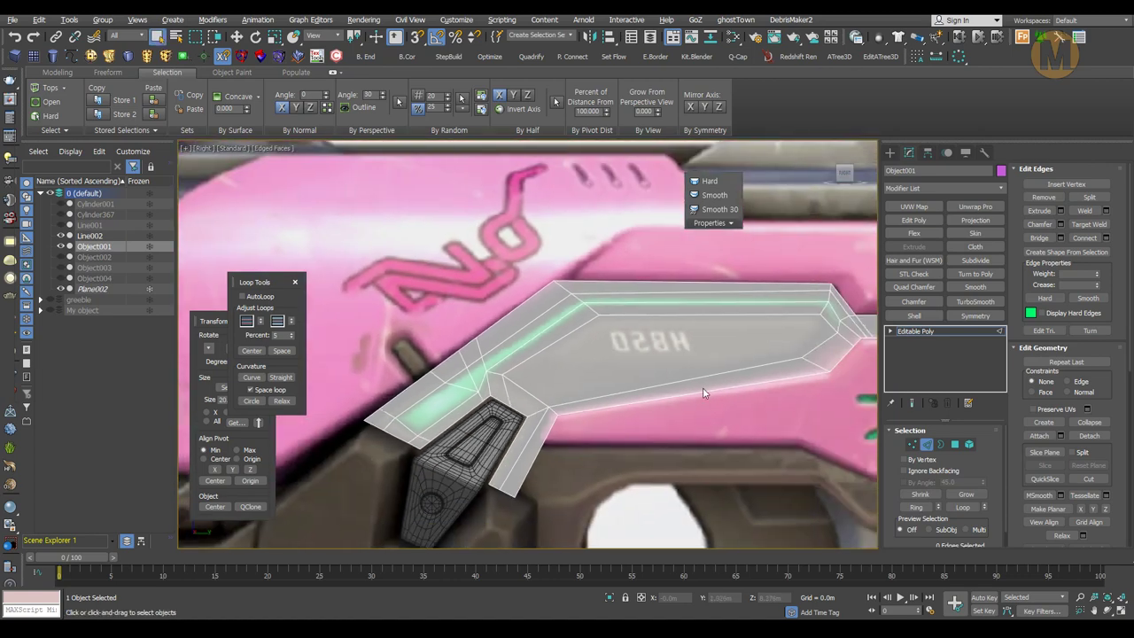
scroll(703, 387, down, 2)
- Move the panel's end vertices to follow the pink slide reference outline
key(1)
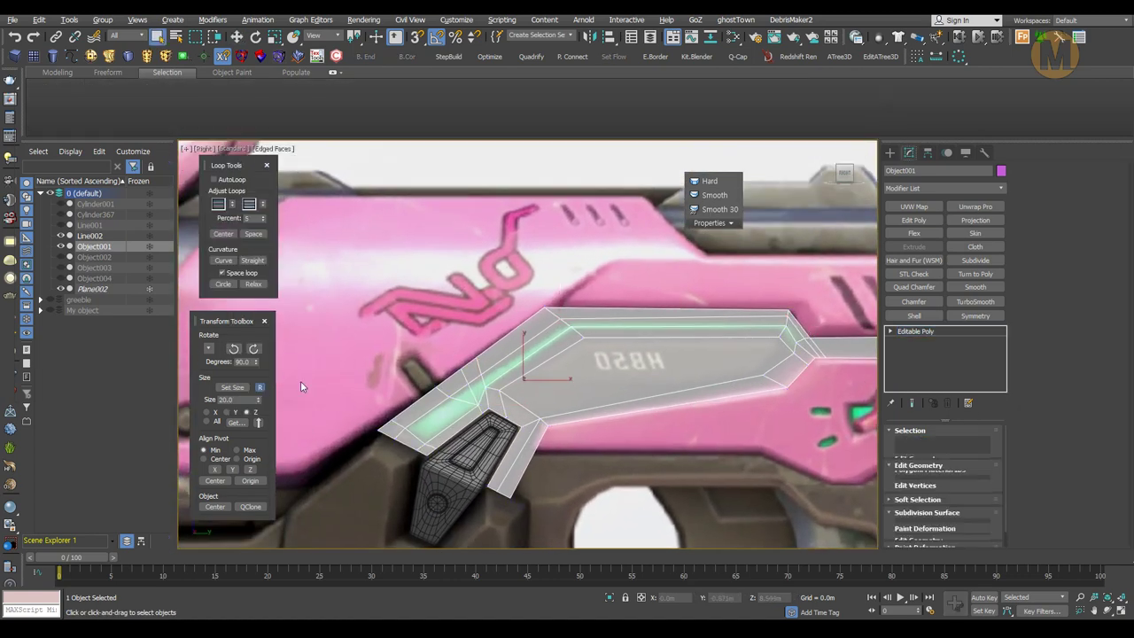
key(w)
scroll(652, 348, up, 3)
scroll(736, 418, down, 3)
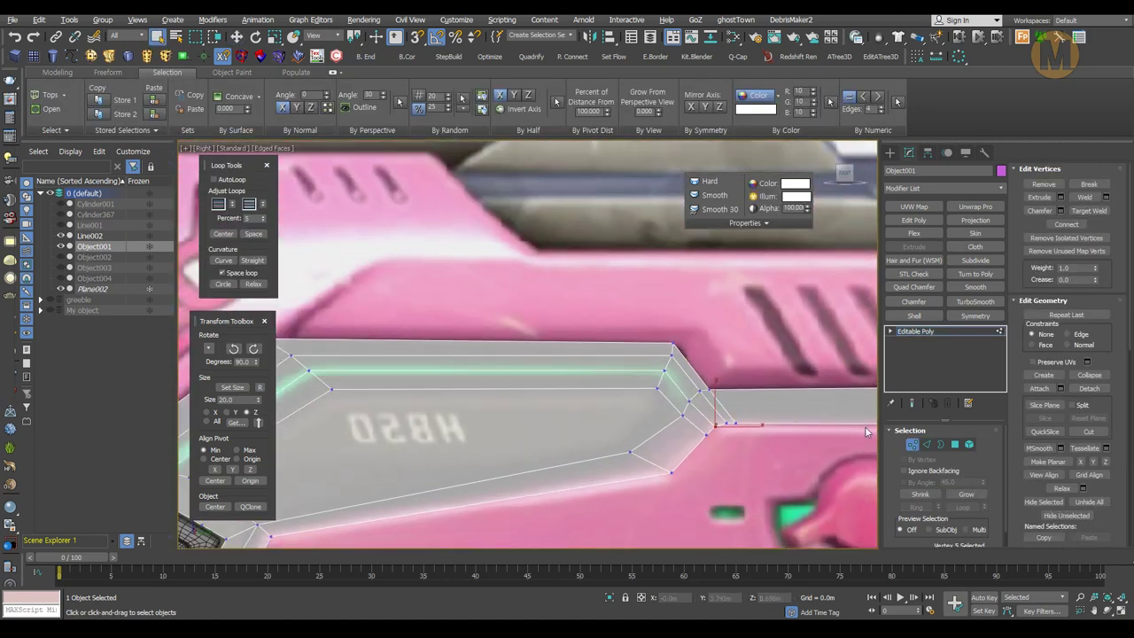
key(6)
scroll(714, 407, down, 2)
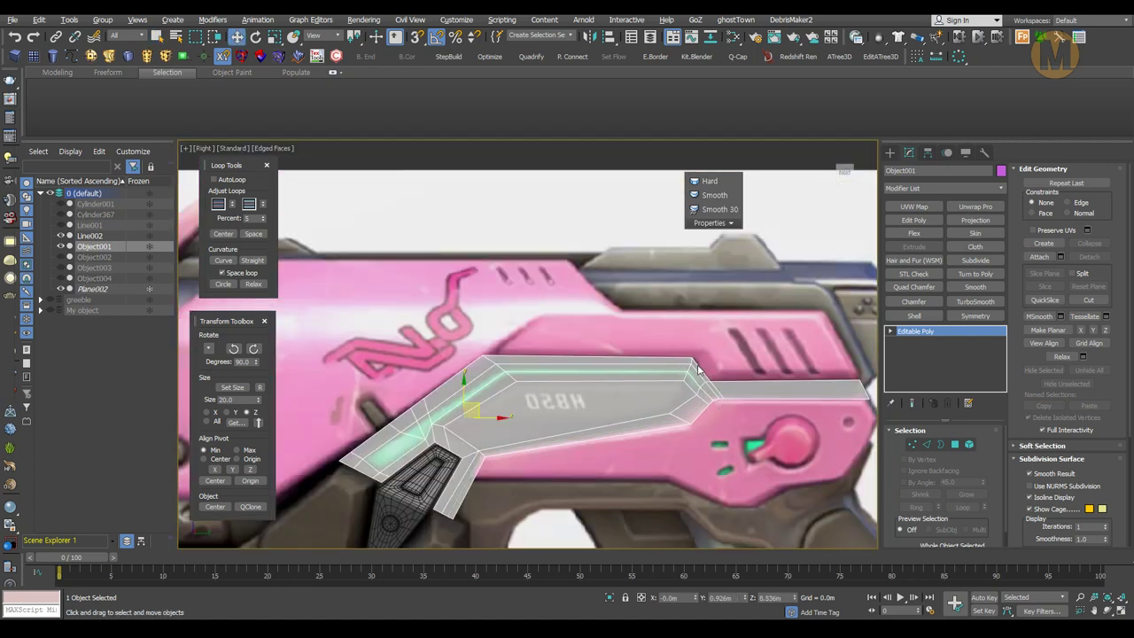
scroll(697, 368, up, 3)
scroll(705, 369, up, 1)
key(1)
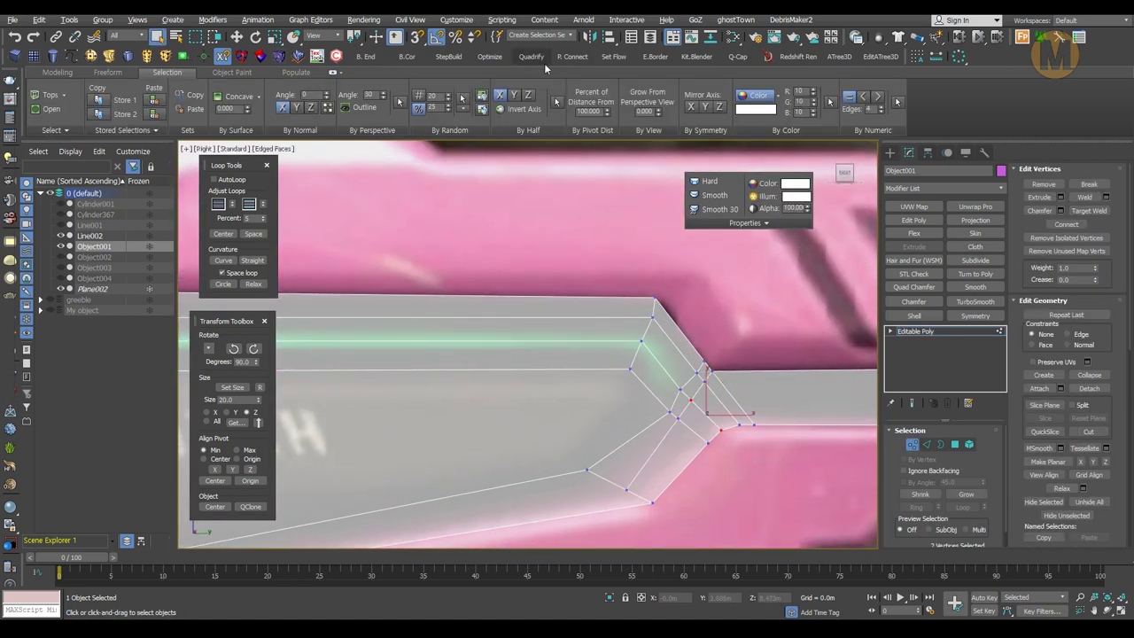
scroll(769, 437, down, 2)
scroll(768, 438, down, 2)
key(6)
middle_drag(768, 416, 777, 377)
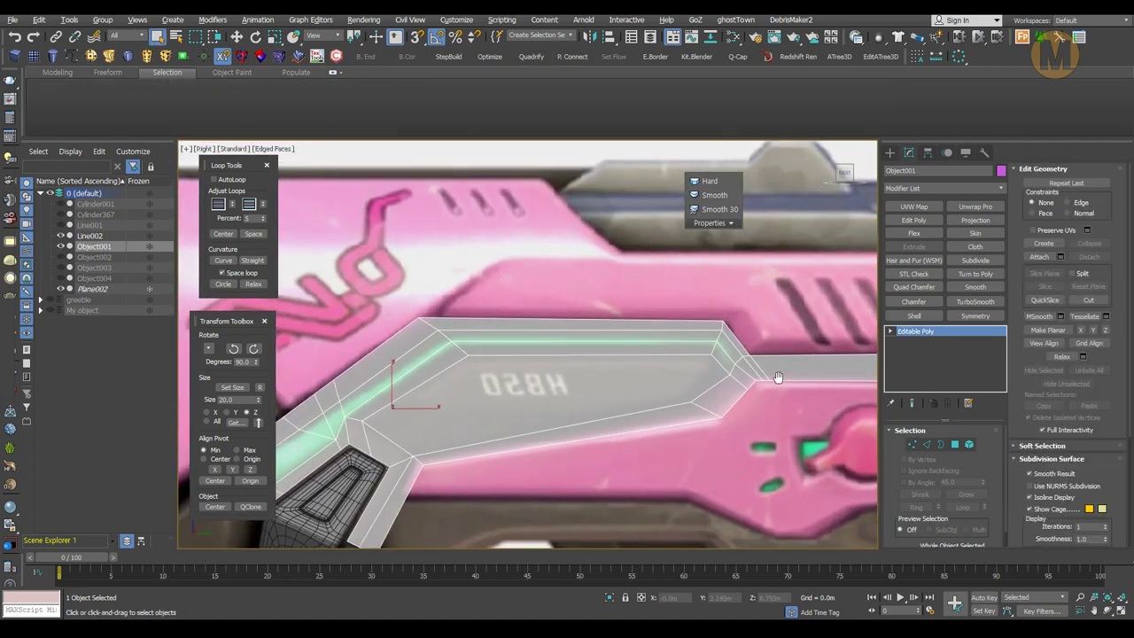
scroll(626, 349, up, 2)
key(1)
scroll(793, 396, down, 2)
scroll(792, 396, down, 1)
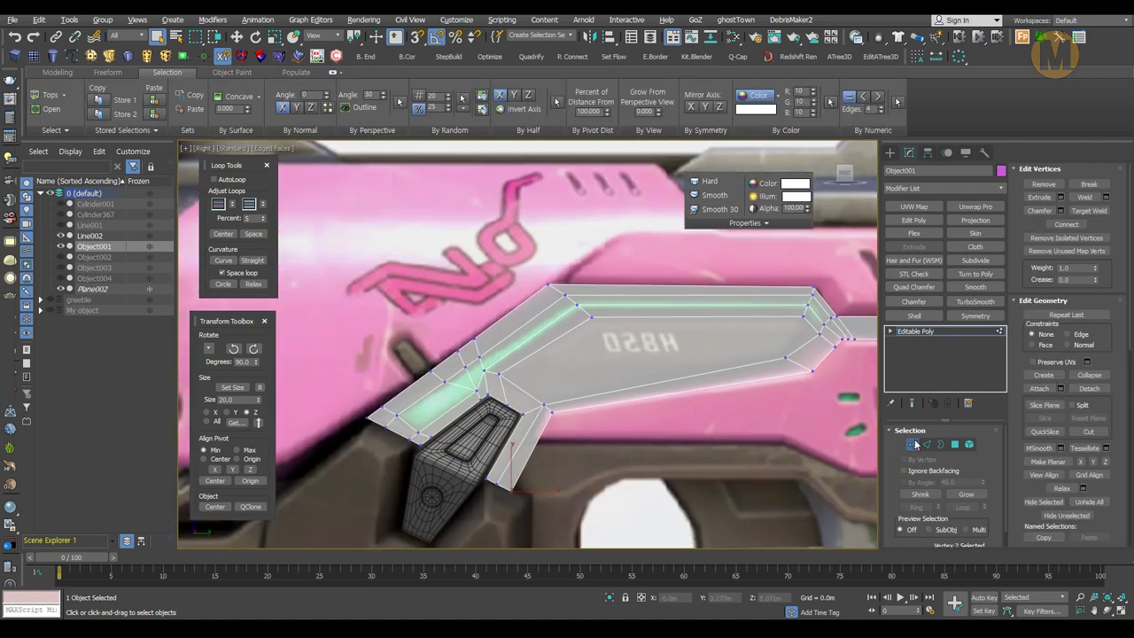
scroll(754, 398, up, 2)
- Inset the grey panel's selected polygons by 0.13 and add a Quad Chamfer modifier
key(4)
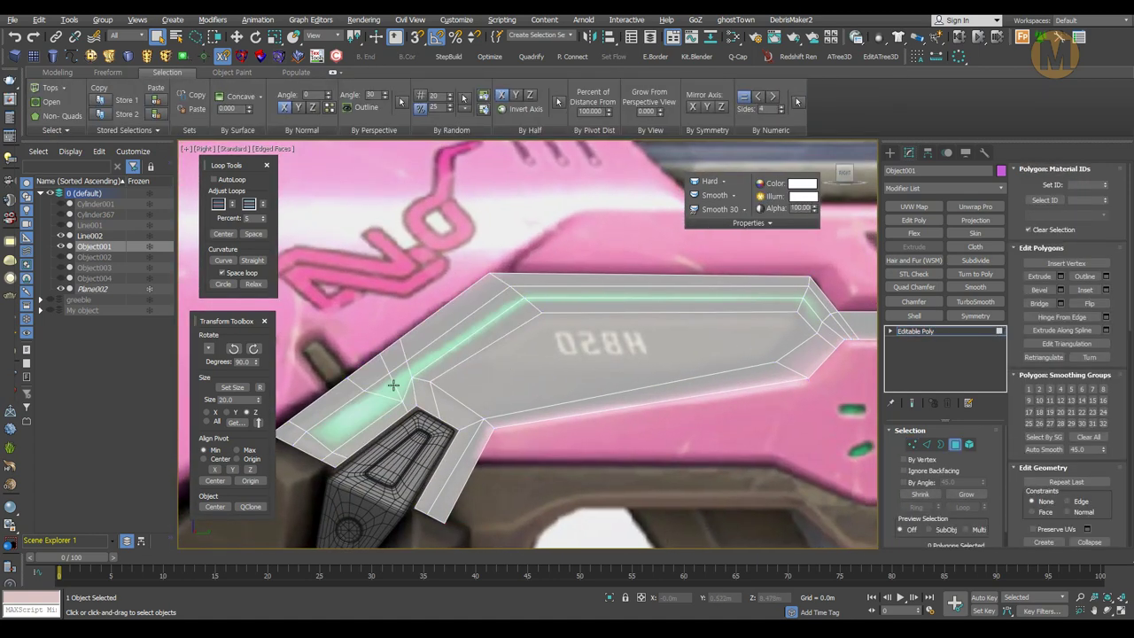
scroll(816, 348, down, 1)
key(shift+i)
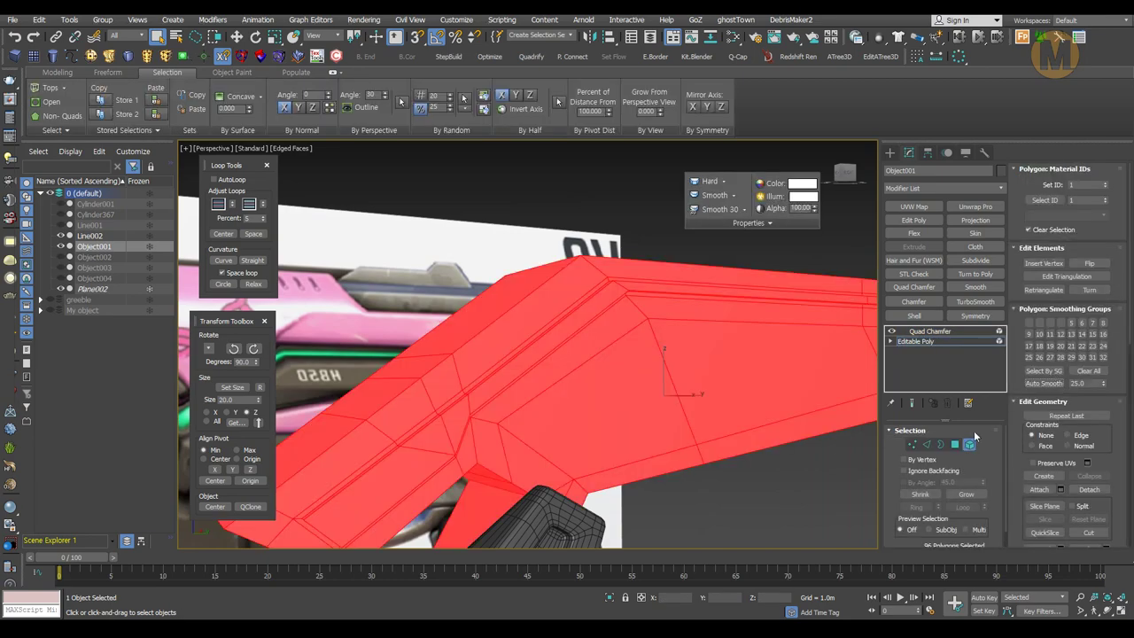
click(917, 342)
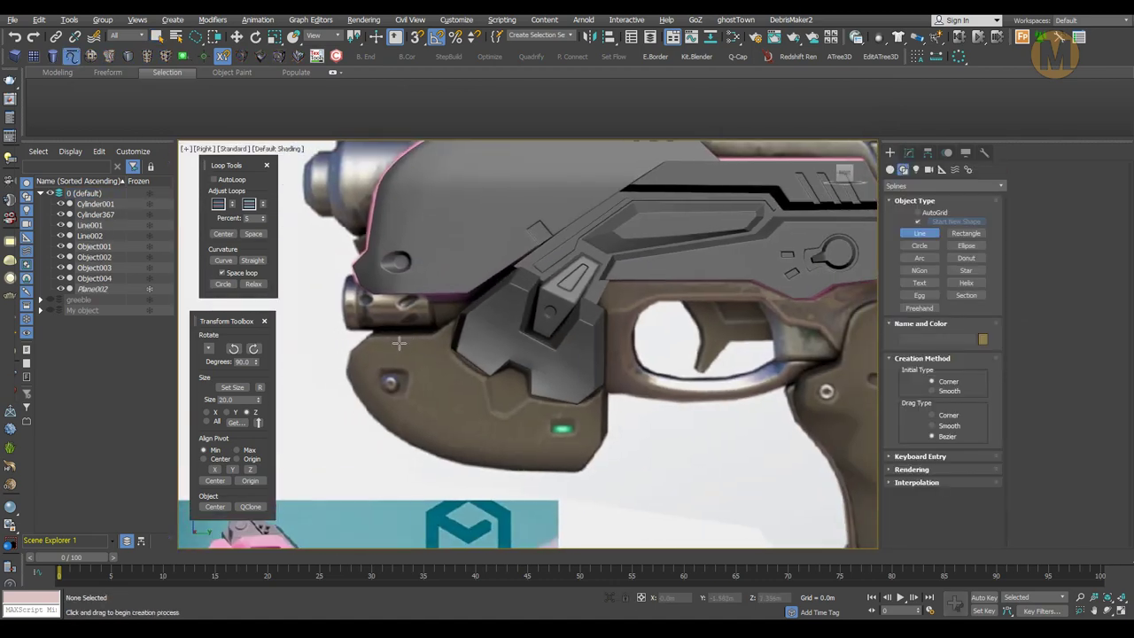
- Trace the Line006 outline around the grip panel and convert it to an Editable Poly plate
scroll(399, 345, up, 2)
click(387, 338)
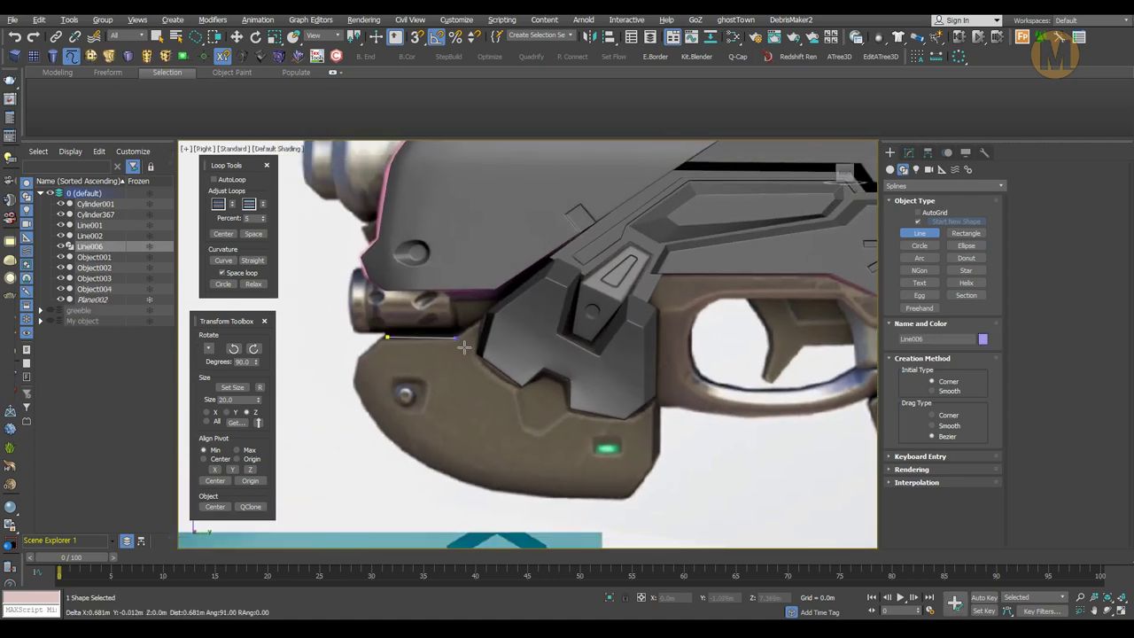
right_click(368, 344)
key(q)
middle_drag(590, 480, 567, 471)
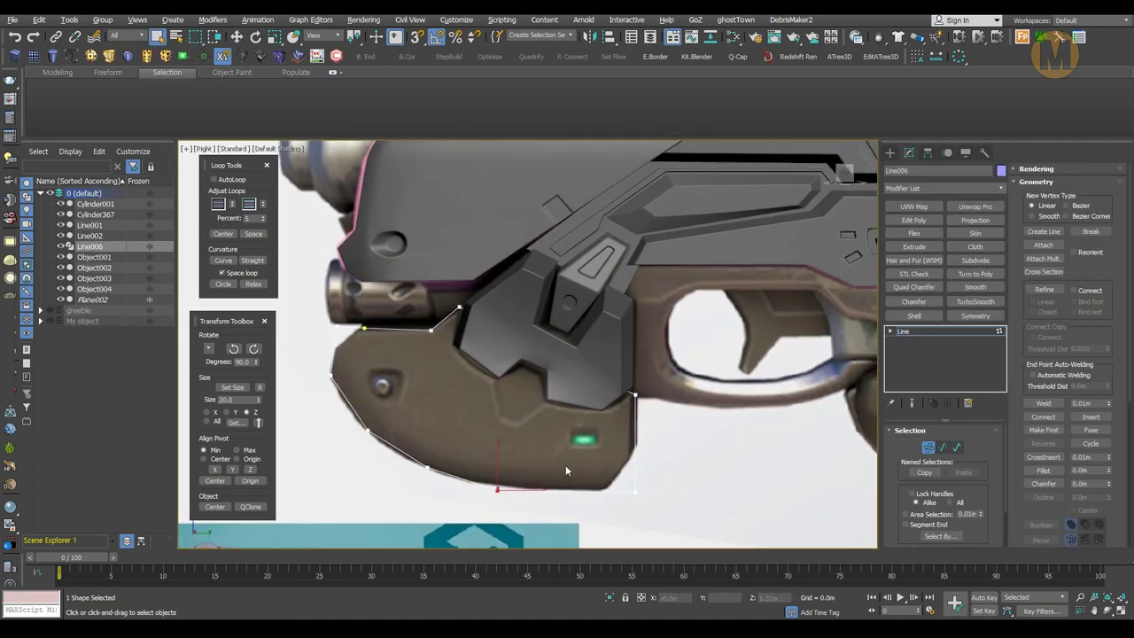
key(alt+w)
key(alt+w)
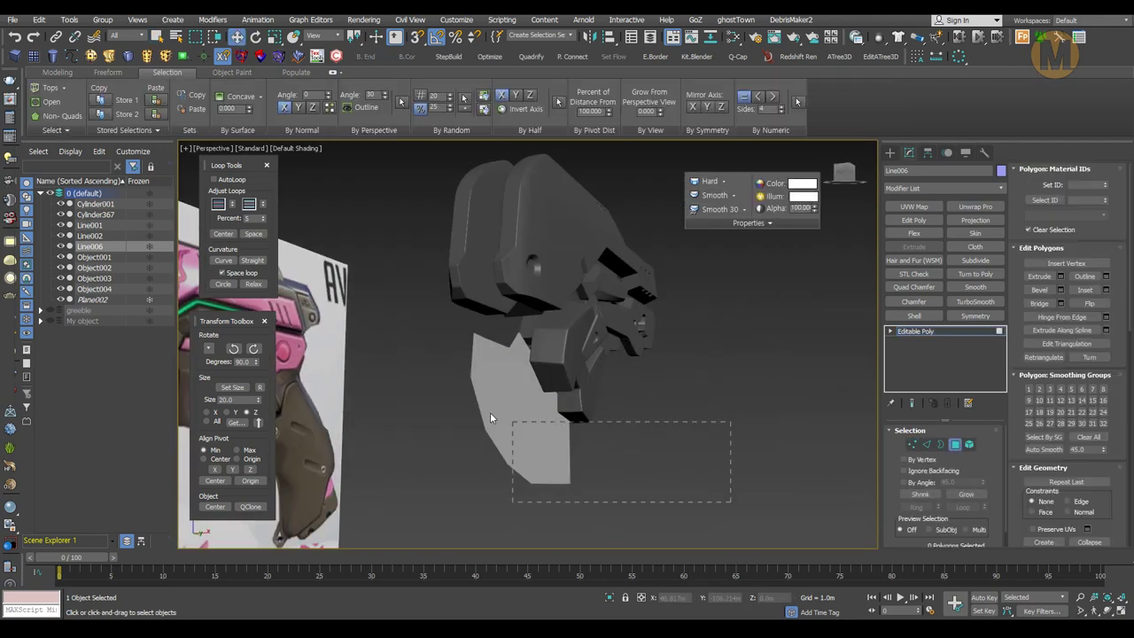
- Inspect the new plate from the side and select Cylinder367 for rotating
alt+middle_drag(610, 444, 683, 373)
scroll(656, 407, down, 3)
key(4)
scroll(683, 373, up, 3)
click(539, 367)
scroll(568, 365, down, 1)
key(e)
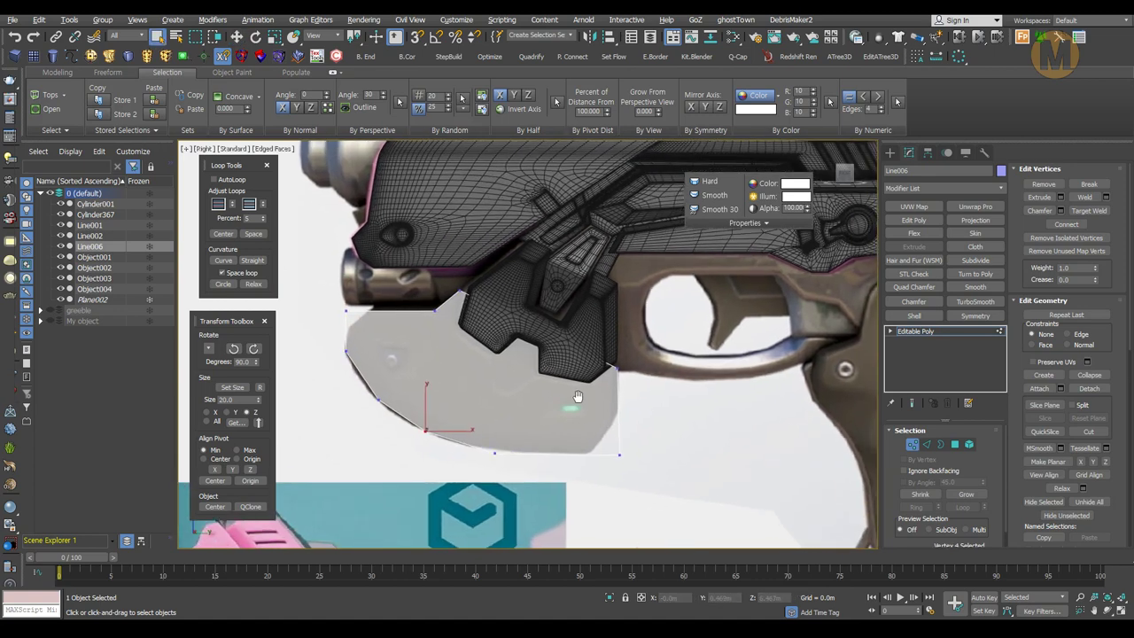
- Cut the plate into quads with new edges and adjust a vertex on it
key(alt+c)
click(635, 461)
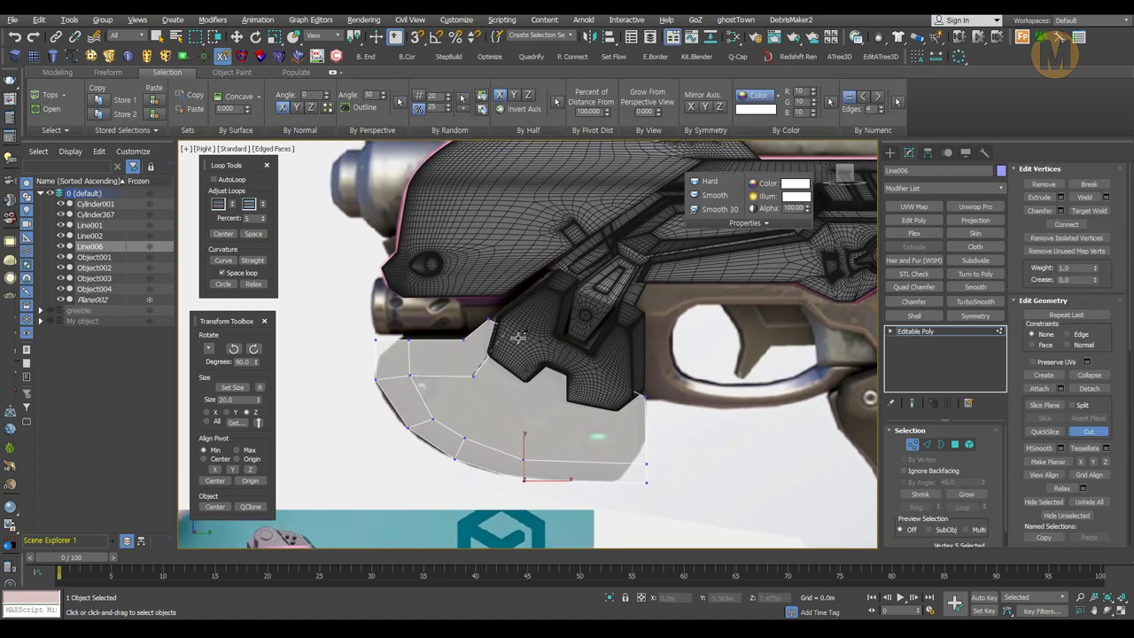
key(F3)
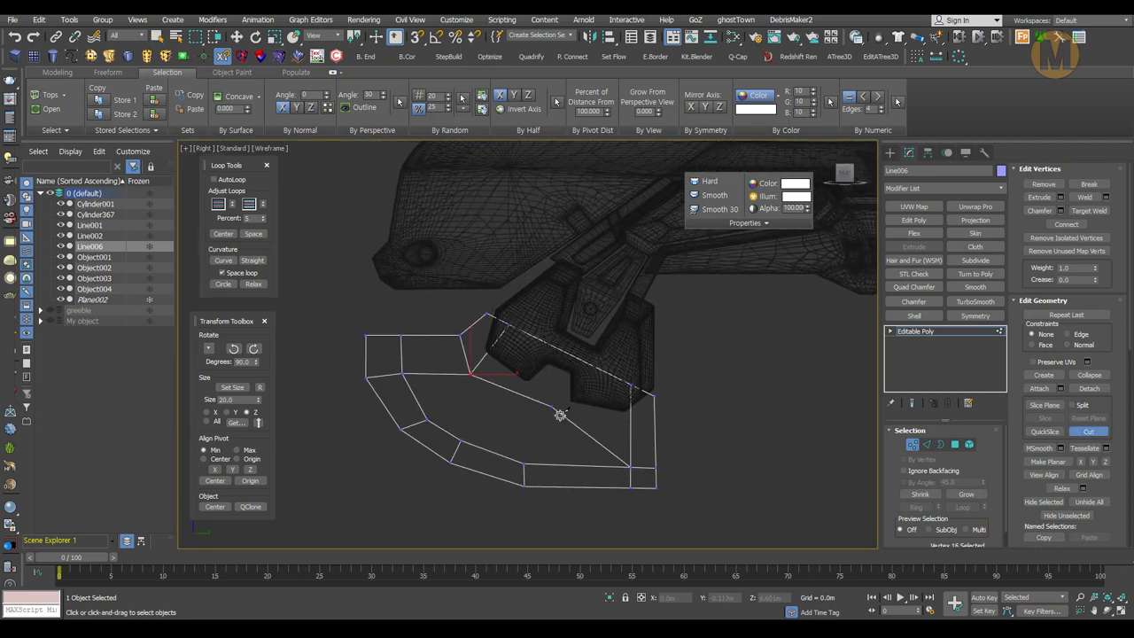
right_click(486, 416)
key(F3)
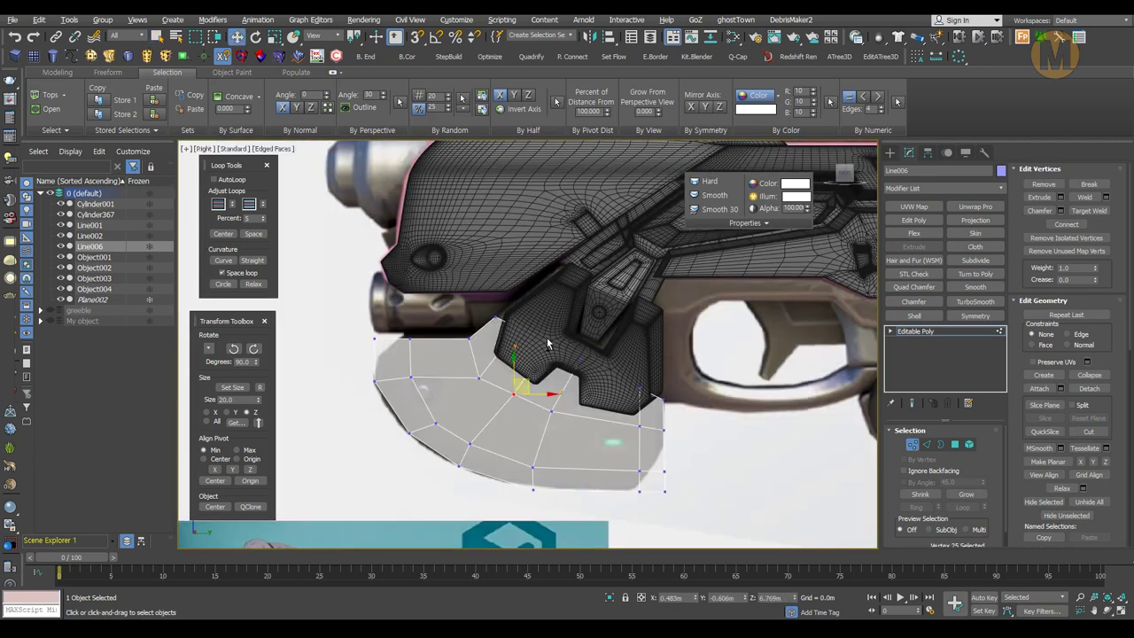
key(q)
click(471, 443)
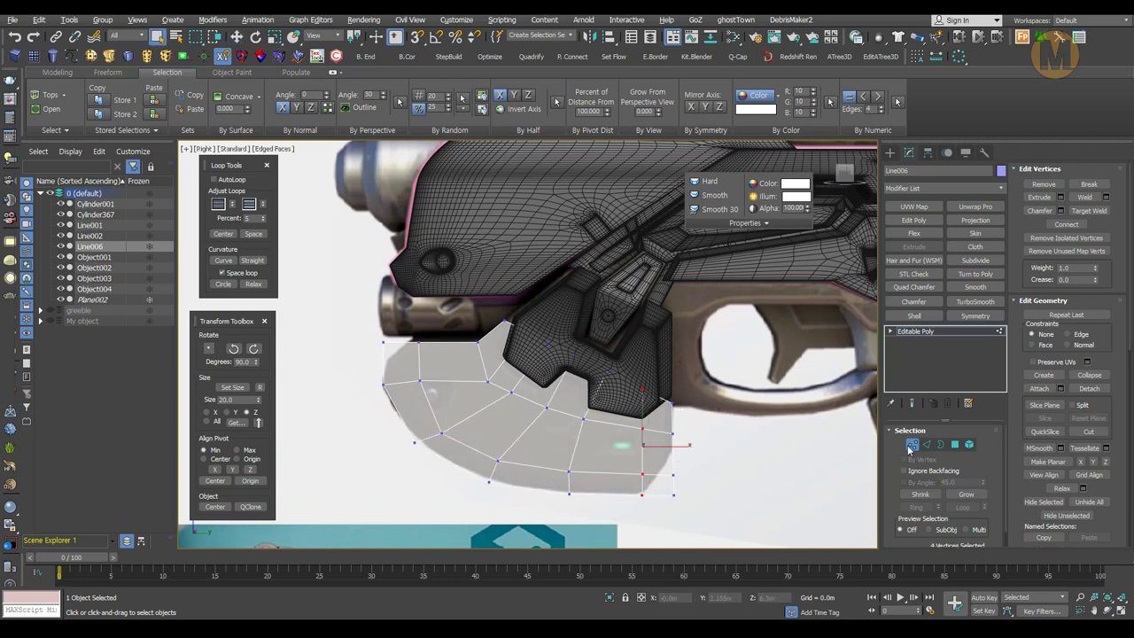
click(912, 444)
key(F3)
key(F3)
- Frame the grip side plate and select its whole border edge loop
key(p)
key(z)
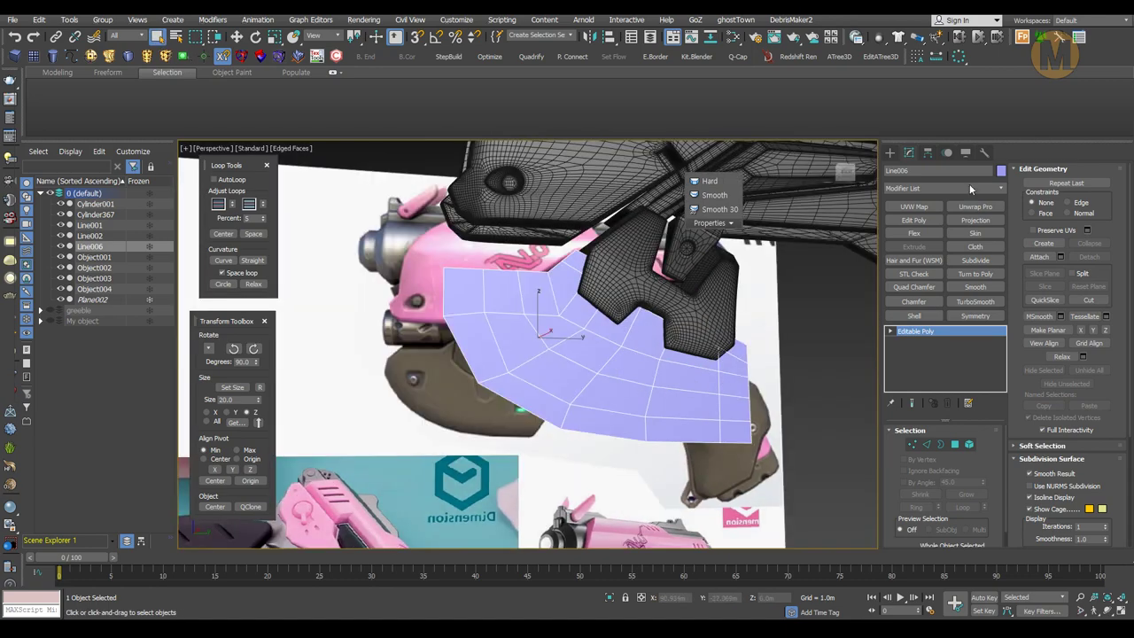
click(636, 390)
key(w)
alt+middle_drag(639, 392, 709, 425)
key(2)
double_click(722, 439)
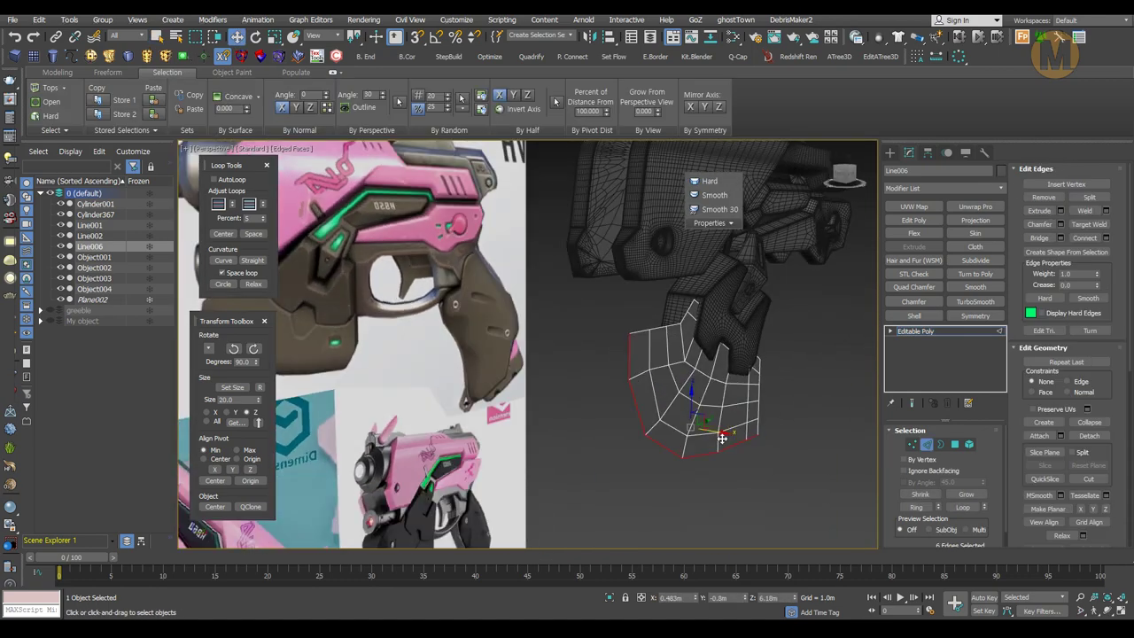
- Add an Edit Poly layer and a smoothing modifier, checking the thick plate in Perspective
click(914, 219)
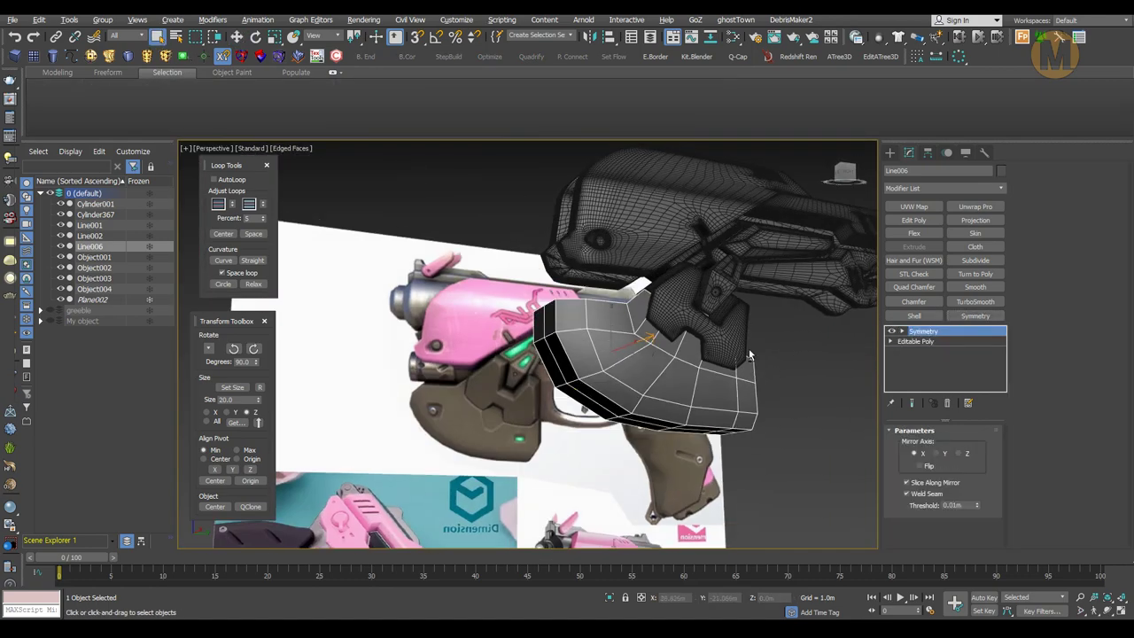
alt+middle_drag(638, 372, 709, 389)
key(l)
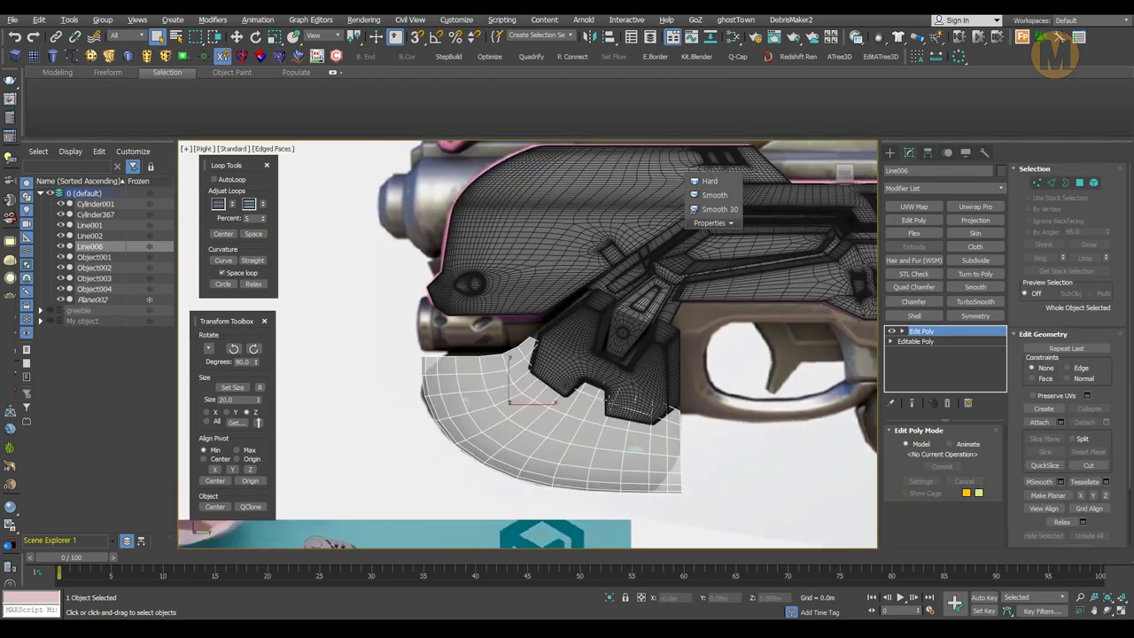
key(alt+w)
key(alt+w)
key(F4)
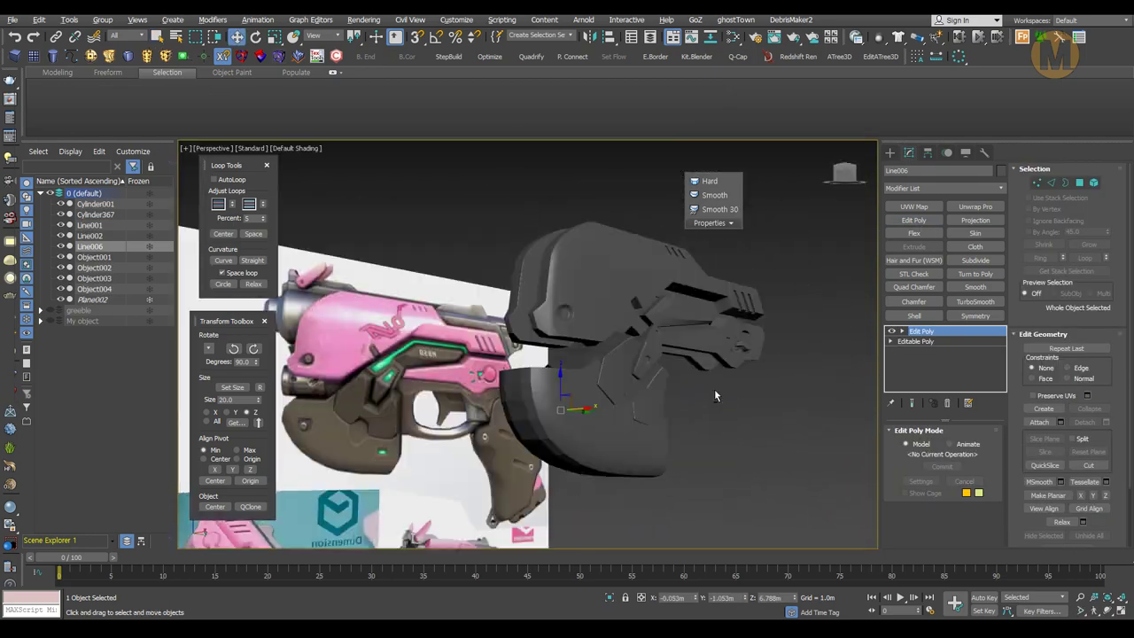
alt+middle_drag(715, 389, 686, 429)
click(976, 287)
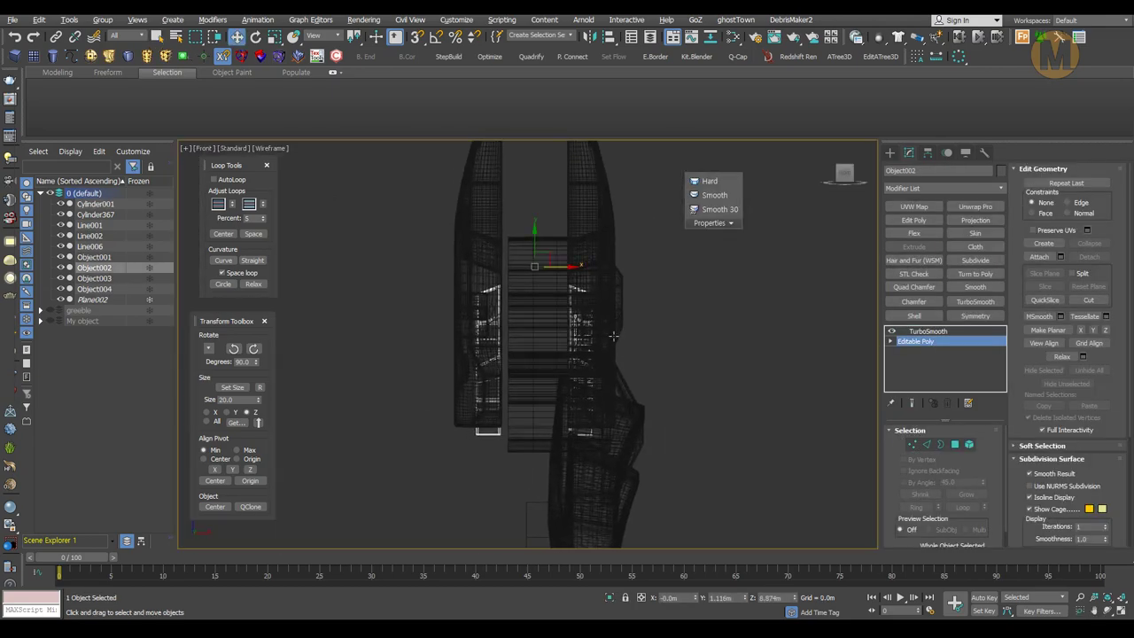
- Select Object001 and go to its TurboSmooth modifier
click(558, 276)
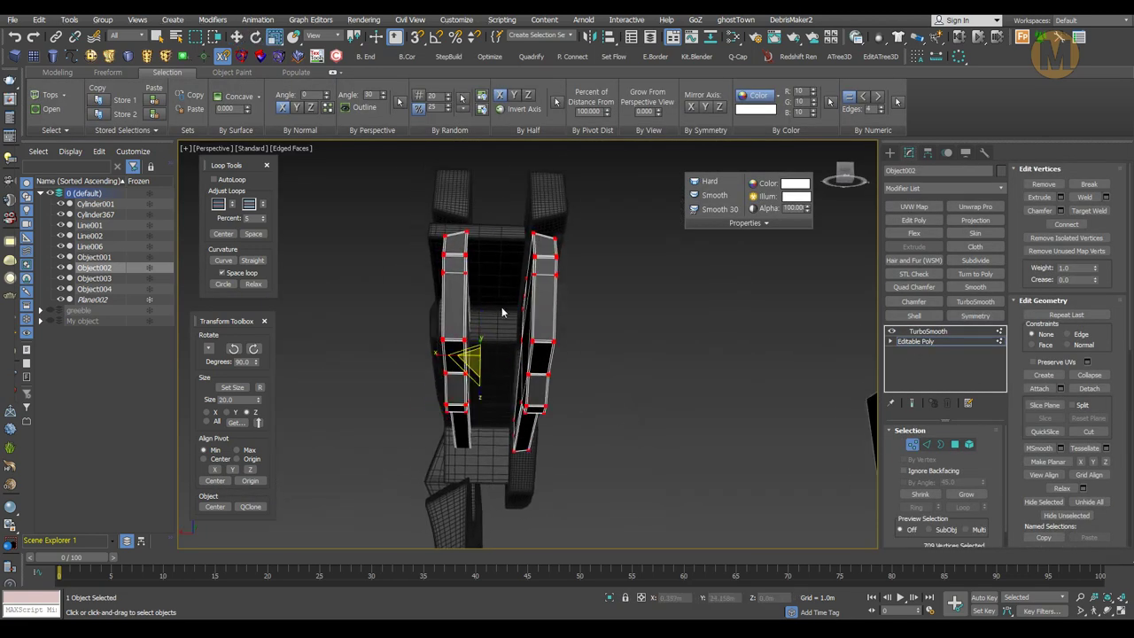
click(928, 331)
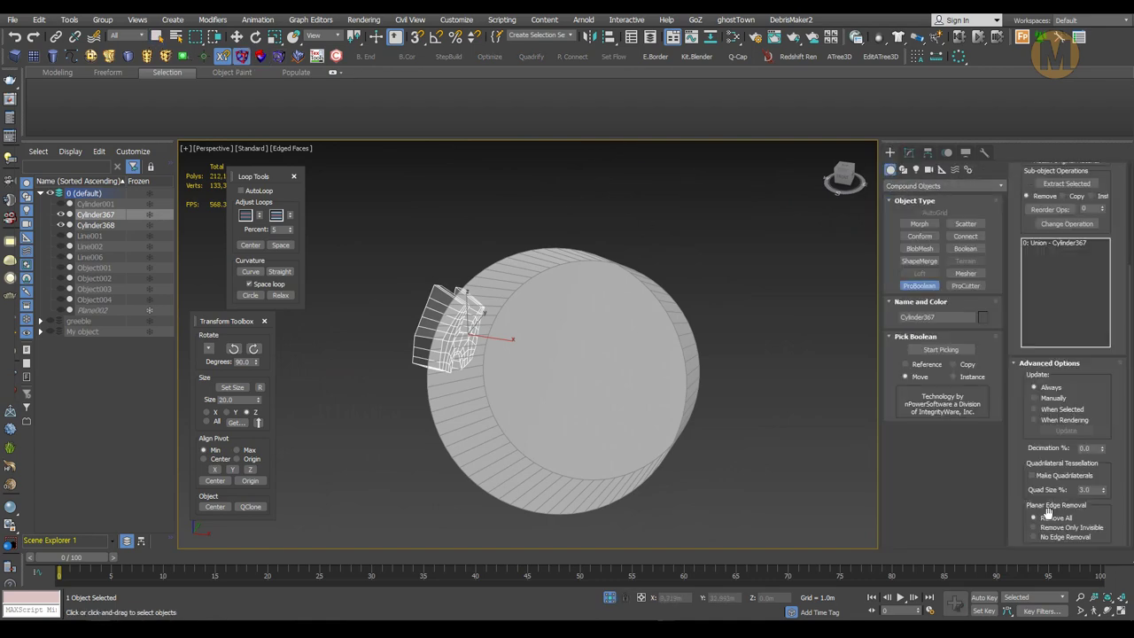
- Show the ProBoolean operands, subtract Cylinder369, then undo back to the edited piece
click(915, 343)
key(z)
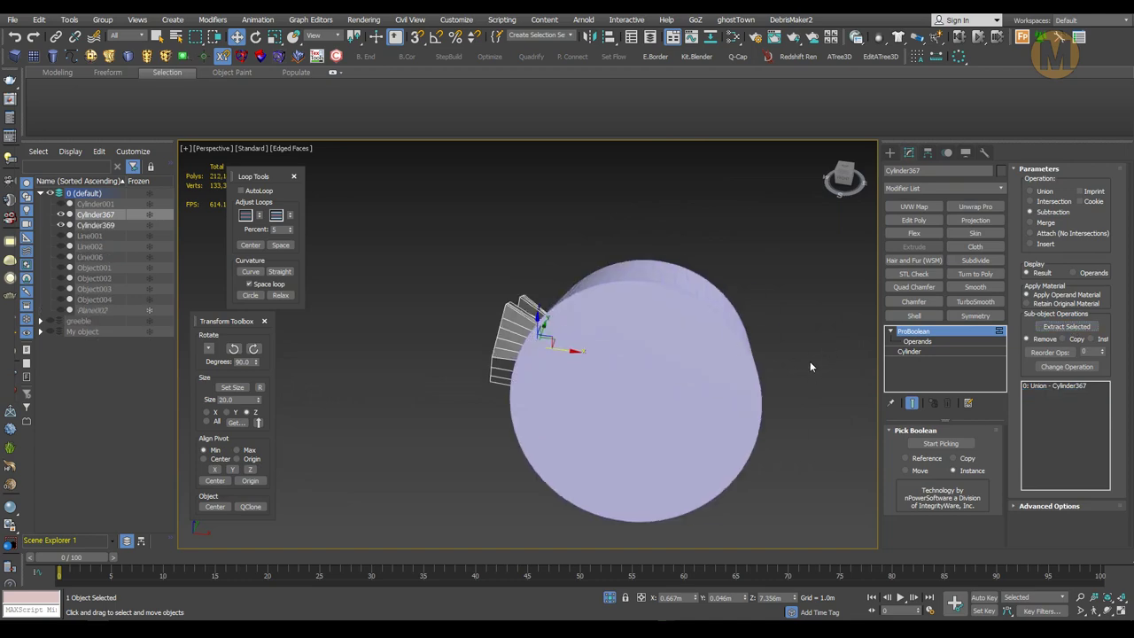
key(ctrl+z)
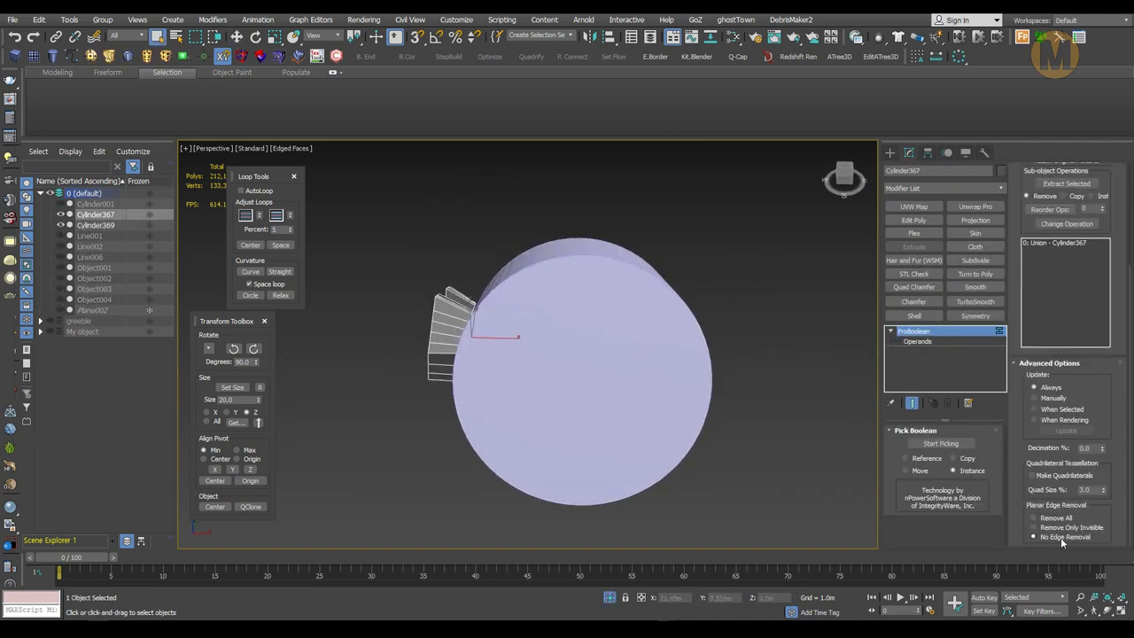
key(ctrl+y)
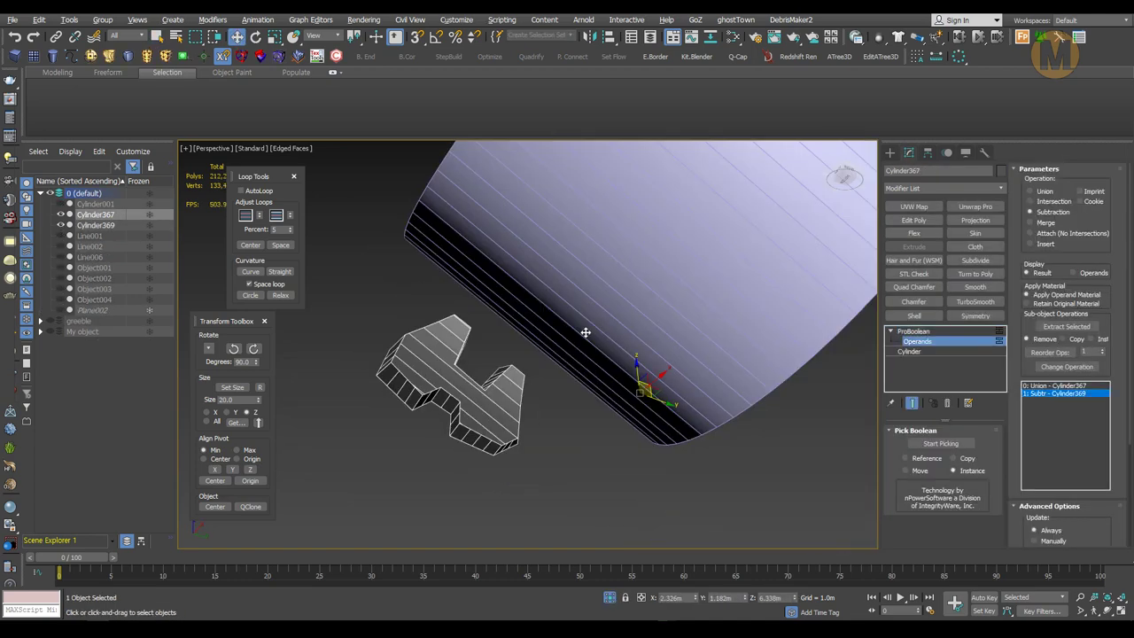
key(ctrl+z)
key(ctrl+z)
key(ctrl+z)
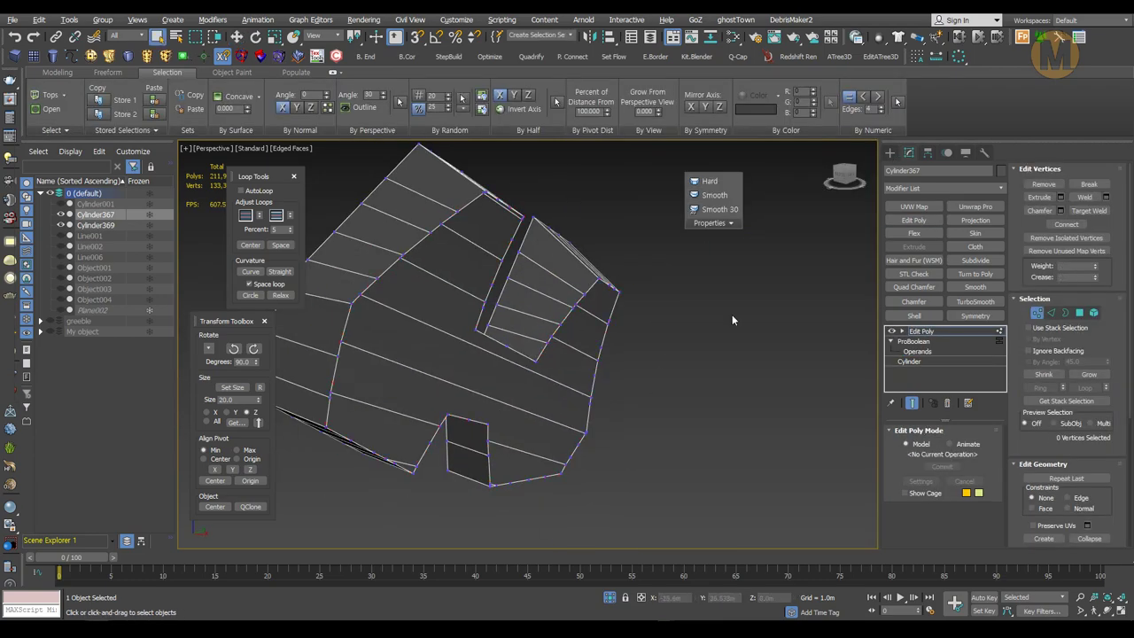
key(ctrl+z)
key(ctrl+z)
key(ctrl+z)
key(ctrl+z)
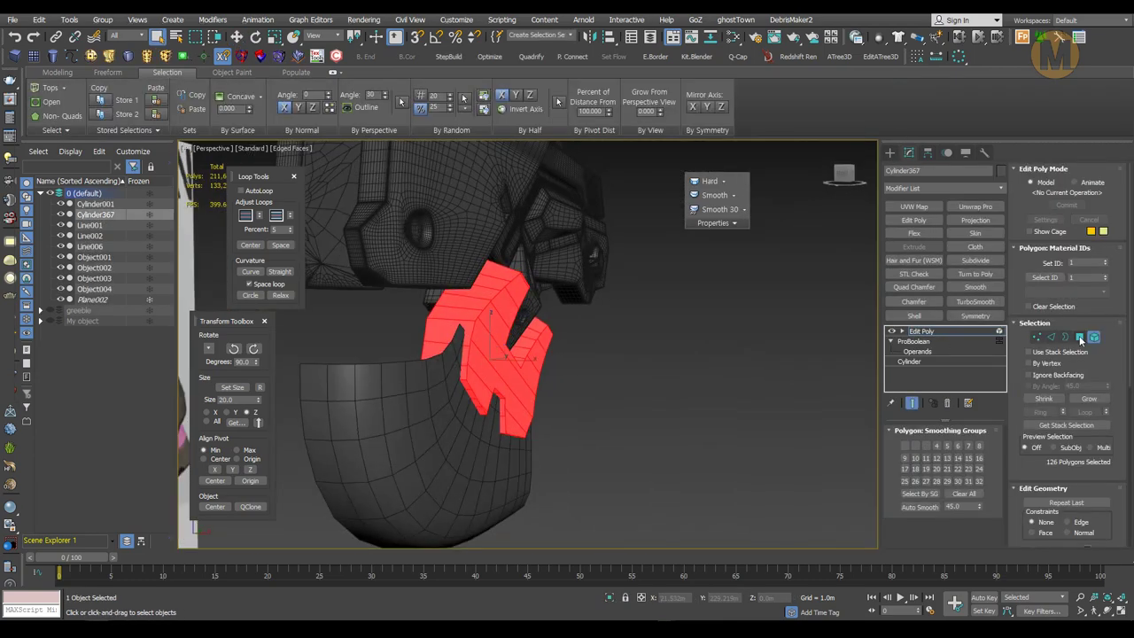
key(ctrl+z)
- Frame the panel and cut supporting edges around its notches
key(ctrl+z)
key(ctrl+z)
key(ctrl+z)
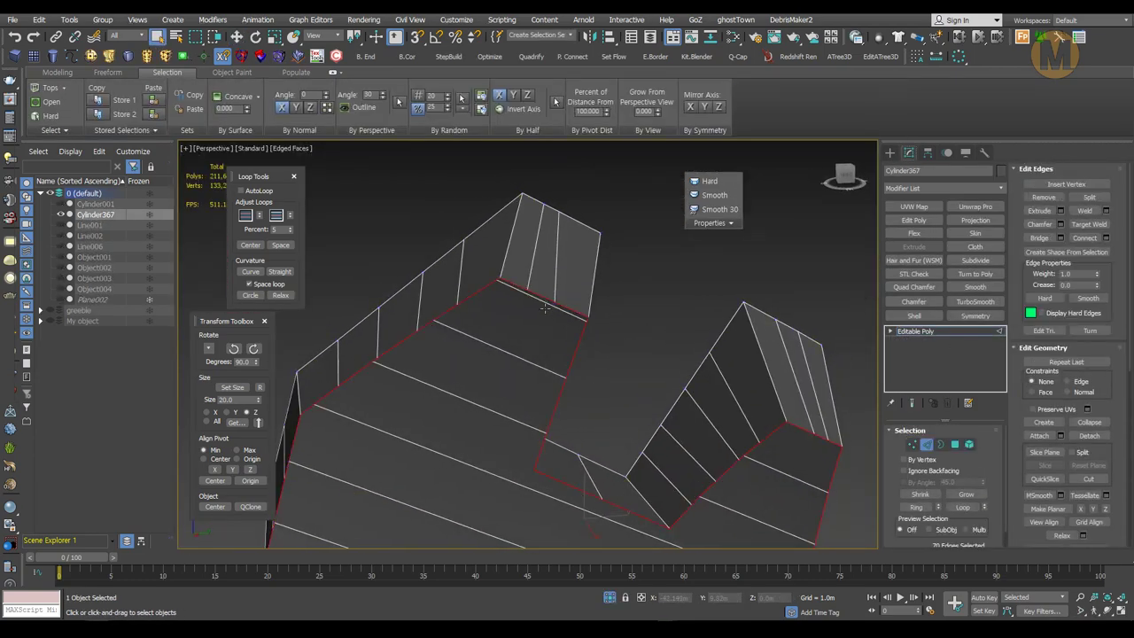
key(ctrl+z)
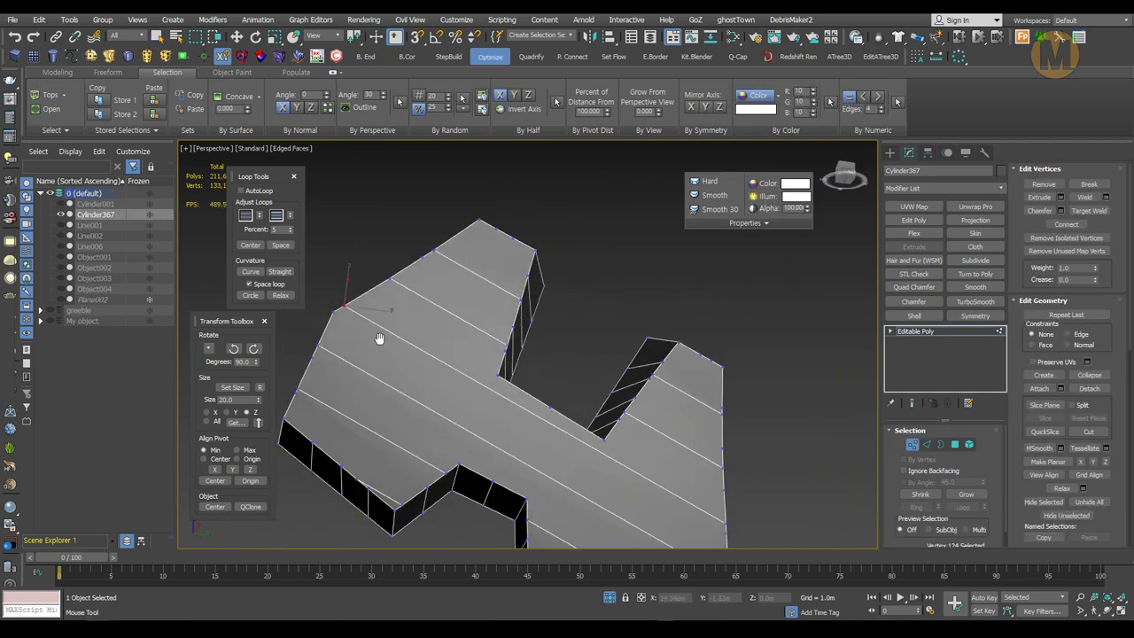
key(ctrl+z)
key(ctrl+z)
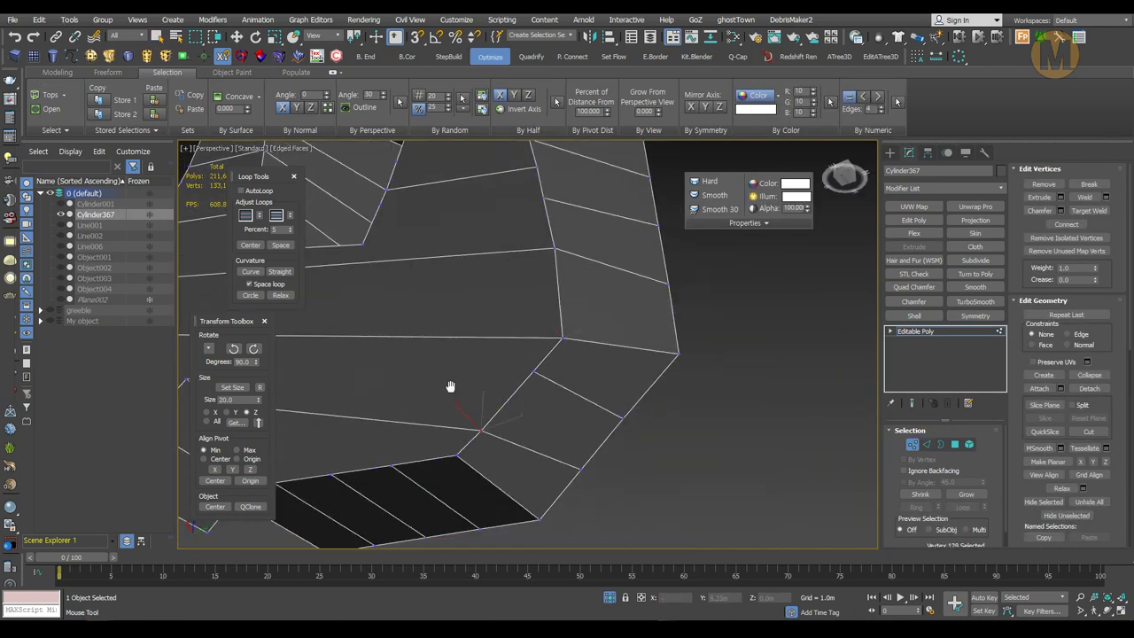
key(ctrl+z)
key(ctrl+z)
key(ctrl+z)
key(ctrl+z)
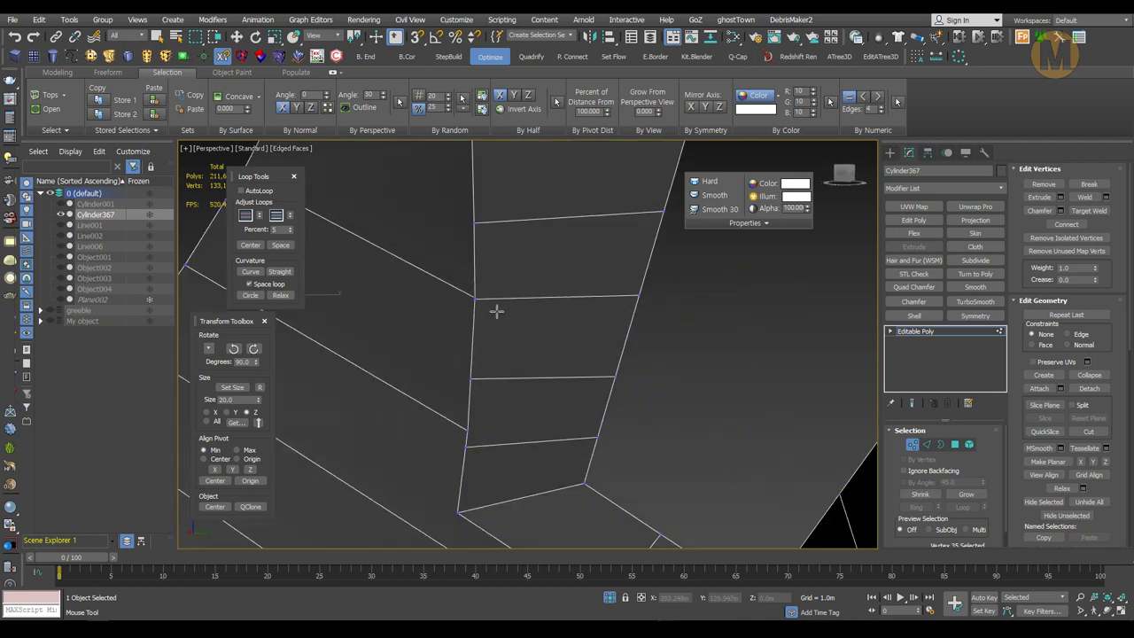
key(ctrl+z)
key(ctrl+z)
key(ctrl+z)
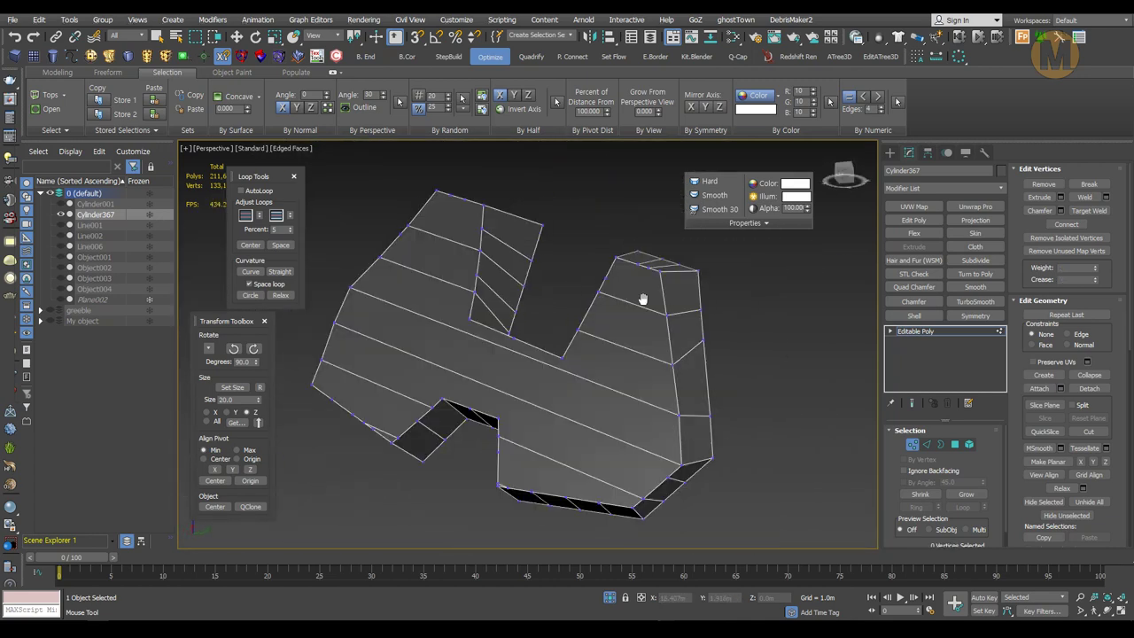
key(ctrl+z)
key(ctrl+z)
key(alt+c)
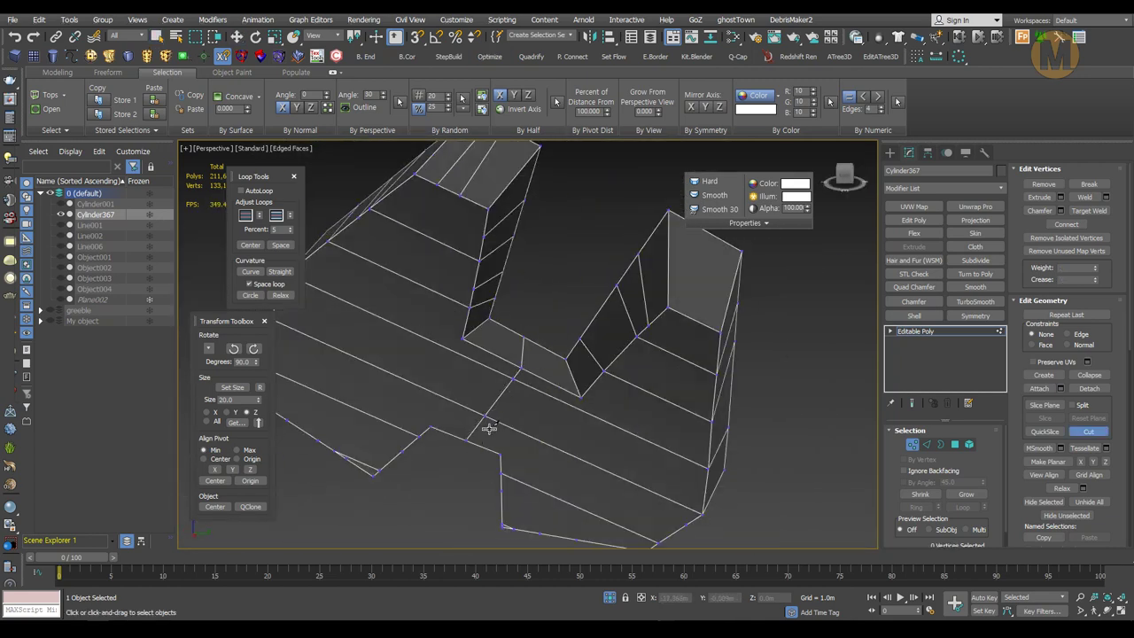
key(ctrl+z)
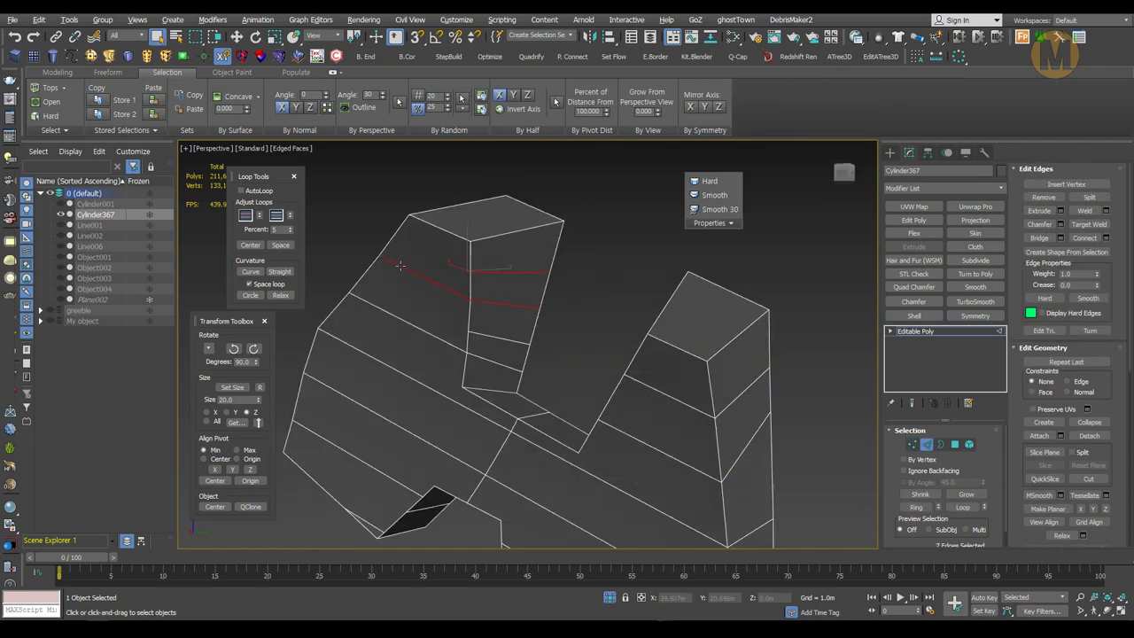
key(ctrl+z)
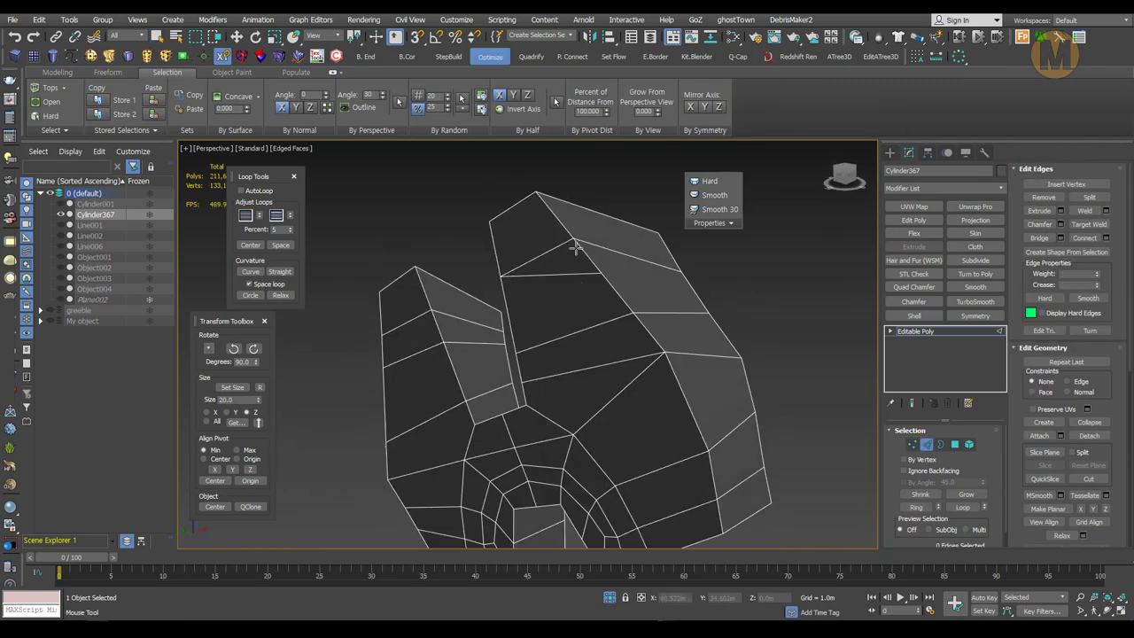
key(ctrl+z)
key(ctrl+z)
key(ctrl+z)
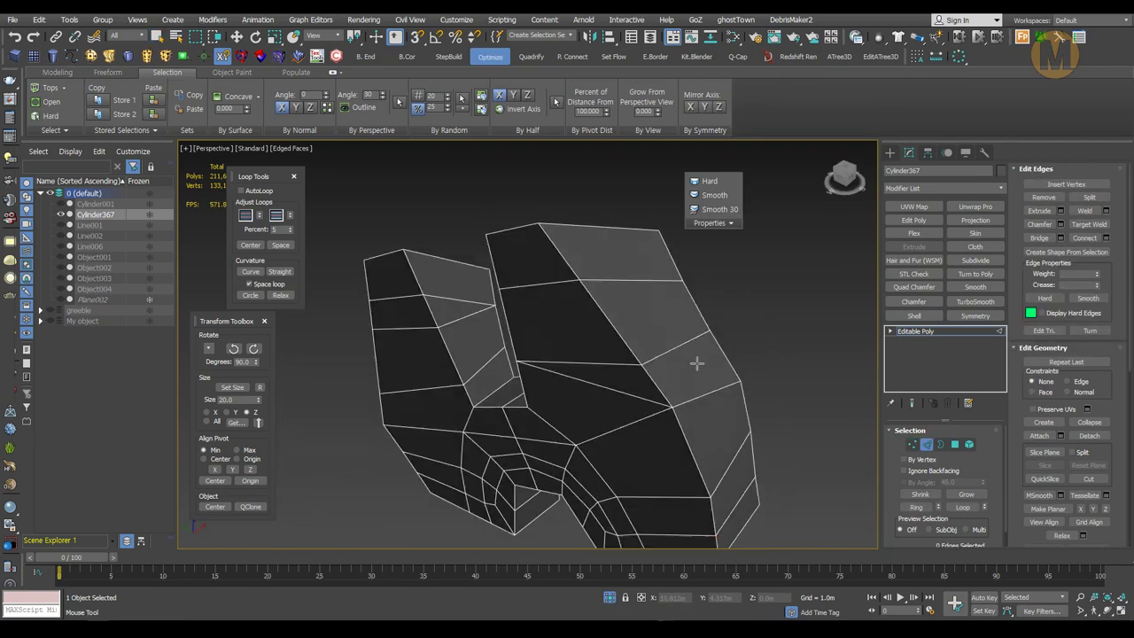
key(ctrl+z)
key(ctrl+z)
key(ctrl+z)
key(ctrl+z)
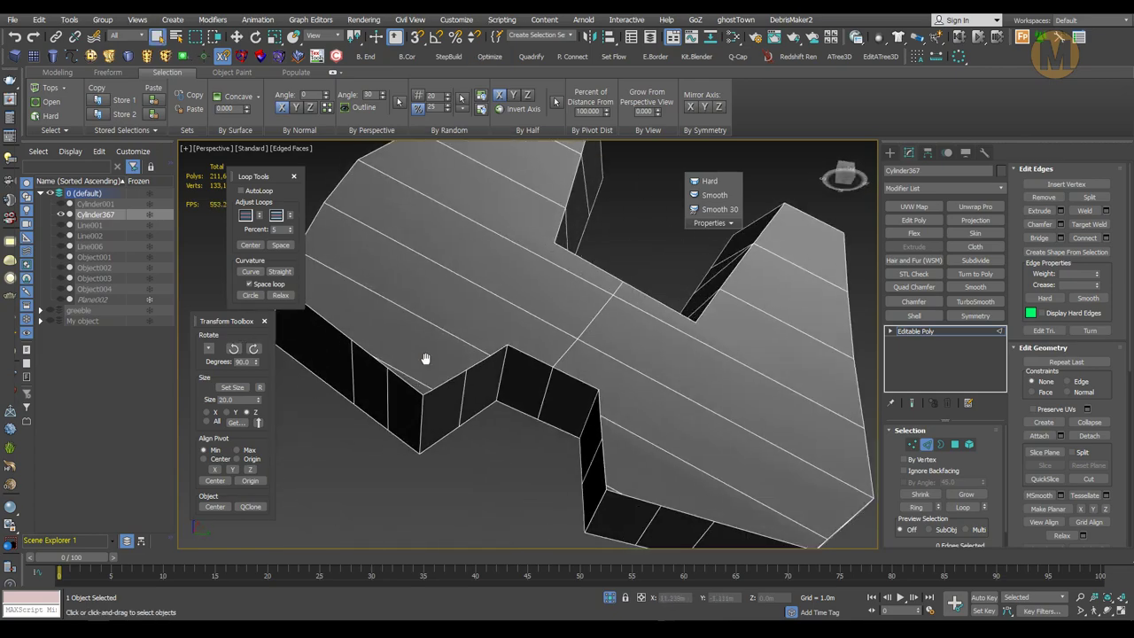
key(ctrl+z)
- Cut further edges around the notch and move vertices into place
key(ctrl+z)
key(ctrl+z)
key(ctrl+z)
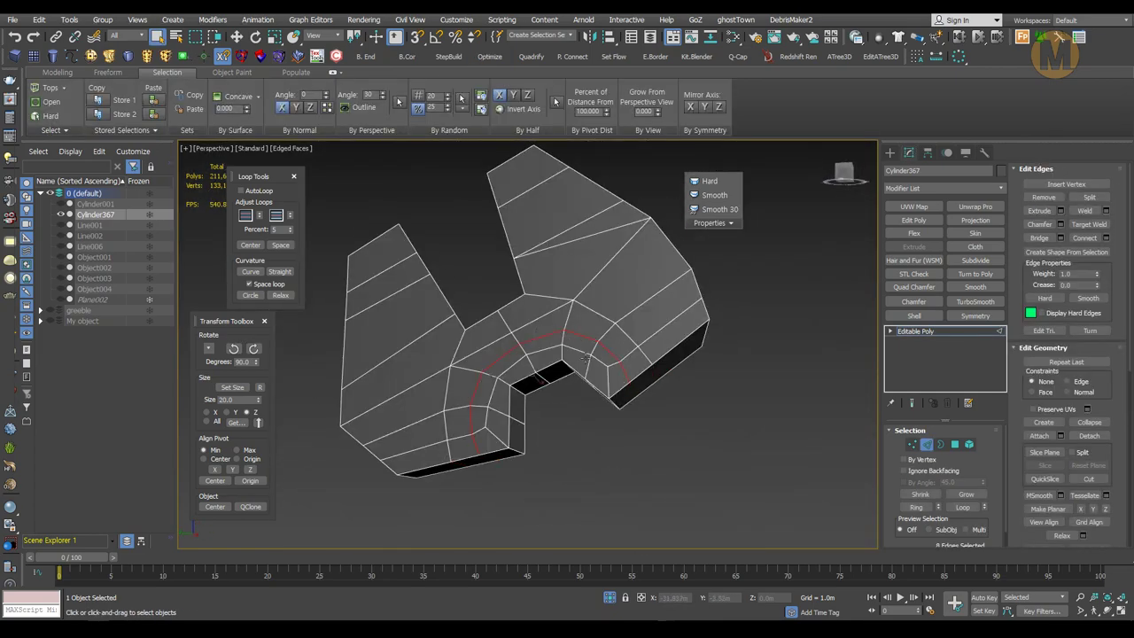
key(ctrl+z)
key(ctrl+z)
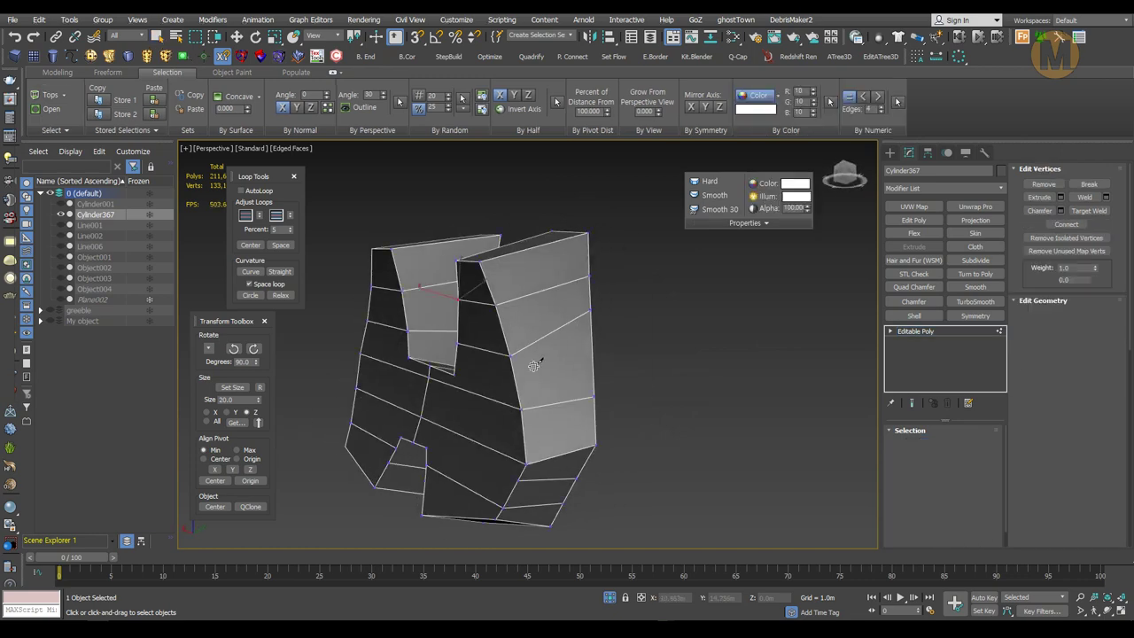
key(ctrl+z)
key(ctrl+z)
key(ctrl+z)
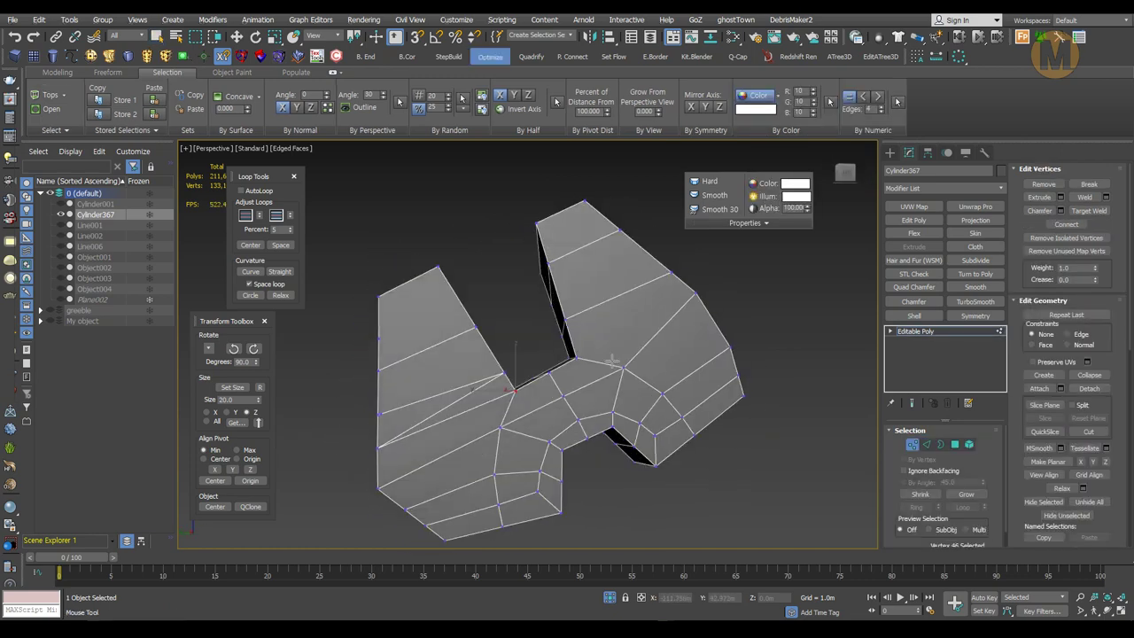
key(ctrl+z)
key(ctrl+z)
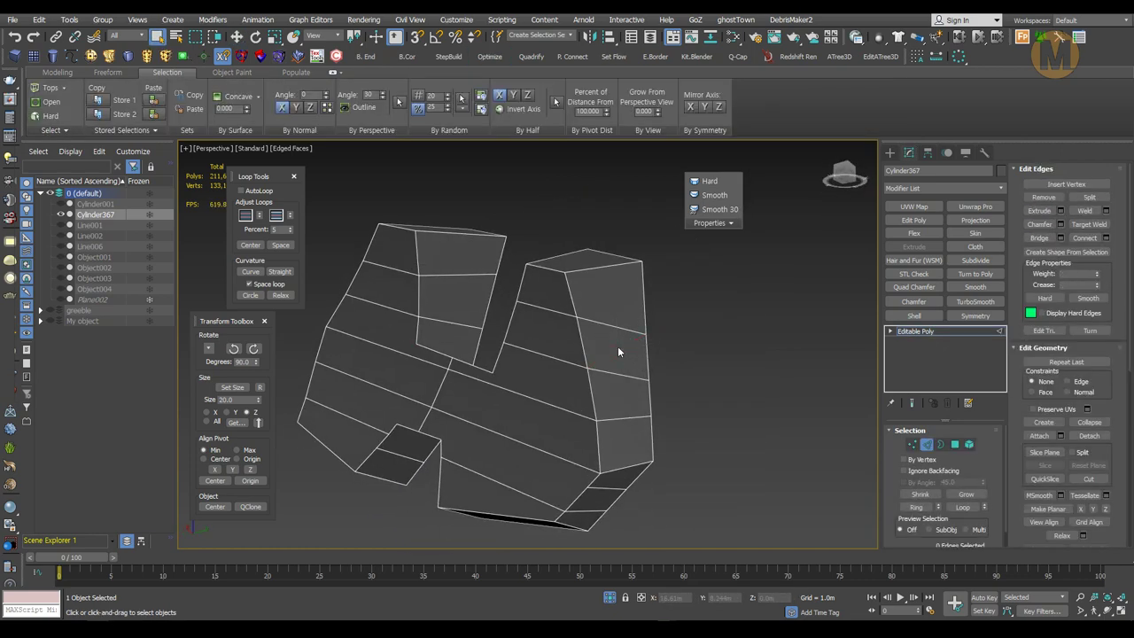
key(ctrl+z)
key(ctrl+z)
key(ctrl+z)
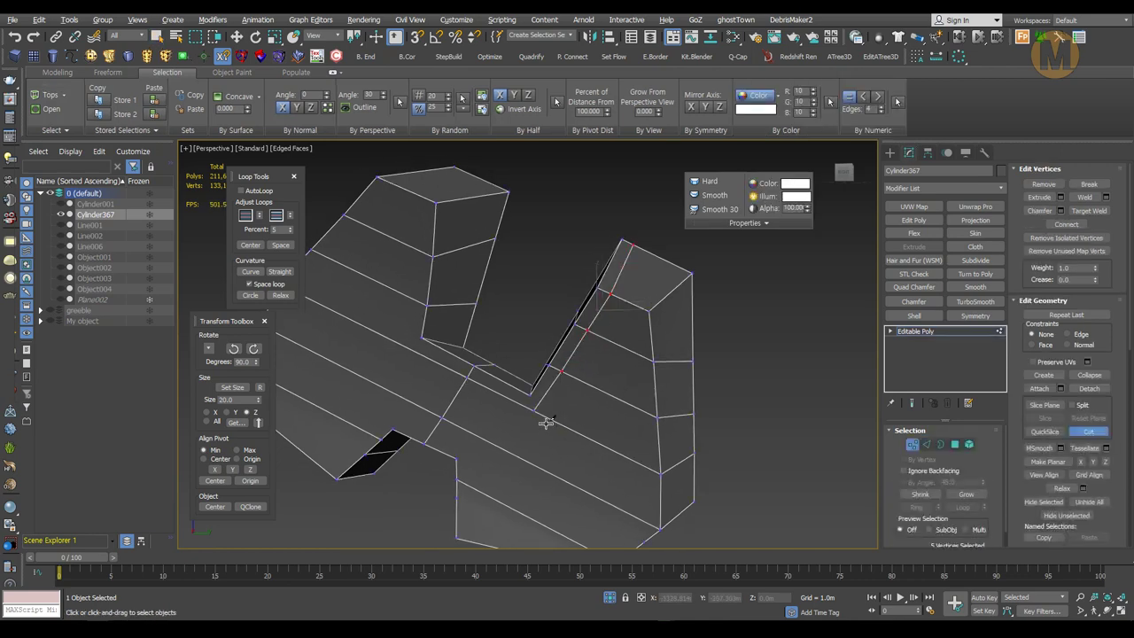
key(ctrl+z)
key(ctrl+z)
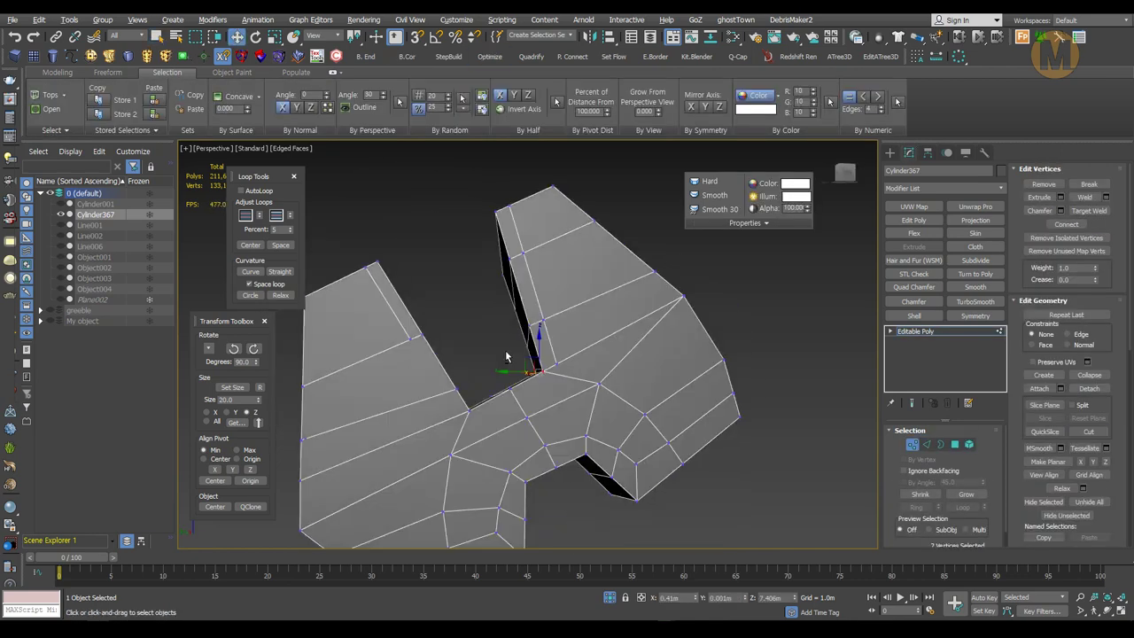
key(ctrl+z)
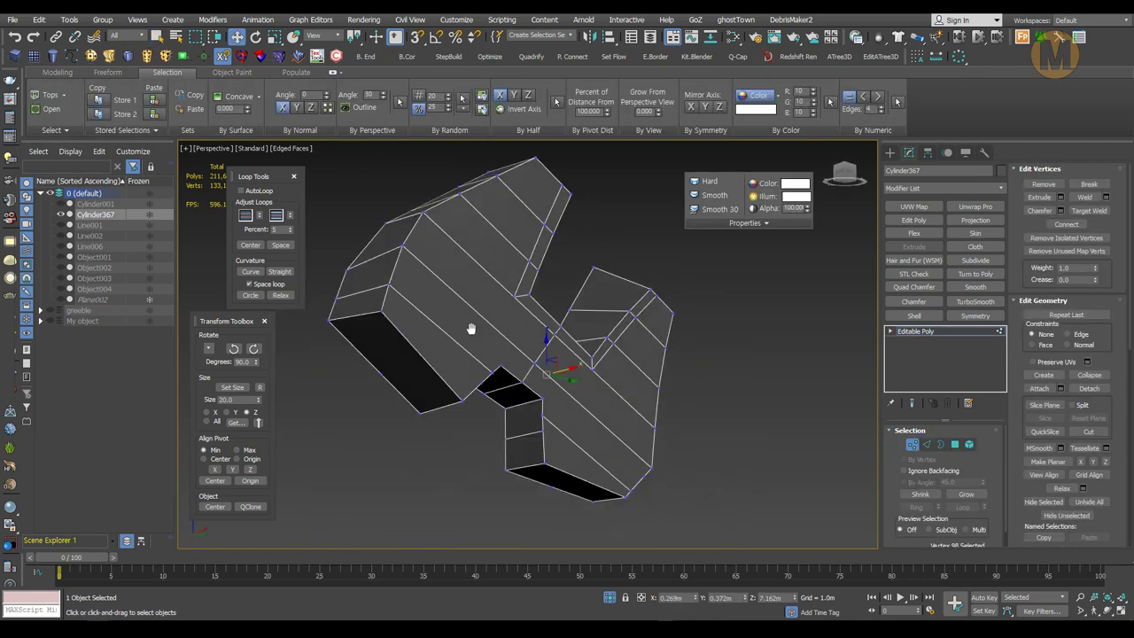
key(ctrl+z)
key(ctrl+z)
key(ctrl+z)
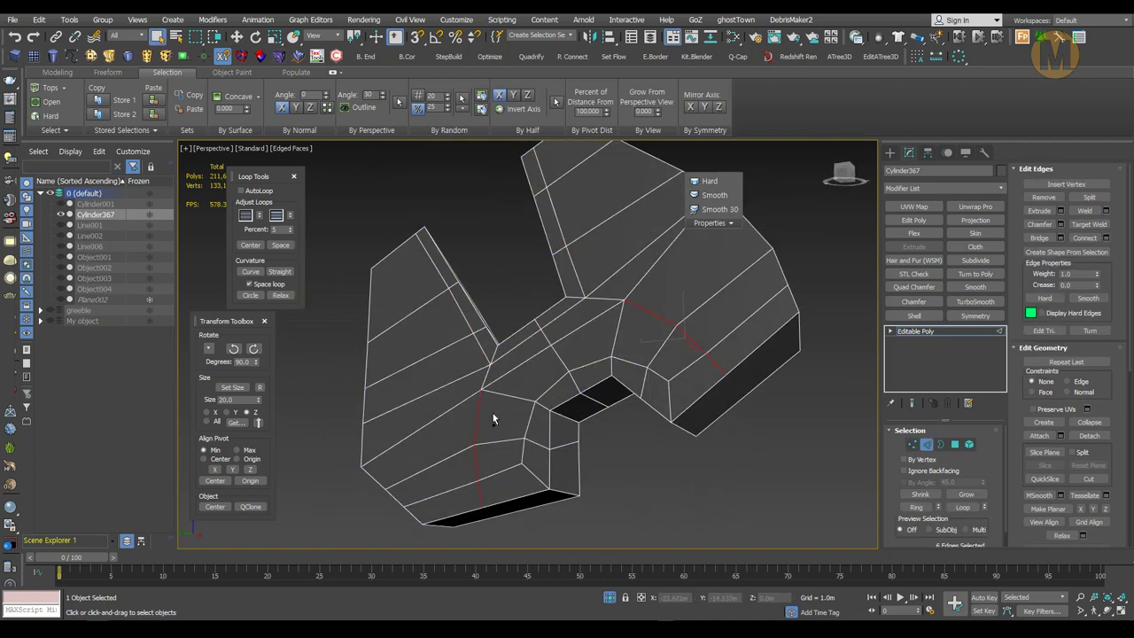
key(ctrl+z)
key(ctrl+z)
key(ctrl+z)
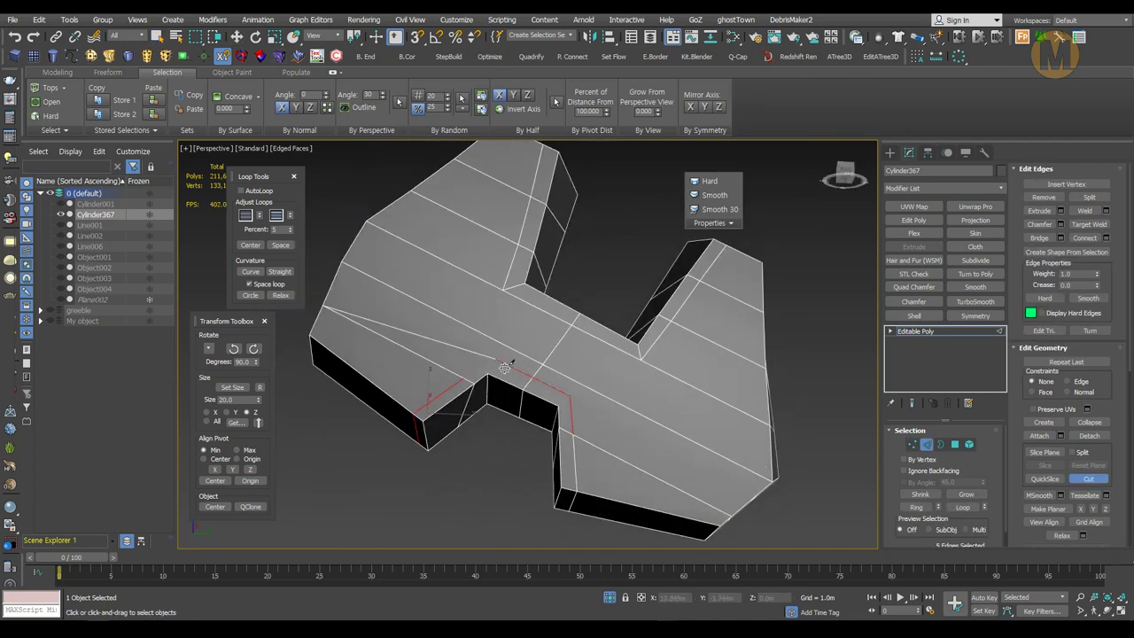
key(ctrl+z)
key(ctrl+z)
key(ctrl+z)
key(ctrl+z)
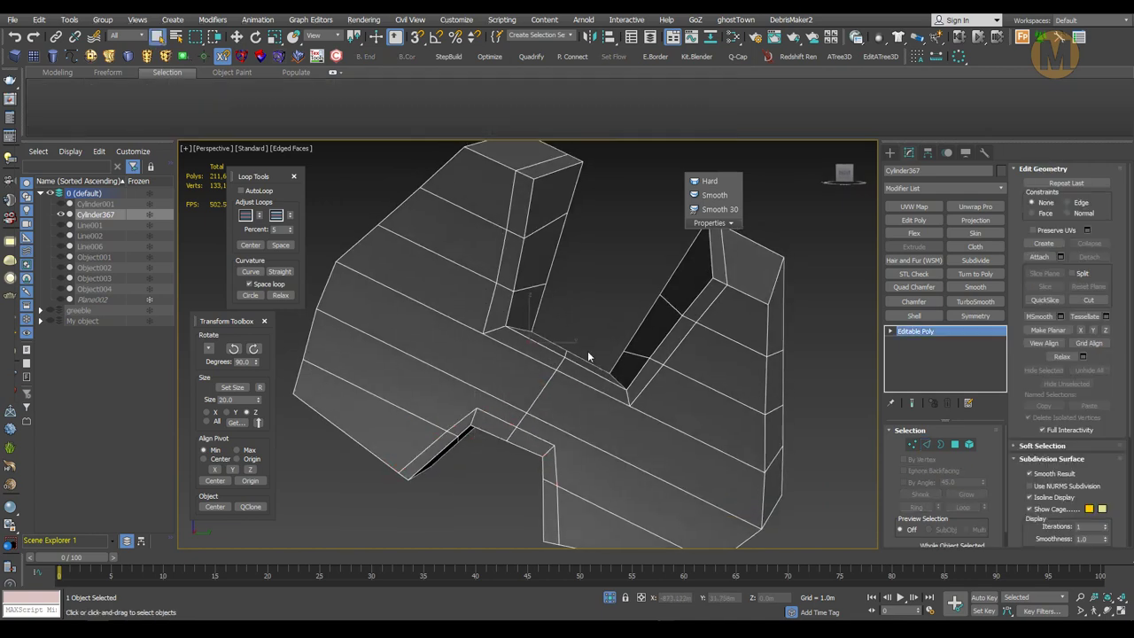
key(ctrl+z)
key(ctrl+z)
key(ctrl+z)
key(ctrl+z)
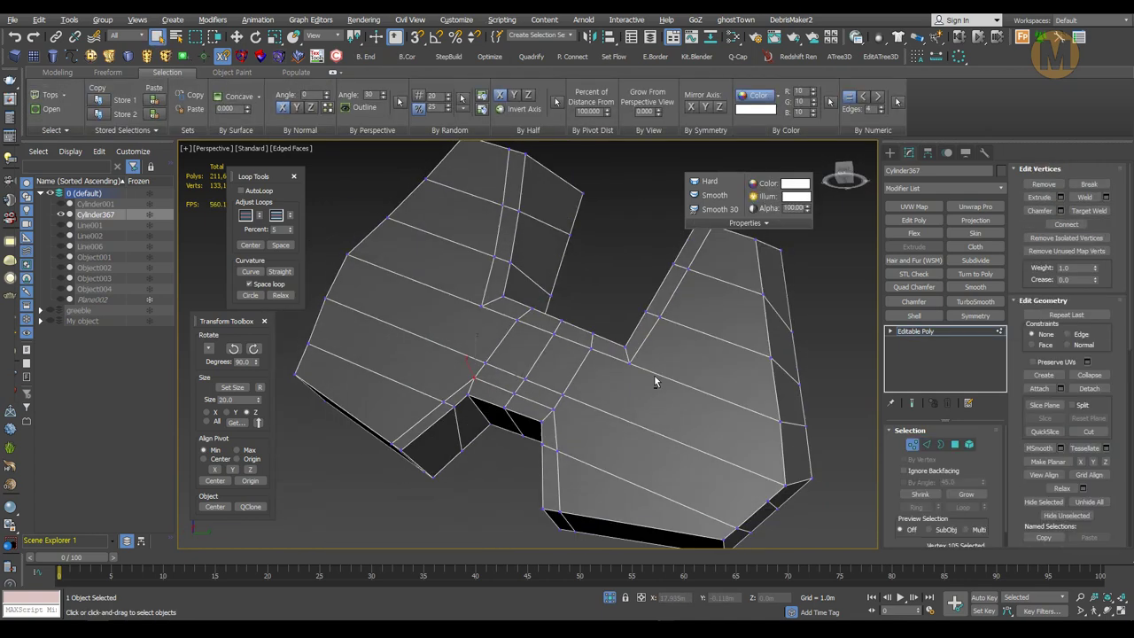
key(ctrl+z)
key(ctrl+z)
key(ctrl+z)
key(ctrl+z)
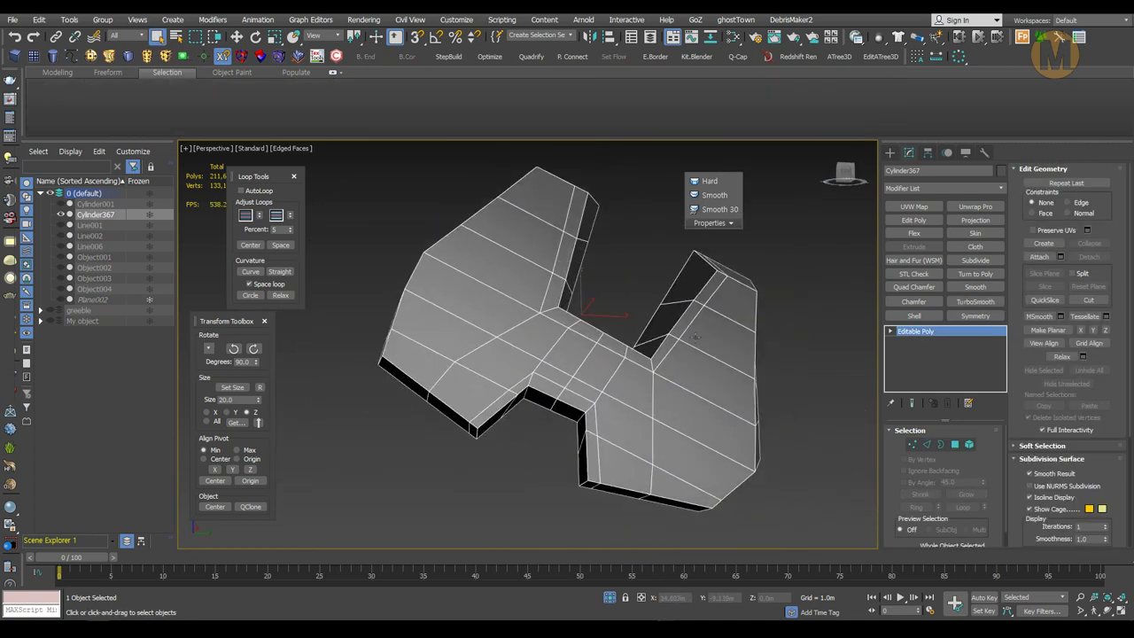
key(ctrl+z)
key(ctrl+z)
key(ctrl+z)
key(ctrl+z)
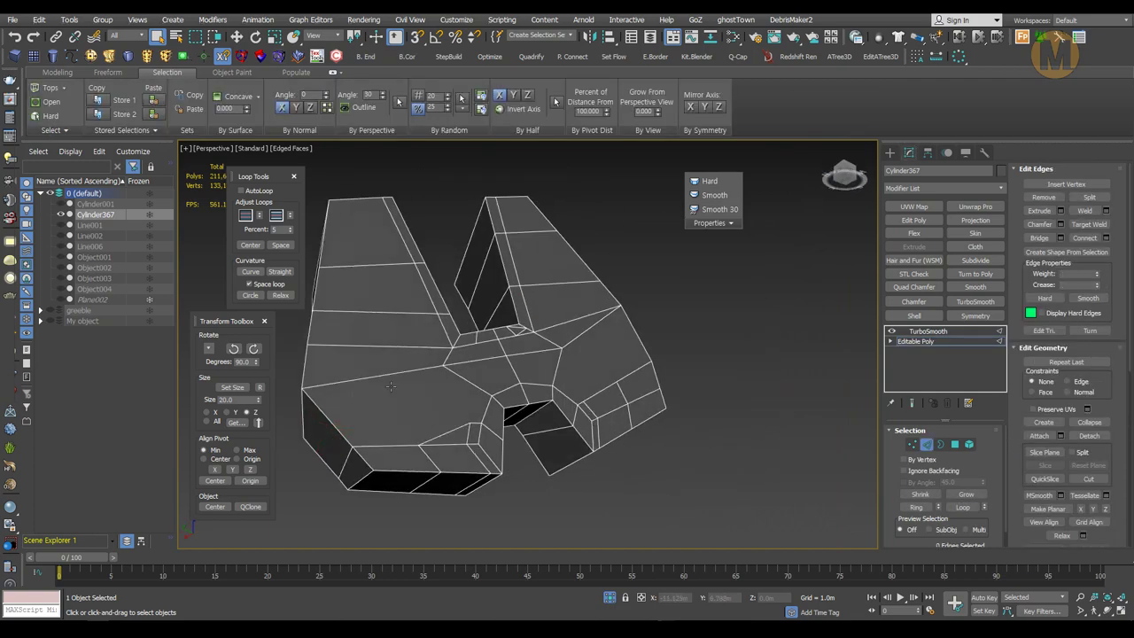
key(ctrl+z)
- Select and move a run of edges along the panel's upper part
alt+middle_drag(623, 354, 314, 457)
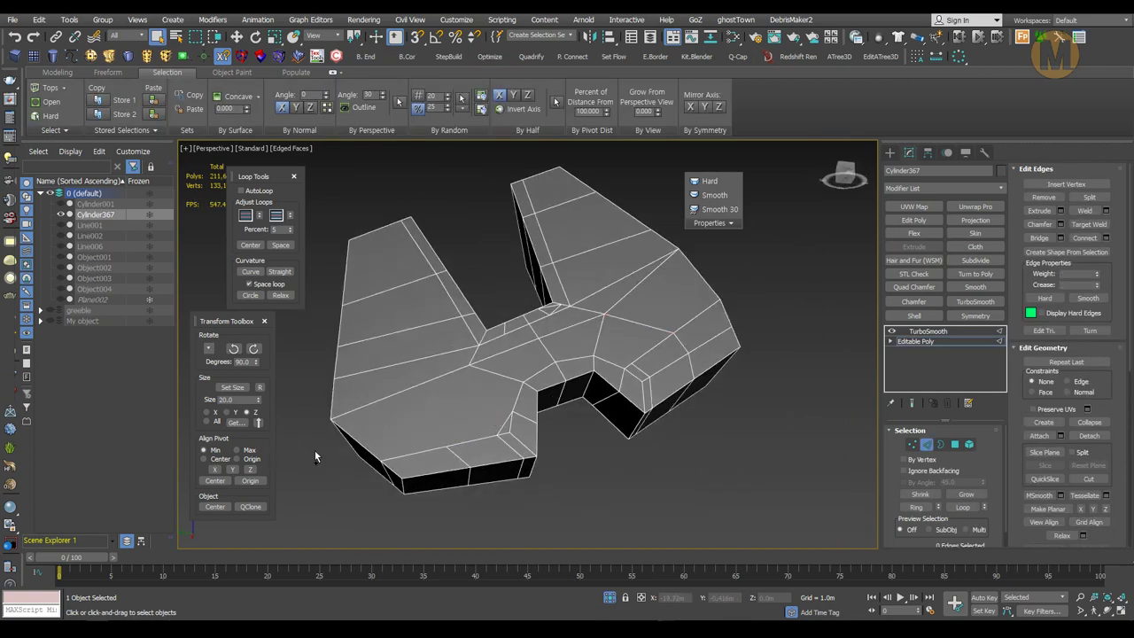
key(ctrl+z)
key(w)
alt+middle_drag(320, 361, 498, 368)
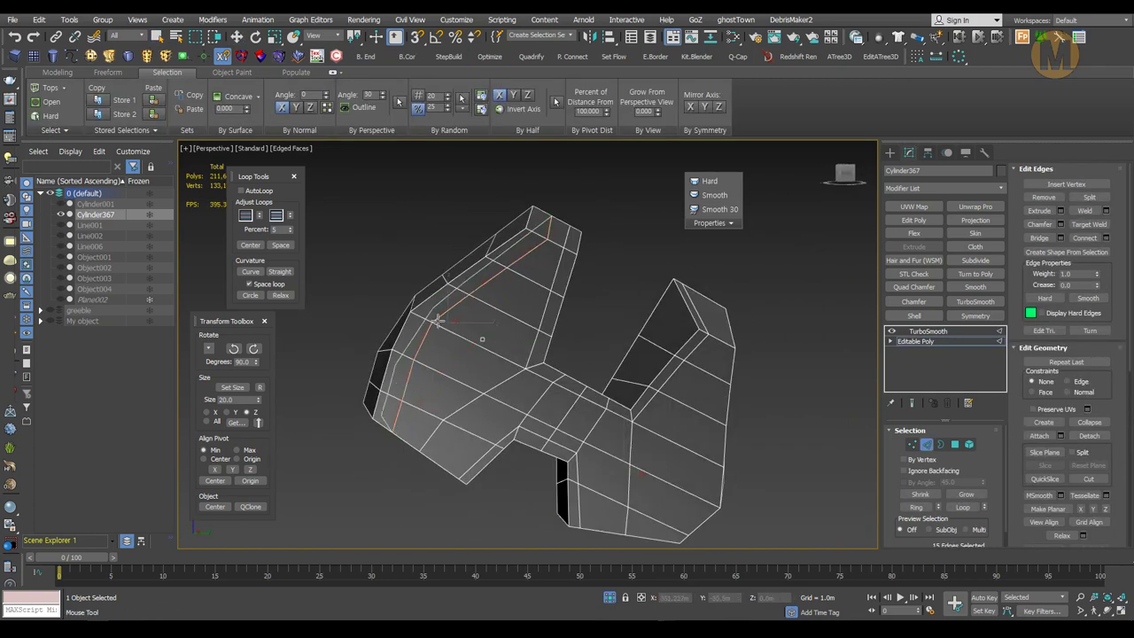
key(1)
scroll(449, 368, up, 5)
key(q)
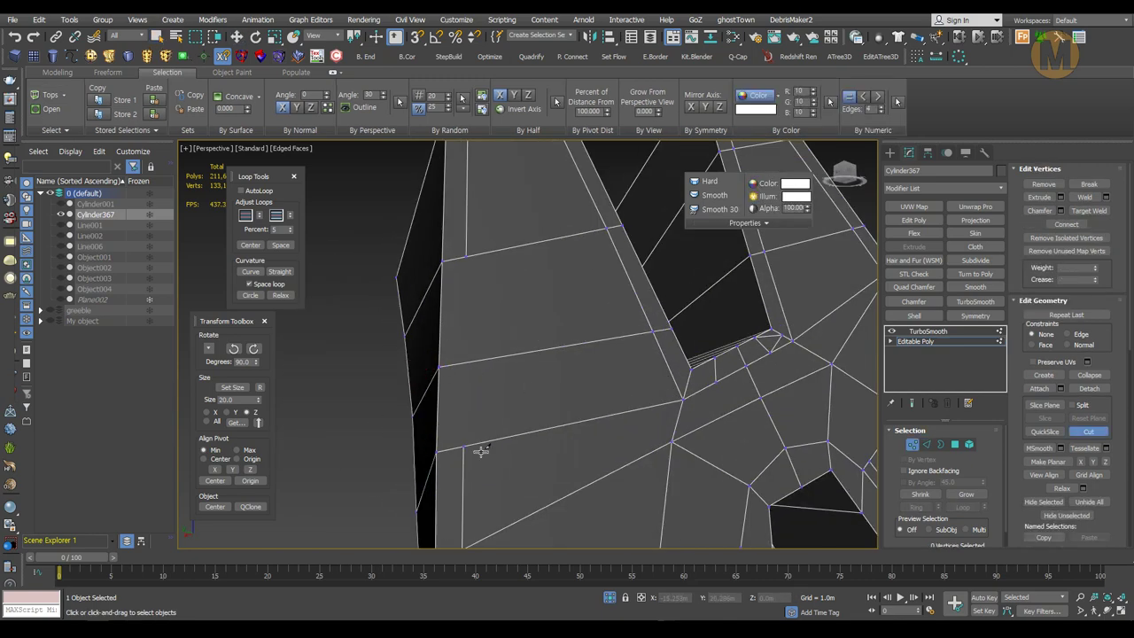
scroll(672, 312, down, 5)
scroll(576, 345, up, 4)
scroll(576, 346, up, 3)
scroll(627, 390, down, 4)
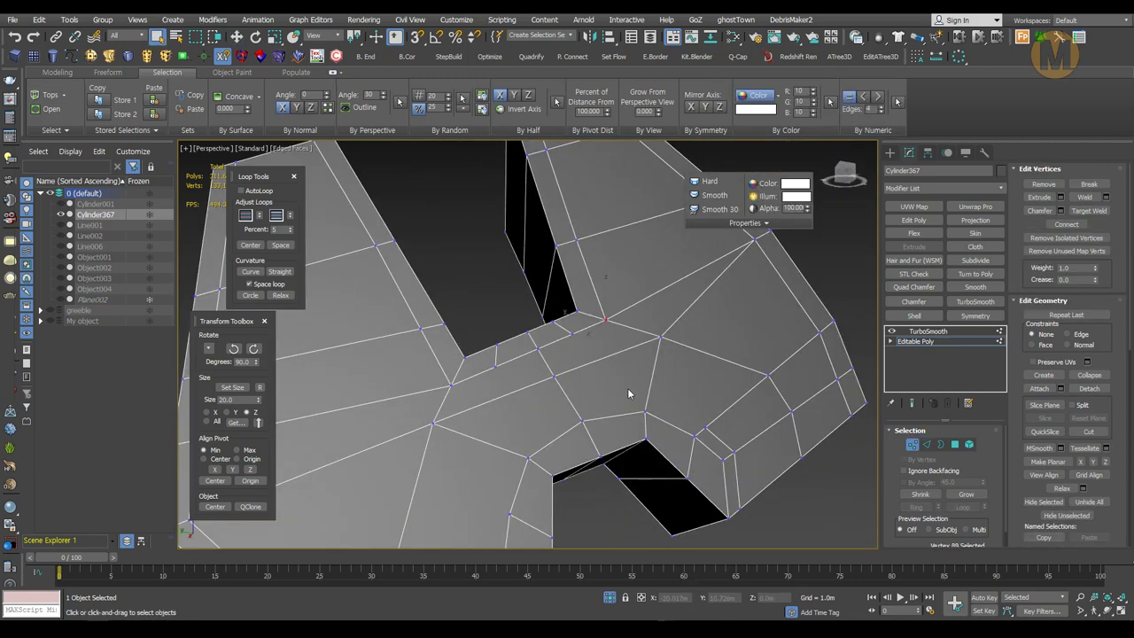
- Cut extra edges across the prongs and add a Quad Chamfer modifier
key(alt+c)
scroll(697, 367, down, 2)
scroll(514, 379, down, 4)
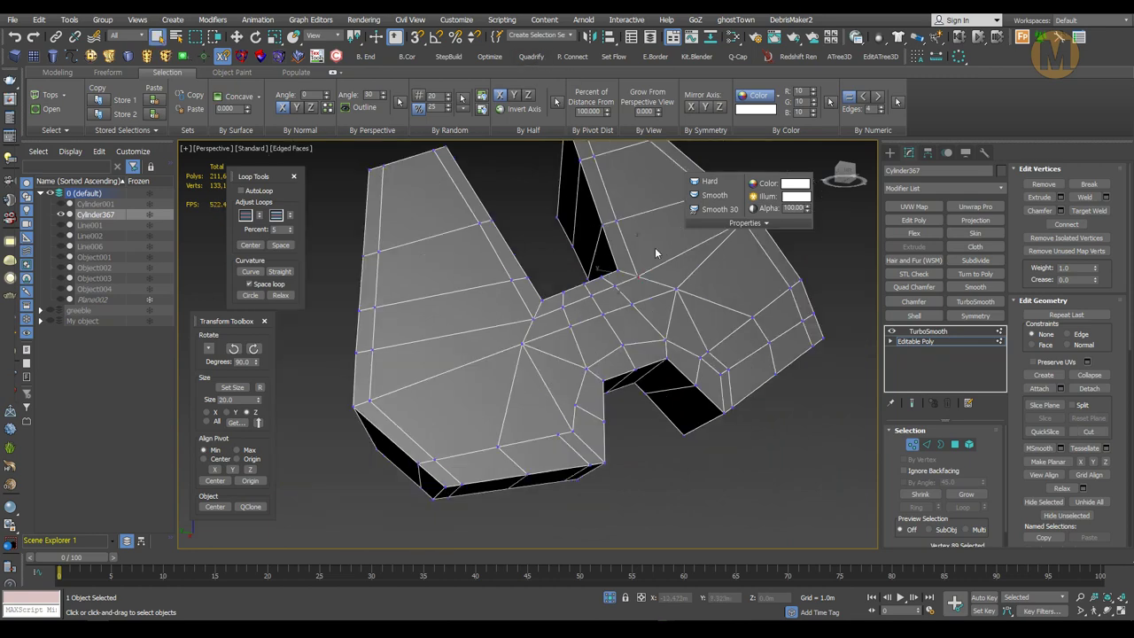
scroll(514, 379, down, 3)
key(Return)
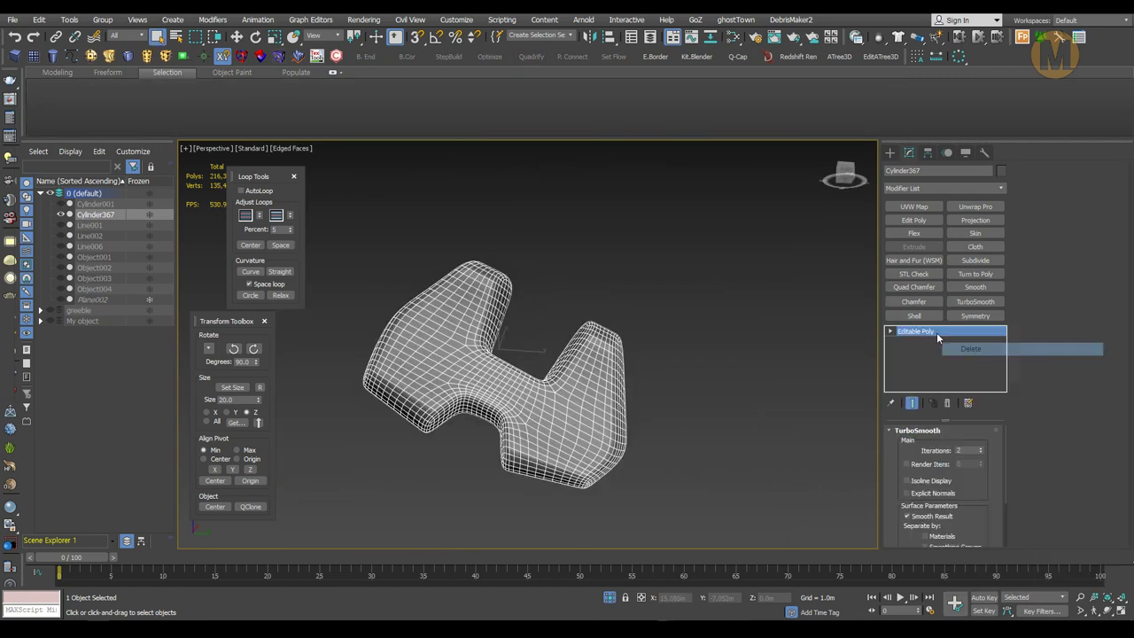
click(913, 287)
- Insert an Edit Poly layer at the Quad Chamfer in Cylinder367's stack
key(4)
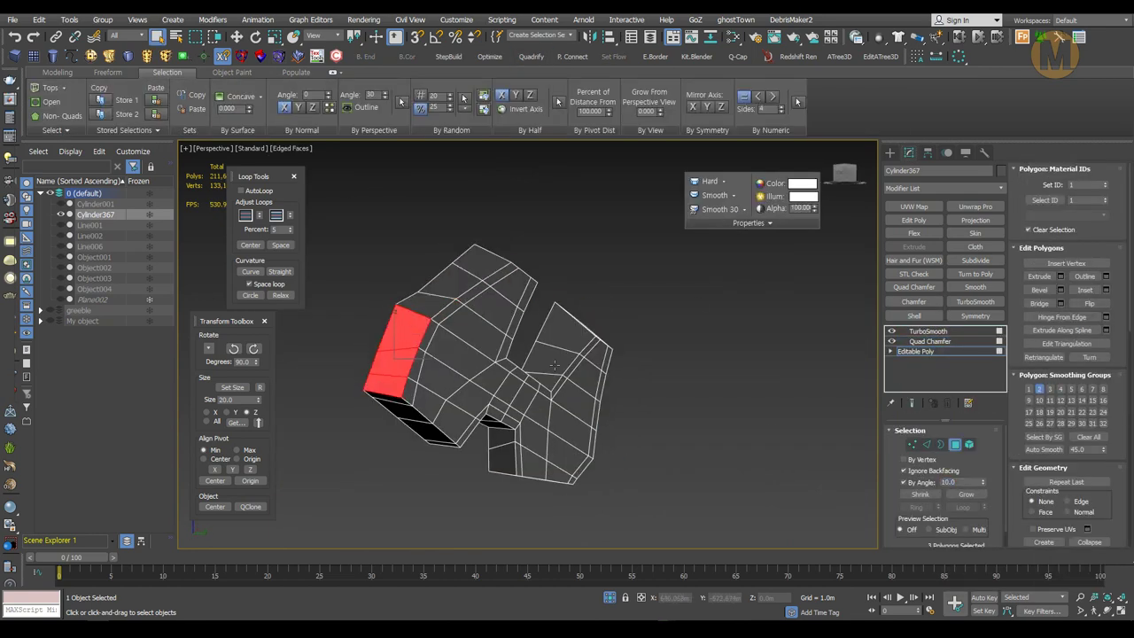
key(1)
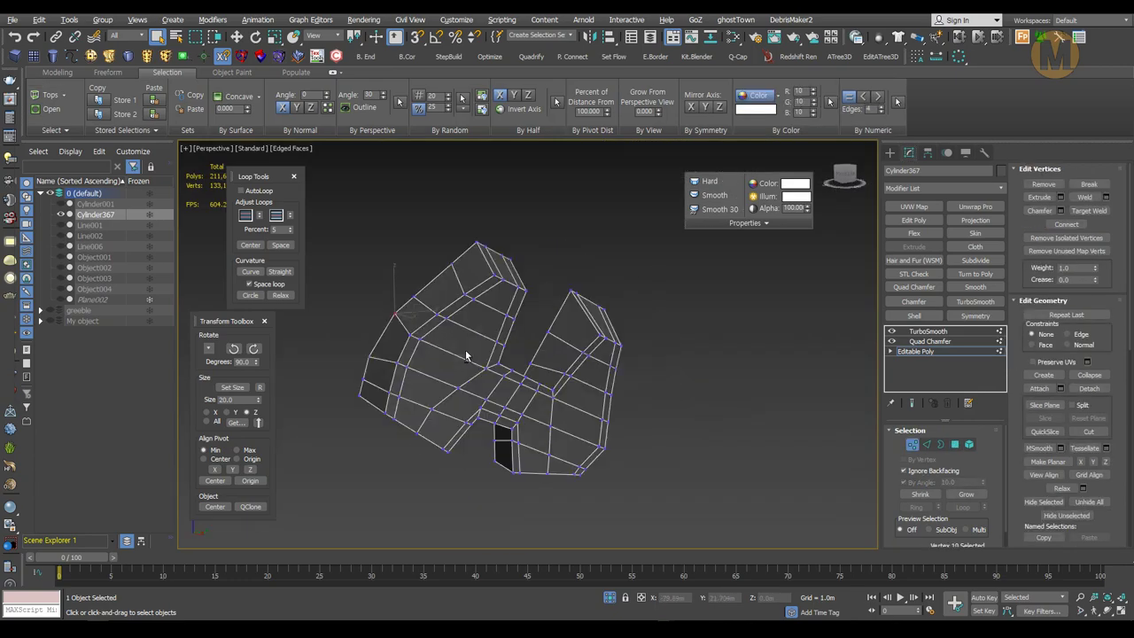
scroll(518, 327, up, 5)
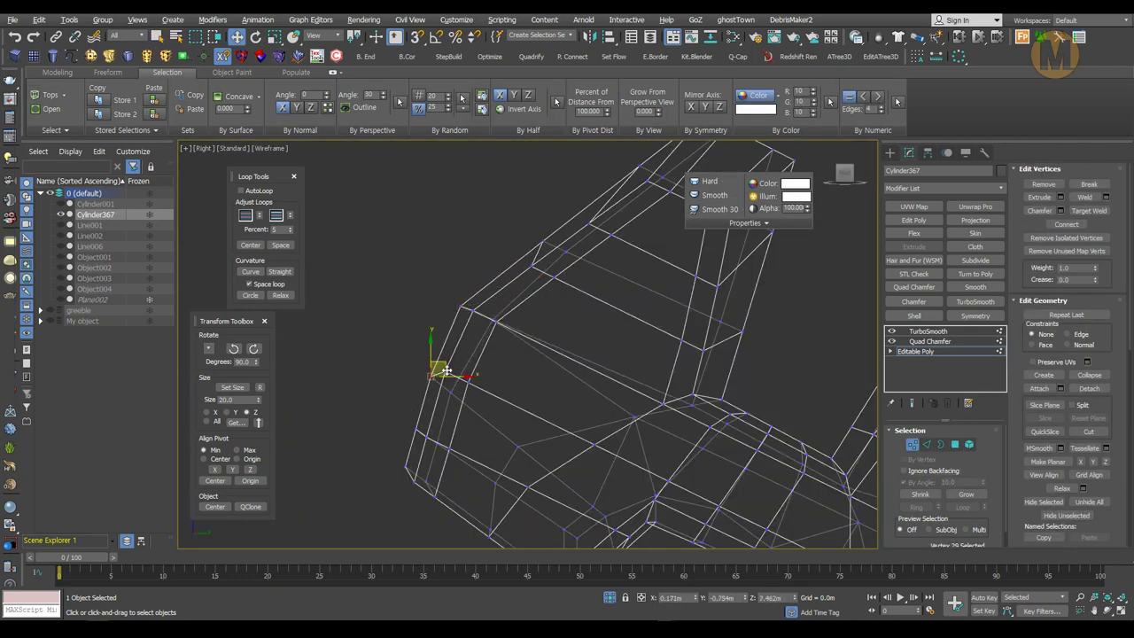
click(928, 342)
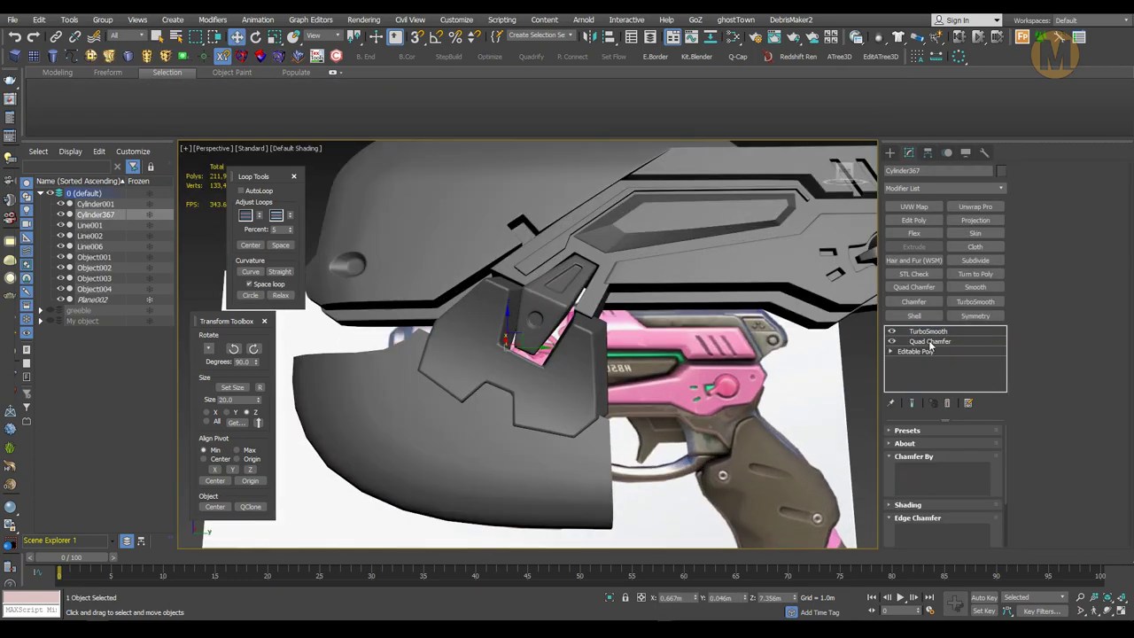
right_click(929, 344)
click(966, 357)
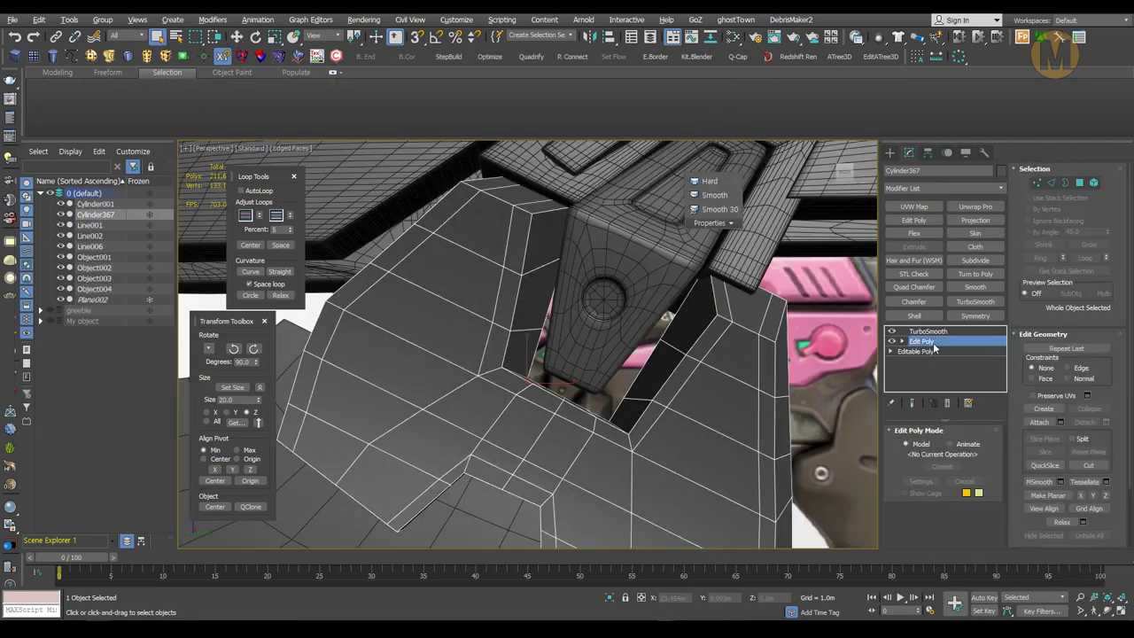
- Cut new edges around the slot corners of the chamfered mesh
key(1)
scroll(527, 346, up, 5)
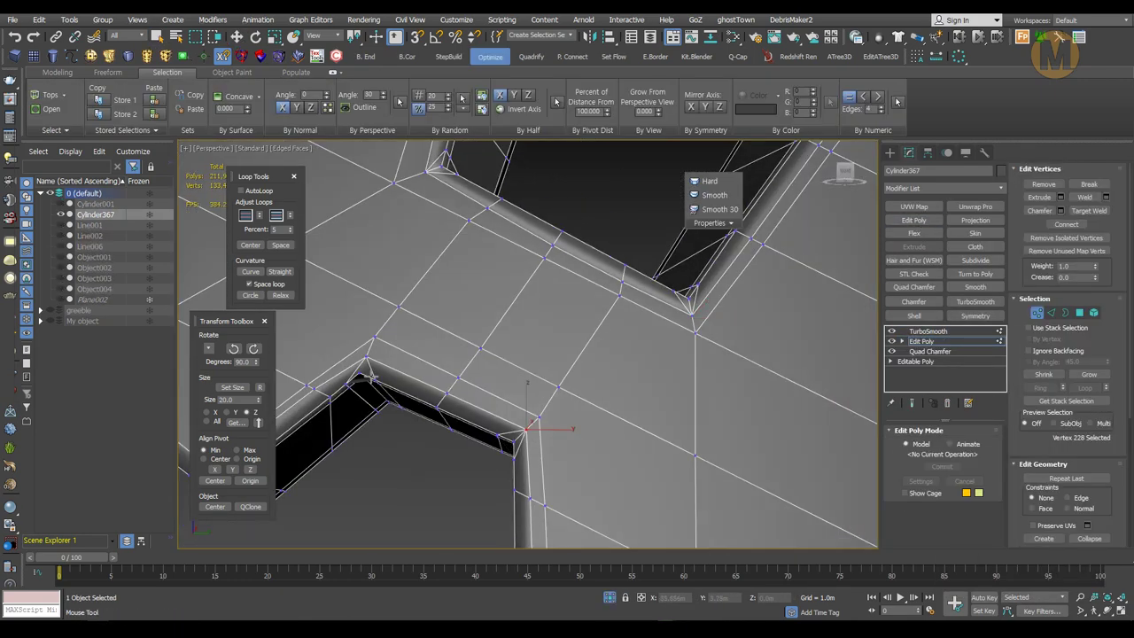
alt+middle_drag(372, 376, 449, 337)
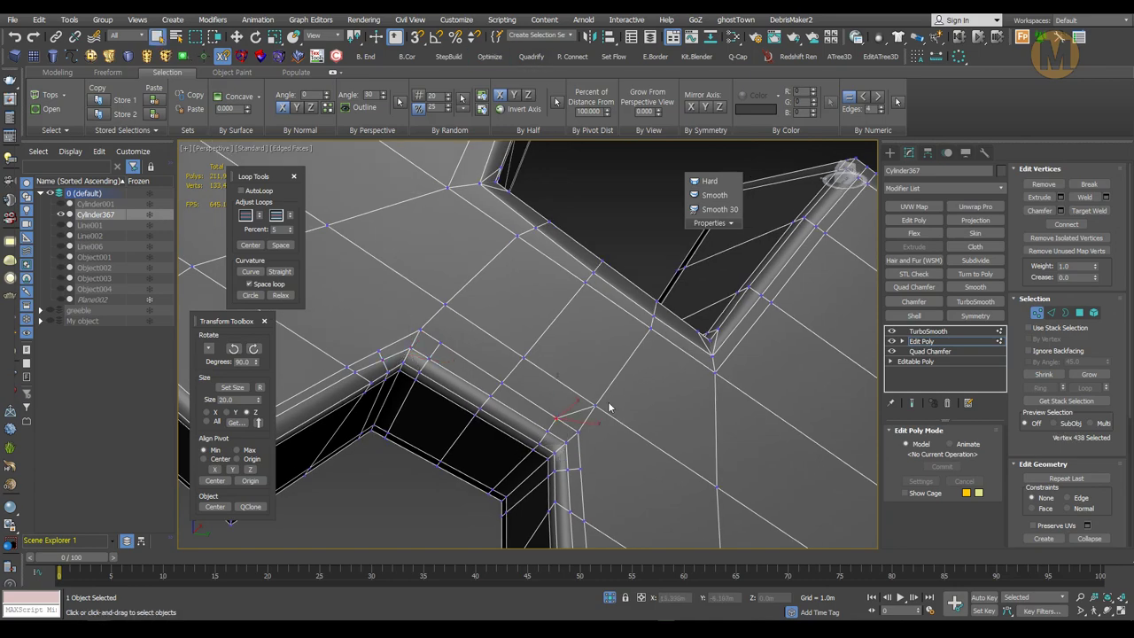
mouse_move(608, 407)
alt+middle_down()
mouse_move(482, 334)
mouse_move(654, 452)
alt+middle_up()
key(alt+c)
alt+middle_drag(709, 502, 700, 425)
scroll(693, 361, down, 5)
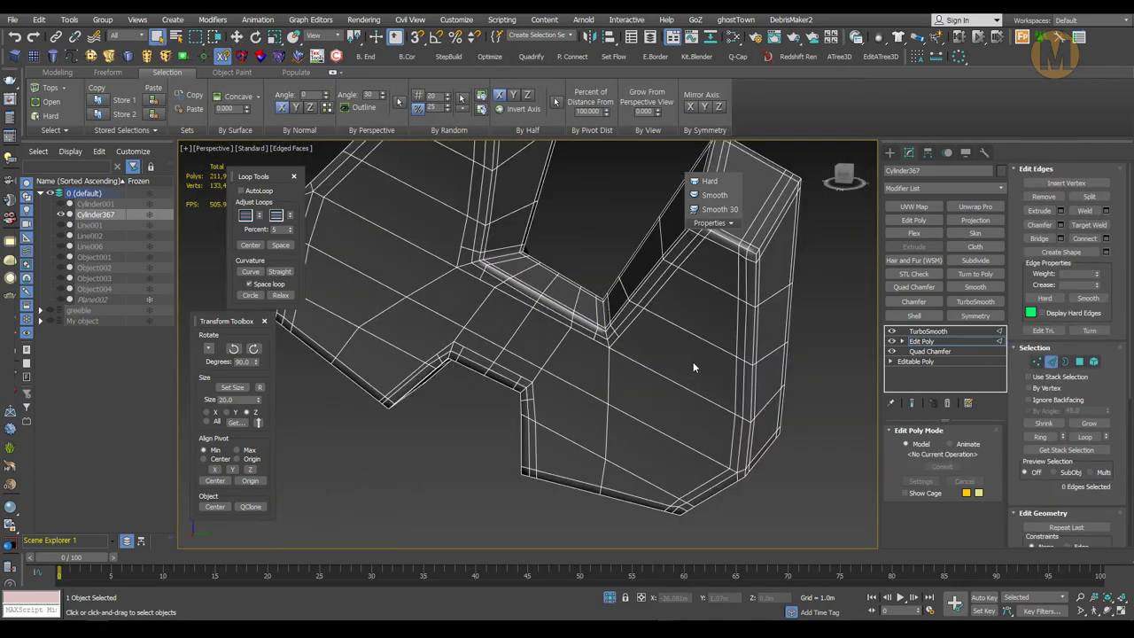
key(1)
alt+middle_drag(693, 362, 759, 365)
key(F4)
- Lower the Quad Chamfer amount from 0.25 to 0.24
key(F4)
click(930, 350)
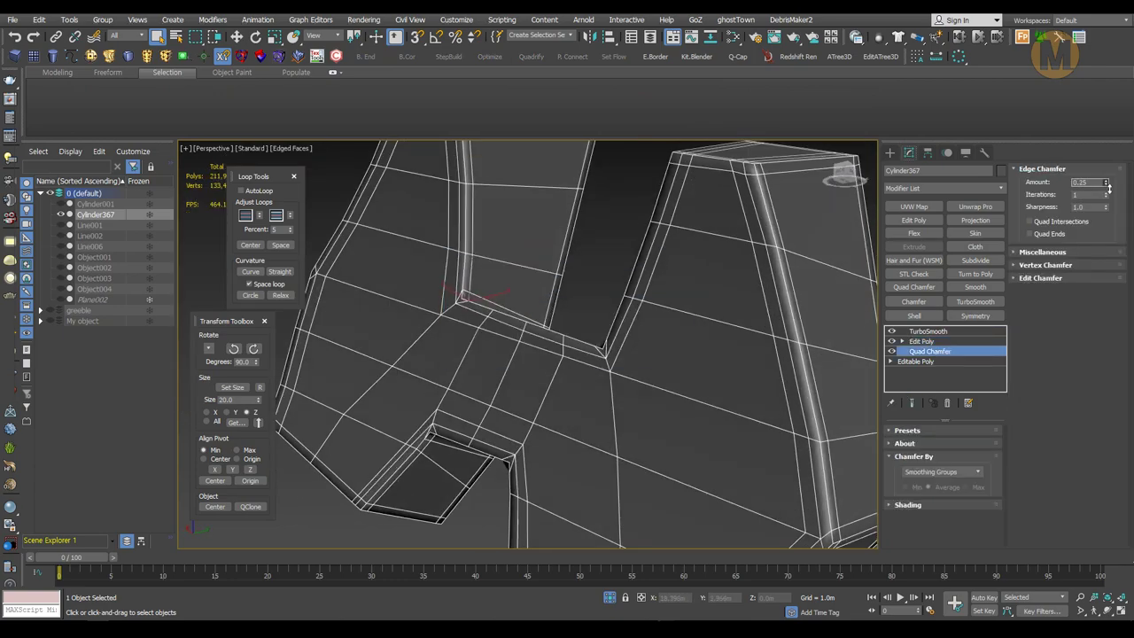
click(1105, 185)
scroll(620, 355, down, 3)
key(F4)
alt+middle_drag(620, 355, 710, 390)
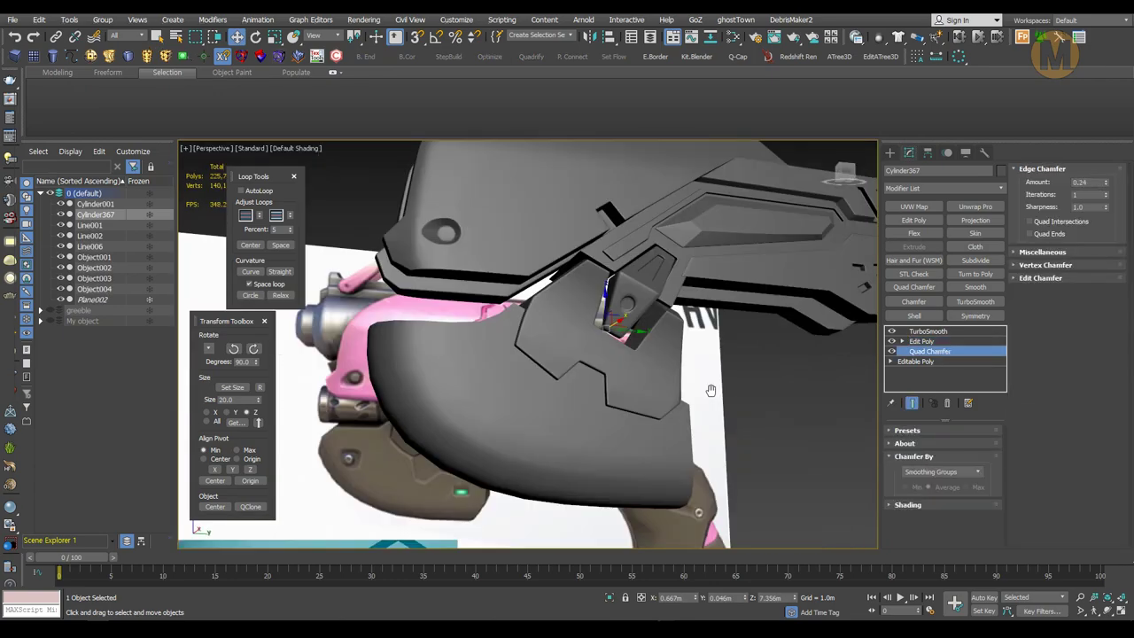
scroll(710, 390, down, 3)
- Reselect Cylinder367 and compare its shading with wireframe edges on and off
key(q)
click(673, 404)
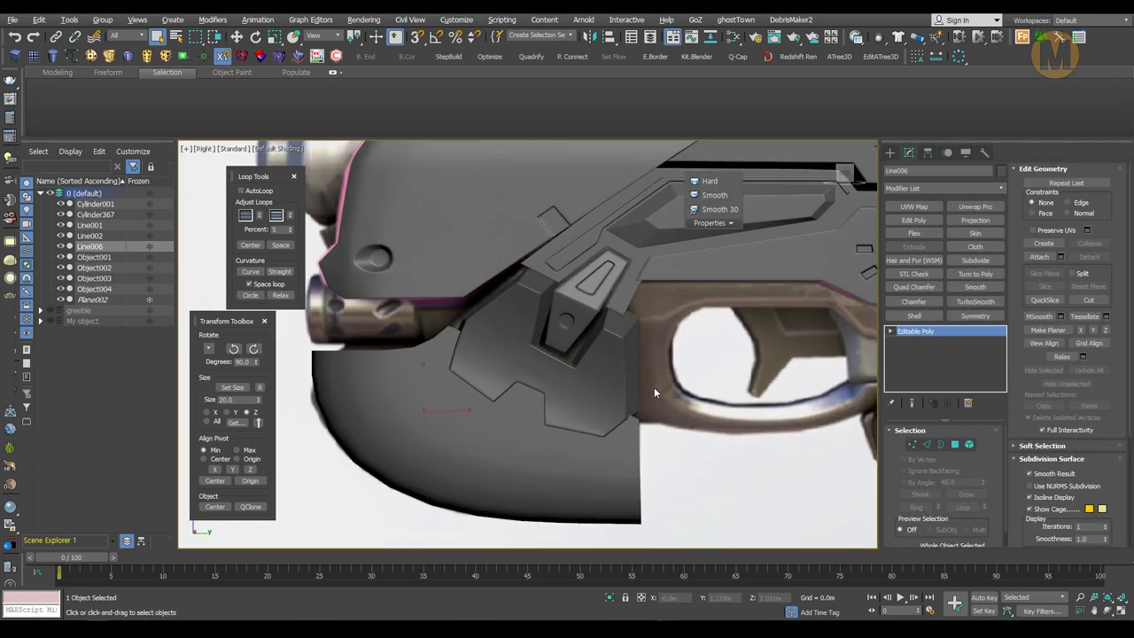
click(654, 392)
scroll(620, 372, up, 5)
key(F4)
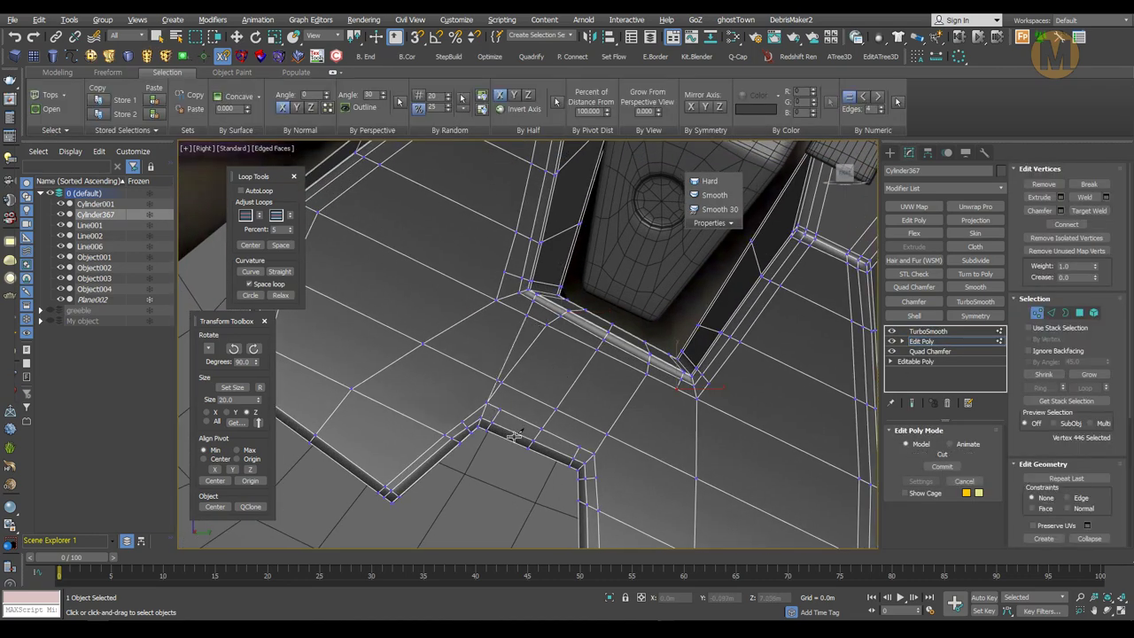
key(F4)
scroll(601, 400, down, 3)
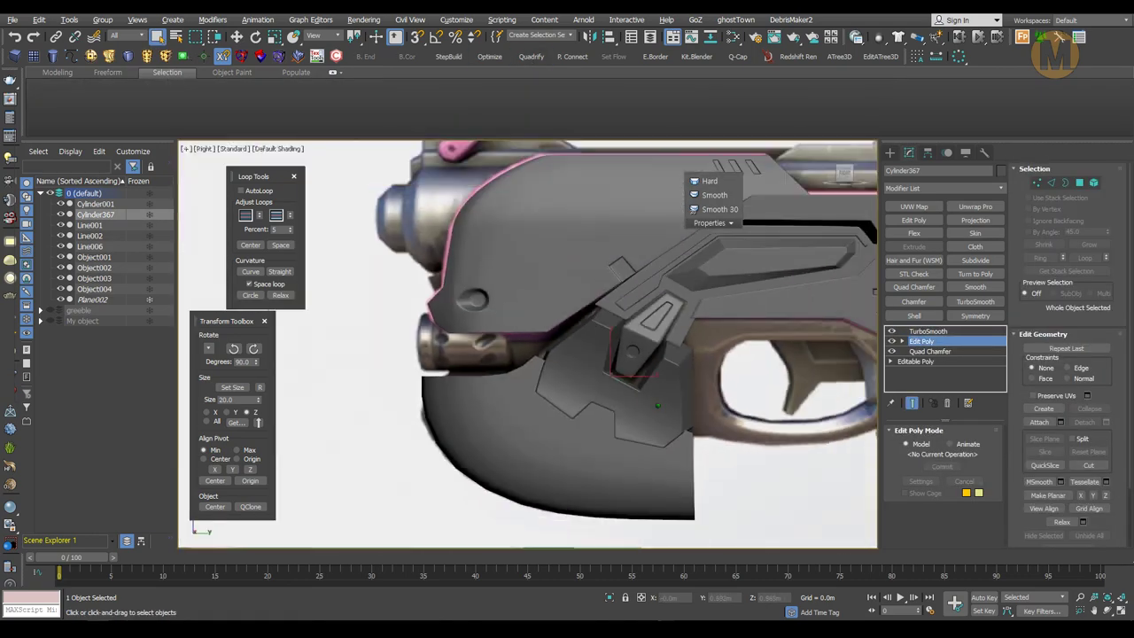
scroll(602, 400, up, 4)
key(F4)
- Inspect the part in Perspective with wireframe hidden, then clear the selection
key(2)
mouse_move(666, 403)
alt+middle_down()
mouse_move(598, 403)
mouse_move(646, 352)
mouse_move(689, 417)
alt+middle_up()
key(p)
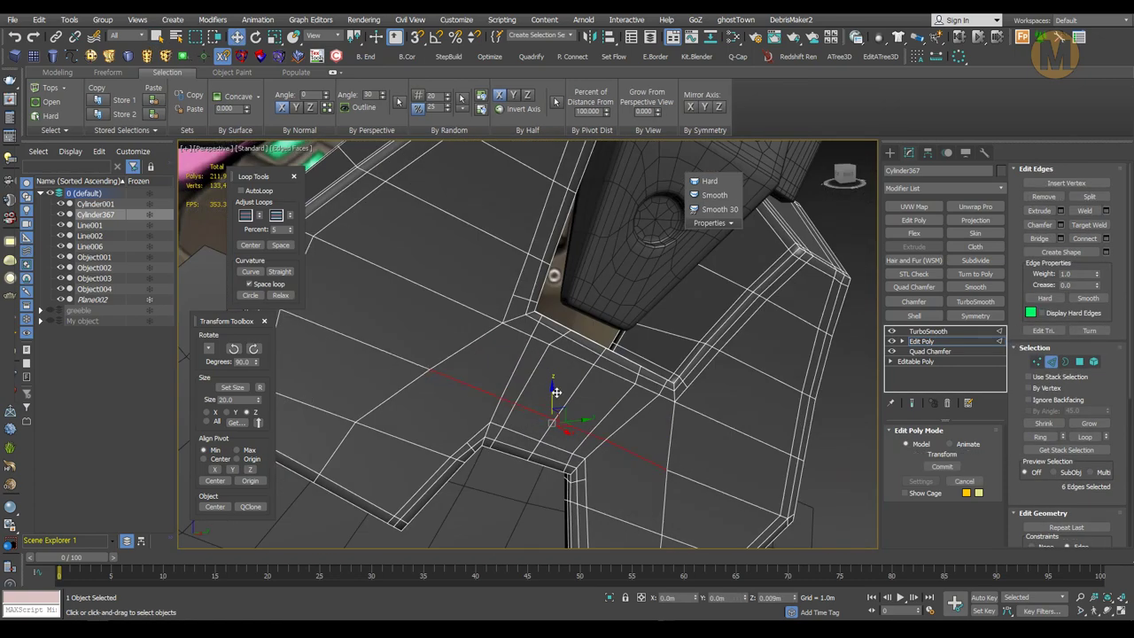
scroll(556, 390, down, 3)
scroll(555, 391, down, 3)
alt+middle_drag(556, 390, 645, 385)
key(F4)
click(645, 386)
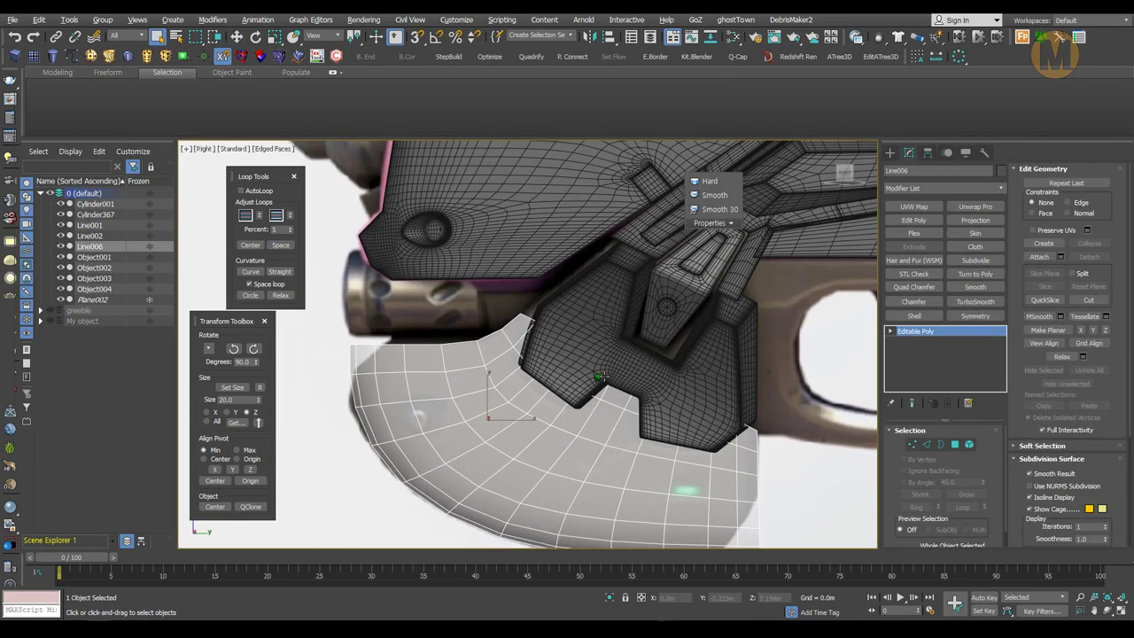
- Cut new edges into Line006 around the hexagonal inset
alt+middle_drag(597, 432, 585, 440)
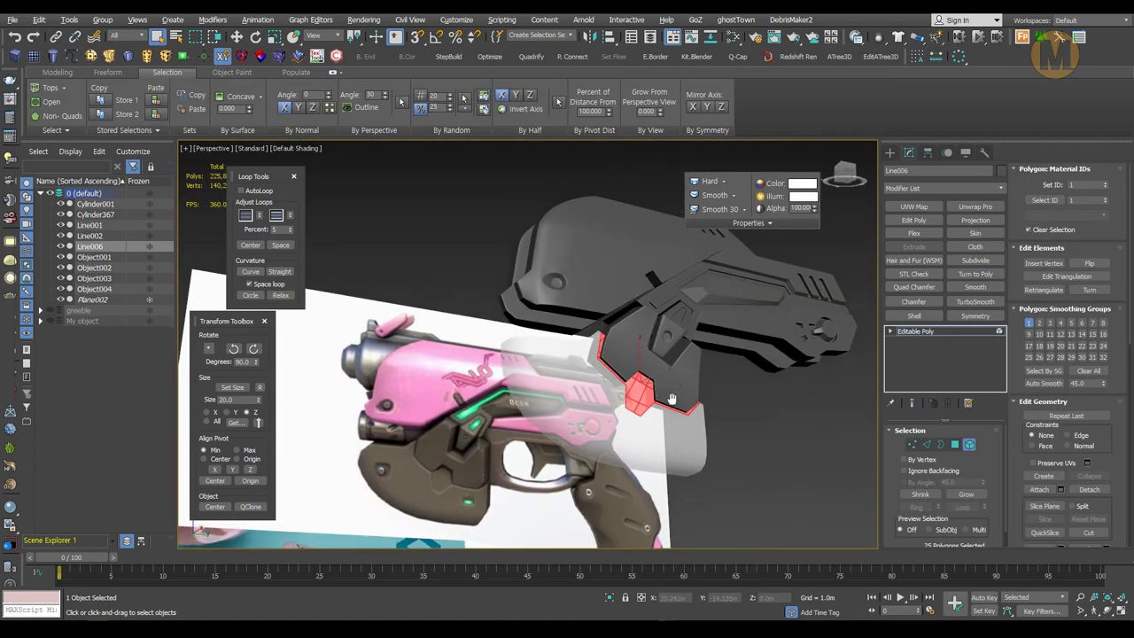
alt+middle_drag(670, 399, 508, 326)
key(w)
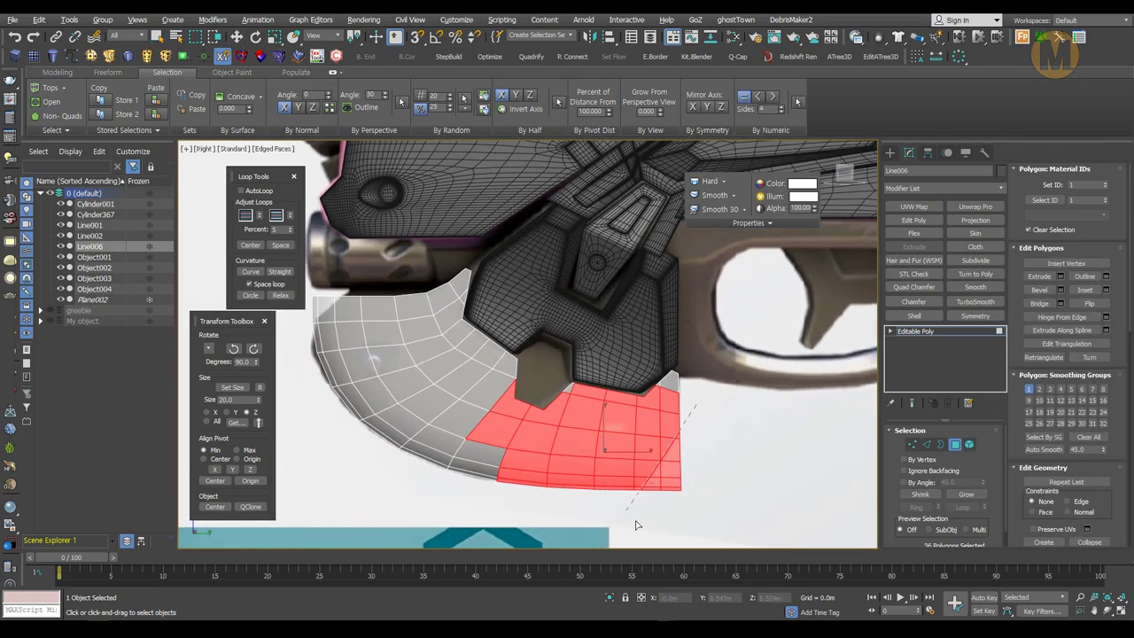
right_click(714, 434)
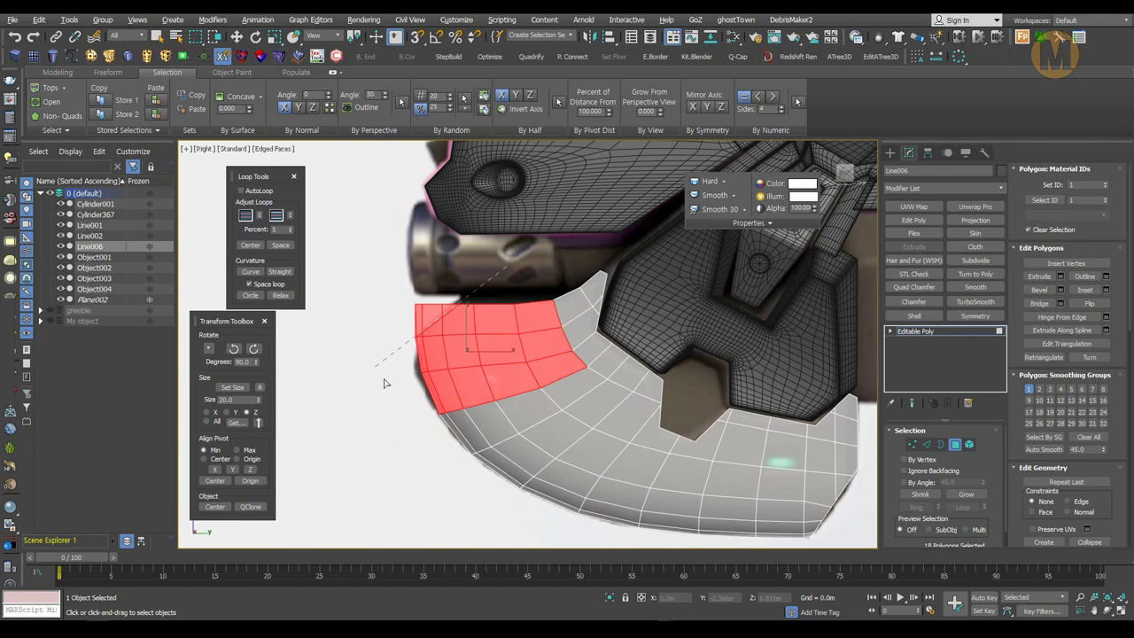
click(384, 383)
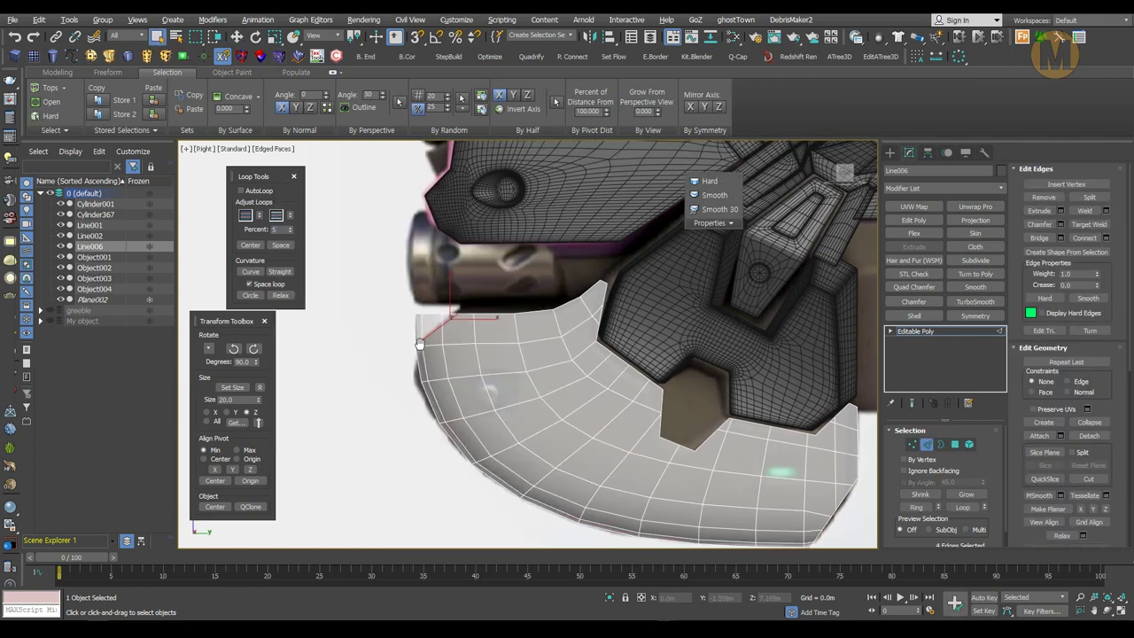
alt+middle_drag(384, 383, 383, 300)
right_click(447, 367)
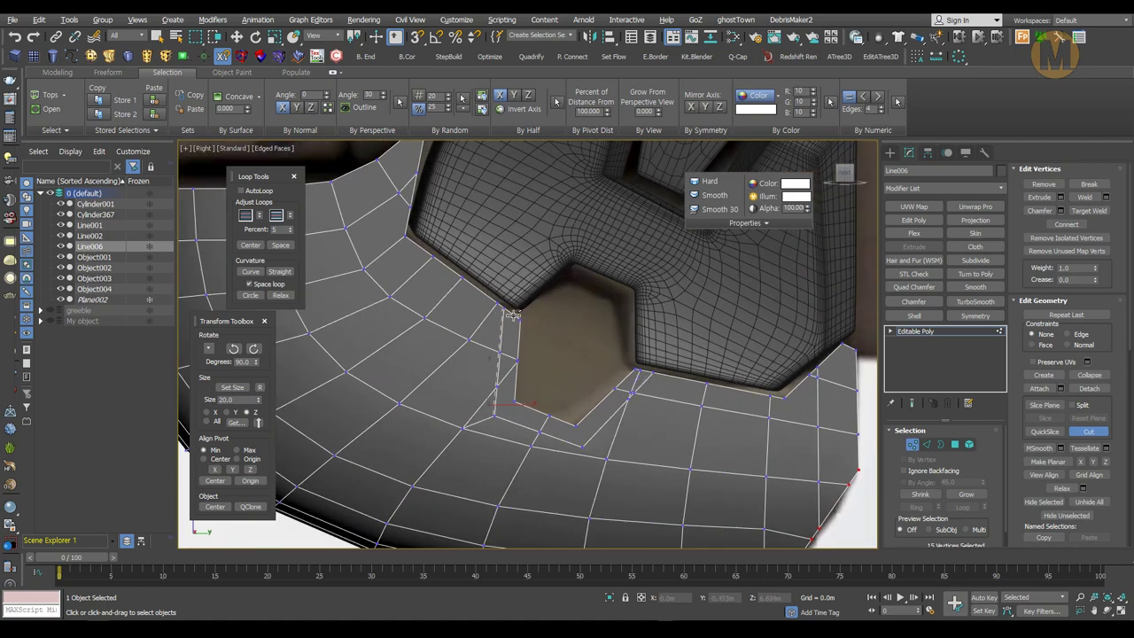
scroll(514, 314, up, 2)
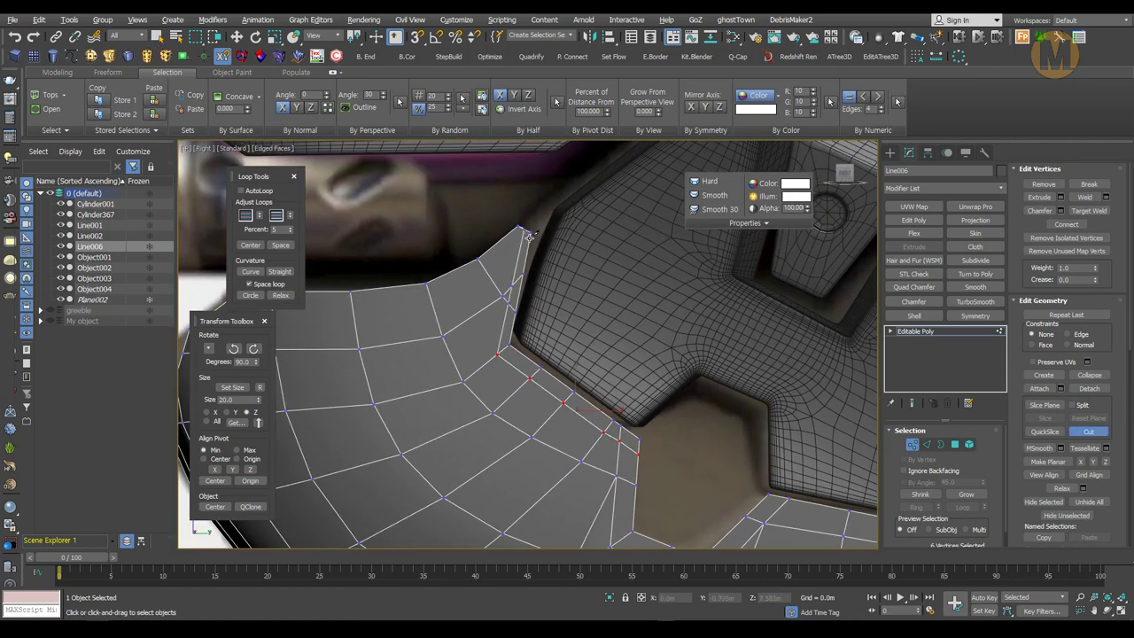
mouse_move(528, 235)
alt+middle_down()
mouse_move(685, 392)
mouse_move(584, 403)
mouse_move(535, 344)
alt+middle_up()
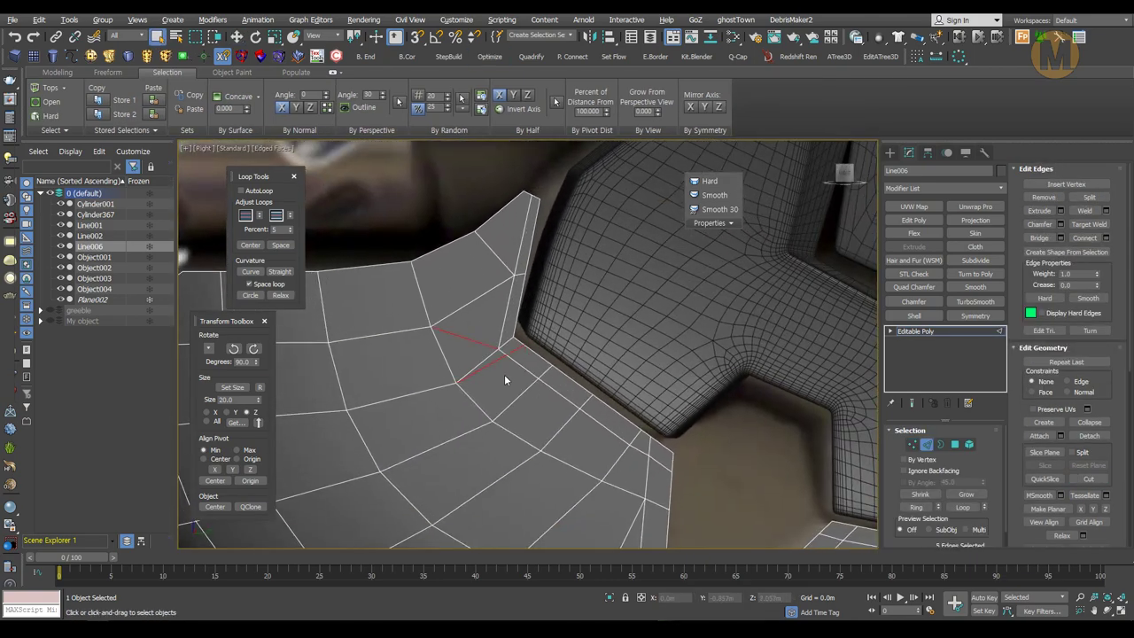
- Adjust the panel's vertices and edges around the notch opening
key(1)
alt+middle_drag(375, 329, 489, 324)
key(2)
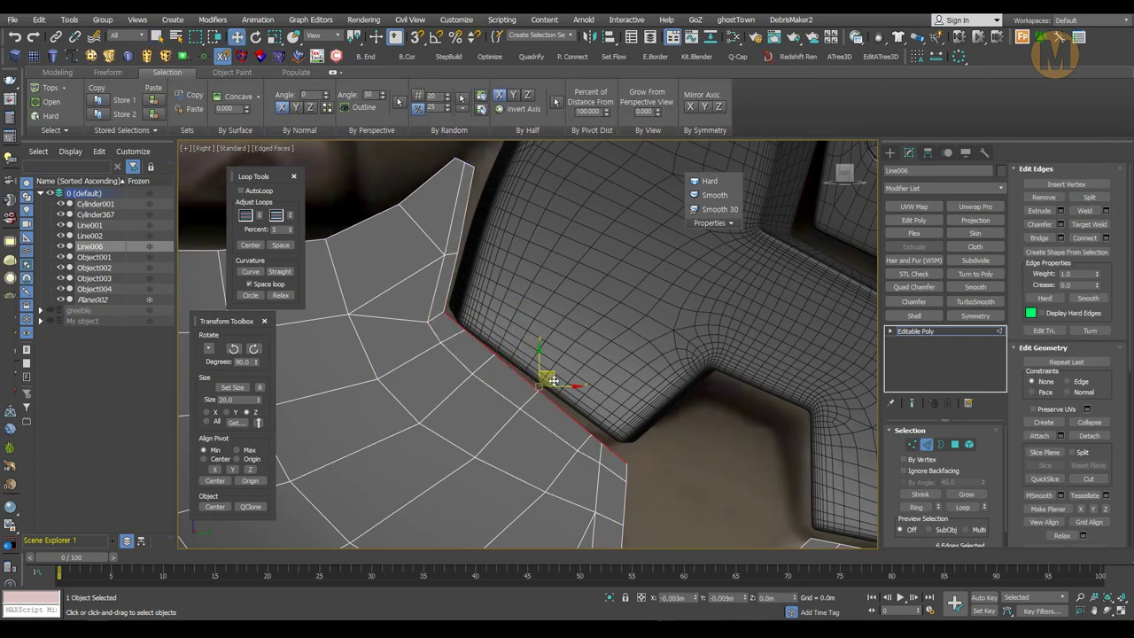
mouse_move(516, 398)
alt+middle_down()
mouse_move(622, 403)
mouse_move(580, 362)
mouse_move(549, 352)
alt+middle_up()
key(q)
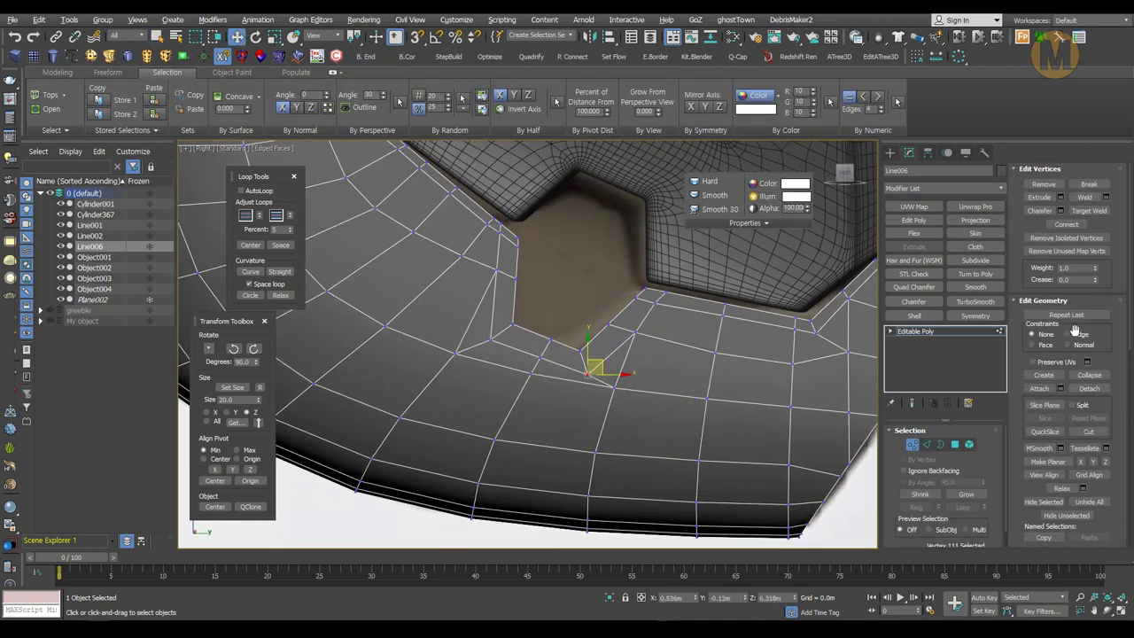
mouse_move(527, 247)
alt+middle_down()
mouse_move(637, 346)
mouse_move(590, 316)
mouse_move(442, 293)
alt+middle_up()
mouse_move(620, 266)
alt+middle_down()
mouse_move(735, 328)
mouse_move(671, 344)
mouse_move(802, 306)
alt+middle_up()
key(4)
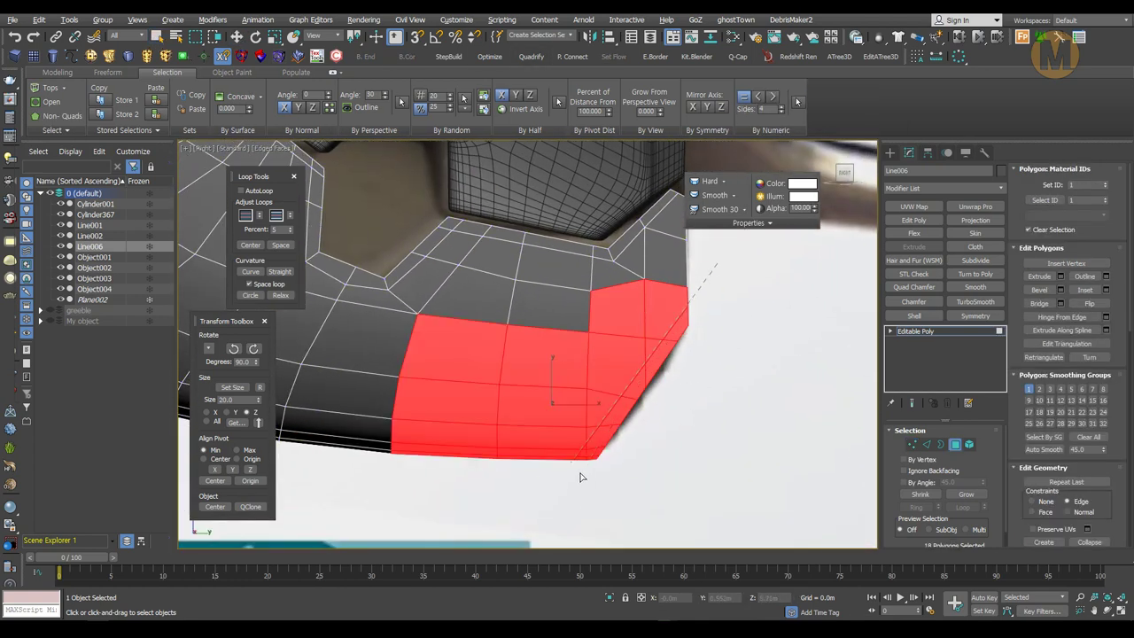
key(2)
mouse_move(578, 498)
alt+middle_down()
mouse_move(602, 405)
mouse_move(608, 526)
mouse_move(618, 380)
mouse_move(461, 274)
mouse_move(611, 416)
mouse_move(595, 405)
mouse_move(646, 376)
mouse_move(738, 380)
alt+middle_up()
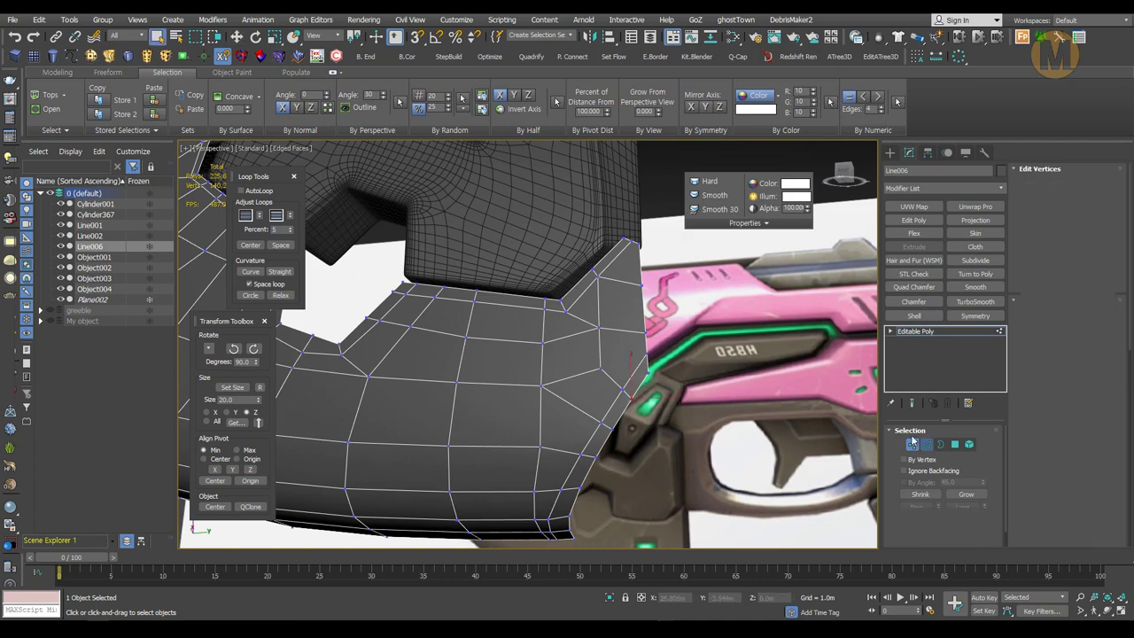
- Select Line006's bevelled border edge loop and add further bevel edges to the selection
click(926, 444)
mouse_move(669, 402)
alt+middle_down()
mouse_move(645, 319)
mouse_move(628, 351)
mouse_move(668, 323)
alt+middle_up()
double_click(668, 324)
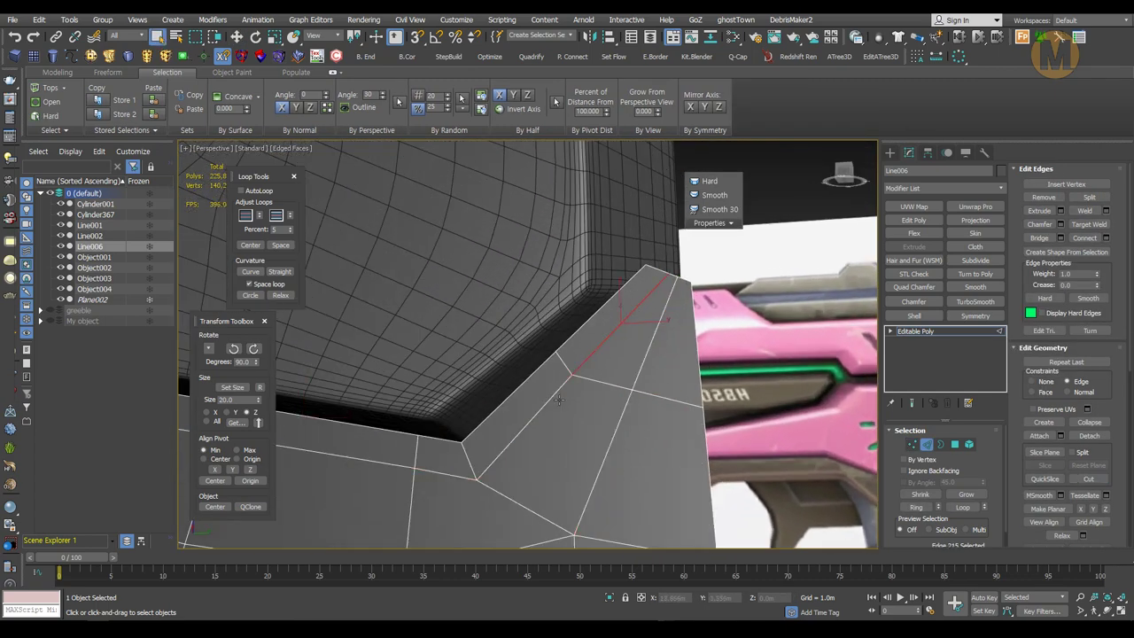
alt+middle_drag(559, 400, 655, 379)
ctrl+click(594, 434)
ctrl+click(607, 385)
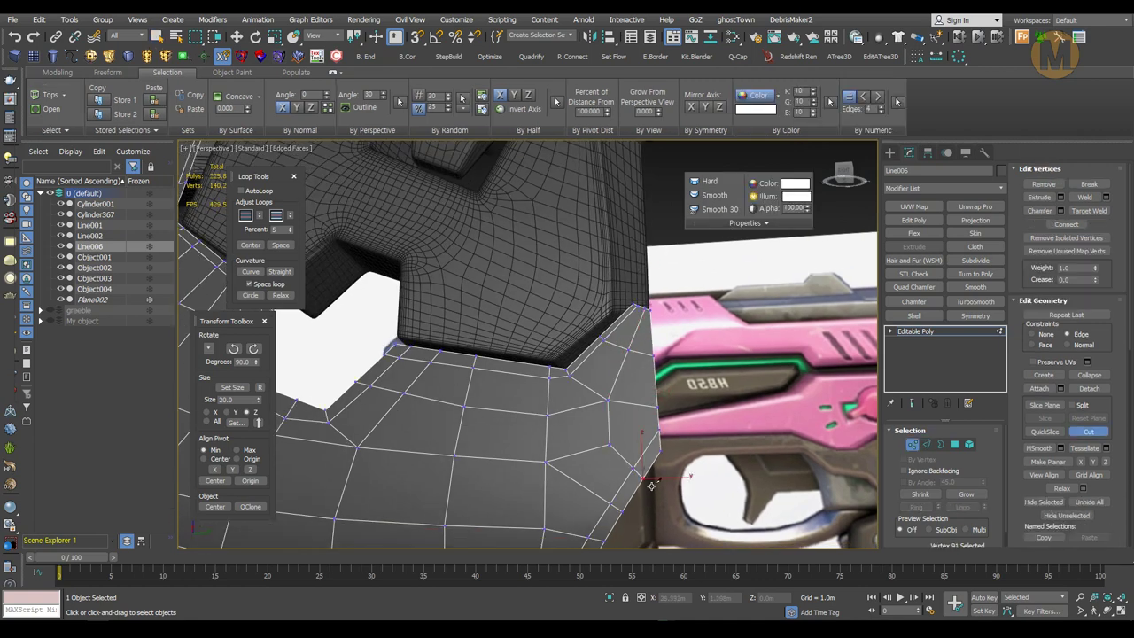
mouse_move(651, 486)
alt+middle_down()
mouse_move(626, 381)
mouse_move(591, 338)
alt+middle_up()
- Reposition the border edges with Move and preview the panel with NURMS smoothing on
key(2)
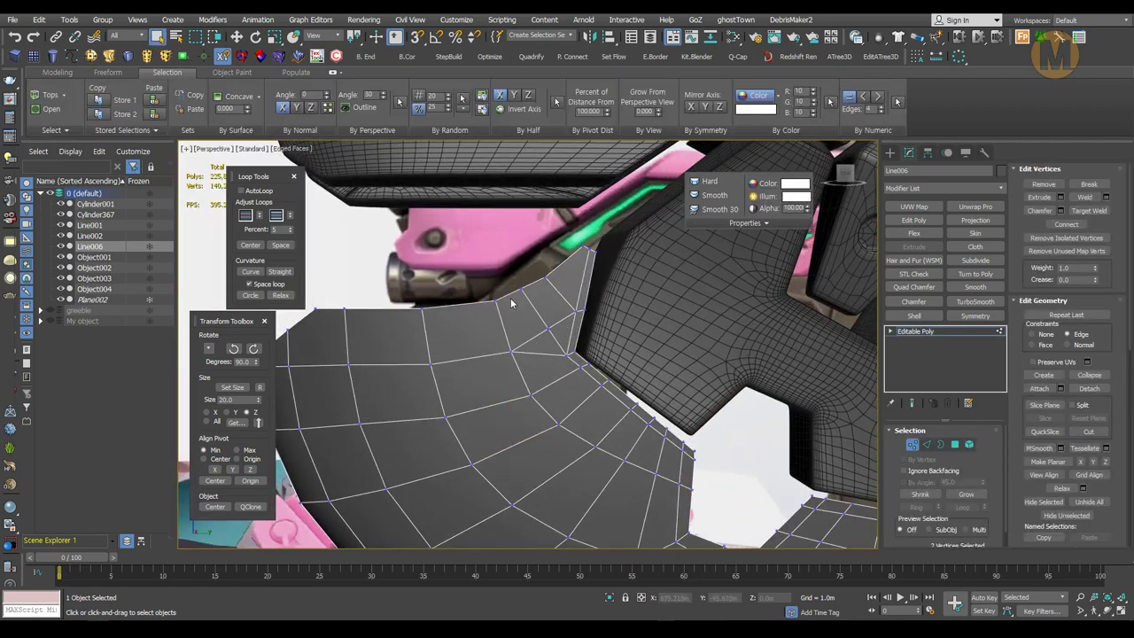
scroll(511, 304, up, 5)
scroll(544, 410, down, 5)
key(w)
mouse_move(544, 410)
alt+middle_down()
mouse_move(540, 311)
mouse_move(567, 354)
mouse_move(620, 381)
alt+middle_up()
key(alt+w)
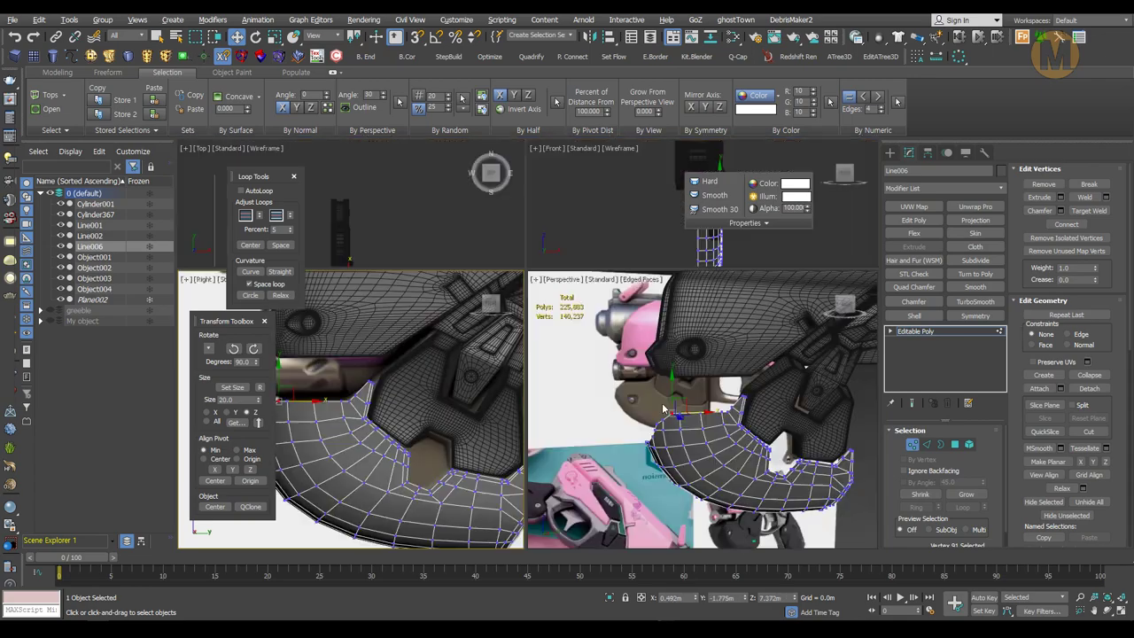
right_click(678, 403)
key(alt+w)
key(2)
alt+middle_drag(678, 403, 683, 379)
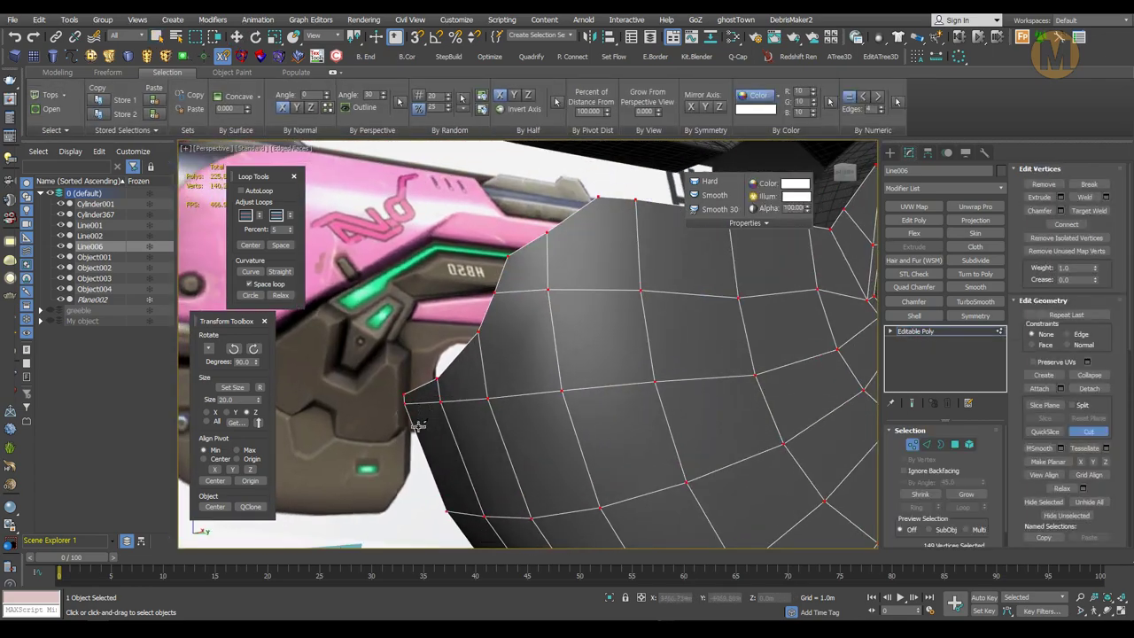
alt+middle_drag(536, 261, 558, 252)
- Pick and adjust vertices along the panel's front edge and corner
click(567, 246)
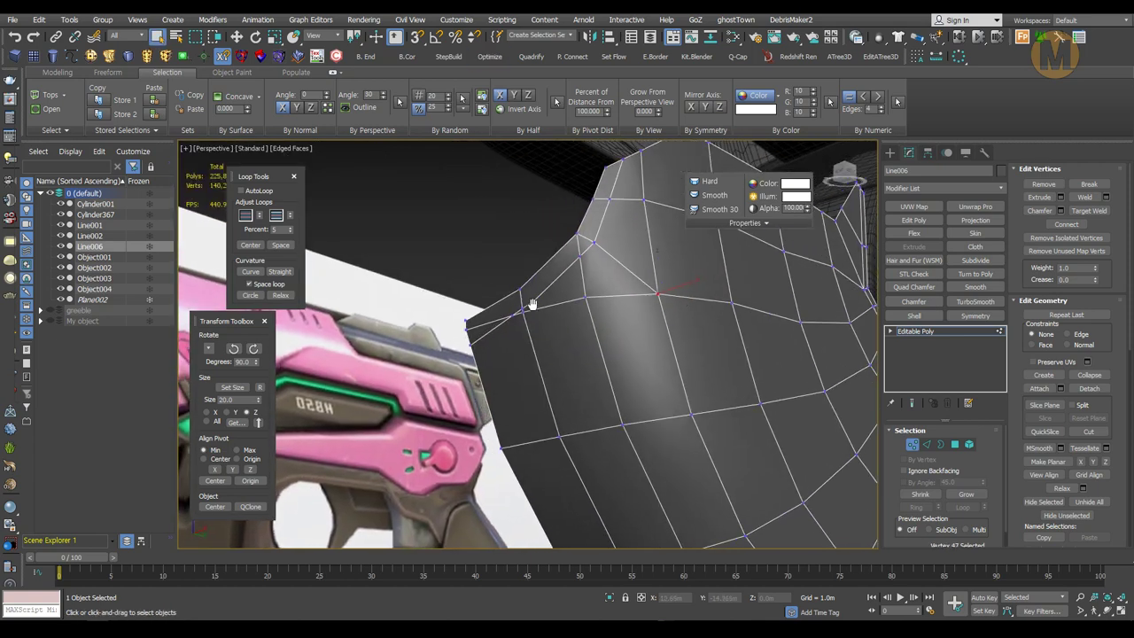
key(2)
alt+middle_drag(598, 298, 588, 308)
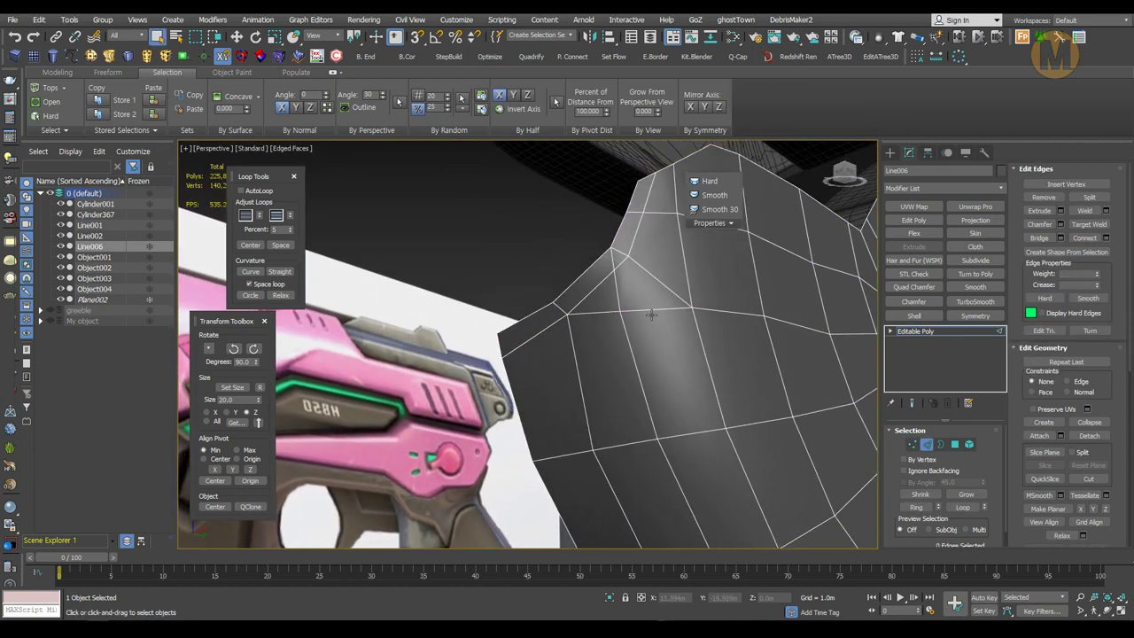
alt+middle_drag(623, 270, 635, 362)
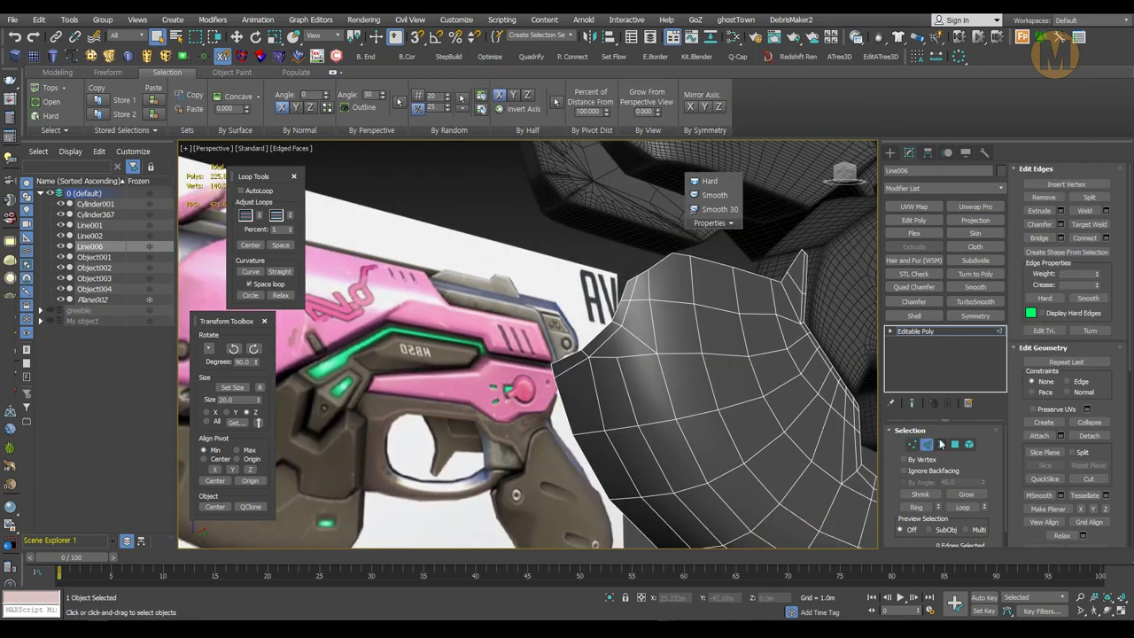
key(2)
key(1)
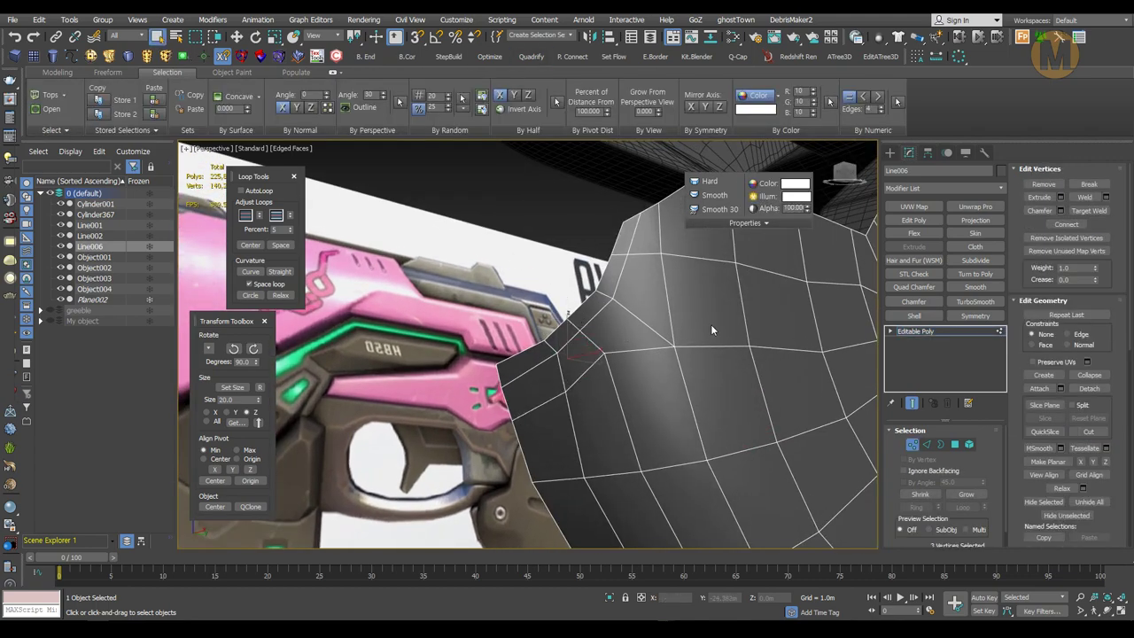
mouse_move(711, 330)
alt+middle_down()
mouse_move(599, 409)
mouse_move(746, 353)
alt+middle_up()
- Move the selected vertices in the side view so the panel fits the reference, then exit to object selection
key(w)
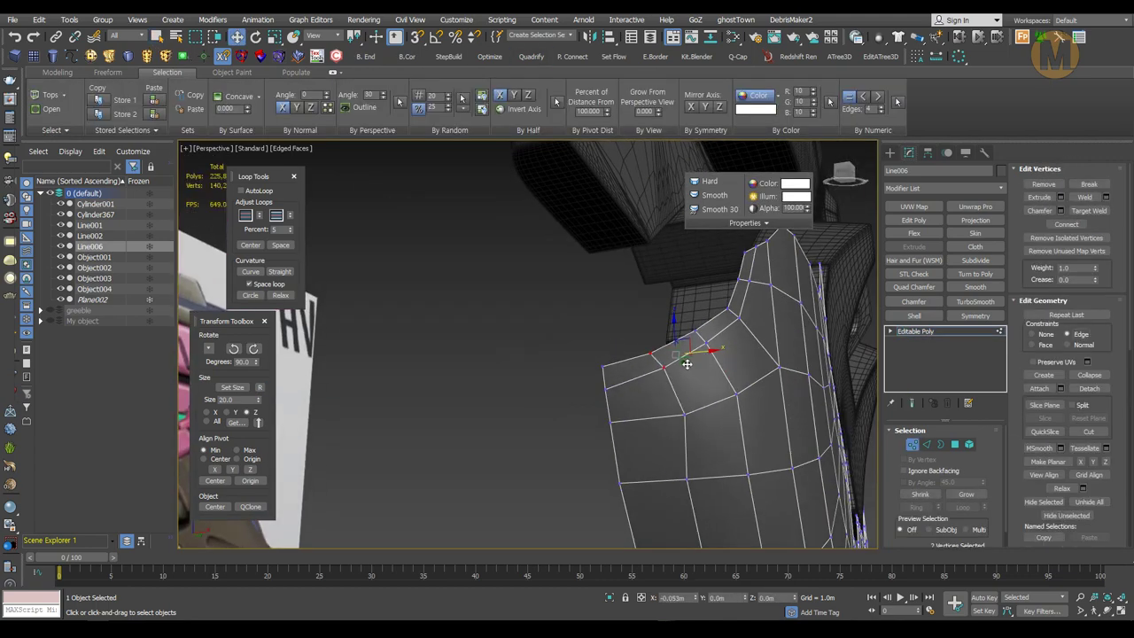
key(r)
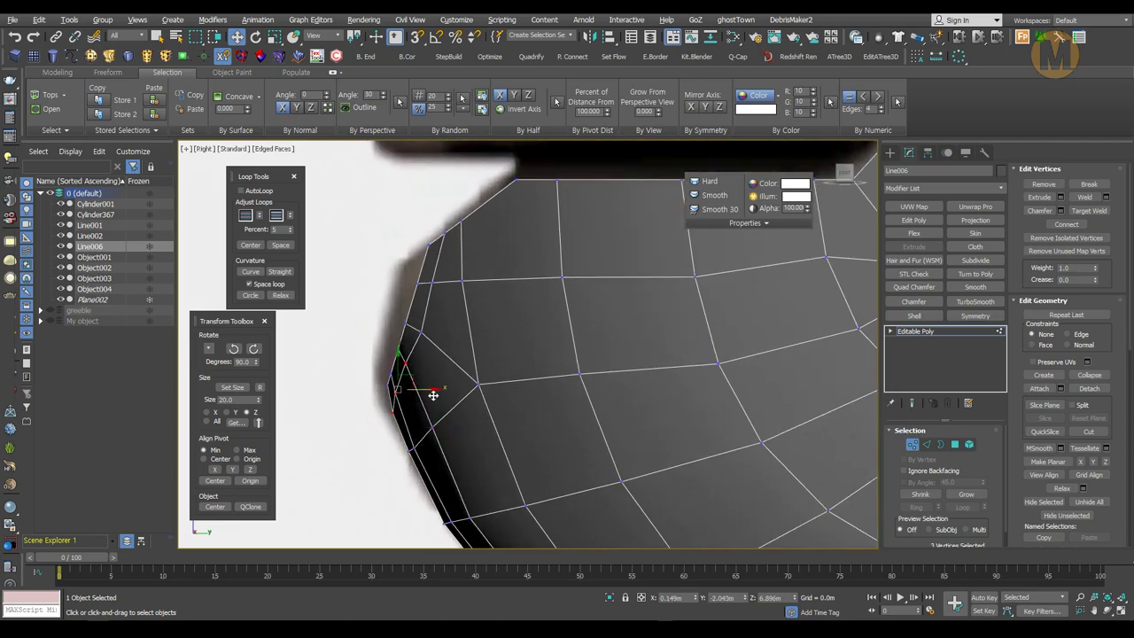
key(p)
key(1)
mouse_move(496, 285)
alt+middle_down()
mouse_move(651, 396)
mouse_move(632, 425)
alt+middle_up()
key(q)
scroll(651, 396, up, 5)
key(alt+c)
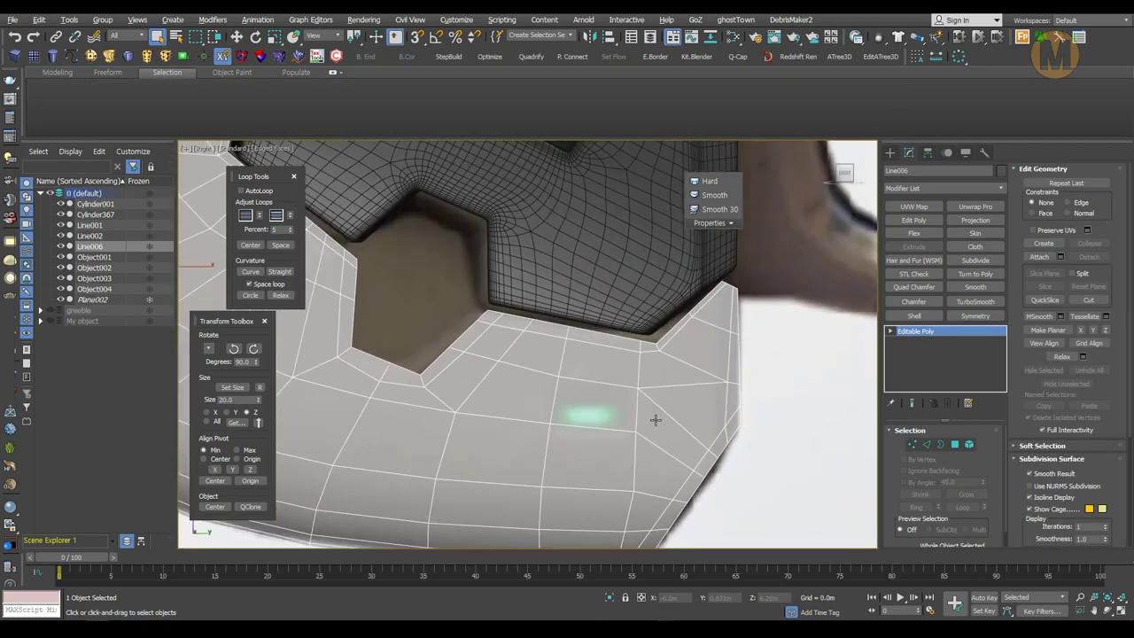
- Move the panel's selected vertices into place in vertex mode
scroll(555, 412, up, 2)
key(1)
key(w)
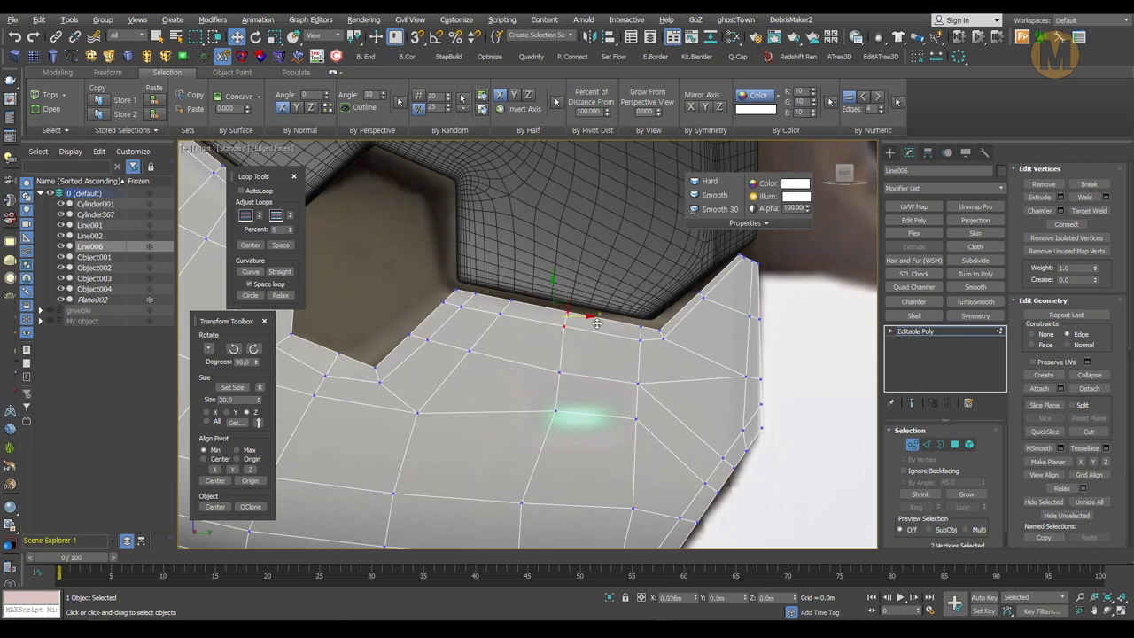
scroll(685, 374, down, 3)
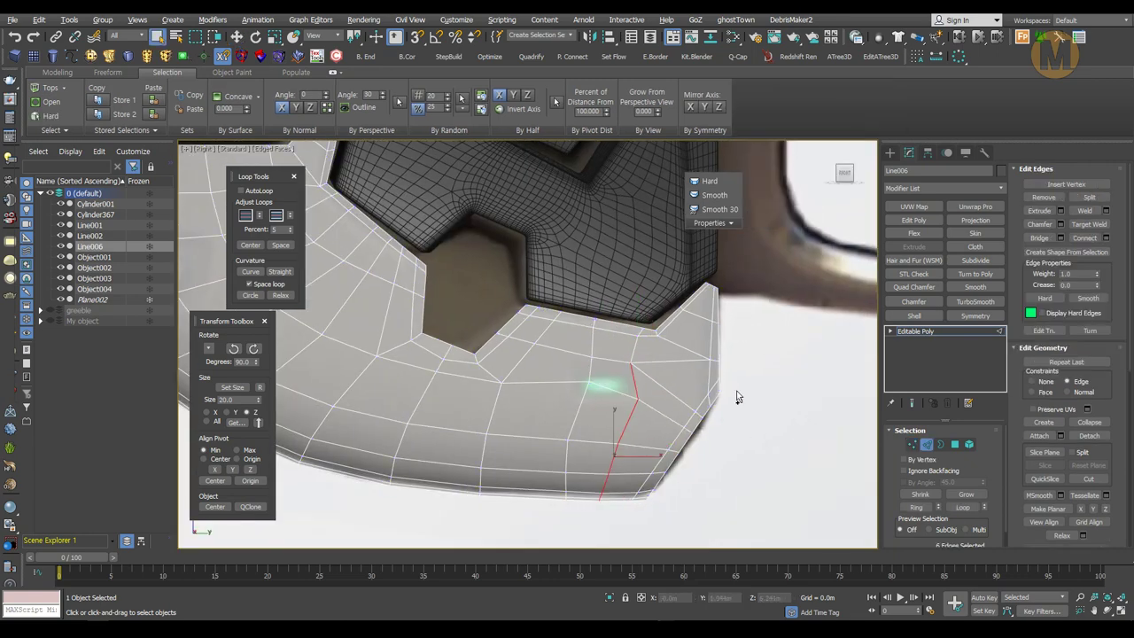
key(1)
key(w)
scroll(650, 384, up, 3)
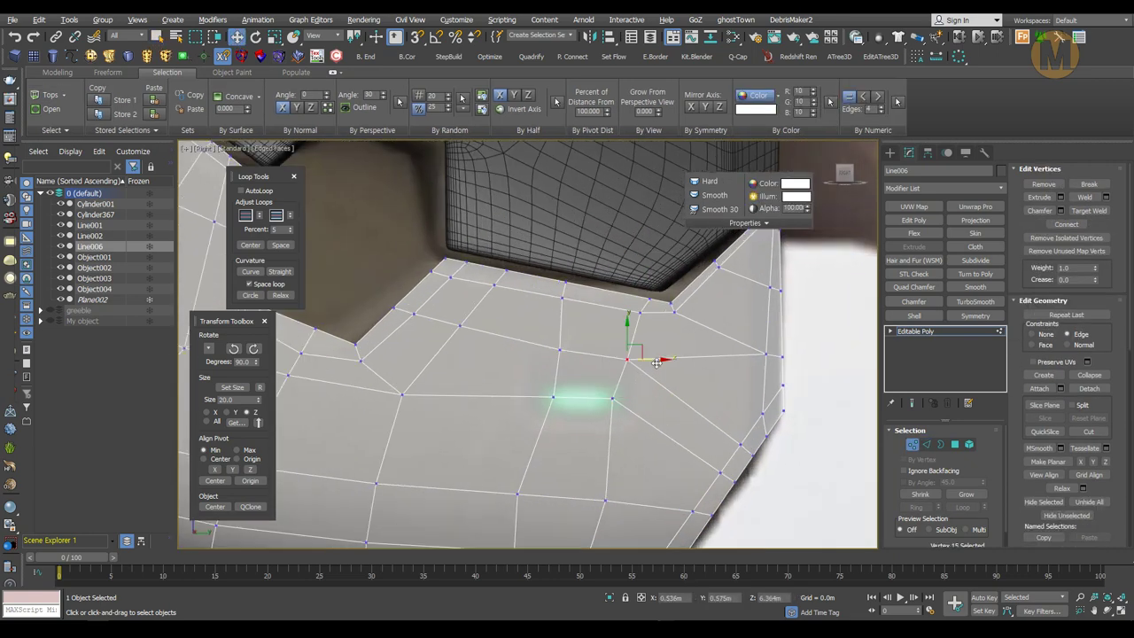
- Cut a small rectangular slot outline into the curved panel and select its edges
key(alt+c)
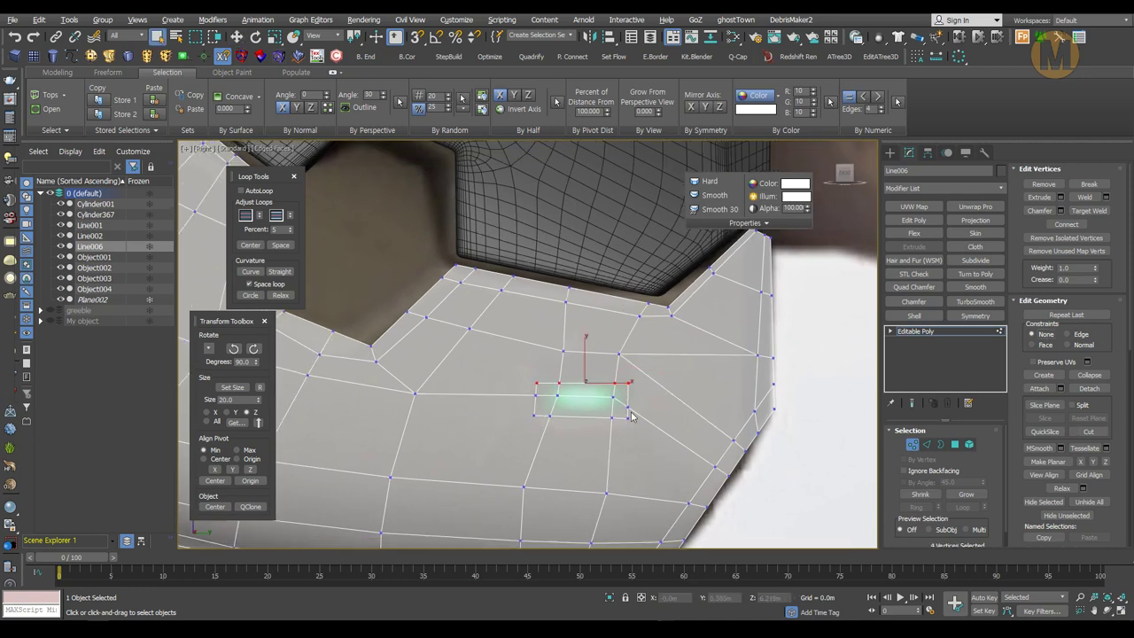
key(2)
alt+middle_drag(545, 453, 646, 393)
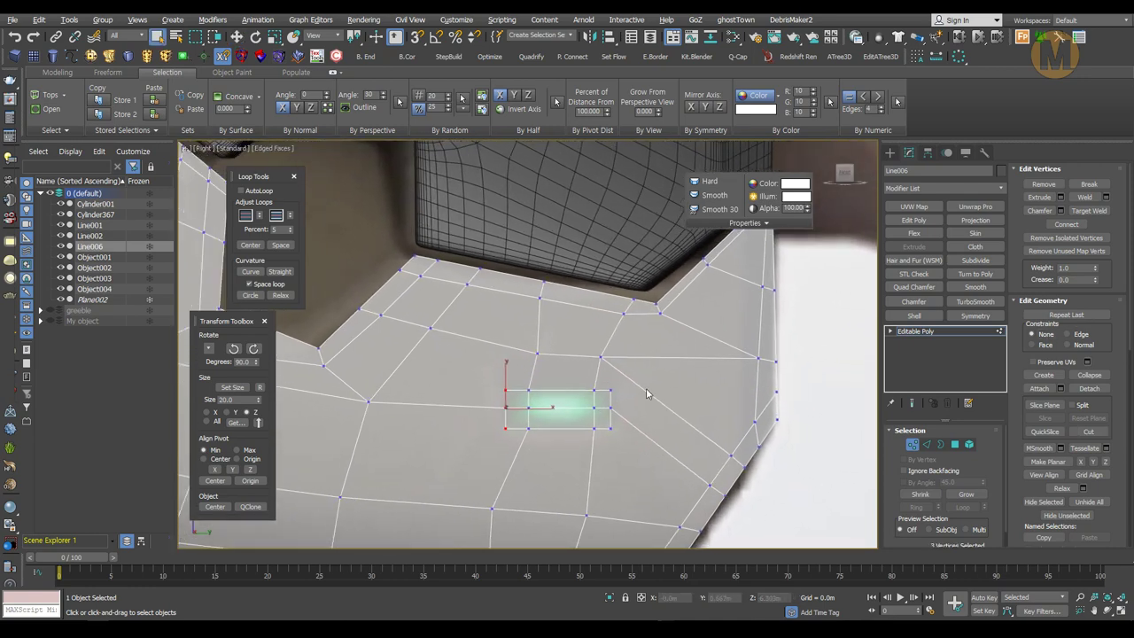
scroll(573, 394, up, 2)
scroll(573, 395, down, 3)
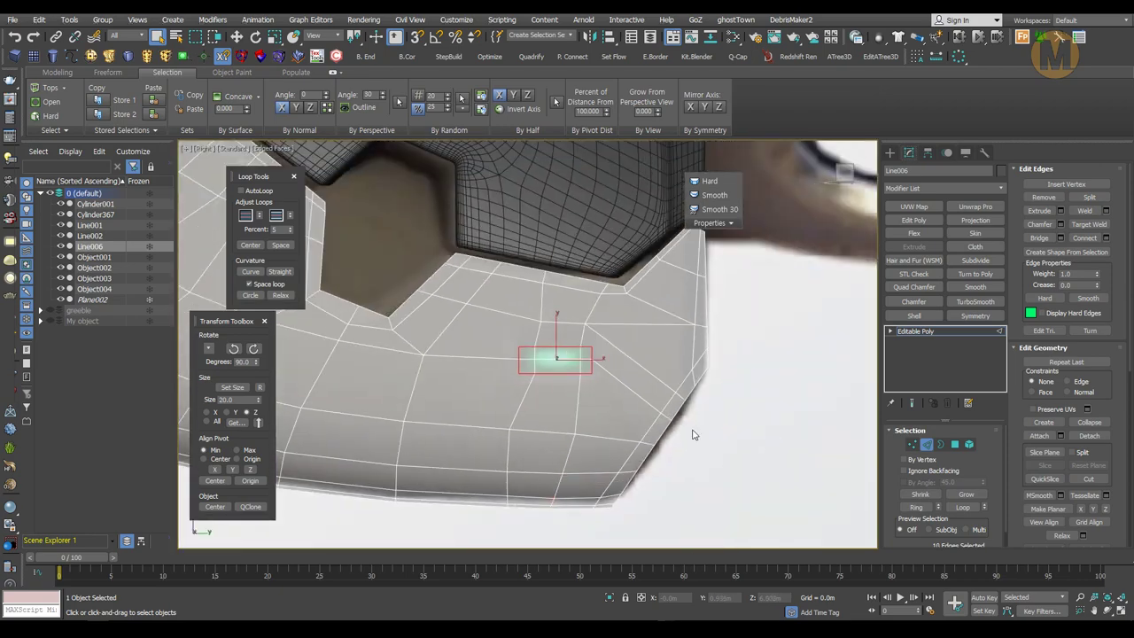
alt+middle_drag(572, 394, 623, 395)
scroll(442, 299, up, 3)
mouse_move(442, 299)
alt+middle_down()
mouse_move(552, 390)
mouse_move(944, 441)
alt+middle_up()
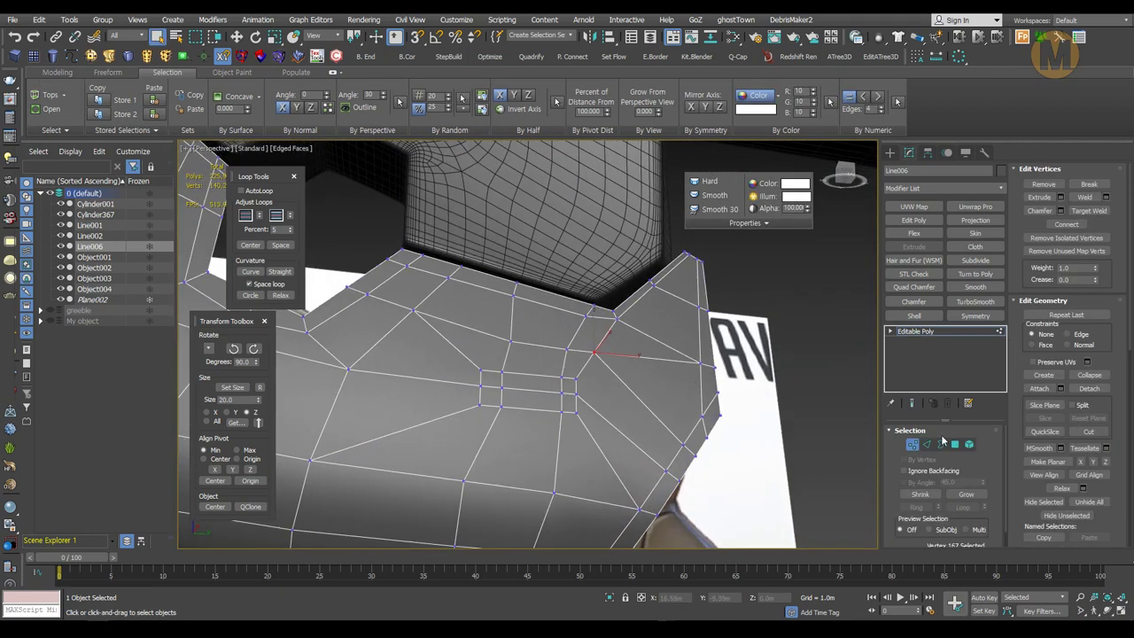
mouse_move(582, 396)
alt+middle_down()
mouse_move(582, 469)
mouse_move(625, 352)
alt+middle_up()
click(602, 413)
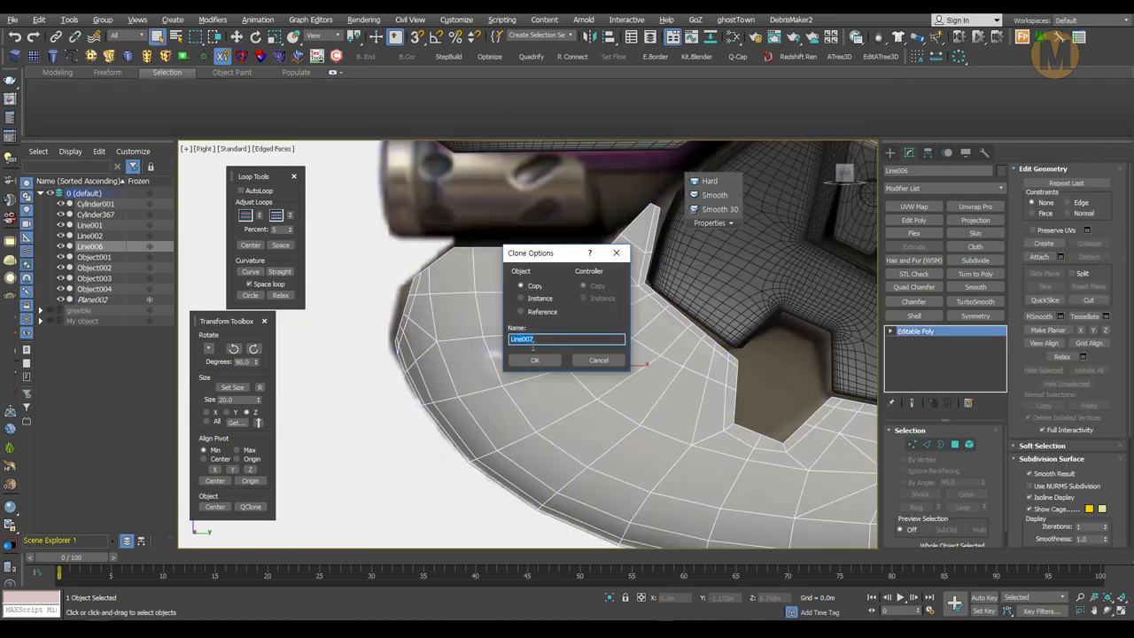
- Close the Clone Options dialog and return to vertex editing on Line006
click(534, 360)
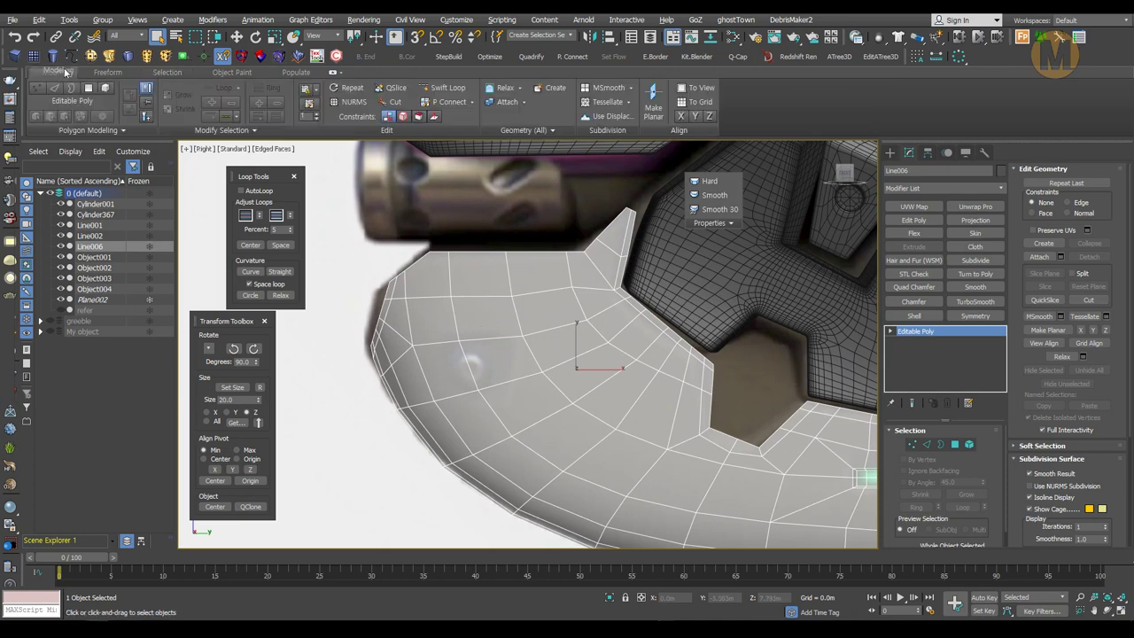
key(q)
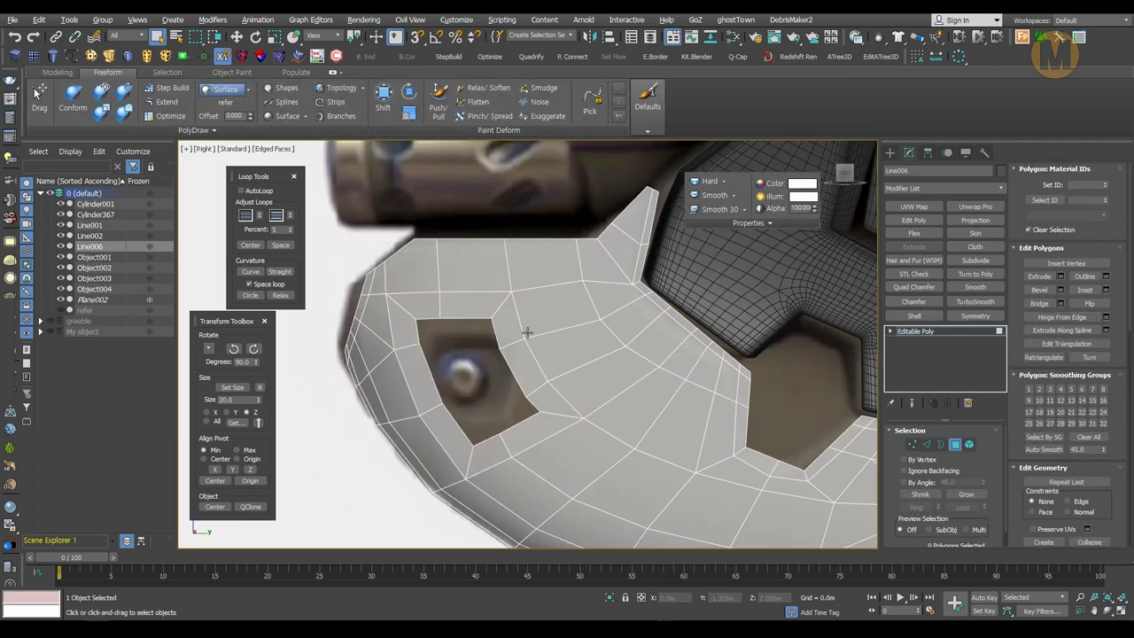
key(1)
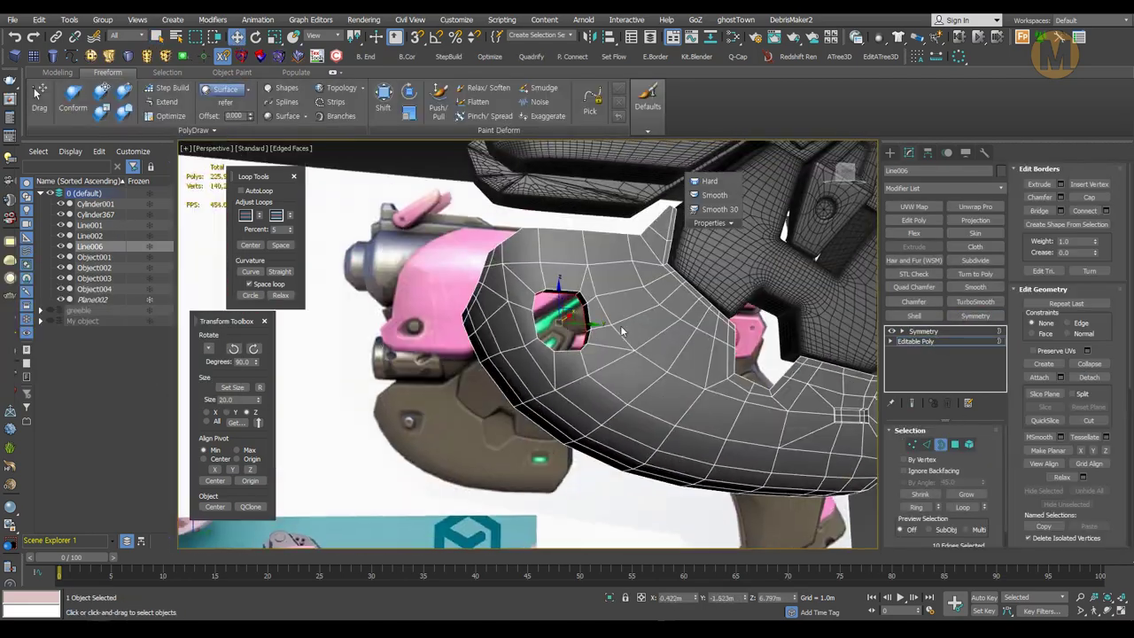
- Isolate Line006 from the rest of the scene
alt+middle_drag(623, 331, 529, 295)
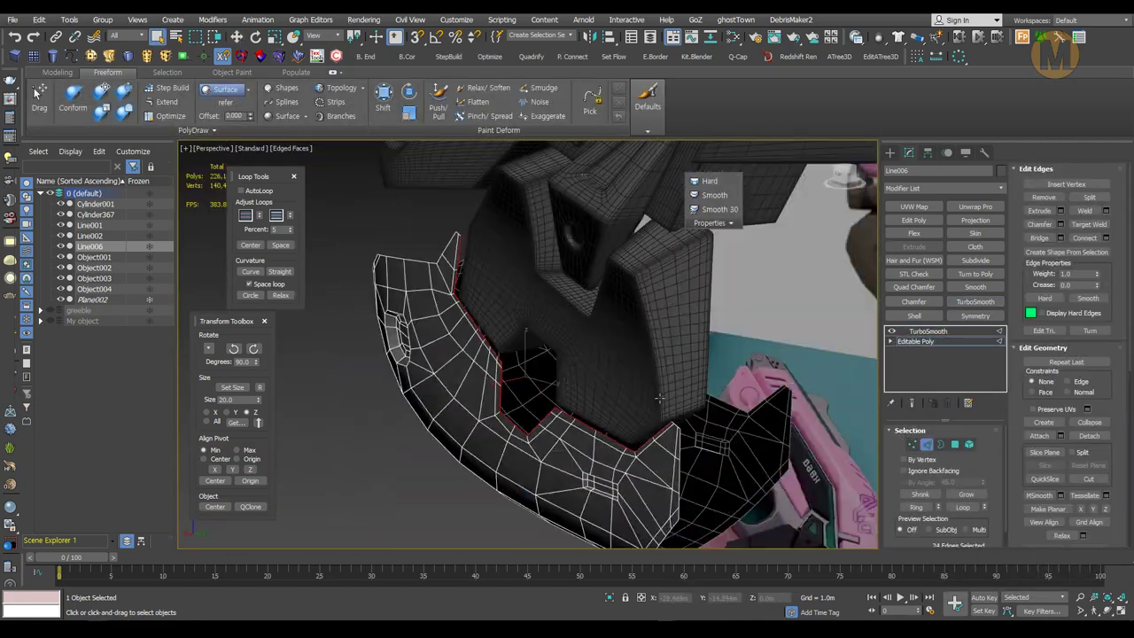
key(alt+q)
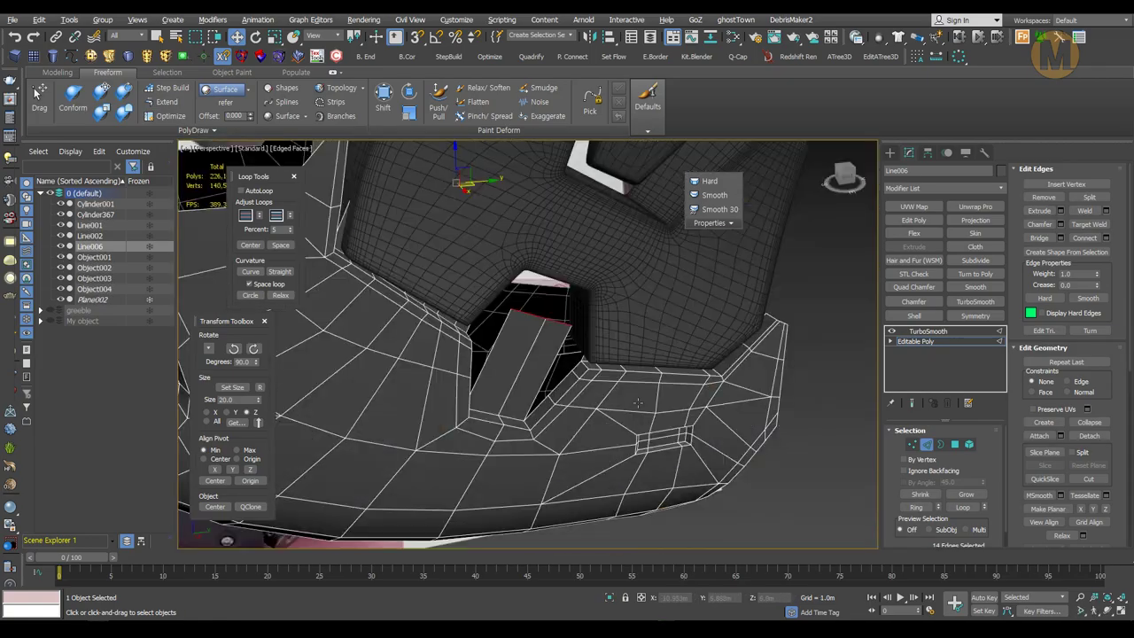
key(p)
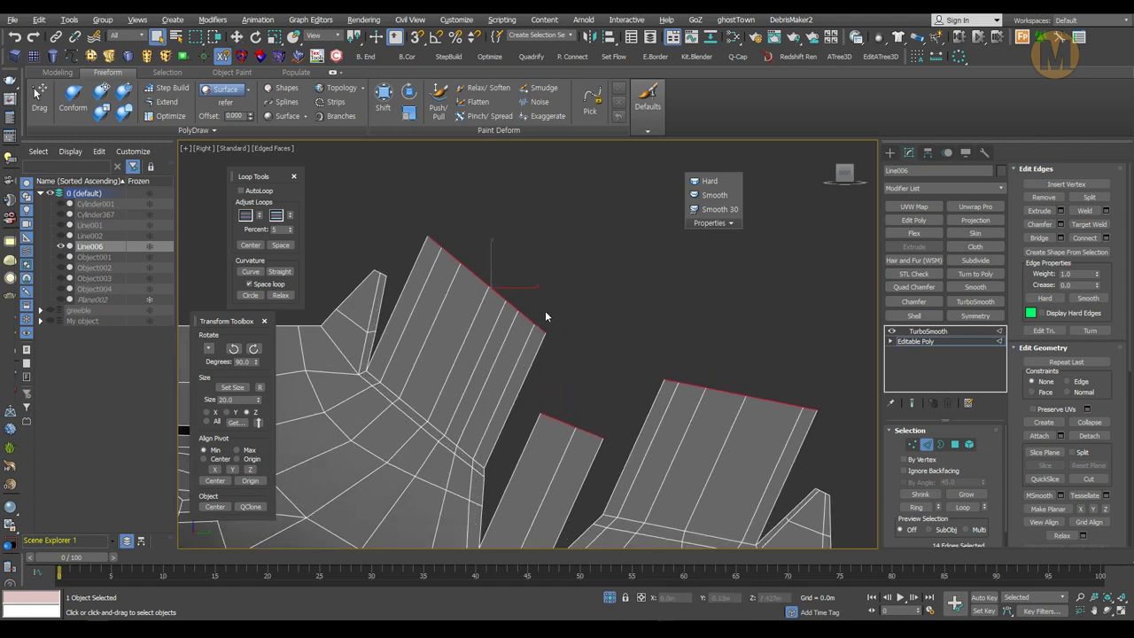
scroll(545, 316, down, 3)
- Review the extruded fin faces and convert the top edge selection to its polygons
key(4)
key(2)
key(4)
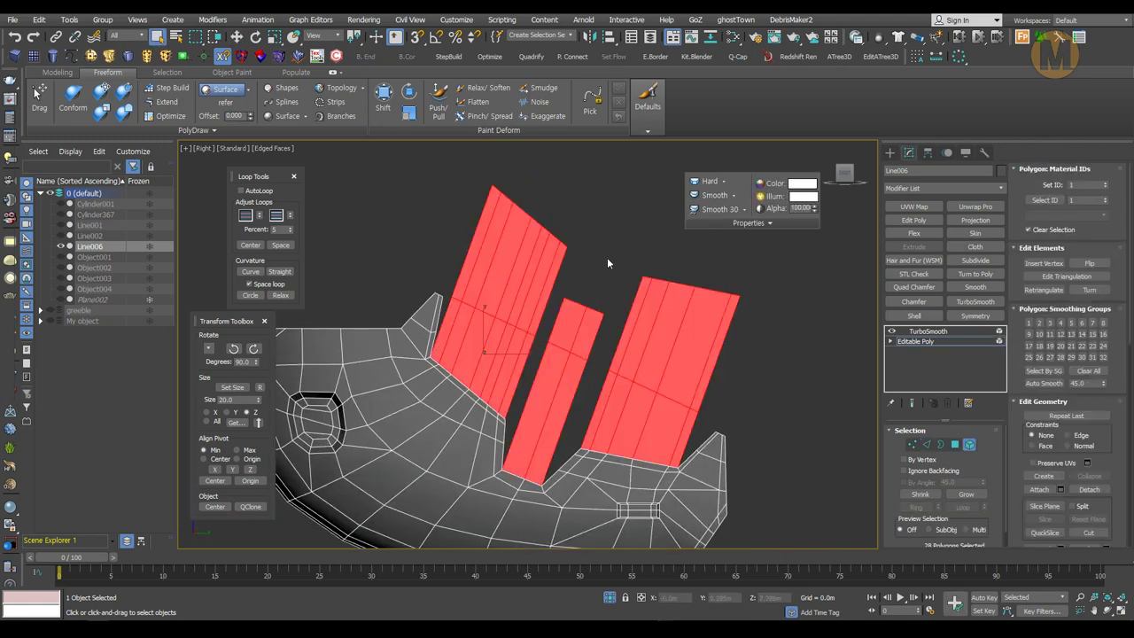
click(607, 263)
key(p)
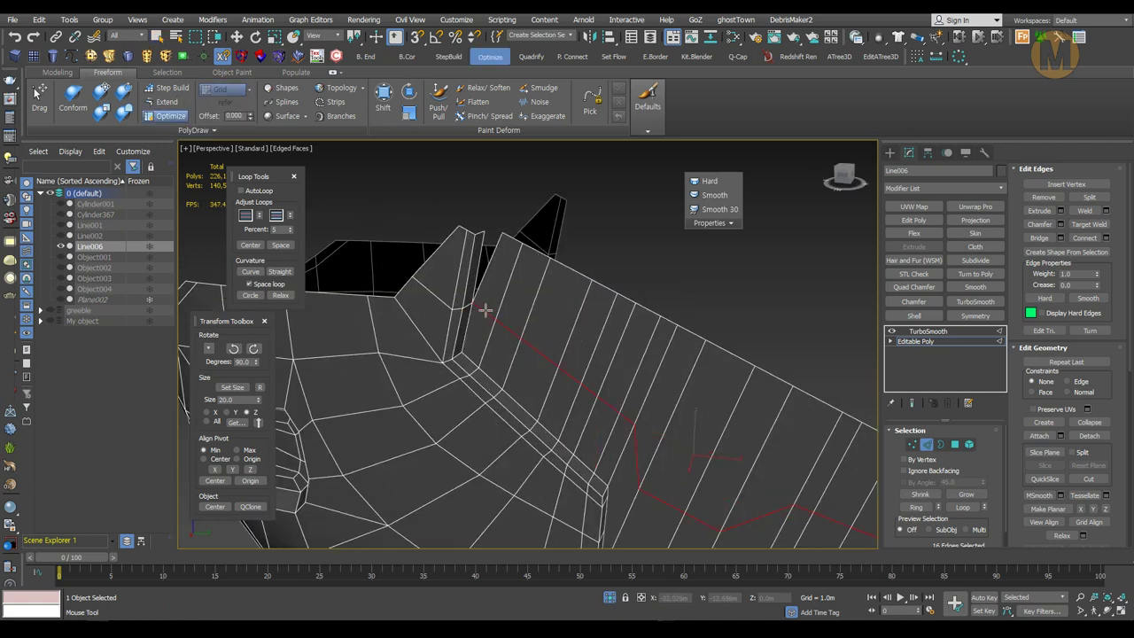
mouse_move(749, 391)
alt+middle_down()
mouse_move(620, 354)
mouse_move(575, 372)
alt+middle_up()
ctrl+click(954, 444)
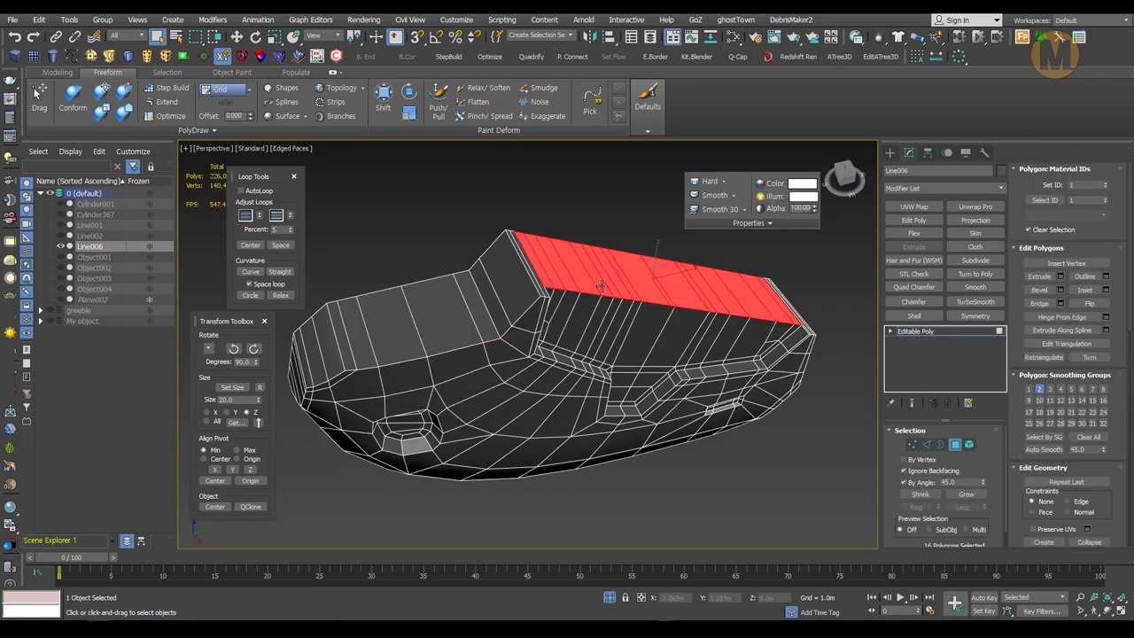
- Cut new edges into the lip corner to clean up its topology
mouse_move(600, 285)
alt+middle_down()
mouse_move(443, 324)
mouse_move(535, 383)
mouse_move(496, 354)
alt+middle_up()
key(1)
scroll(497, 354, up, 3)
scroll(514, 334, down, 3)
mouse_move(455, 322)
alt+middle_down()
mouse_move(514, 334)
mouse_move(496, 354)
mouse_move(493, 392)
alt+middle_up()
scroll(443, 292, up, 3)
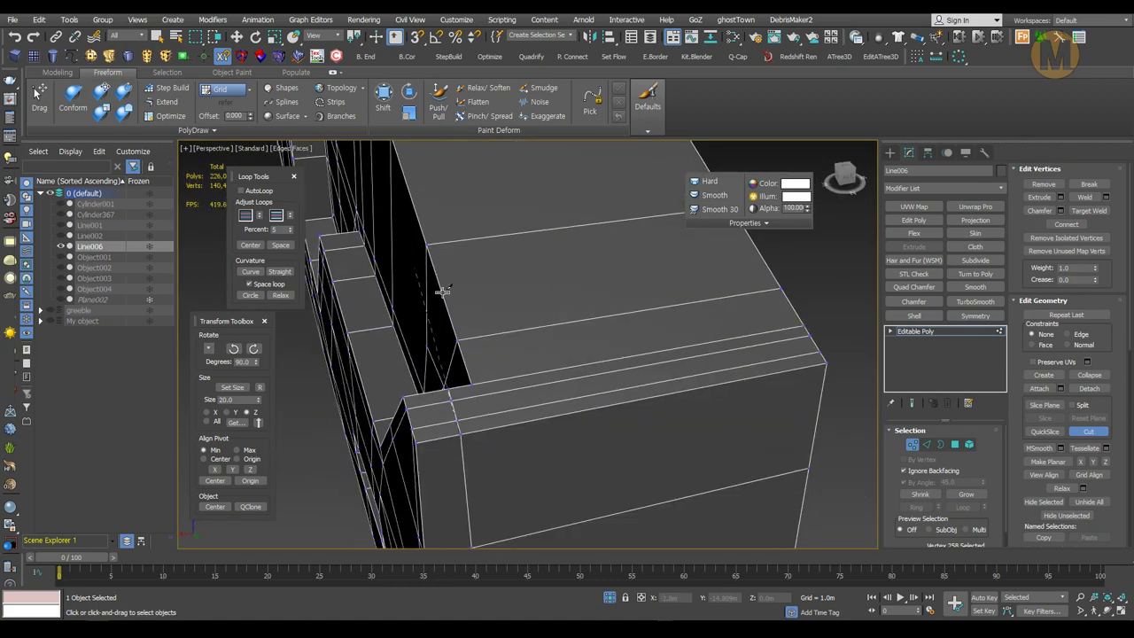
right_click(443, 292)
mouse_move(443, 292)
alt+middle_down()
mouse_move(526, 328)
mouse_move(546, 324)
mouse_move(483, 347)
alt+middle_up()
right_click(542, 317)
scroll(547, 324, up, 3)
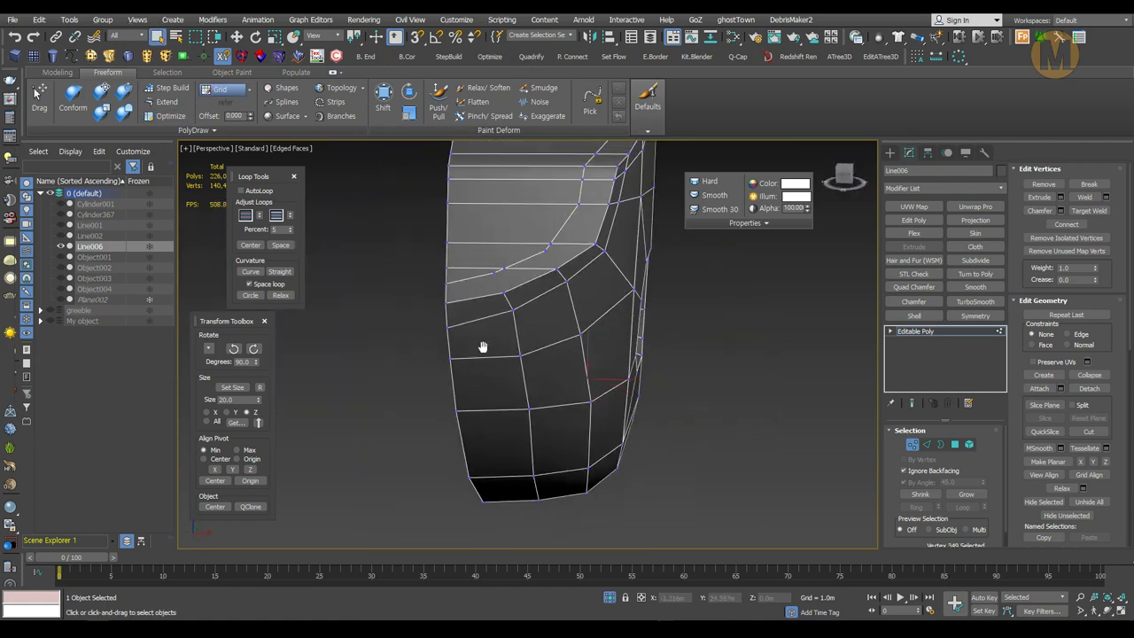
alt+middle_drag(575, 290, 583, 318)
right_click(578, 303)
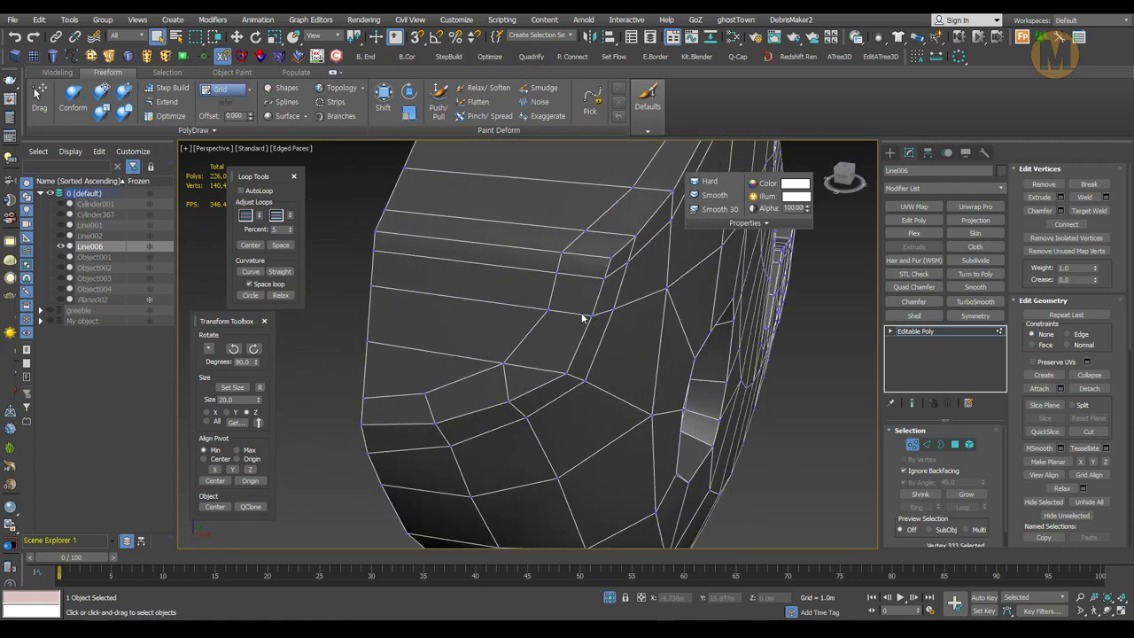
click(533, 59)
- Weld the nearby vertices at the lip's chamfered corner together
key(2)
mouse_move(567, 337)
alt+middle_down()
mouse_move(644, 339)
mouse_move(531, 355)
alt+middle_up()
key(1)
scroll(517, 375, up, 3)
scroll(461, 395, up, 2)
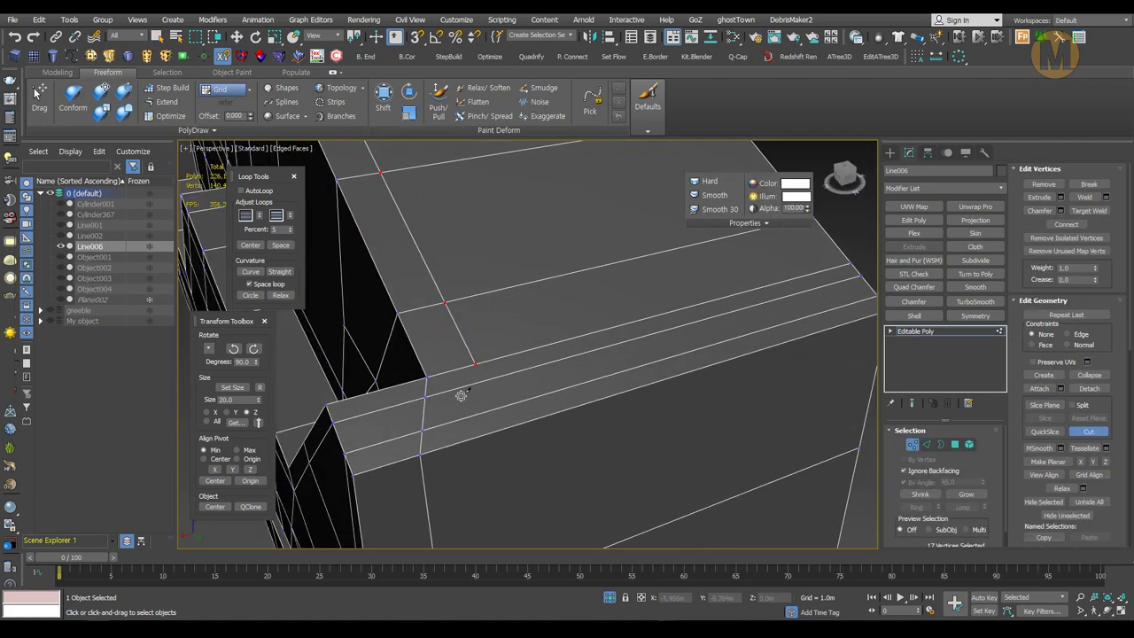
scroll(568, 357, down, 2)
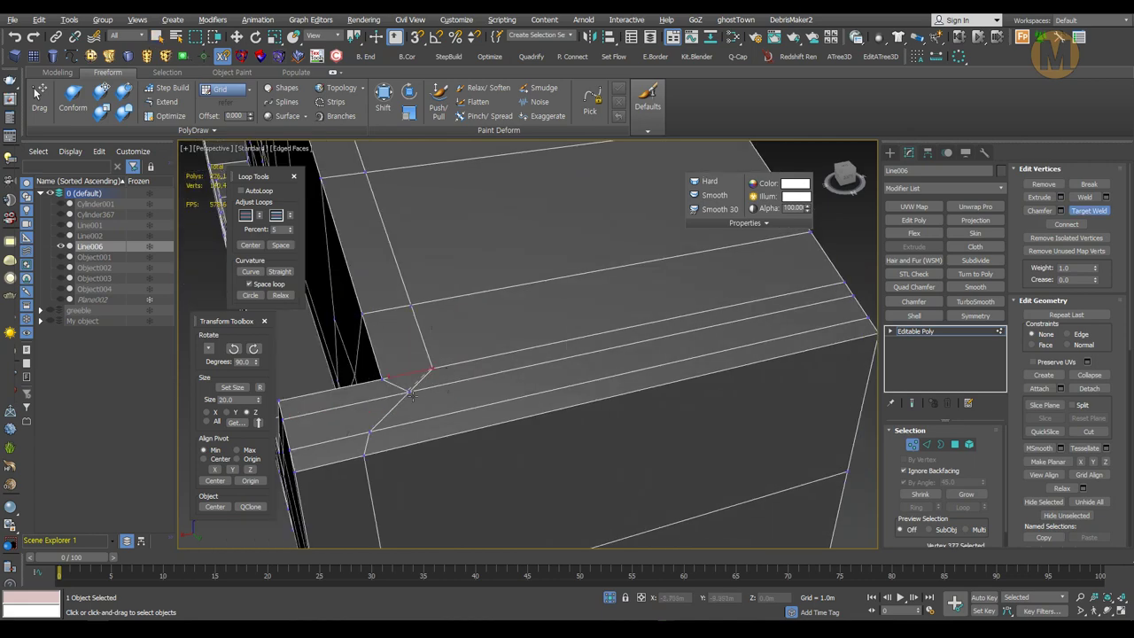
mouse_move(568, 357)
alt+middle_down()
mouse_move(471, 405)
mouse_move(676, 352)
alt+middle_up()
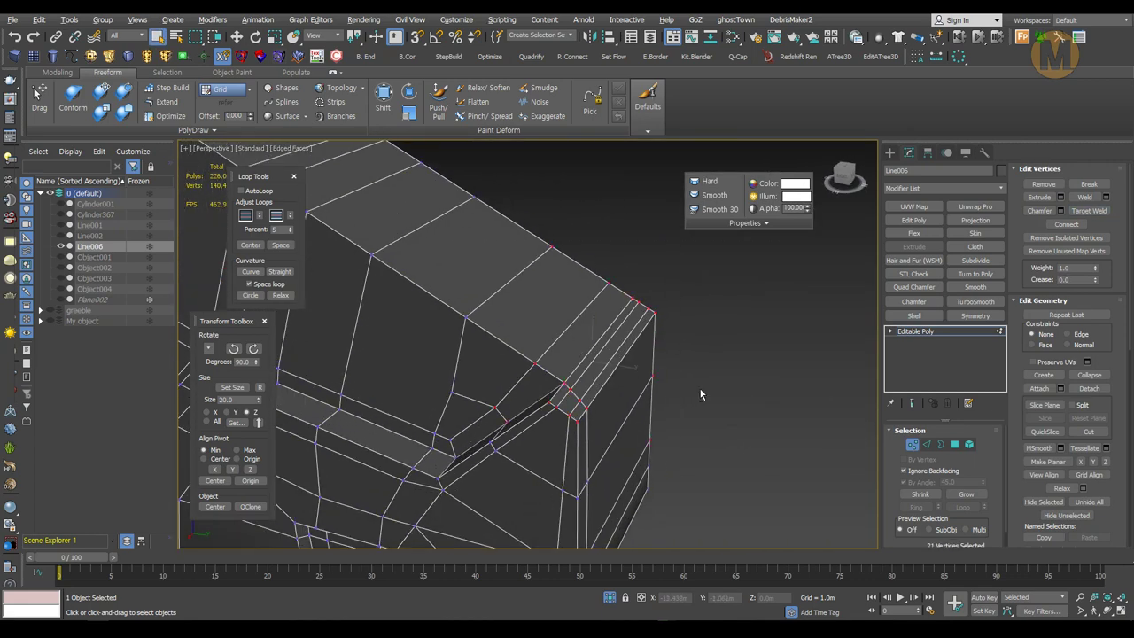
mouse_move(581, 419)
alt+middle_down()
mouse_move(531, 373)
mouse_move(505, 319)
alt+middle_up()
scroll(505, 313, down, 4)
click(427, 288)
scroll(633, 404, up, 4)
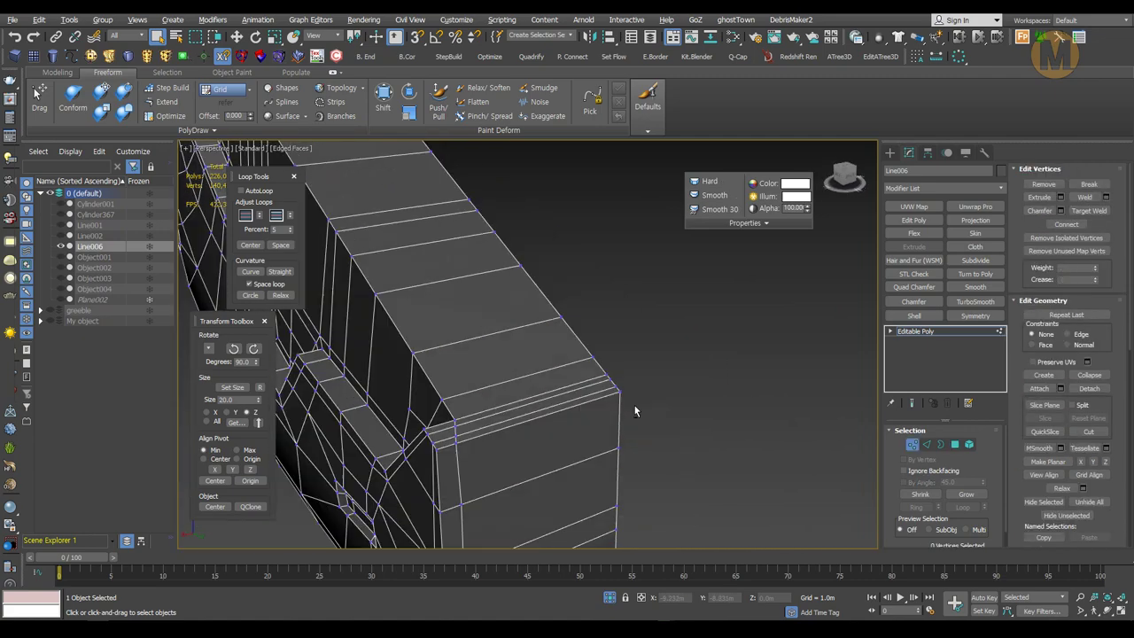
mouse_move(633, 404)
alt+middle_down()
mouse_move(448, 390)
mouse_move(525, 391)
mouse_move(516, 453)
mouse_move(661, 385)
mouse_move(611, 314)
mouse_move(505, 270)
alt+middle_up()
- Select the lip corner's edge loop, then add Smooth and Quad Chamfer (0.16) modifiers
key(2)
double_click(524, 391)
scroll(525, 390, up, 4)
scroll(611, 315, down, 5)
key(2)
click(975, 287)
click(913, 287)
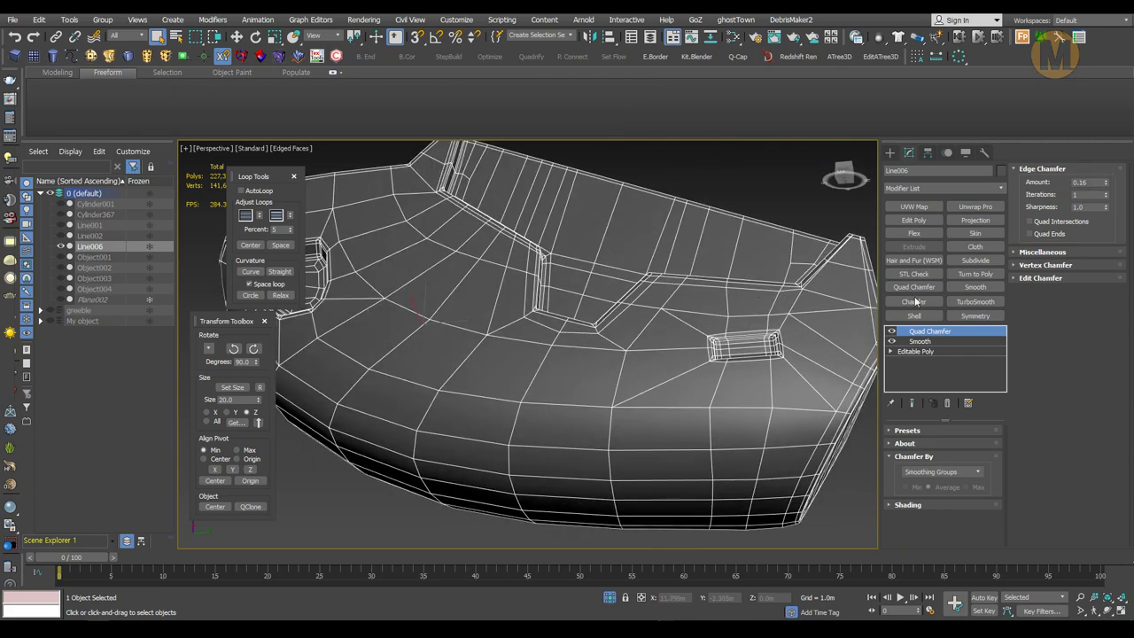
- Add TurboSmooth to the panel and unhide the other scene objects
click(974, 301)
key(alt+q)
key(w)
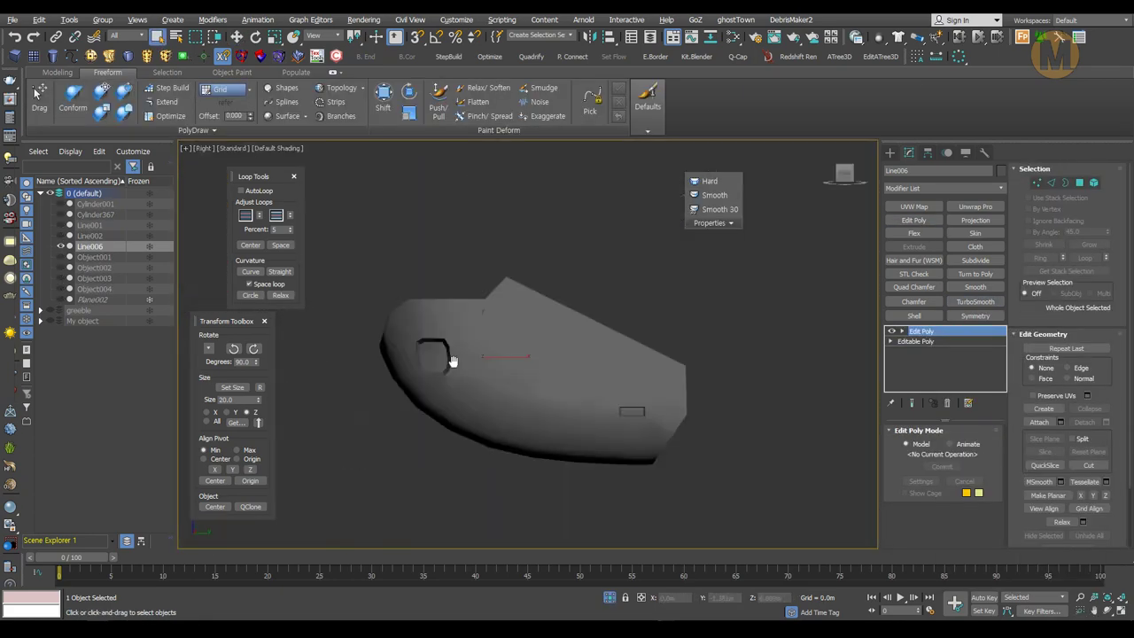
key(alt+w)
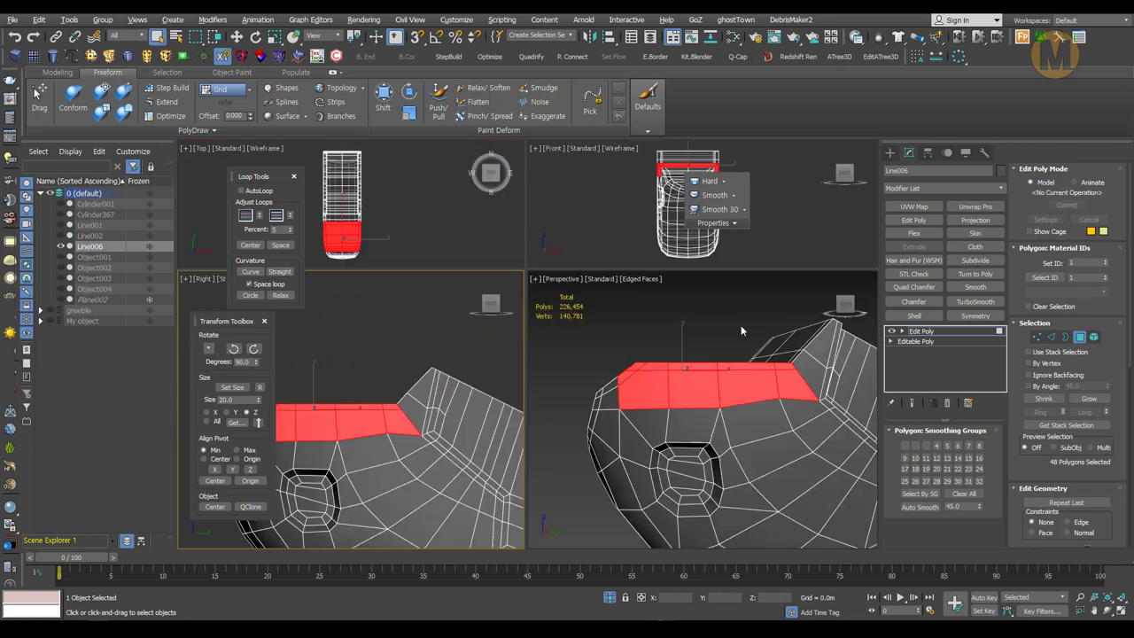
key(alt+w)
- Inspect the panel's edges, toggling between smooth shading and edged-faces display
key(2)
key(w)
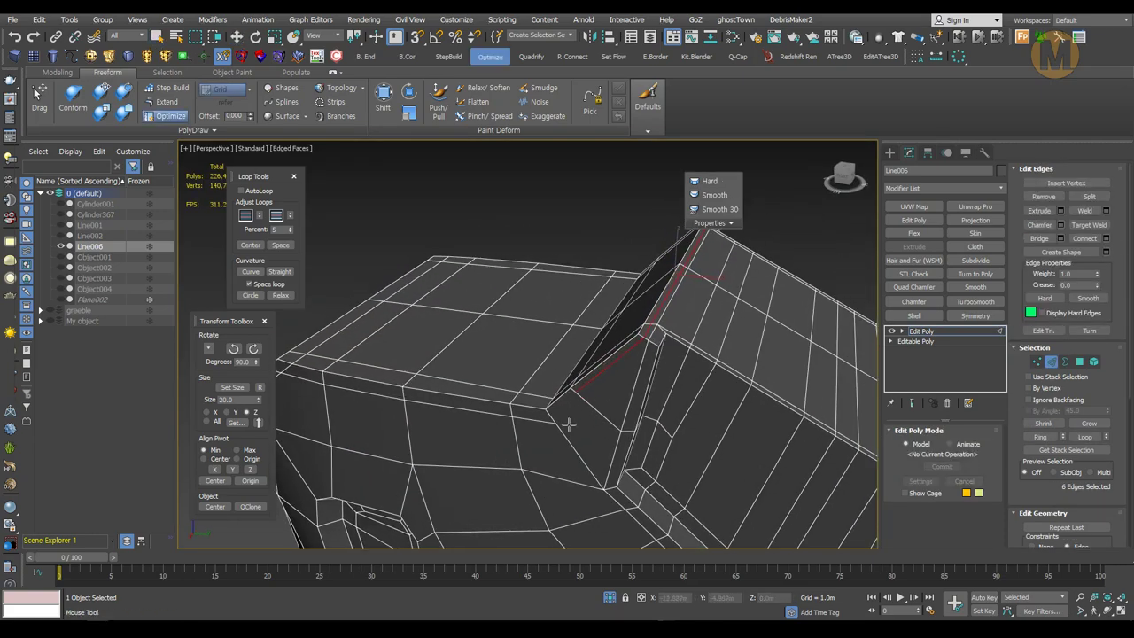
mouse_move(567, 424)
alt+middle_down()
mouse_move(594, 301)
mouse_move(577, 343)
alt+middle_up()
scroll(594, 301, up, 5)
scroll(640, 352, down, 5)
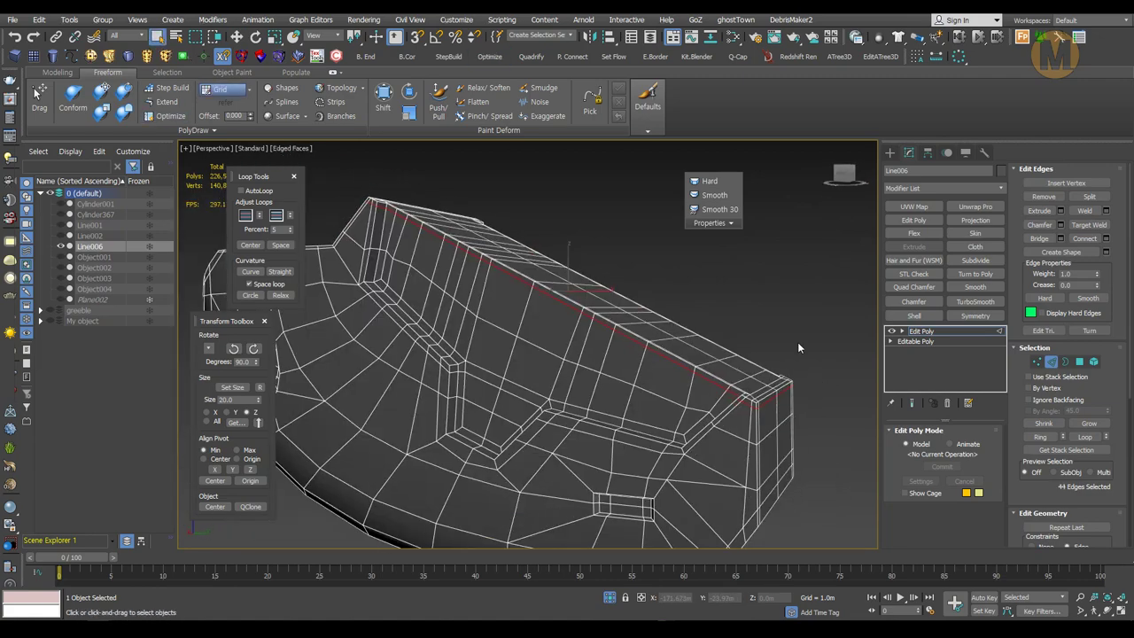
key(F4)
scroll(626, 367, up, 3)
key(F4)
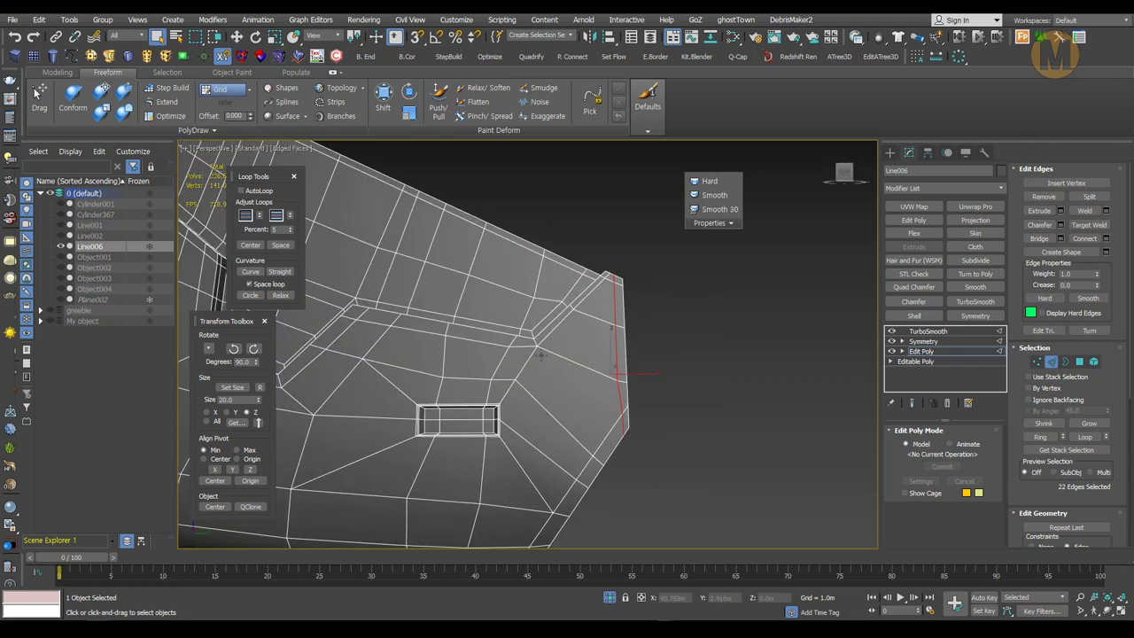
scroll(1099, 391, down, 3)
alt+middle_drag(691, 416, 702, 384)
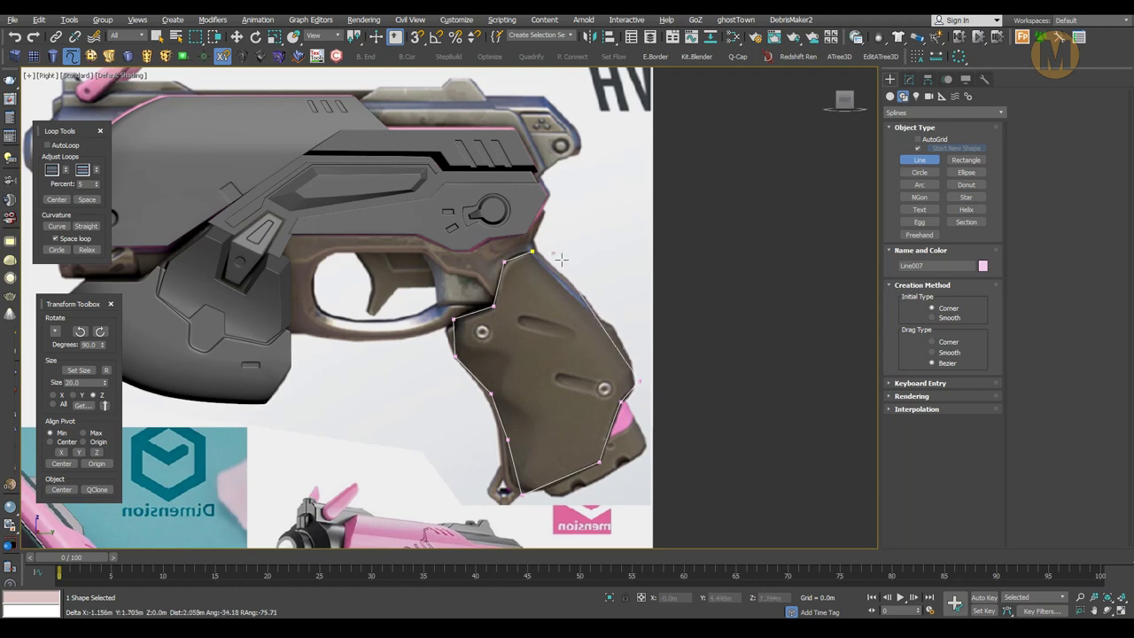
- Close the grip outline spline into a shape and show all four viewports
click(548, 351)
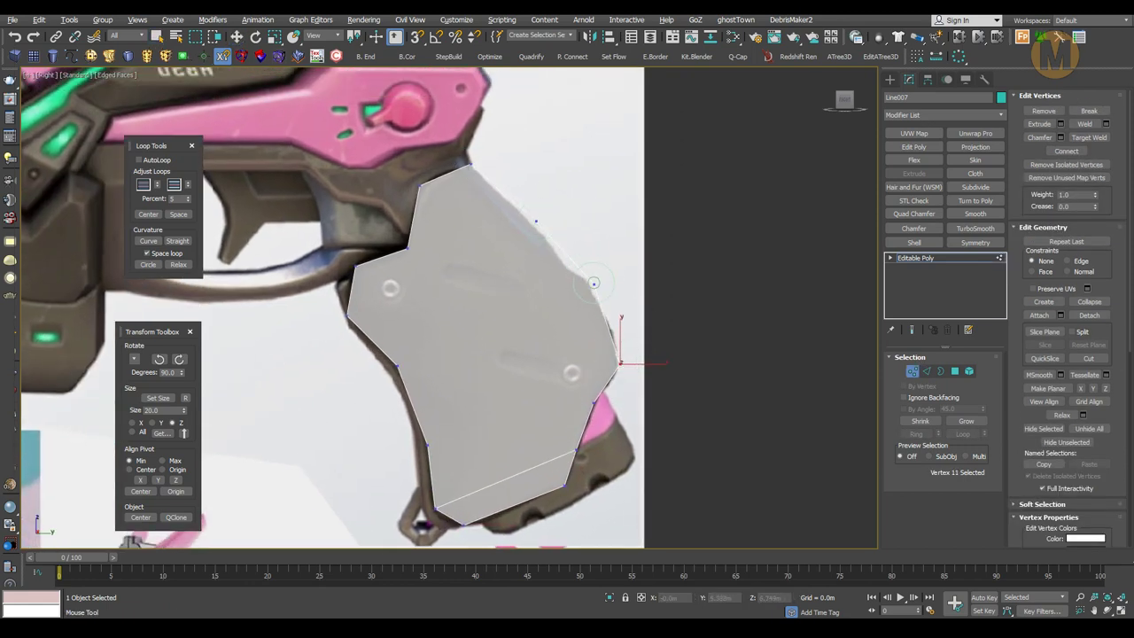
scroll(631, 359, down, 4)
key(alt+w)
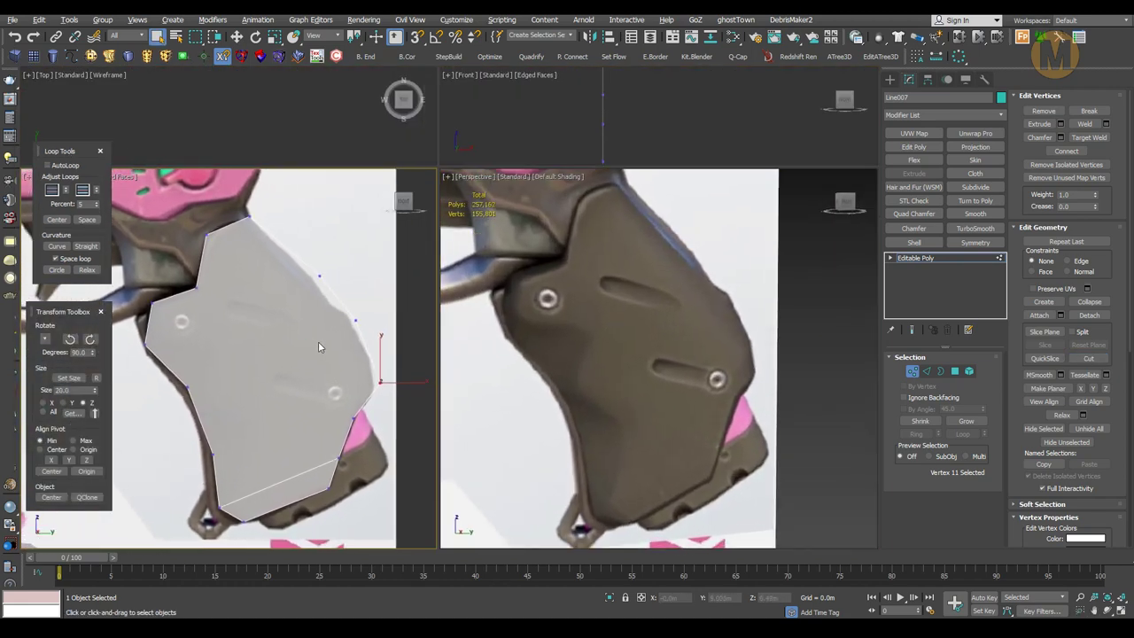
- Cut new edges across the grip plate, then maximize the Perspective view
key(alt+c)
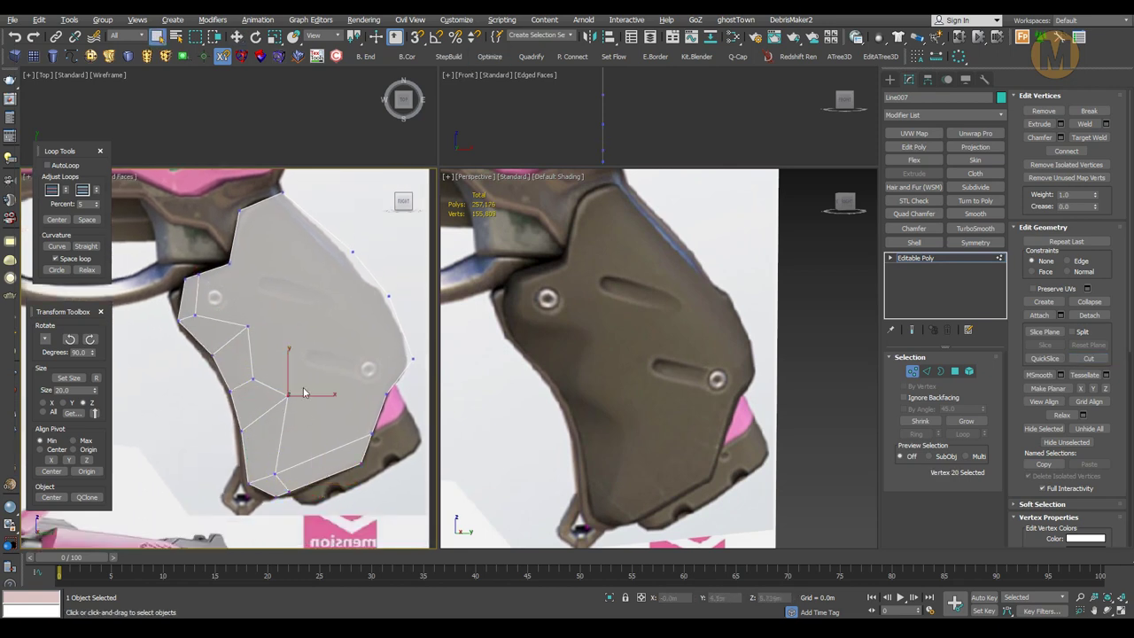
key(alt+c)
middle_drag(383, 381, 336, 382)
key(alt+c)
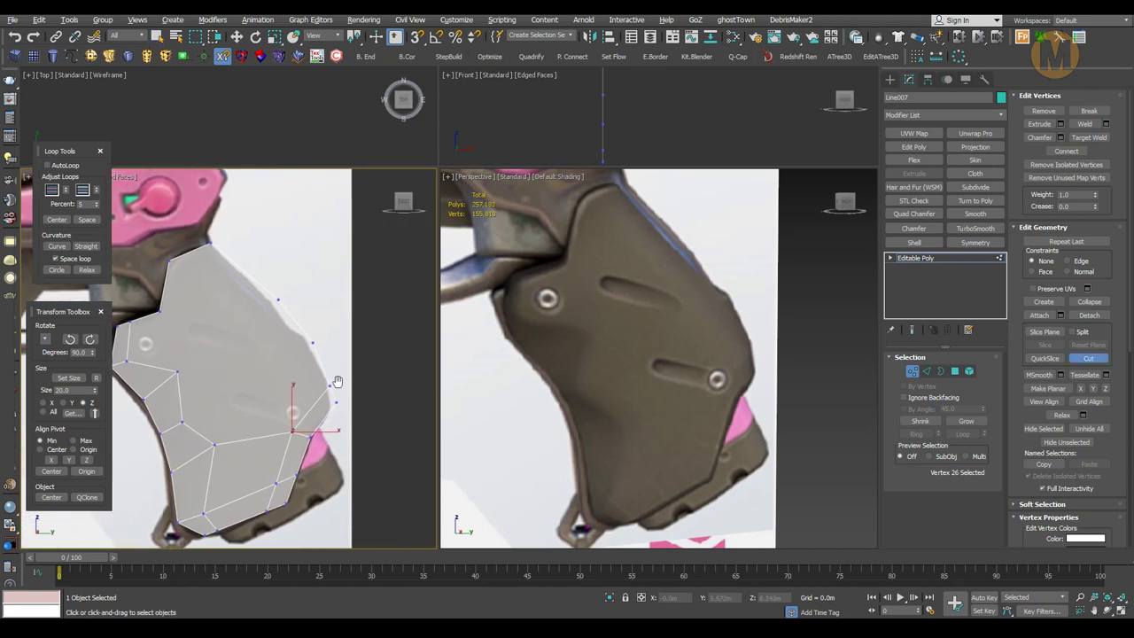
alt+middle_drag(256, 315, 233, 319)
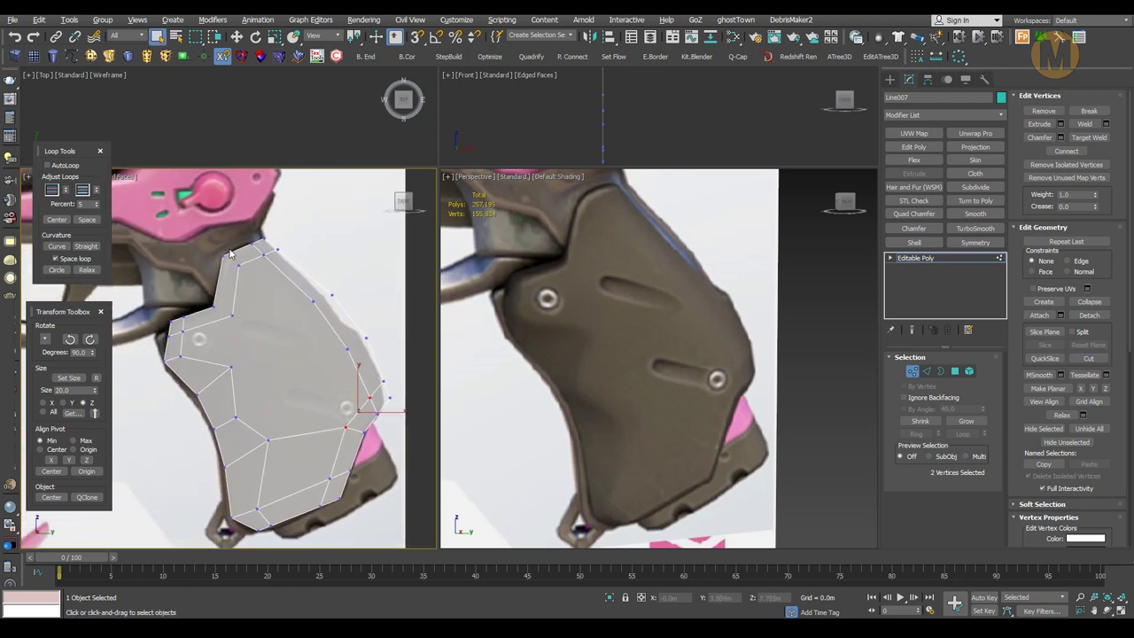
mouse_move(230, 253)
alt+middle_down()
mouse_move(339, 328)
mouse_move(283, 357)
alt+middle_up()
key(q)
mouse_move(305, 409)
alt+middle_down()
mouse_move(256, 321)
mouse_move(304, 372)
alt+middle_up()
key(q)
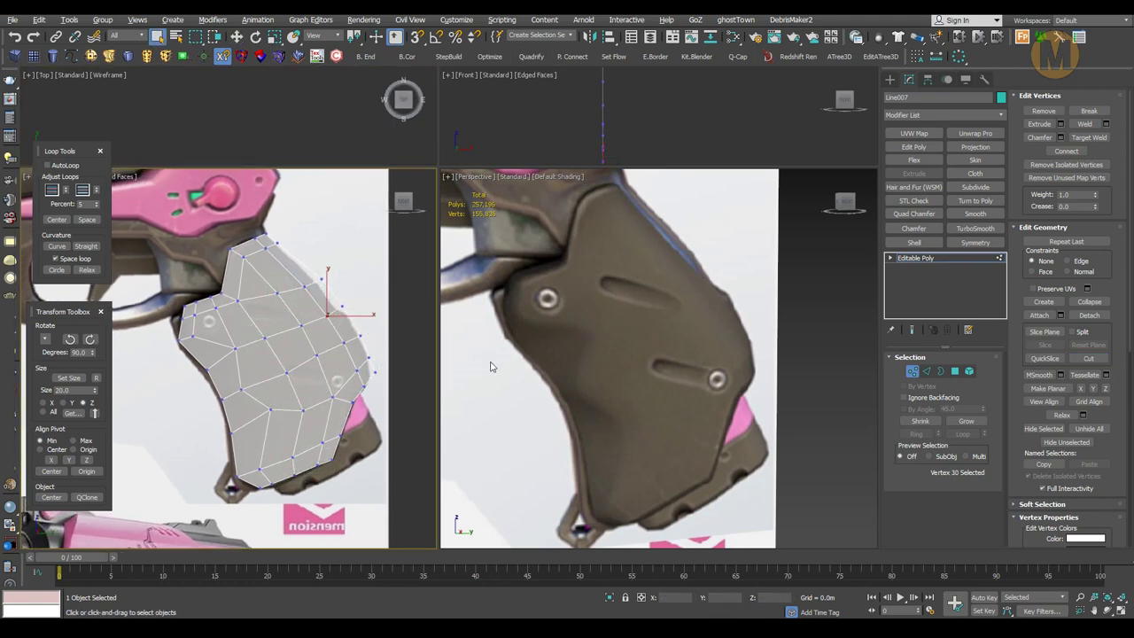
key(alt+w)
scroll(537, 367, up, 4)
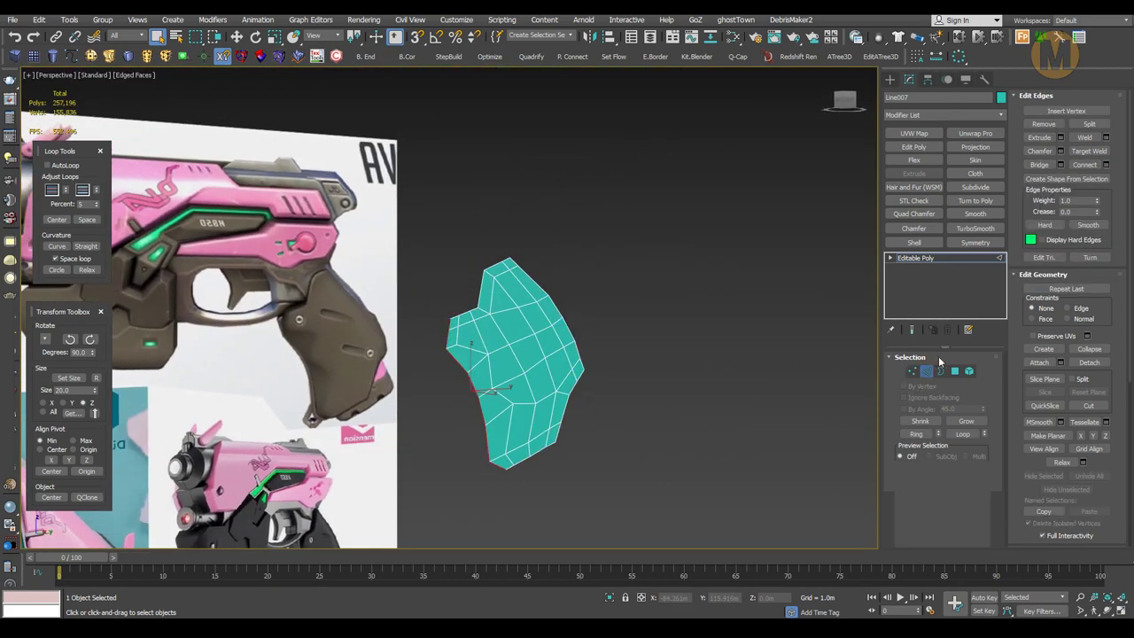
- Select the whole grip panel and isolate it to check its shape against the reference
alt+middle_drag(567, 363, 608, 366)
key(5)
key(ctrl+a)
key(w)
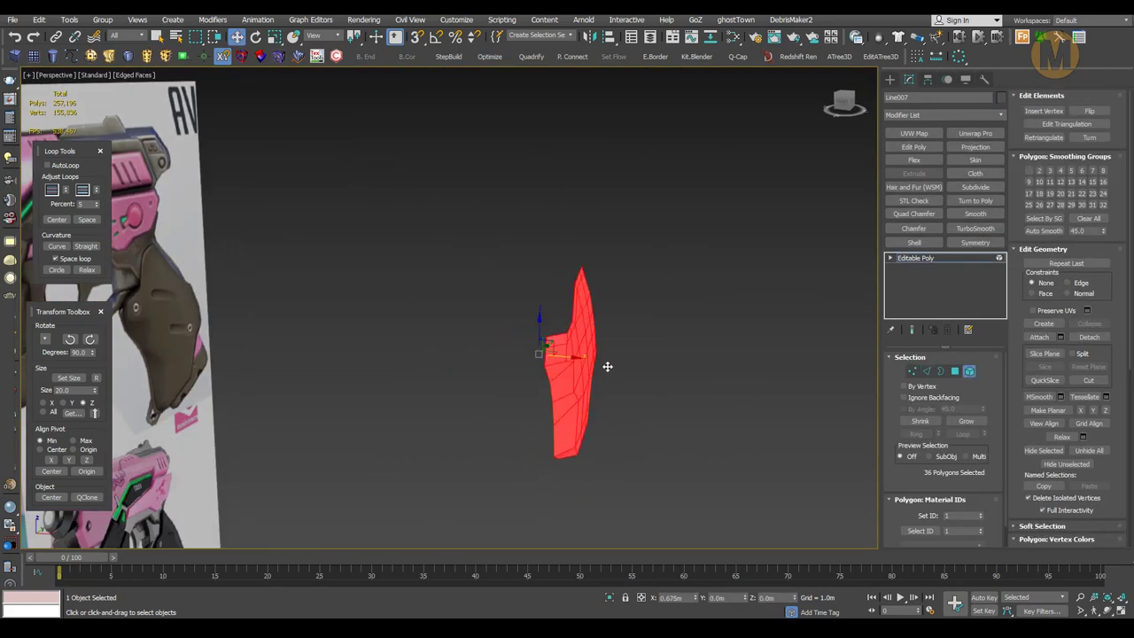
click(975, 242)
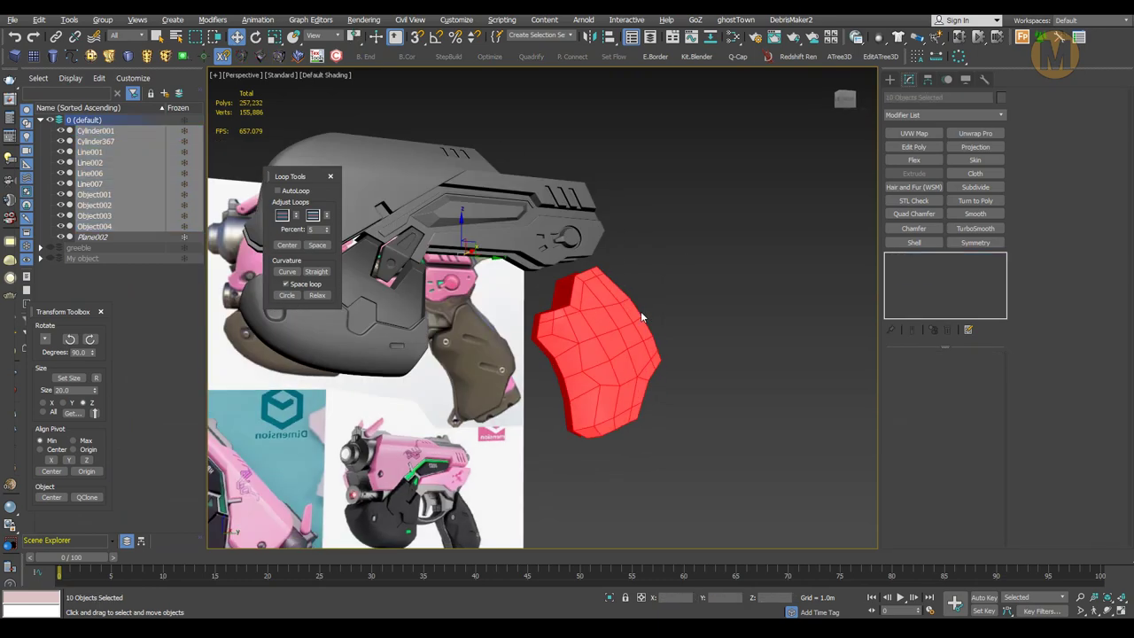
alt+middle_drag(640, 311, 438, 317)
key(ctrl+z)
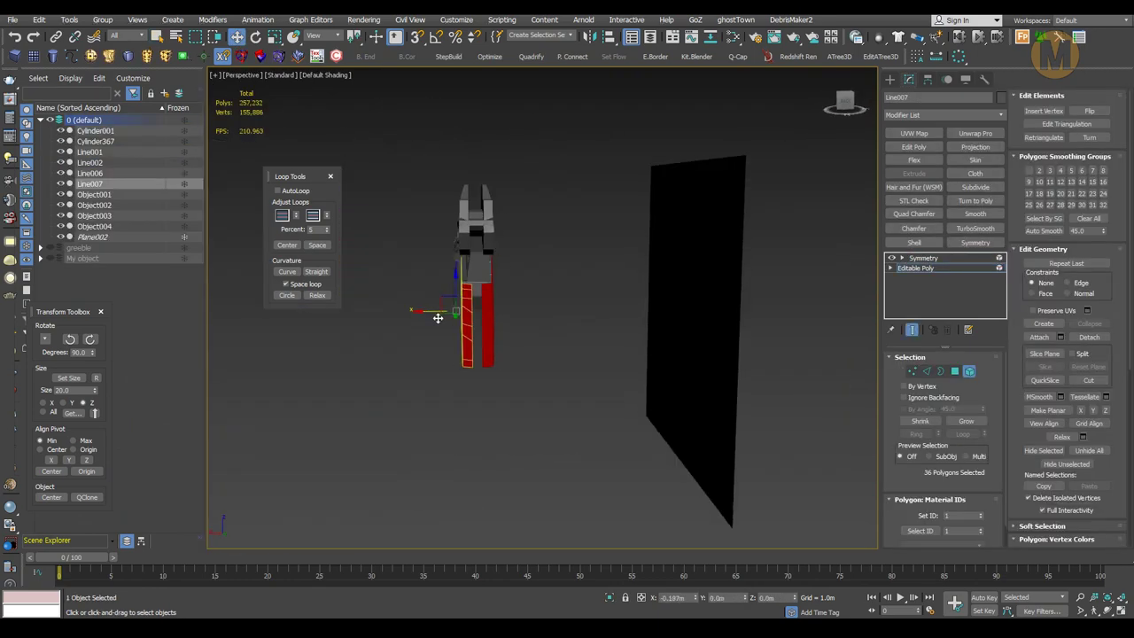
key(q)
key(alt+q)
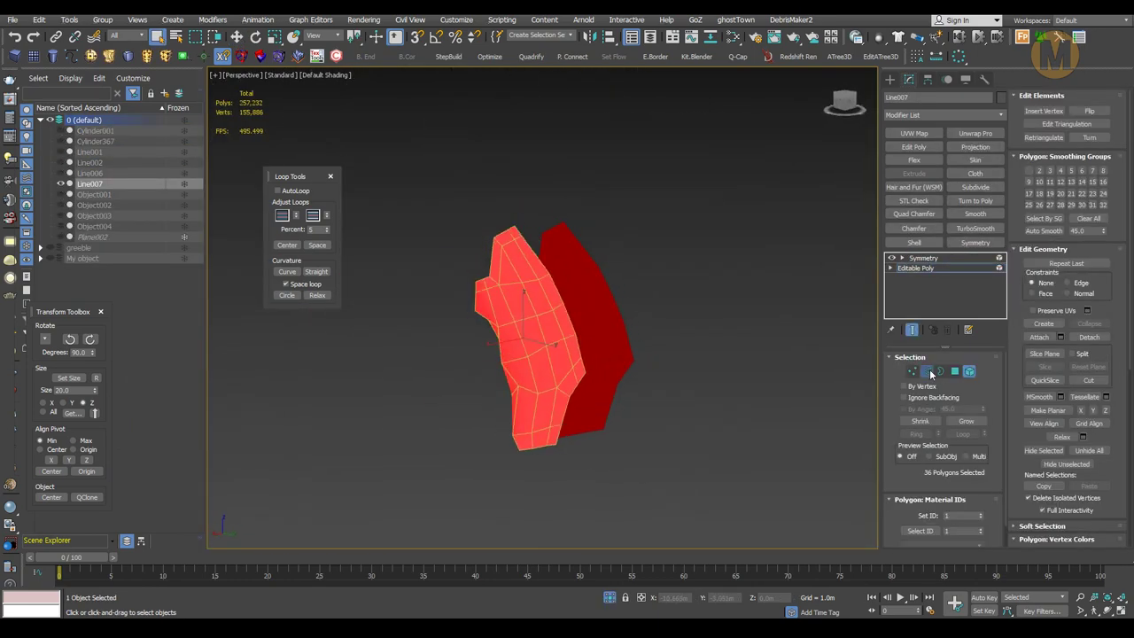
key(alt+q)
- Adjust the Symmetry modifier's vertices and border edges along the grip panel
click(923, 258)
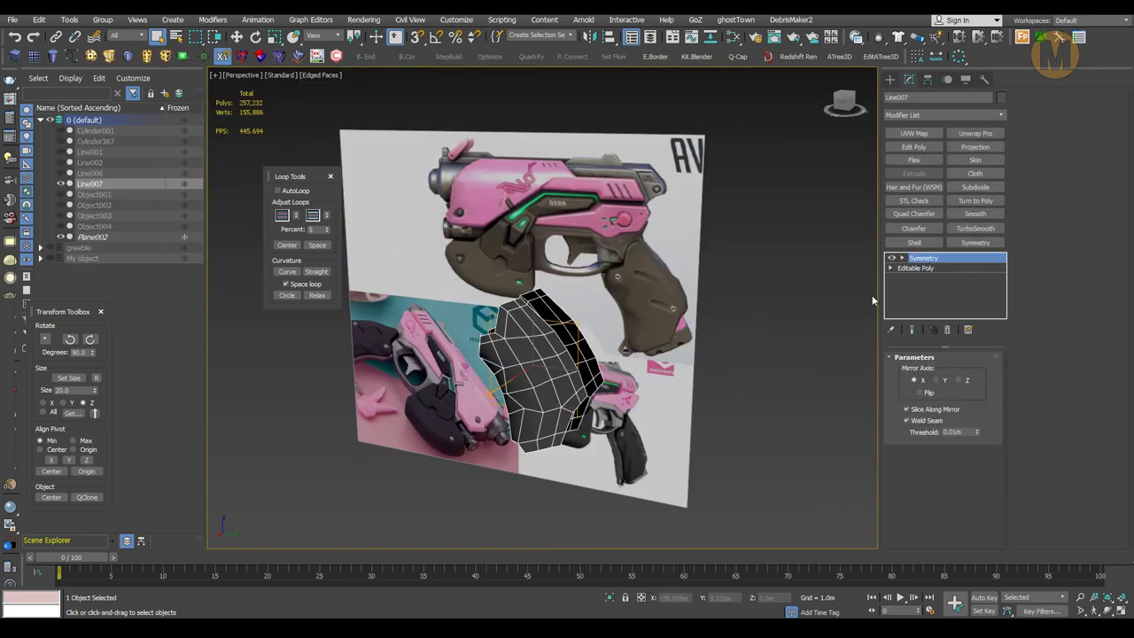
key(1)
scroll(544, 329, up, 5)
mouse_move(567, 336)
middle_down()
mouse_move(630, 338)
mouse_move(642, 325)
mouse_move(689, 353)
middle_up()
key(w)
key(p)
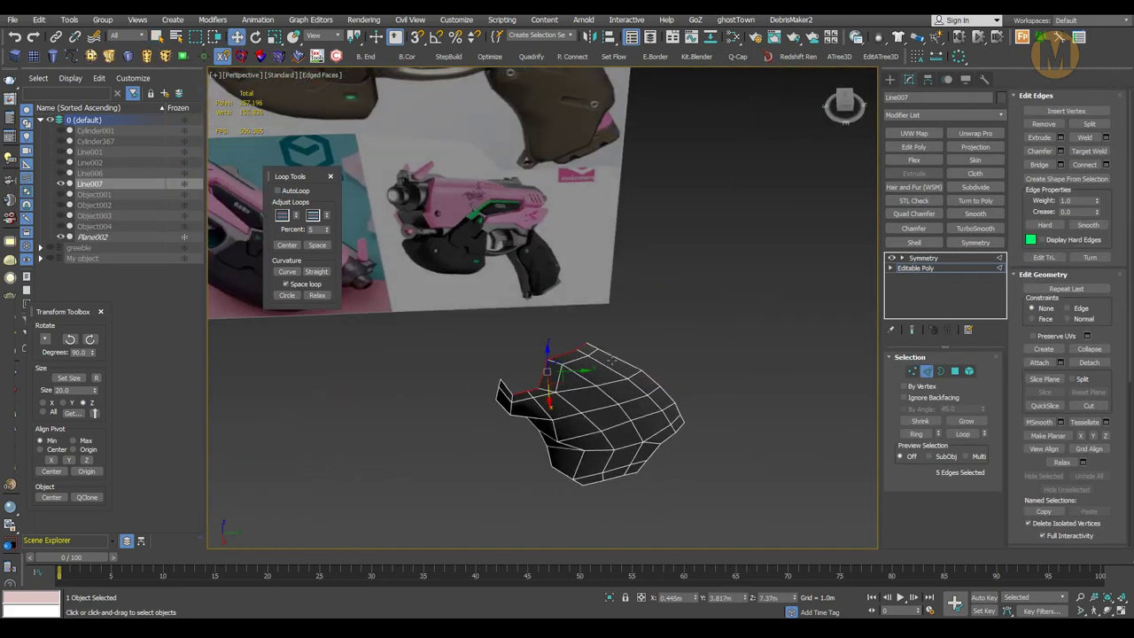
mouse_move(611, 360)
alt+middle_down()
mouse_move(608, 329)
mouse_move(620, 319)
mouse_move(587, 337)
mouse_move(629, 241)
mouse_move(610, 349)
alt+middle_up()
key(4)
mouse_move(719, 336)
alt+middle_down()
mouse_move(630, 455)
mouse_move(507, 234)
alt+middle_up()
- Refine a panel vertex, then Collapse All the modifier stack into one Editable Poly
key(q)
key(1)
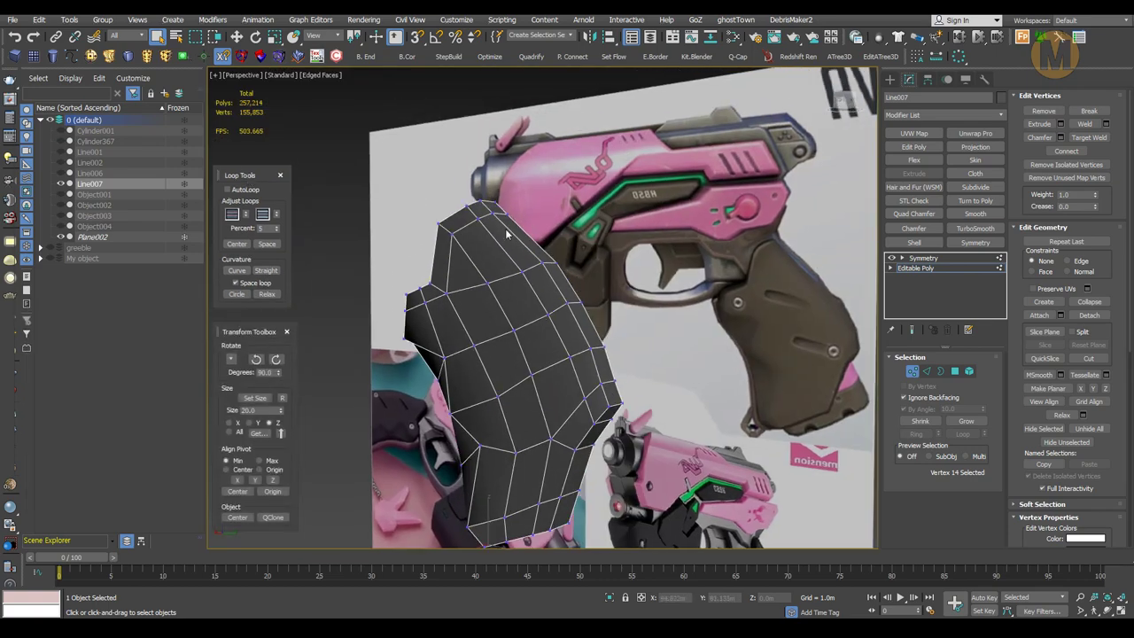
alt+middle_drag(626, 303, 512, 205)
ctrl+click(512, 205)
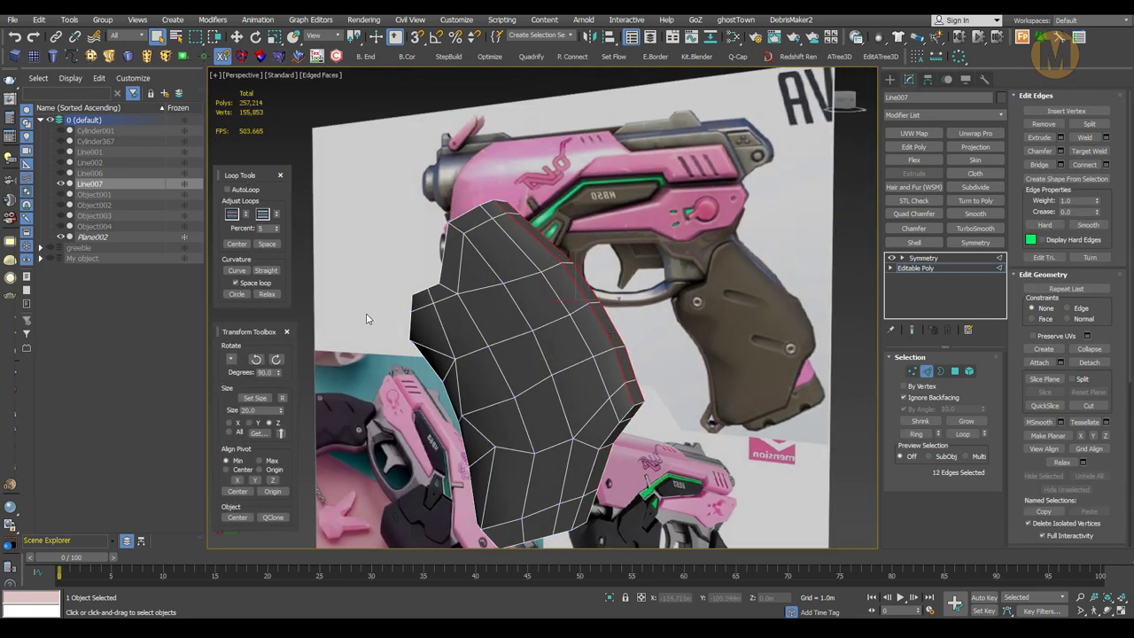
alt+middle_drag(368, 318, 364, 292)
scroll(478, 345, up, 3)
alt+middle_drag(478, 345, 641, 317)
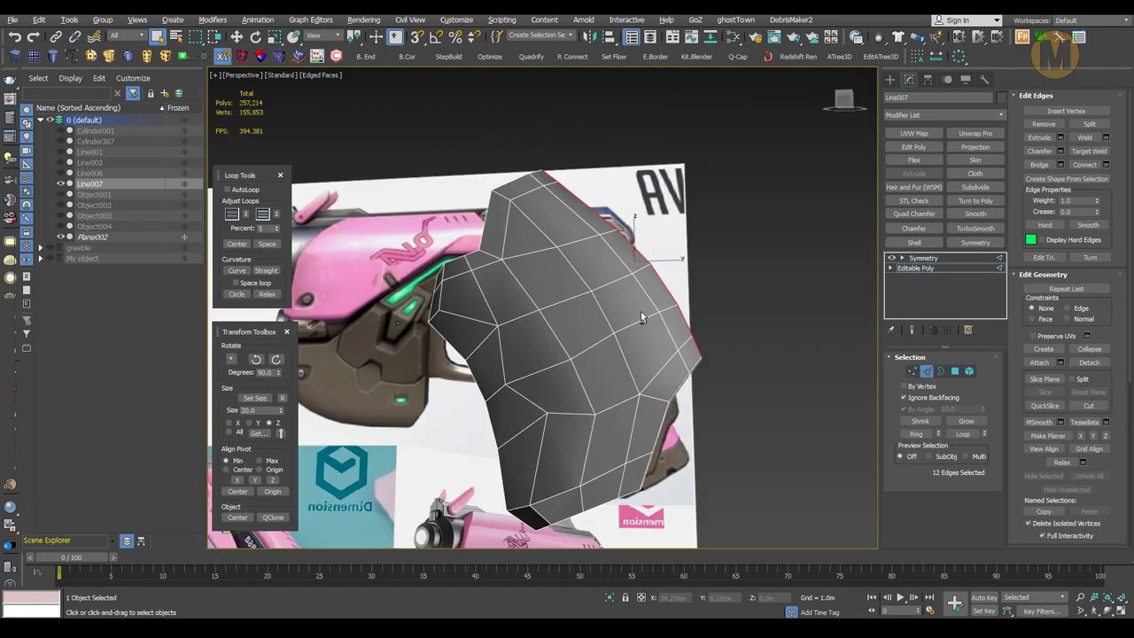
key(4)
right_click(923, 257)
click(957, 276)
click(591, 340)
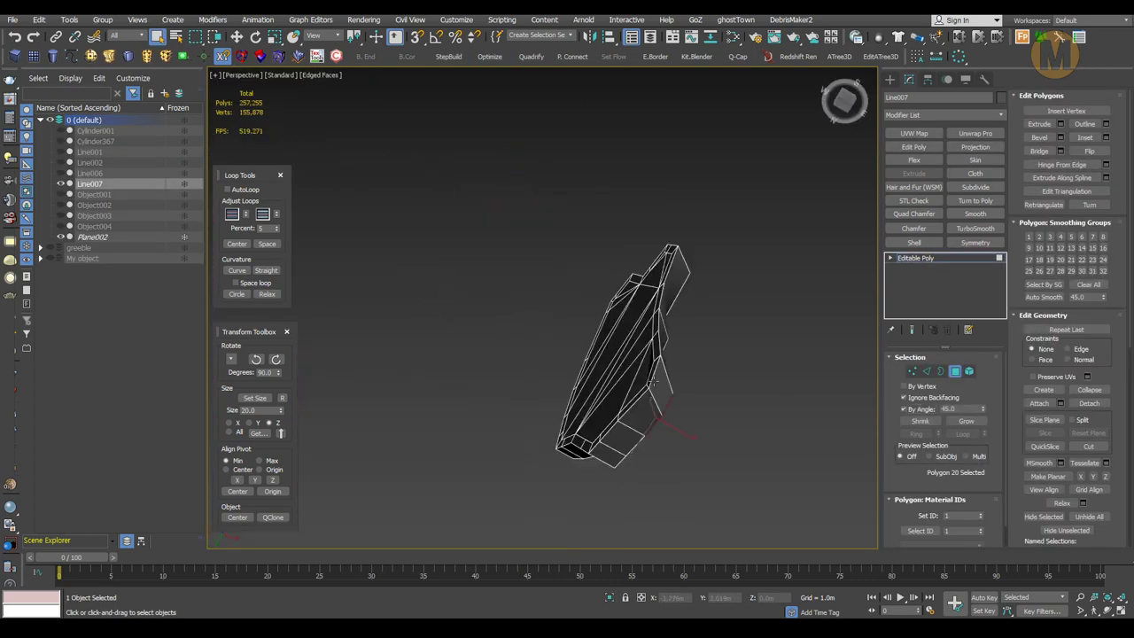
- Select a strip of side polygons and briefly preview the panel with subdivision smoothing
alt+middle_drag(644, 433, 634, 335)
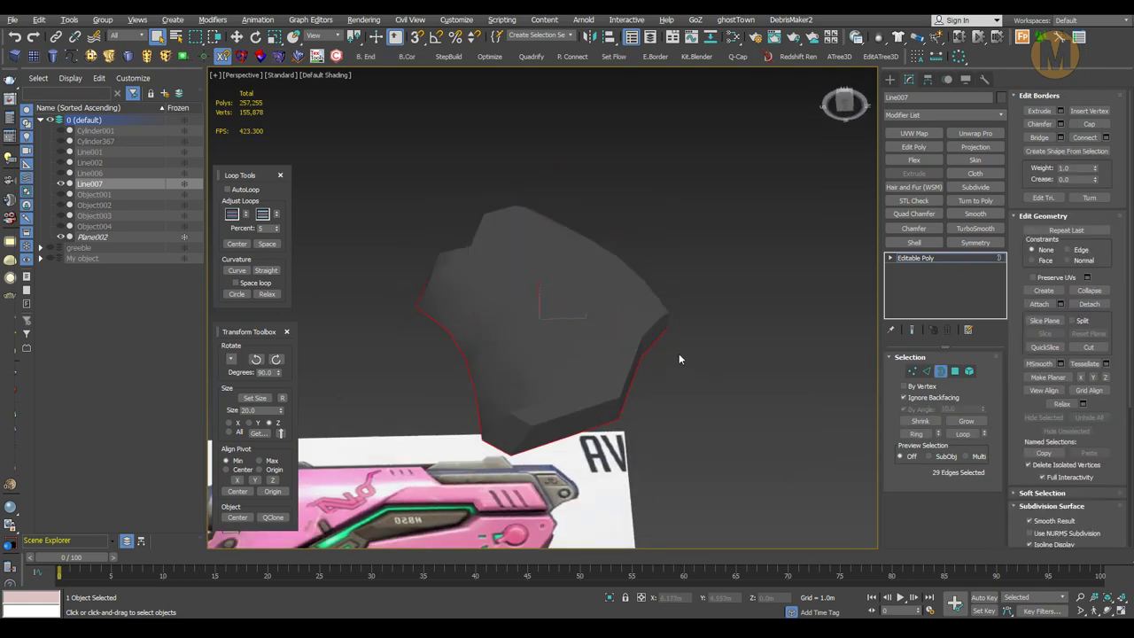
mouse_move(620, 372)
alt+middle_down()
mouse_move(756, 339)
mouse_move(633, 395)
alt+middle_up()
key(F4)
key(5)
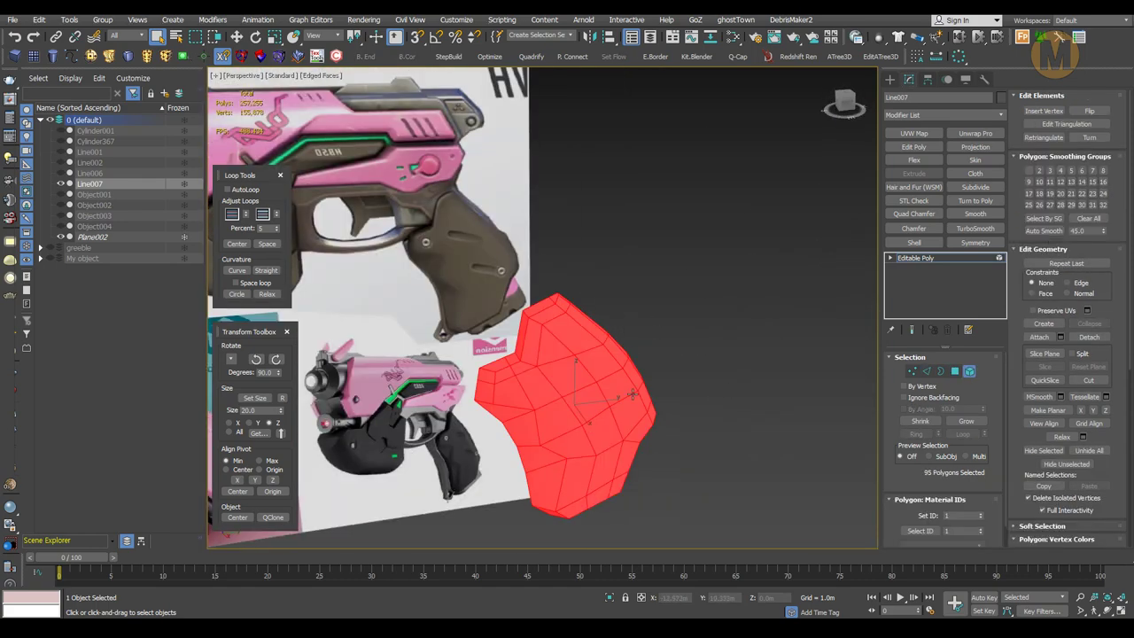
key(F4)
alt+middle_drag(635, 354, 843, 390)
key(4)
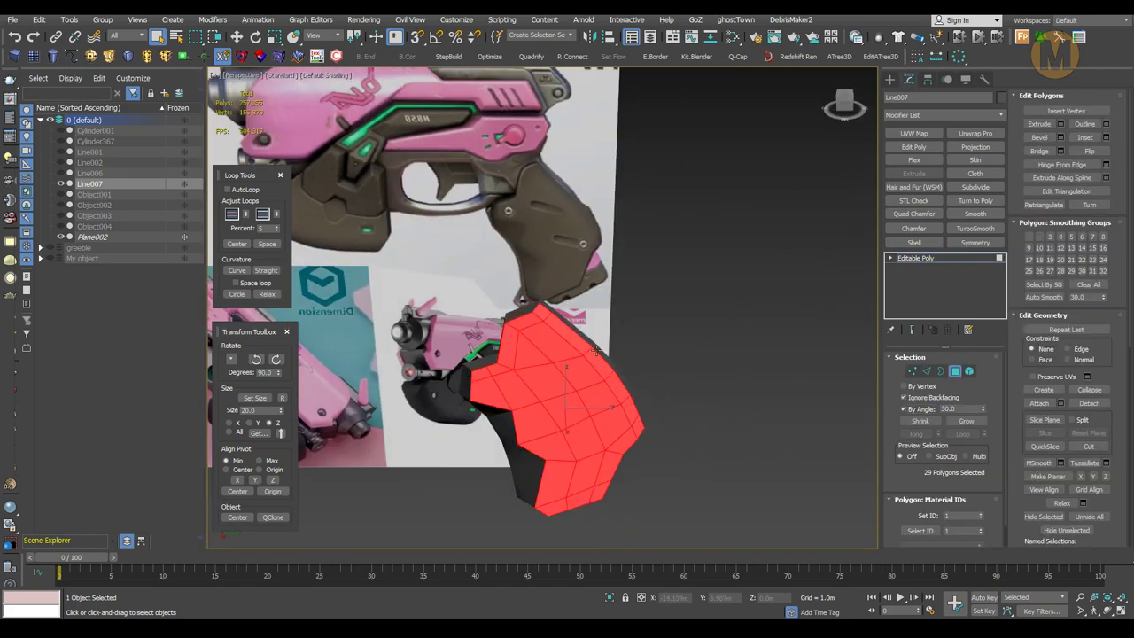
mouse_move(596, 350)
alt+middle_down()
mouse_move(660, 357)
mouse_move(625, 319)
alt+middle_up()
key(4)
mouse_move(673, 354)
alt+middle_down()
mouse_move(710, 376)
mouse_move(701, 347)
alt+middle_up()
drag(922, 258, 969, 289)
click(973, 289)
- Chamfer the panel edges to add a supporting loop
key(F4)
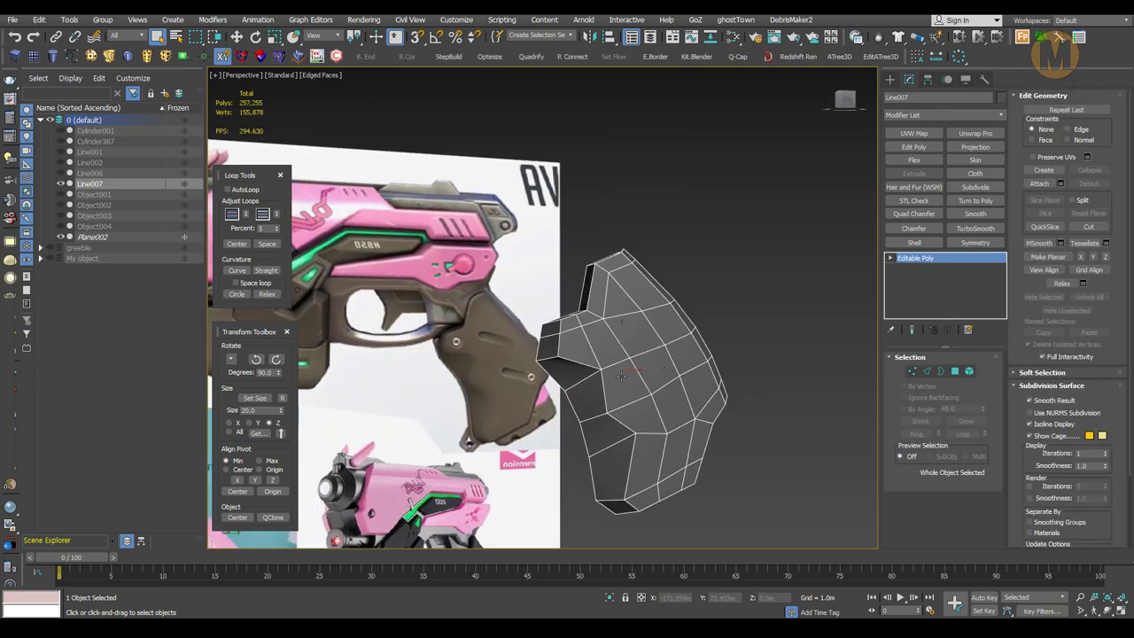
scroll(797, 336, up, 5)
scroll(841, 320, up, 3)
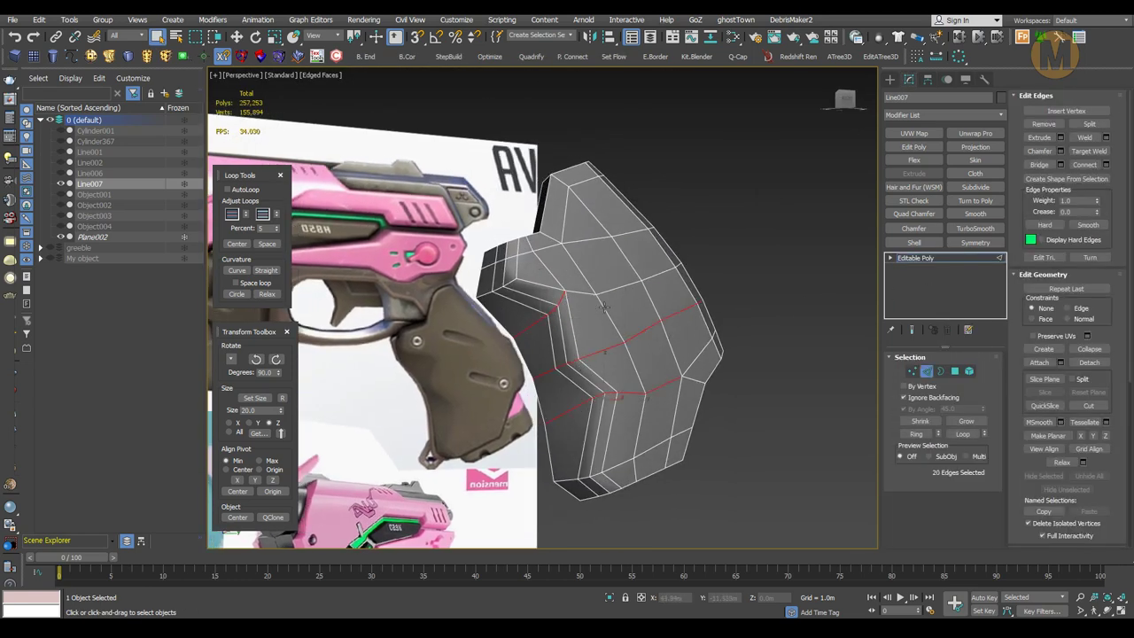
click(694, 341)
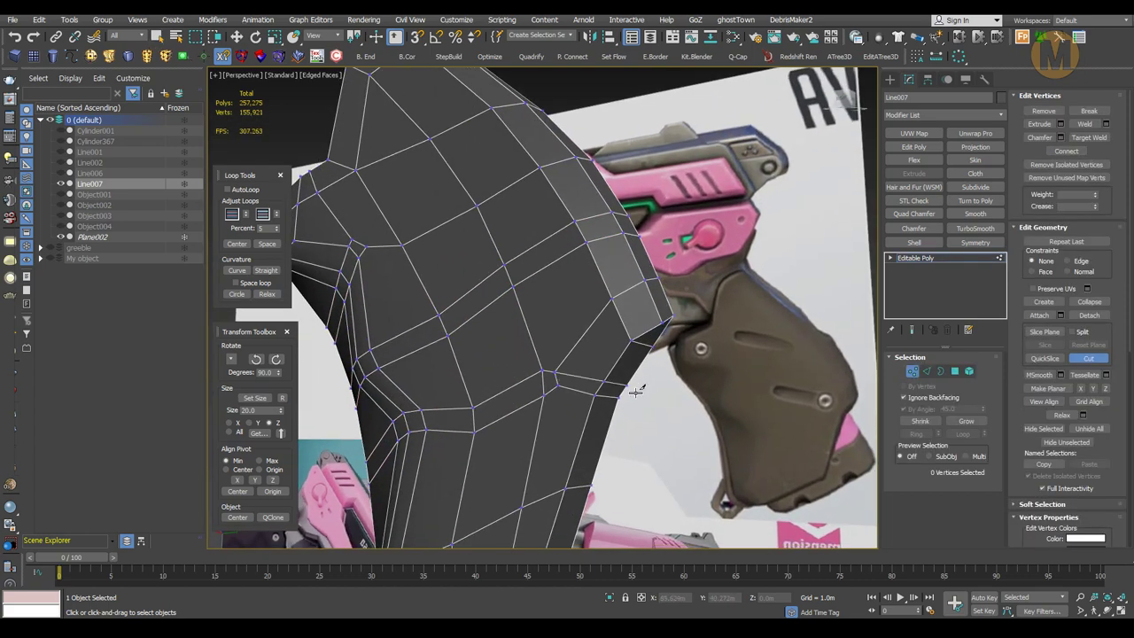
key(2)
mouse_move(602, 409)
alt+middle_down()
mouse_move(511, 332)
mouse_move(611, 336)
mouse_move(595, 357)
mouse_move(545, 355)
mouse_move(751, 357)
alt+middle_up()
- Cut new support edges into the grip panel
key(1)
key(alt+c)
click(505, 412)
key(6)
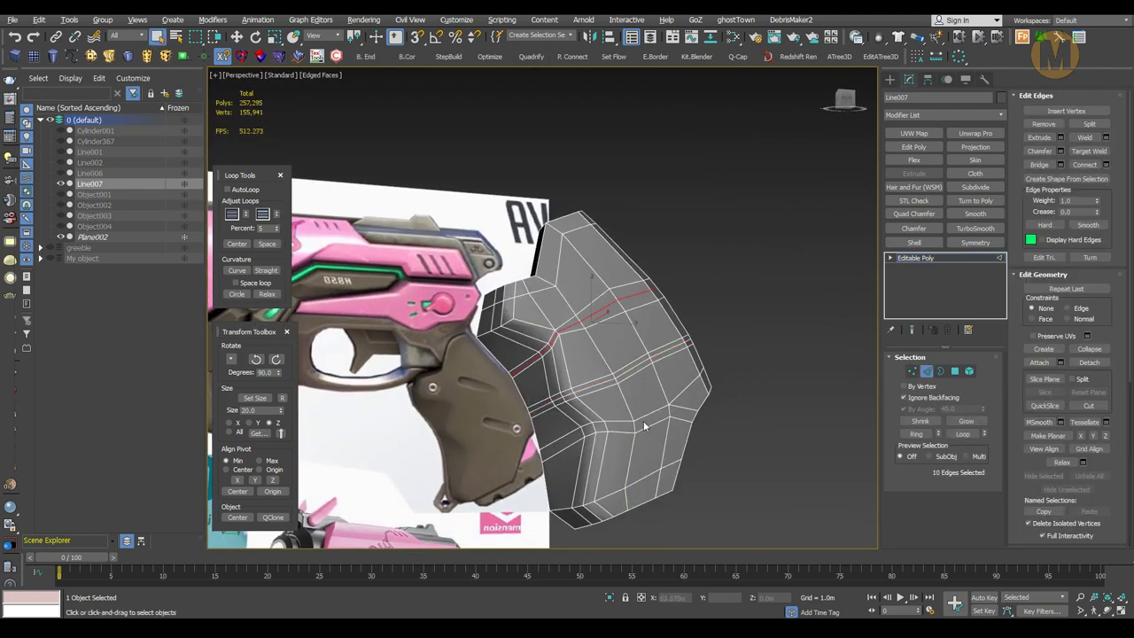
key(1)
alt+middle_drag(673, 416, 508, 364)
scroll(443, 359, up, 5)
- Cut another new edge across the top of the panel
key(alt+c)
scroll(392, 359, down, 3)
mouse_move(470, 324)
alt+middle_down()
mouse_move(499, 369)
mouse_move(534, 263)
mouse_move(467, 249)
alt+middle_up()
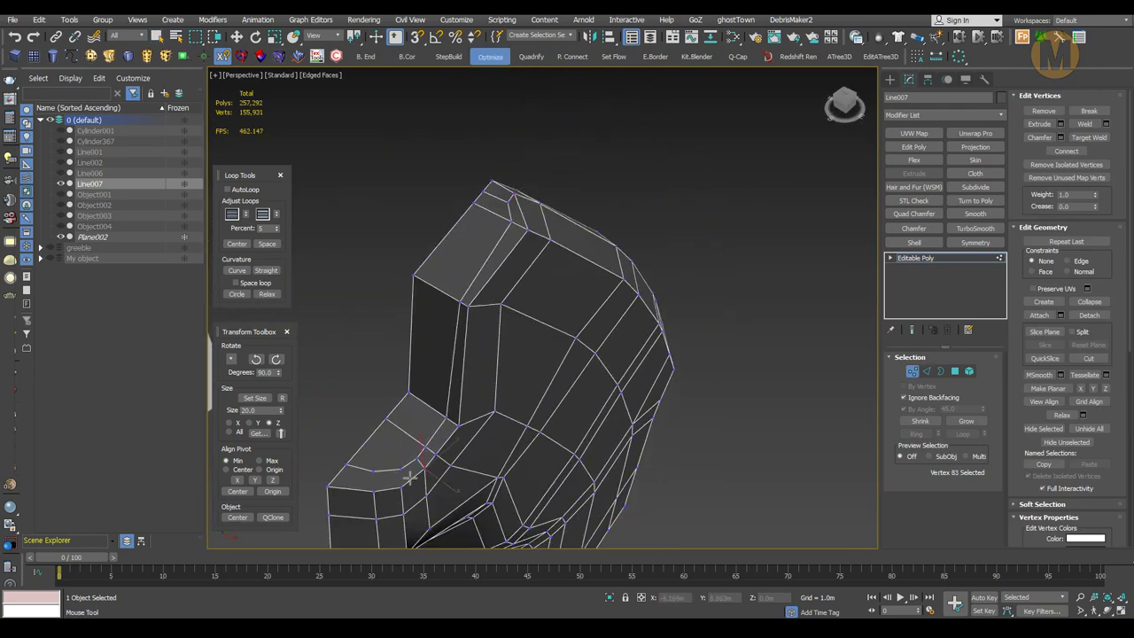
mouse_move(427, 452)
alt+middle_down()
mouse_move(458, 354)
mouse_move(422, 400)
mouse_move(523, 378)
alt+middle_up()
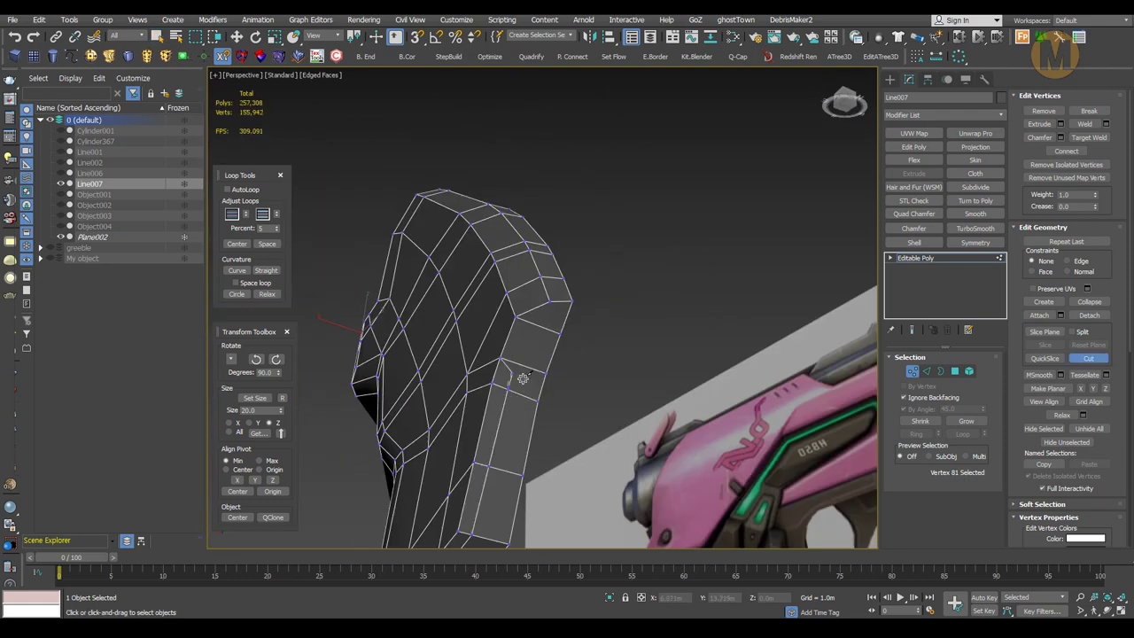
mouse_move(595, 359)
alt+middle_down()
mouse_move(511, 421)
mouse_move(704, 378)
alt+middle_up()
click(527, 429)
key(1)
key(1)
alt+middle_drag(540, 295, 546, 370)
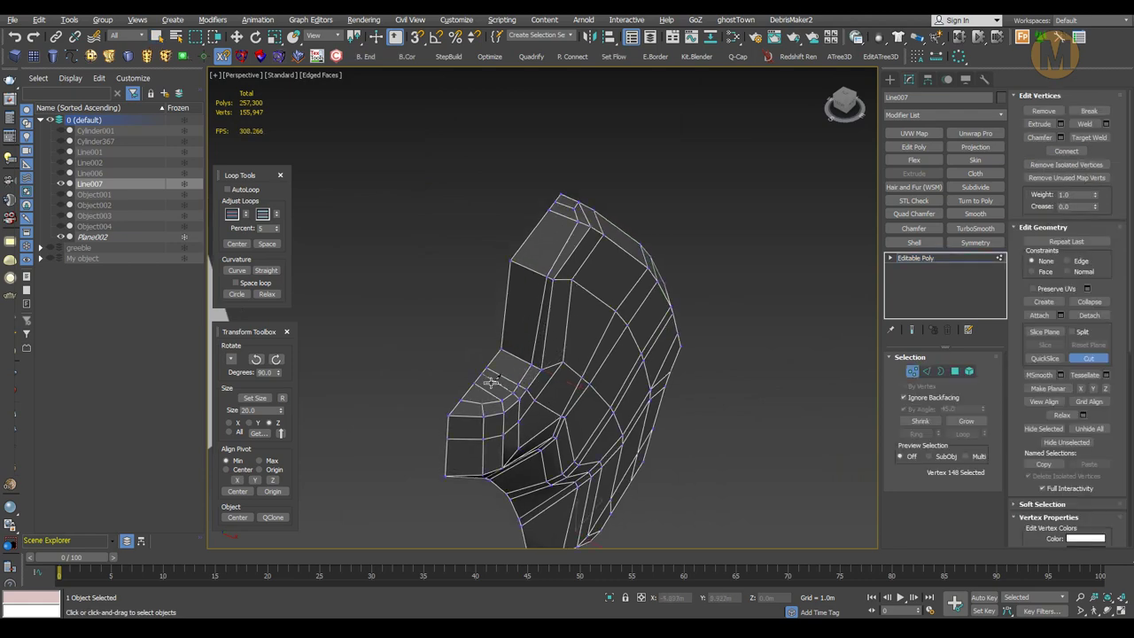
- Apply TurboSmooth to the panel, set the cage colour to blue, and select an edge loop
key(F4)
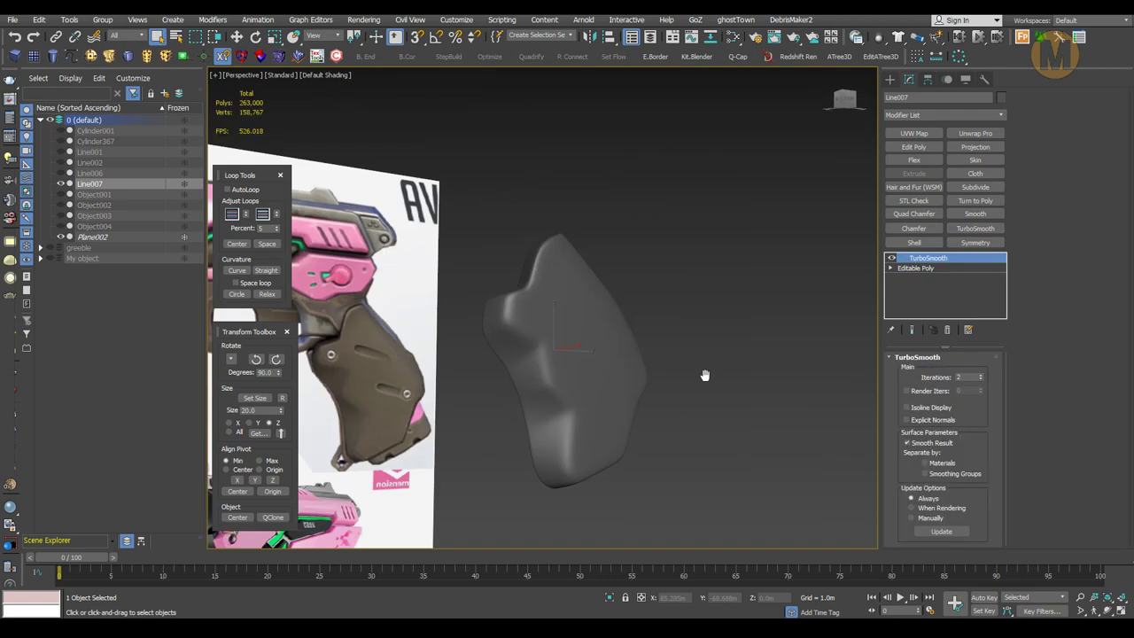
alt+middle_drag(703, 375, 754, 362)
key(2)
click(1089, 424)
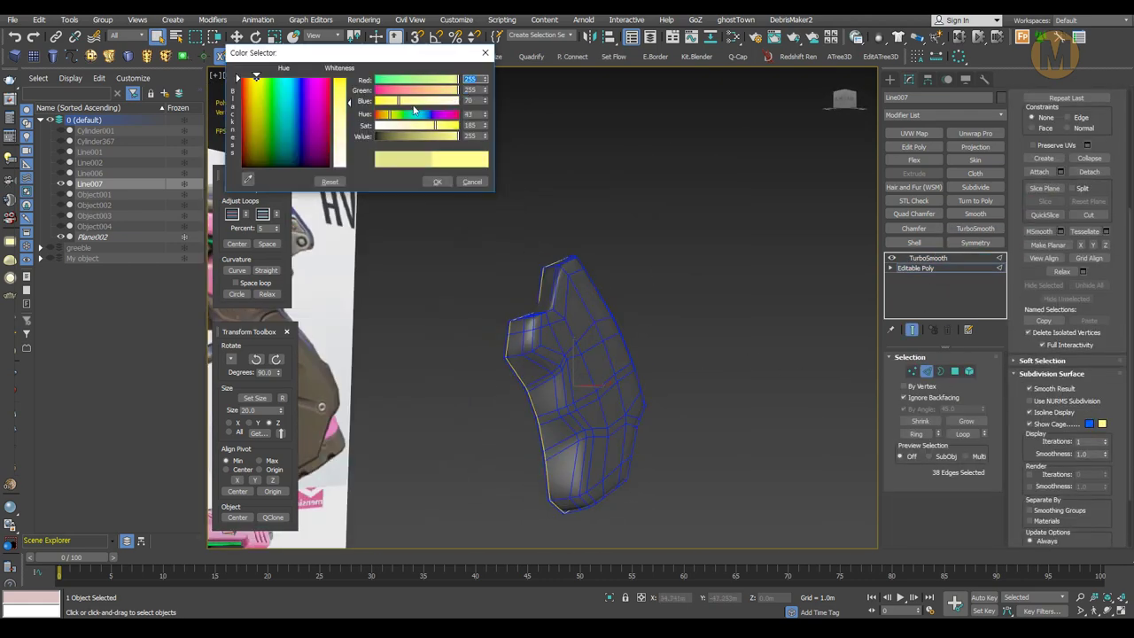
click(437, 181)
scroll(622, 311, up, 3)
double_click(662, 317)
alt+middle_drag(663, 317, 601, 293)
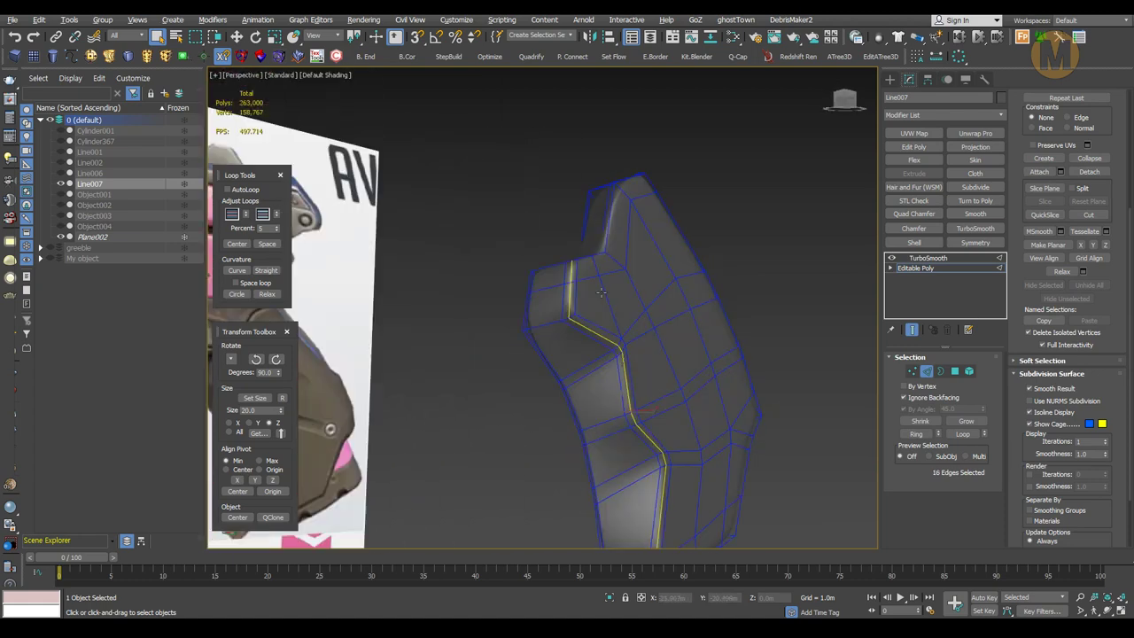
click(916, 371)
- Tweak vertices along the panel's notch in the Right view and check the smoothed result
alt+middle_drag(620, 355, 674, 337)
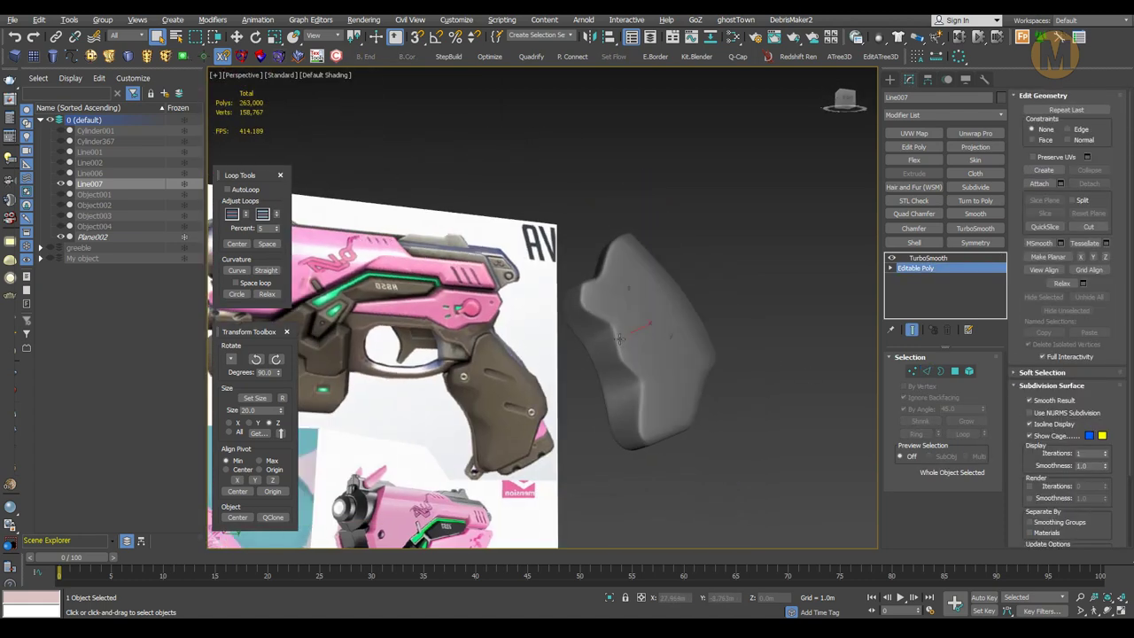
key(1)
scroll(716, 321, up, 1)
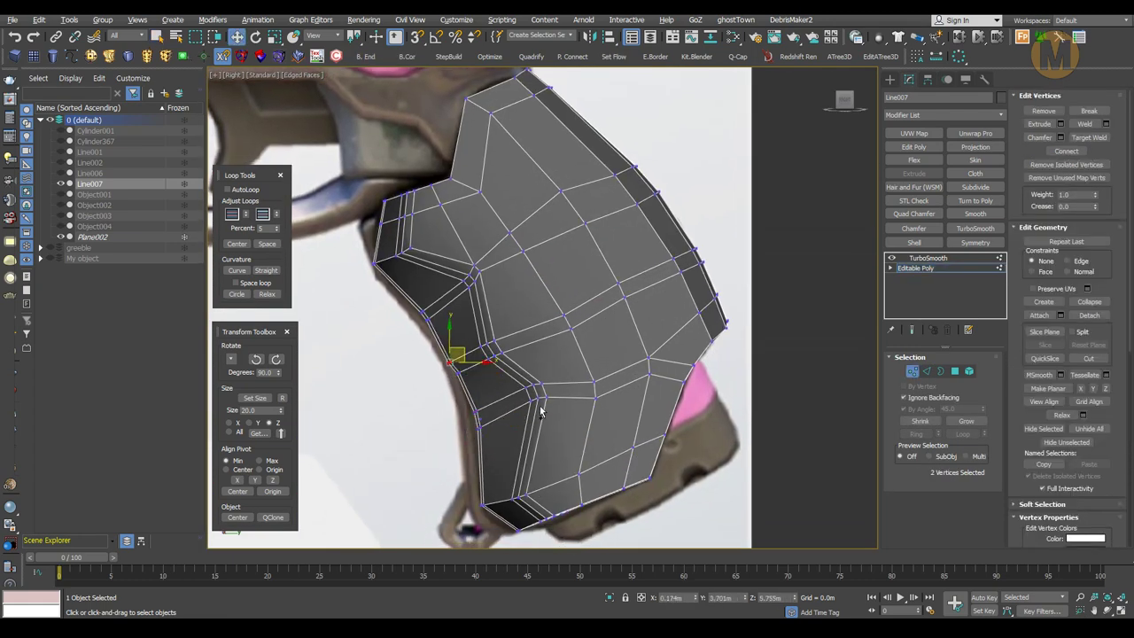
middle_drag(540, 410, 518, 397)
ctrl+click(474, 401)
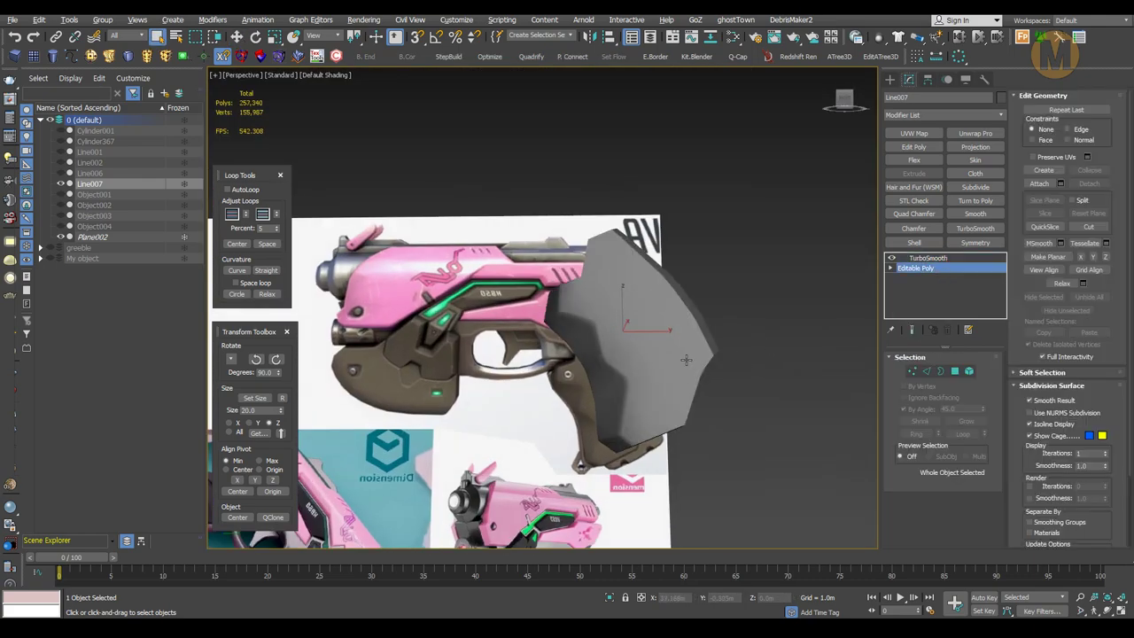
alt+middle_drag(695, 360, 714, 326)
alt+middle_drag(798, 354, 827, 329)
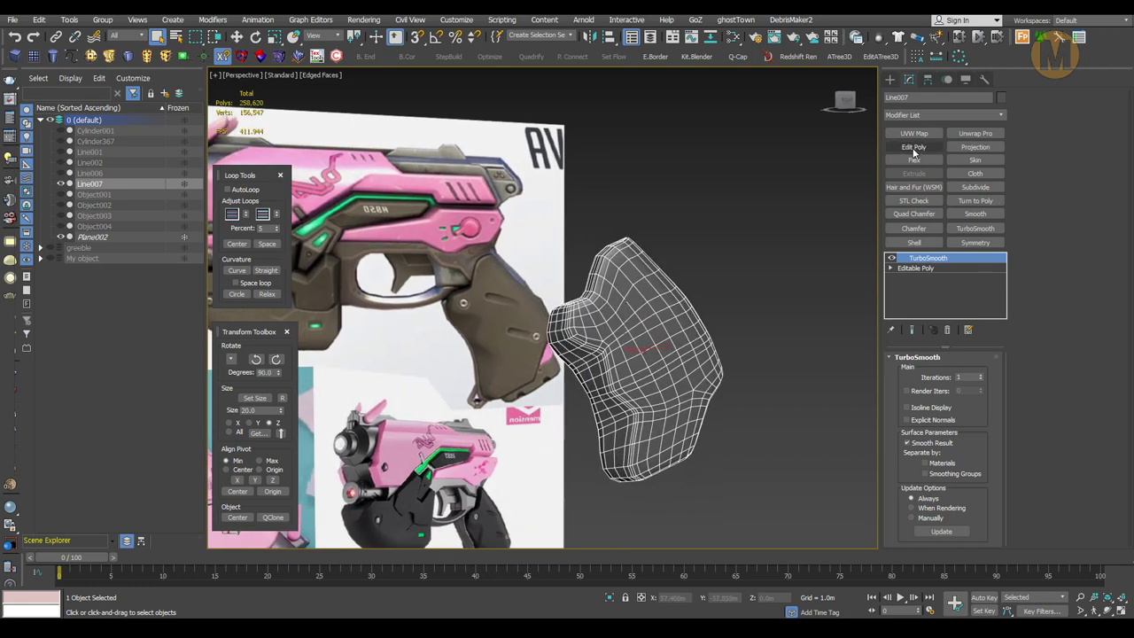
click(946, 330)
- Cut the slot outline and a second edge across the grip side panel
click(817, 301)
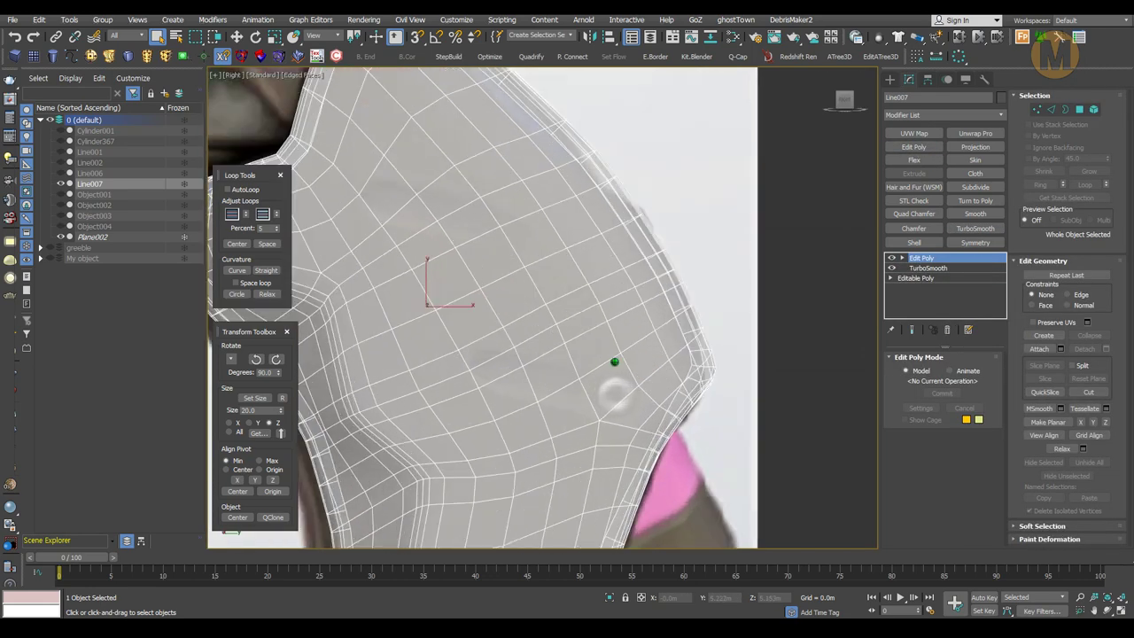
scroll(532, 355, up, 2)
key(alt+c)
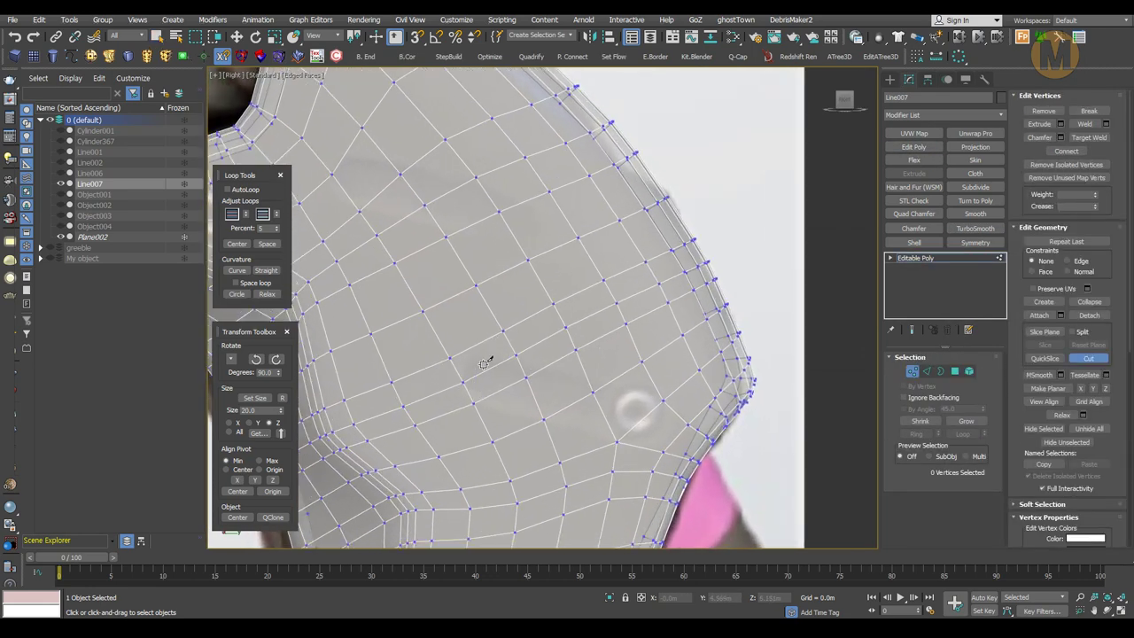
middle_drag(647, 447, 430, 311)
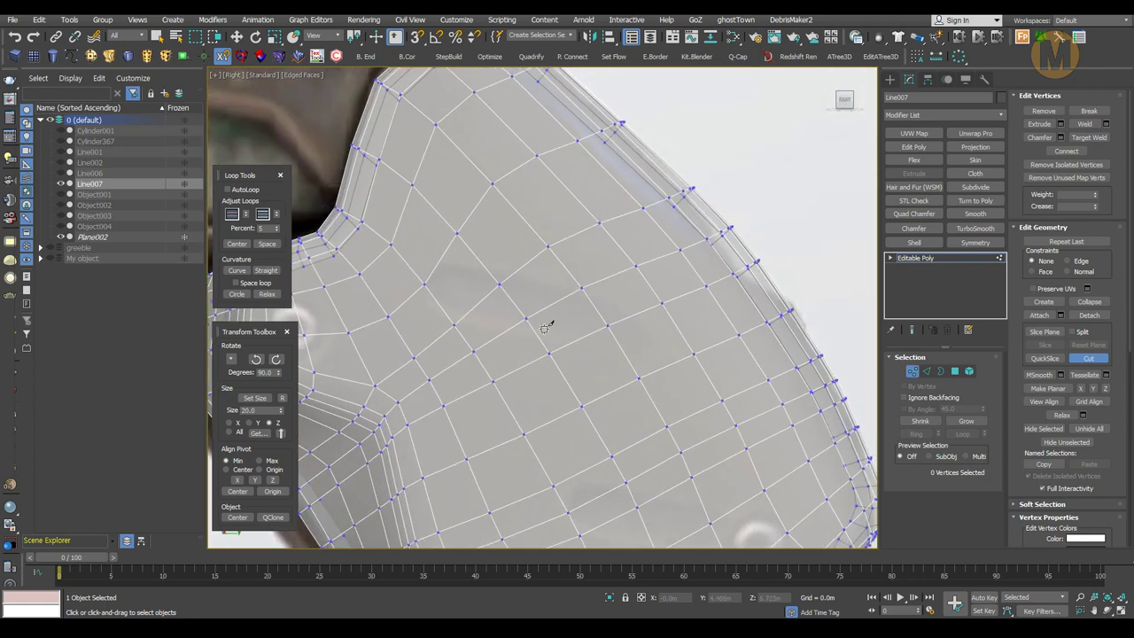
right_click(635, 308)
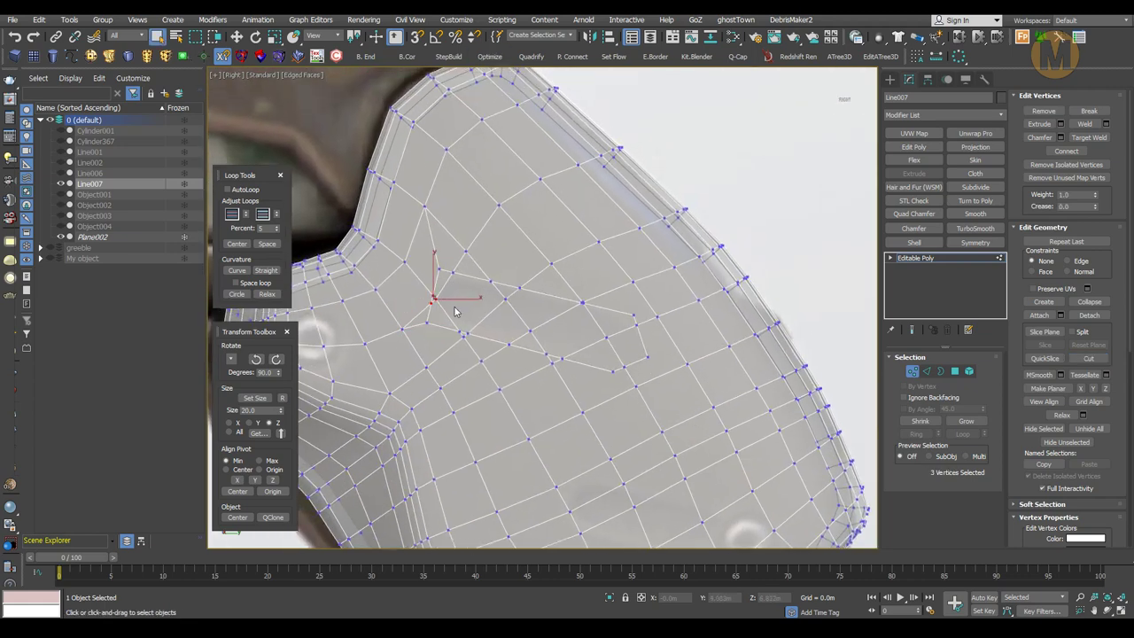
scroll(611, 319, up, 3)
scroll(612, 320, down, 1)
click(549, 362)
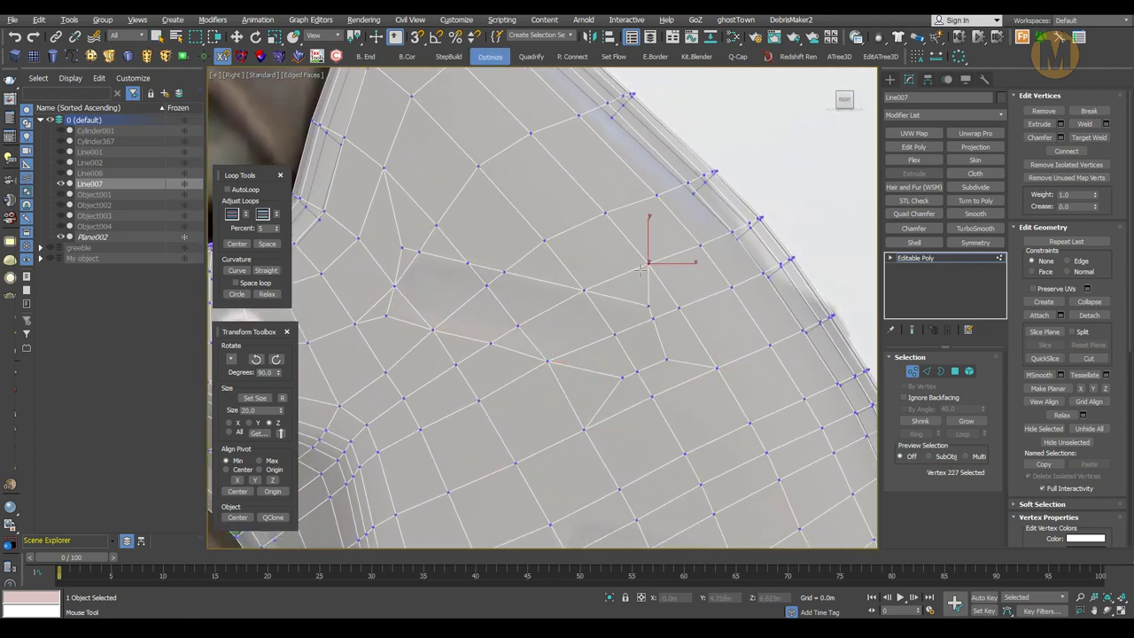
scroll(641, 272, down, 1)
key(alt+c)
right_click(451, 359)
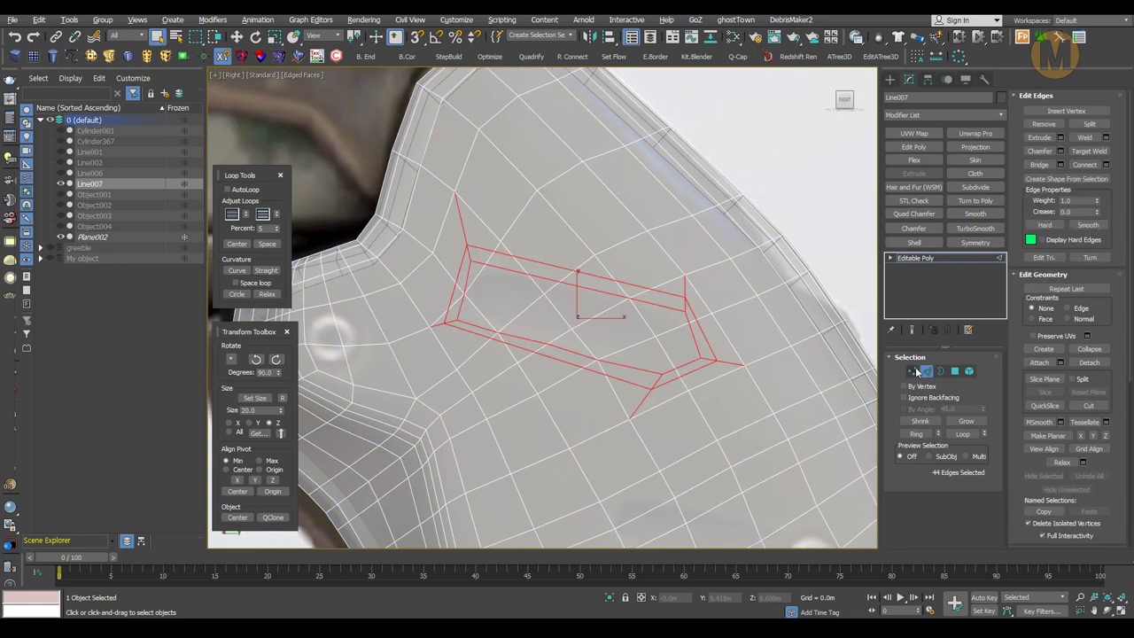
- Move the slot's corner vertices to shape a slanted rectangular outline
scroll(603, 346, up, 2)
click(567, 339)
middle_drag(535, 349, 546, 368)
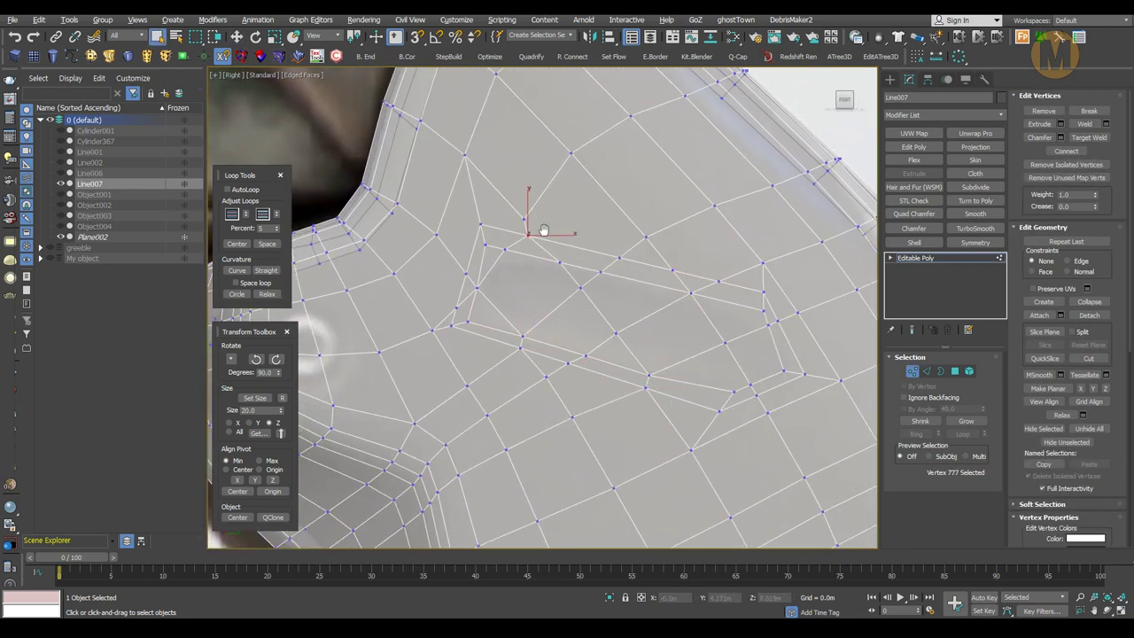
key(w)
click(773, 307)
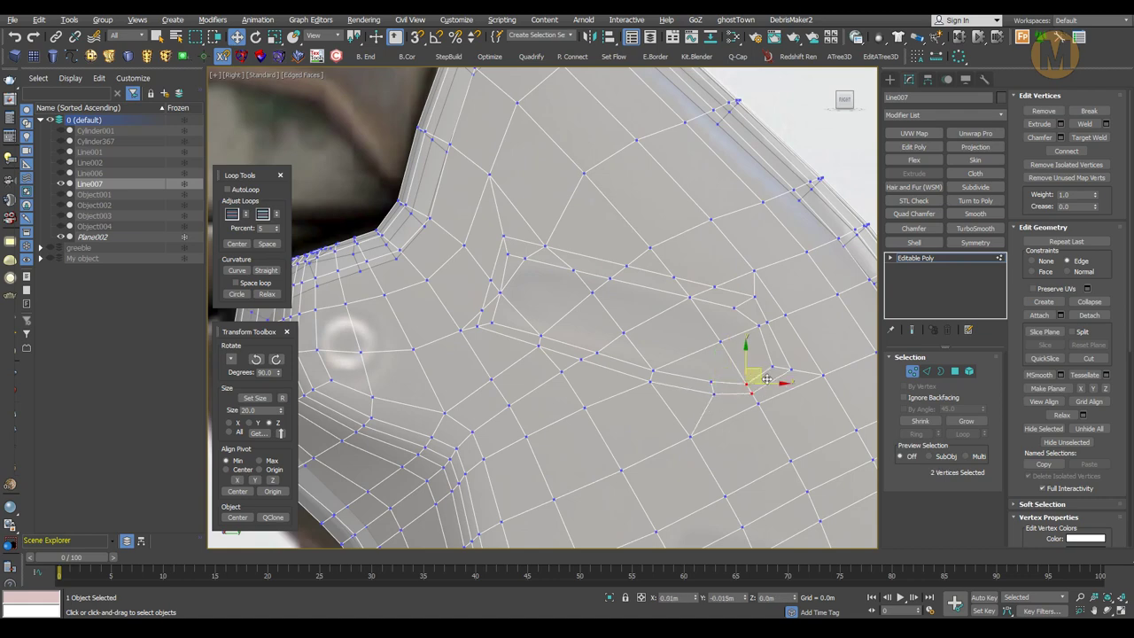
key(q)
middle_drag(709, 290, 690, 315)
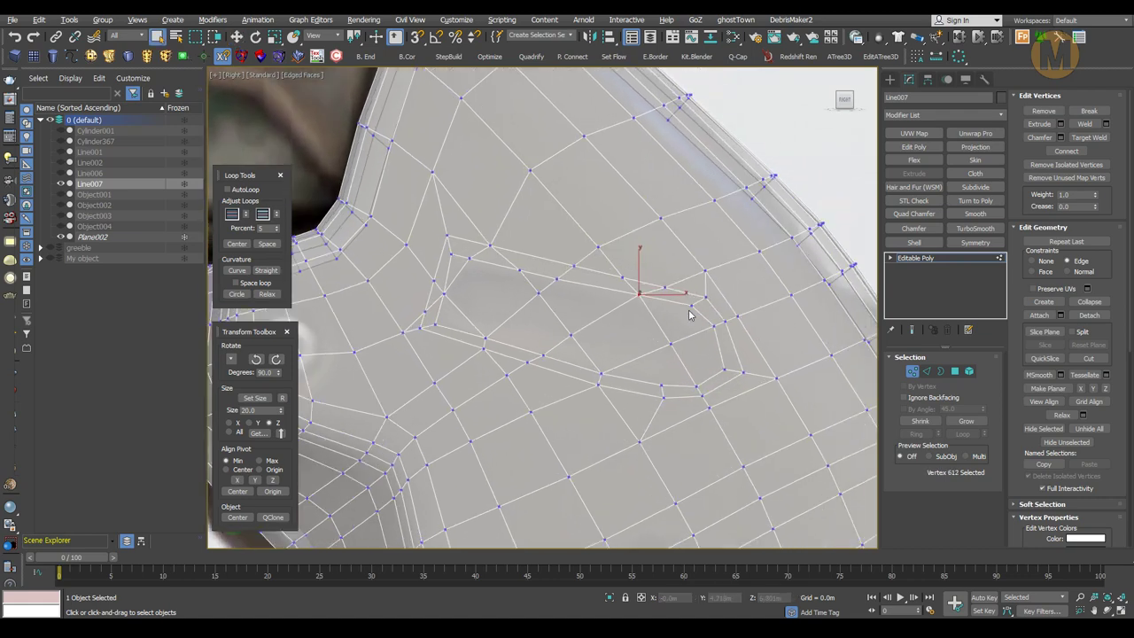
- Extrude the slot faces inward, then delete them to open a hole
key(4)
key(shift+e)
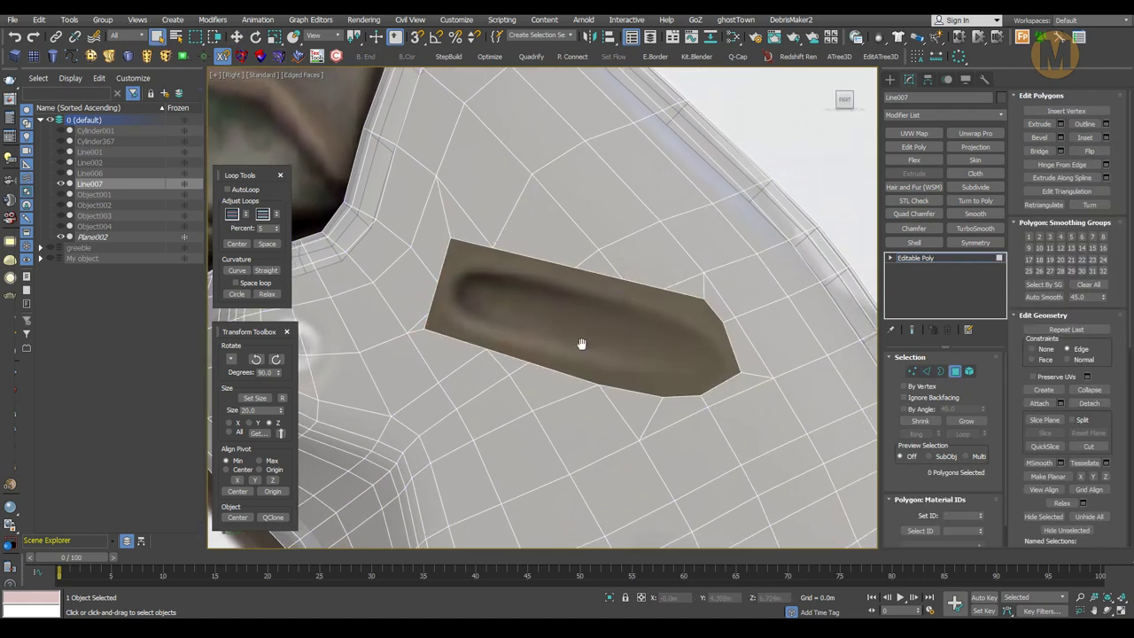
key(1)
key(alt+c)
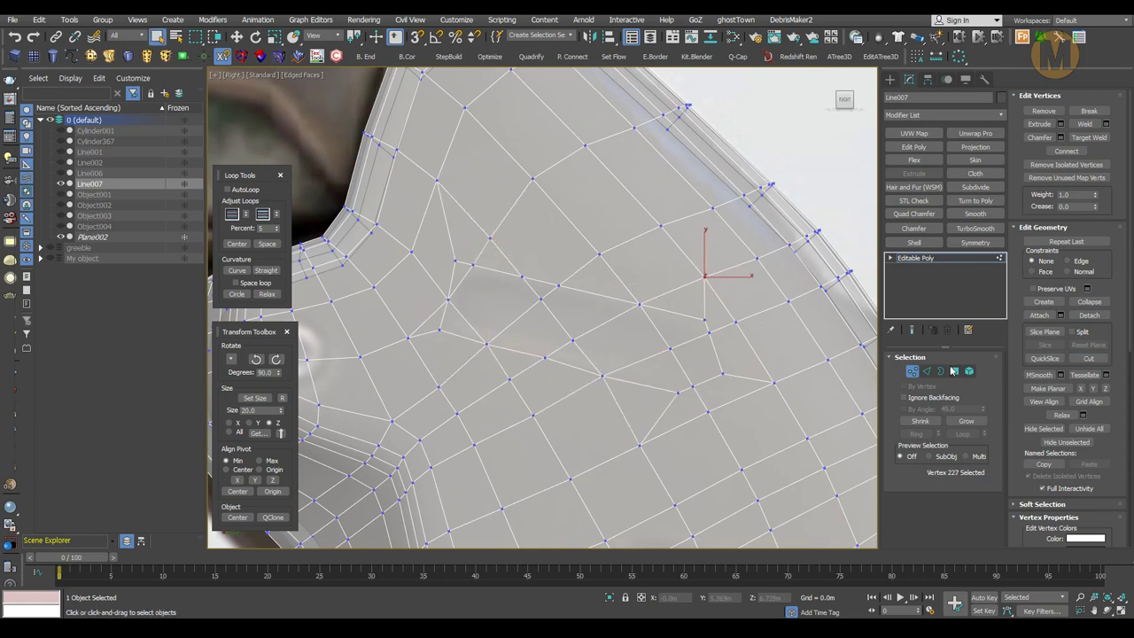
key(4)
key(Delete)
key(1)
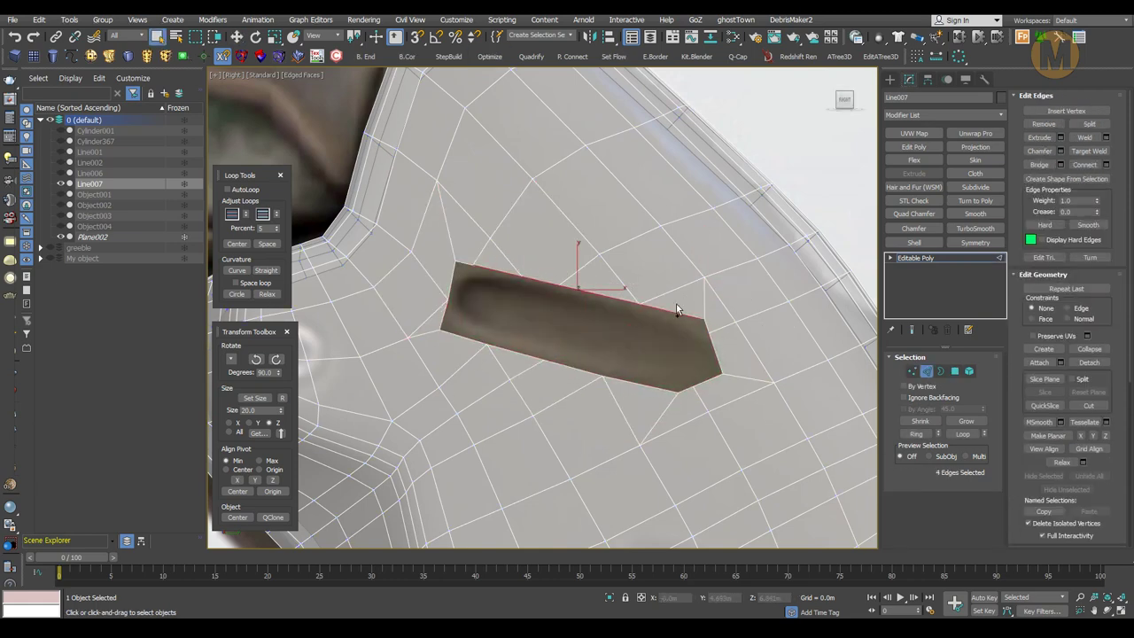
- Cut a new edge from a nearby vertex to the slot hole's rim
right_click(721, 311)
alt+middle_drag(438, 326, 454, 330)
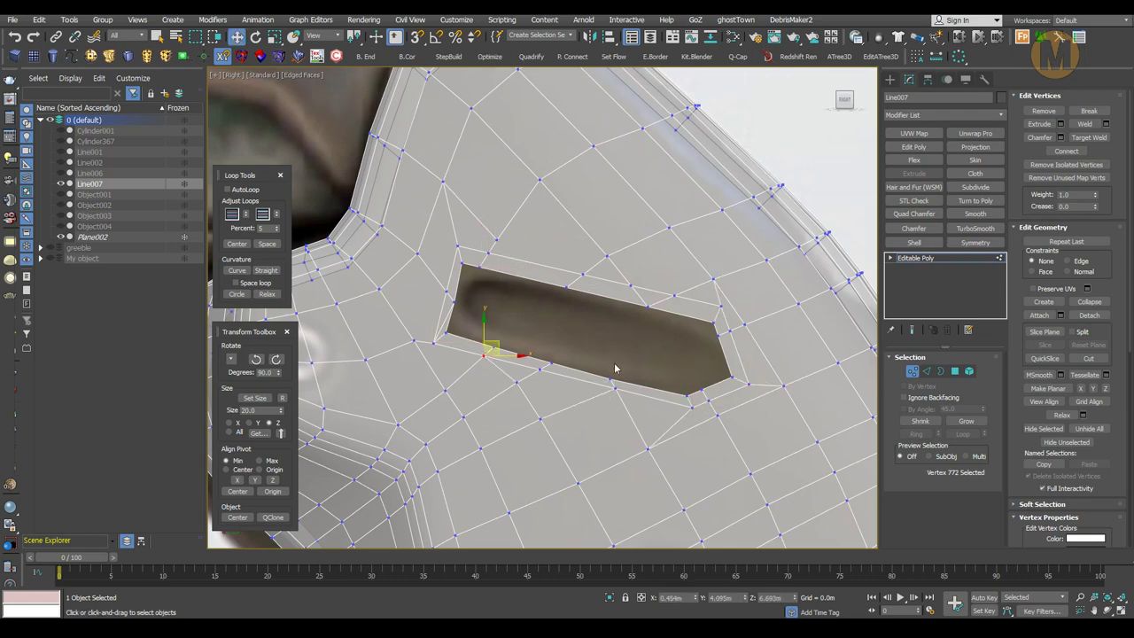
key(q)
alt+middle_drag(615, 368, 555, 315)
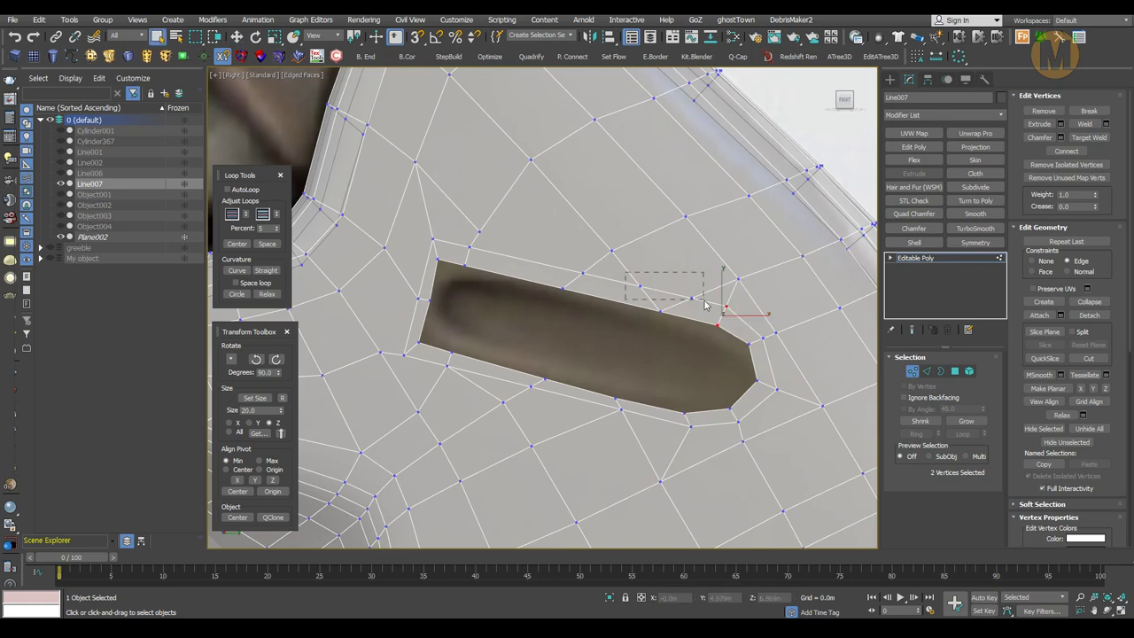
drag(706, 306, 706, 305)
alt+middle_drag(706, 306, 671, 292)
key(alt+c)
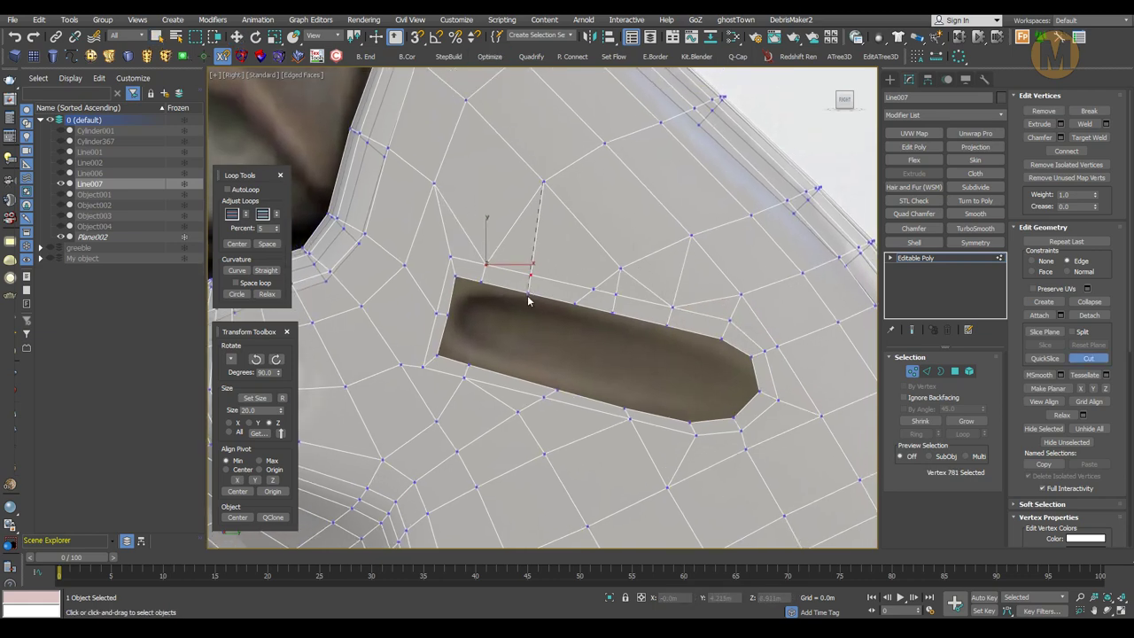
click(528, 302)
alt+middle_drag(528, 303, 595, 405)
alt+middle_drag(613, 451, 527, 362)
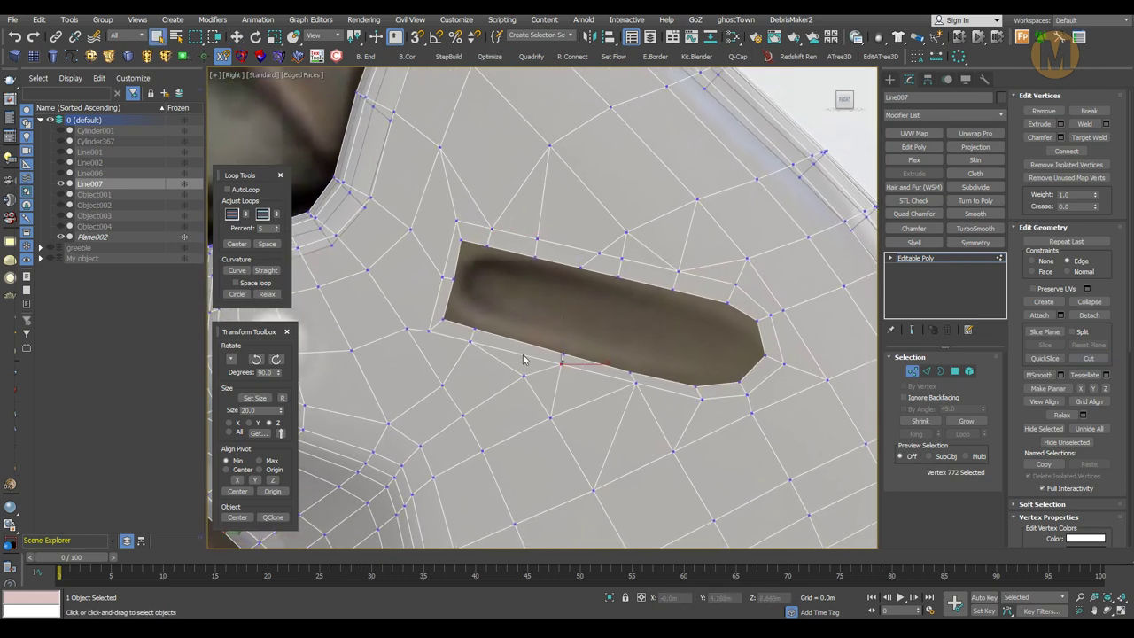
right_click(639, 276)
alt+middle_drag(640, 277, 639, 277)
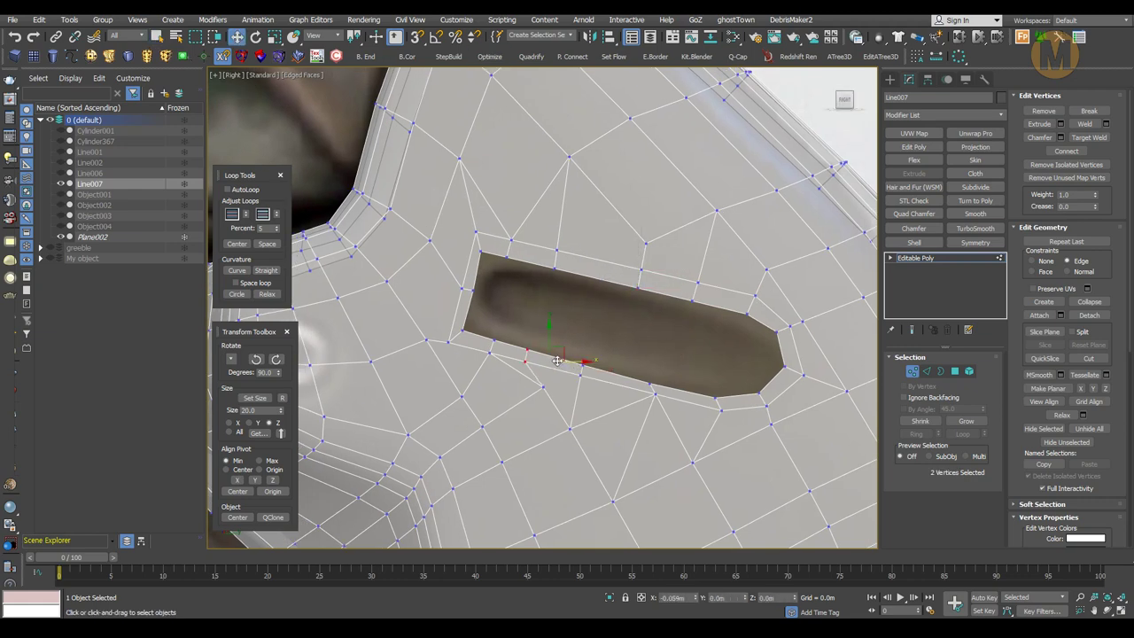
mouse_move(556, 360)
alt+middle_down()
mouse_move(588, 398)
mouse_move(596, 292)
alt+middle_up()
- Select and tidy the vertices beside the slot
key(2)
key(q)
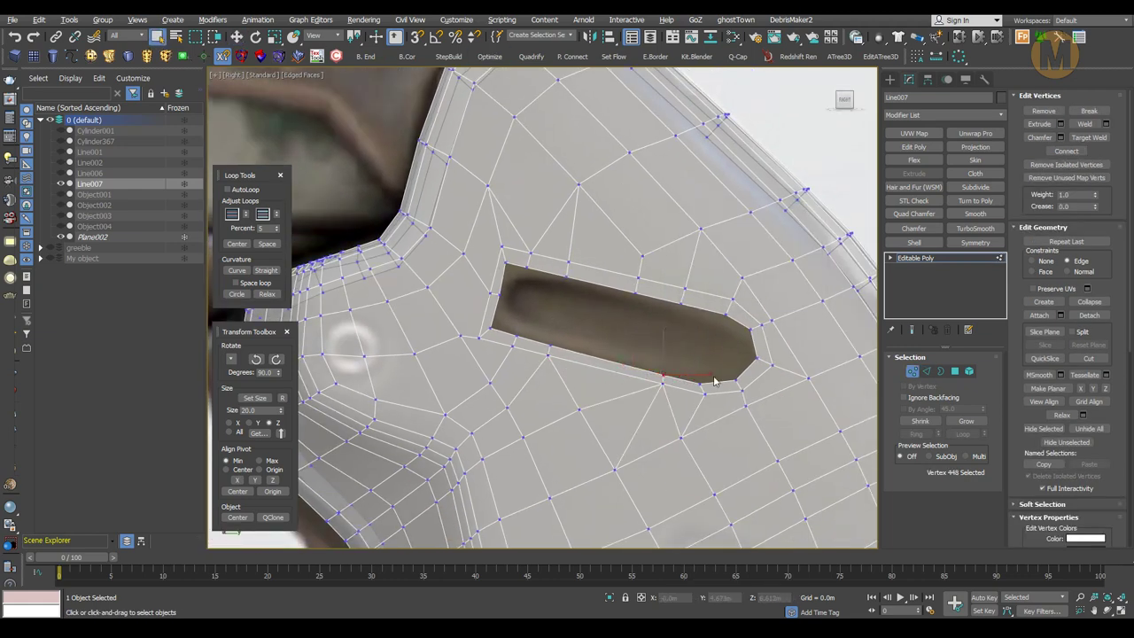
click(716, 380)
mouse_move(716, 381)
alt+middle_down()
mouse_move(676, 379)
mouse_move(587, 330)
alt+middle_up()
click(676, 379)
alt+middle_drag(520, 314, 721, 342)
click(914, 372)
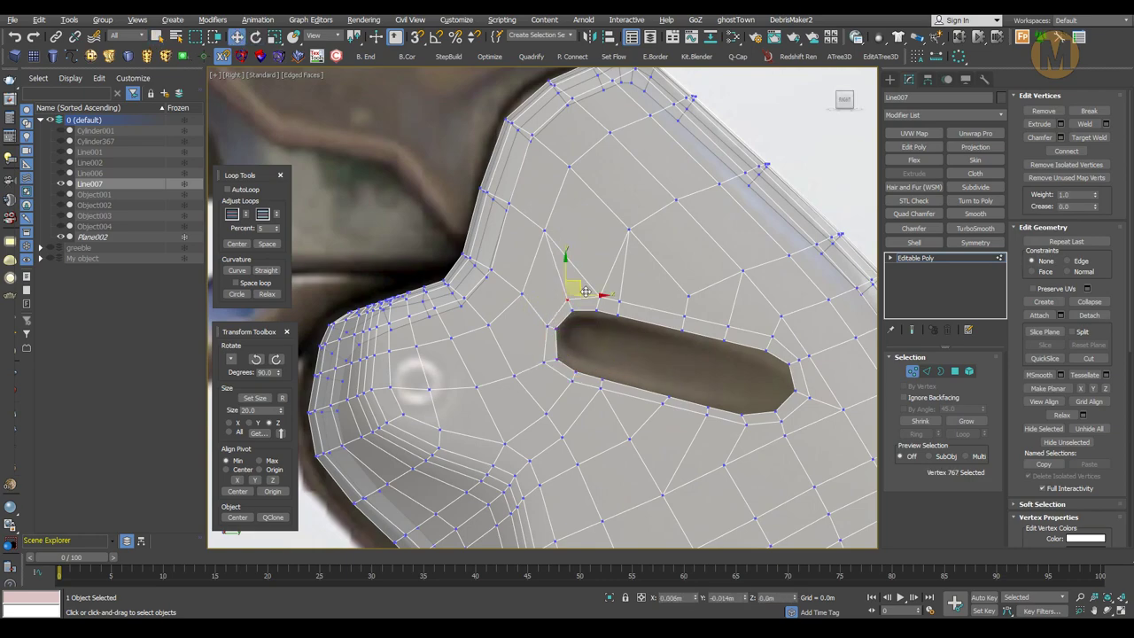
- Select the slot hole's border rim and convert it to the surrounding polygons
key(p)
scroll(586, 291, up, 5)
mouse_move(585, 291)
alt+middle_down()
mouse_move(522, 359)
mouse_move(621, 337)
alt+middle_up()
key(2)
click(522, 353)
key(3)
click(620, 335)
scroll(668, 296, up, 3)
mouse_move(668, 296)
alt+middle_down()
mouse_move(561, 355)
mouse_move(695, 361)
mouse_move(587, 374)
alt+middle_up()
scroll(735, 387, down, 2)
key(ctrl+4)
scroll(588, 373, down, 2)
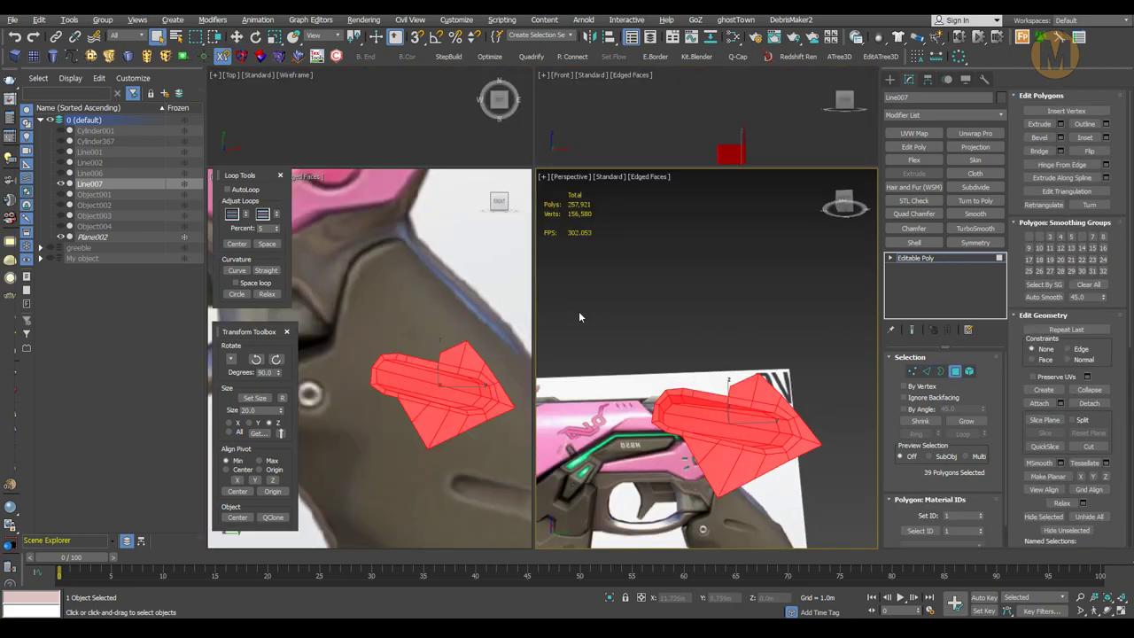
- Copy the selected slot geometry on the grip panel to start the second slot above the first
scroll(409, 270, up, 3)
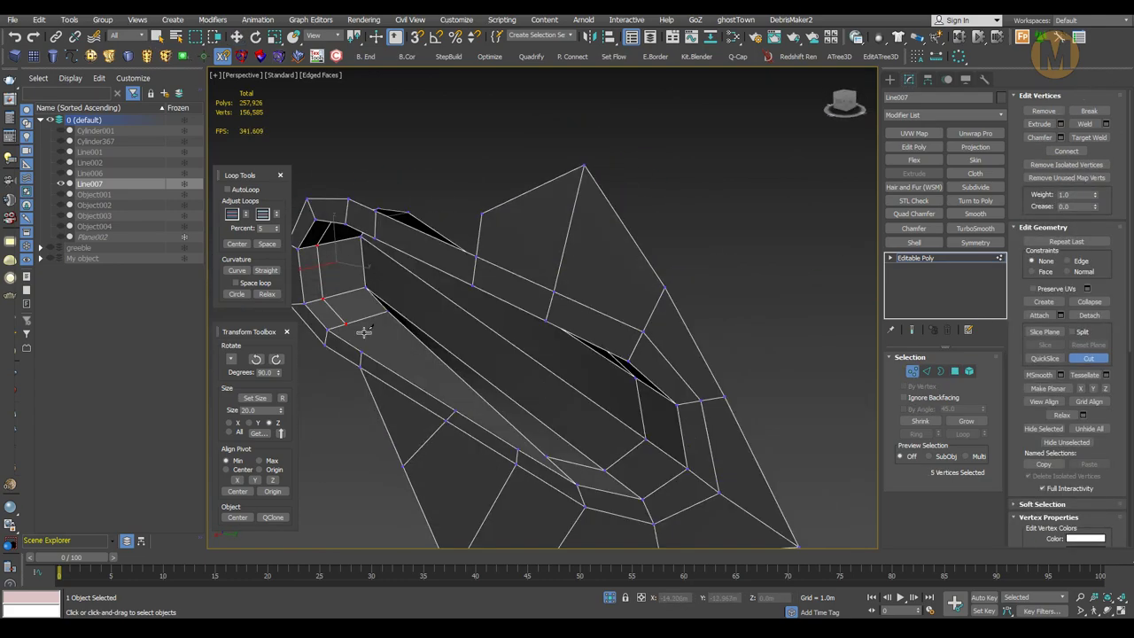
scroll(363, 331, up, 2)
key(w)
key(o)
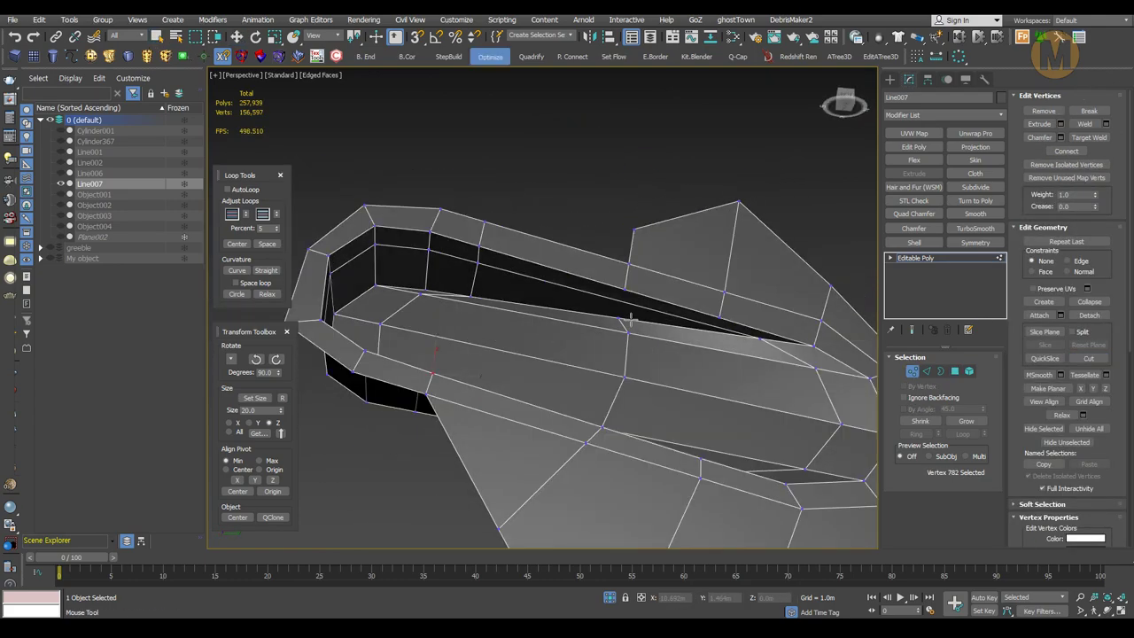
mouse_move(674, 328)
alt+middle_down()
mouse_move(658, 398)
mouse_move(653, 324)
mouse_move(658, 422)
alt+middle_up()
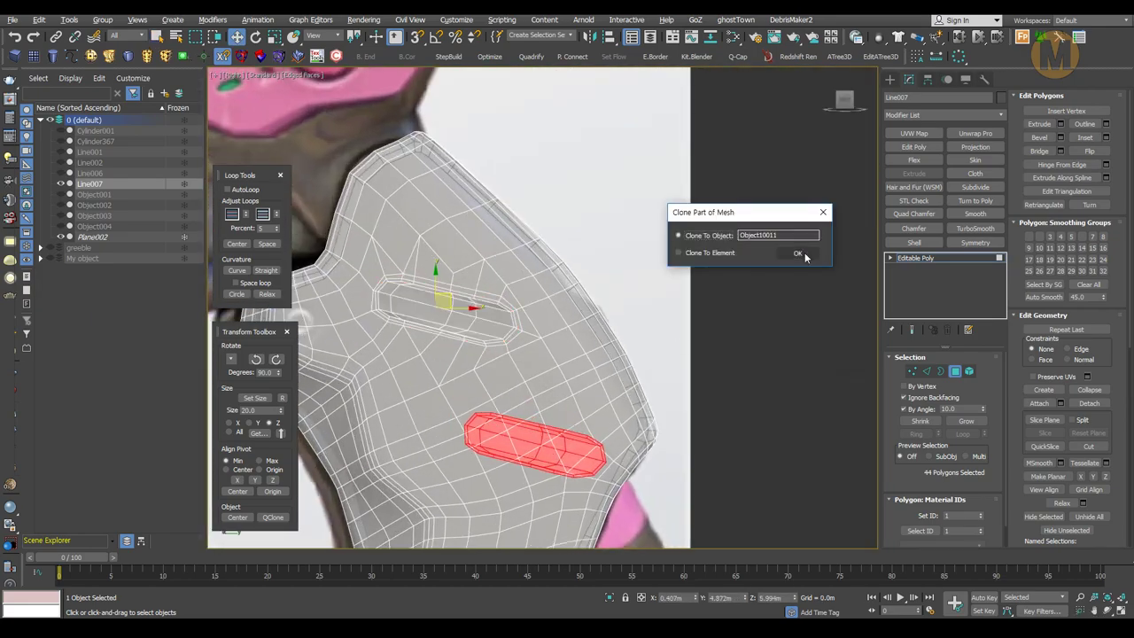
click(803, 255)
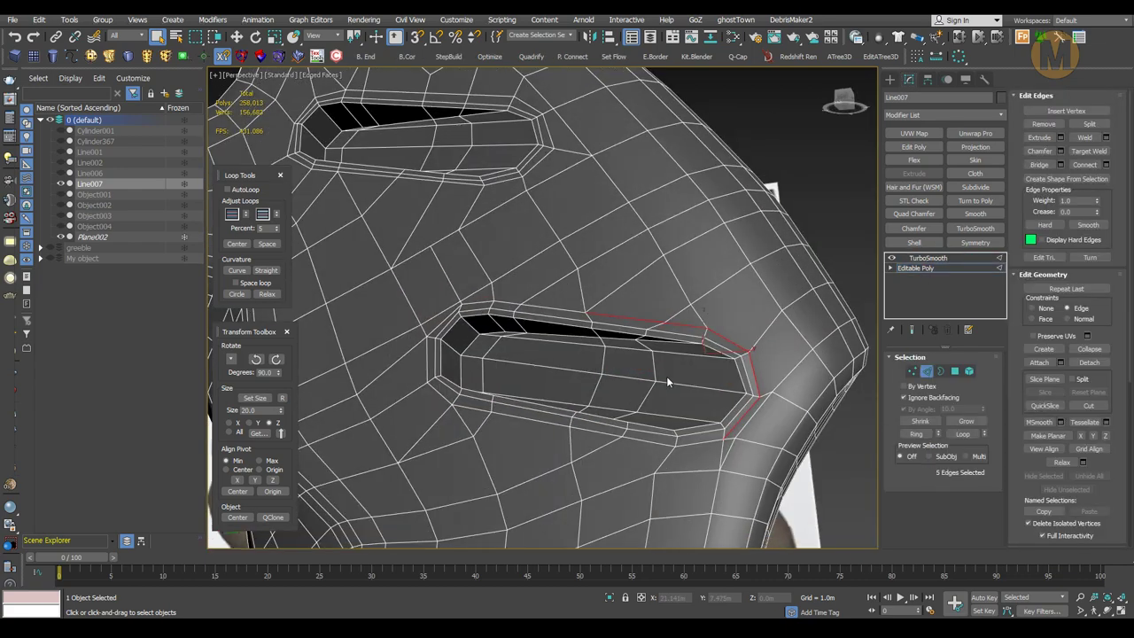
- Select and adjust the vertices at the lower slot's corner and beside it
alt+middle_drag(493, 298, 574, 317)
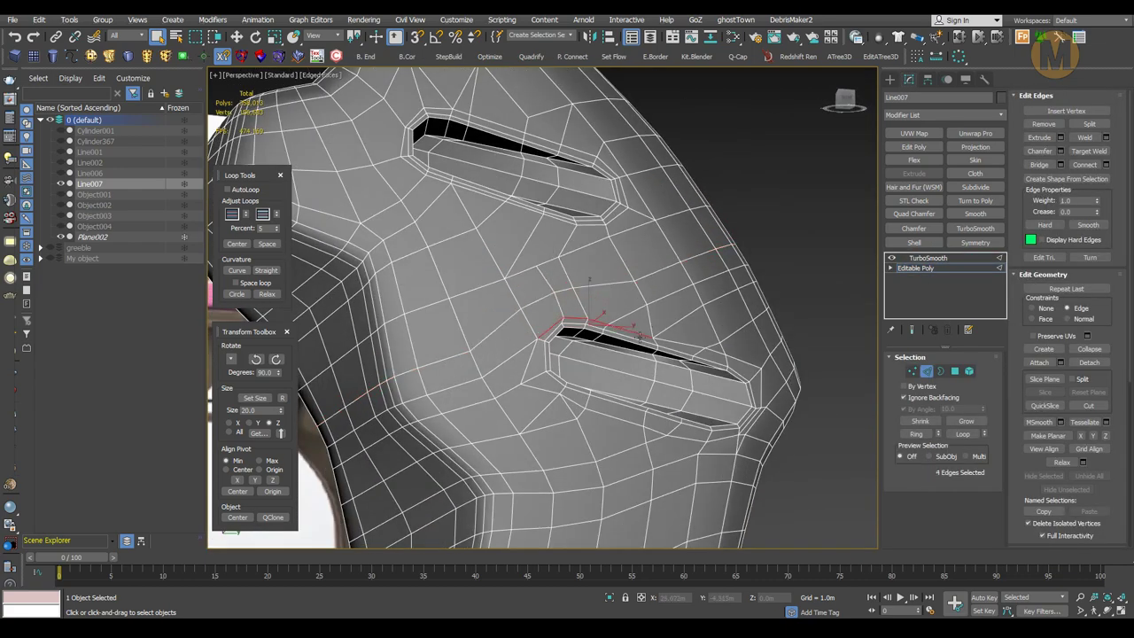
mouse_move(695, 347)
alt+middle_down()
mouse_move(656, 417)
mouse_move(689, 486)
alt+middle_up()
click(650, 432)
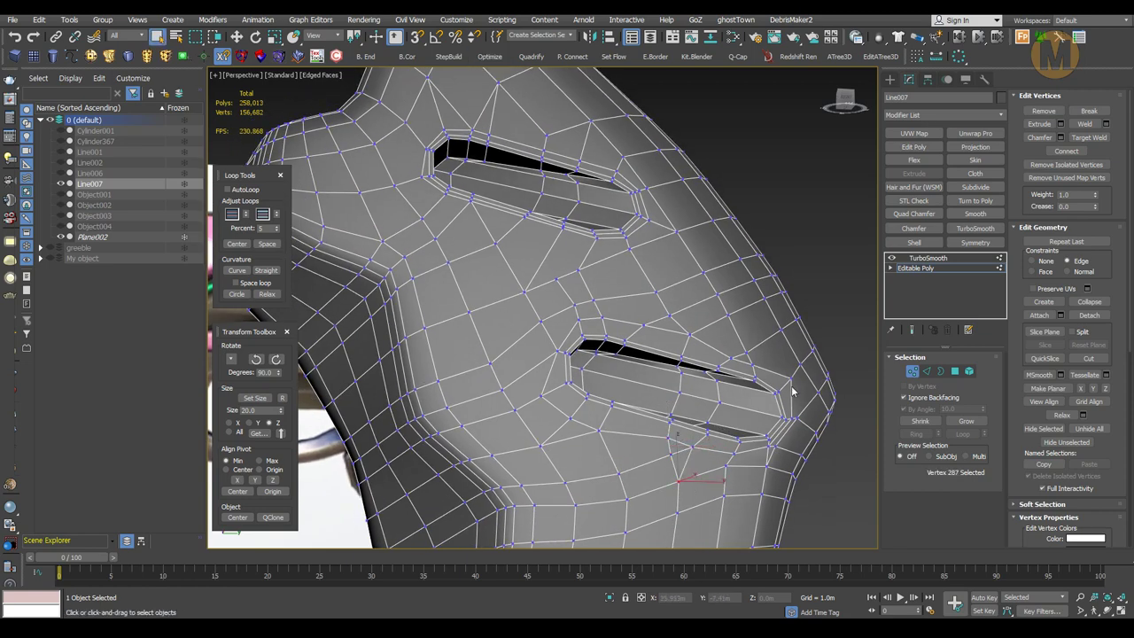
alt+middle_drag(792, 391, 673, 421)
click(666, 426)
mouse_move(714, 455)
alt+middle_down()
mouse_move(724, 346)
mouse_move(675, 364)
alt+middle_up()
click(705, 350)
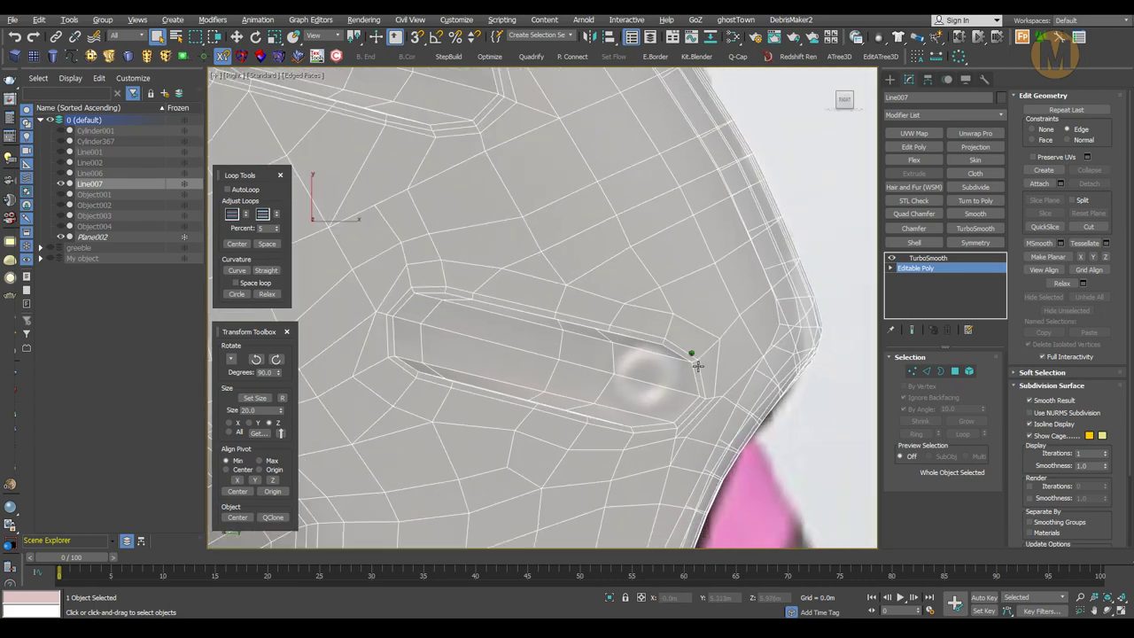
- Select the lower slot's ring of faces, grow it into the inner faces, then switch to Edge mode
click(656, 370)
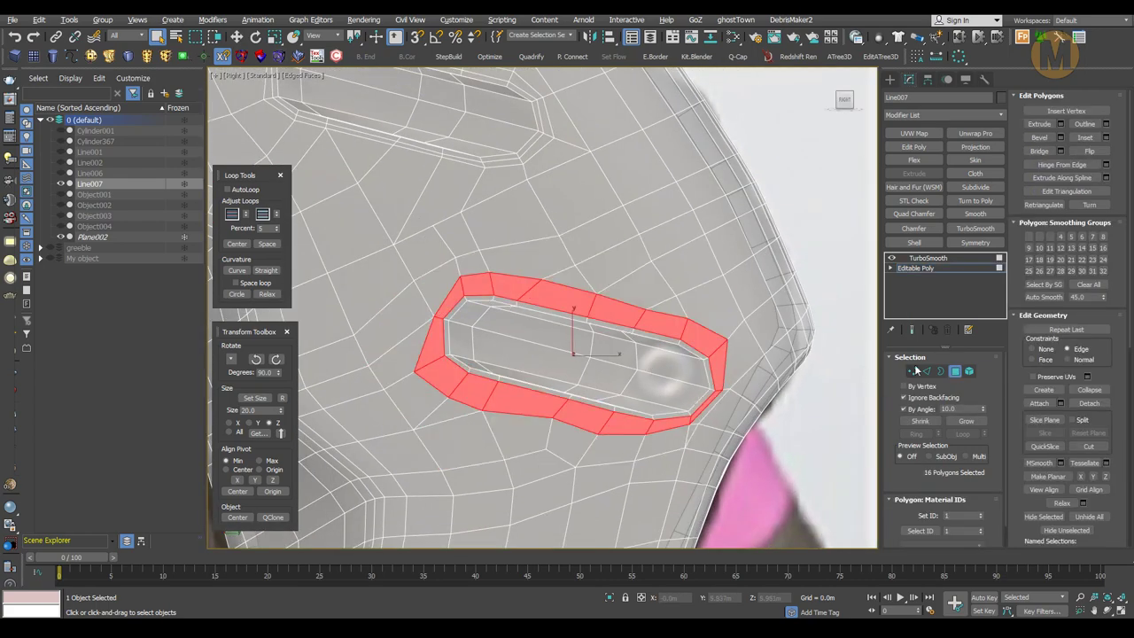
key(ctrl+Page_Up)
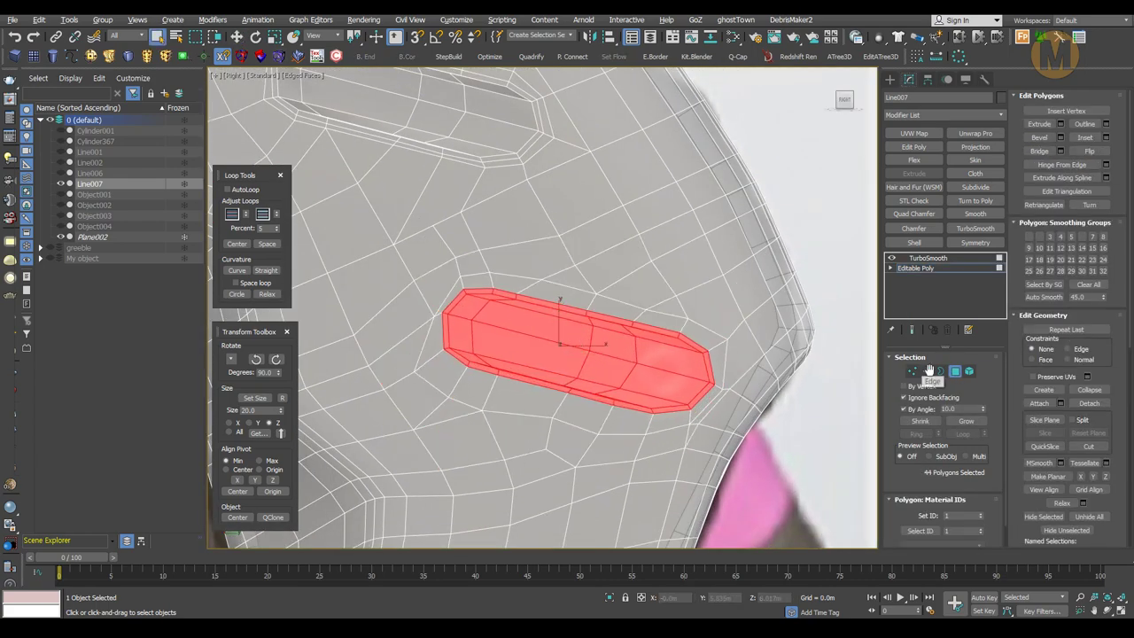
click(927, 371)
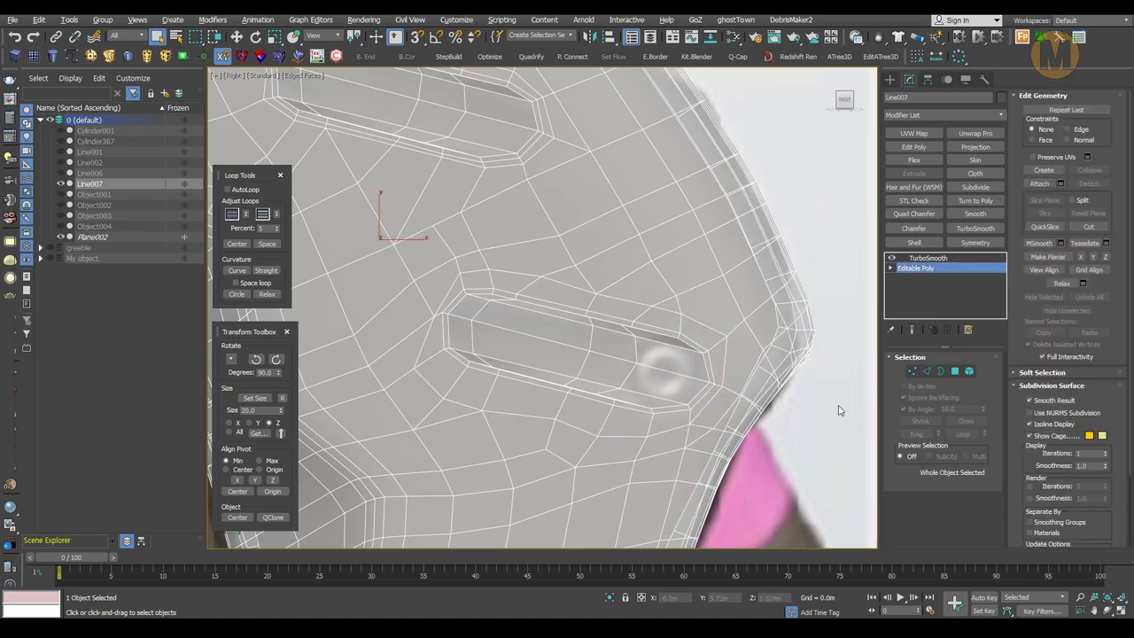
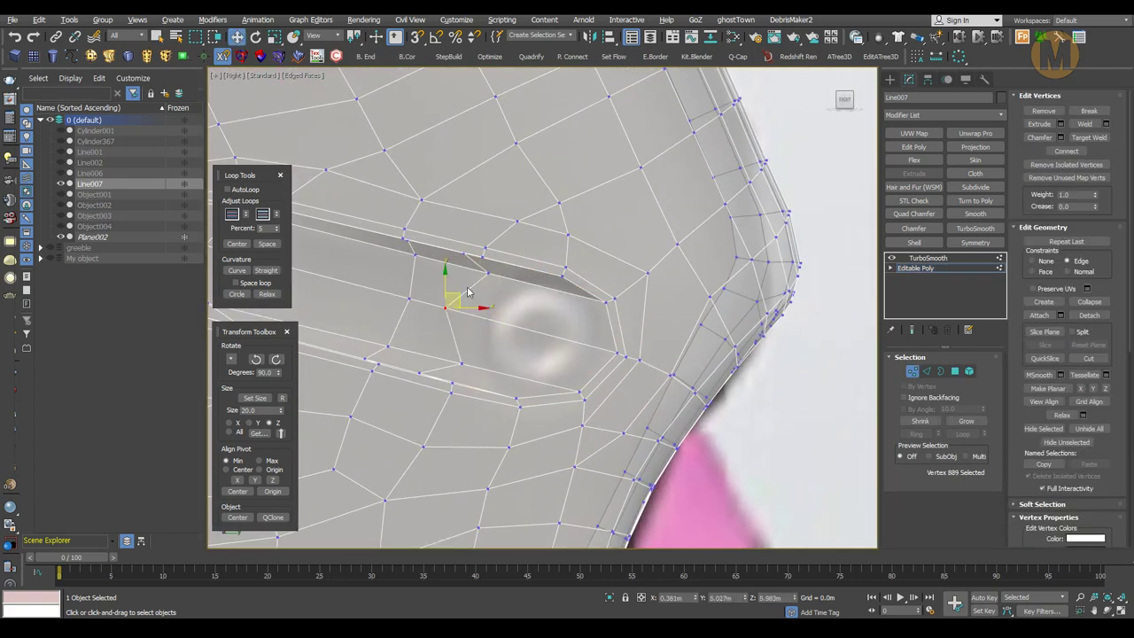
- Open the hexagonal hole by removing its faces and selecting the hole's rim border
scroll(523, 337, up, 1)
key(alt+c)
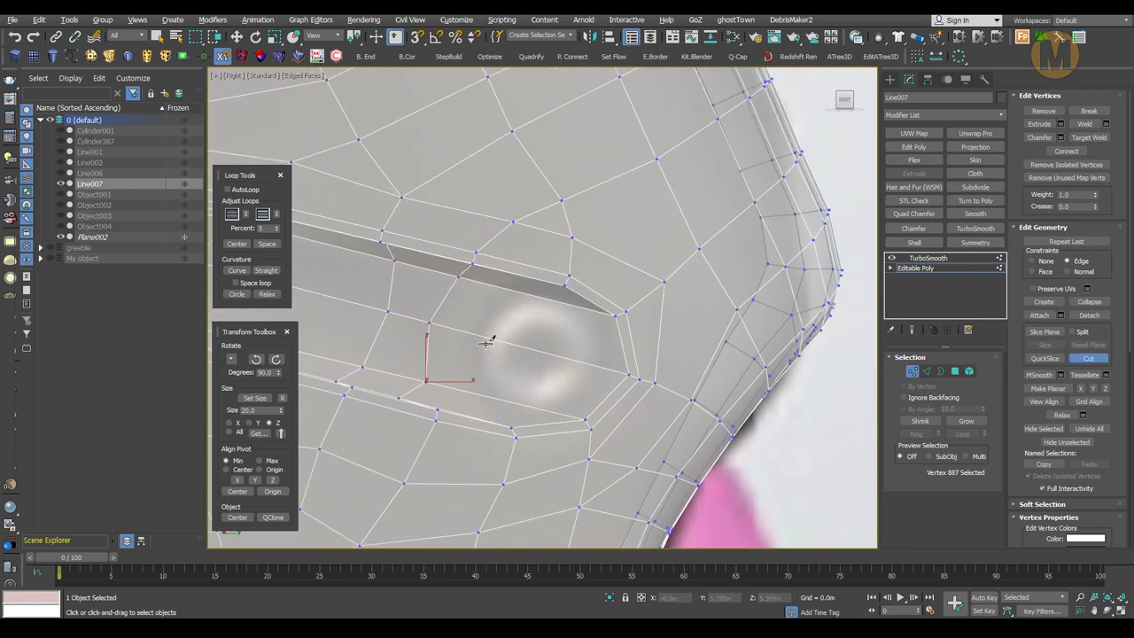
key(4)
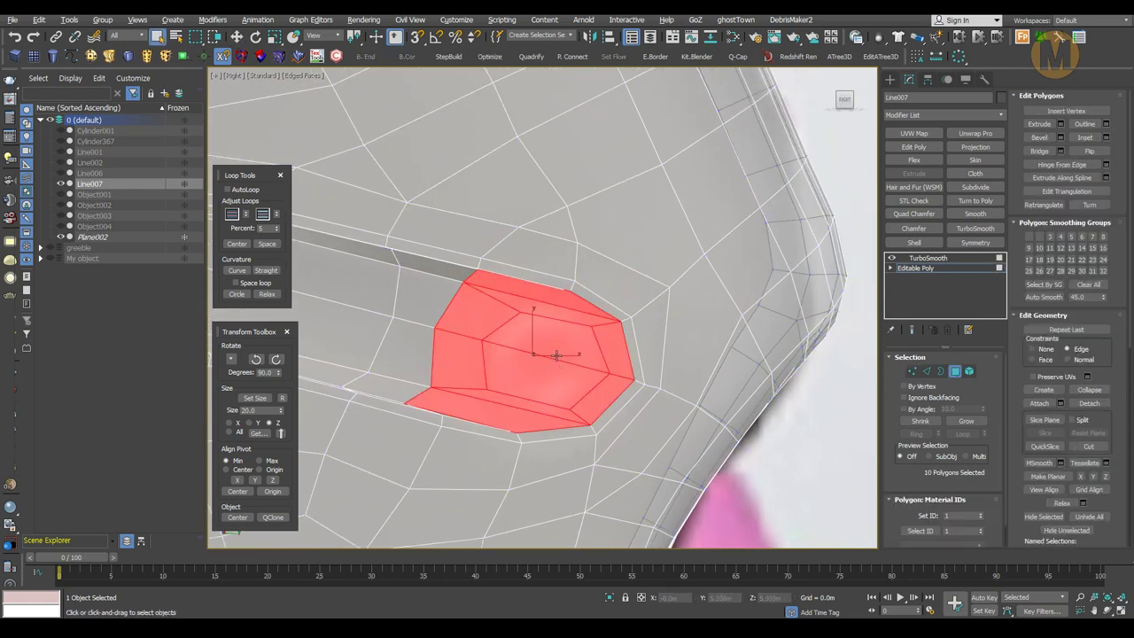
click(531, 363)
scroll(567, 345, up, 2)
key(e)
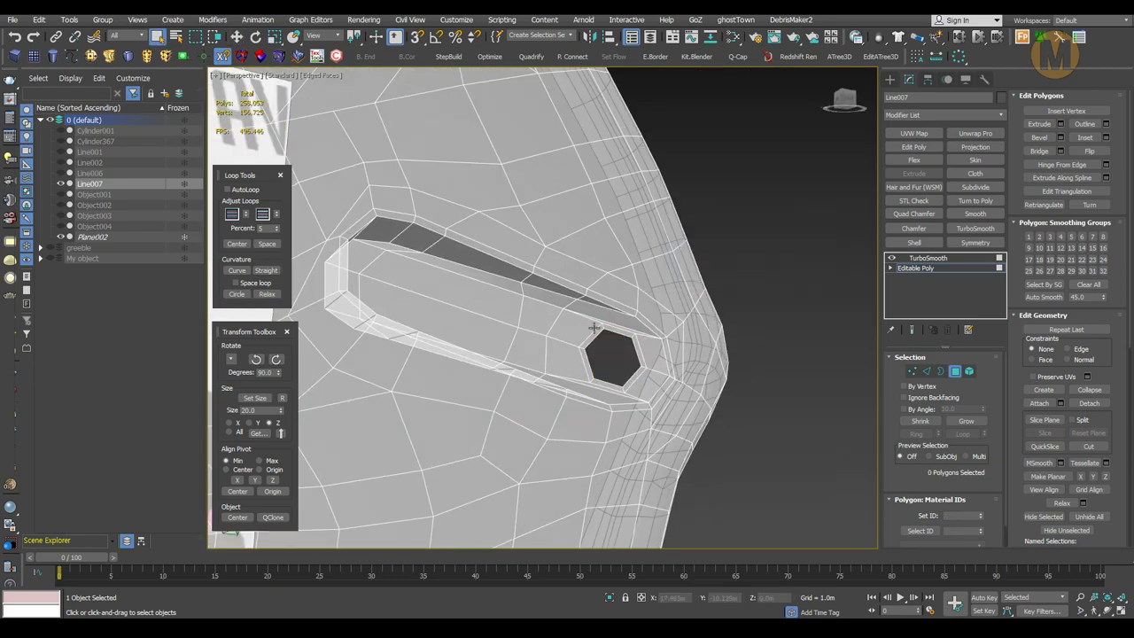
key(3)
click(593, 330)
alt+middle_drag(696, 361, 593, 367)
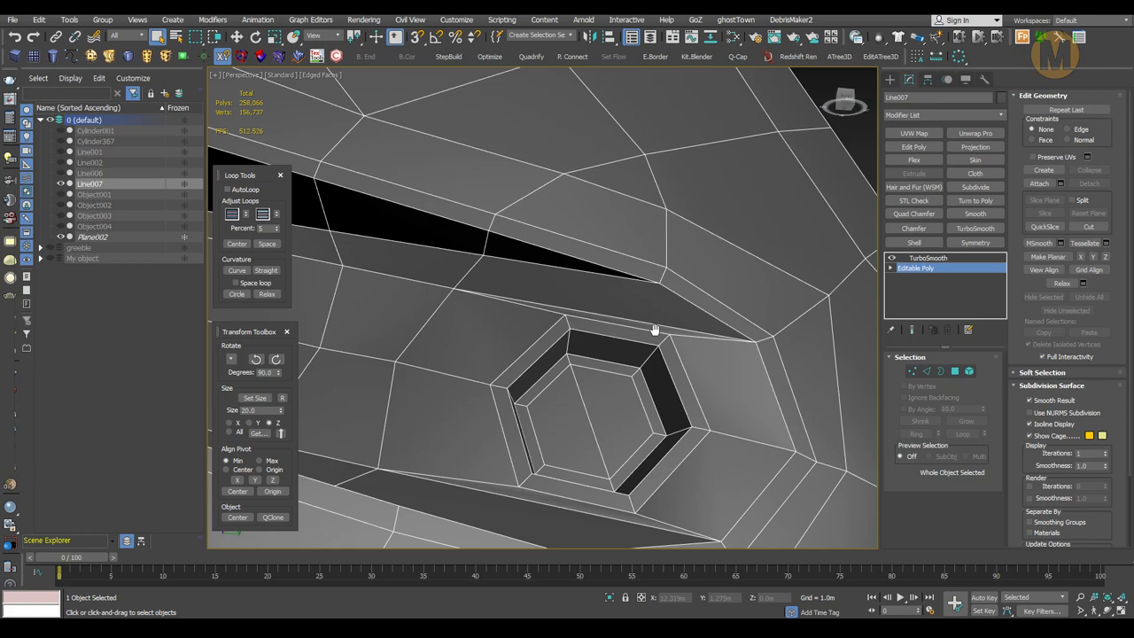
- Cut supporting edges around the hexagonal hole's rim
key(1)
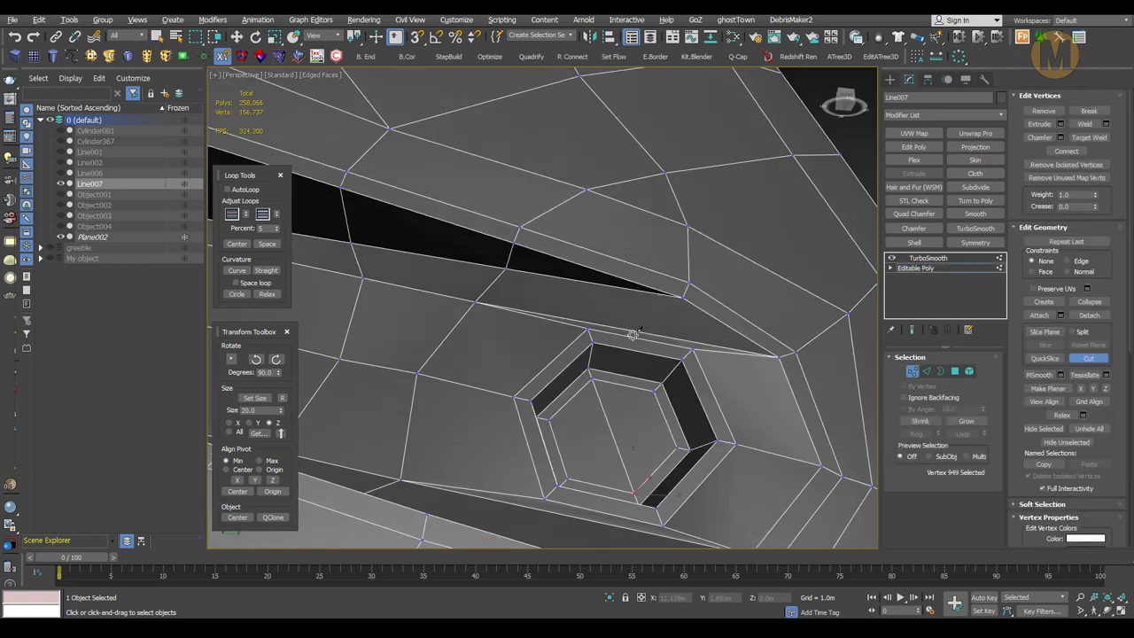
mouse_move(654, 329)
middle_down()
mouse_move(628, 222)
mouse_move(534, 493)
middle_up()
alt+middle_drag(561, 439, 682, 284)
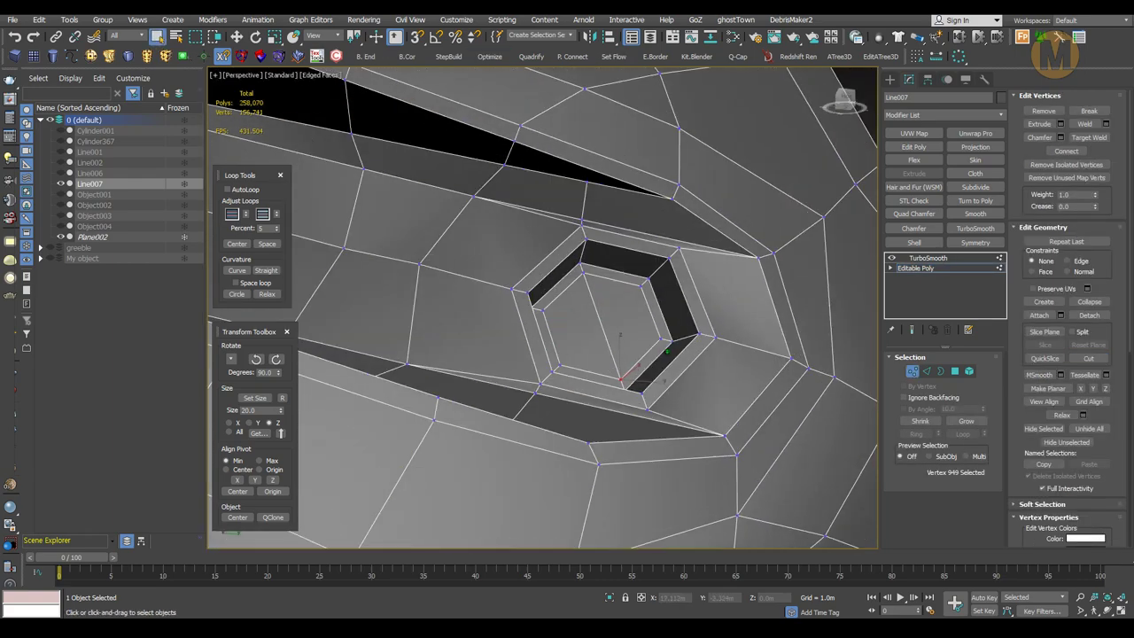
key(alt+c)
scroll(653, 244, up, 2)
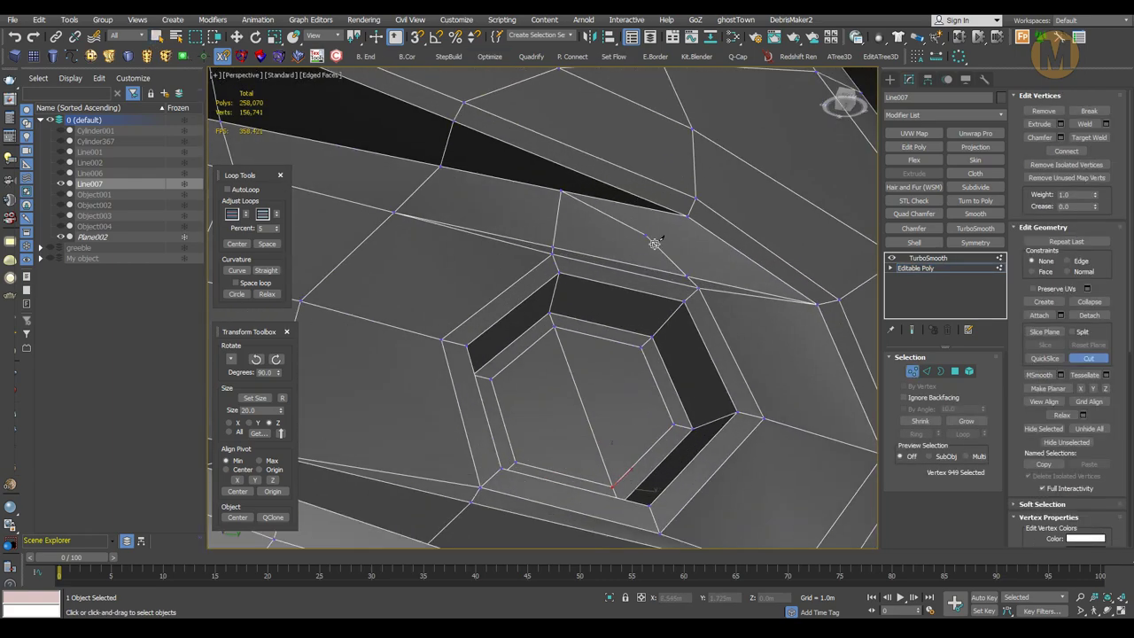
right_click(700, 228)
alt+middle_drag(700, 227, 640, 378)
right_click(550, 416)
alt+middle_drag(550, 416, 522, 397)
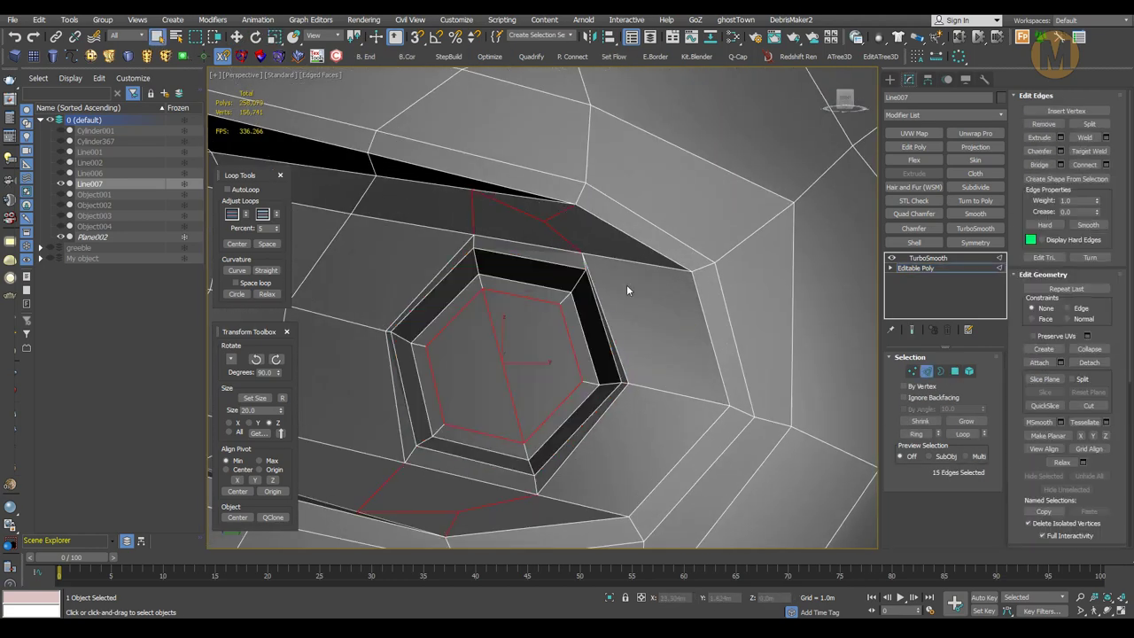
key(1)
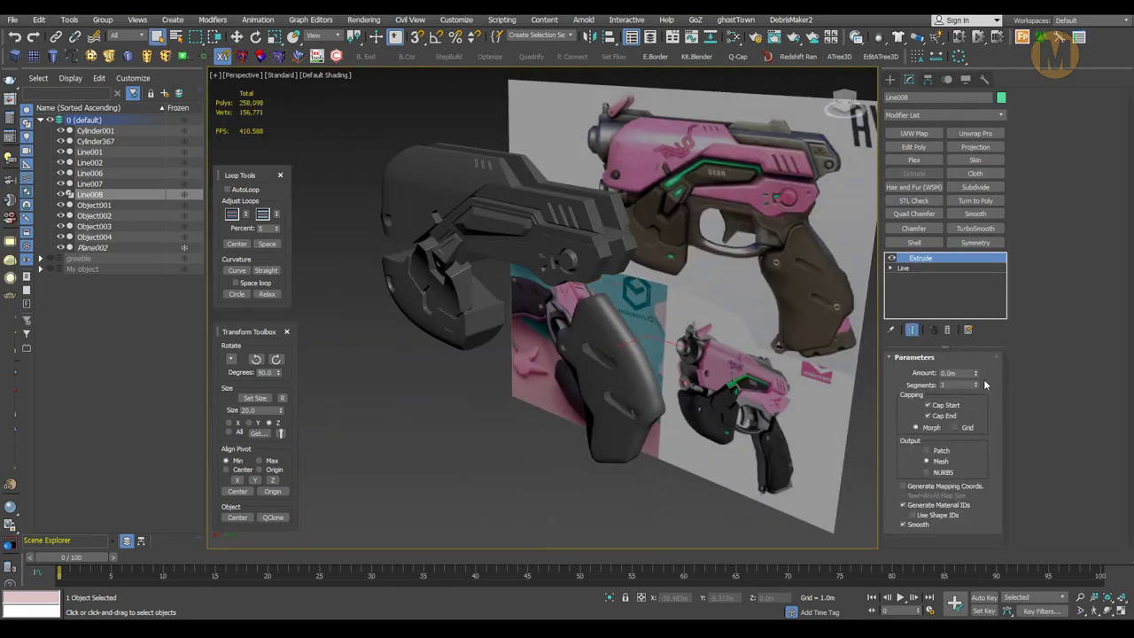
- Keep the Line007 stock outside the Line008 cutter in ProCutter and check the trimmed grip
scroll(567, 311, up, 5)
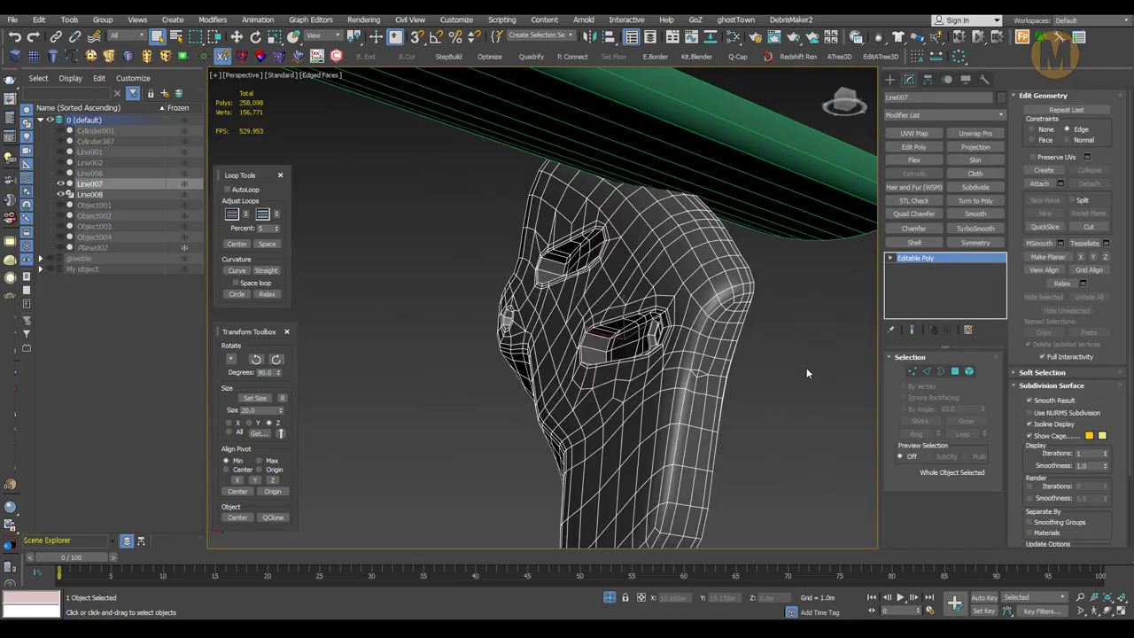
alt+middle_drag(807, 368, 685, 354)
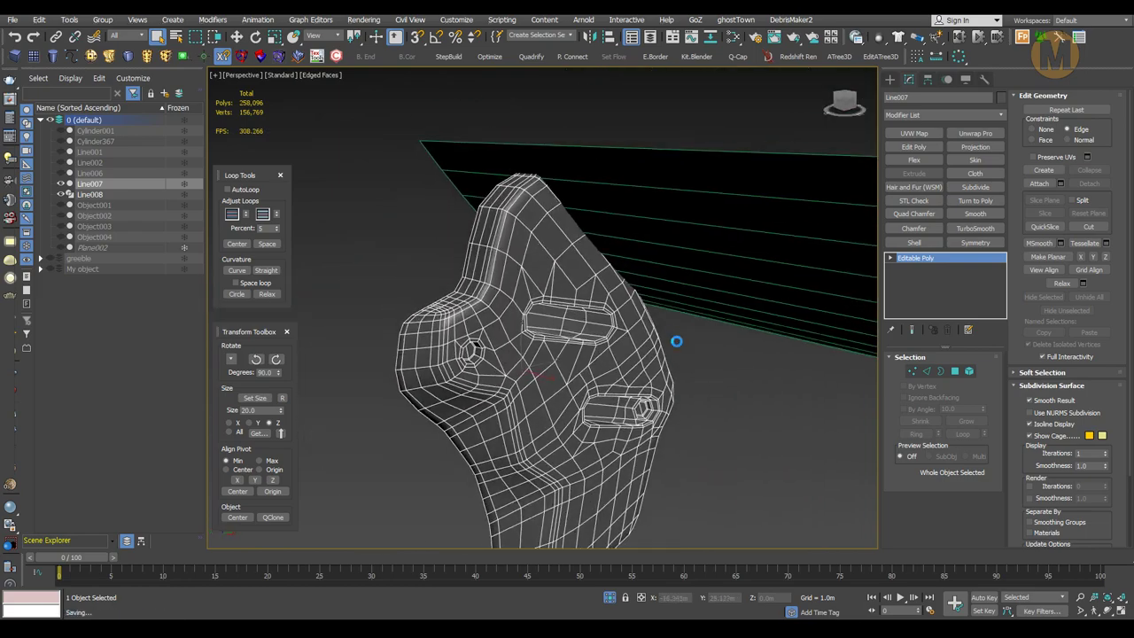
click(1029, 138)
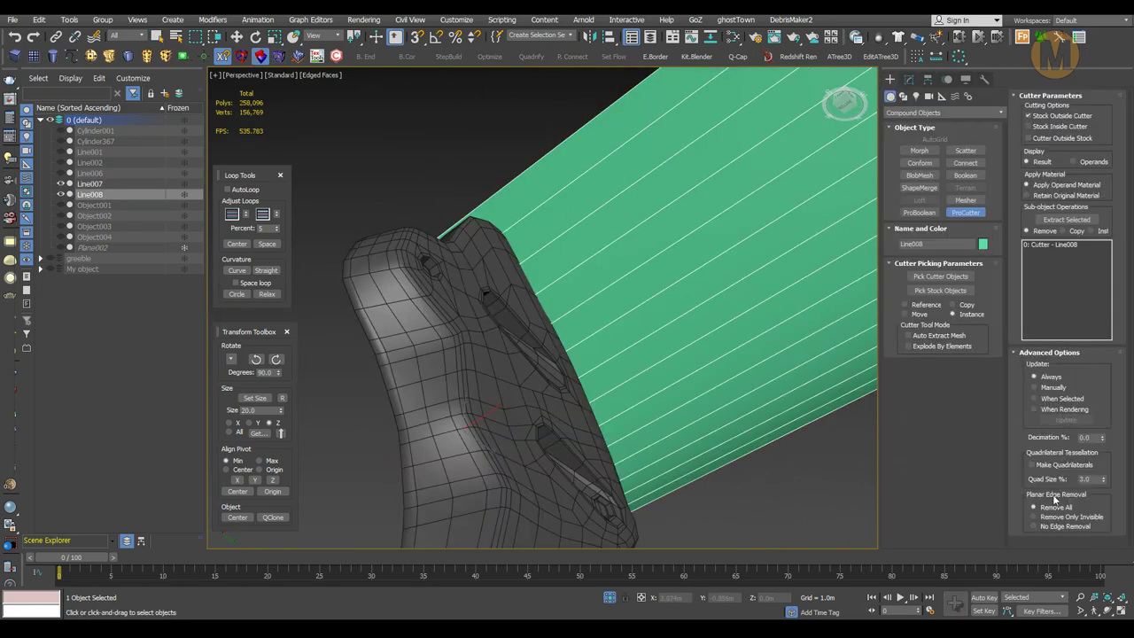
key(alt+q)
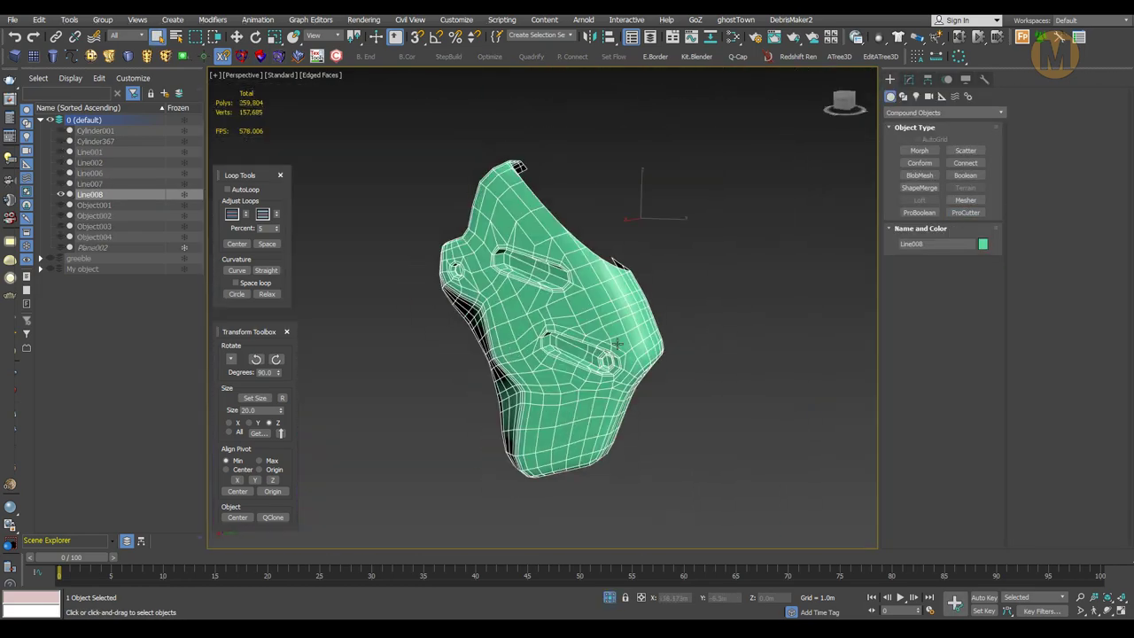
key(alt+q)
click(908, 78)
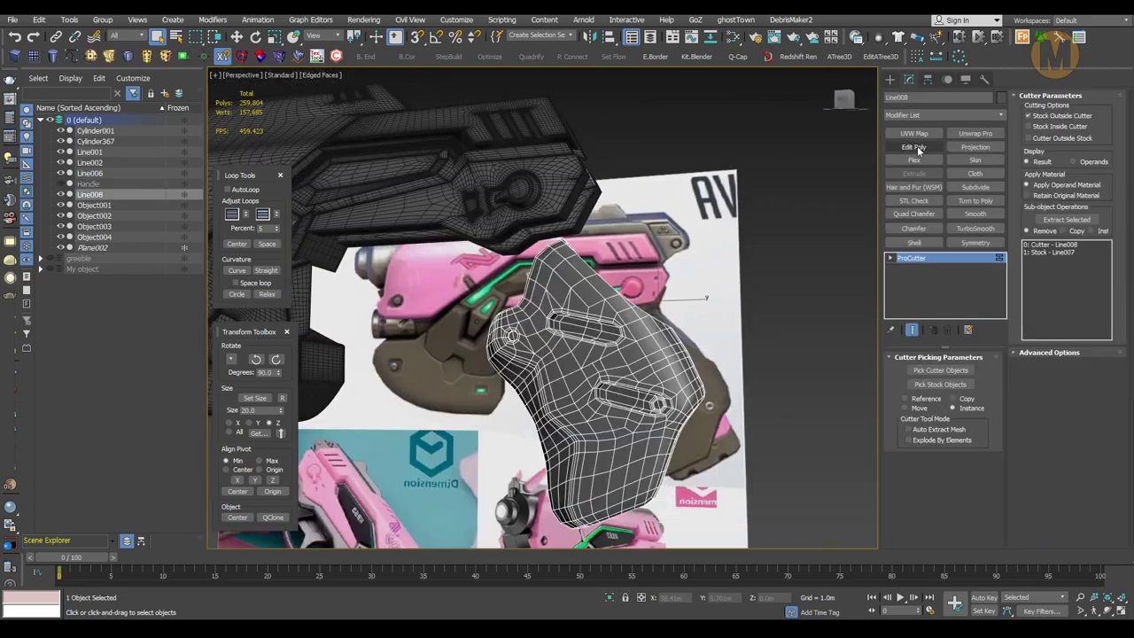
- Add an Edit Poly modifier above ProCutter and inspect the trimmed grip's faces
click(913, 147)
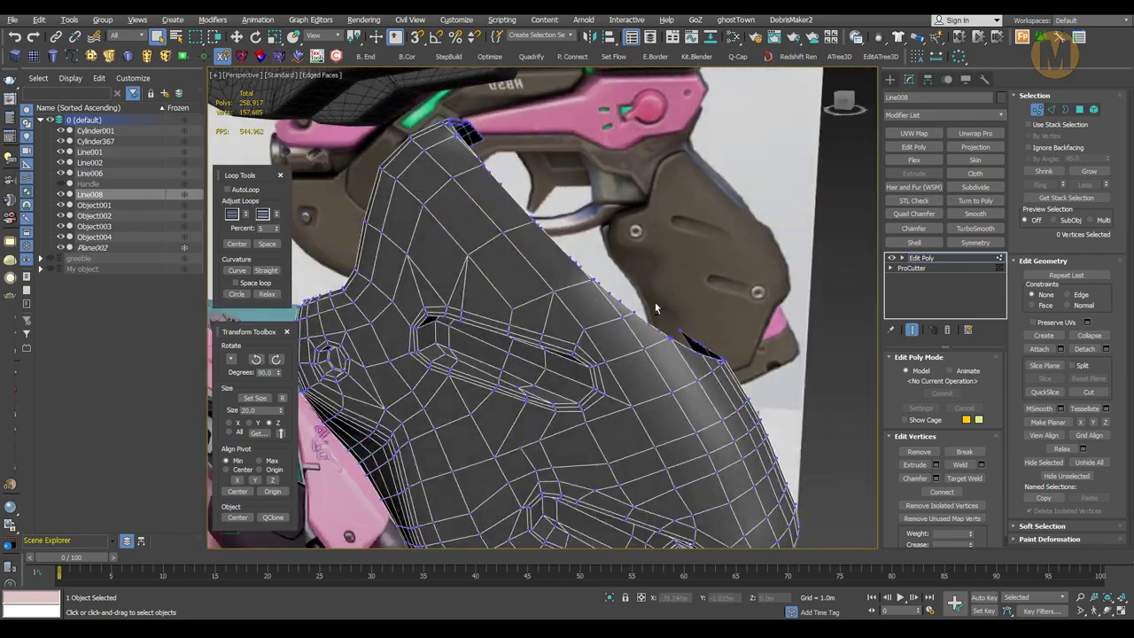
scroll(654, 307, up, 3)
alt+middle_drag(654, 308, 610, 324)
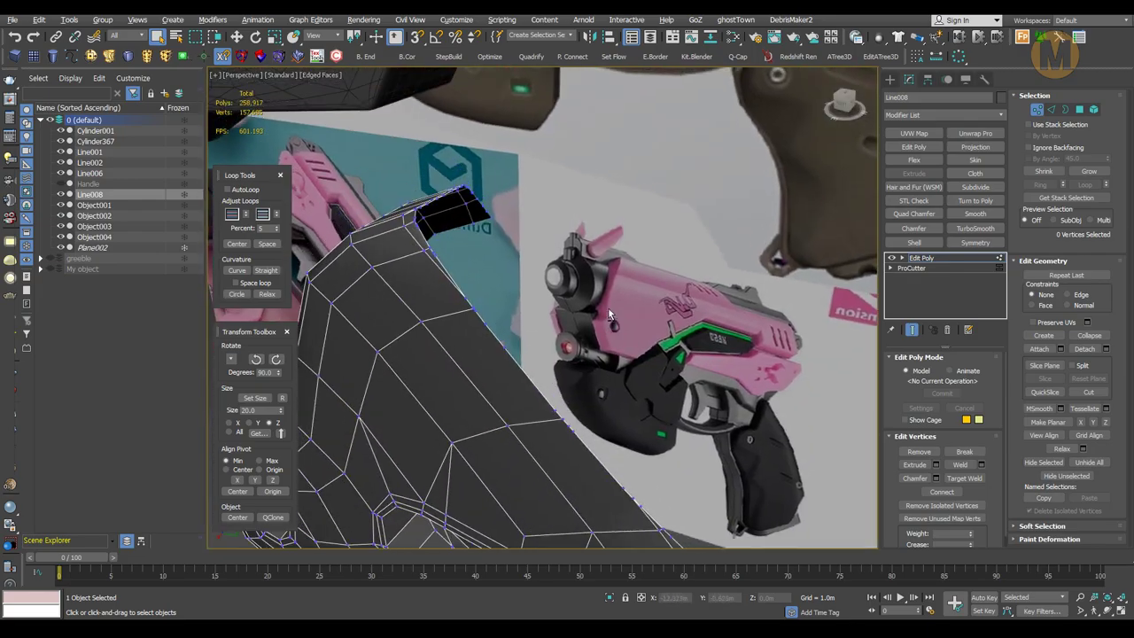
key(alt+q)
scroll(486, 264, up, 3)
scroll(516, 257, down, 3)
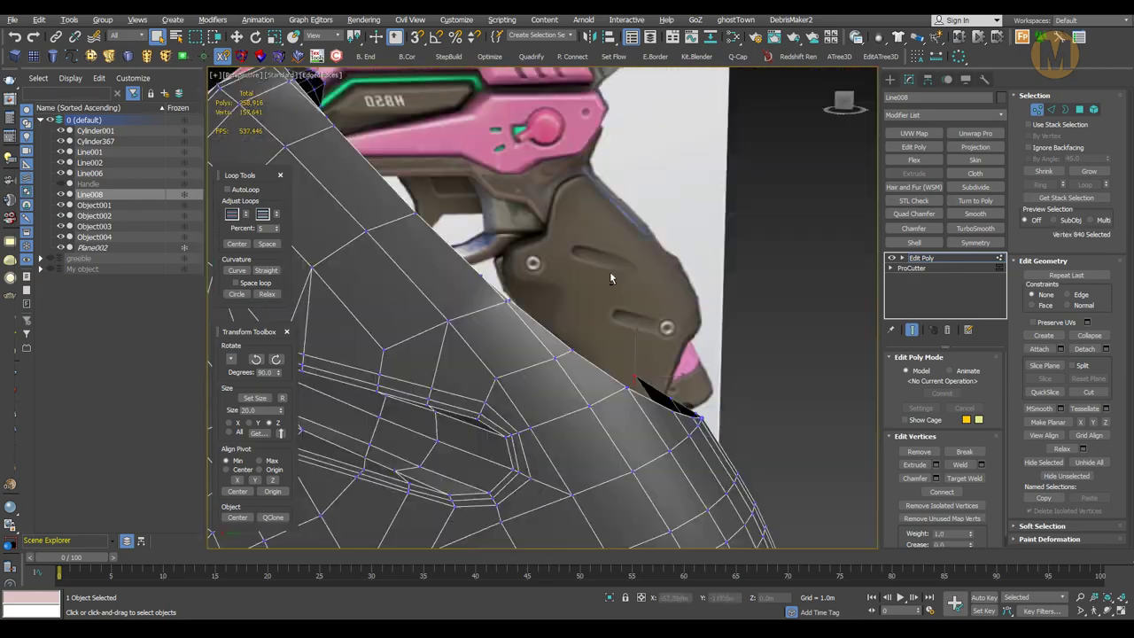
mouse_move(592, 292)
alt+middle_down()
mouse_move(617, 267)
mouse_move(496, 337)
mouse_move(531, 337)
alt+middle_up()
key(4)
click(474, 332)
scroll(532, 336, up, 3)
scroll(532, 337, down, 5)
key(F3)
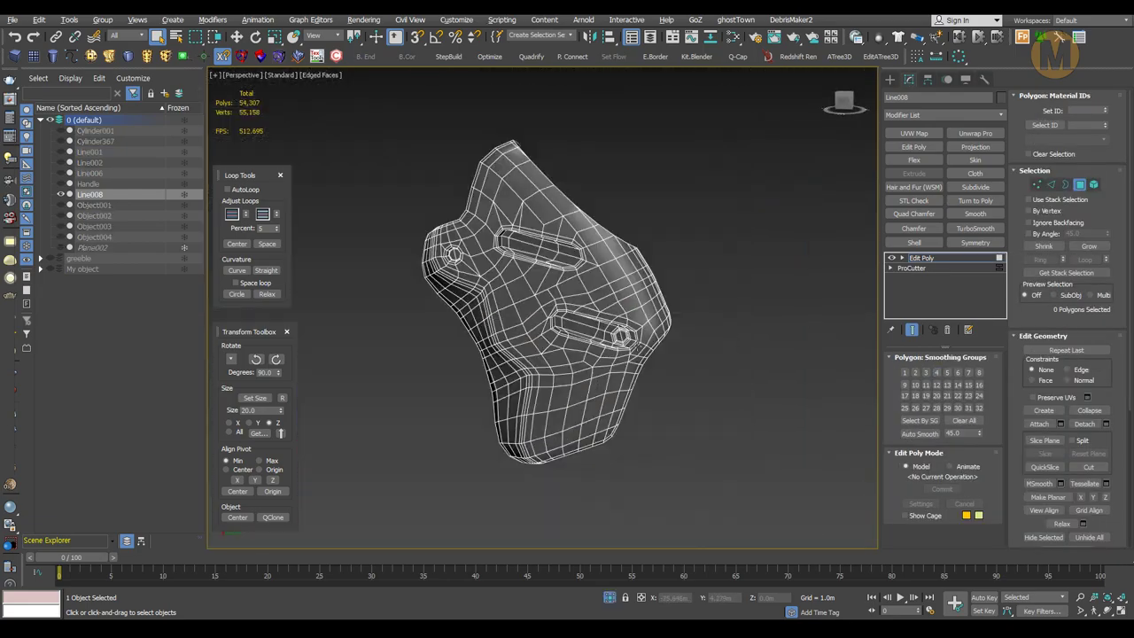
scroll(637, 341, up, 3)
click(637, 341)
key(F3)
alt+middle_drag(637, 341, 721, 351)
- Cut new edges along the grip's trimmed top and preview it with smoothing
key(1)
key(7)
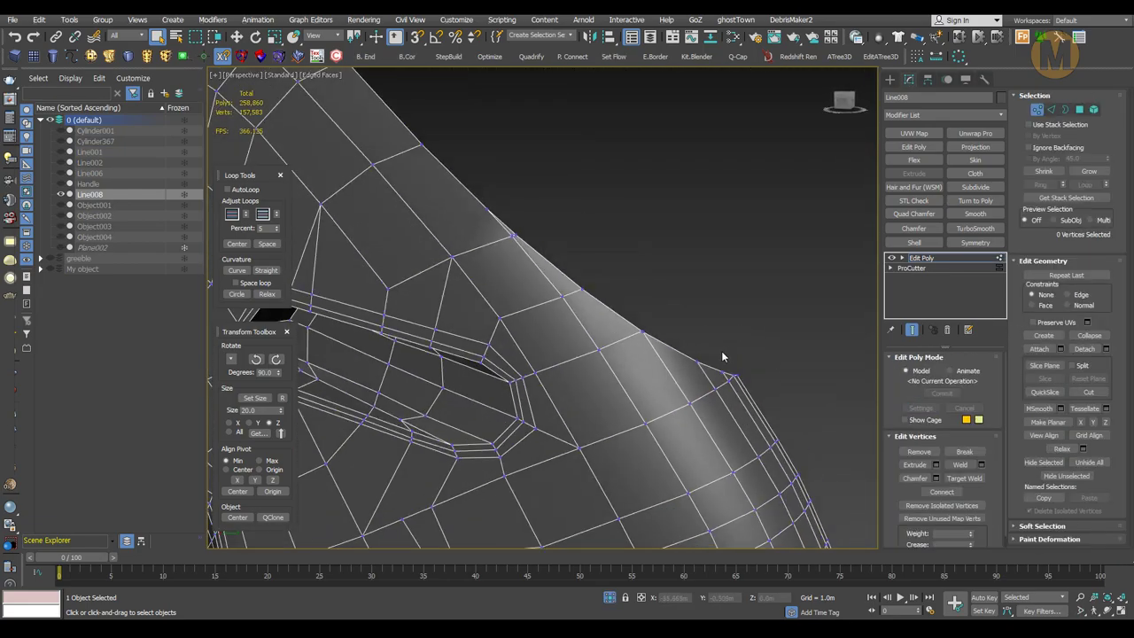
key(alt+c)
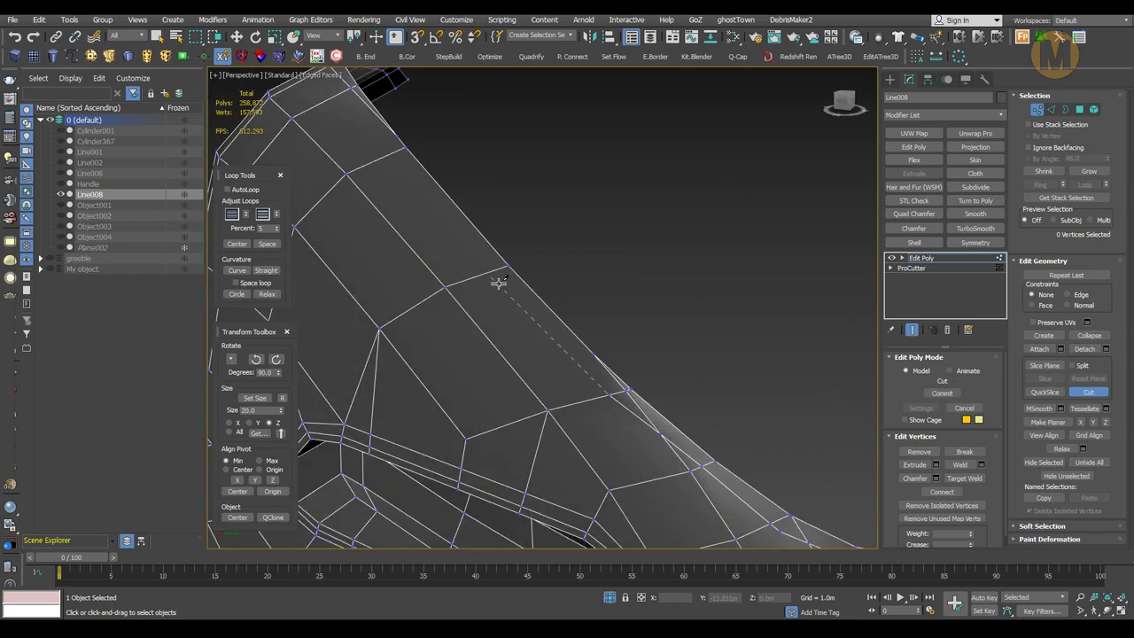
mouse_move(647, 337)
alt+middle_down()
mouse_move(662, 348)
mouse_move(684, 323)
alt+middle_up()
scroll(684, 323, down, 3)
scroll(667, 329, down, 2)
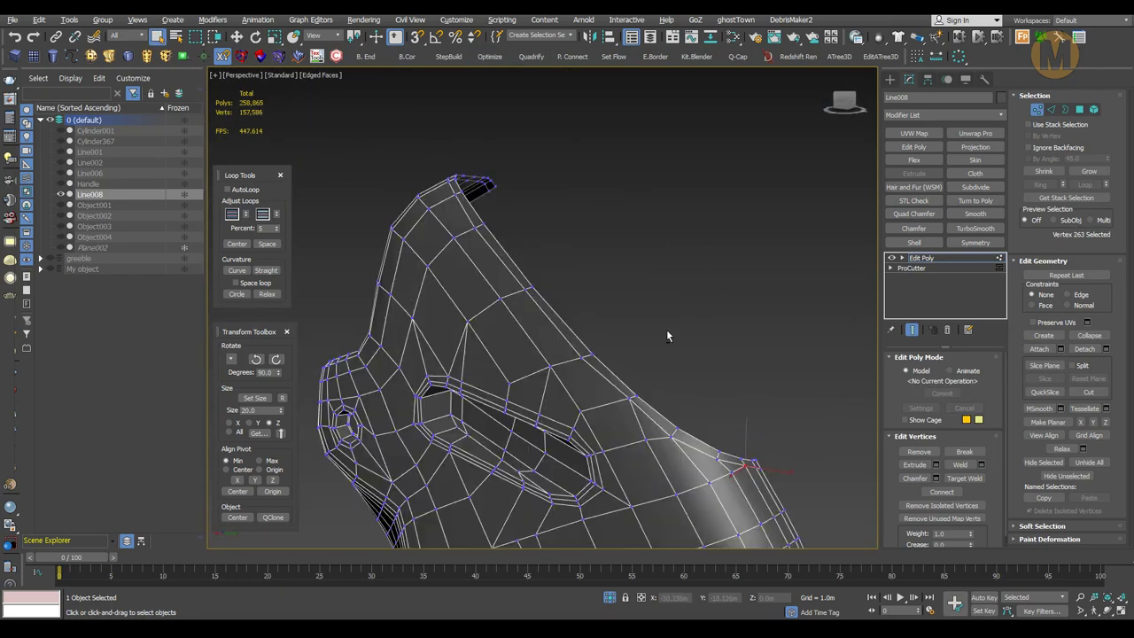
key(F3)
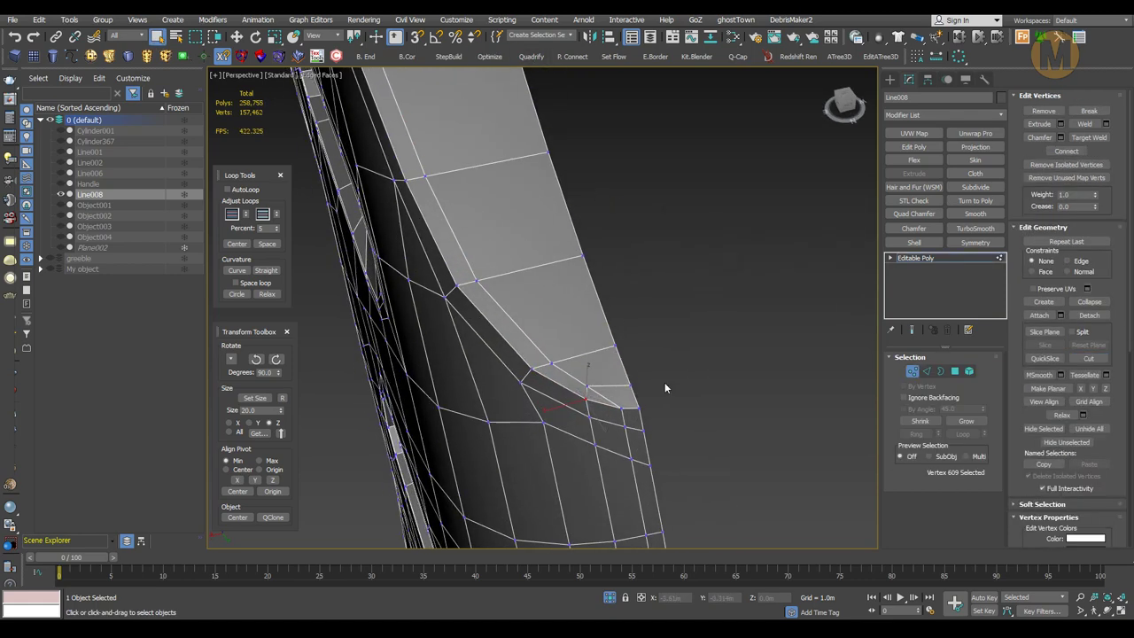
- Select the Line008 grip's edges and all open borders, then exit sub-object mode
mouse_move(662, 376)
alt+middle_down()
mouse_move(533, 341)
mouse_move(585, 357)
mouse_move(684, 309)
alt+middle_up()
key(2)
scroll(554, 325, up, 5)
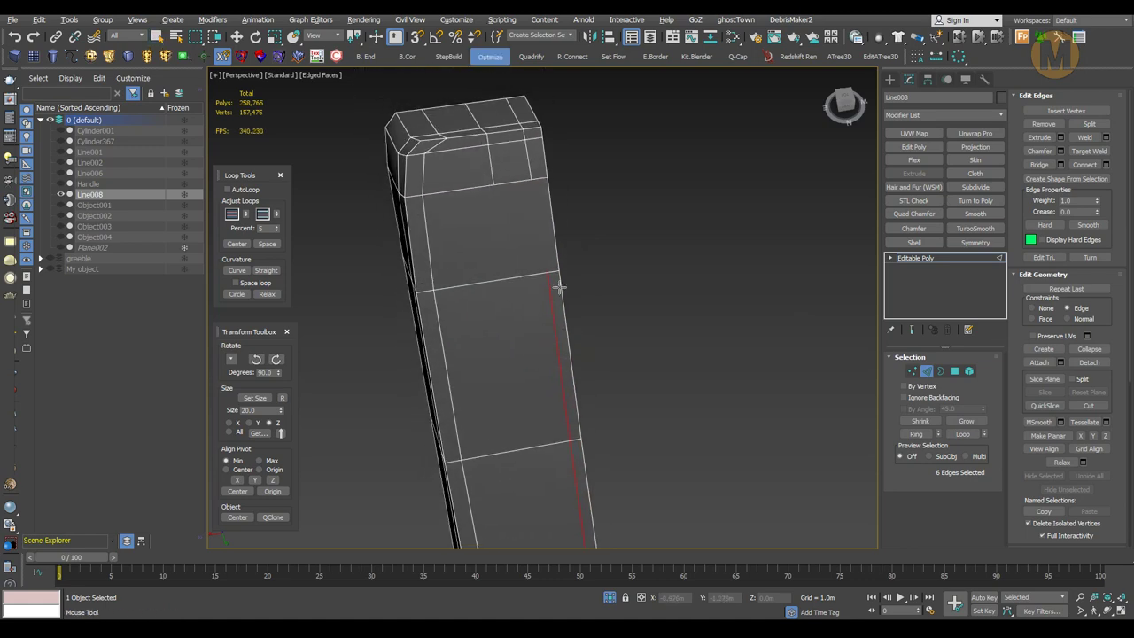
alt+middle_drag(559, 286, 534, 443)
alt+middle_drag(618, 417, 617, 286)
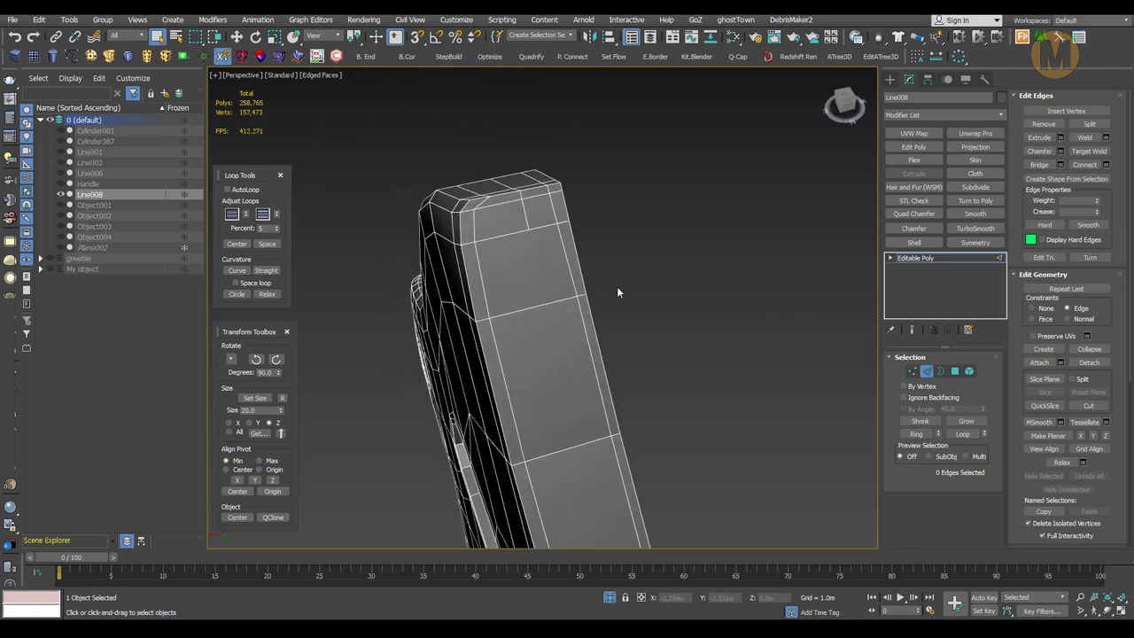
key(3)
key(ctrl+a)
key(z)
scroll(595, 306, up, 2)
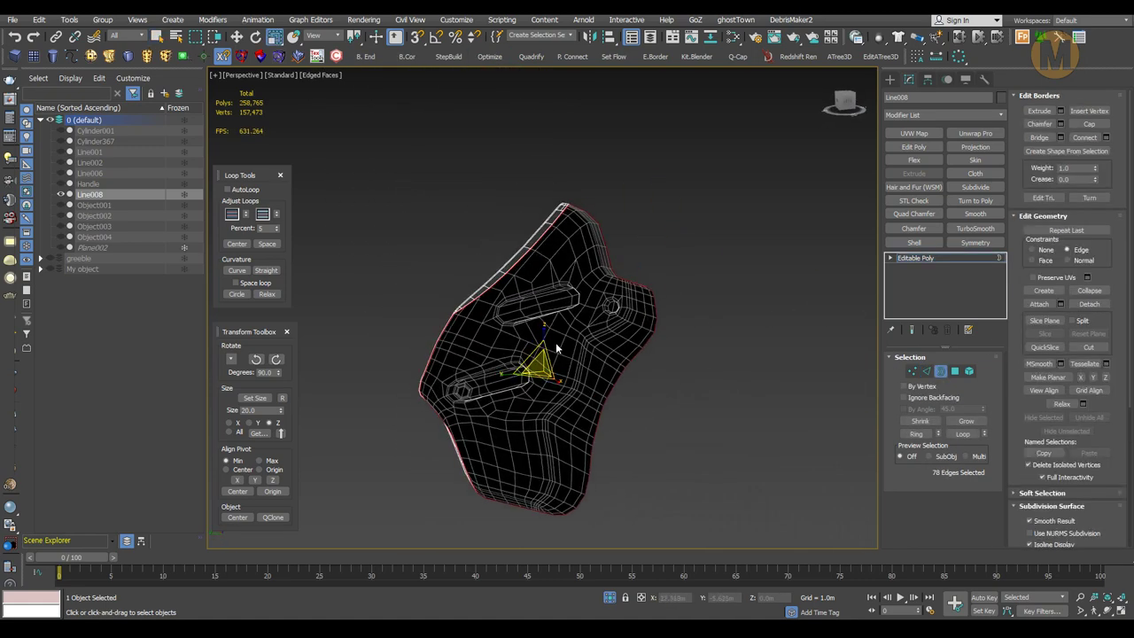
click(927, 373)
key(F3)
alt+middle_drag(585, 372, 612, 382)
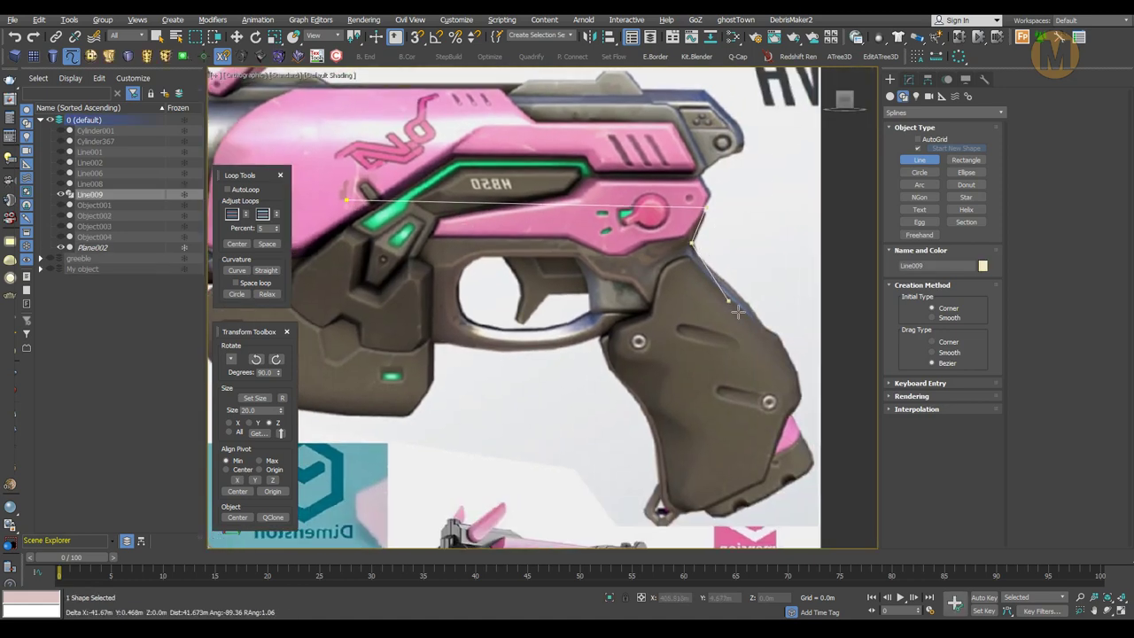
- Close the Line009 outline around the trigger guard and grip, then convert it to Editable Poly
scroll(737, 311, down, 2)
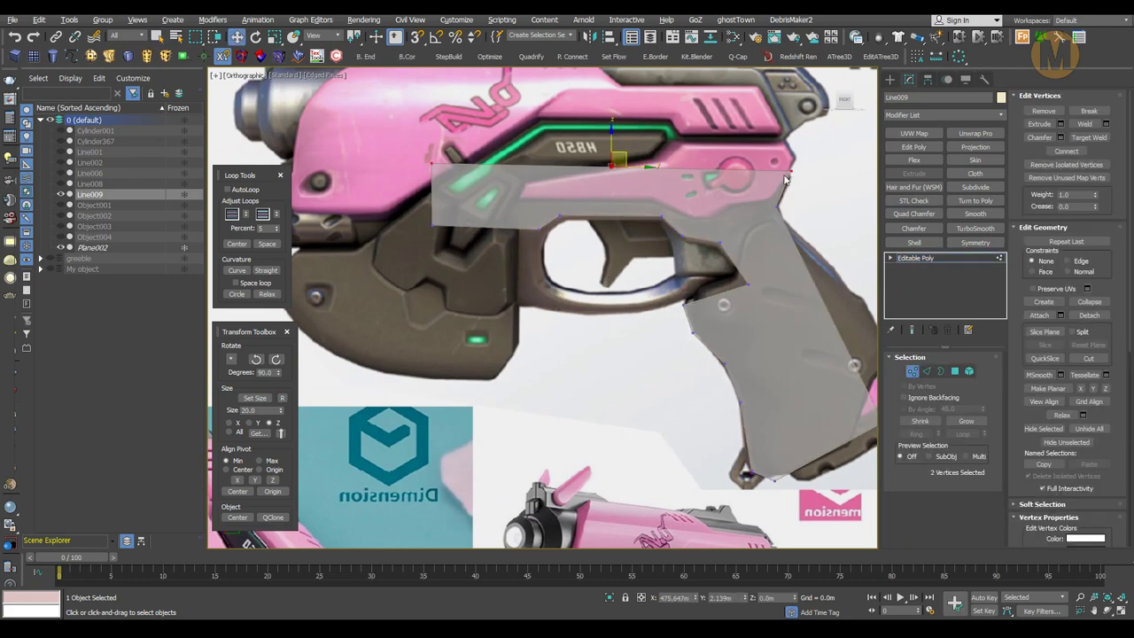
scroll(664, 278, down, 3)
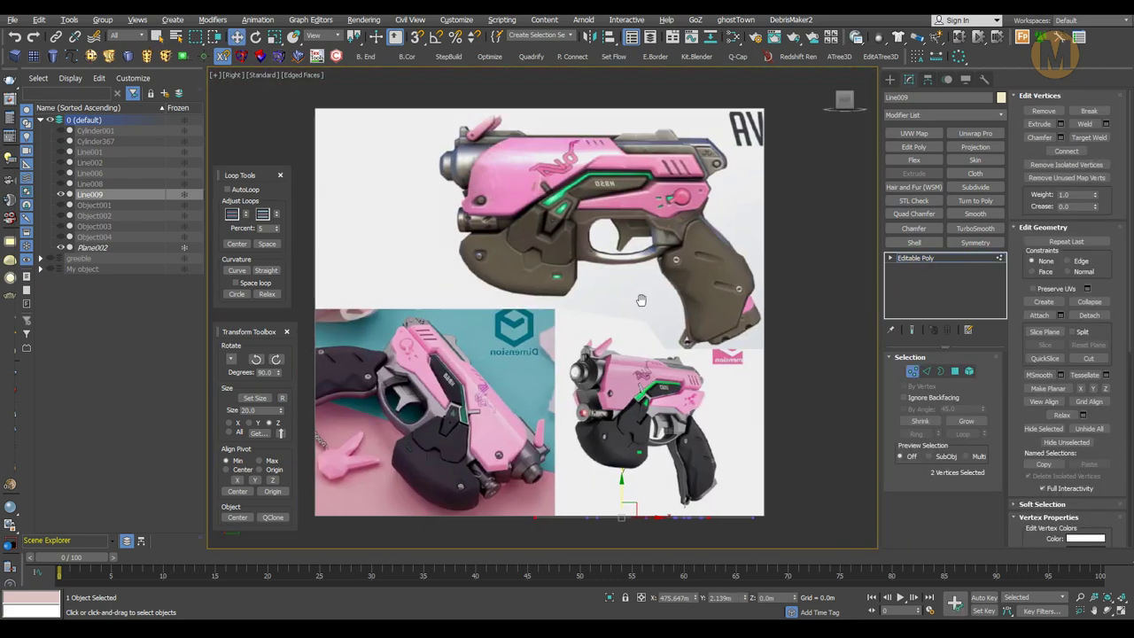
middle_drag(664, 278, 631, 330)
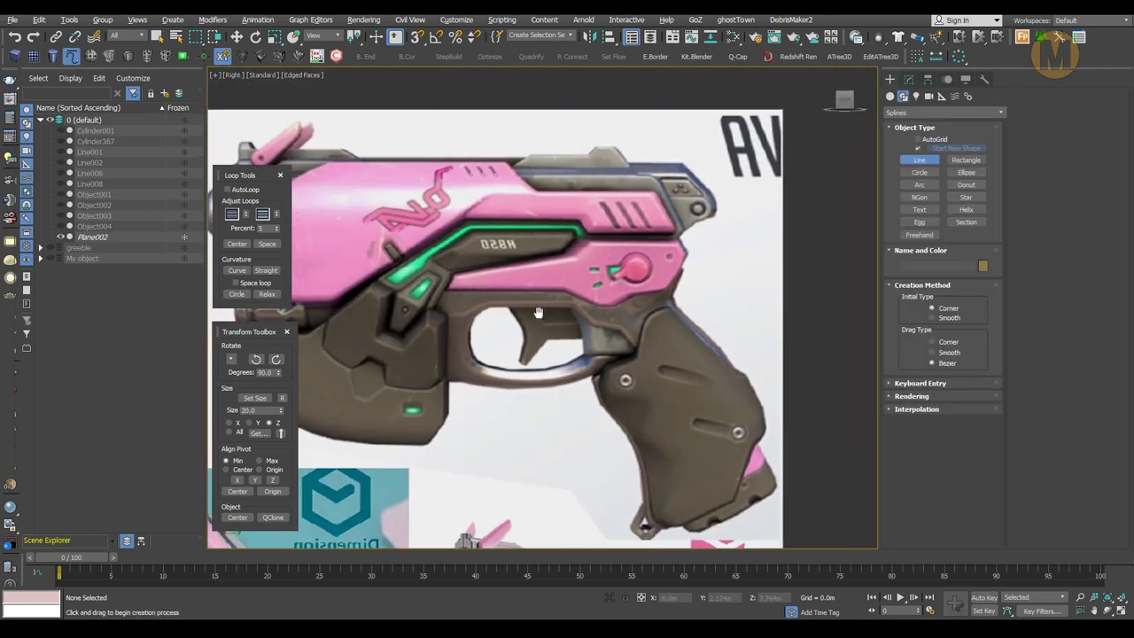
click(435, 256)
right_click(587, 319)
click(590, 337)
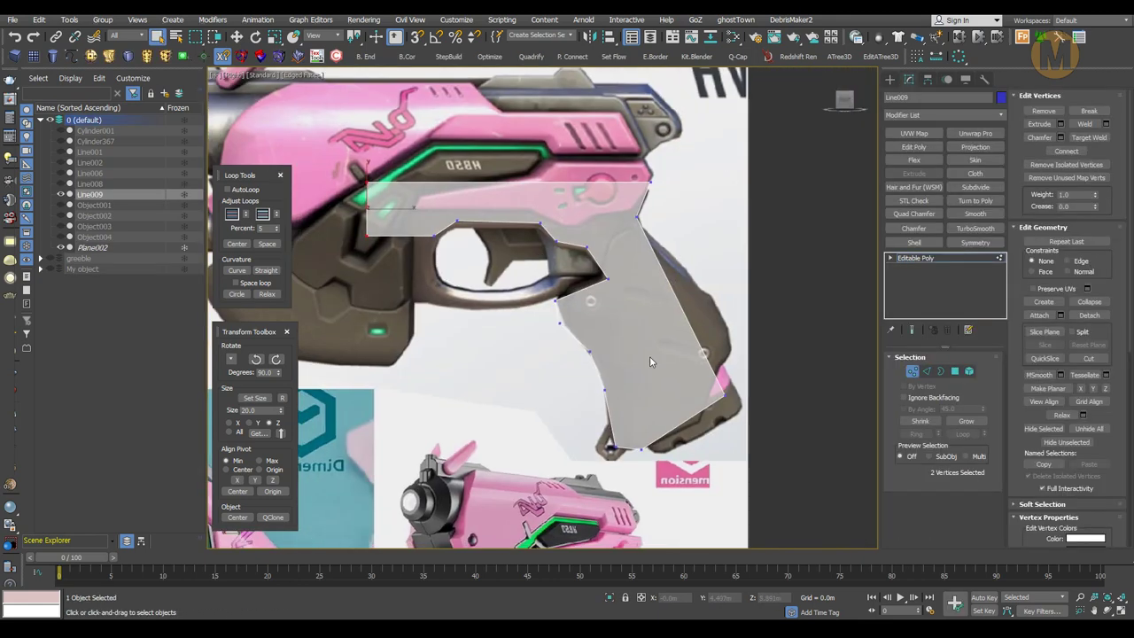
- Move the grip's outline vertices, pulling the right-side vertex left to fit the grip
scroll(532, 284, up, 1)
click(441, 259)
scroll(487, 270, up, 1)
scroll(483, 264, up, 1)
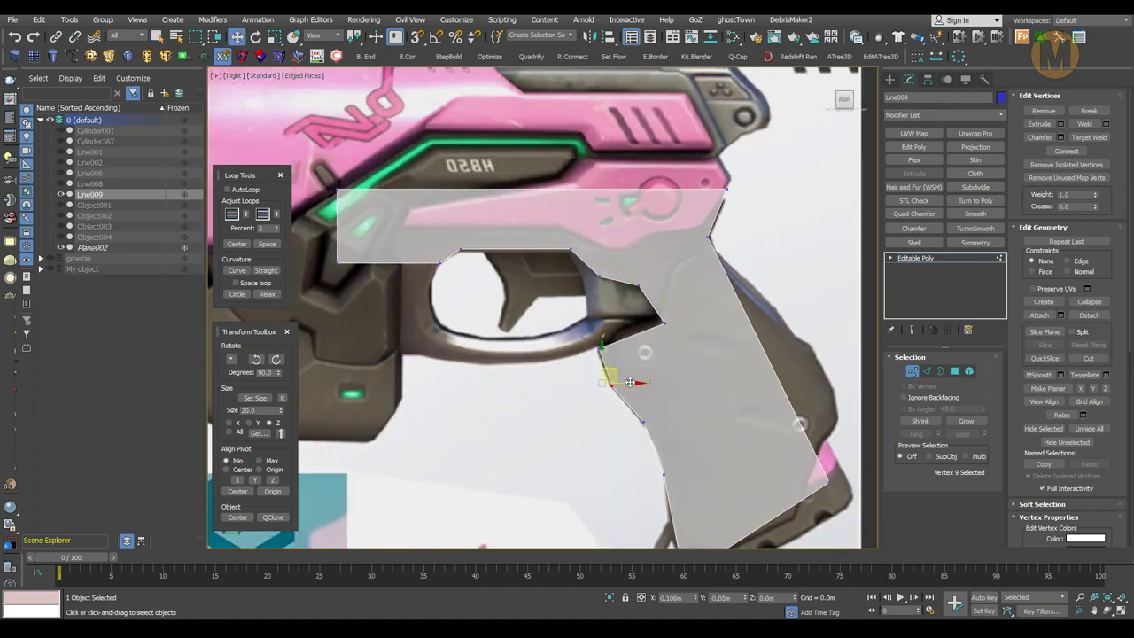
middle_drag(629, 382, 544, 251)
click(592, 409)
drag(764, 352, 700, 385)
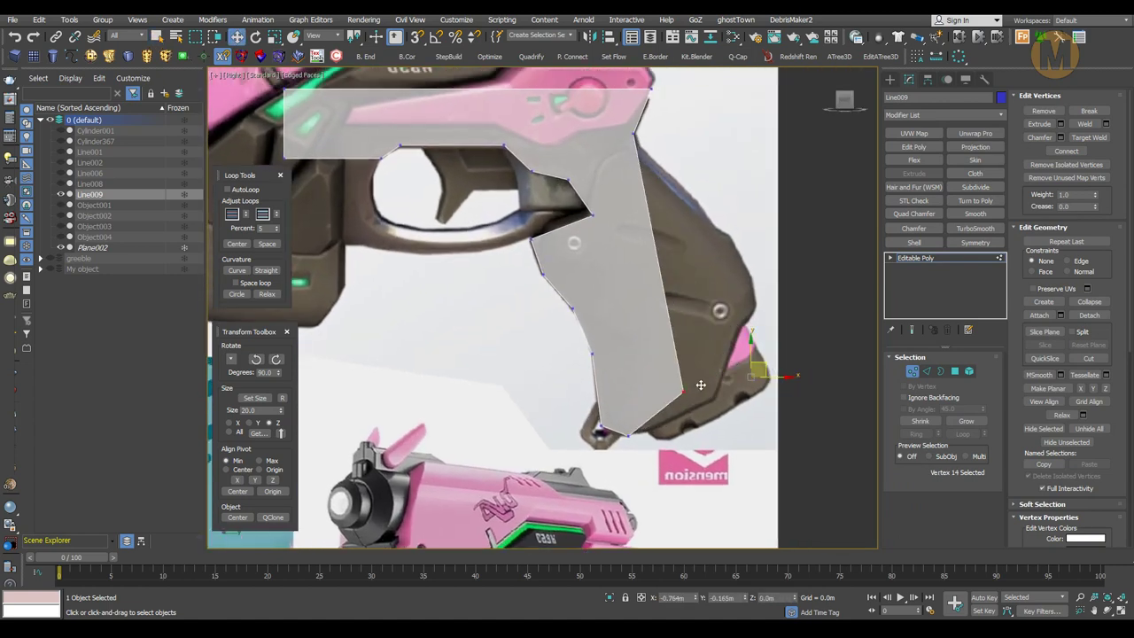
scroll(762, 363, down, 2)
scroll(709, 346, down, 2)
key(q)
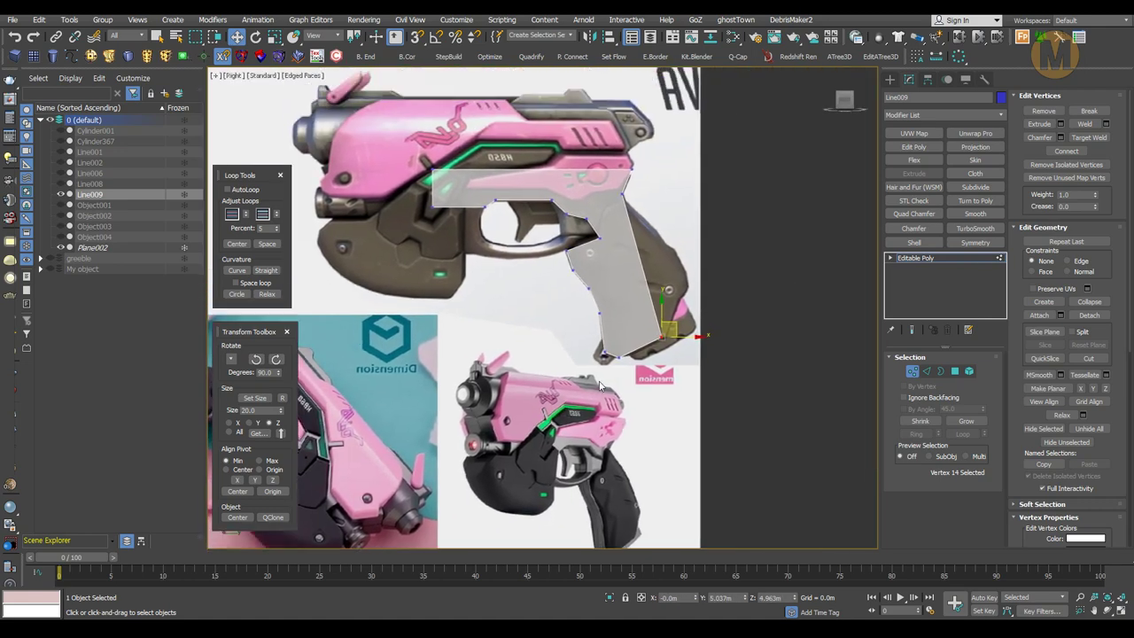
- Cut a new edge across the grip from a grip vertex down to its bottom vertex
scroll(626, 316, up, 3)
key(alt+c)
middle_drag(627, 317, 578, 345)
click(513, 389)
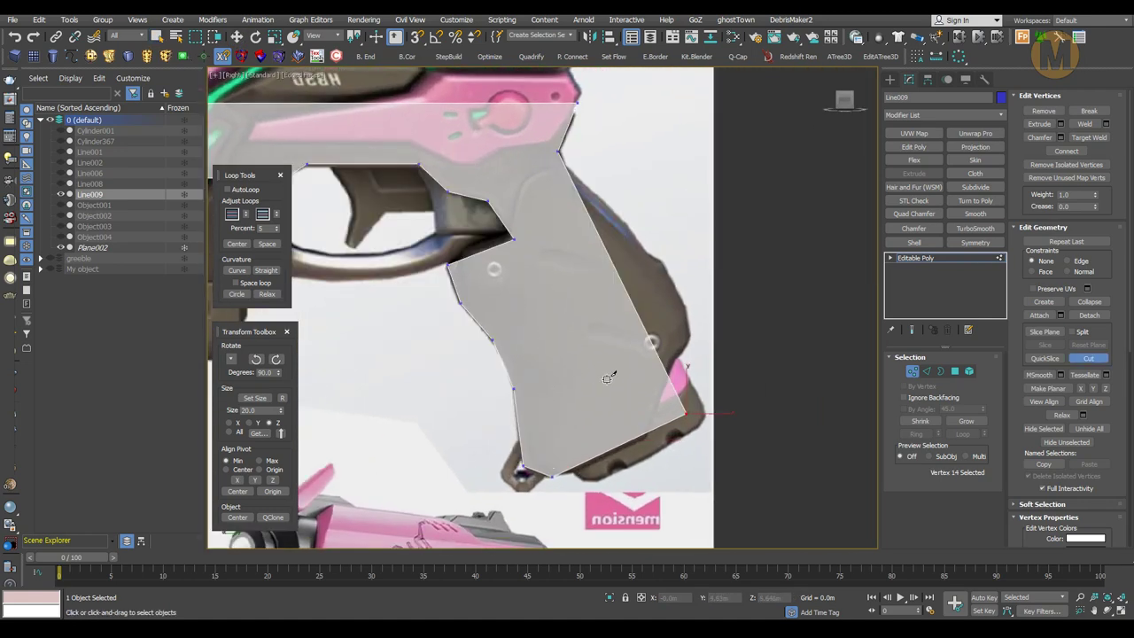
scroll(611, 381, down, 1)
scroll(629, 399, down, 1)
scroll(647, 417, down, 1)
scroll(664, 434, up, 1)
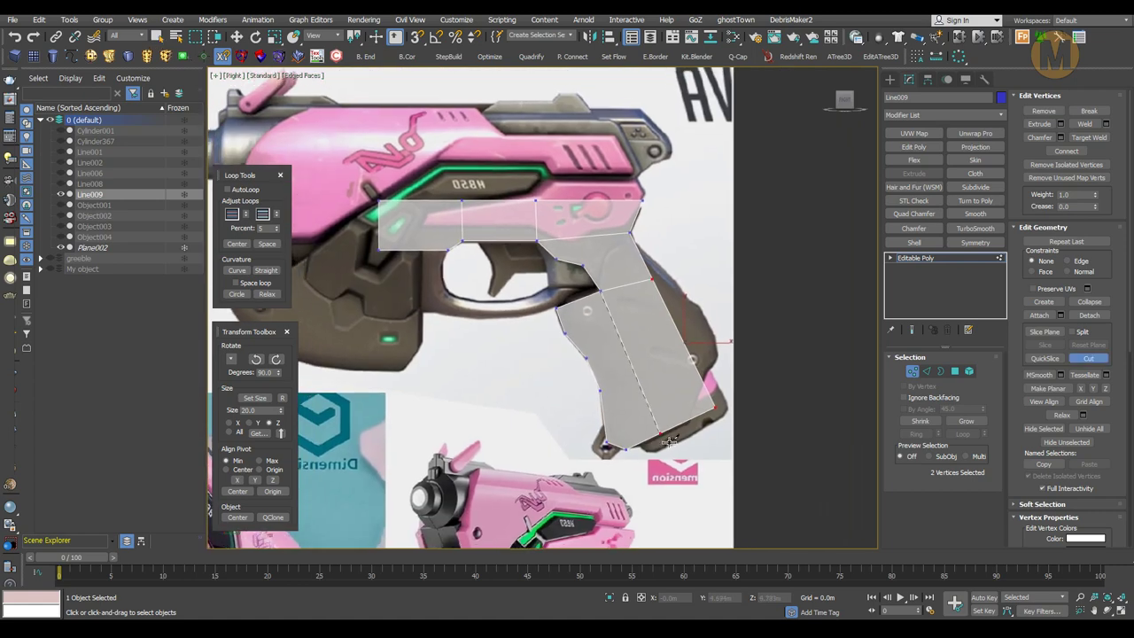
click(660, 438)
scroll(627, 380, up, 3)
key(alt+c)
scroll(704, 373, down, 1)
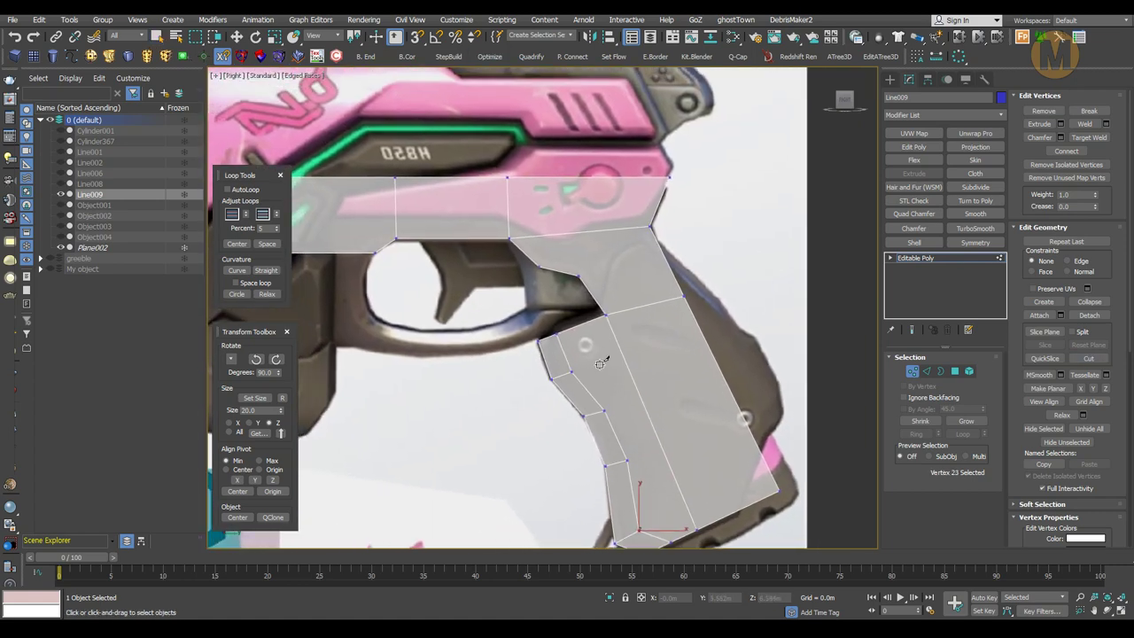
scroll(670, 348, up, 1)
scroll(549, 209, down, 1)
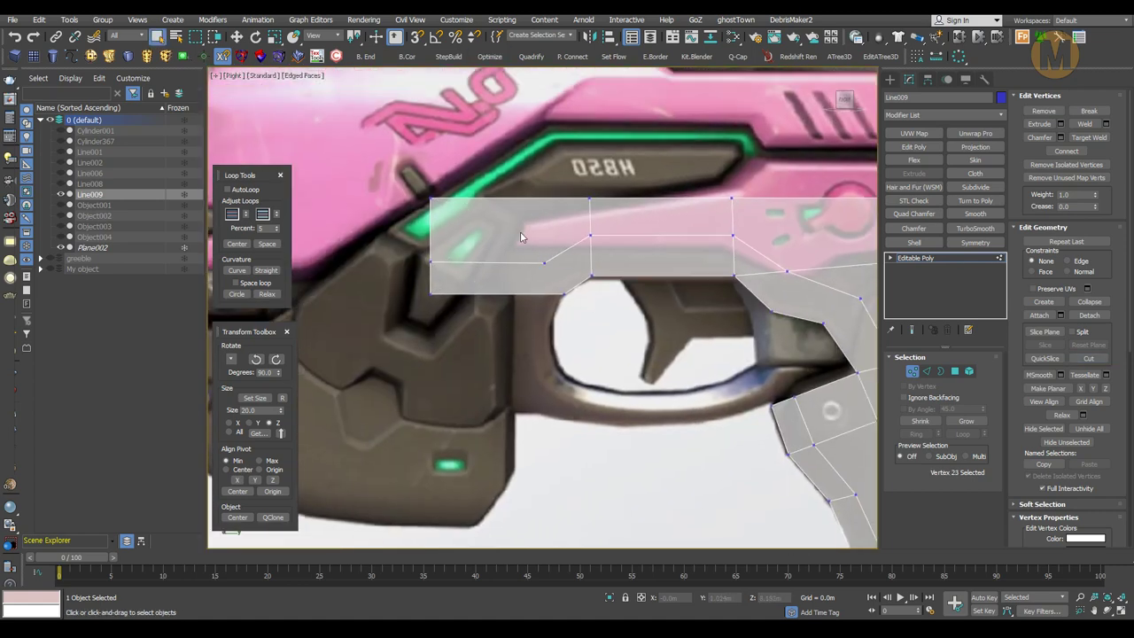
scroll(520, 231, up, 1)
scroll(702, 307, up, 1)
scroll(784, 326, down, 2)
key(q)
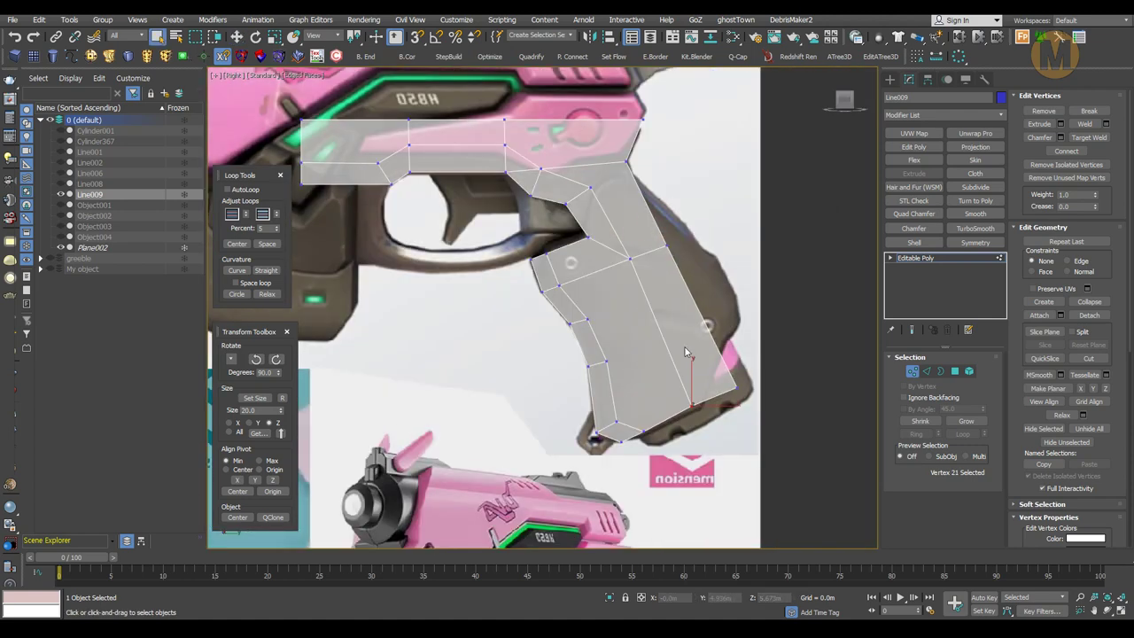
scroll(691, 284, up, 1)
scroll(717, 355, up, 1)
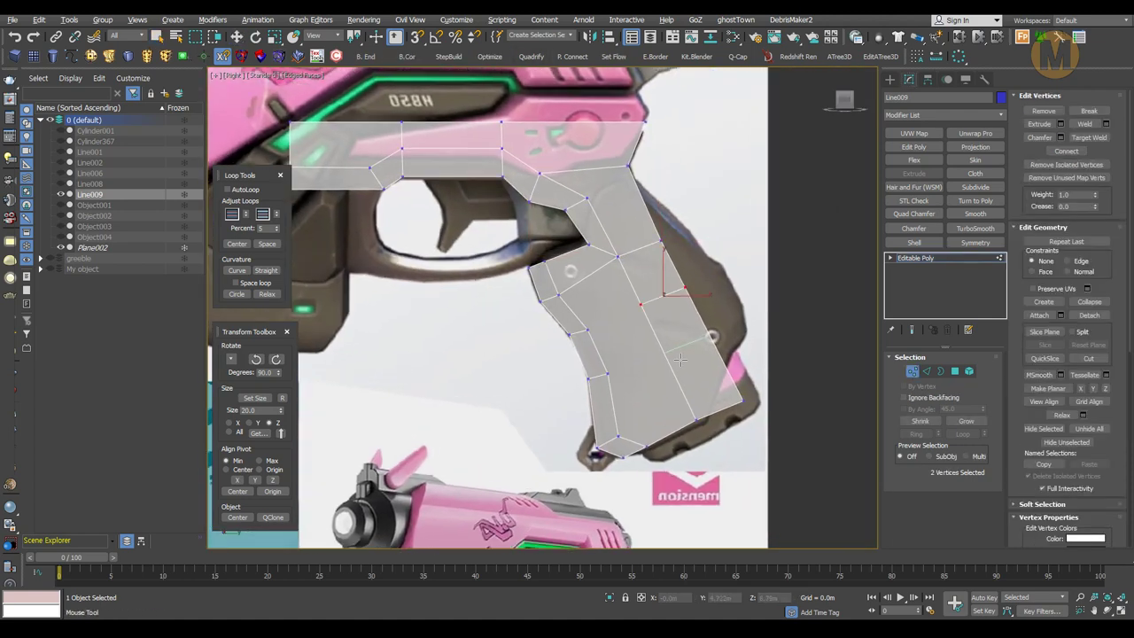
- Select the grip's vertical edge loop and cut further edges on the frame's front
key(2)
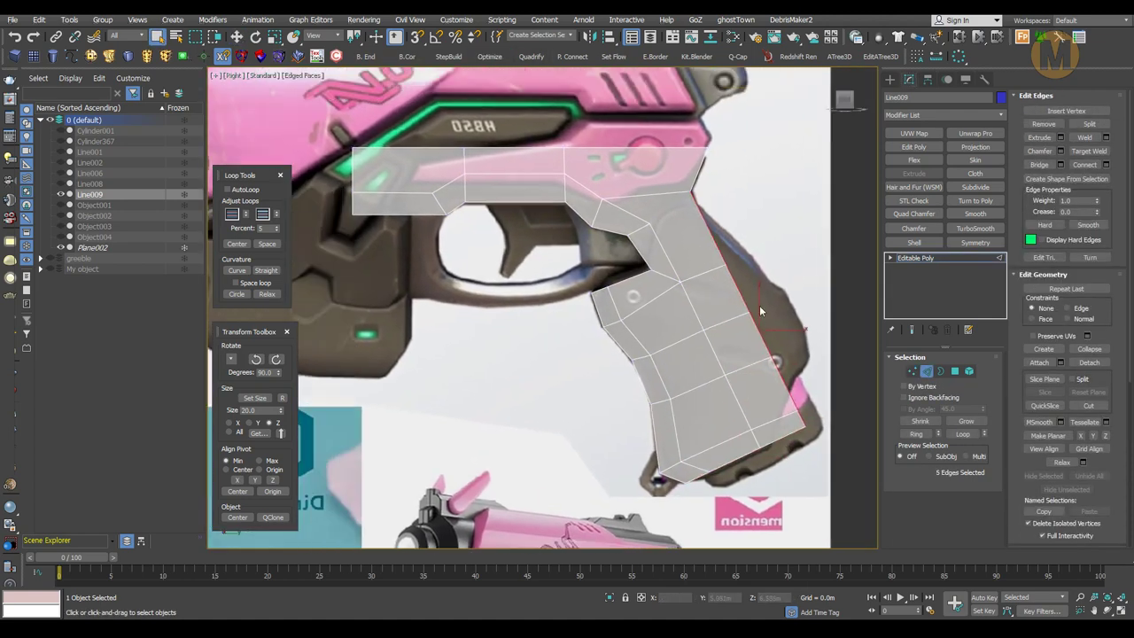
double_click(661, 373)
key(1)
scroll(711, 352, down, 2)
scroll(637, 337, up, 1)
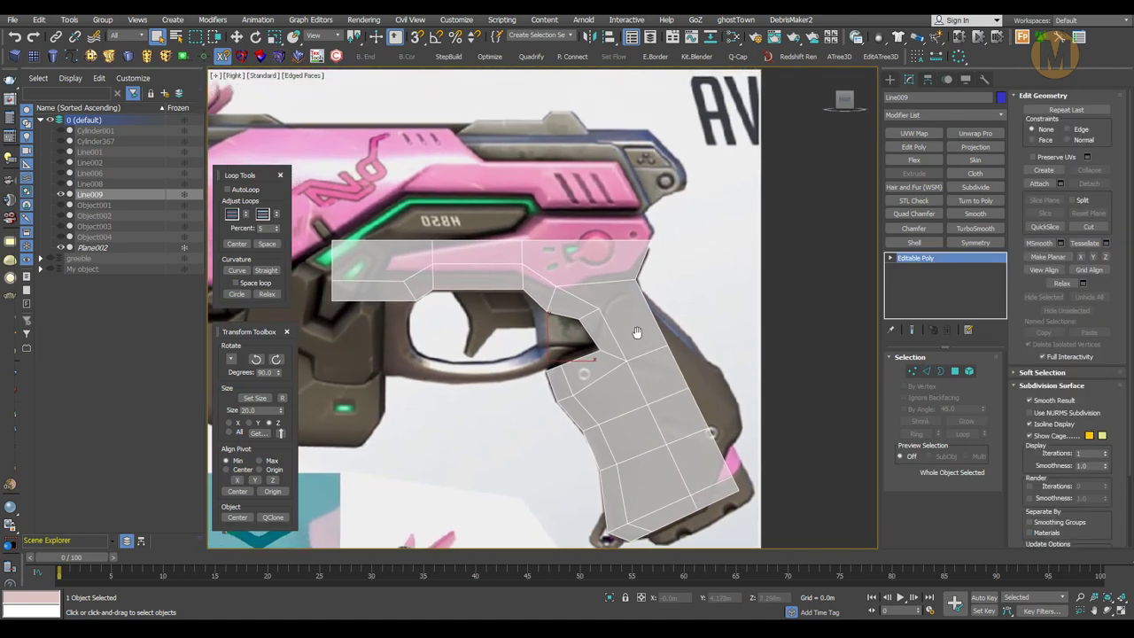
key(alt+c)
right_click(577, 257)
scroll(620, 398, up, 1)
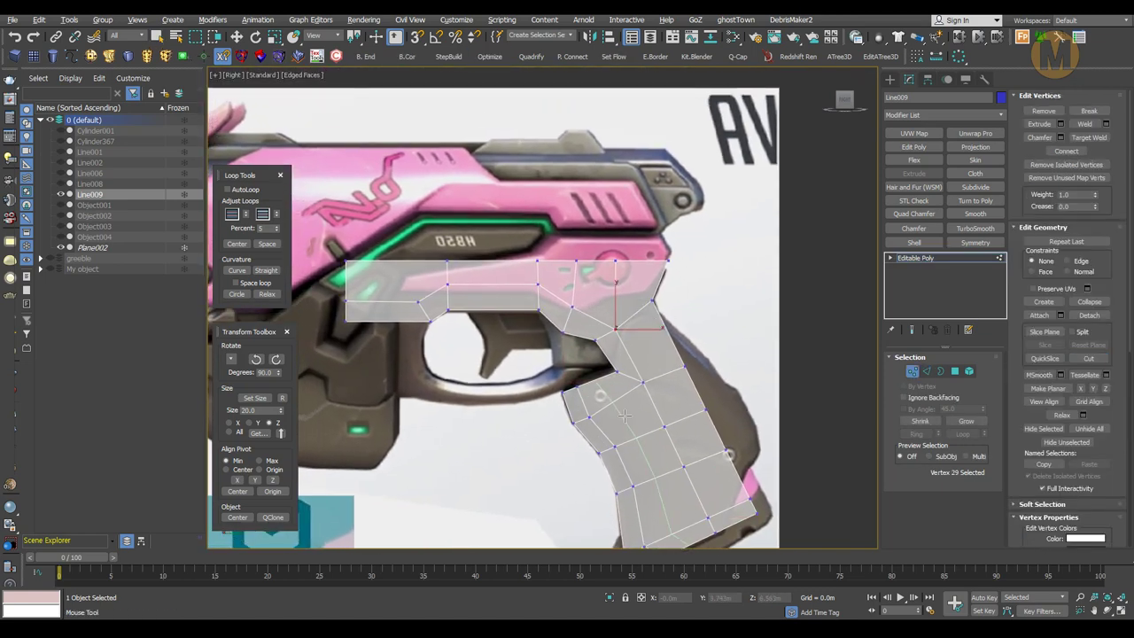
scroll(393, 300, down, 2)
scroll(425, 292, up, 2)
key(2)
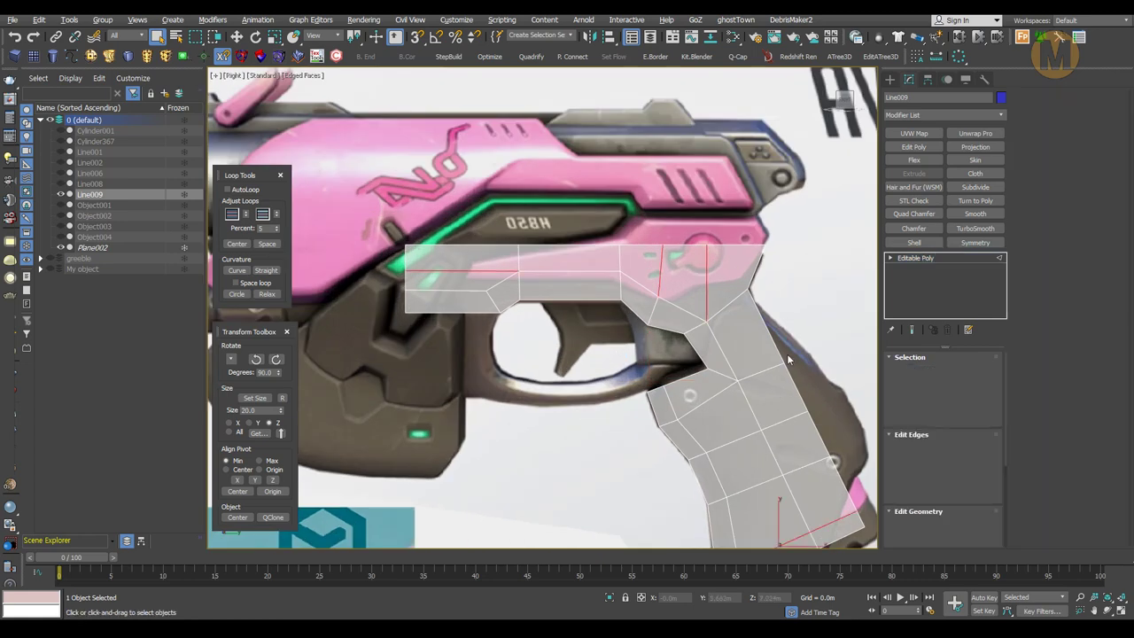
click(446, 282)
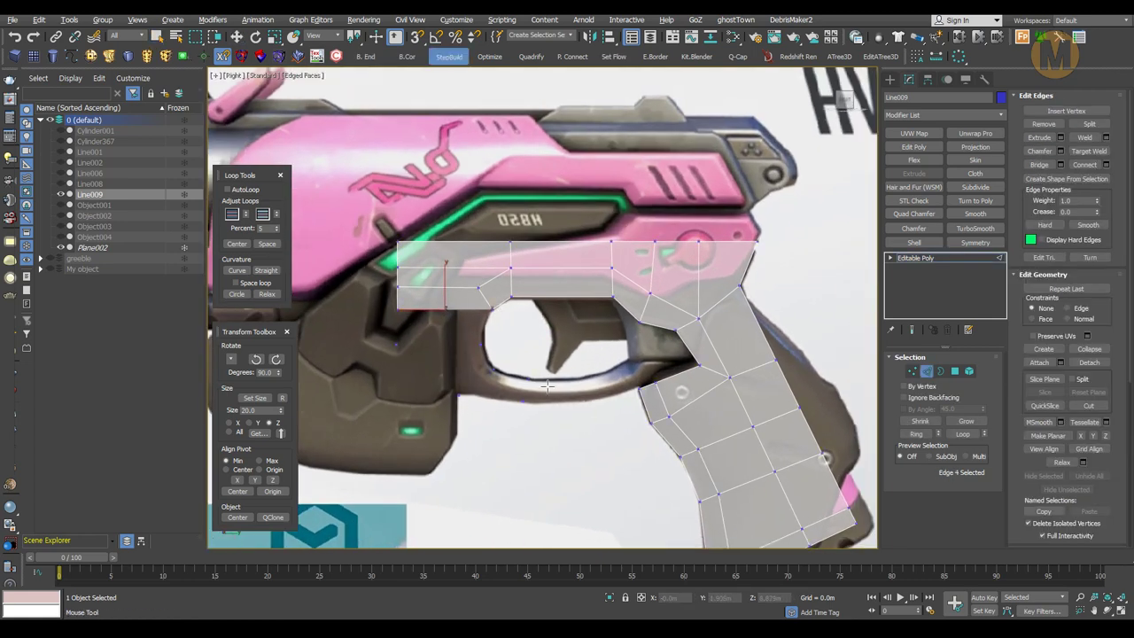
right_click(453, 343)
- Adjust the vertices at the trigger-guard corner and along the frame's left side, adding cuts
scroll(631, 282, up, 2)
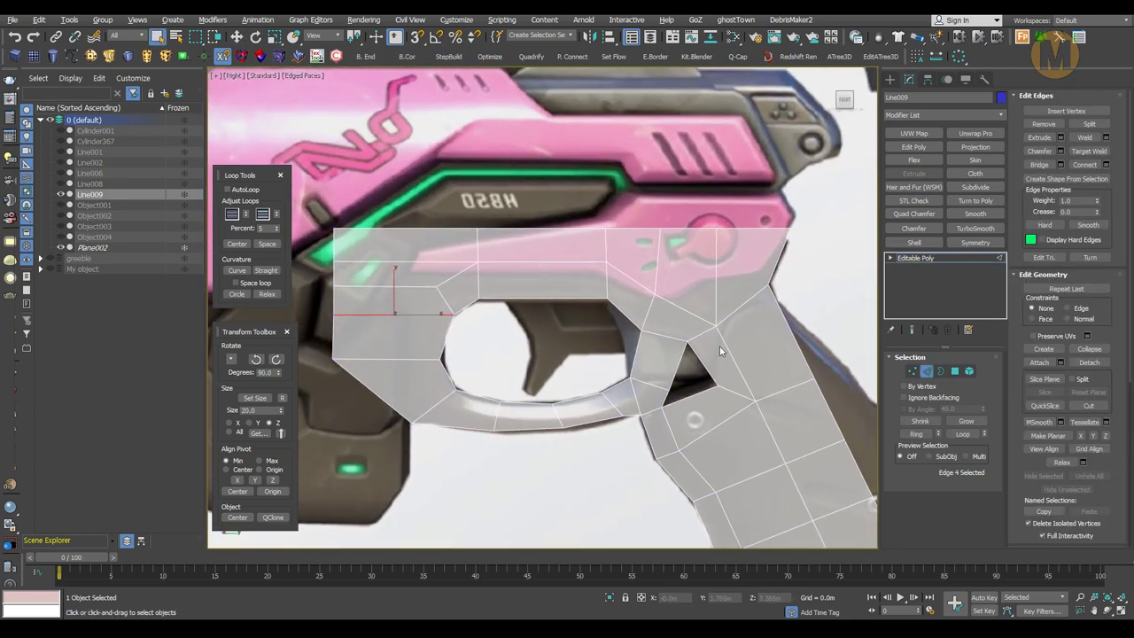
key(2)
click(649, 381)
scroll(648, 381, up, 1)
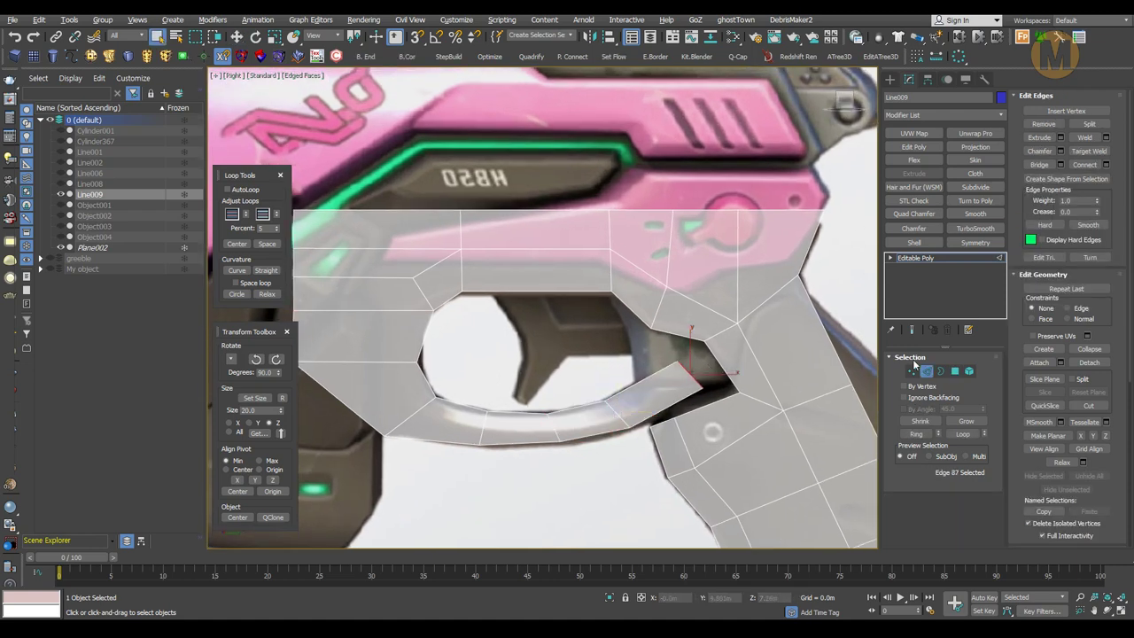
click(418, 362)
key(w)
scroll(474, 370, down, 1)
scroll(474, 360, up, 1)
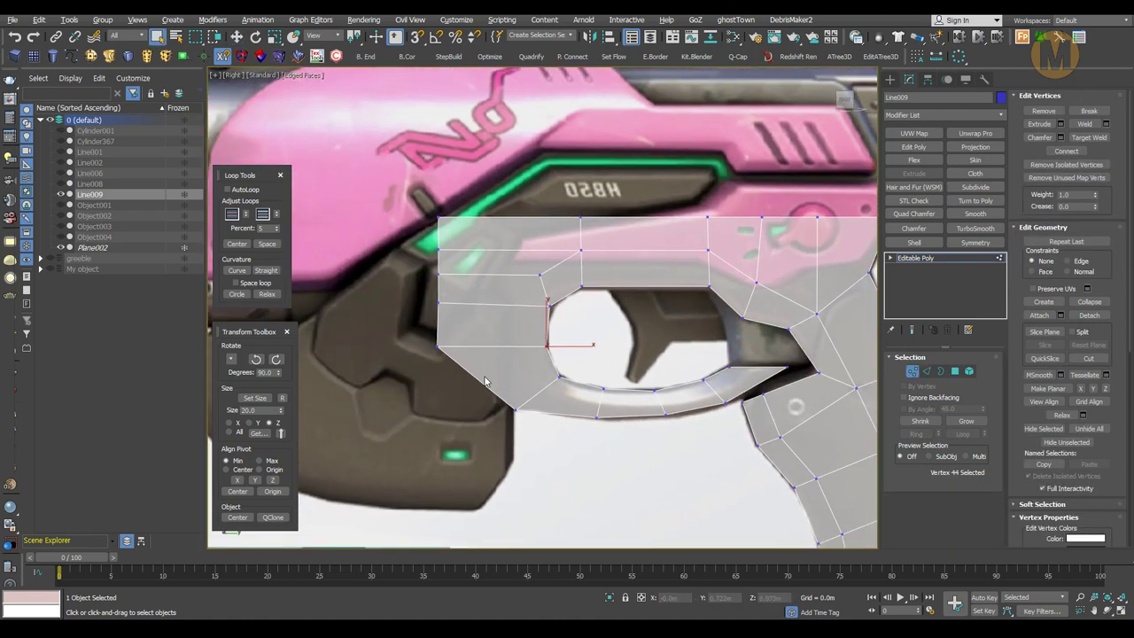
key(2)
click(482, 385)
drag(429, 426, 467, 303)
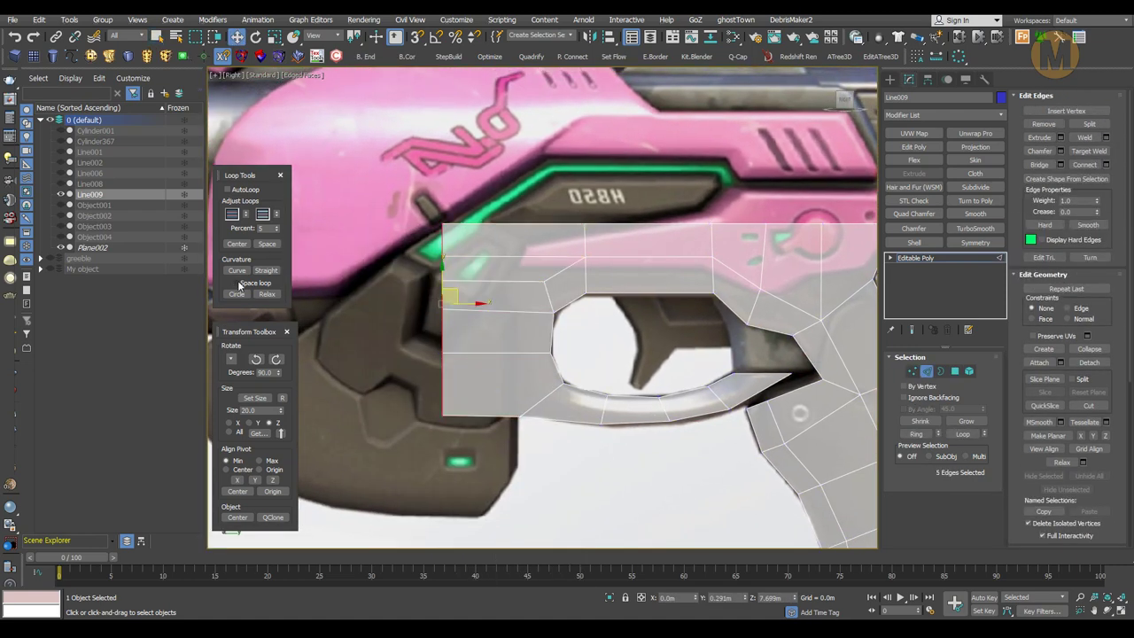
key(1)
scroll(848, 331, down, 1)
drag(490, 222, 532, 398)
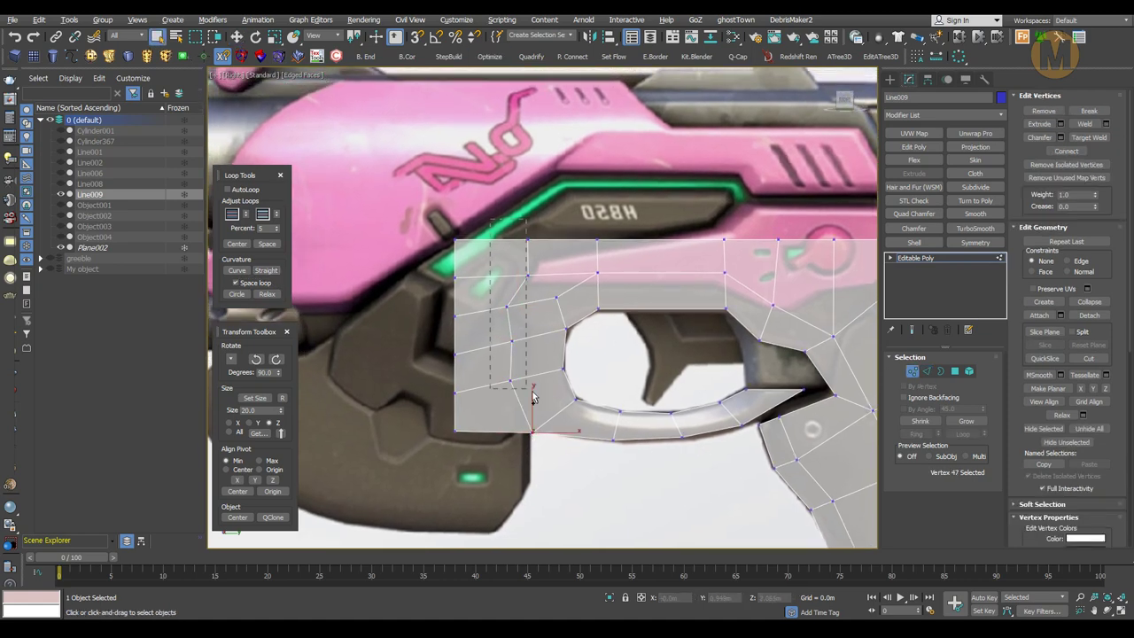
scroll(536, 403, up, 1)
key(alt+c)
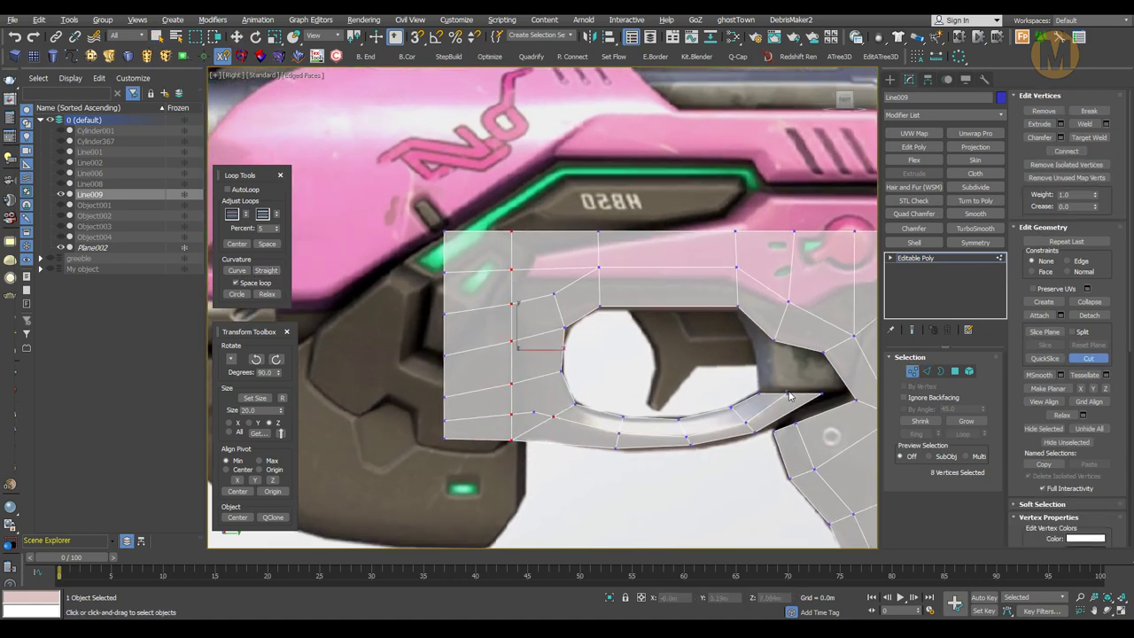
right_click(626, 408)
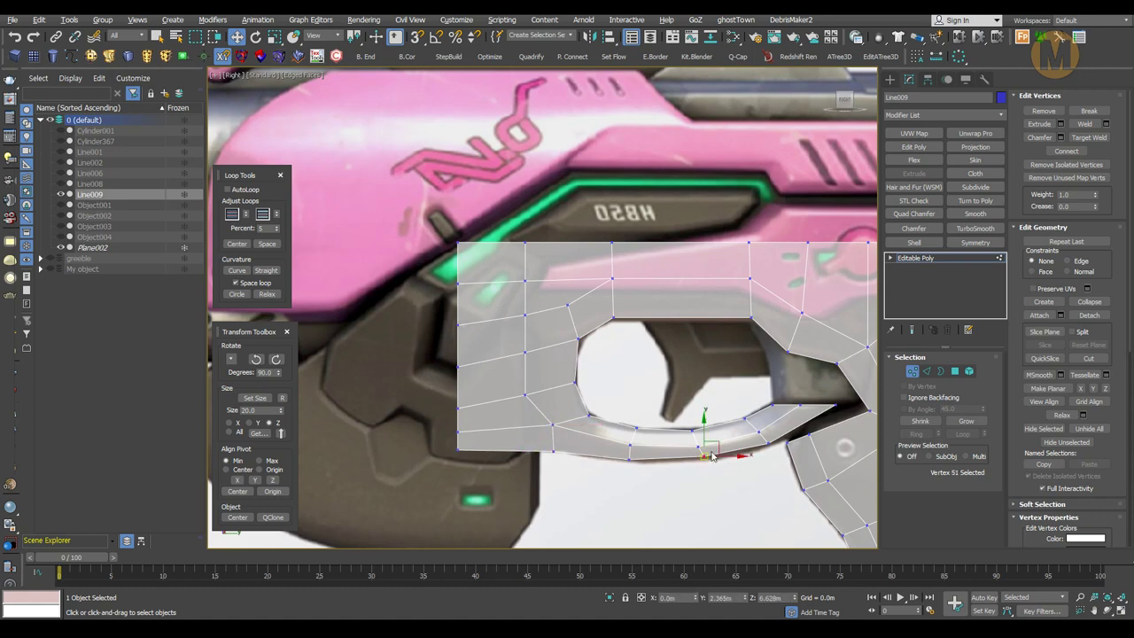
- Select vertices along the trigger guard's end and underside and move them into a curved band
click(768, 441)
middle_drag(713, 398, 676, 391)
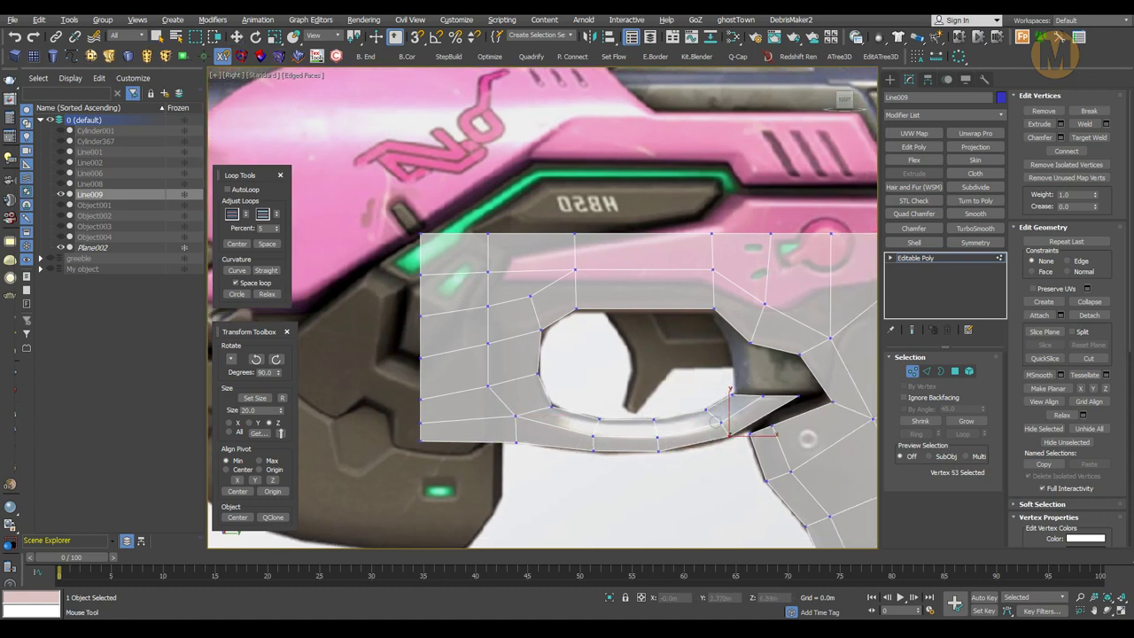
scroll(651, 420, up, 2)
drag(448, 306, 531, 341)
scroll(538, 348, up, 1)
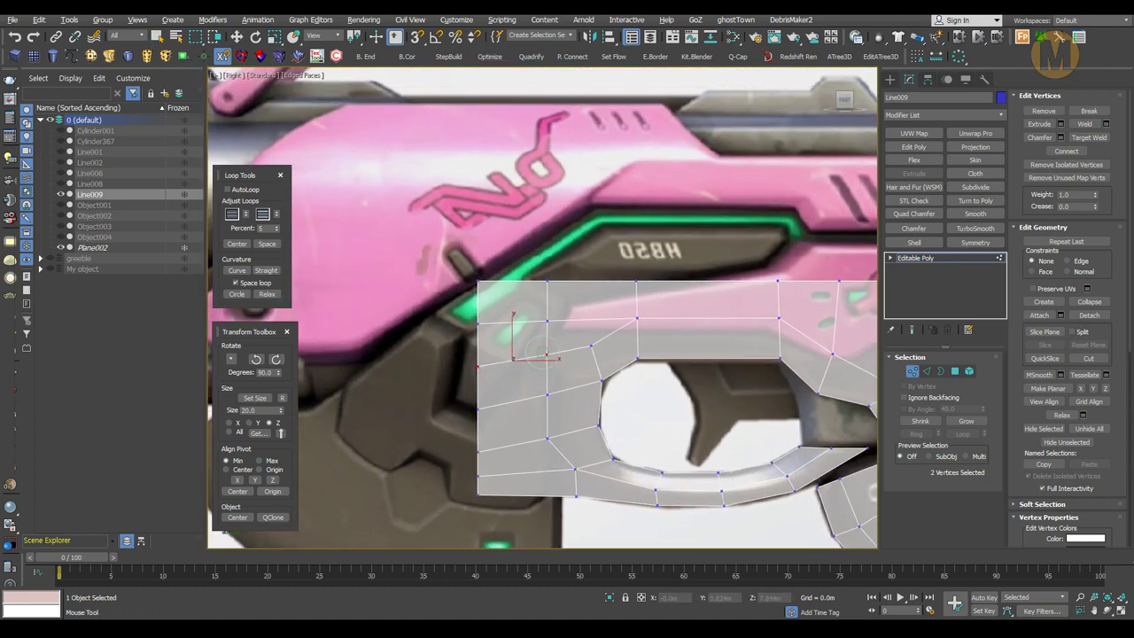
scroll(470, 383, up, 1)
scroll(602, 381, down, 1)
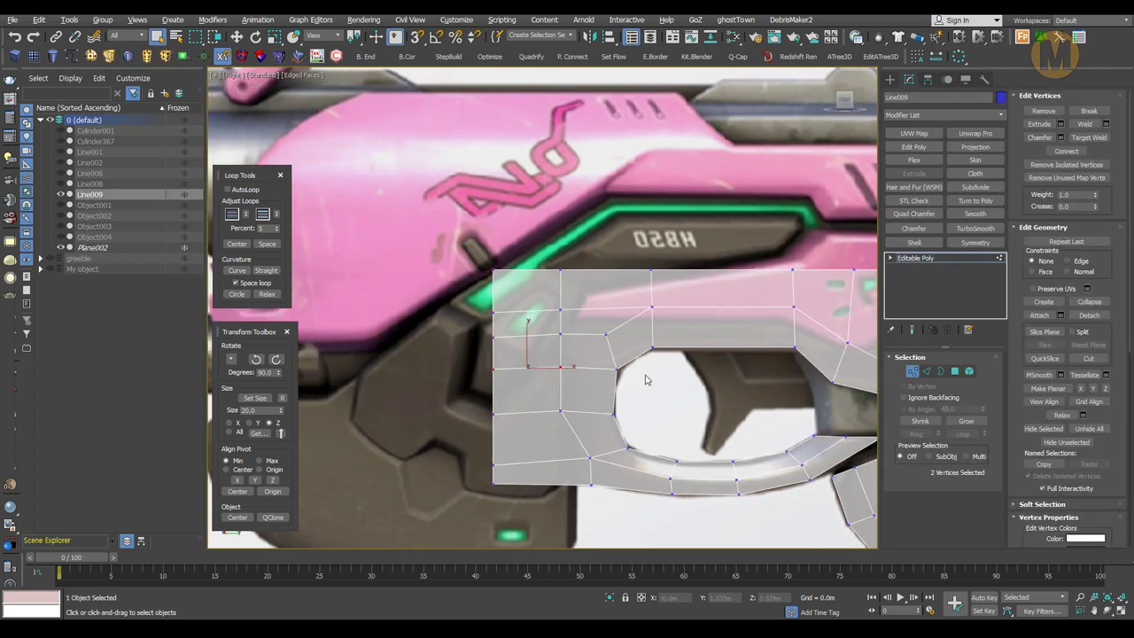
scroll(425, 414, down, 1)
scroll(460, 457, down, 2)
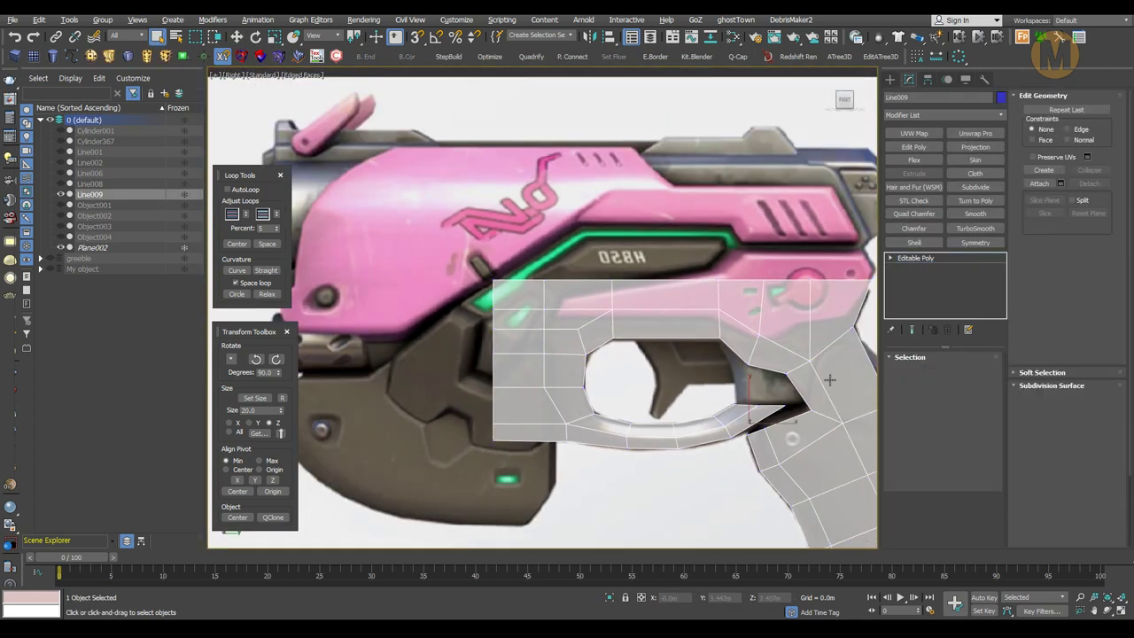
key(1)
scroll(462, 307, up, 1)
key(2)
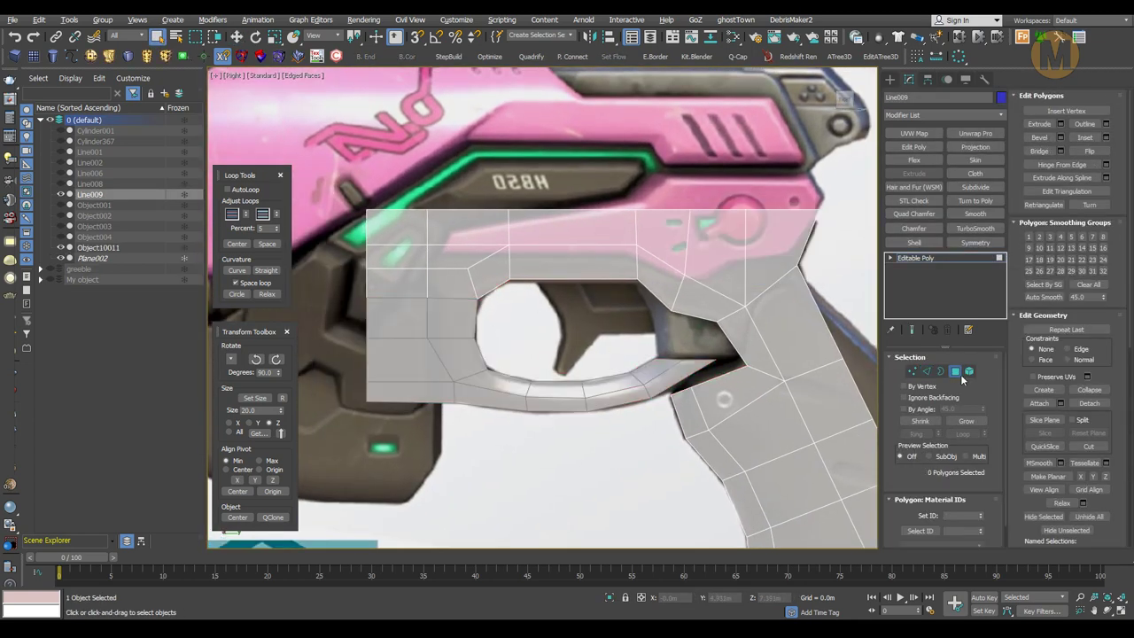
click(428, 281)
key(1)
key(w)
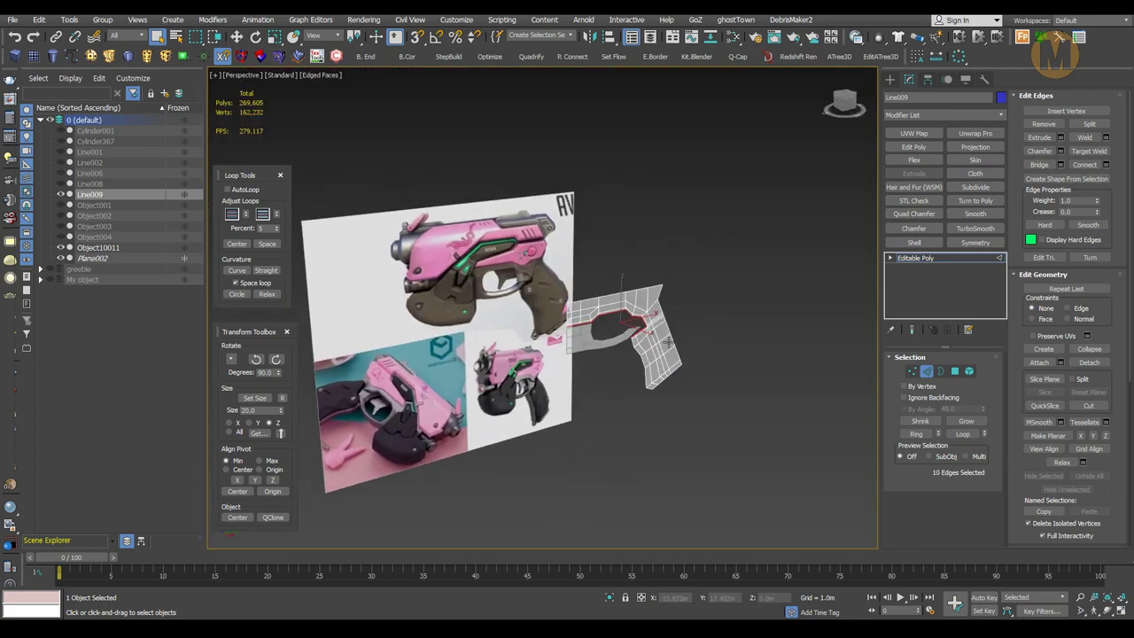
- Add another grip vertex to the selection and reposition it
key(2)
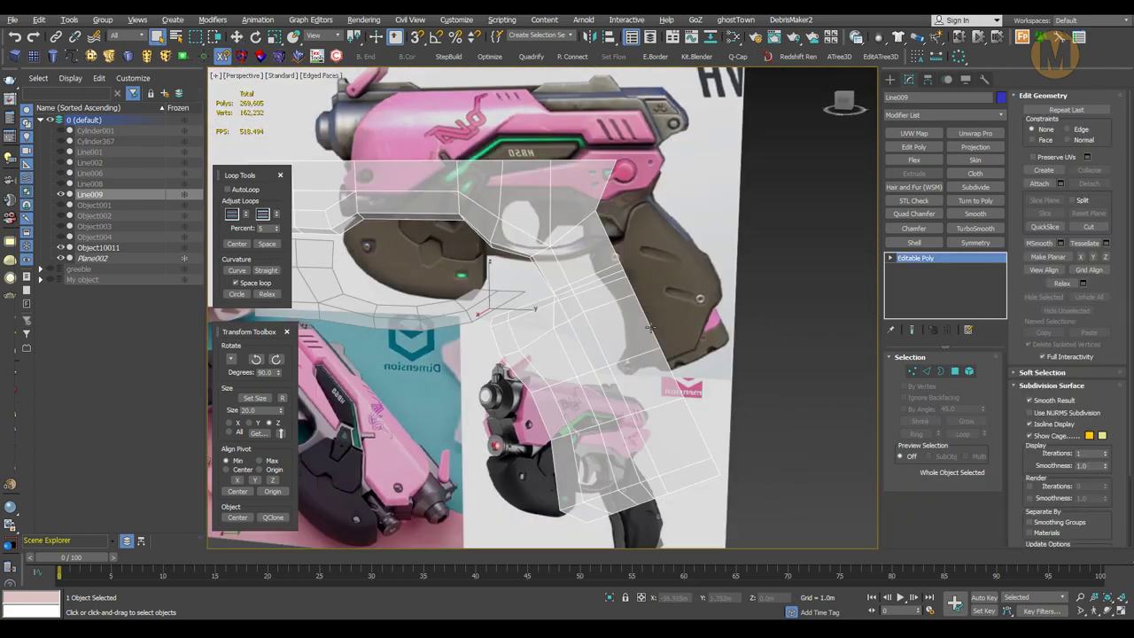
scroll(765, 313, up, 5)
ctrl+click(764, 299)
scroll(708, 301, up, 4)
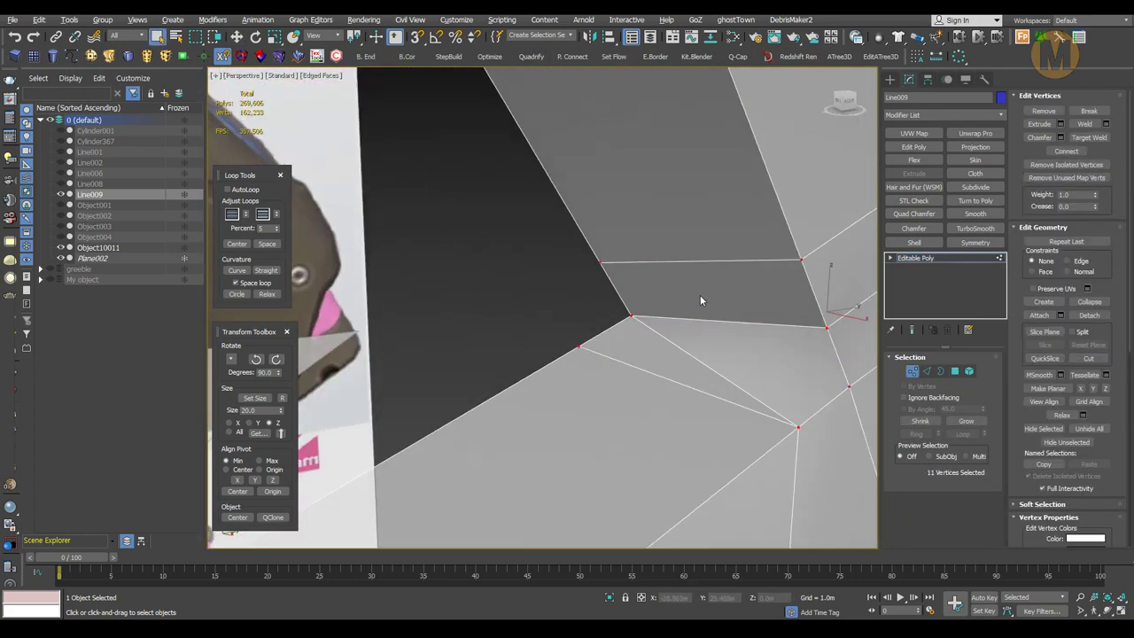
key(q)
alt+middle_drag(798, 340, 652, 368)
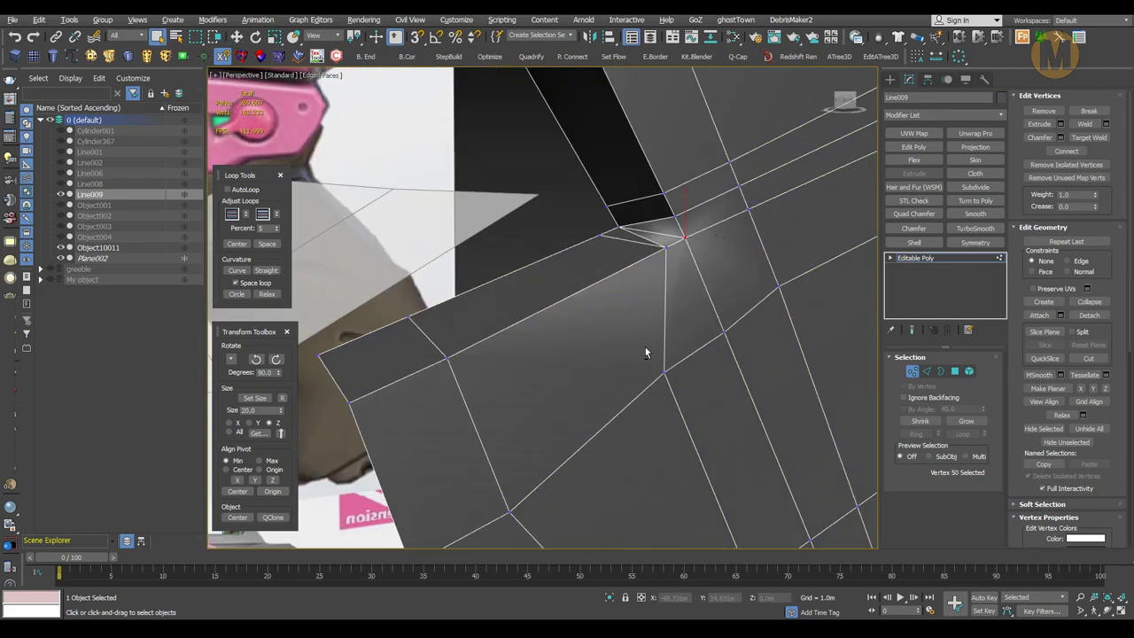
right_click(540, 303)
scroll(540, 303, down, 5)
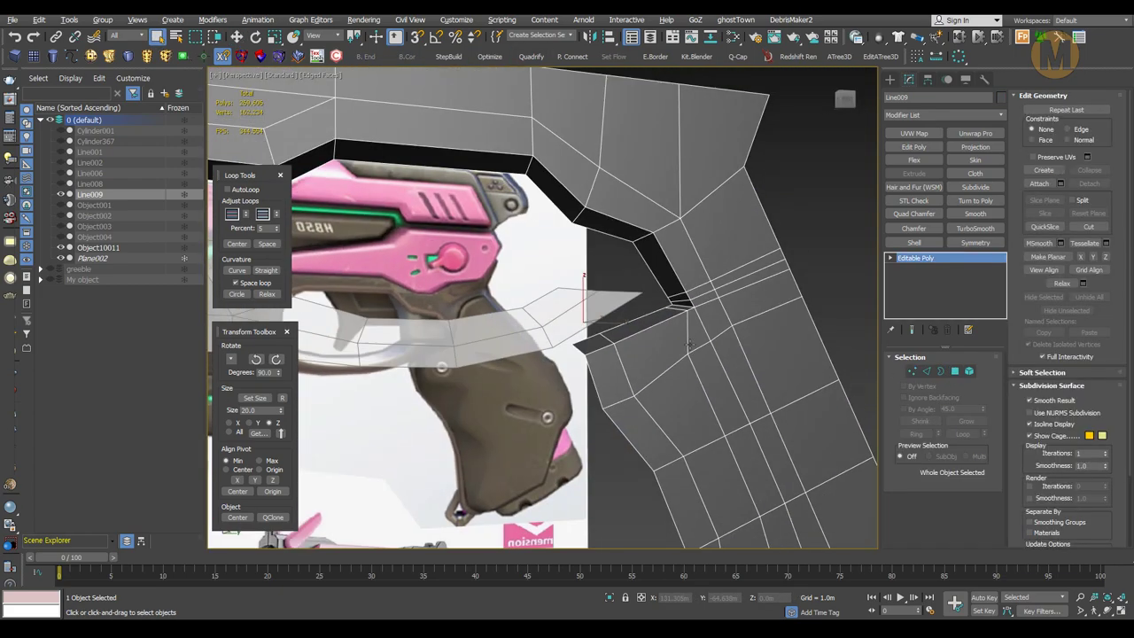
scroll(621, 319, down, 4)
- Select the grip's edge loop and all its polygons and move them into place
key(2)
double_click(675, 323)
alt+middle_drag(675, 323, 716, 319)
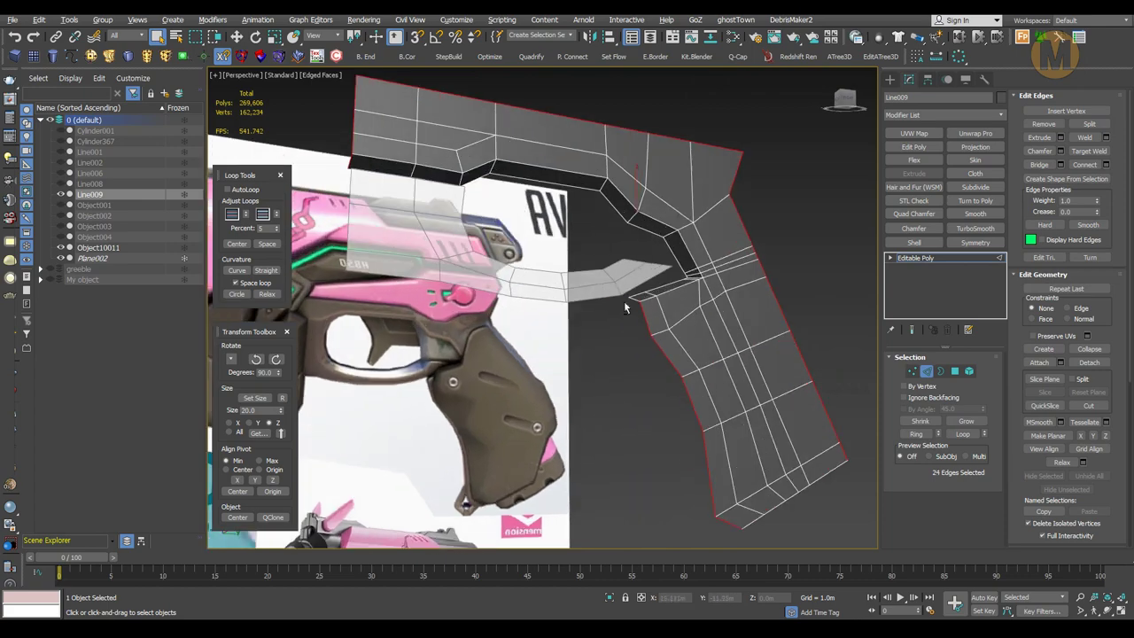
key(w)
mouse_move(491, 229)
alt+middle_down()
mouse_move(559, 328)
mouse_move(686, 358)
alt+middle_up()
key(2)
key(4)
key(w)
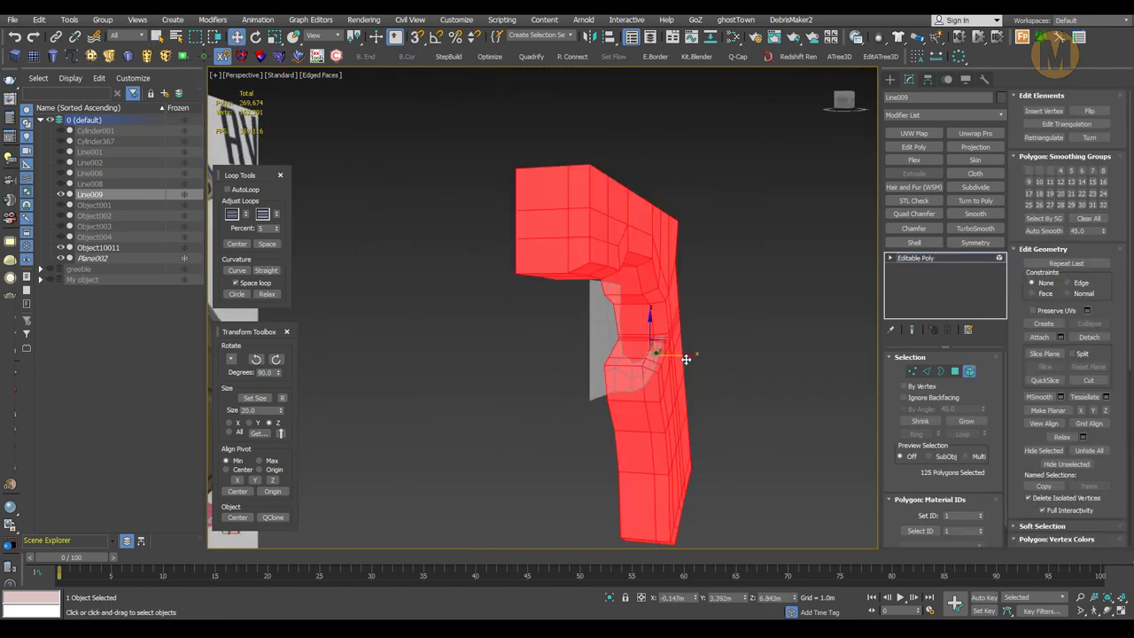
- Unhide all the hidden gun parts and zoom in around the grip
key(alt+q)
key(w)
alt+middle_drag(724, 301, 333, 384)
scroll(612, 319, up, 5)
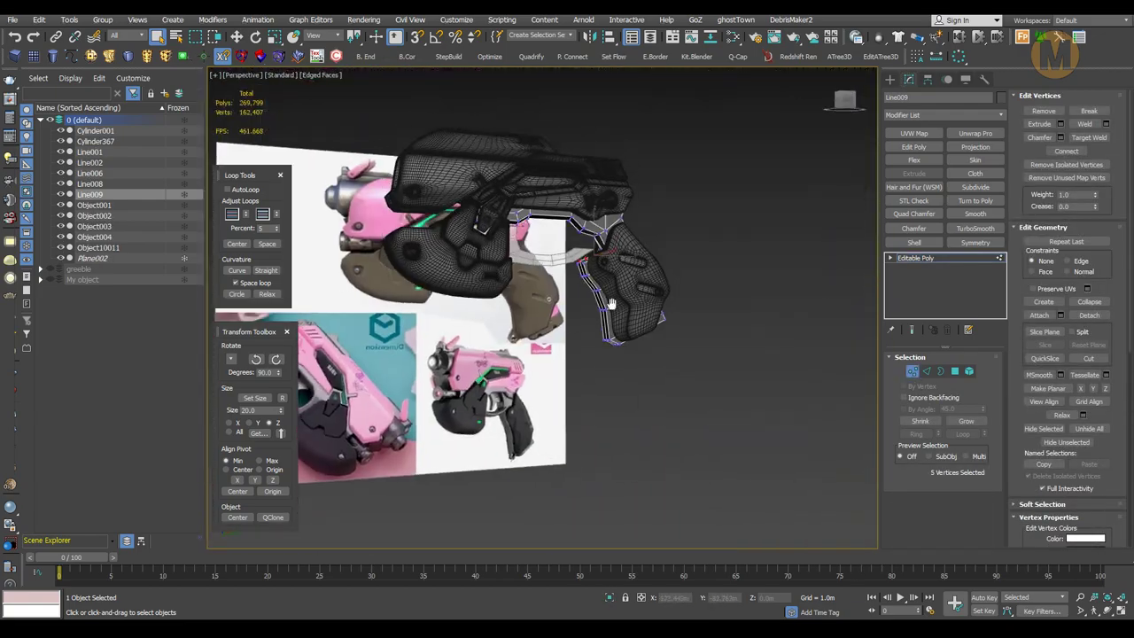
- Inspect the strip from below, then maximize the Perspective viewport and orbit the gun
alt+middle_drag(674, 237, 490, 313)
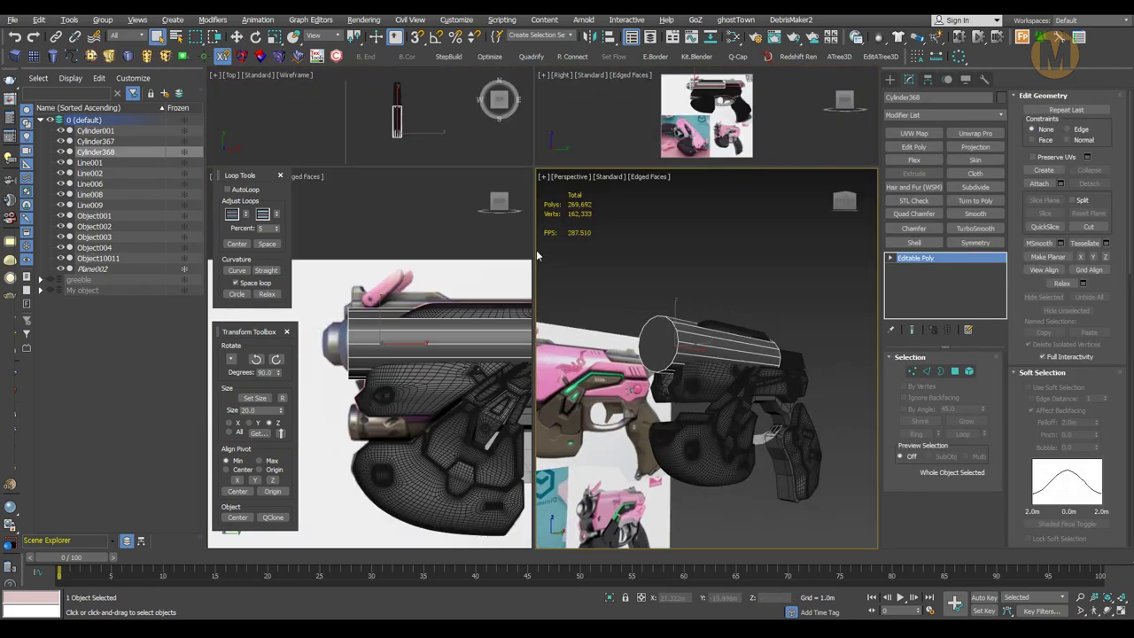
key(alt+w)
alt+middle_drag(536, 250, 635, 321)
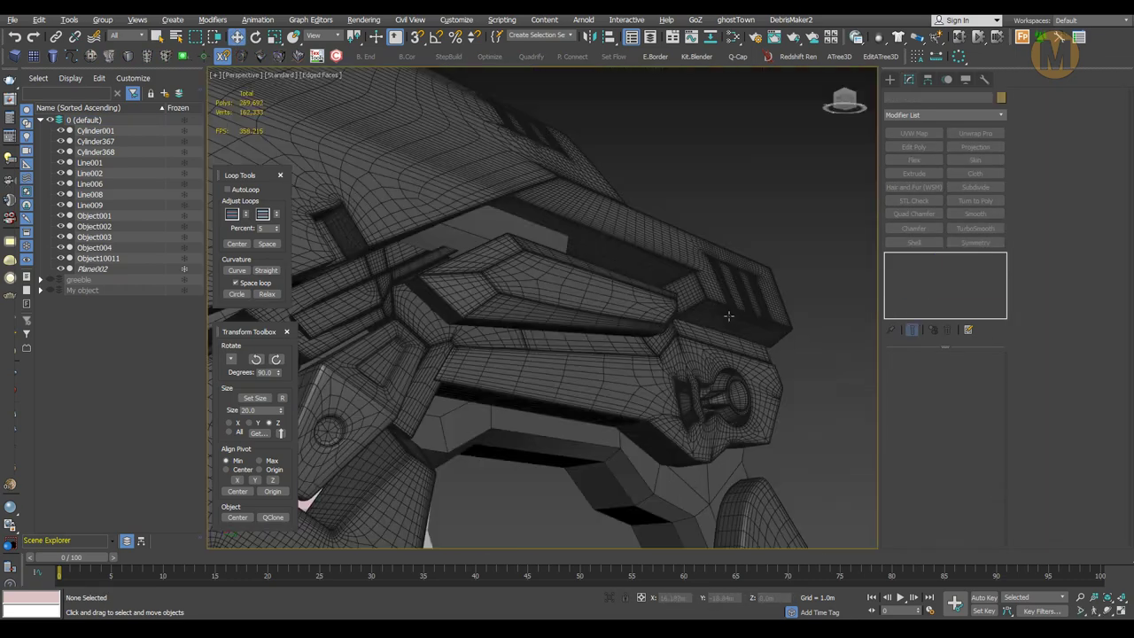
- Turn off TurboSmooth on the grip part and add a Symmetry modifier to it
click(937, 267)
click(892, 258)
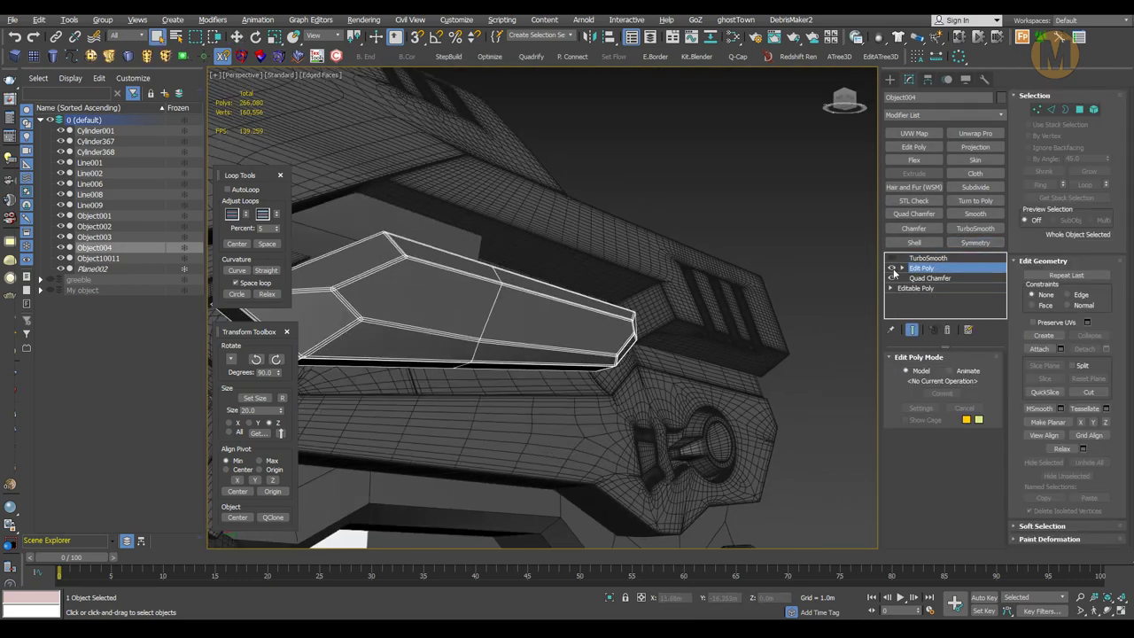
click(975, 241)
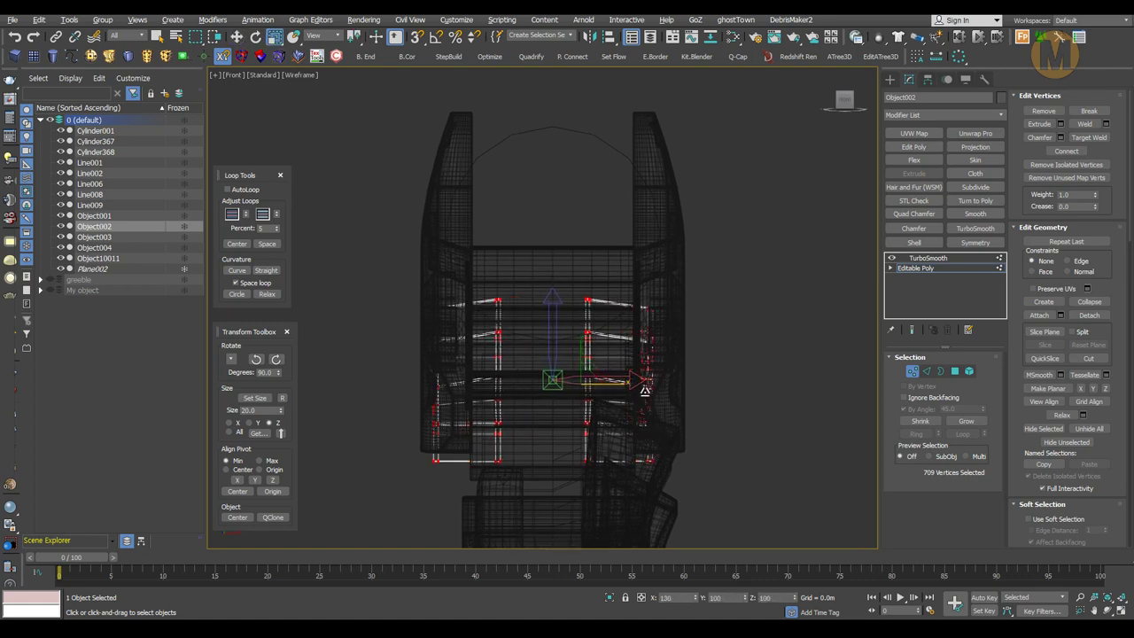
- Select the grip's whole element and maximize the front view
key(5)
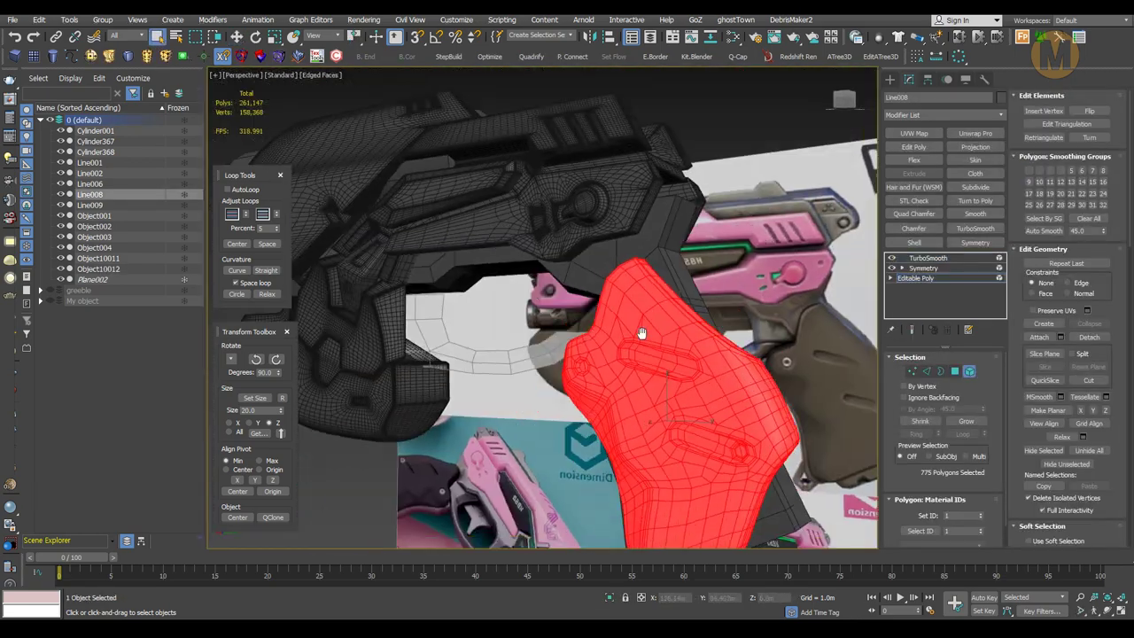
key(4)
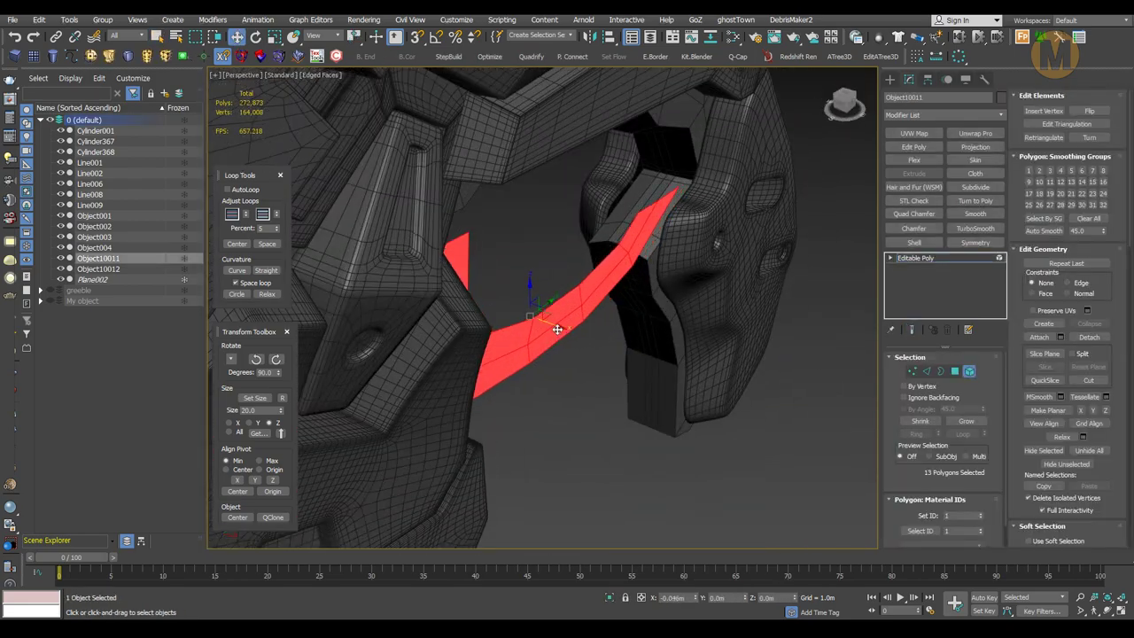
key(v)
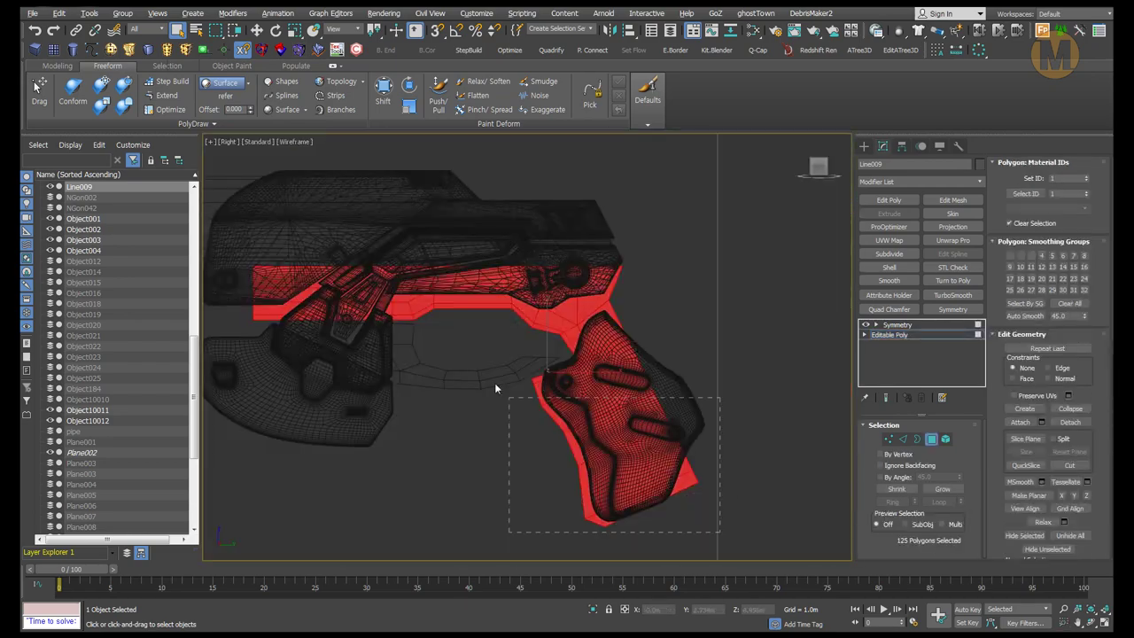
- Detach the grip polygons as the new object Object10013 and inspect it in side view
click(586, 313)
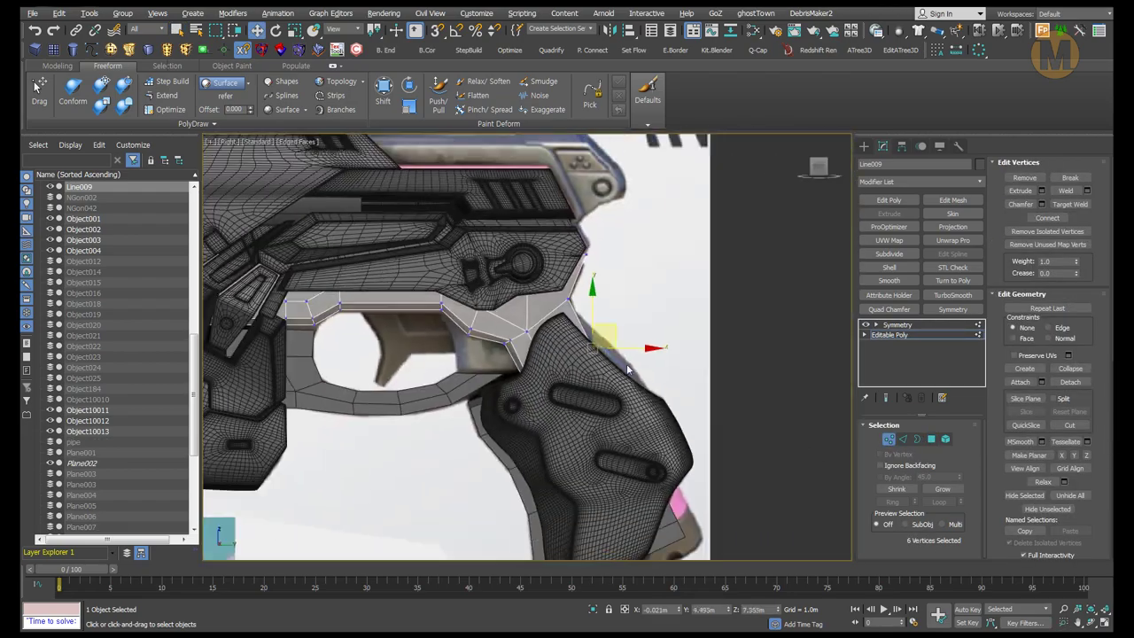
middle_drag(627, 368, 653, 370)
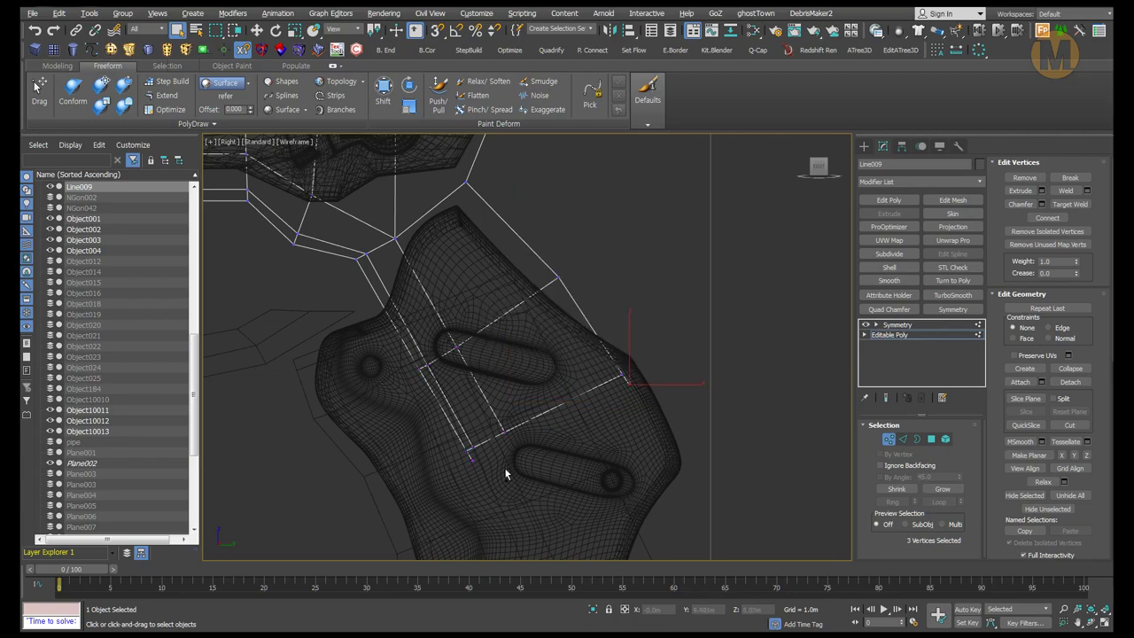
key(2)
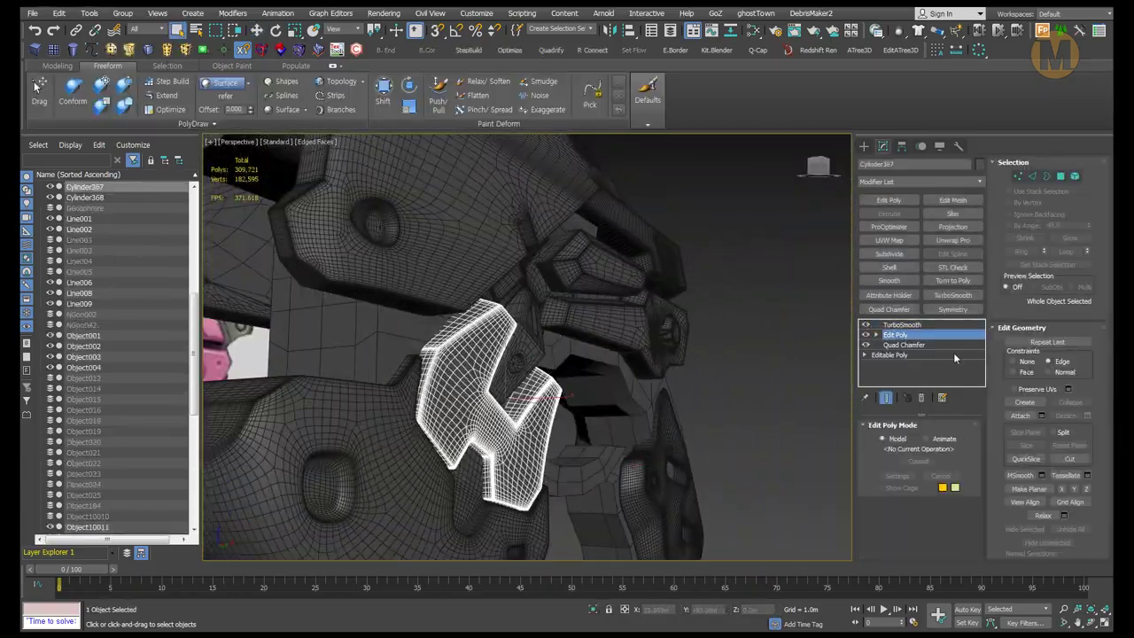
- Select the bottom row of trigger-guard vertices to fit them to the reference
alt+middle_drag(552, 405, 417, 387)
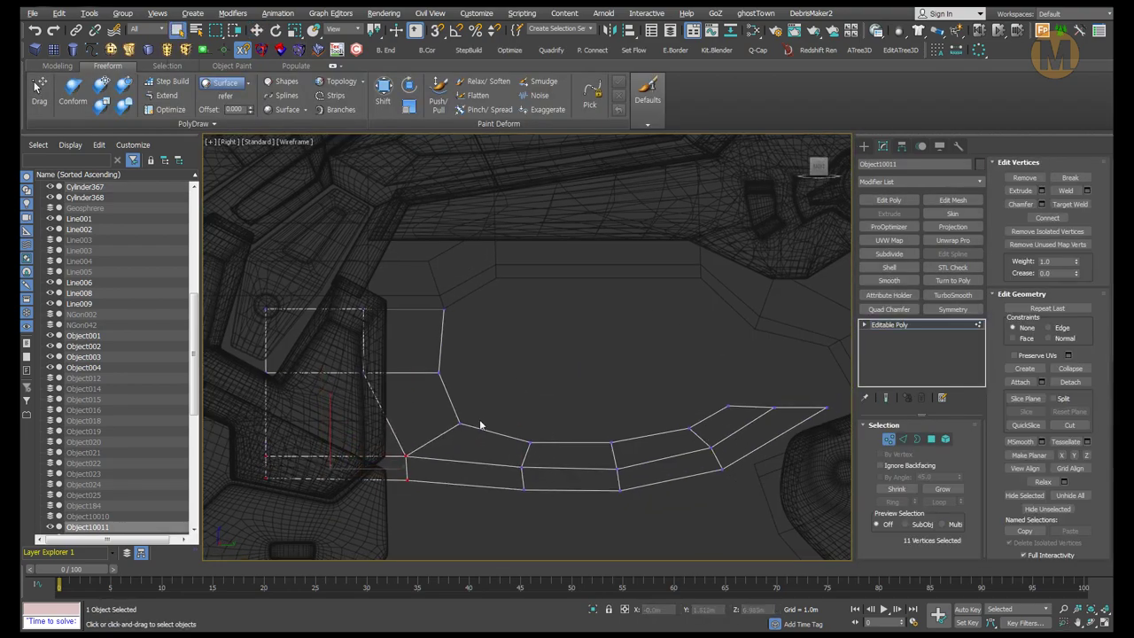
middle_drag(480, 426, 523, 436)
ctrl+drag(534, 505, 523, 507)
middle_drag(513, 409, 520, 420)
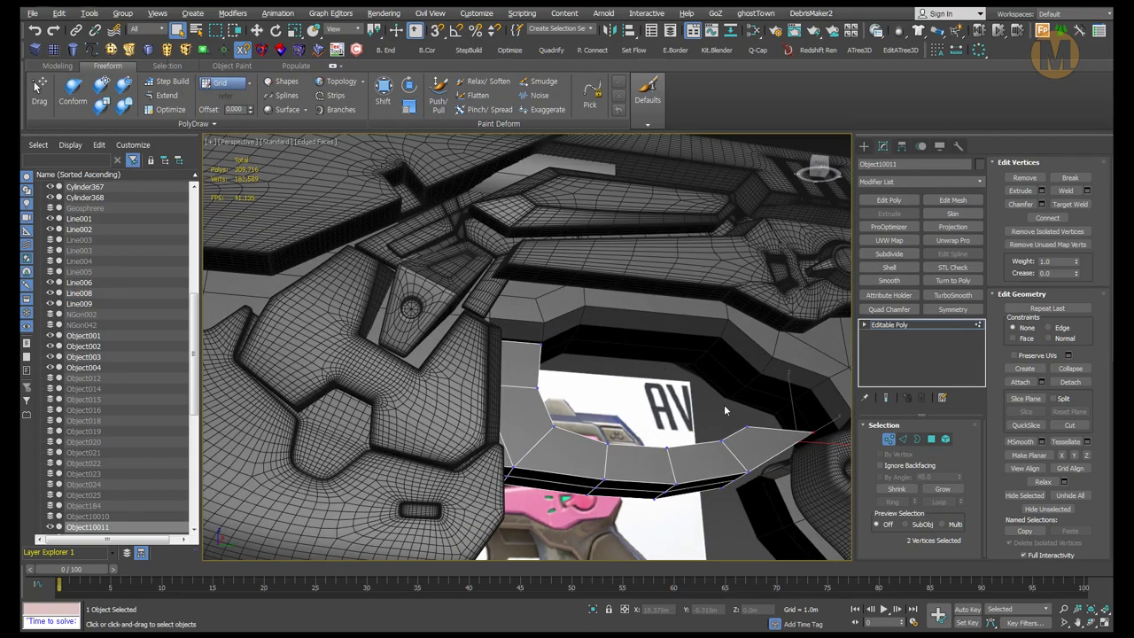
alt+middle_drag(724, 404, 570, 382)
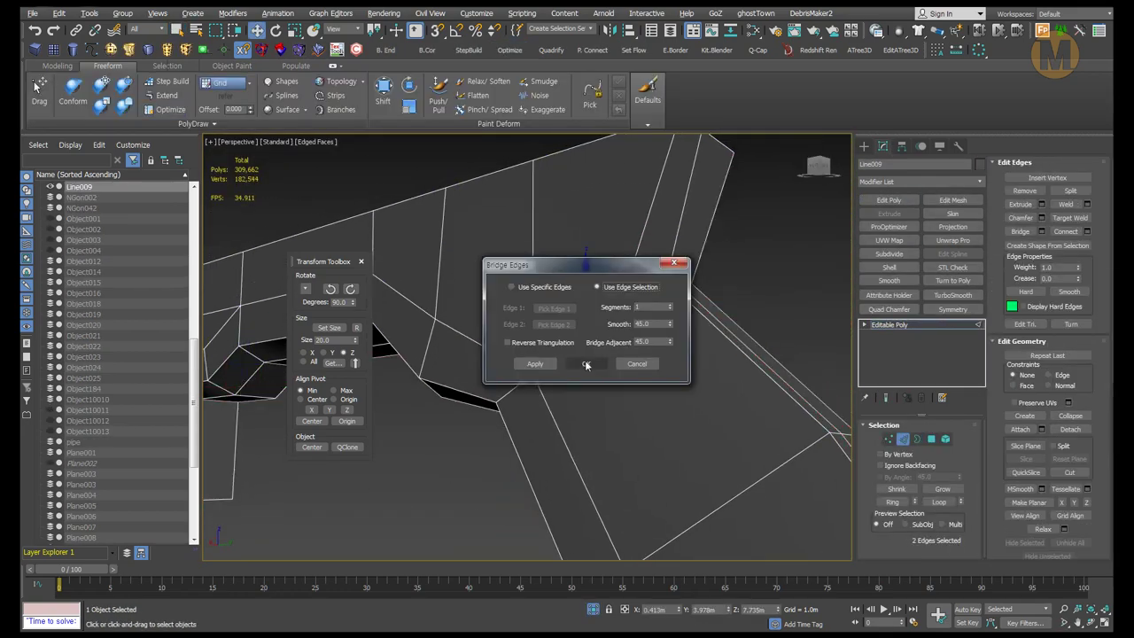
- Bridge the two selected edges and select the grip corner vertices
click(586, 365)
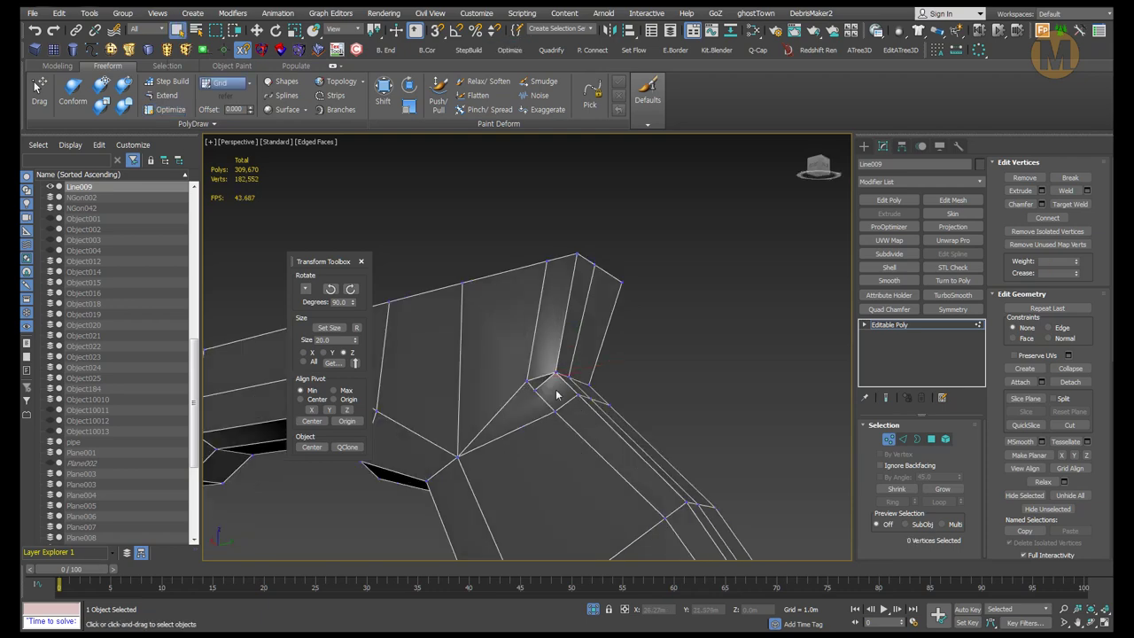
mouse_move(556, 394)
alt+middle_down()
mouse_move(581, 378)
mouse_move(578, 445)
alt+middle_up()
click(581, 378)
scroll(542, 392, up, 5)
key(2)
key(2)
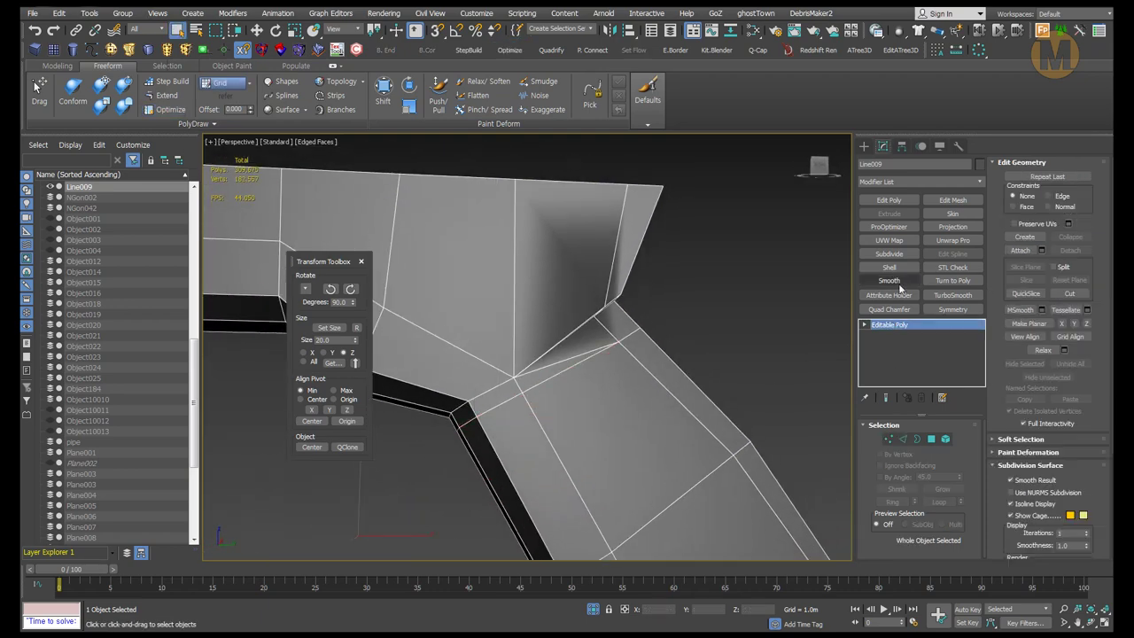
alt+middle_drag(527, 393, 628, 383)
scroll(511, 366, down, 3)
key(1)
mouse_move(511, 366)
alt+middle_down()
mouse_move(567, 391)
mouse_move(648, 325)
mouse_move(609, 401)
alt+middle_up()
- Check the corner with a smoothing preview, then bridge the gap in the grip corner
key(1)
key(ctrl+q)
key(ctrl+q)
key(1)
alt+middle_drag(560, 371, 543, 227)
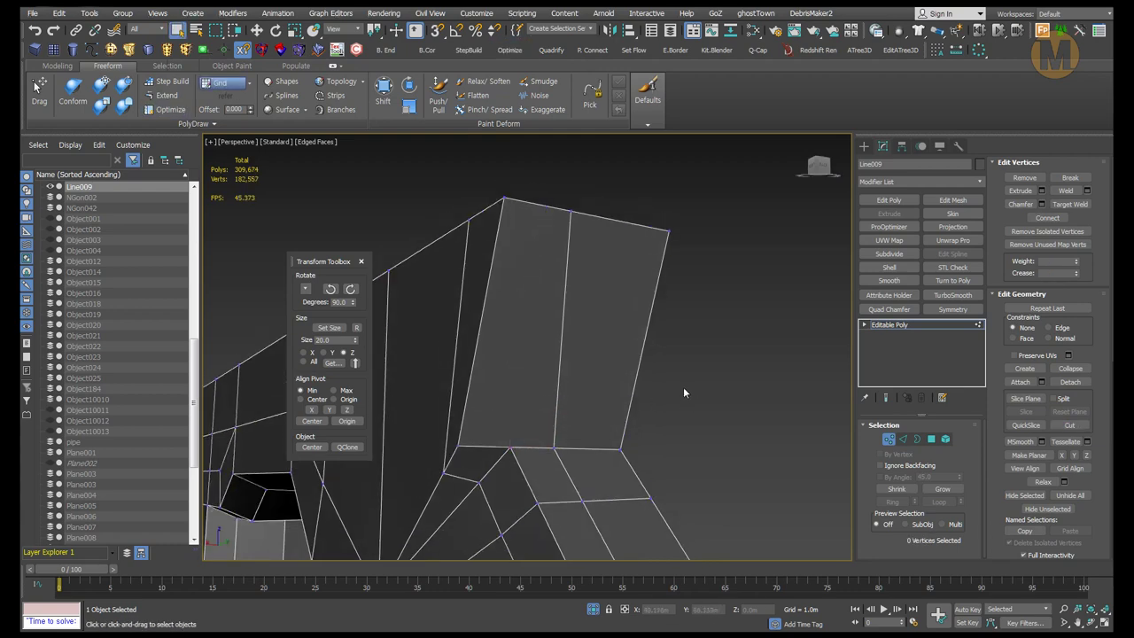
alt+middle_drag(683, 393, 563, 379)
key(4)
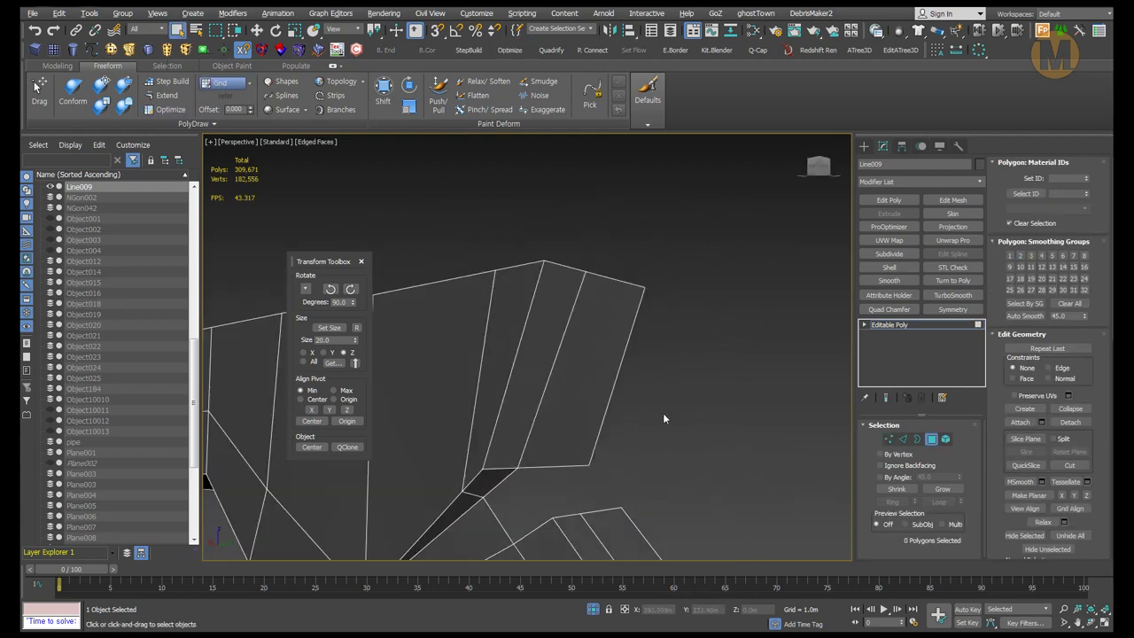
key(2)
mouse_move(665, 418)
alt+middle_down()
mouse_move(714, 412)
mouse_move(603, 375)
mouse_move(606, 417)
alt+middle_up()
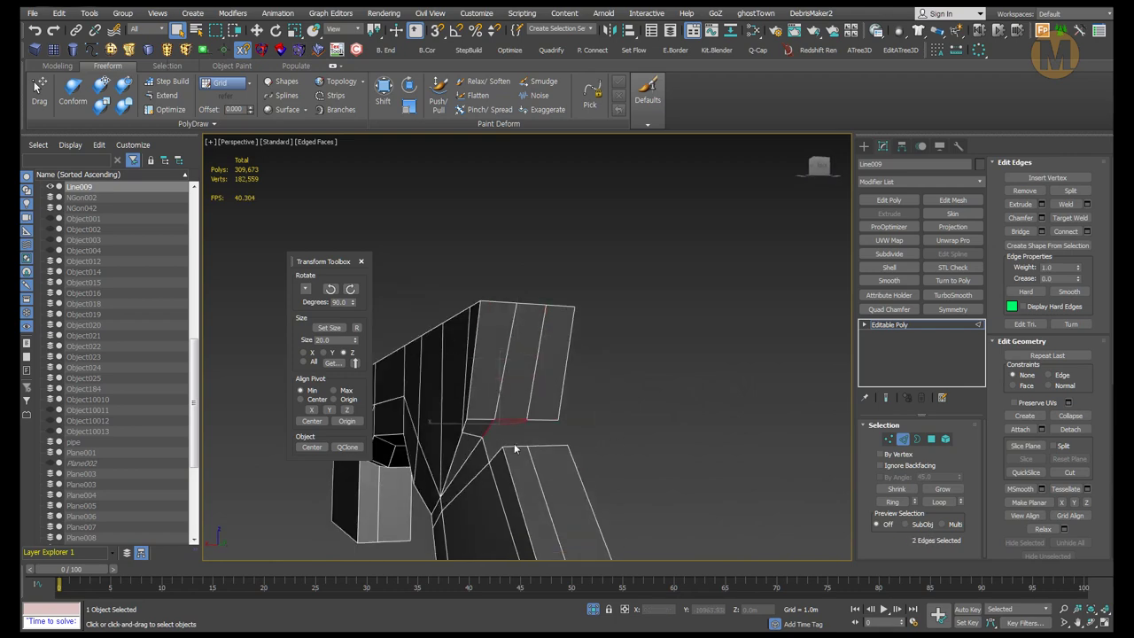
click(587, 364)
- Inspect the new bridge faces with a subdivision smoothing preview
mouse_move(587, 364)
alt+middle_down()
mouse_move(603, 377)
mouse_move(576, 386)
alt+middle_up()
key(1)
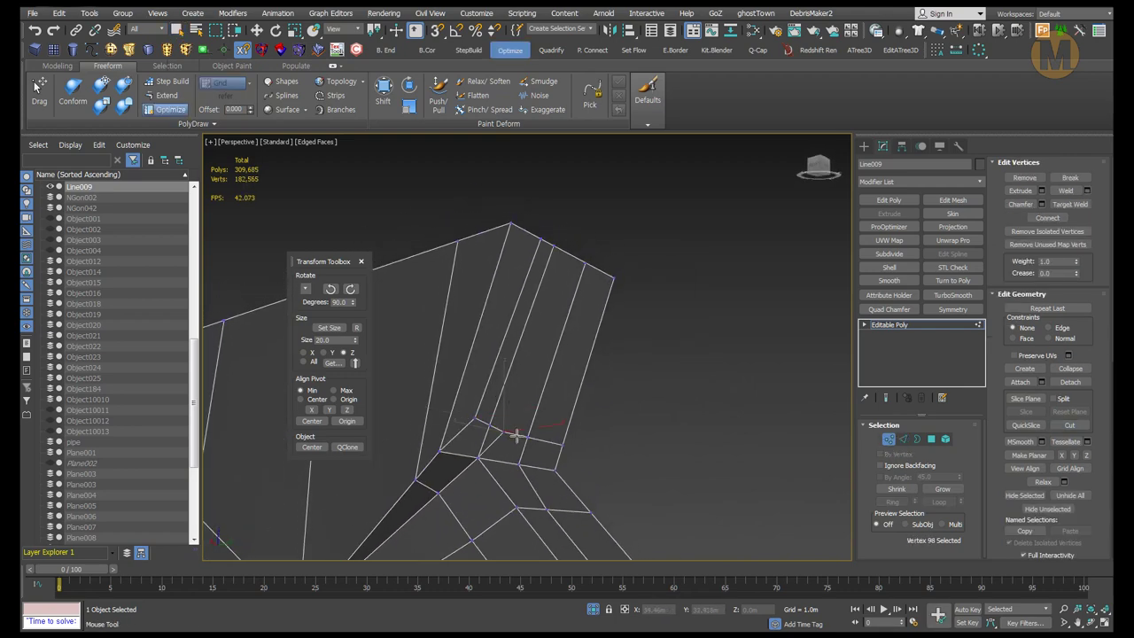
key(ctrl+q)
key(f)
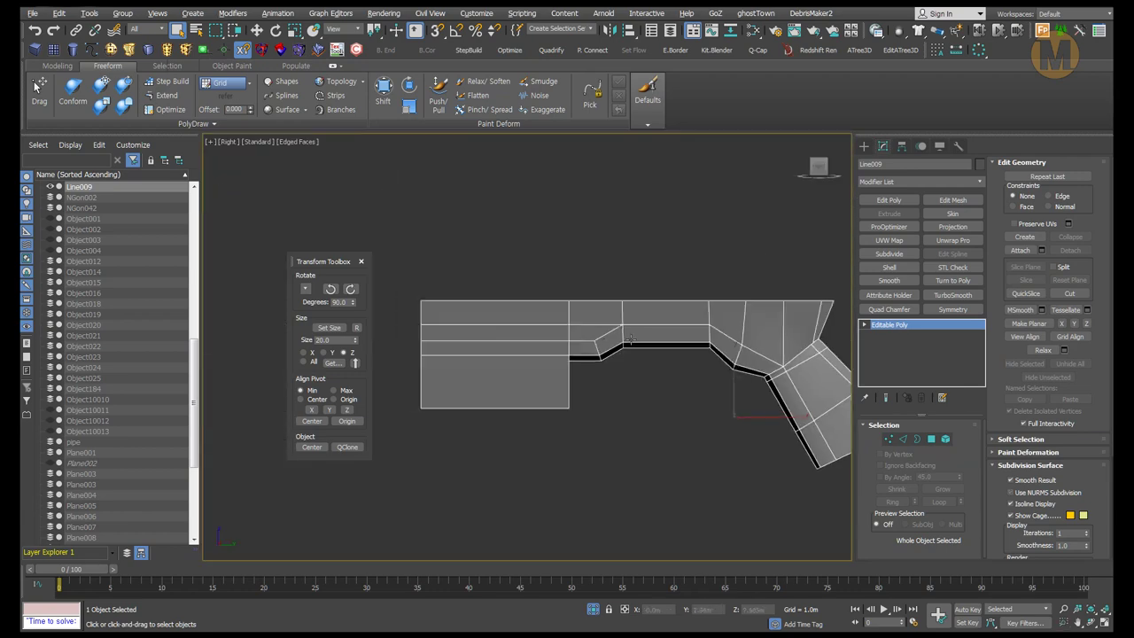
key(alt+w)
key(alt+w)
alt+middle_drag(713, 370, 626, 356)
scroll(625, 355, up, 5)
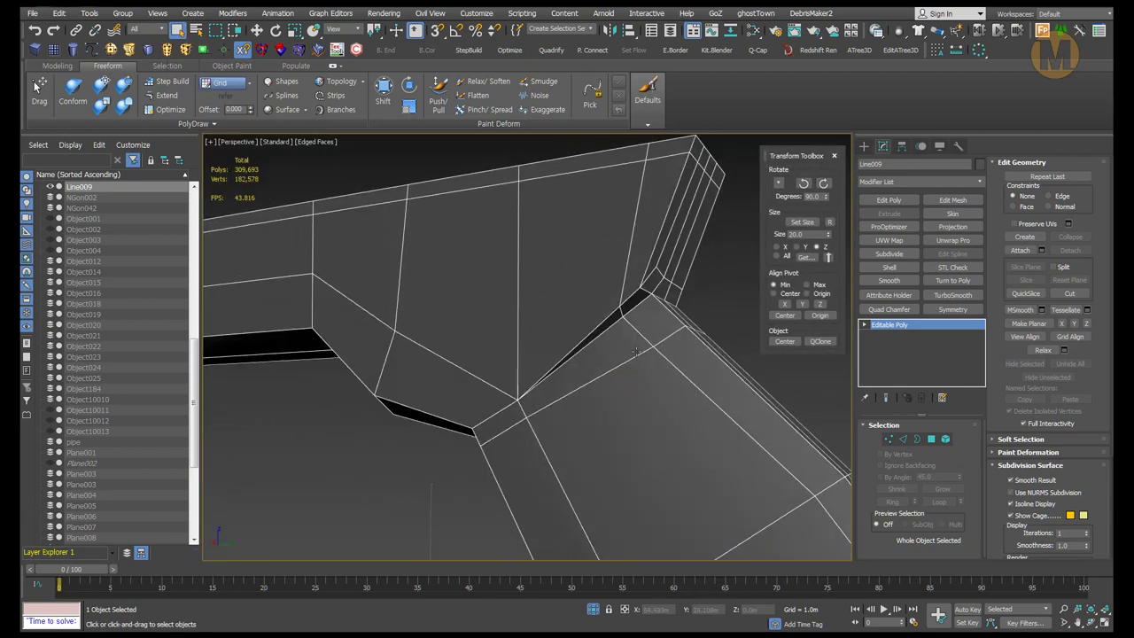
- Select the polygons at the grip corner from the side view
key(r)
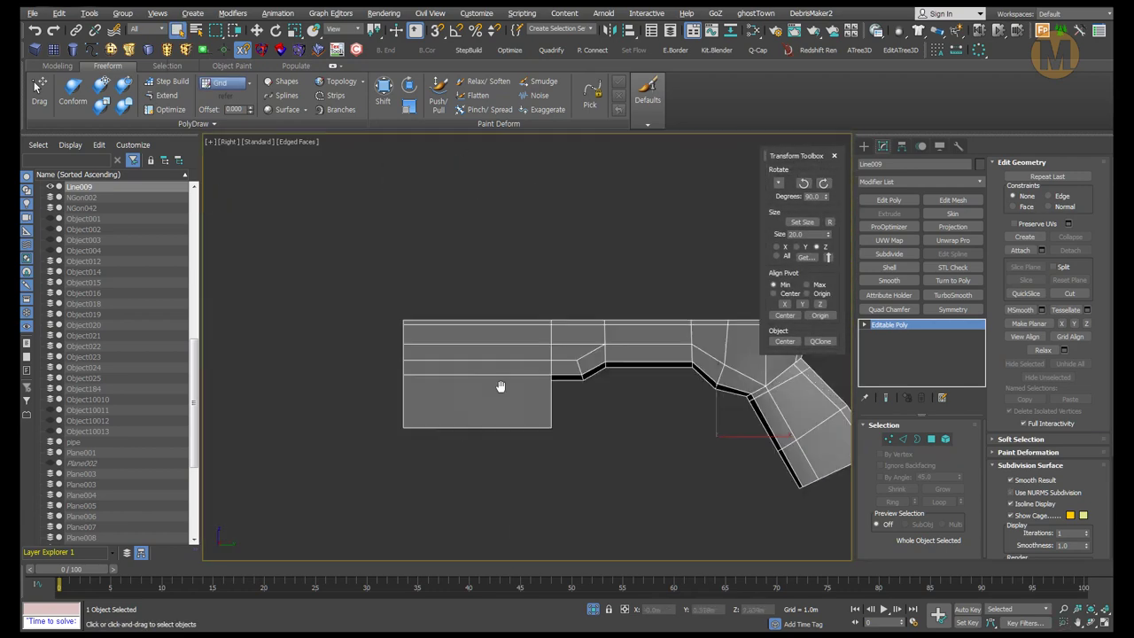
key(F3)
key(4)
click(463, 385)
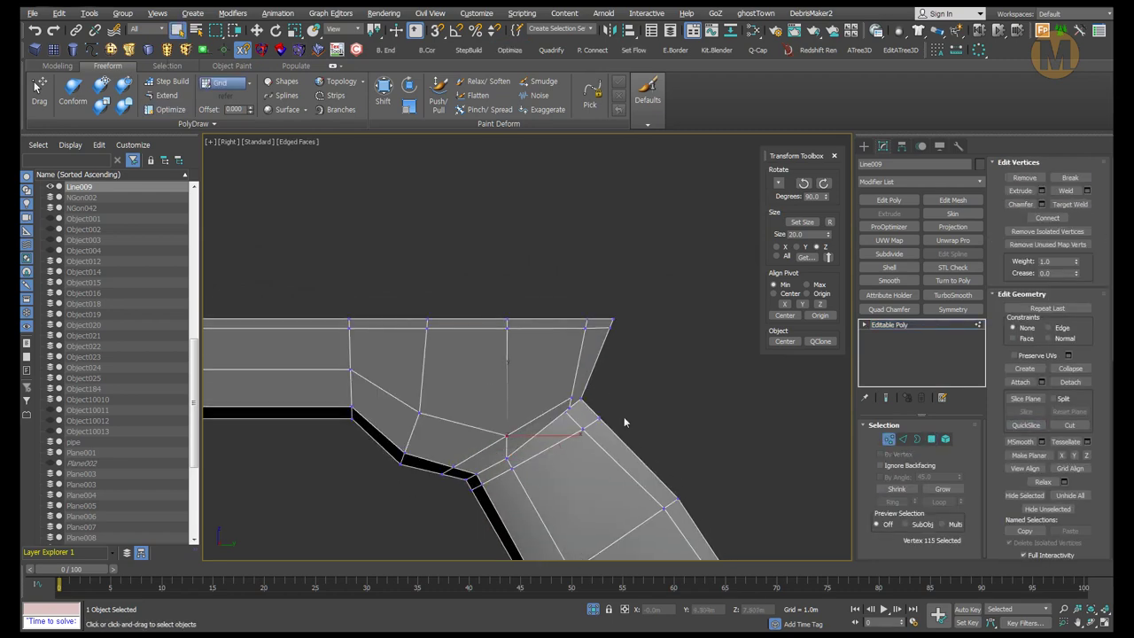
key(p)
alt+middle_drag(624, 423, 542, 358)
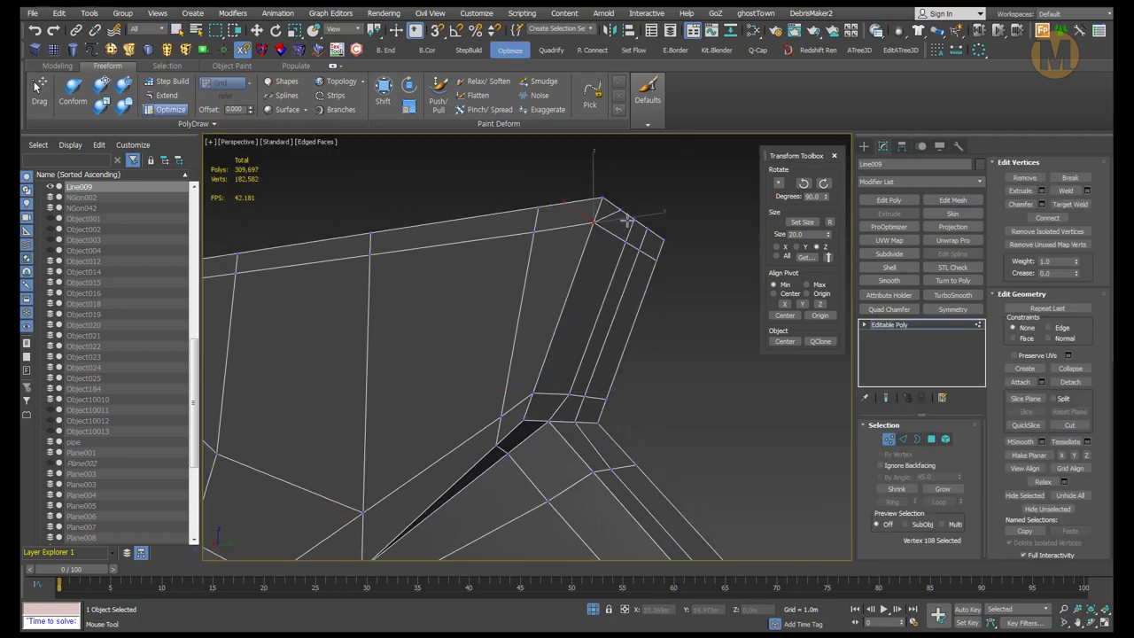
- Move the corner tip vertices and preview the smoothed bent grip junction
alt+middle_drag(625, 219, 636, 261)
key(w)
key(1)
key(ctrl+q)
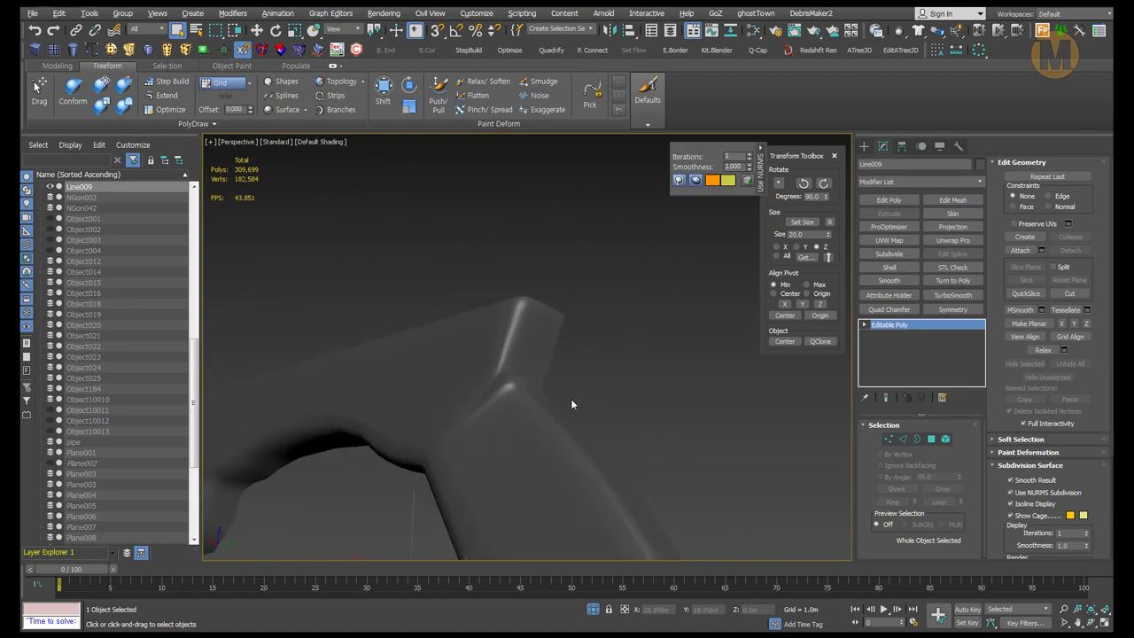
scroll(622, 420, up, 5)
mouse_move(525, 413)
alt+middle_down()
mouse_move(633, 413)
mouse_move(517, 479)
mouse_move(427, 371)
alt+middle_up()
- Select vertices along the new cut and isolate the grip piece for vertex editing
alt+middle_drag(580, 481, 890, 440)
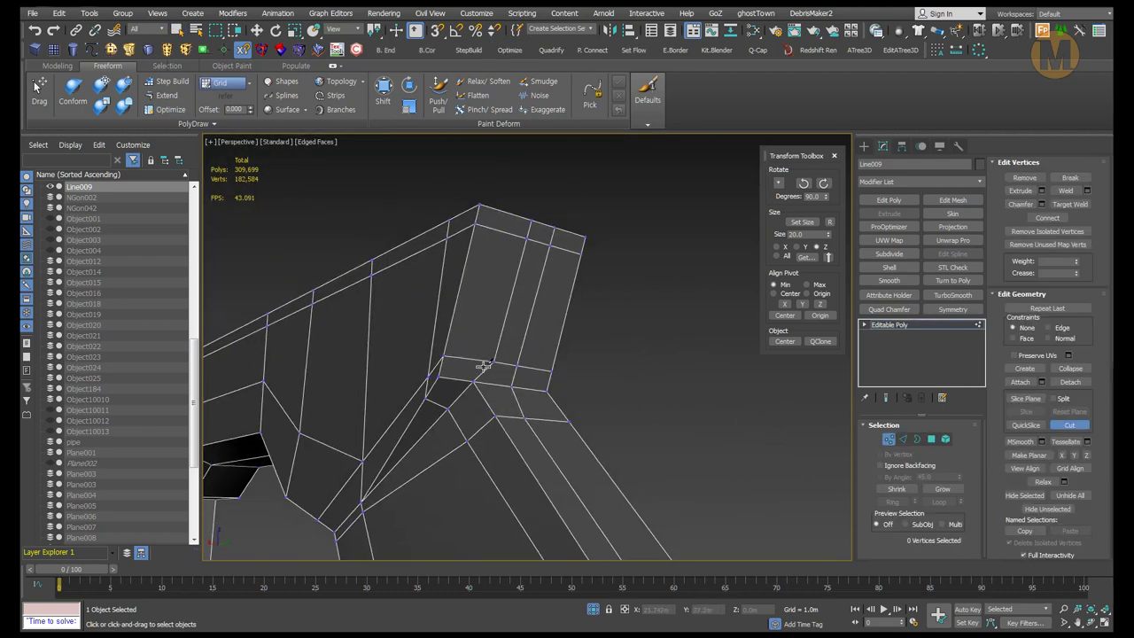
scroll(478, 375, up, 3)
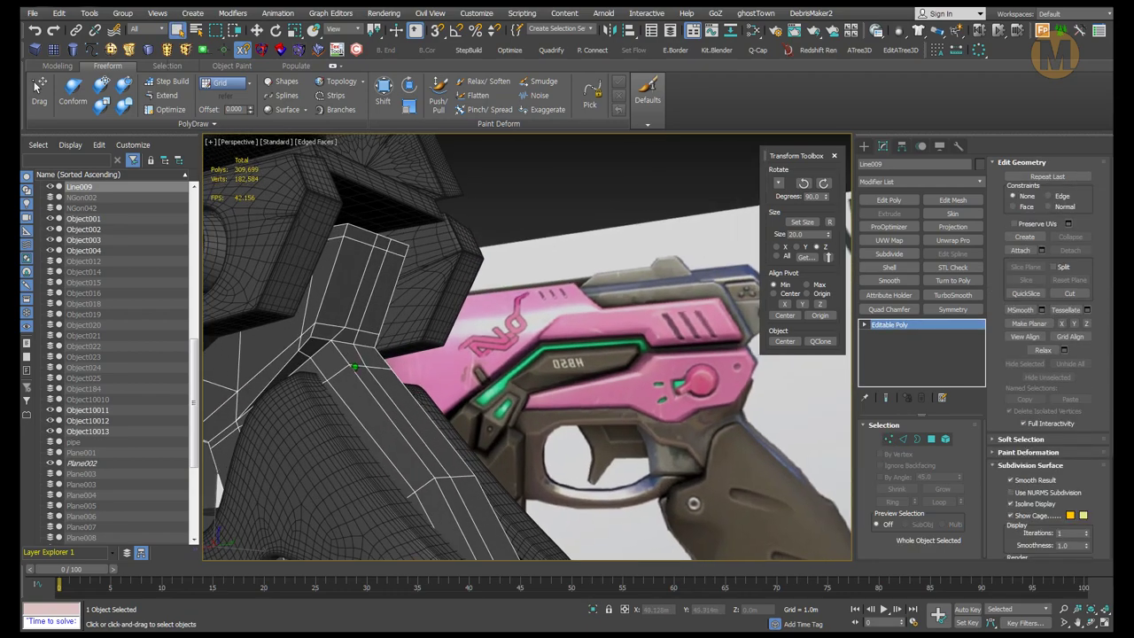
mouse_move(371, 352)
alt+middle_down()
mouse_move(403, 363)
mouse_move(437, 338)
alt+middle_up()
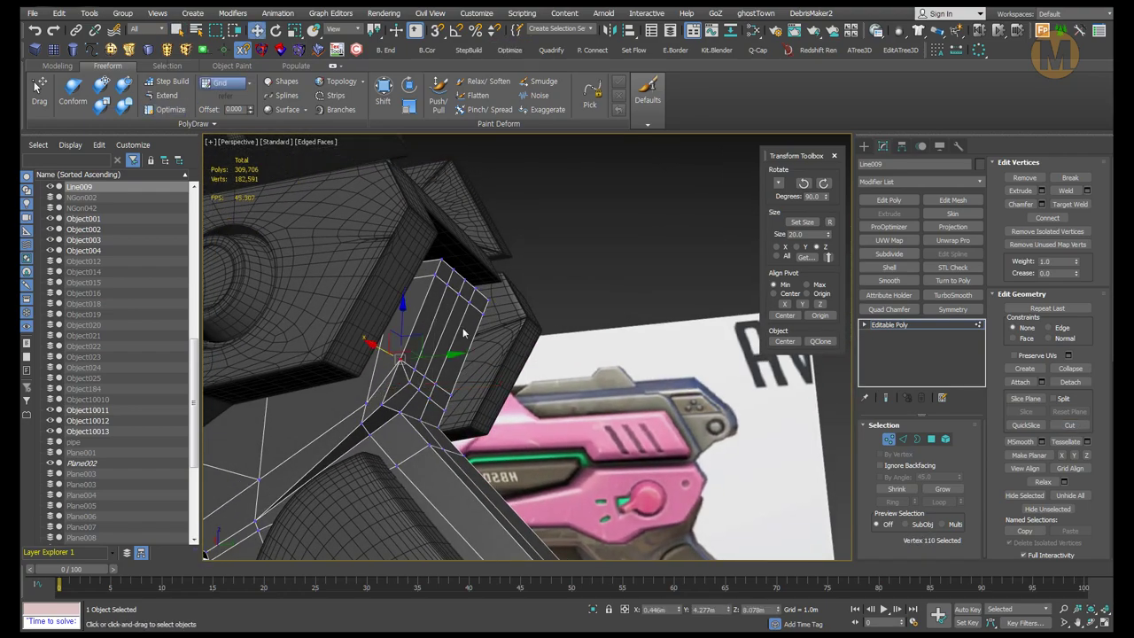
alt+middle_drag(525, 390, 576, 383)
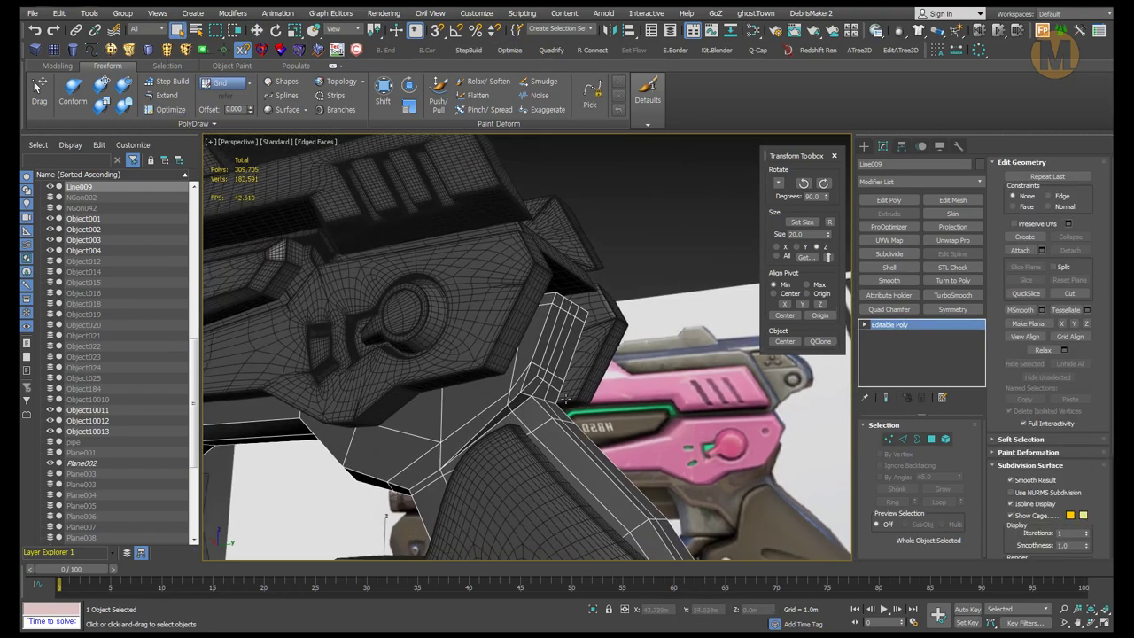
key(alt+q)
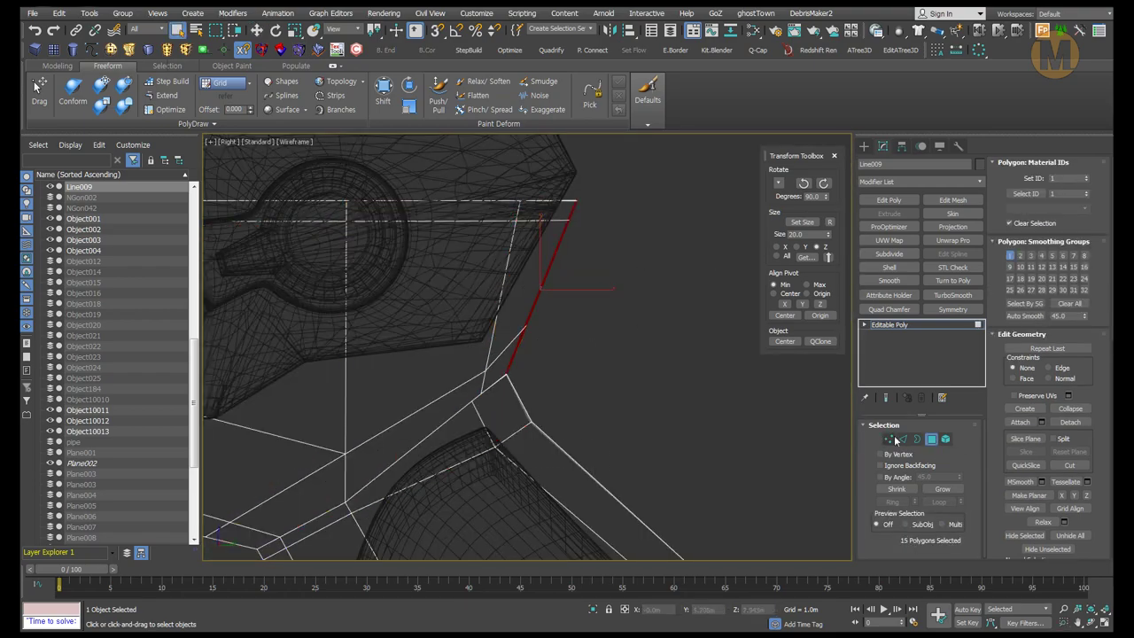
click(891, 439)
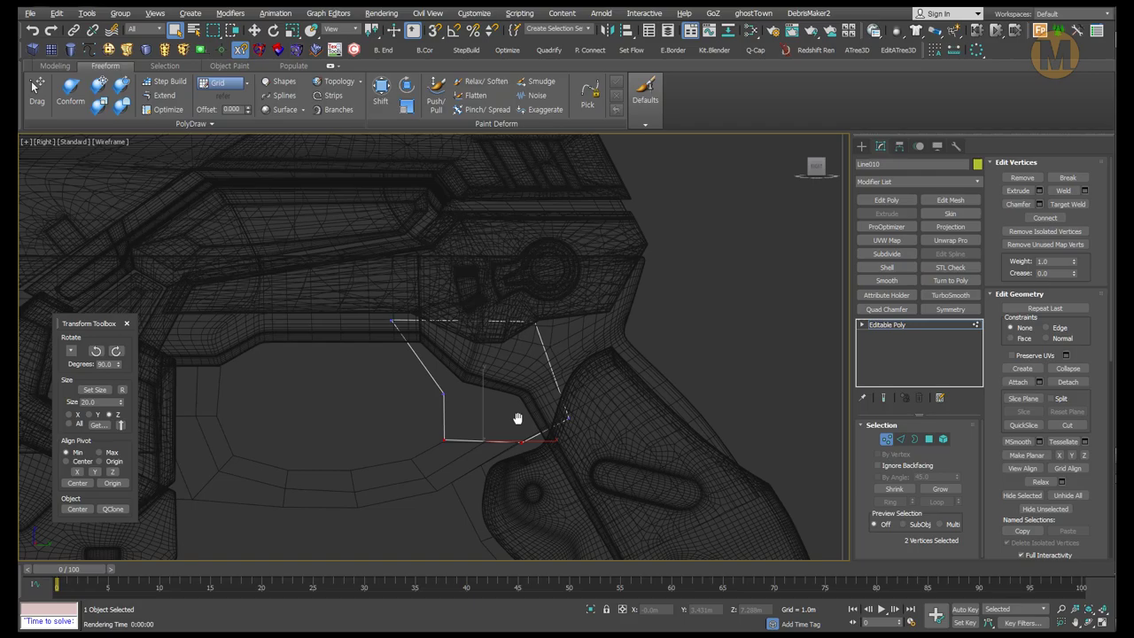
- Cut edges into the closed outline and move its inner vertices into a three-arm fin joint
middle_drag(517, 418, 576, 354)
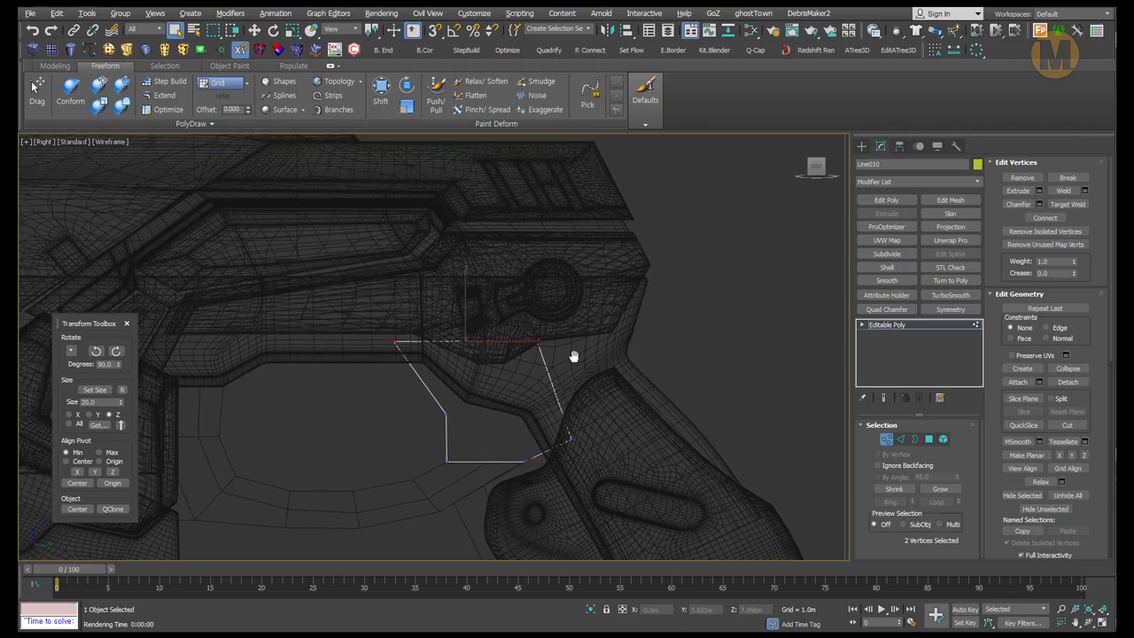
key(alt+c)
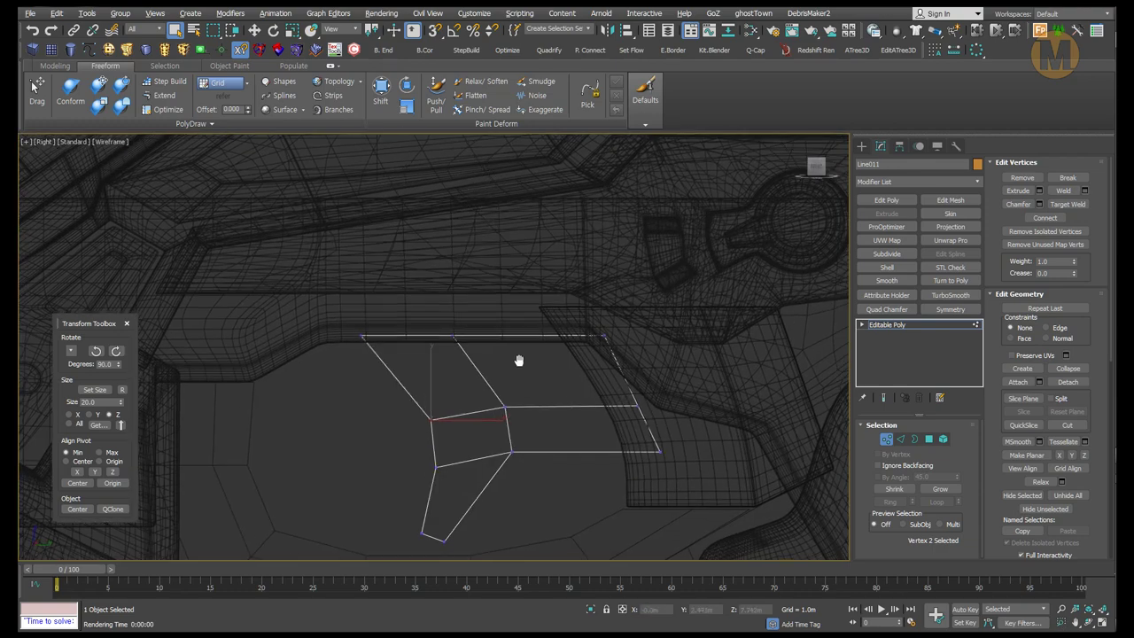
click(503, 369)
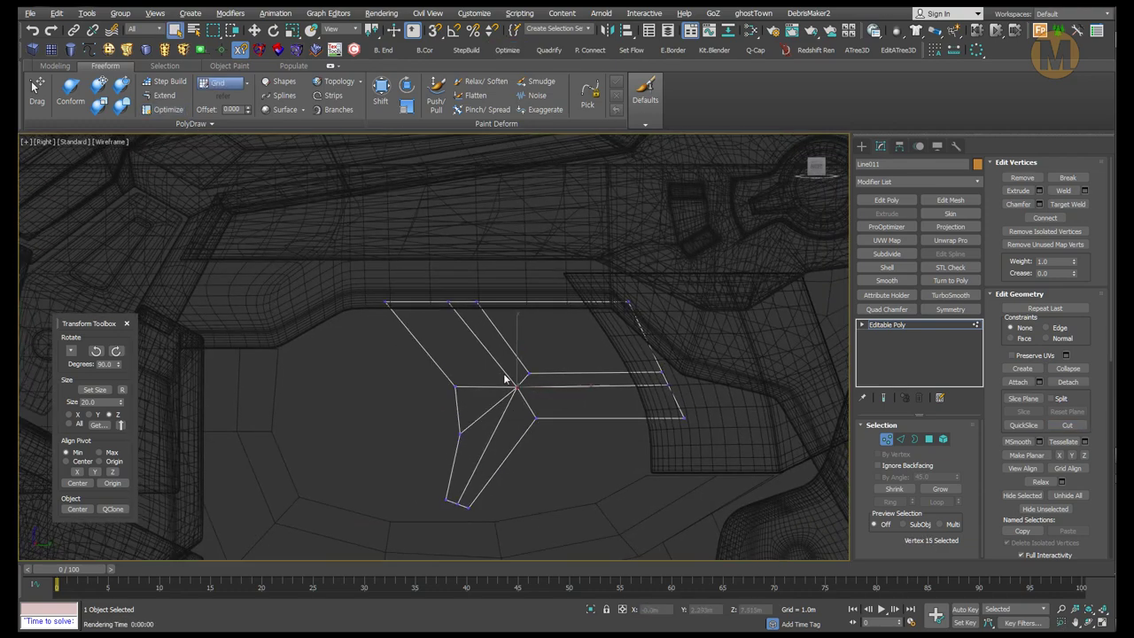
middle_drag(506, 375, 556, 397)
key(1)
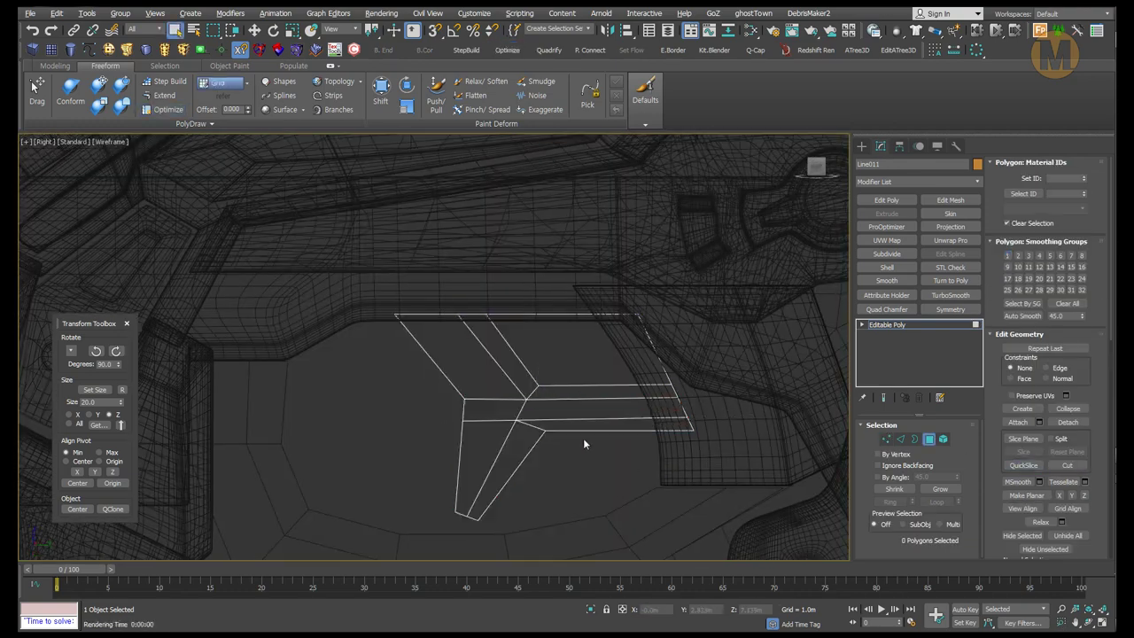
key(F3)
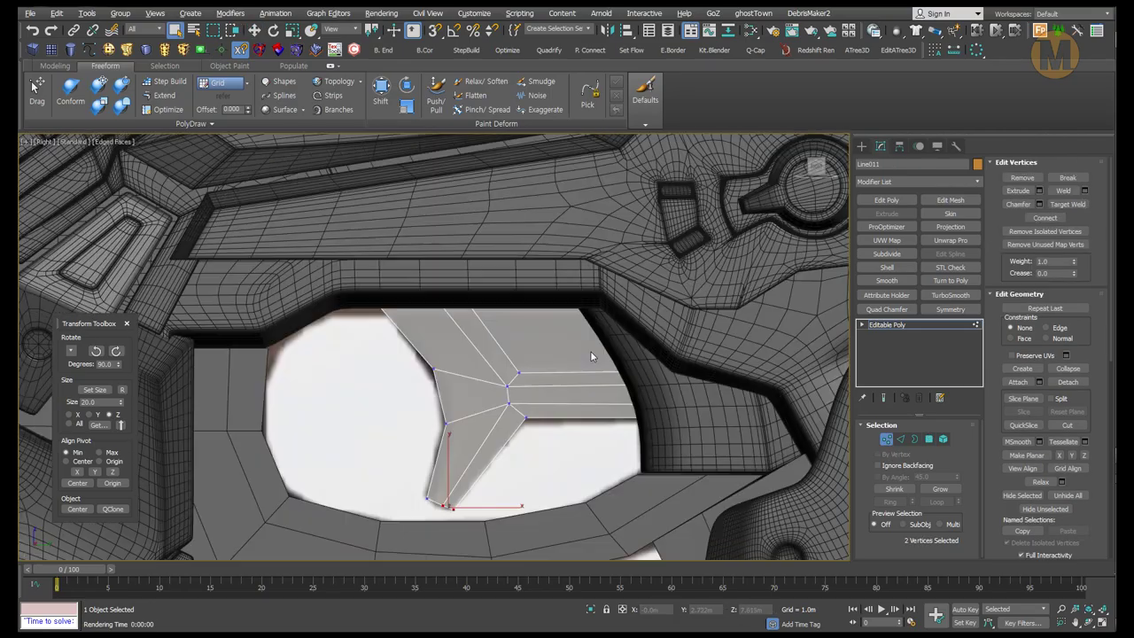
key(p)
key(4)
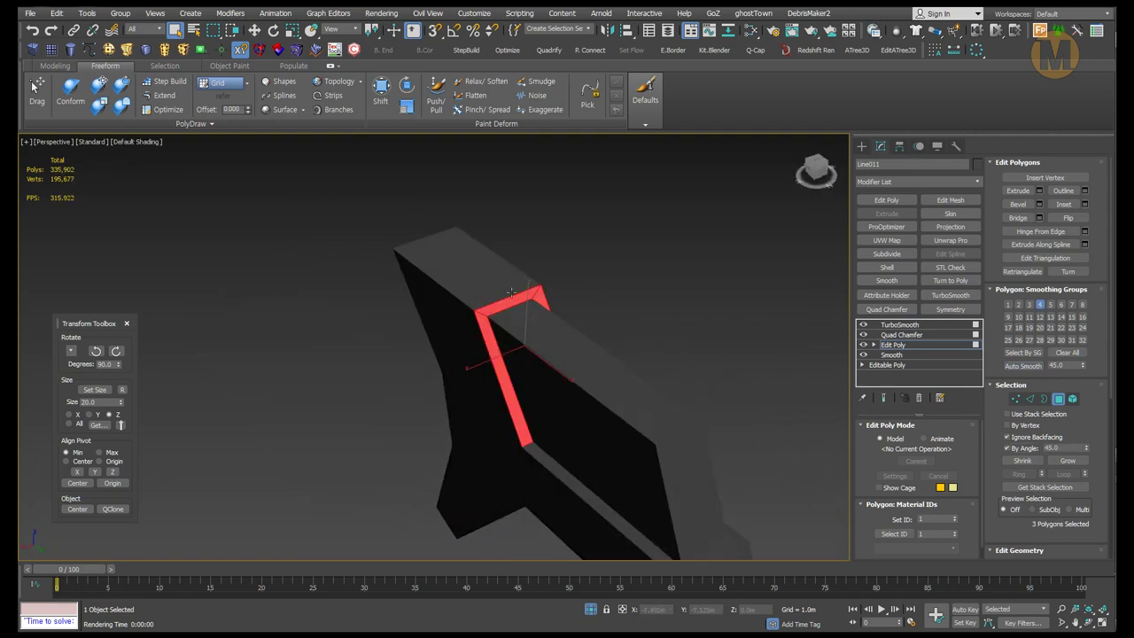
- Collapse the fin's modifier stack to Edit Poly, then bring up its TurboSmooth settings
alt+middle_drag(511, 293, 518, 321)
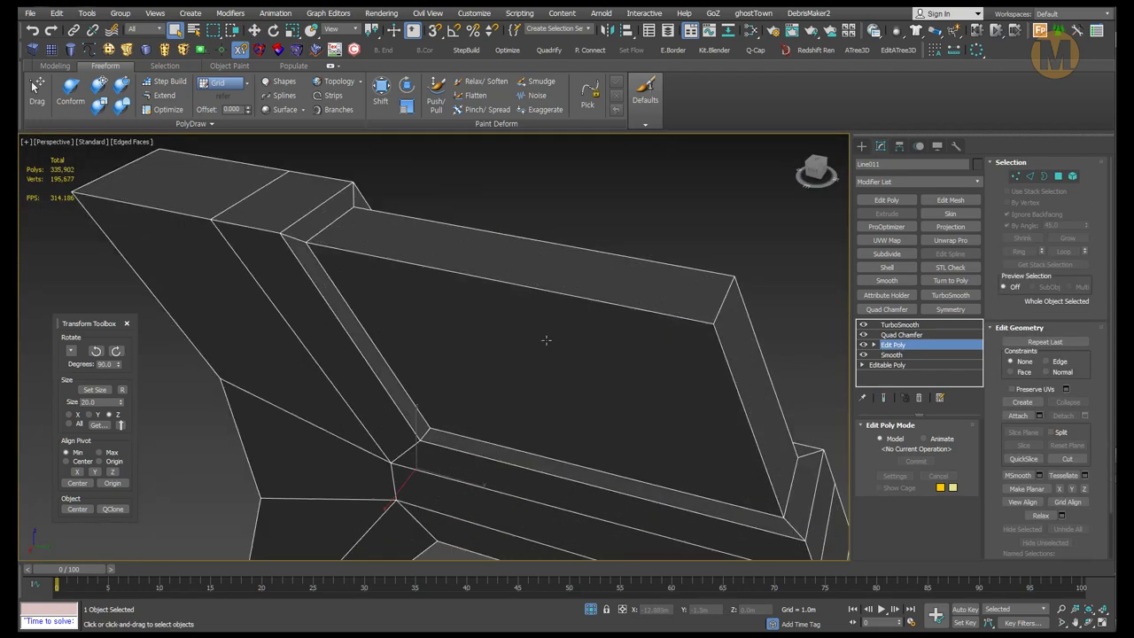
right_click(916, 348)
click(948, 469)
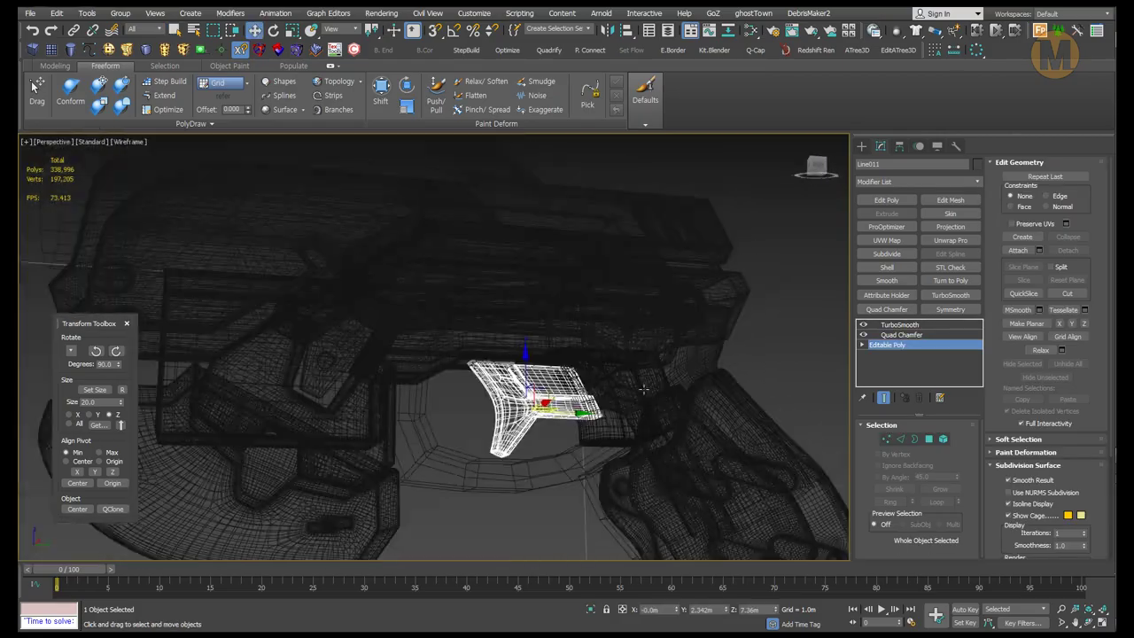
click(900, 326)
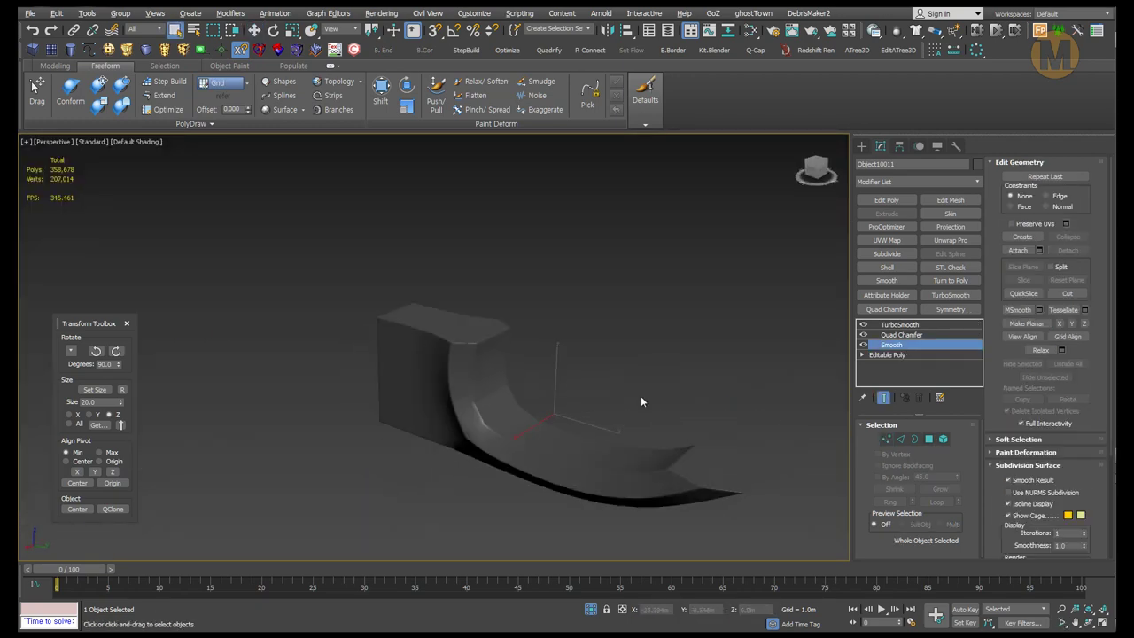
- Collapse the curved guard's Smooth modifier and edits into its mesh, then exit vertex editing
click(891, 345)
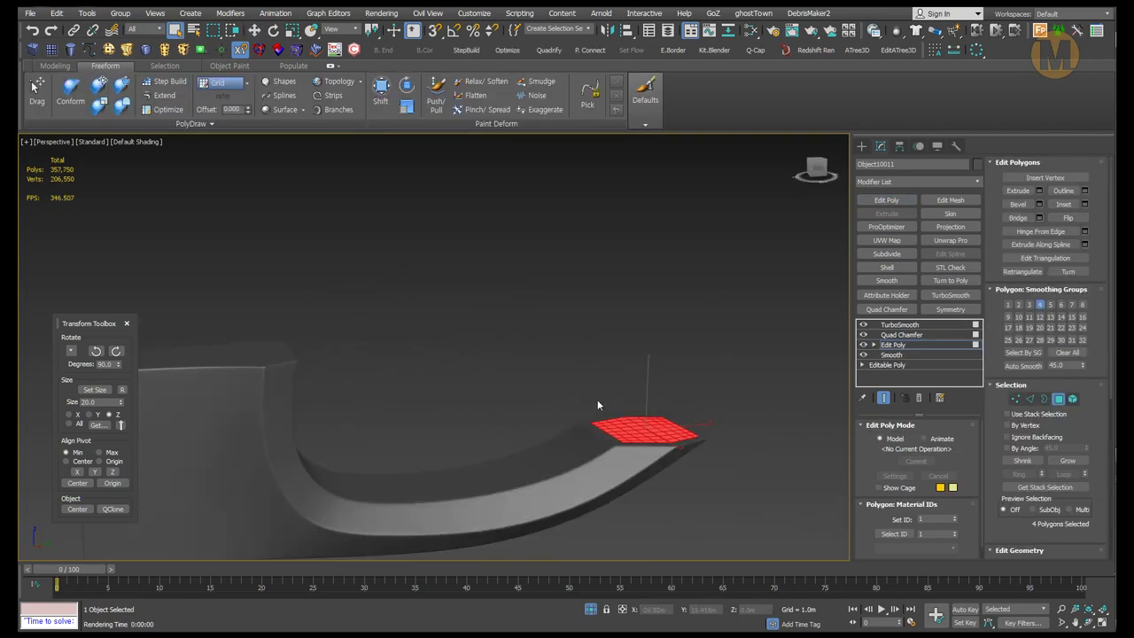
right_click(893, 345)
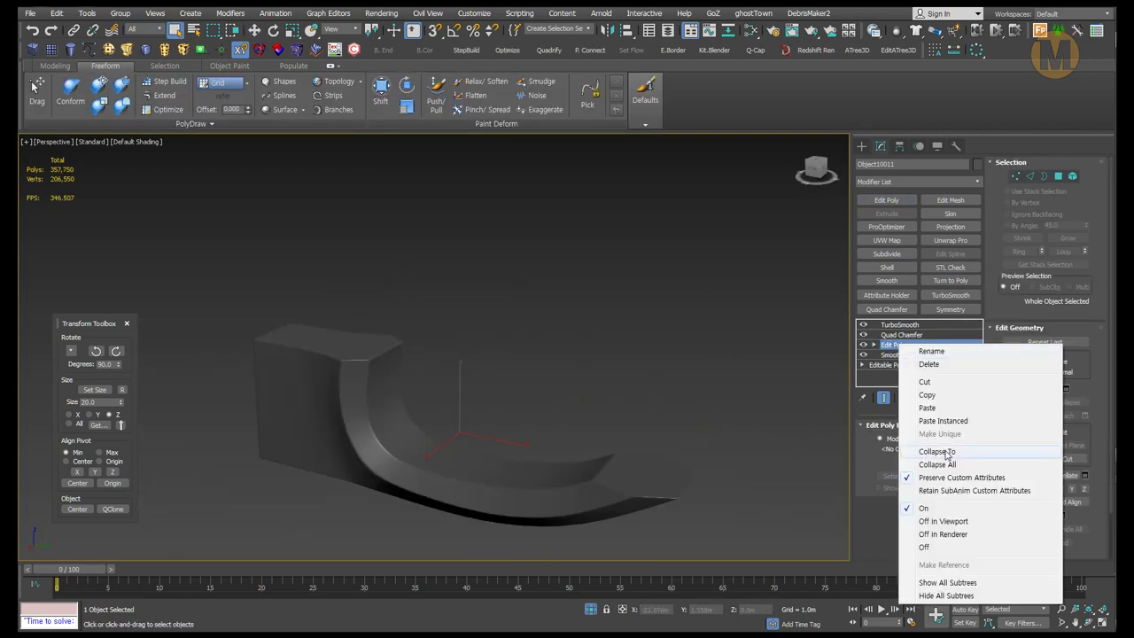
click(921, 446)
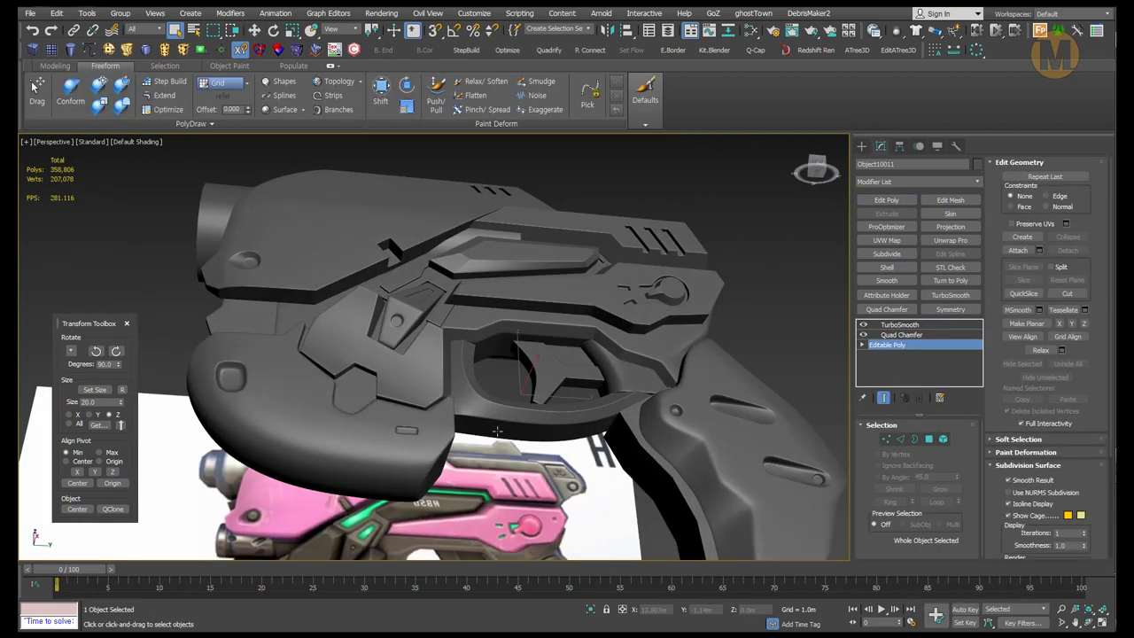
alt+middle_drag(426, 412, 366, 380)
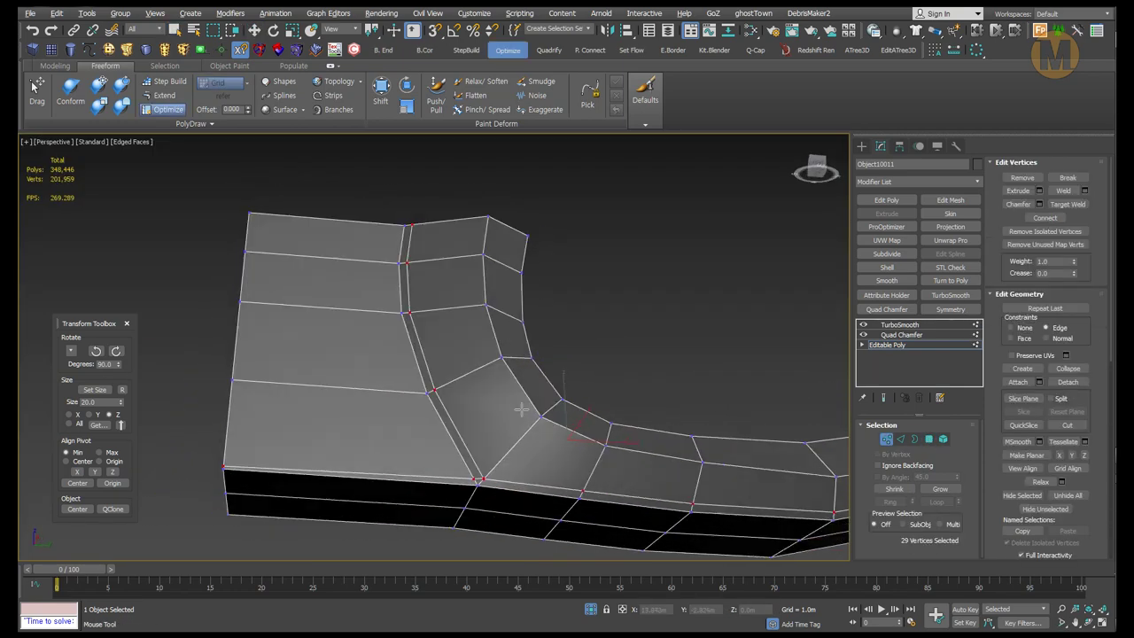
mouse_move(505, 358)
alt+middle_down()
mouse_move(506, 384)
mouse_move(431, 373)
mouse_move(493, 375)
alt+middle_up()
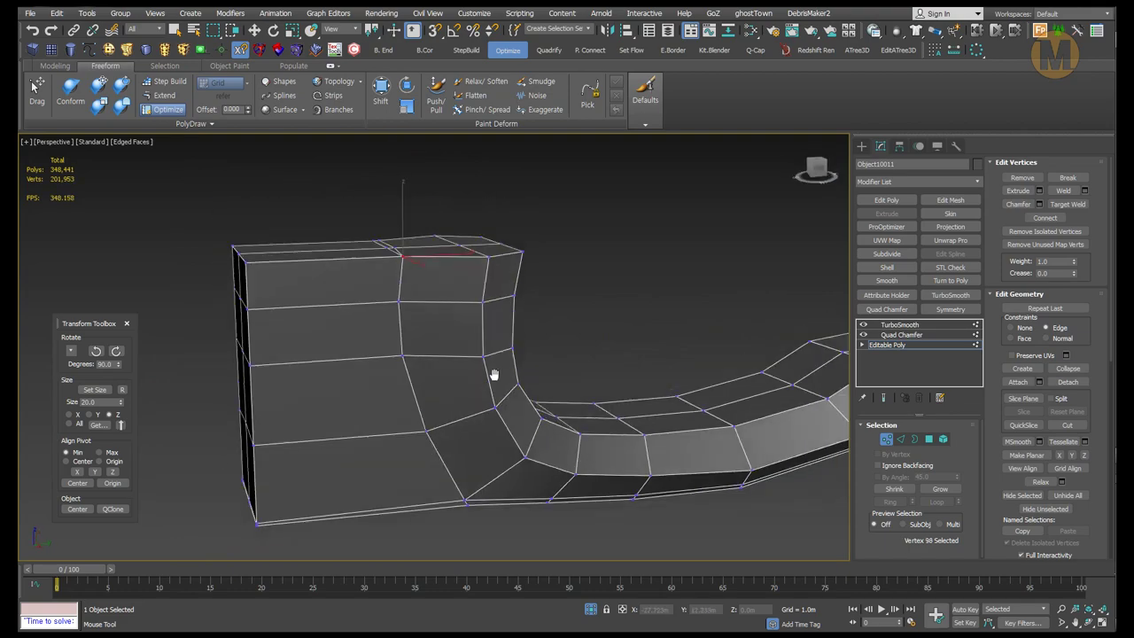
click(886, 343)
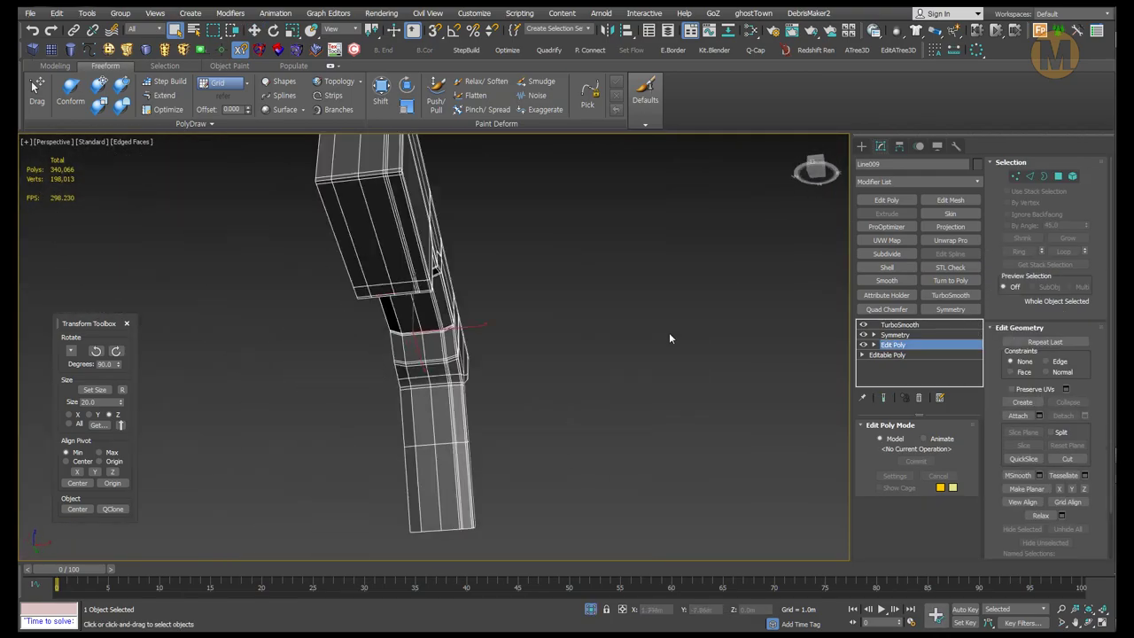
- Switch to the Top view to work on Line009's grip base
key(t)
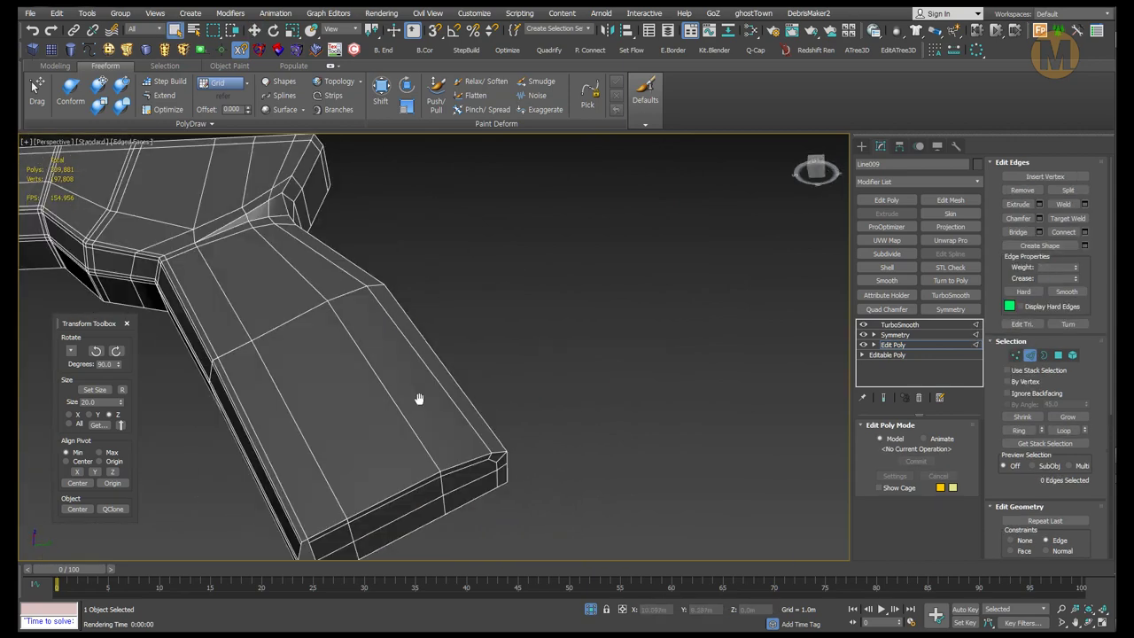
- Chamfer the grip base's corner vertex to add supporting geometry
alt+middle_drag(402, 426, 339, 432)
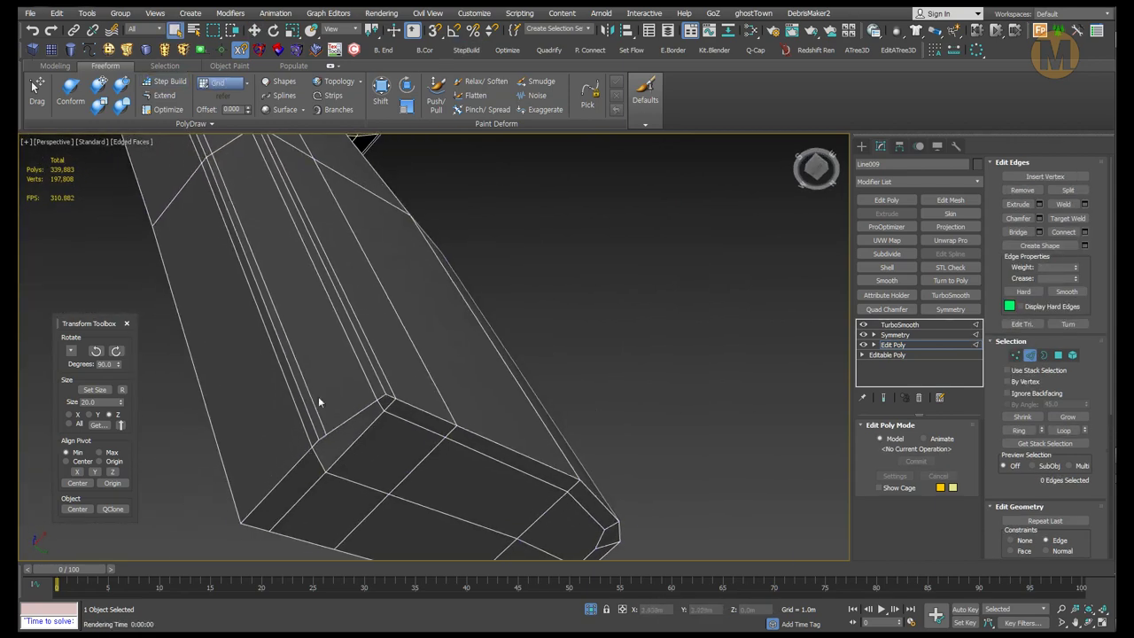
mouse_move(430, 434)
alt+middle_down()
mouse_move(466, 392)
mouse_move(379, 405)
alt+middle_up()
key(ctrl+x)
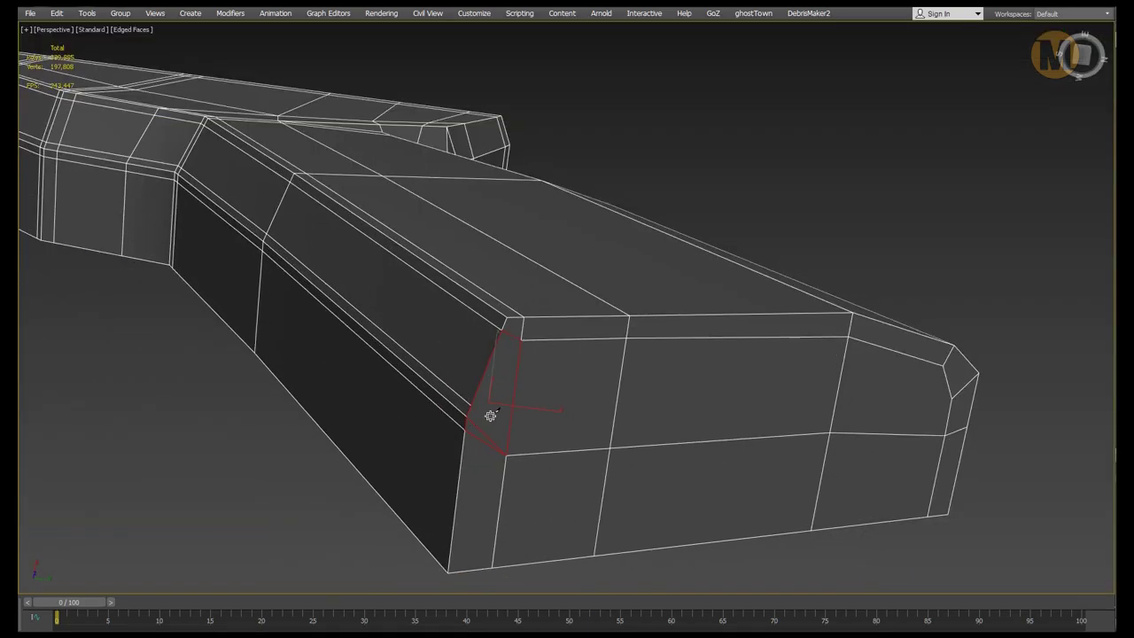
key(ctrl+x)
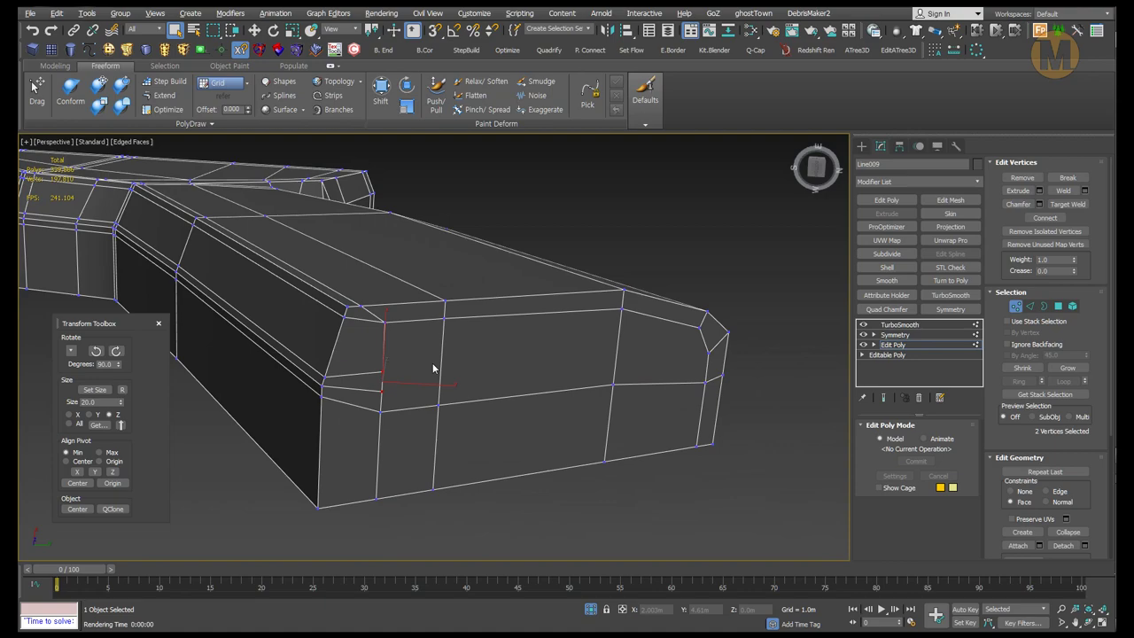
middle_drag(433, 368, 449, 356)
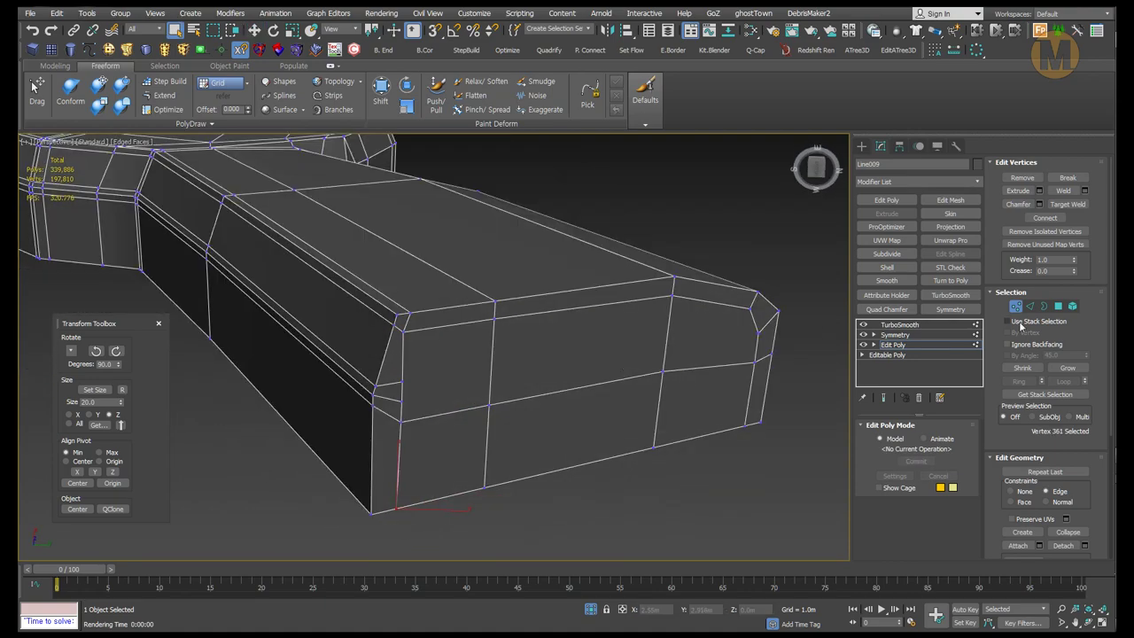
key(1)
alt+middle_drag(577, 398, 519, 446)
click(458, 329)
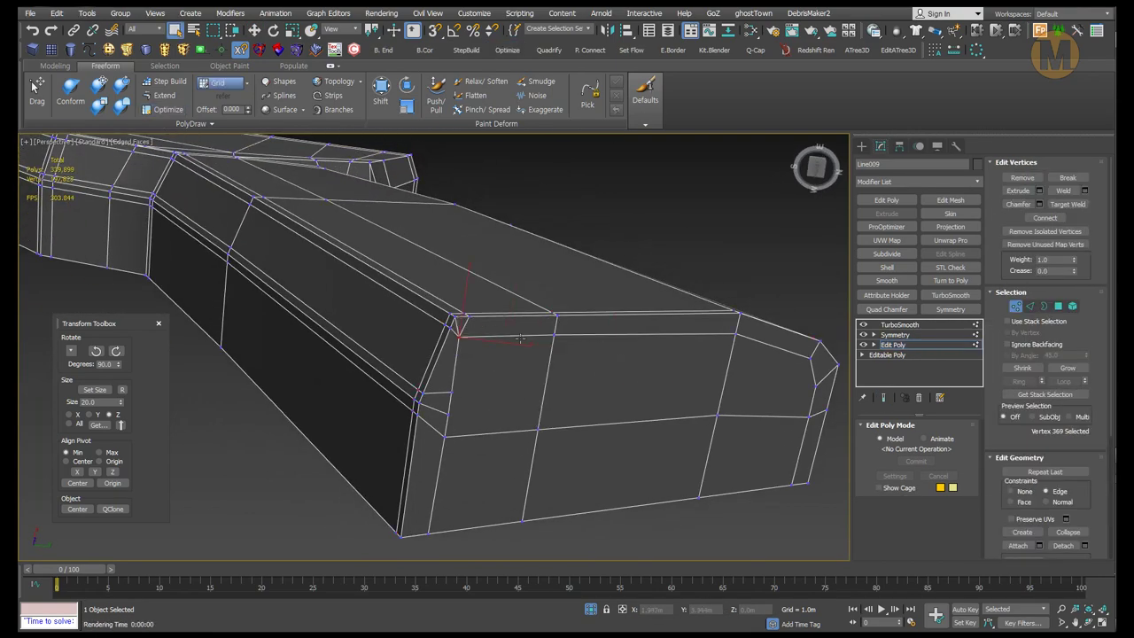
click(467, 351)
scroll(466, 345, up, 2)
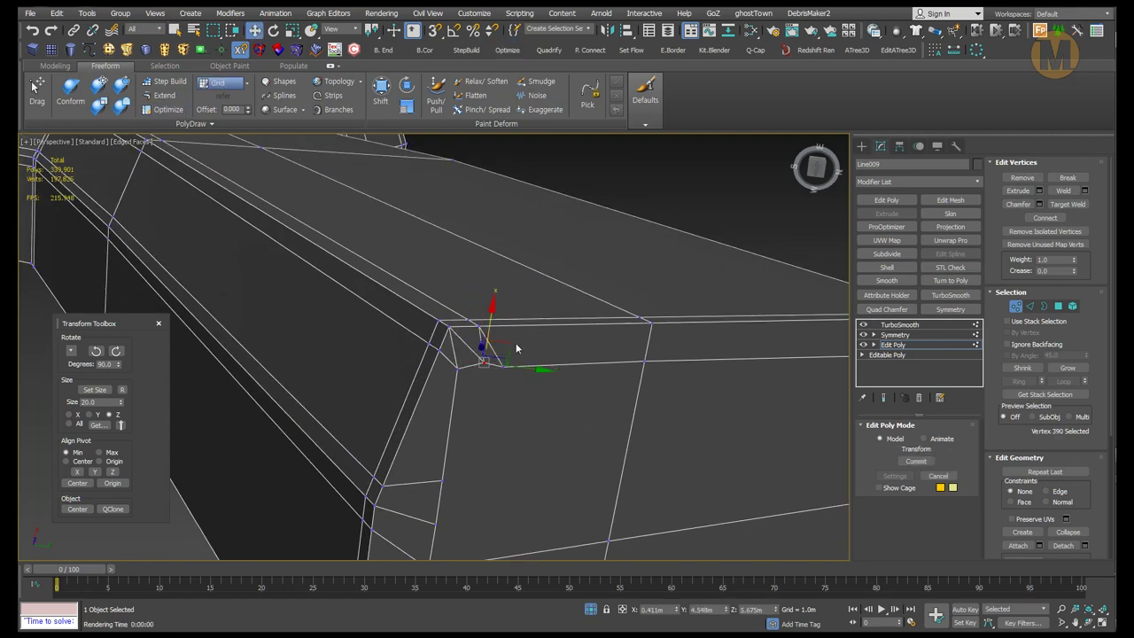
scroll(467, 447, down, 6)
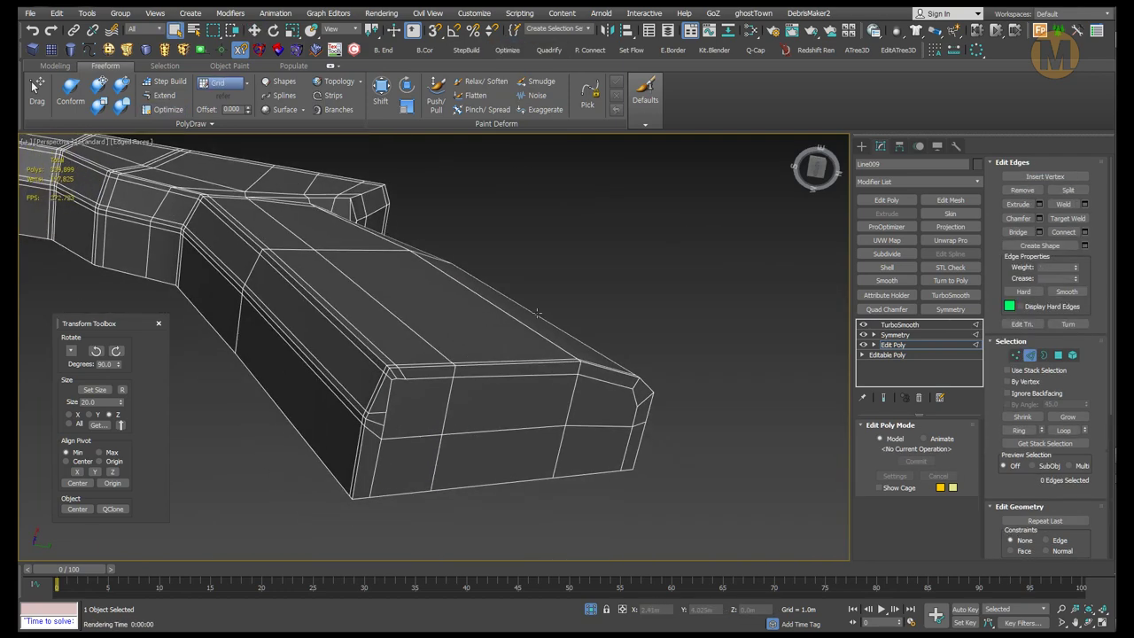
scroll(467, 453, down, 1)
- Select the edge loop along the grip's bottom end
key(2)
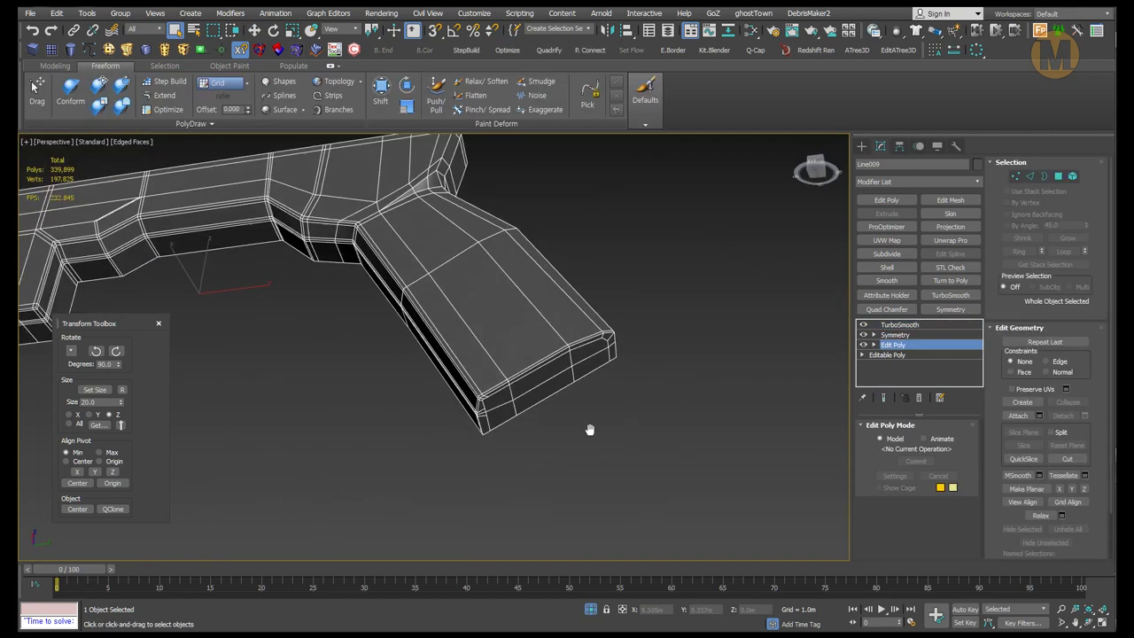
alt+middle_drag(496, 414, 615, 351)
key(2)
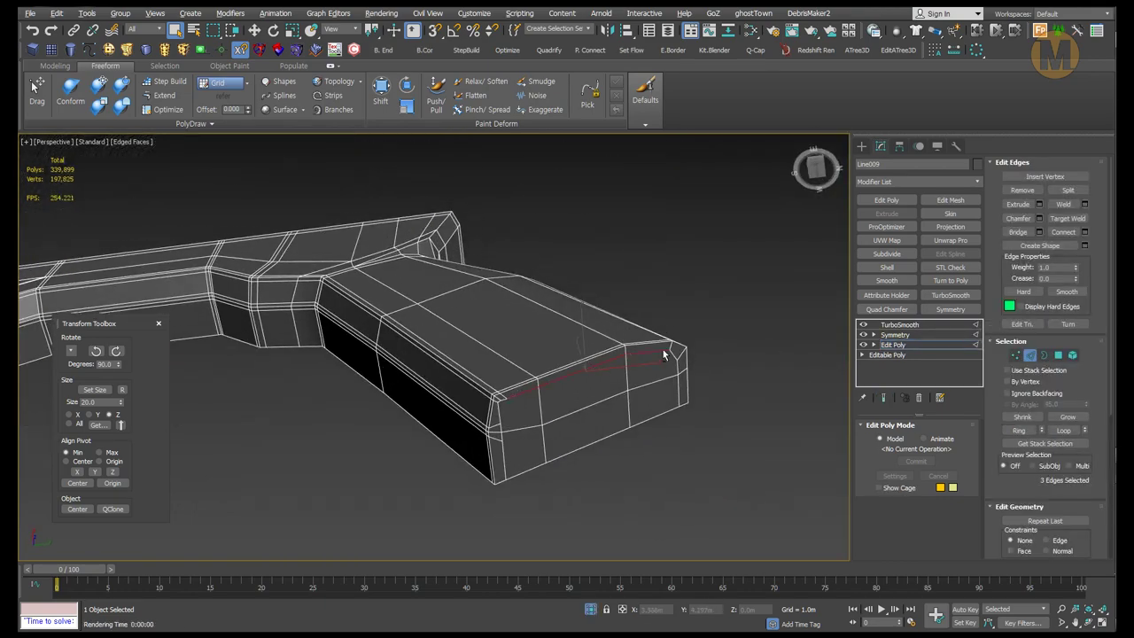
scroll(575, 398, up, 3)
alt+middle_drag(671, 322, 685, 357)
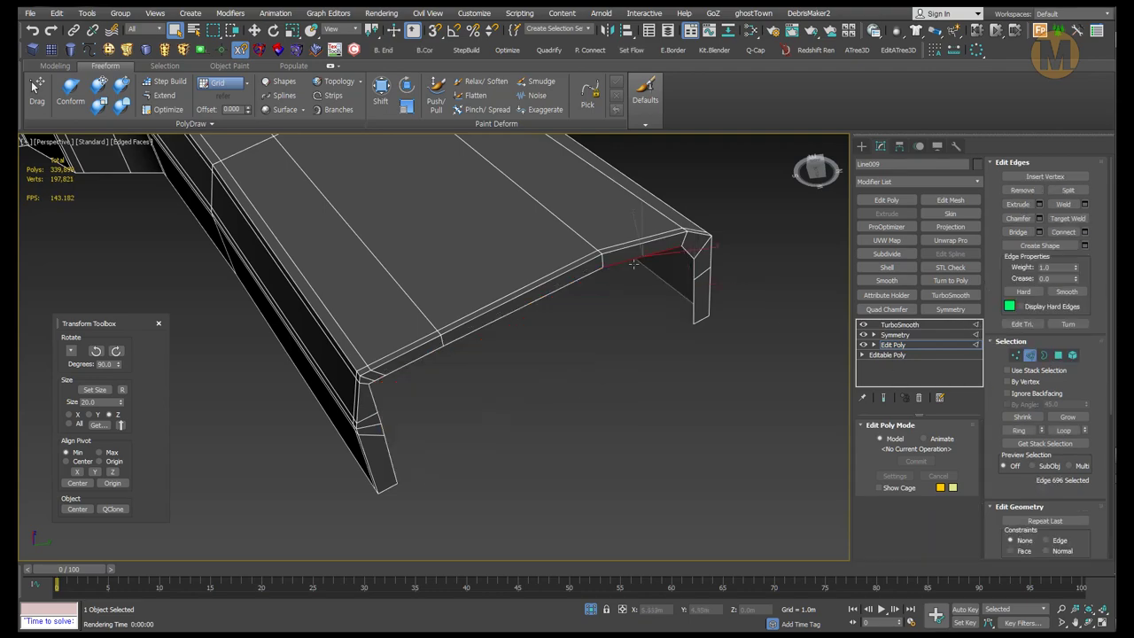
drag(632, 263, 402, 292)
alt+middle_drag(402, 291, 732, 369)
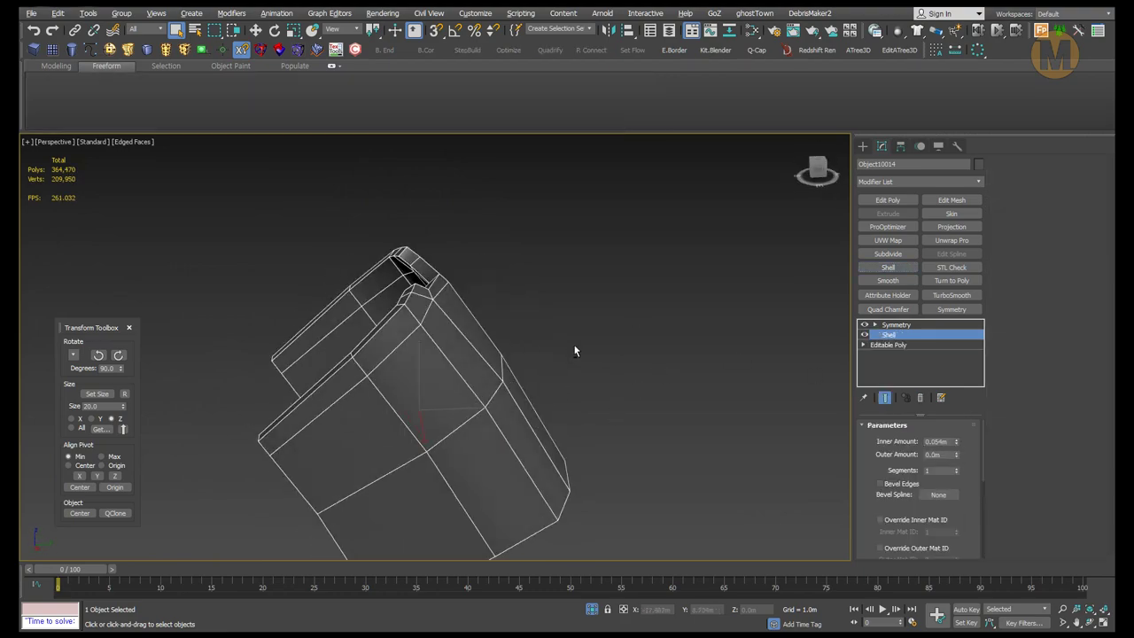
- Enable Straighten Corners on the Shell modifier
click(897, 546)
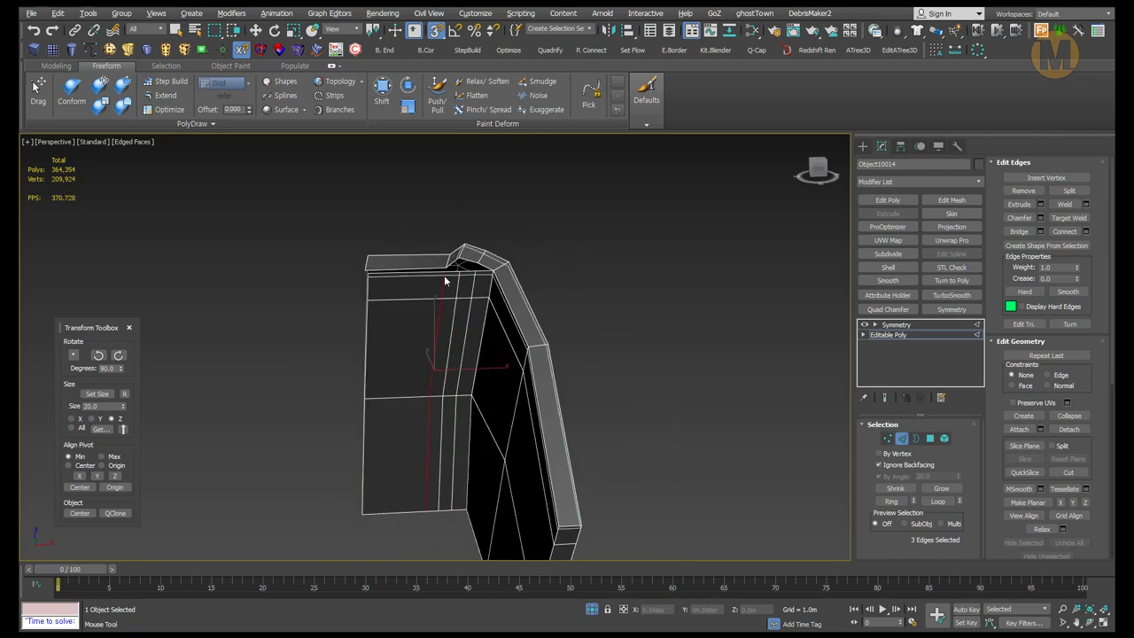
- Select the edges at the fin piece's top corner
alt+middle_drag(446, 281, 550, 327)
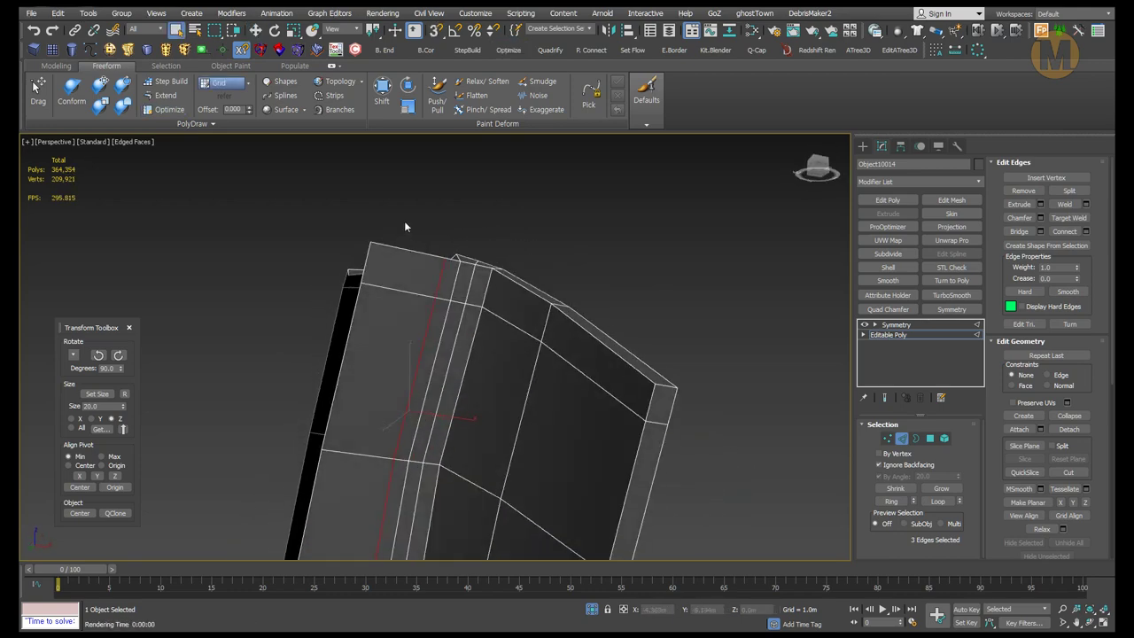
mouse_move(405, 227)
alt+middle_down()
mouse_move(560, 302)
mouse_move(426, 206)
alt+middle_up()
key(w)
key(4)
key(1)
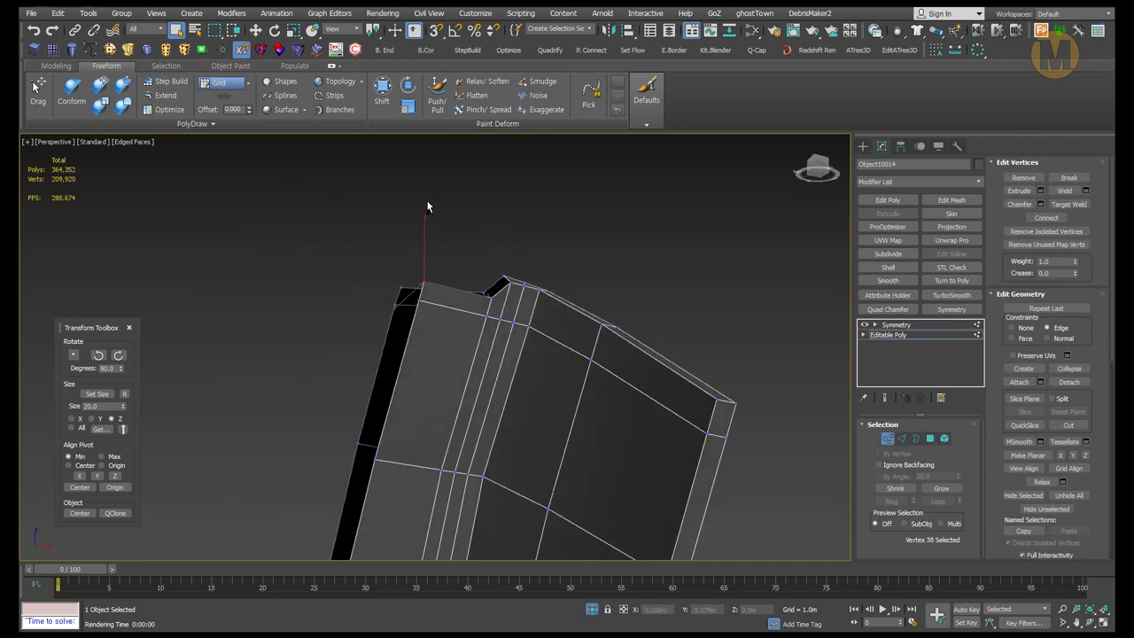
key(2)
alt+middle_drag(410, 254, 636, 281)
key(q)
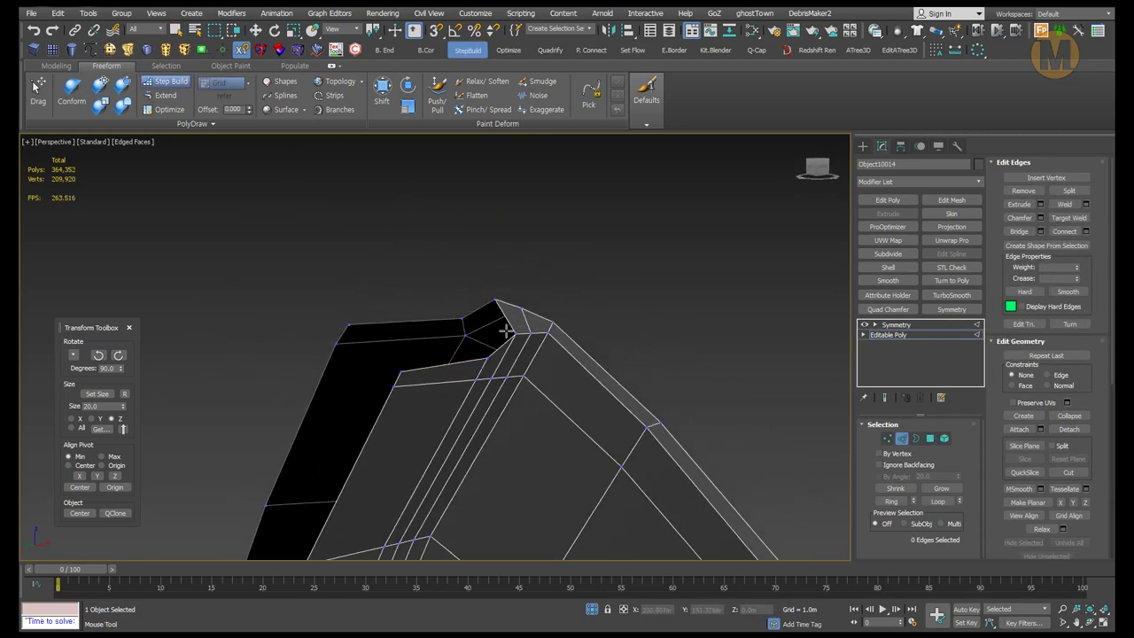
key(q)
- Bridge the selected top-corner edges to close the gap, then select the corner vertices
alt+middle_drag(506, 330, 423, 330)
click(667, 371)
alt+middle_drag(667, 370, 531, 354)
key(1)
drag(319, 279, 640, 432)
mouse_move(641, 433)
alt+middle_down()
mouse_move(512, 317)
mouse_move(685, 335)
alt+middle_up()
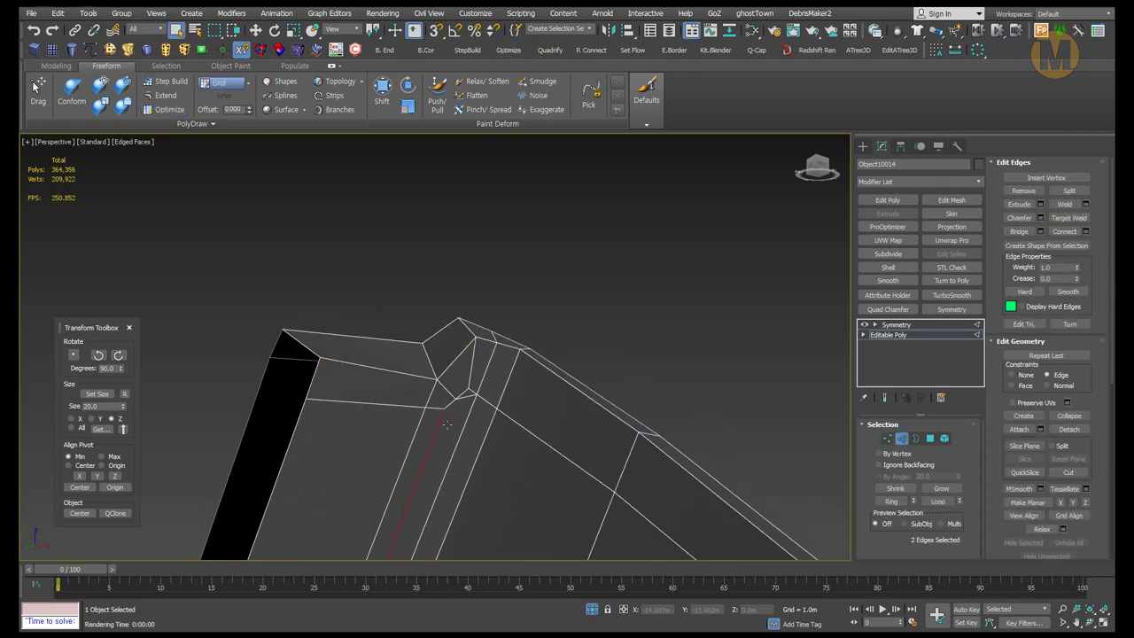
- Clear the selection and cut a new edge across the top-corner face
middle_drag(447, 425, 444, 321)
key(1)
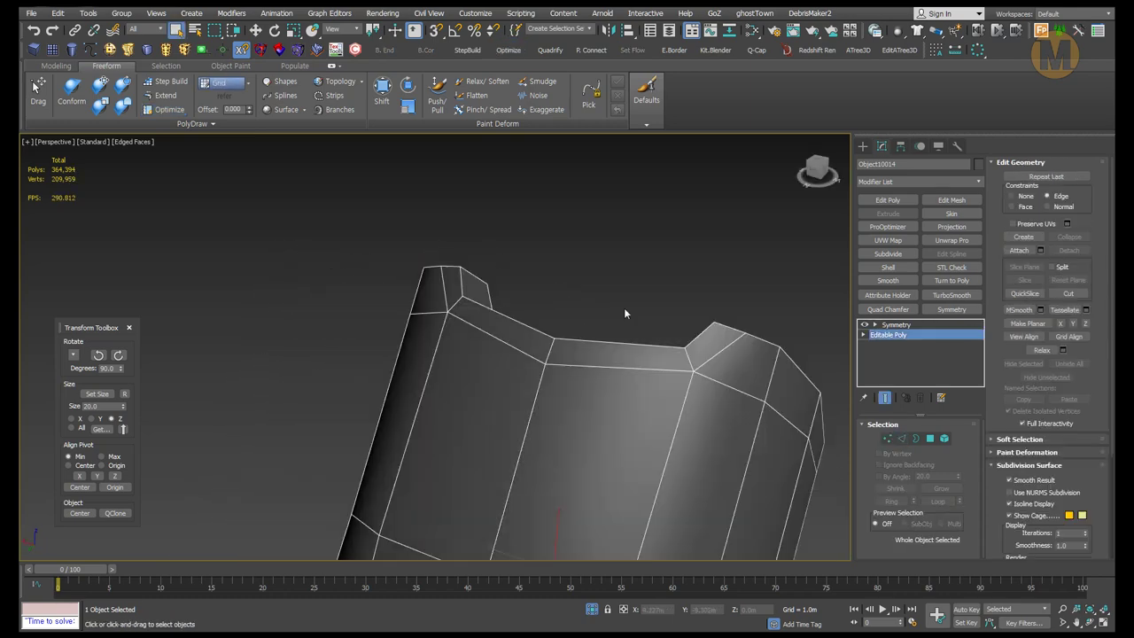
alt+middle_drag(516, 334, 703, 500)
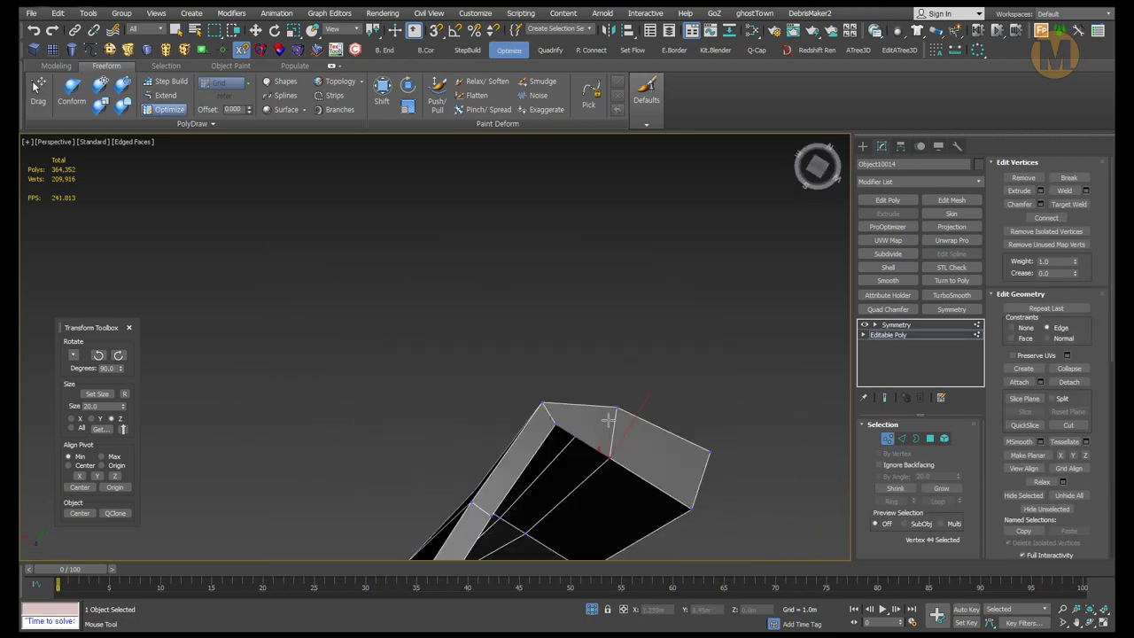
mouse_move(636, 370)
alt+middle_down()
mouse_move(650, 364)
mouse_move(608, 435)
mouse_move(496, 413)
mouse_move(450, 384)
mouse_move(577, 390)
alt+middle_up()
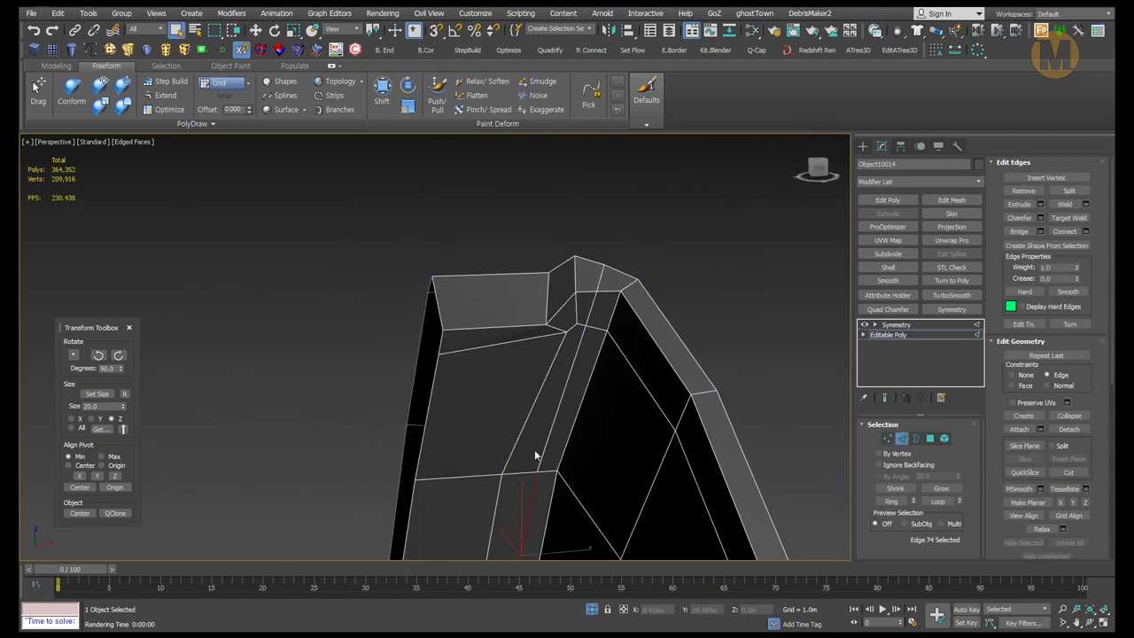
click(535, 455)
scroll(540, 399, up, 2)
mouse_move(556, 321)
middle_down()
mouse_move(514, 339)
mouse_move(555, 344)
mouse_move(556, 358)
mouse_move(503, 343)
middle_up()
key(2)
key(1)
key(alt+c)
click(493, 378)
click(362, 372)
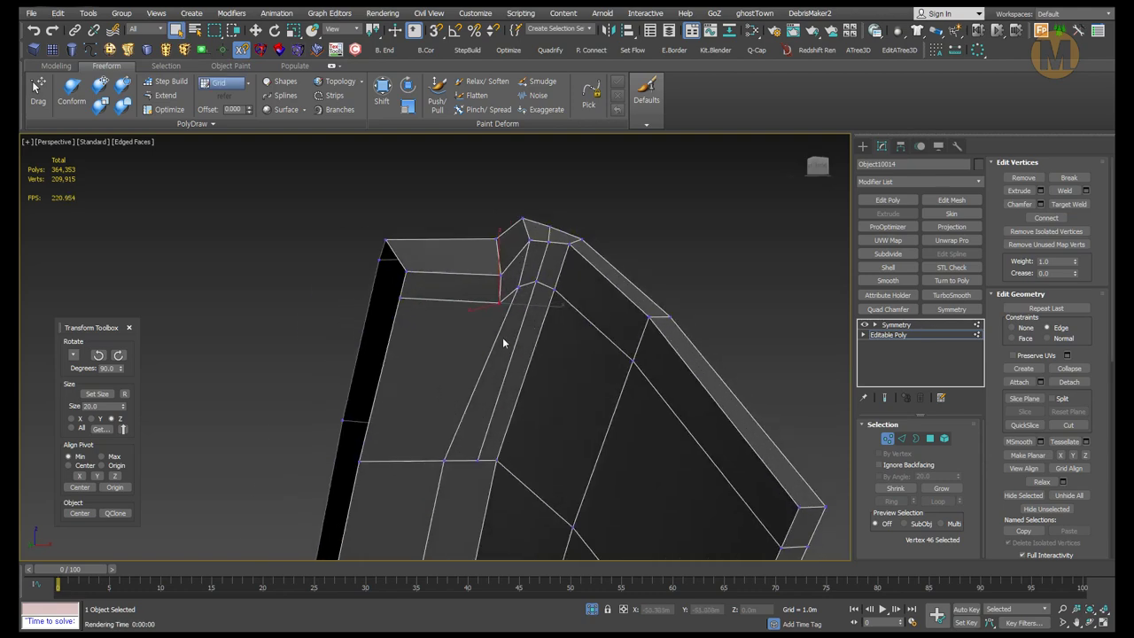
- Cut more edges across the corner and weld the overlapping corner vertices
middle_drag(519, 402, 507, 350)
mouse_move(523, 303)
alt+middle_down()
mouse_move(497, 311)
mouse_move(361, 231)
mouse_move(665, 295)
alt+middle_up()
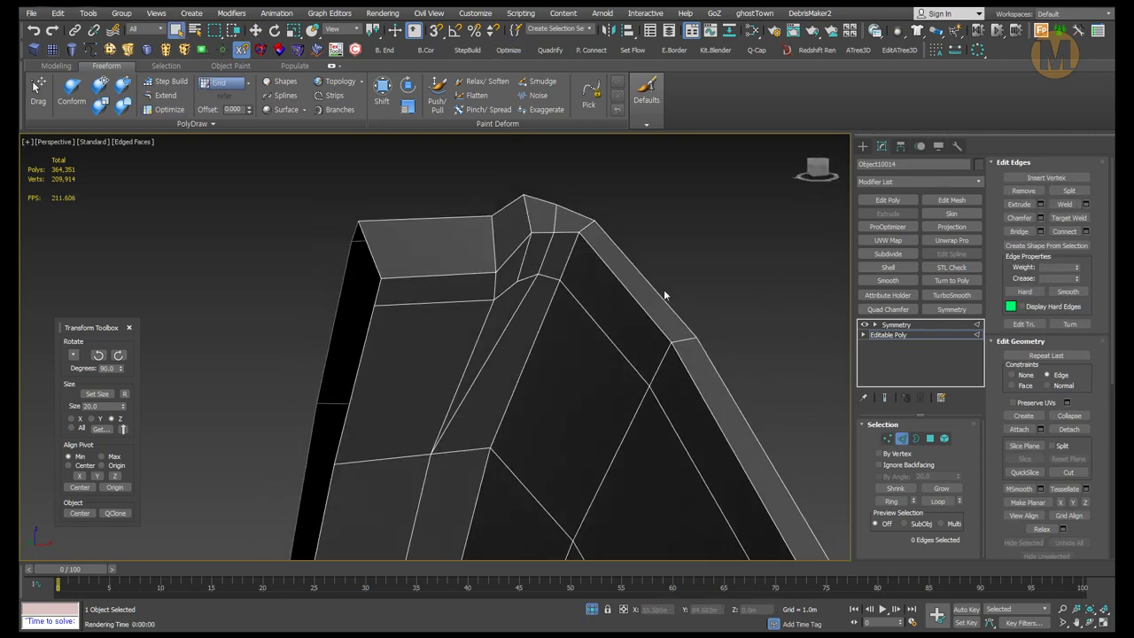
alt+middle_drag(499, 301, 471, 334)
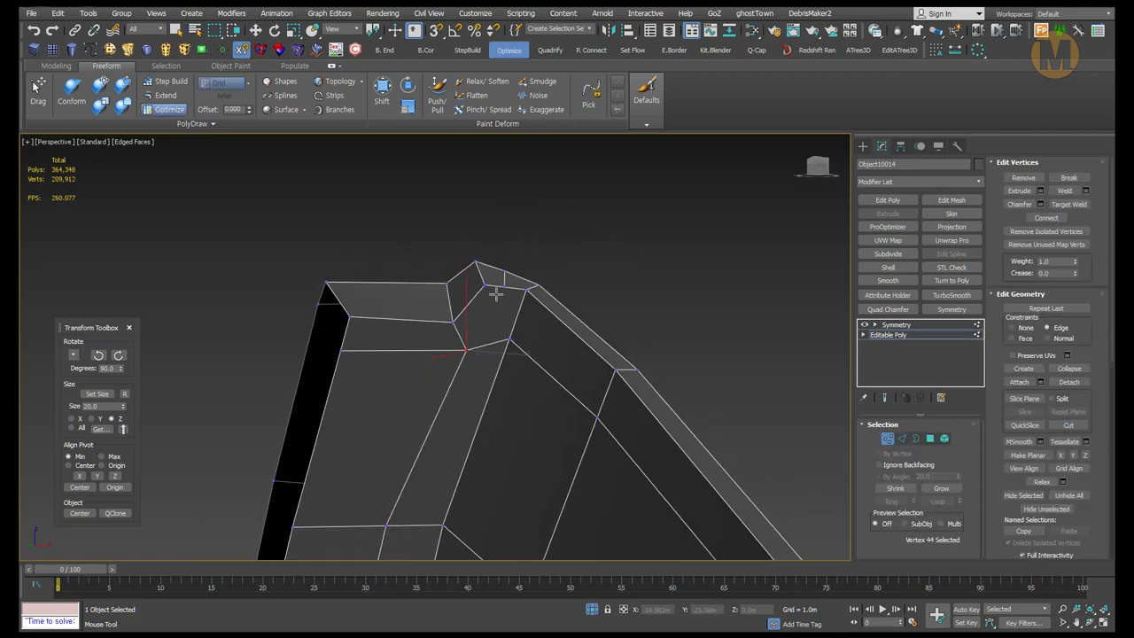
mouse_move(493, 293)
alt+middle_down()
mouse_move(514, 230)
mouse_move(467, 298)
alt+middle_up()
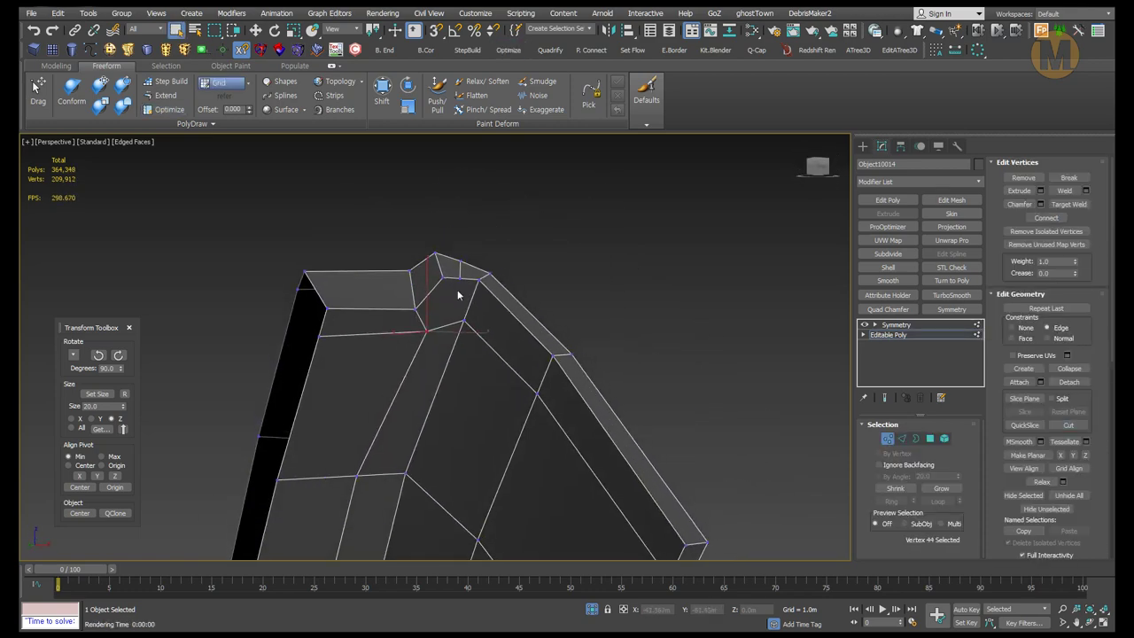
mouse_move(454, 375)
alt+middle_down()
mouse_move(466, 387)
mouse_move(469, 301)
alt+middle_up()
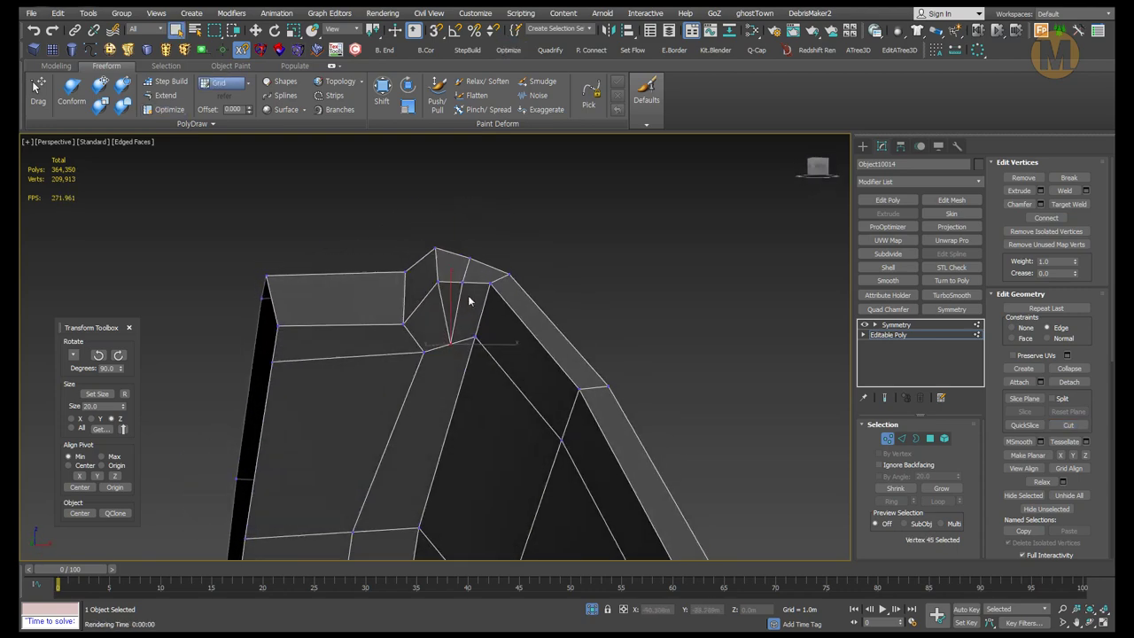
mouse_move(421, 350)
alt+middle_down()
mouse_move(450, 333)
mouse_move(500, 344)
mouse_move(418, 329)
mouse_move(561, 324)
mouse_move(380, 375)
alt+middle_up()
click(600, 349)
- Select a corner edge, then leave edge editing to view the whole piece
key(2)
mouse_move(400, 298)
alt+middle_down()
mouse_move(384, 298)
mouse_move(393, 305)
alt+middle_up()
click(394, 306)
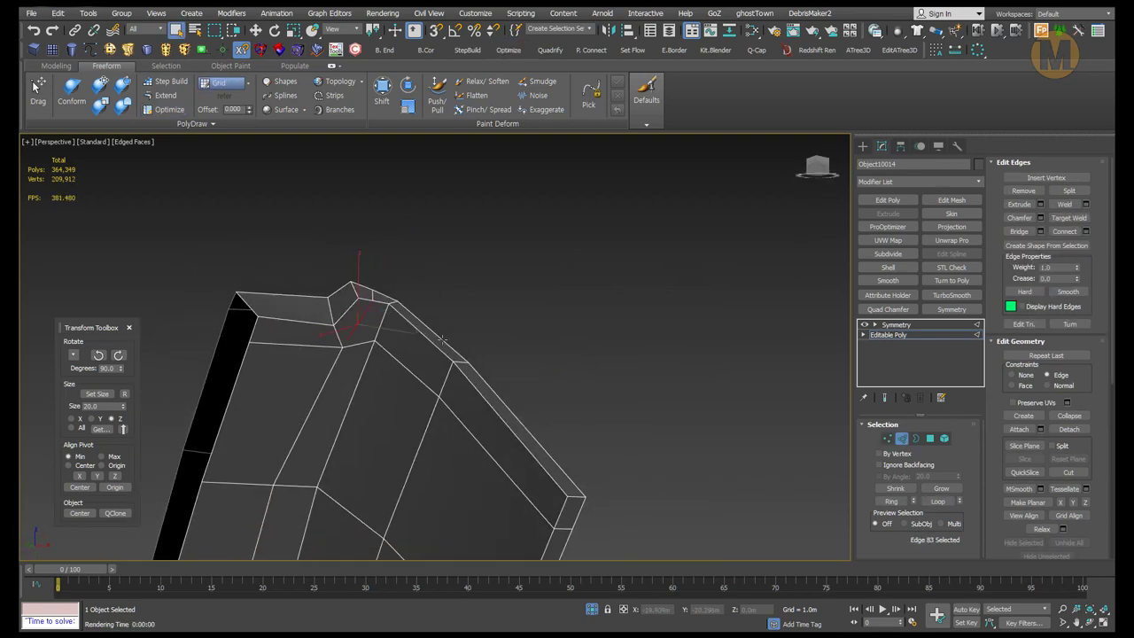
key(2)
mouse_move(715, 395)
alt+middle_down()
mouse_move(765, 317)
mouse_move(478, 358)
mouse_move(782, 354)
alt+middle_up()
- Add a Quad Chamfer by Smoothing Groups and a TurboSmooth to the fin piece
key(4)
click(888, 309)
click(917, 453)
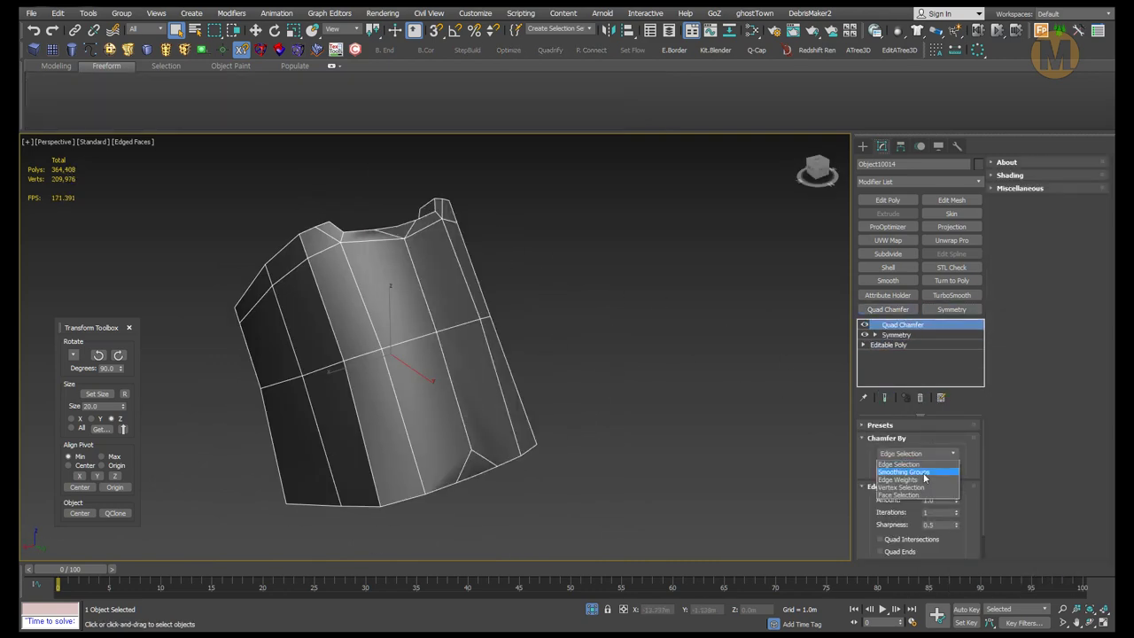
click(951, 295)
click(902, 334)
alt+middle_drag(785, 479, 578, 301)
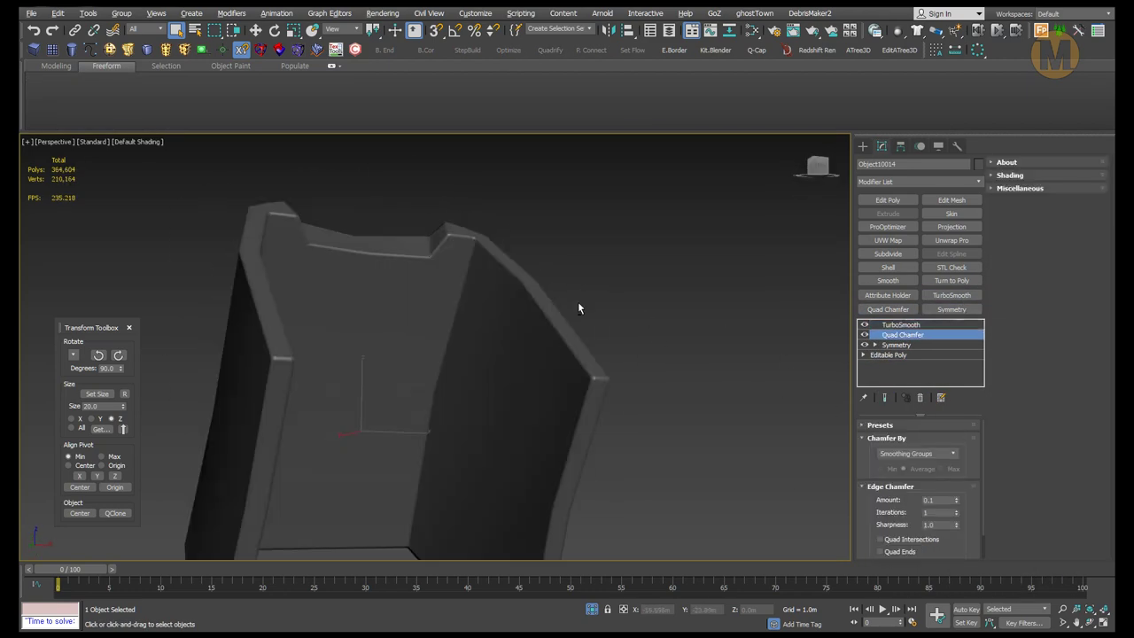
- Delete the Quad Chamfer and add an Edit Poly above the base mesh
right_click(918, 334)
click(949, 353)
click(887, 355)
mouse_move(666, 274)
alt+middle_down()
mouse_move(559, 324)
mouse_move(638, 374)
mouse_move(521, 366)
alt+middle_up()
click(888, 200)
- Check the fin's edges and compare the Edit Poly level with the TurboSmoothed result
key(2)
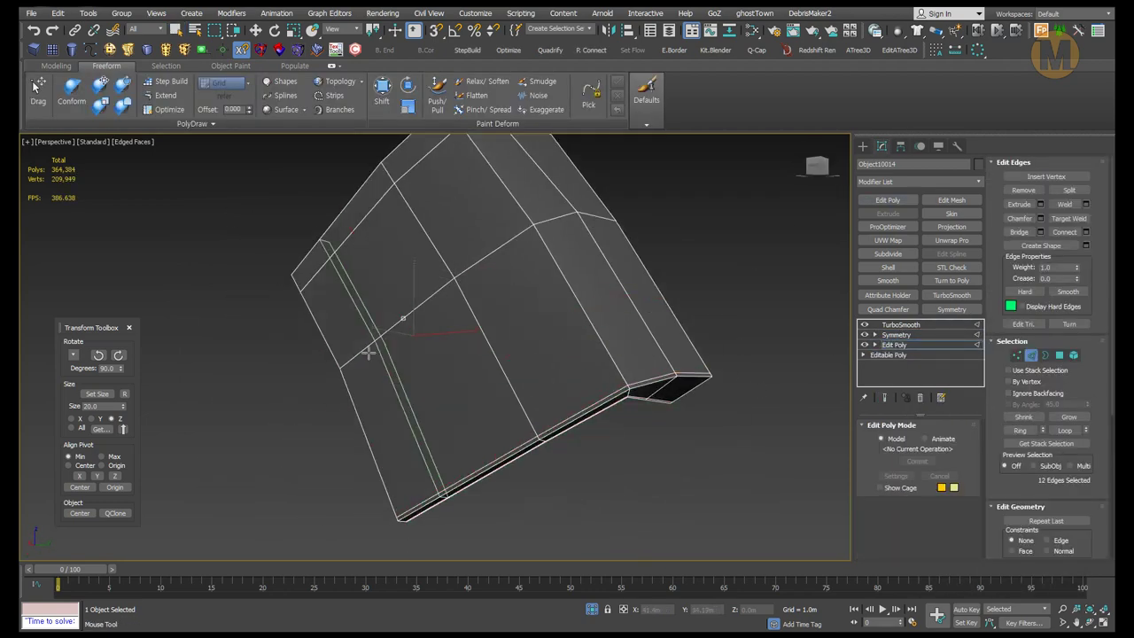
mouse_move(368, 352)
alt+middle_down()
mouse_move(440, 381)
mouse_move(618, 363)
mouse_move(761, 317)
mouse_move(561, 311)
mouse_move(974, 365)
alt+middle_up()
key(ctrl+b)
key(ctrl+b)
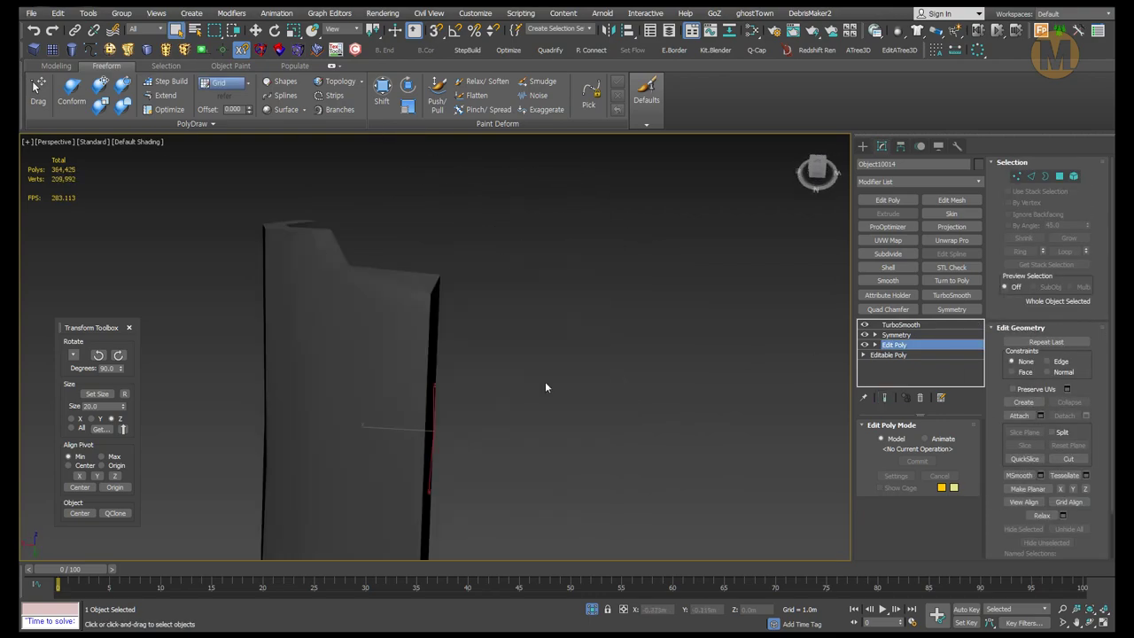
mouse_move(545, 387)
alt+middle_down()
mouse_move(700, 399)
mouse_move(484, 286)
mouse_move(581, 333)
mouse_move(501, 320)
mouse_move(410, 334)
alt+middle_up()
key(Page_Up)
key(ctrl+b)
key(Page_Down)
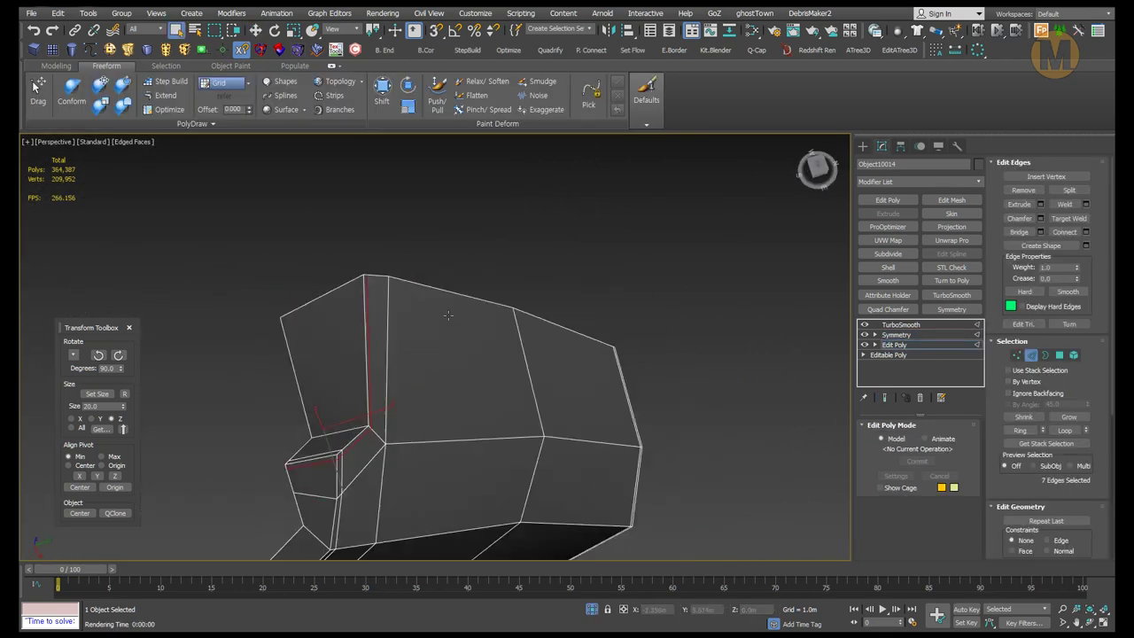
- End isolation and select the grip block Plane044 beside the handle
key(Page_Up)
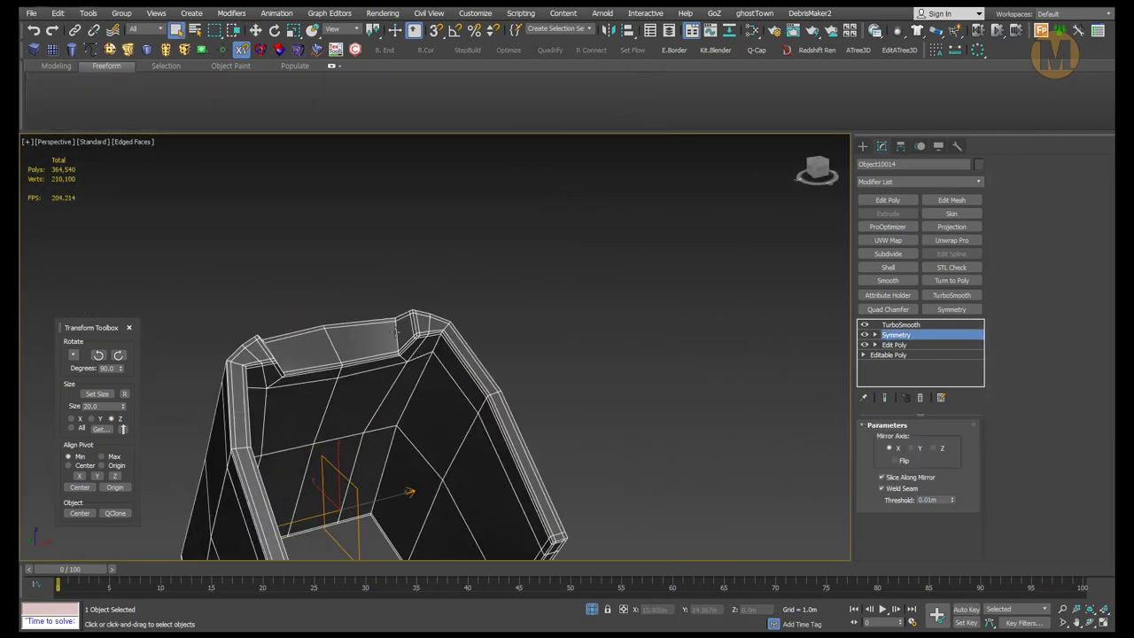
key(alt+q)
click(620, 266)
middle_drag(532, 355, 470, 360)
key(F3)
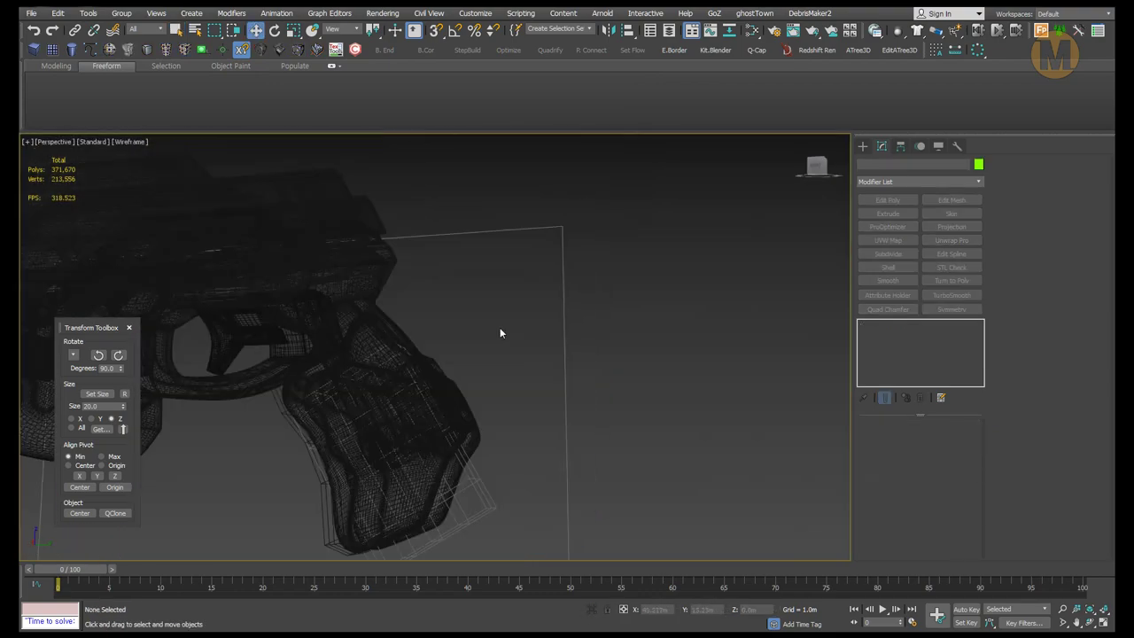
click(500, 327)
key(F3)
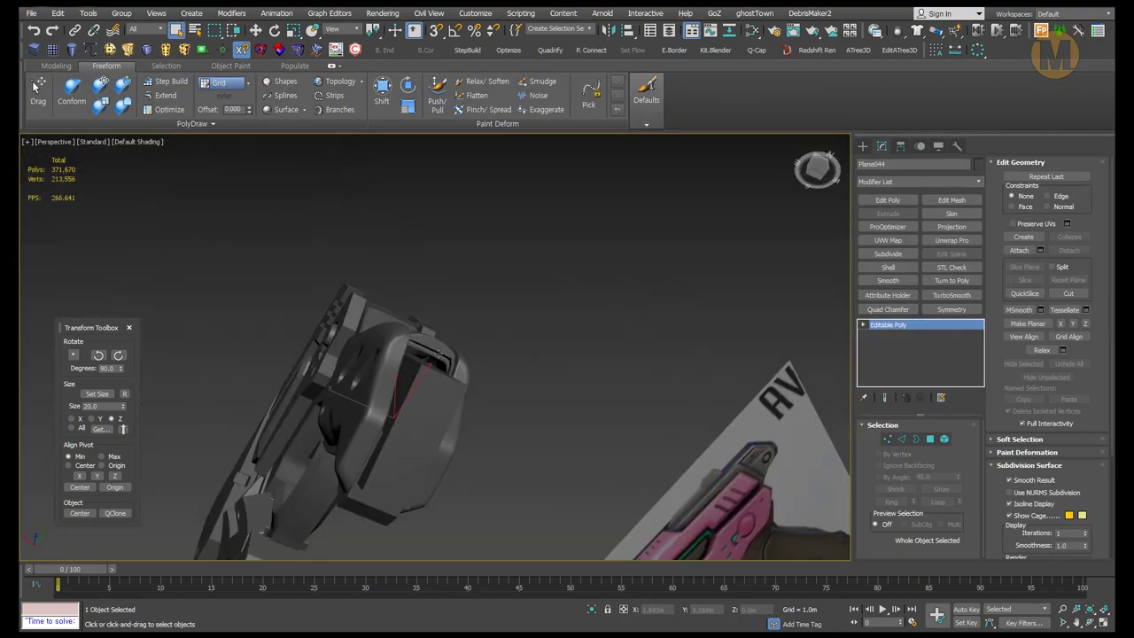
- Isolate Plane044 and move its end polygons beneath the grip base to match the reference
key(alt+q)
key(1)
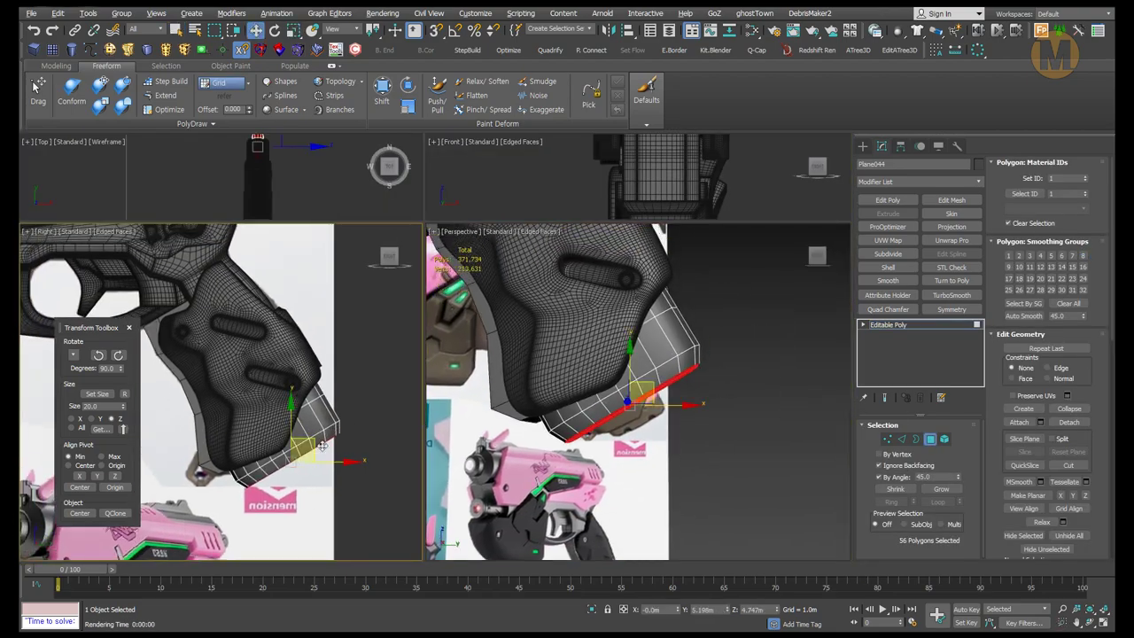
click(930, 439)
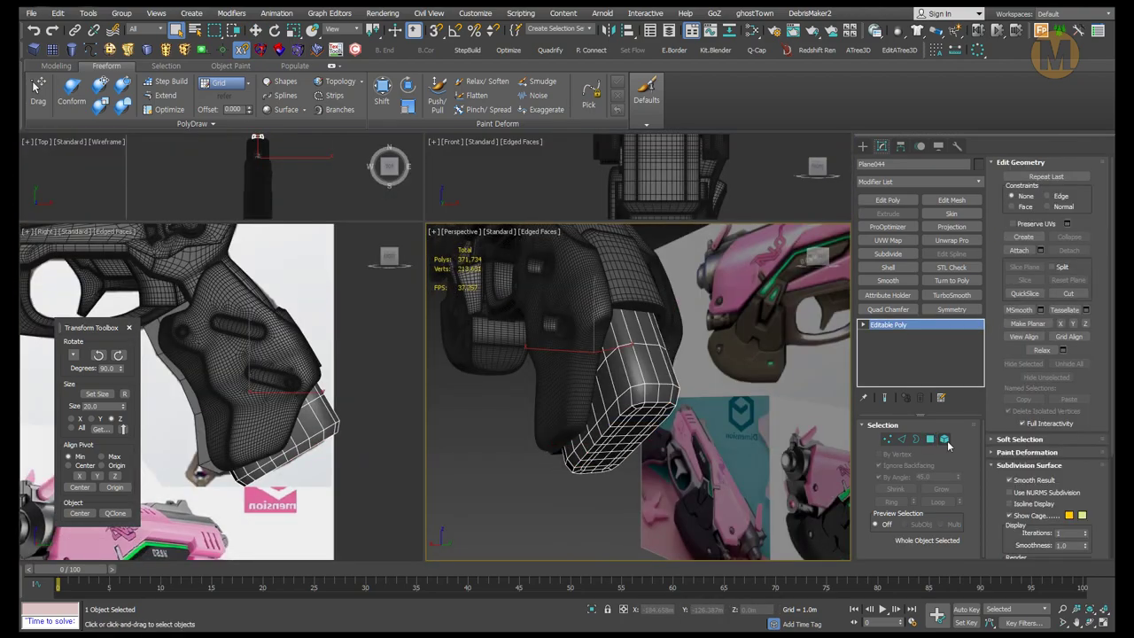
- Make the Right side view active and maximize it to full screen
mouse_move(736, 395)
alt+middle_down()
mouse_move(698, 337)
mouse_move(699, 391)
alt+middle_up()
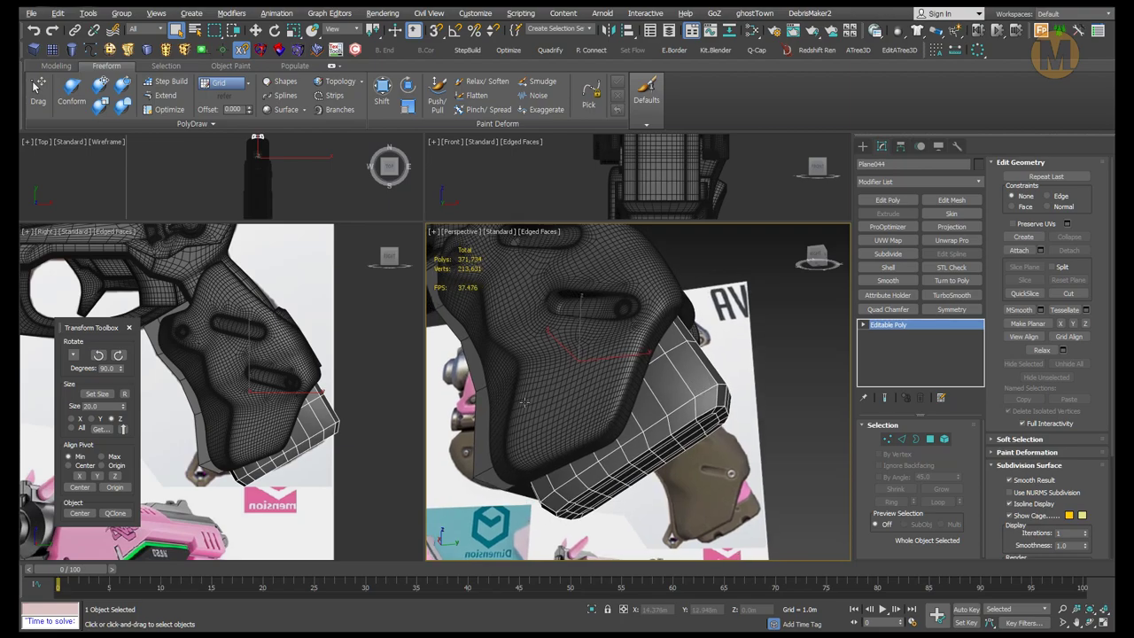
right_click(266, 403)
key(alt+w)
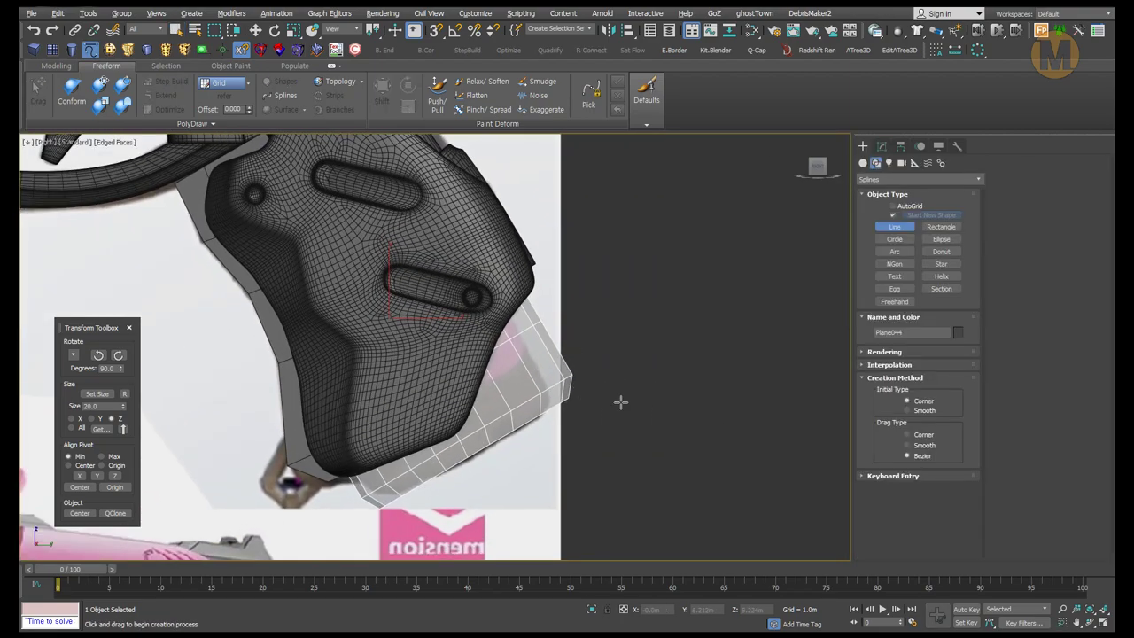
- Draw a small three-corner line shape in the side view and give it Shell thickness
click(620, 403)
click(595, 390)
click(637, 413)
right_click(182, 384)
scroll(620, 407, up, 3)
key(ctrl+a)
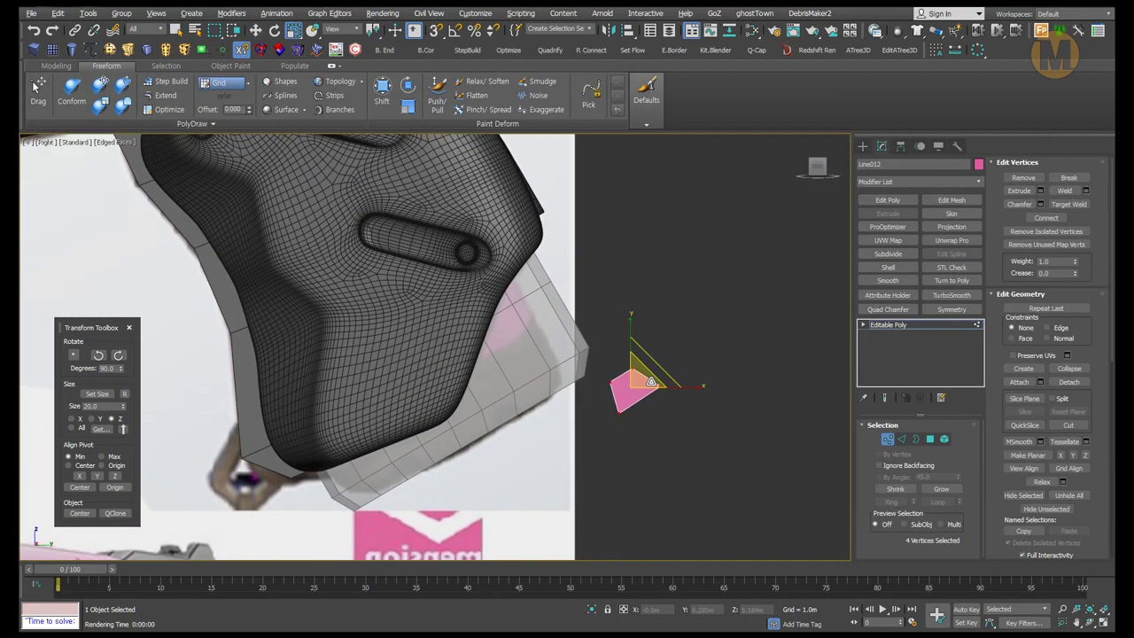
click(887, 267)
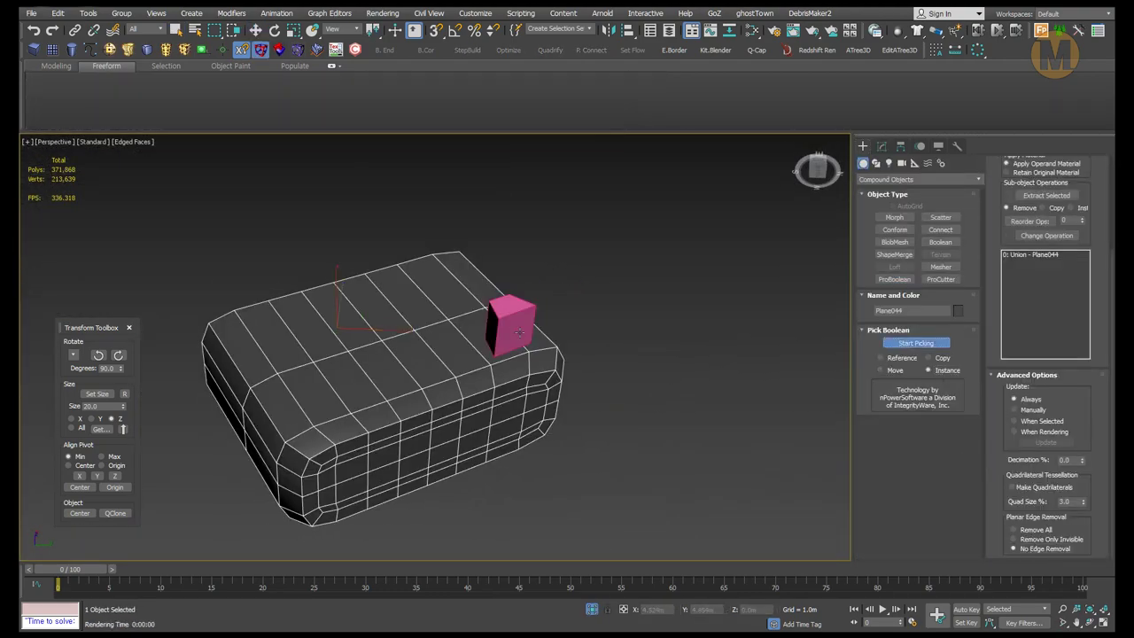
- Inspect the box's boolean notches and select the edges around them
mouse_move(516, 154)
alt+middle_down()
mouse_move(450, 296)
mouse_move(598, 387)
alt+middle_up()
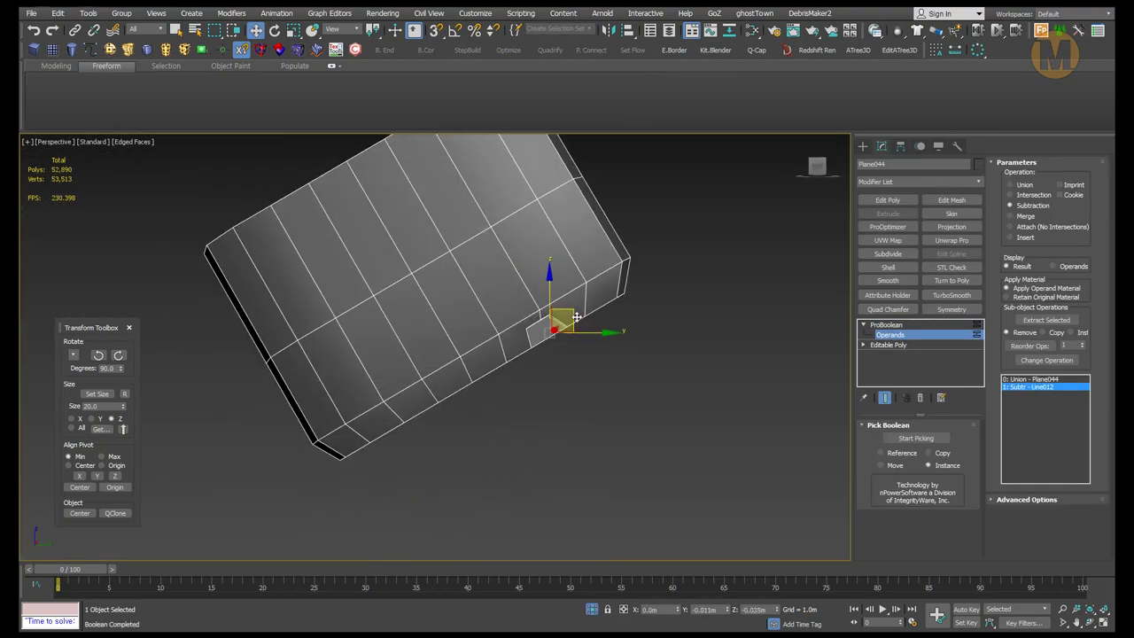
key(w)
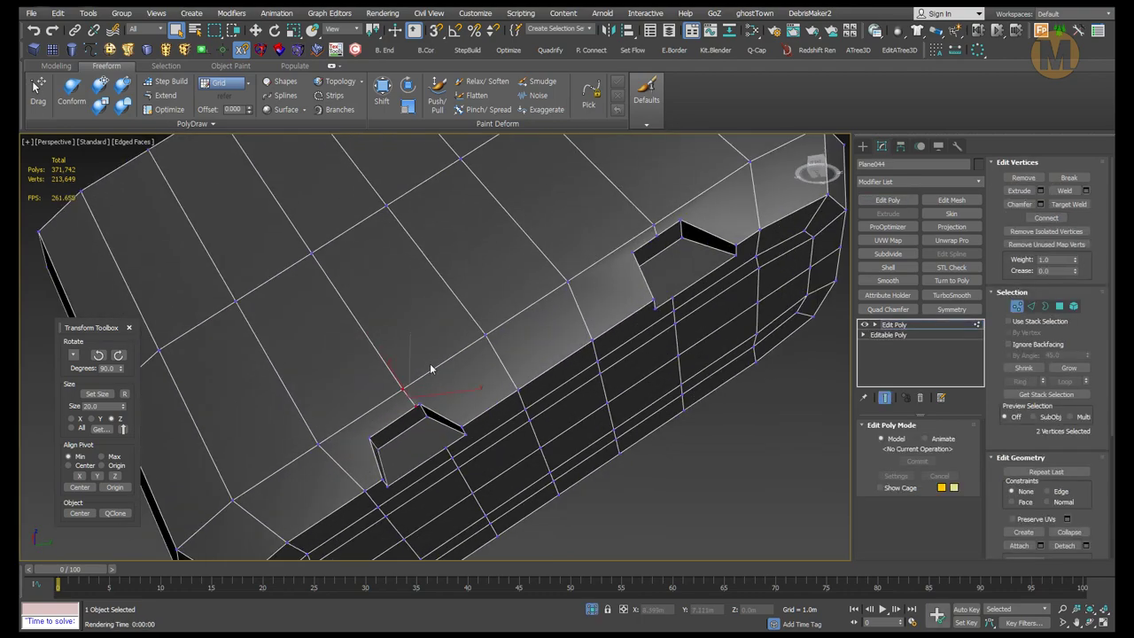
mouse_move(430, 368)
alt+middle_down()
mouse_move(450, 322)
mouse_move(435, 443)
mouse_move(476, 387)
mouse_move(483, 347)
alt+middle_up()
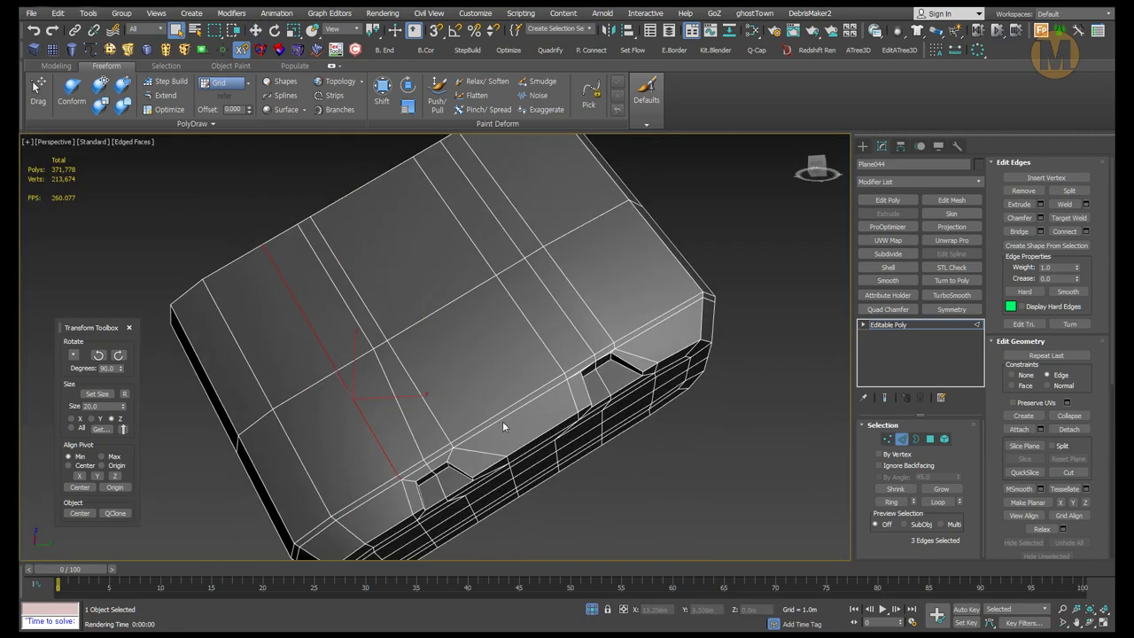
alt+middle_drag(503, 427, 479, 417)
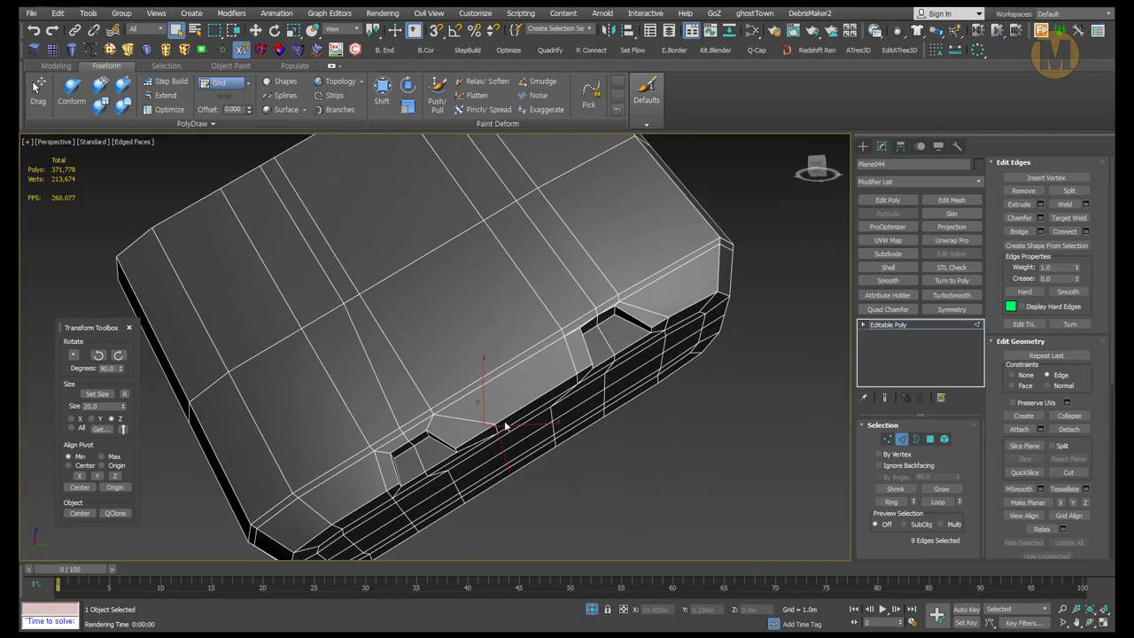
scroll(478, 416, up, 4)
key(w)
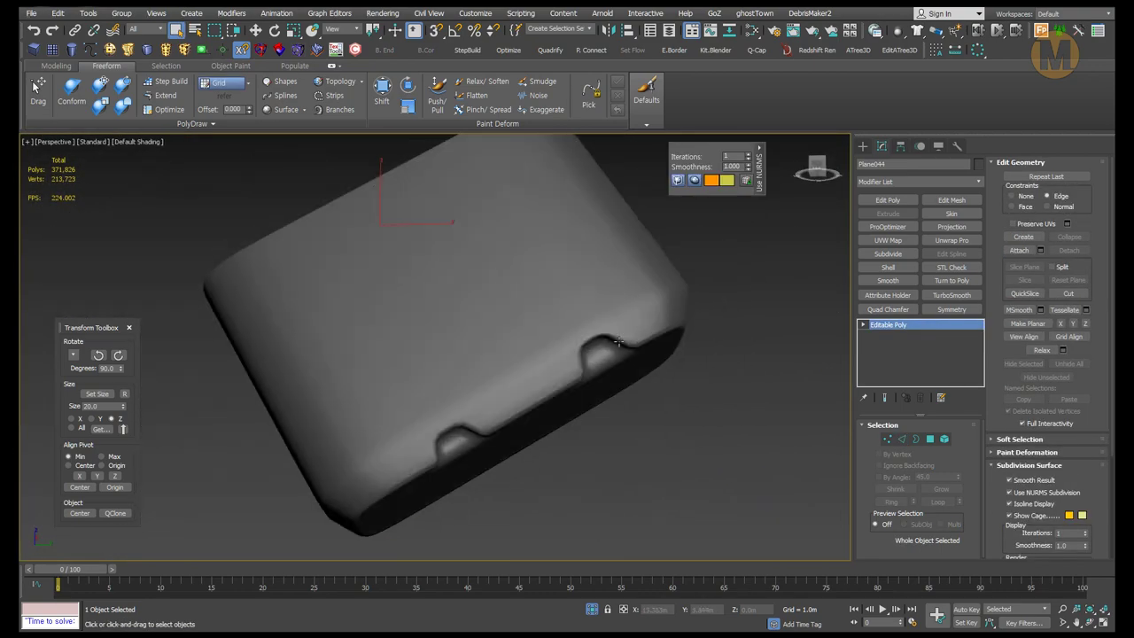
- Mirror the box with Symmetry, extrude the notch edges, and cut supporting edges across the notch corner
click(951, 310)
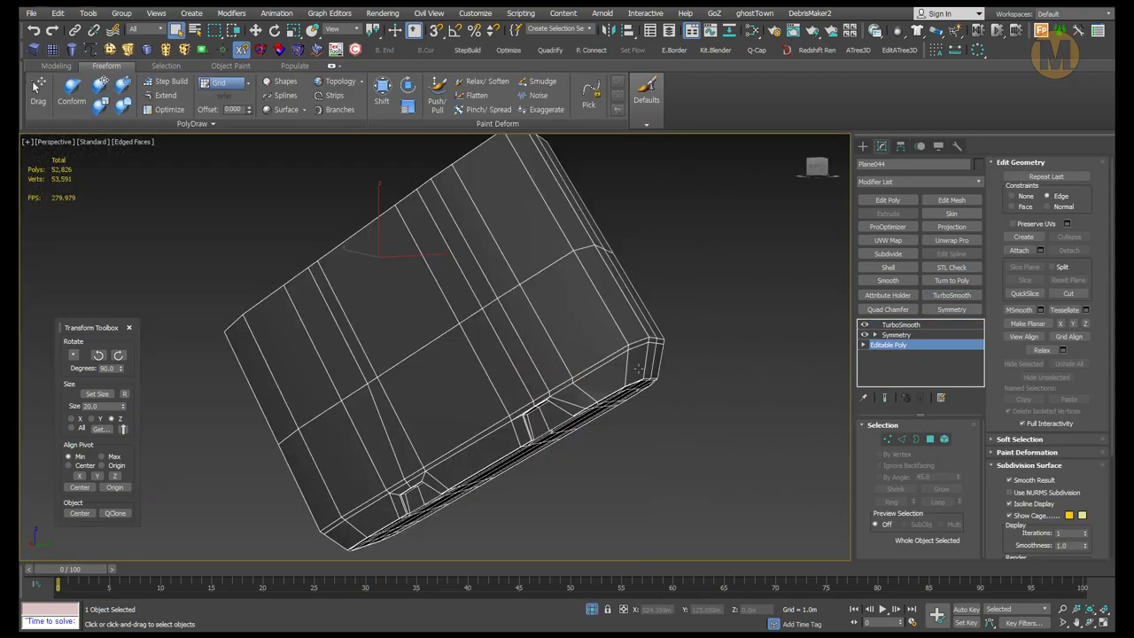
click(666, 353)
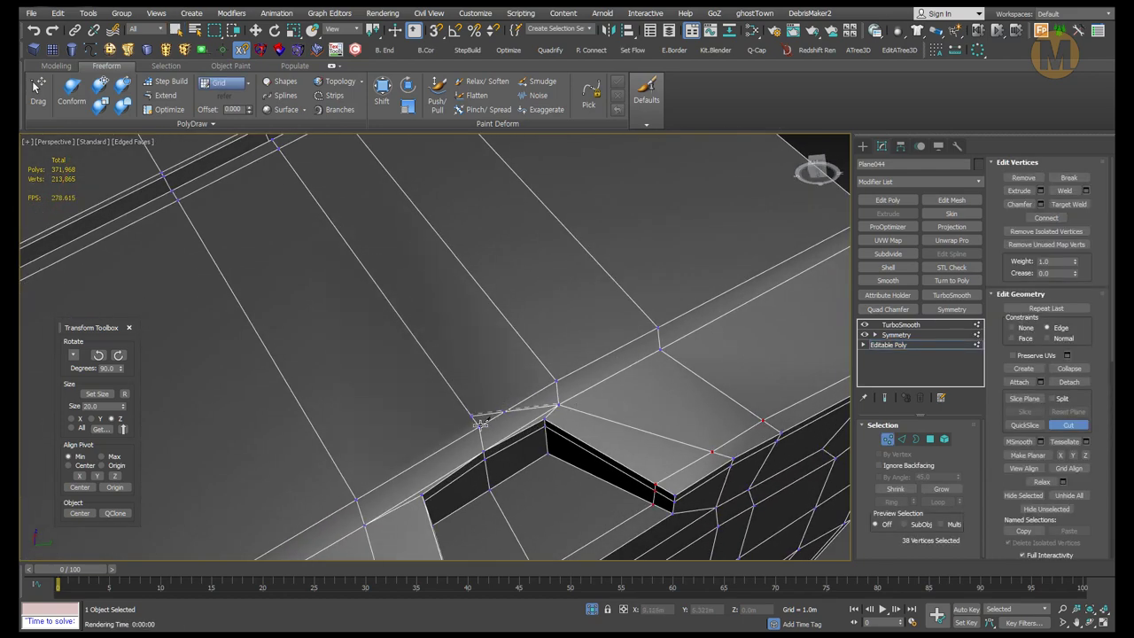
click(477, 420)
alt+middle_drag(476, 420, 399, 474)
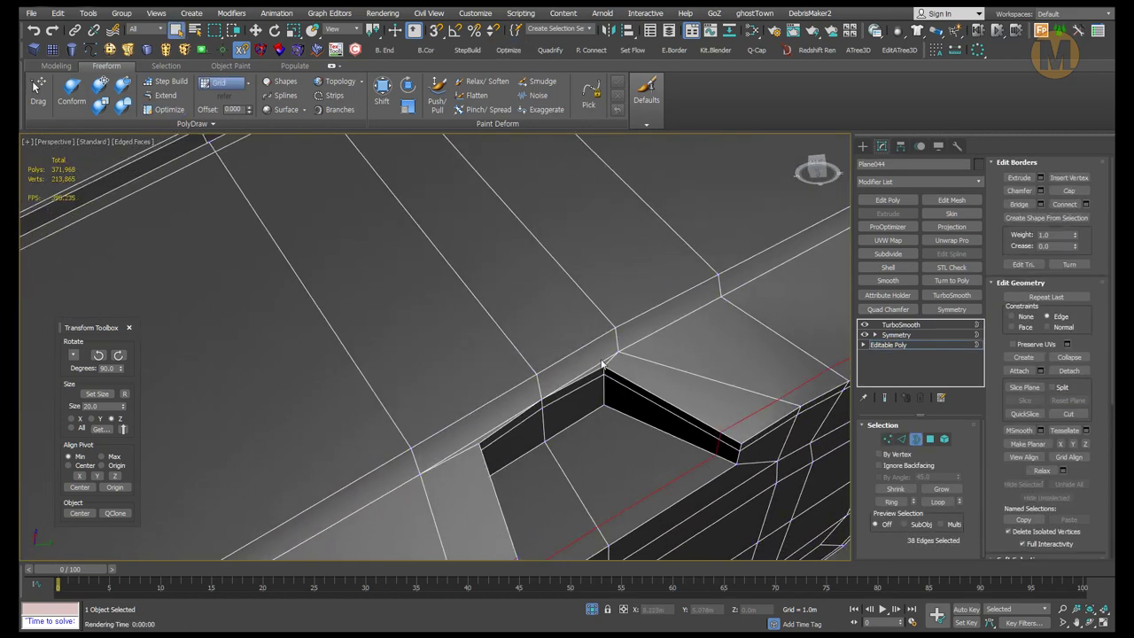
alt+middle_drag(486, 442, 497, 378)
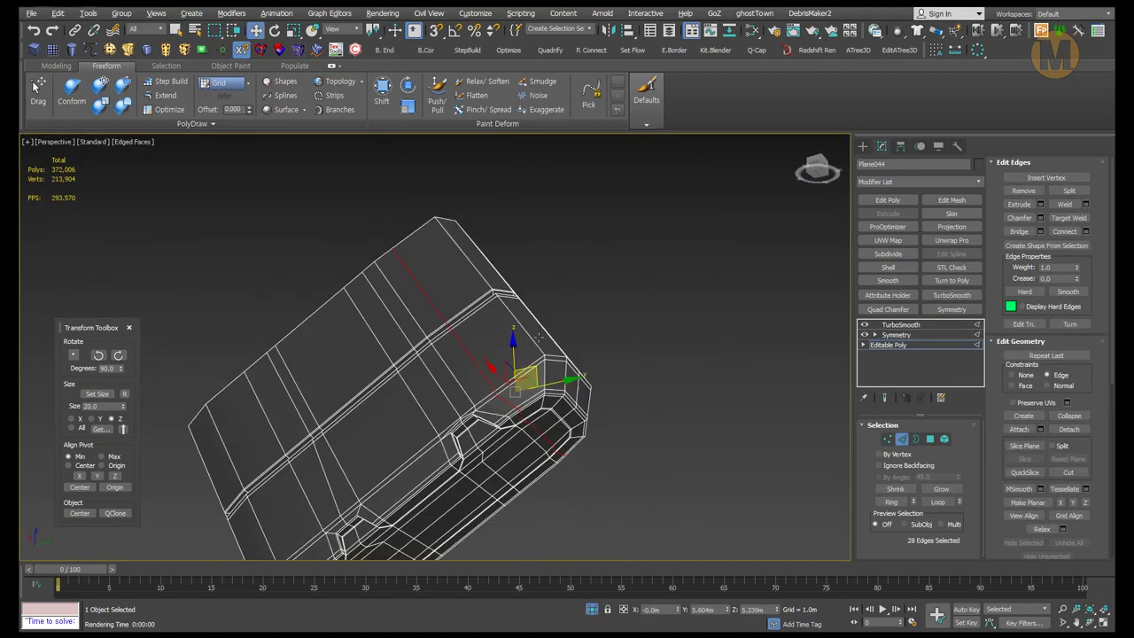
alt+middle_drag(540, 335, 675, 329)
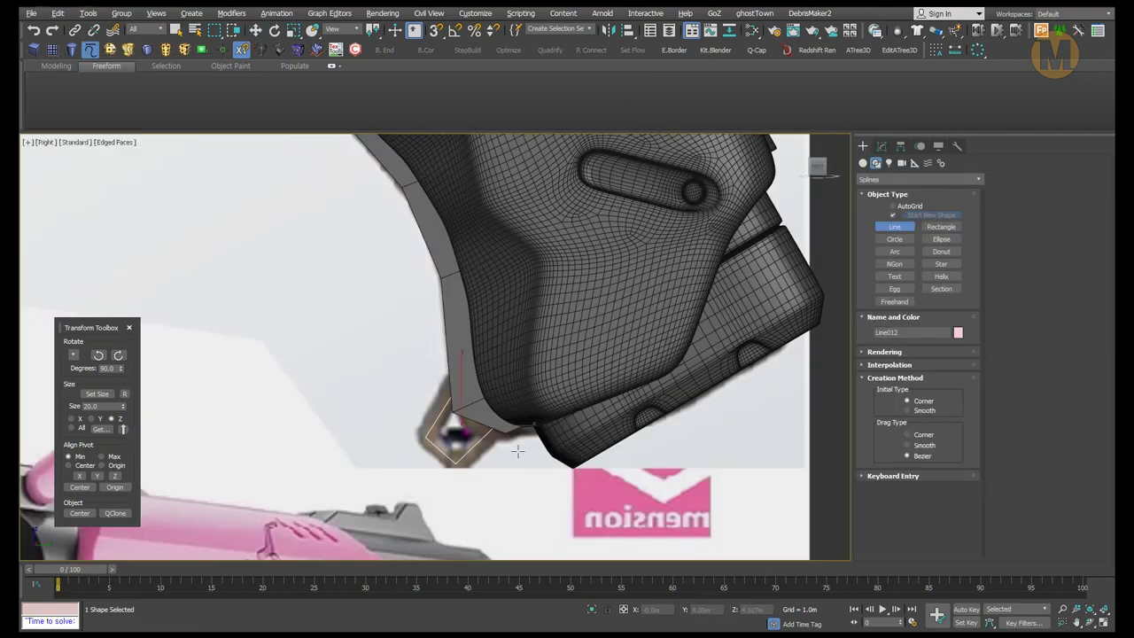
- Finish the grip panel, enable Smoothing Groups separation in TurboSmooth, add a Quad Chamfer, and isolate it
right_click(518, 451)
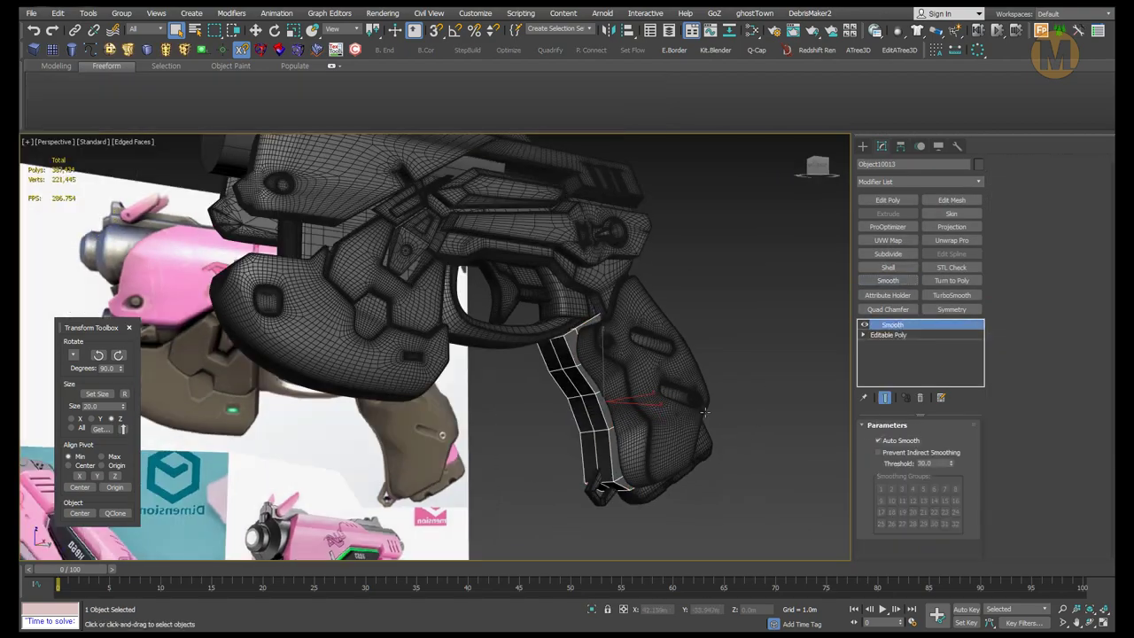
click(900, 541)
alt+middle_drag(496, 355, 593, 342)
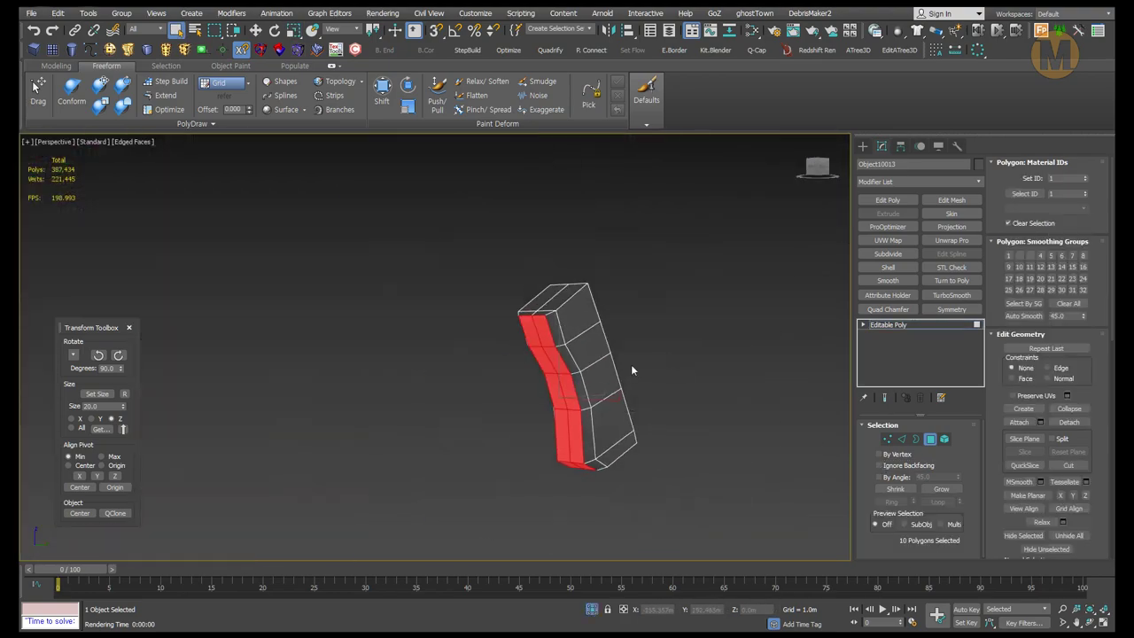
click(915, 454)
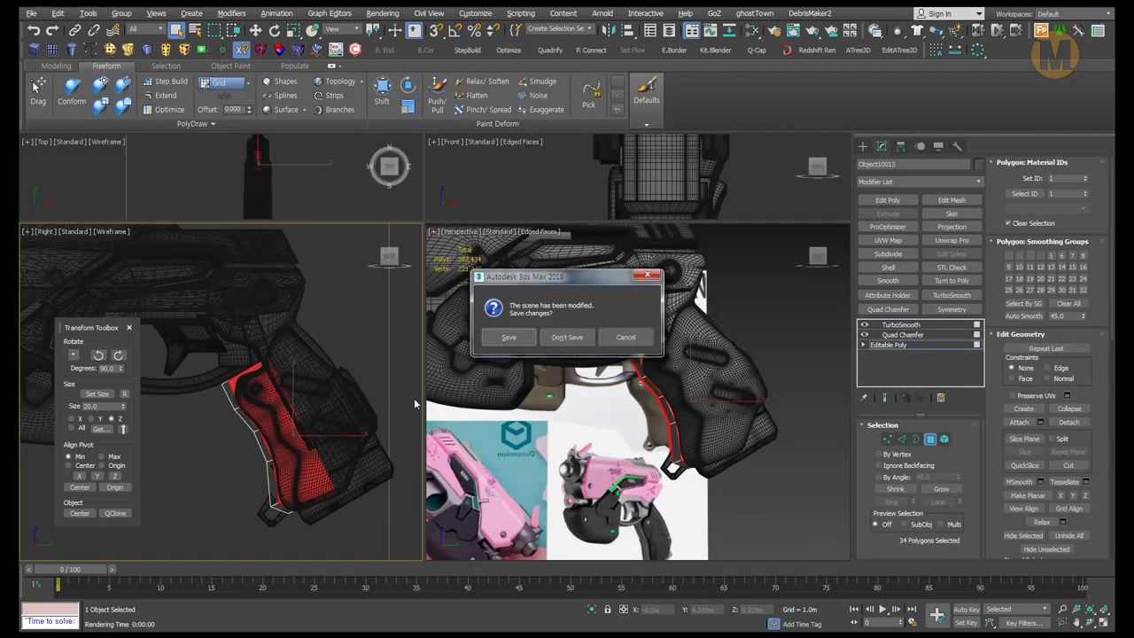
key(alt+q)
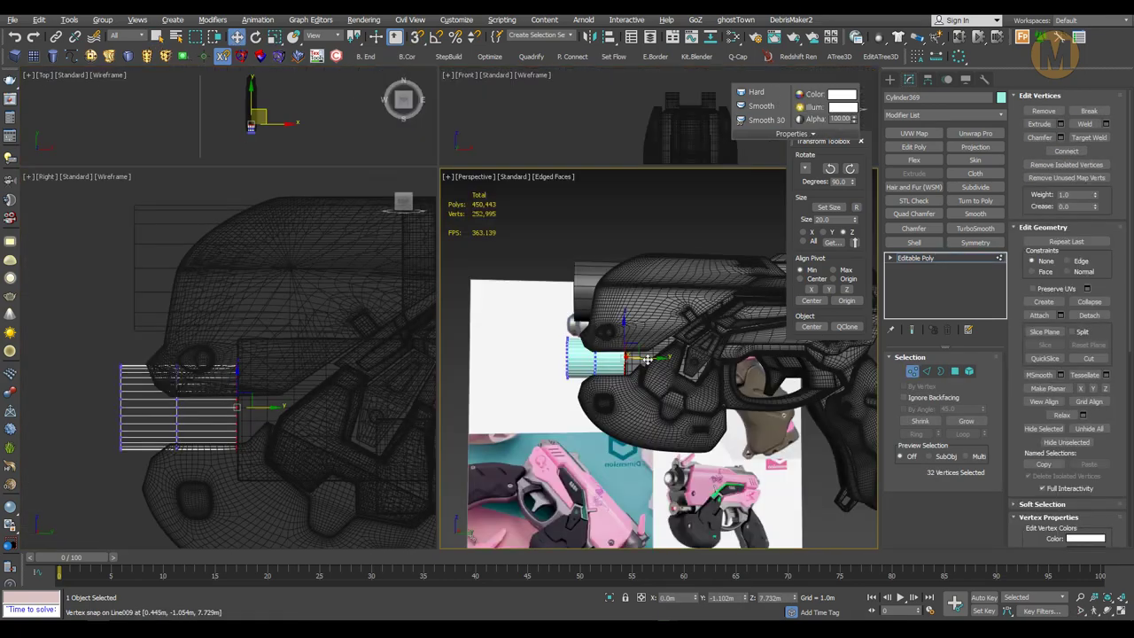
- Delete half of Cylinder369 below the barrel and clone a copy named refer
mouse_move(721, 367)
alt+middle_down()
mouse_move(699, 344)
mouse_move(714, 344)
alt+middle_up()
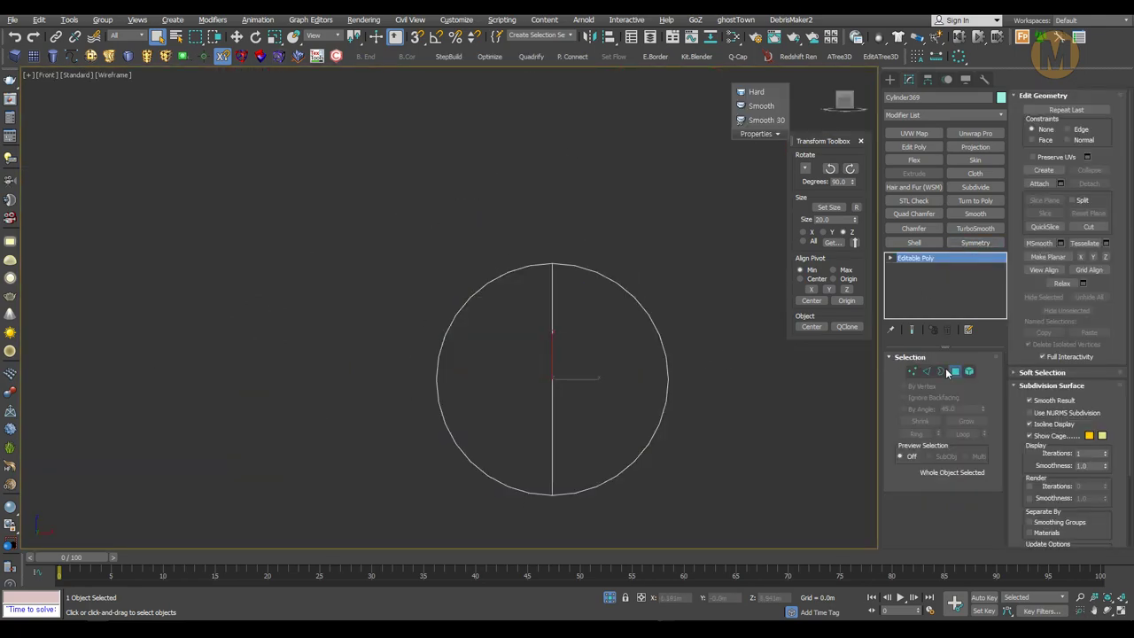
key(Delete)
drag(618, 348, 711, 399)
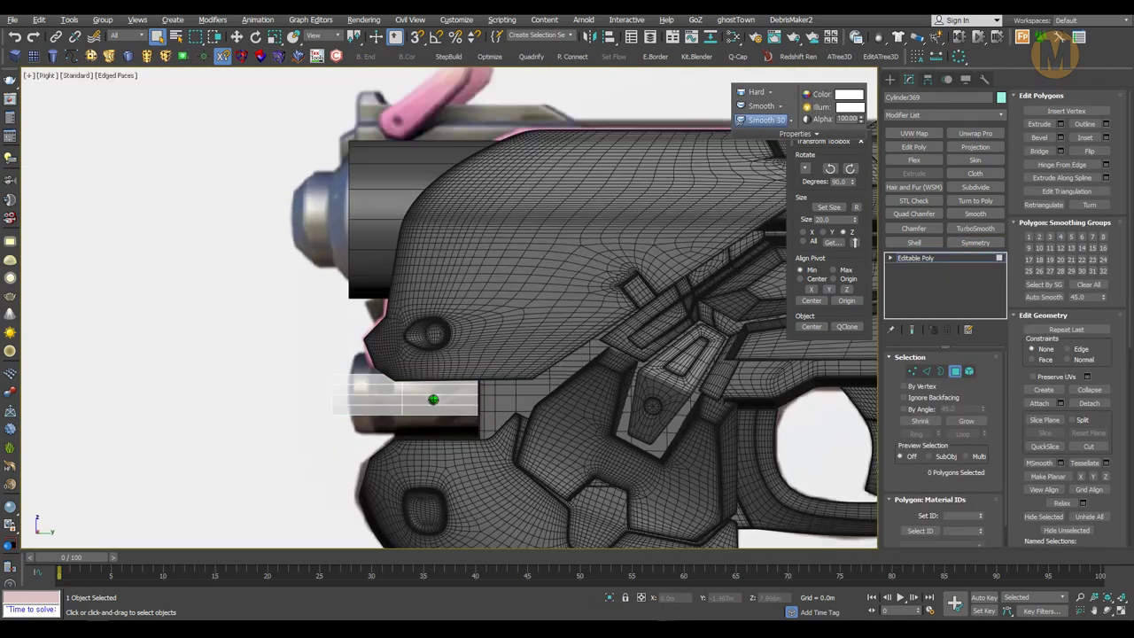
key(alt+q)
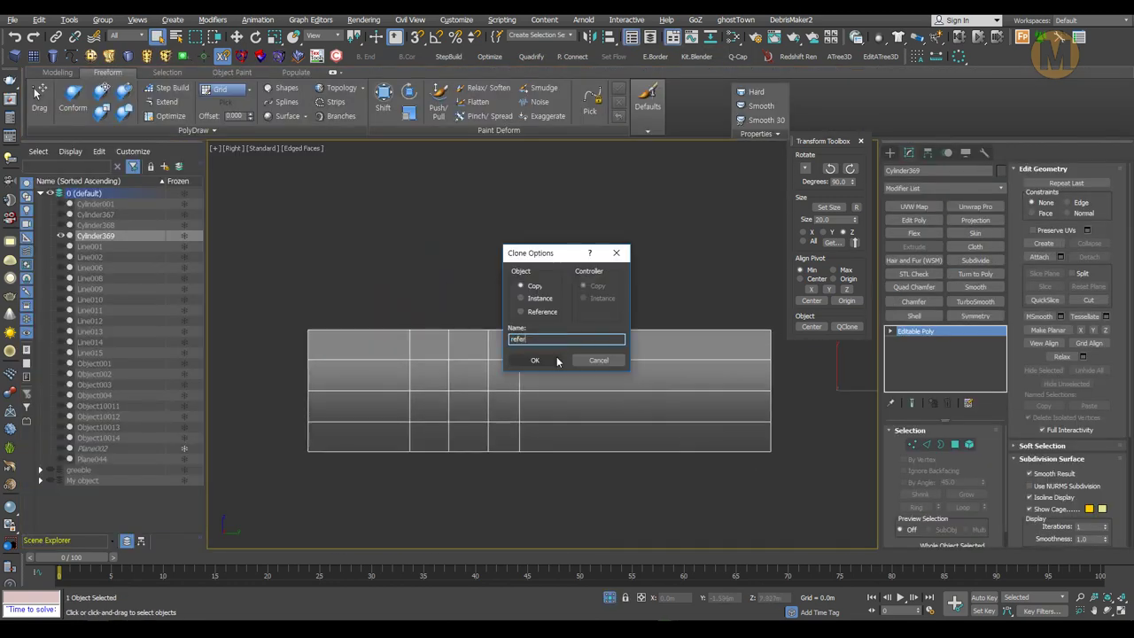
text(refer)
click(557, 361)
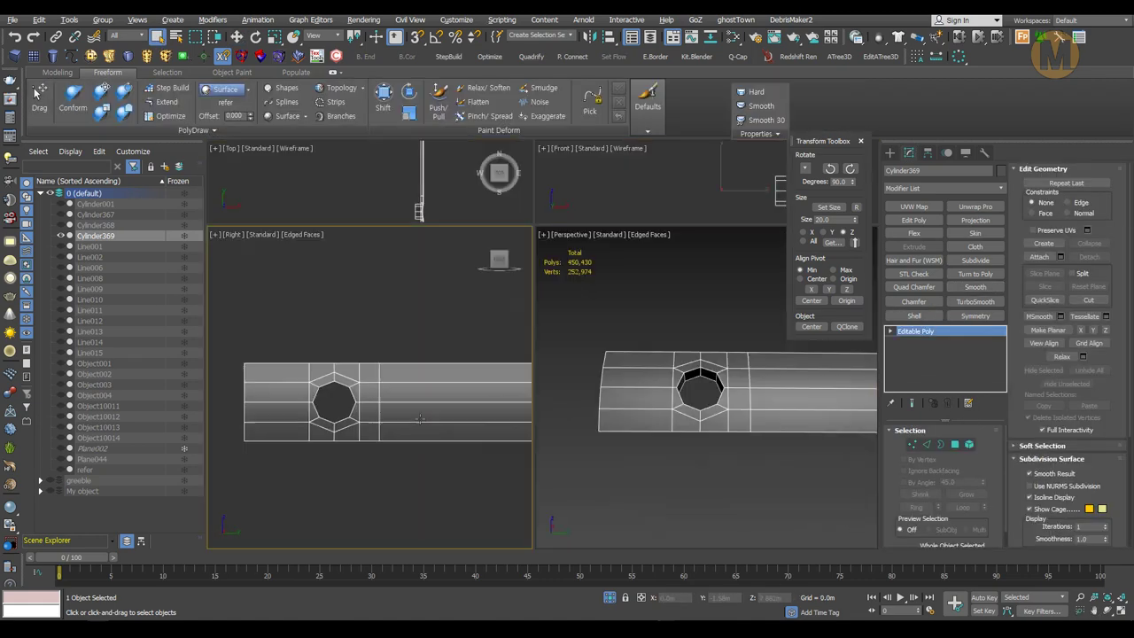
- Isolate the cylinder piece in an enlarged view and switch to polygon editing
key(alt+w)
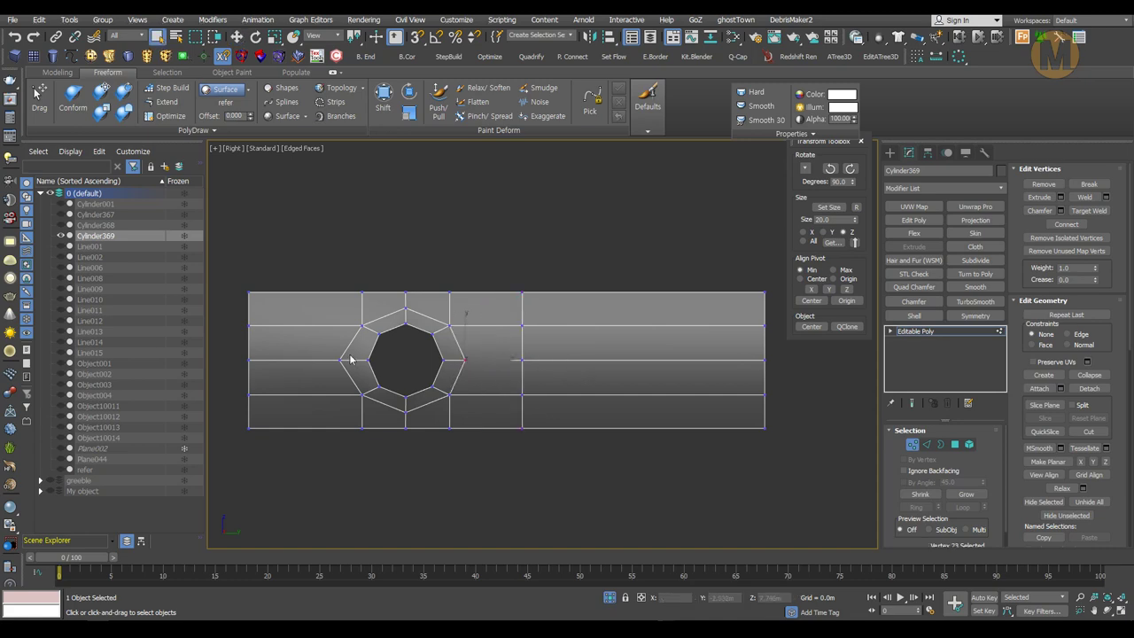
key(alt+q)
key(alt+w)
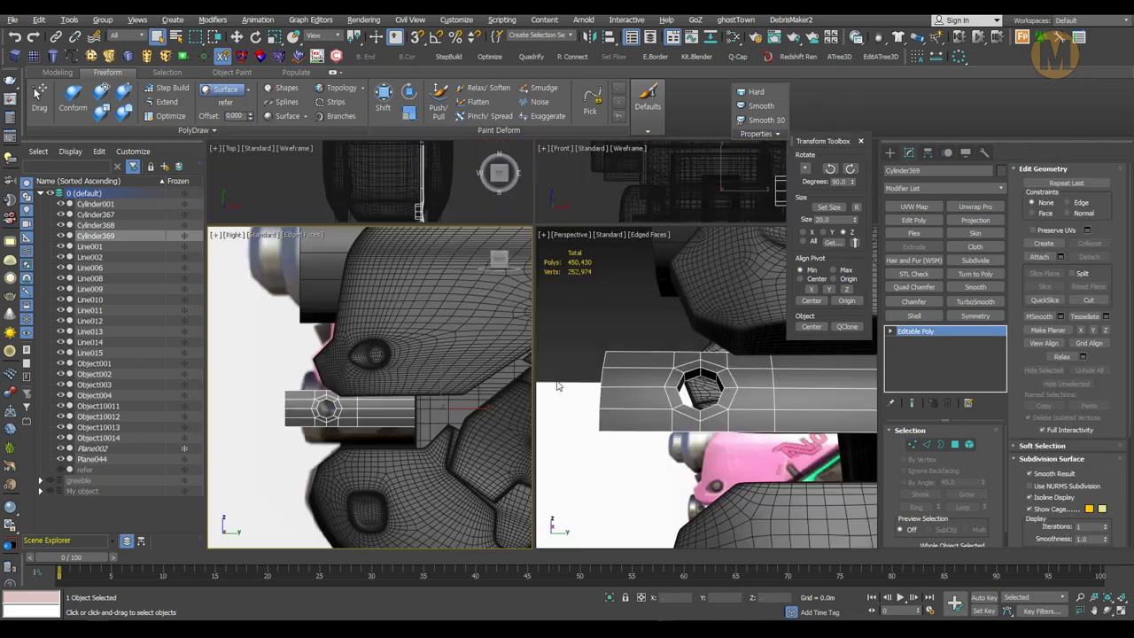
key(alt+w)
key(alt+q)
key(4)
key(alt+q)
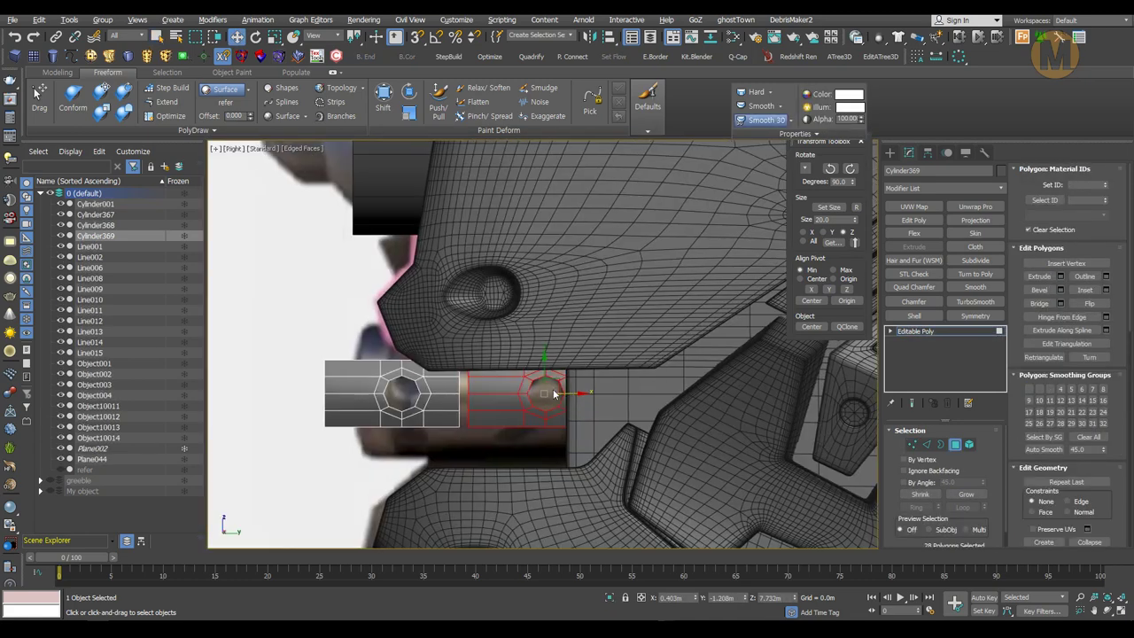
key(alt+w)
key(alt+w)
key(alt+q)
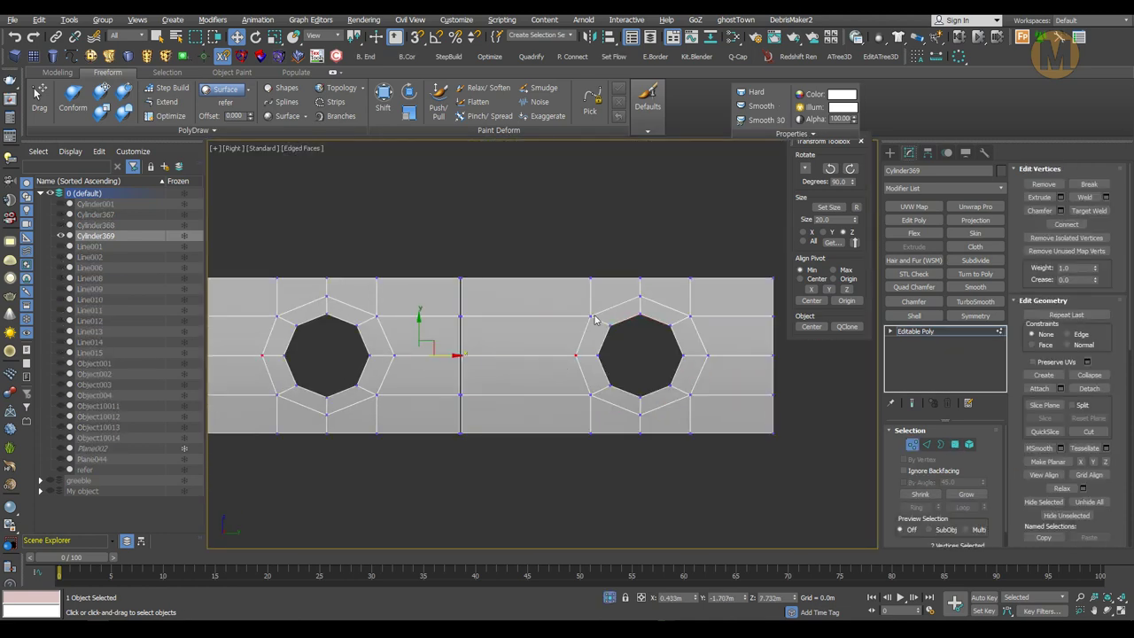
- Delete the middle polygons, mirror the halves into full holes with Symmetry, and detach the slot piece
key(1)
key(Delete)
key(1)
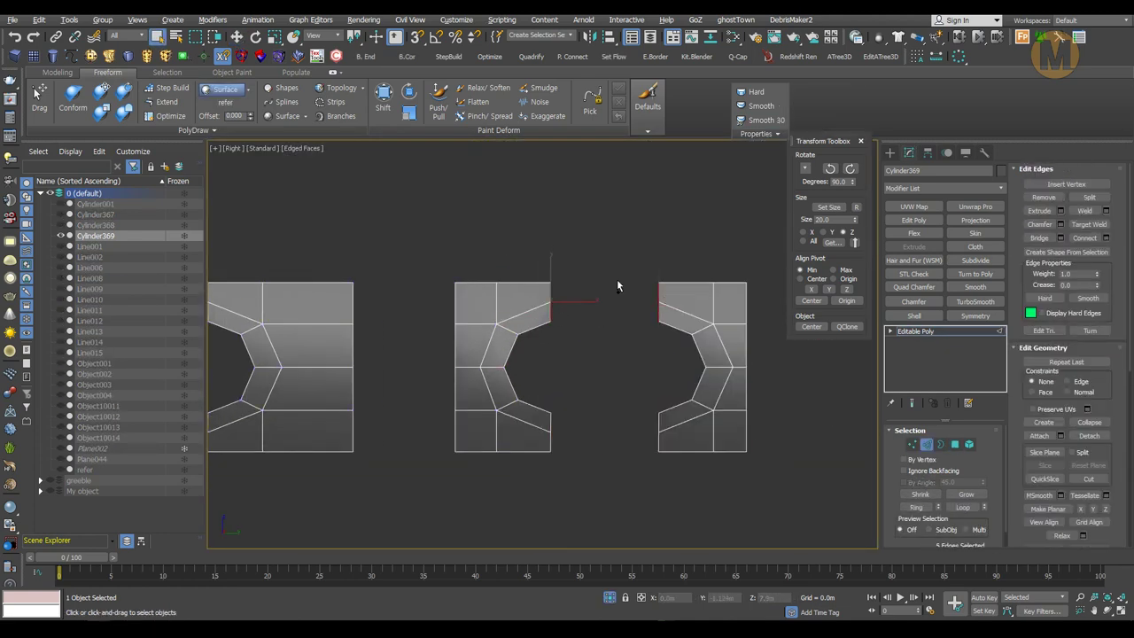
click(970, 320)
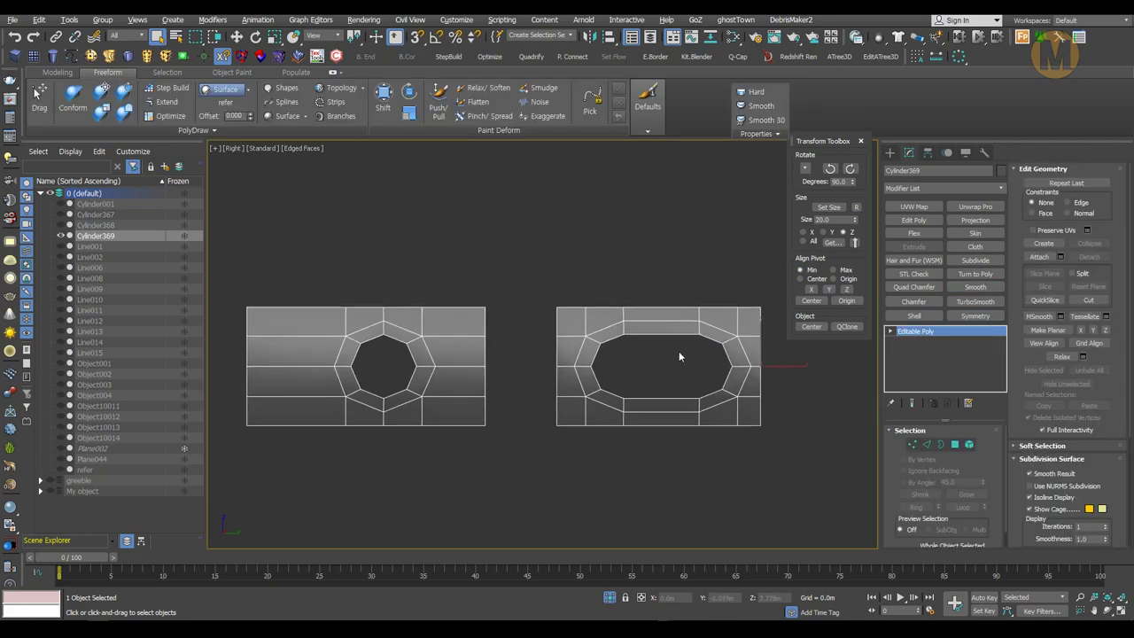
key(alt+q)
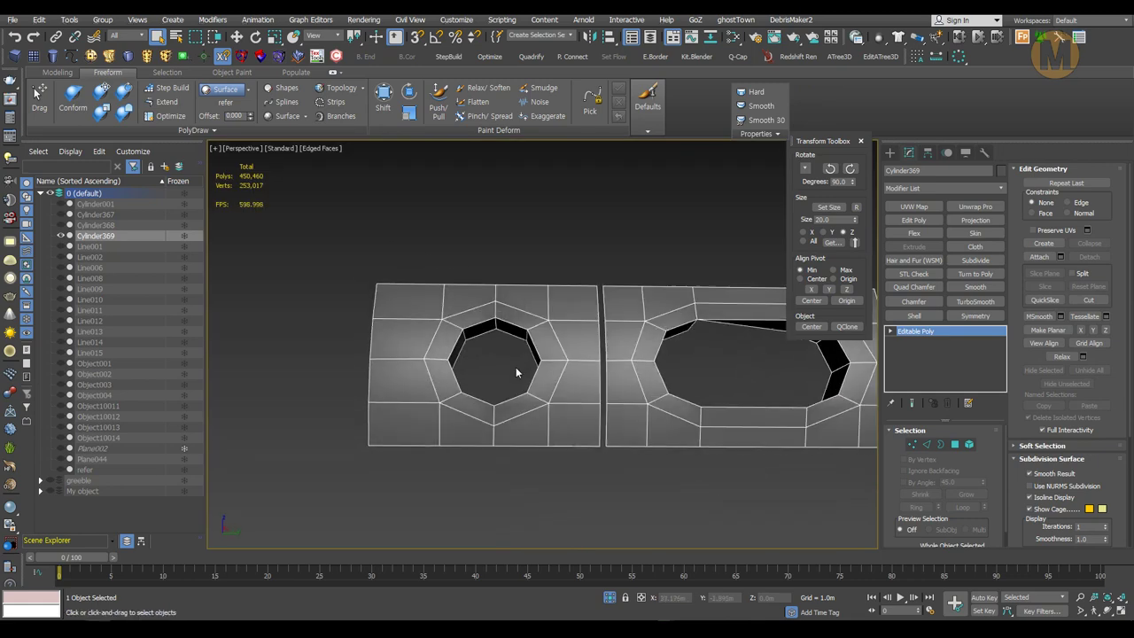
middle_drag(516, 372, 519, 371)
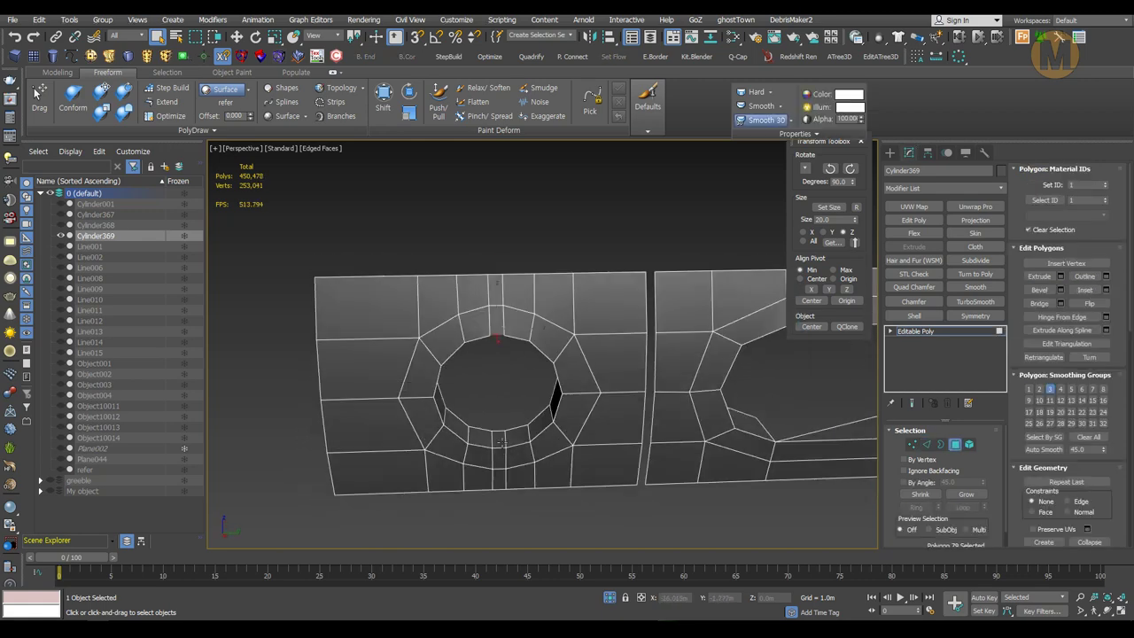
click(729, 341)
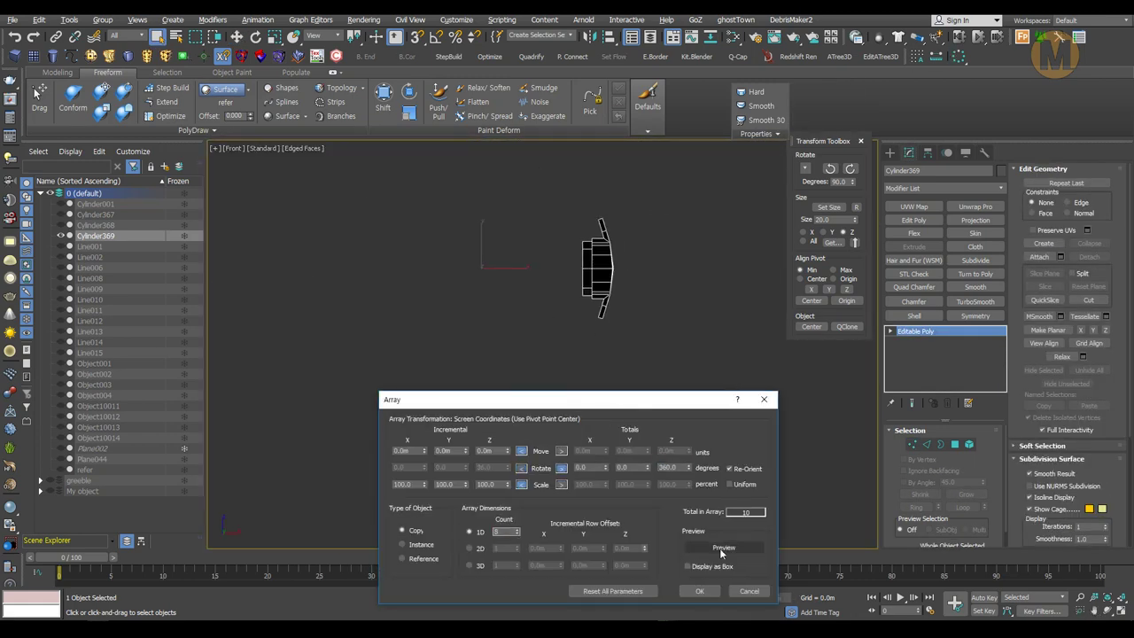
- Preview the 10-copy array, then select and move the slot hole's border
click(722, 548)
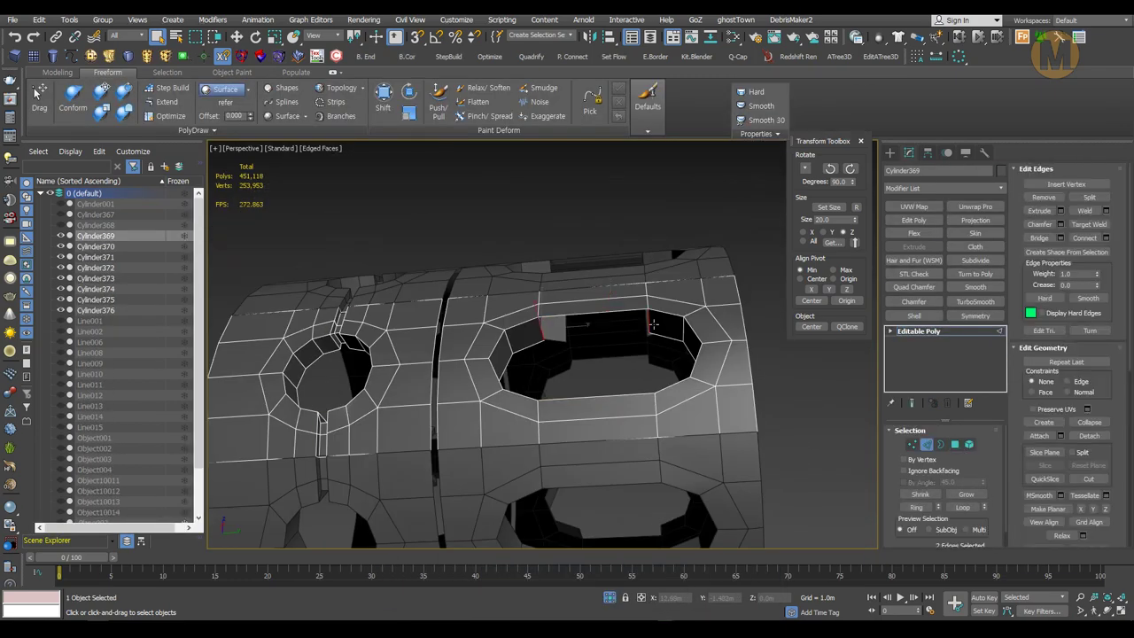
alt+middle_drag(652, 324, 568, 381)
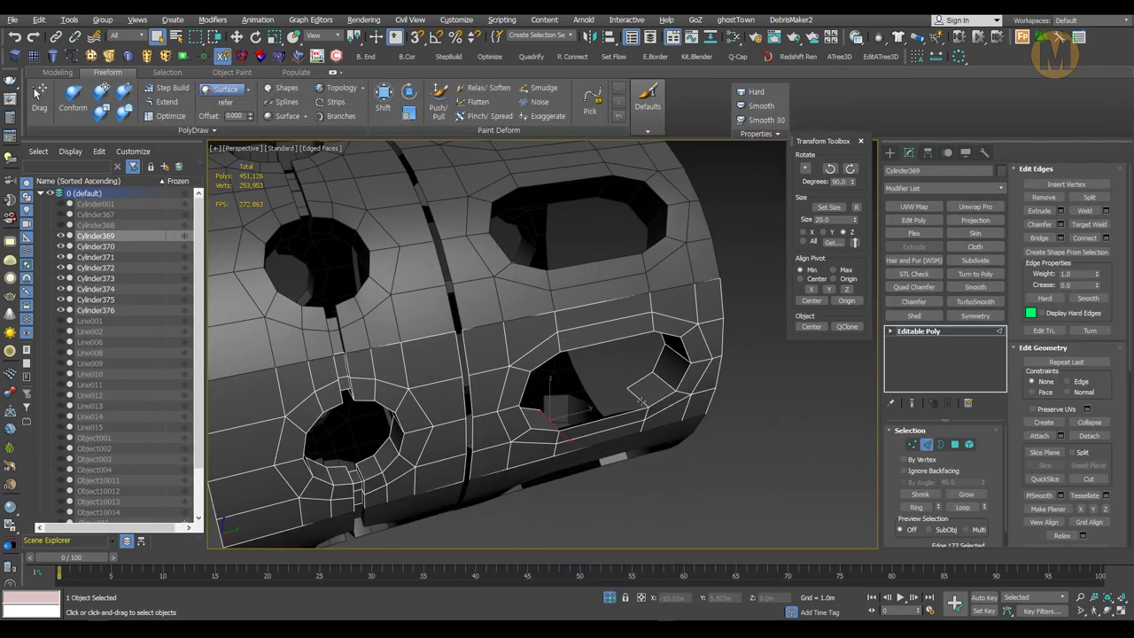
key(3)
click(567, 369)
key(w)
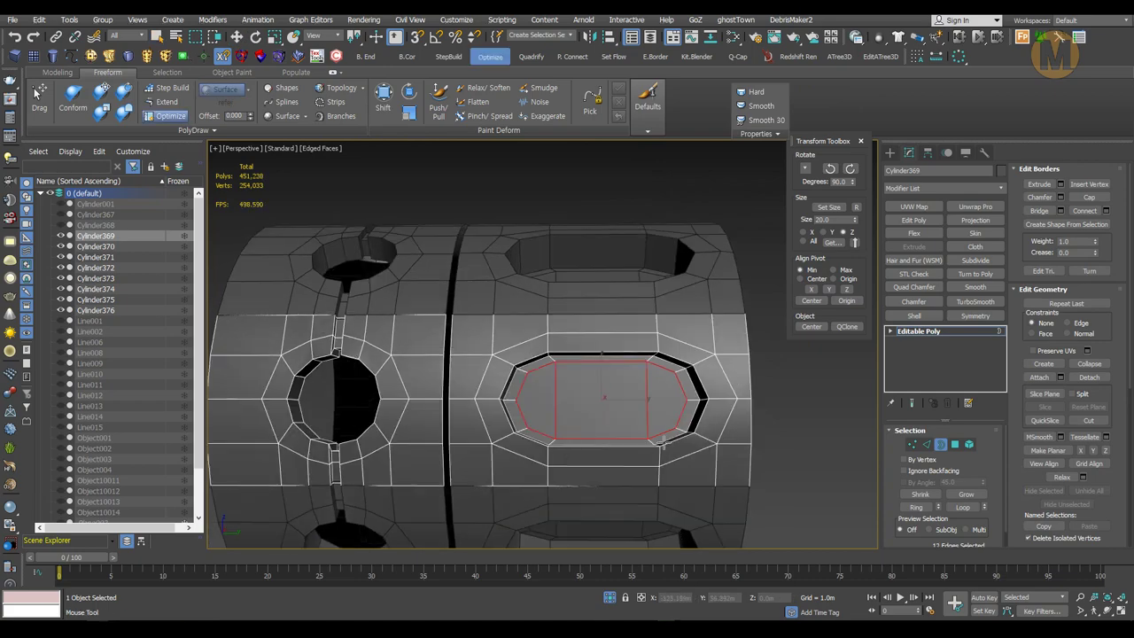
mouse_move(704, 410)
alt+middle_down()
mouse_move(638, 369)
mouse_move(695, 367)
alt+middle_up()
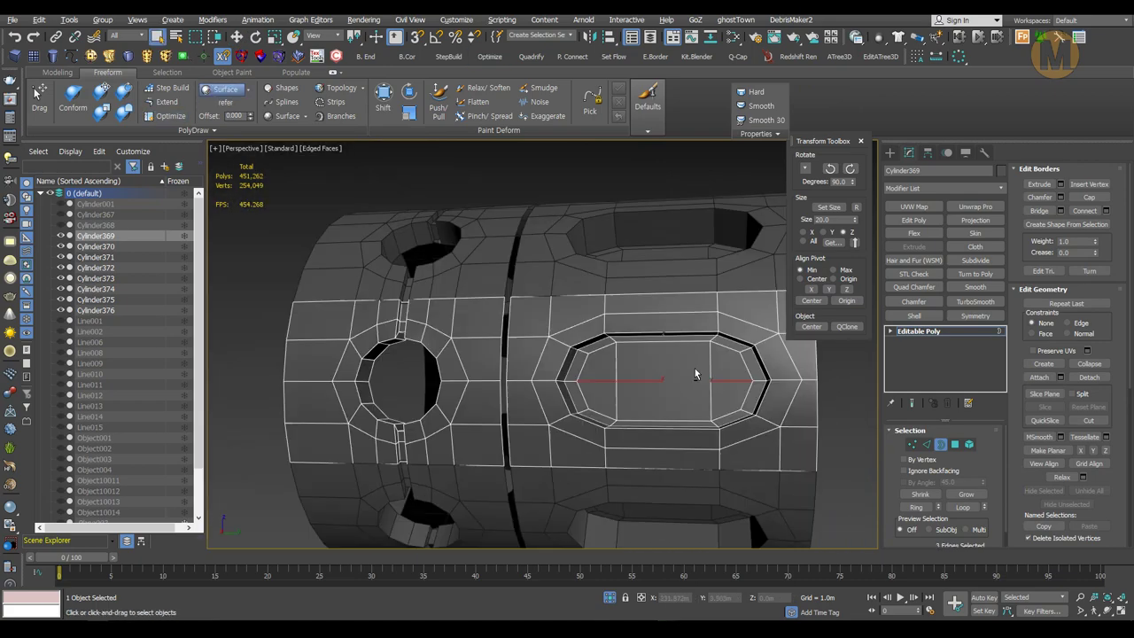
scroll(454, 370, up, 5)
key(3)
alt+middle_drag(455, 370, 470, 375)
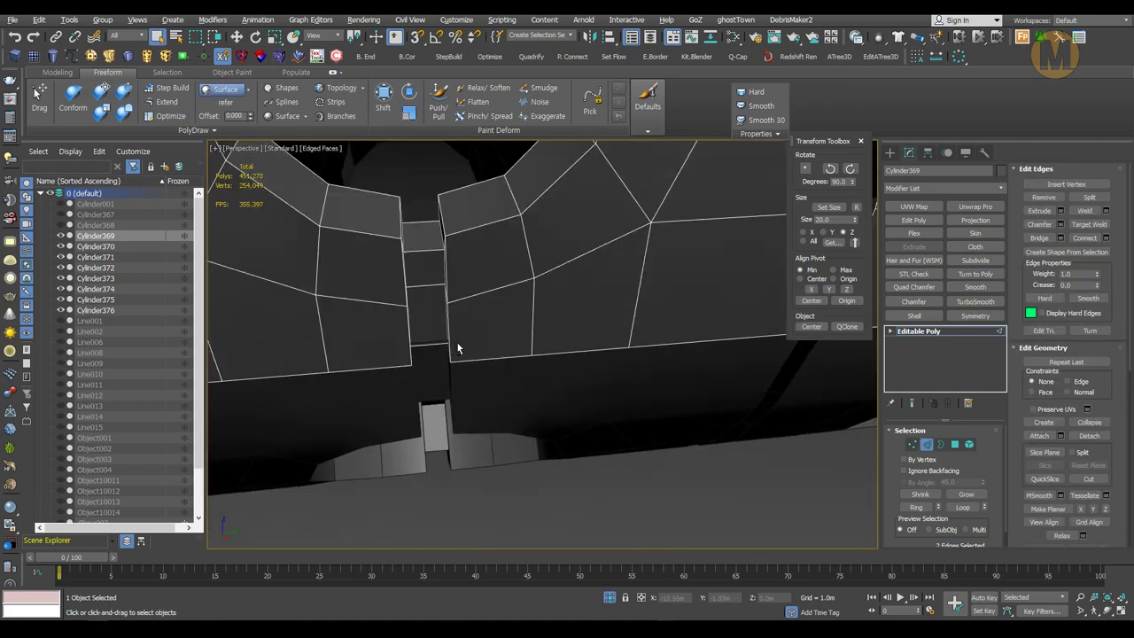
scroll(455, 349, down, 3)
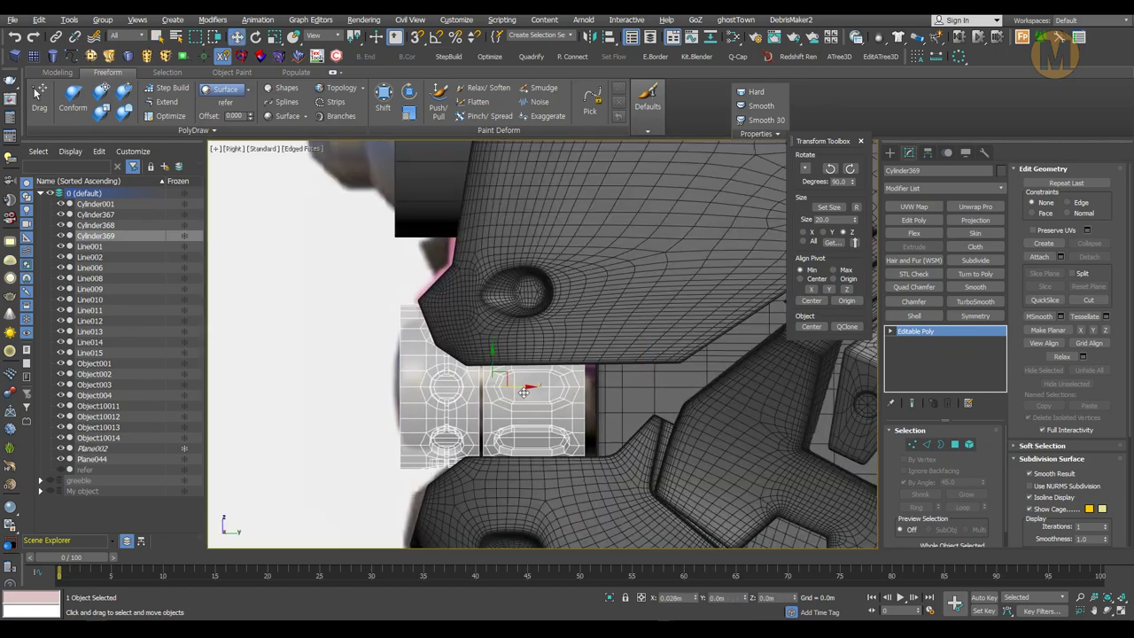
- Rotate the selected faces by 30 degrees and check them across the viewports
key(1)
key(q)
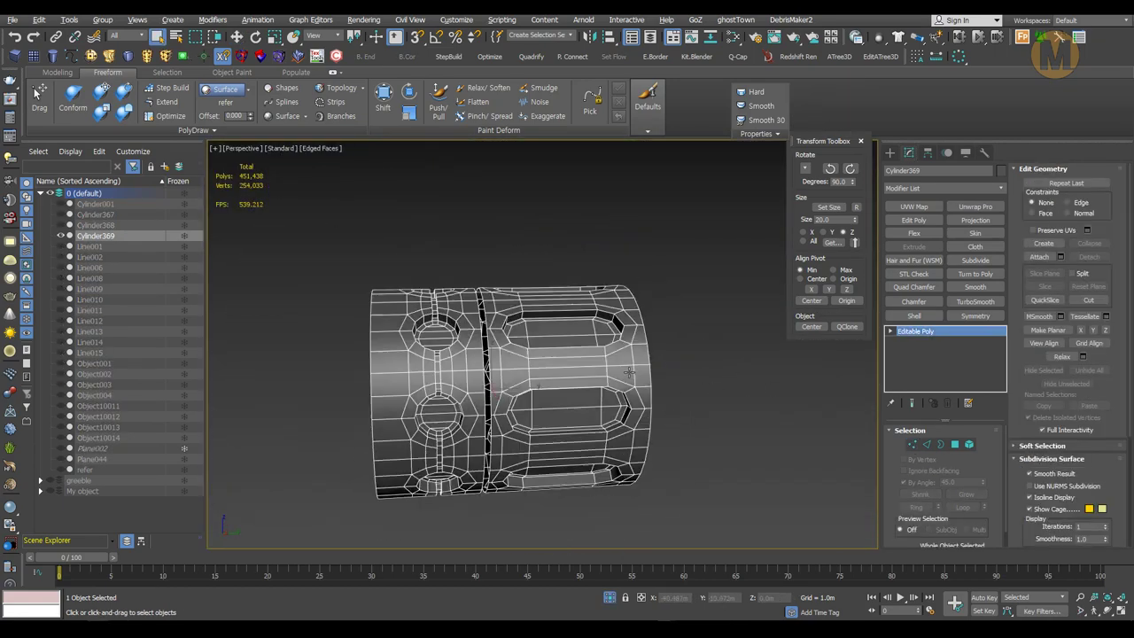
key(e)
drag(532, 395, 541, 425)
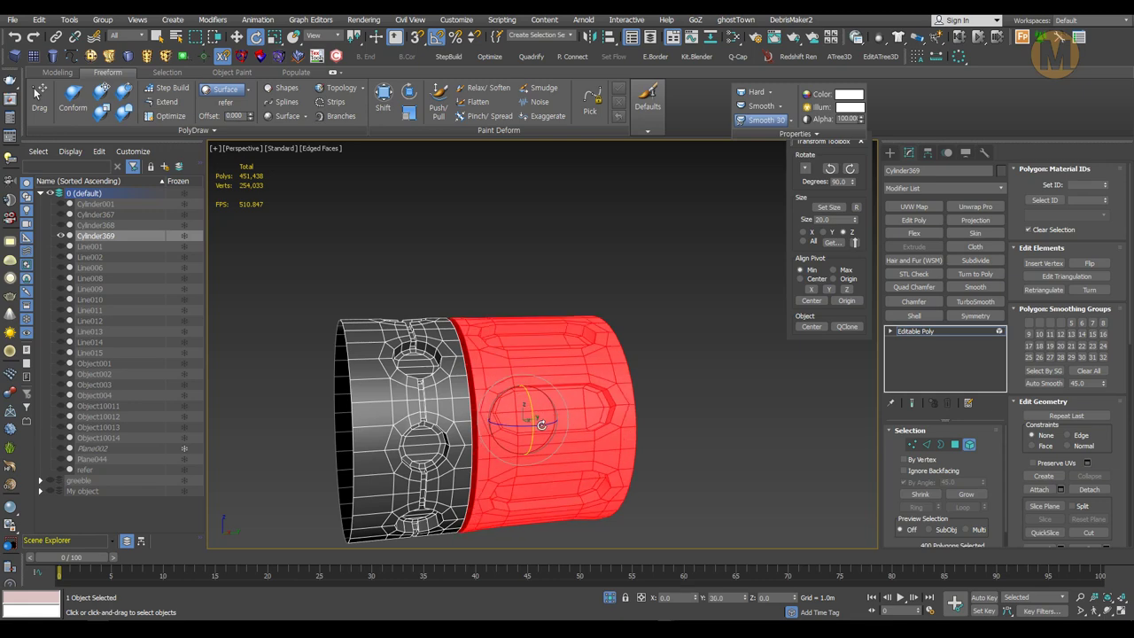
key(alt+w)
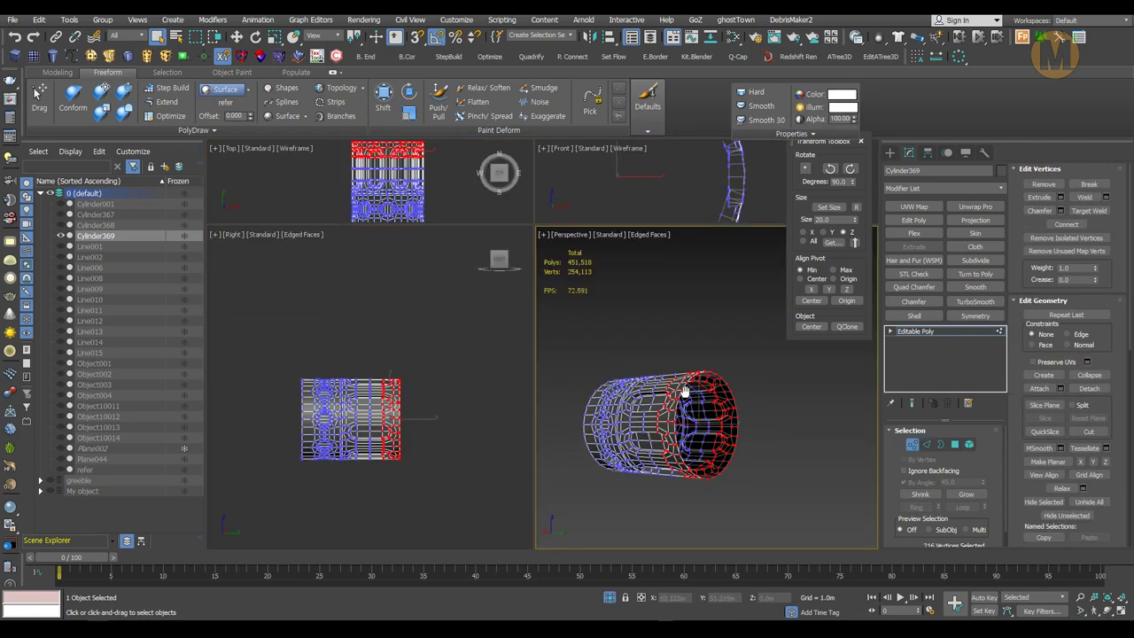
mouse_move(557, 403)
alt+middle_down()
mouse_move(711, 347)
mouse_move(658, 412)
alt+middle_up()
key(alt+w)
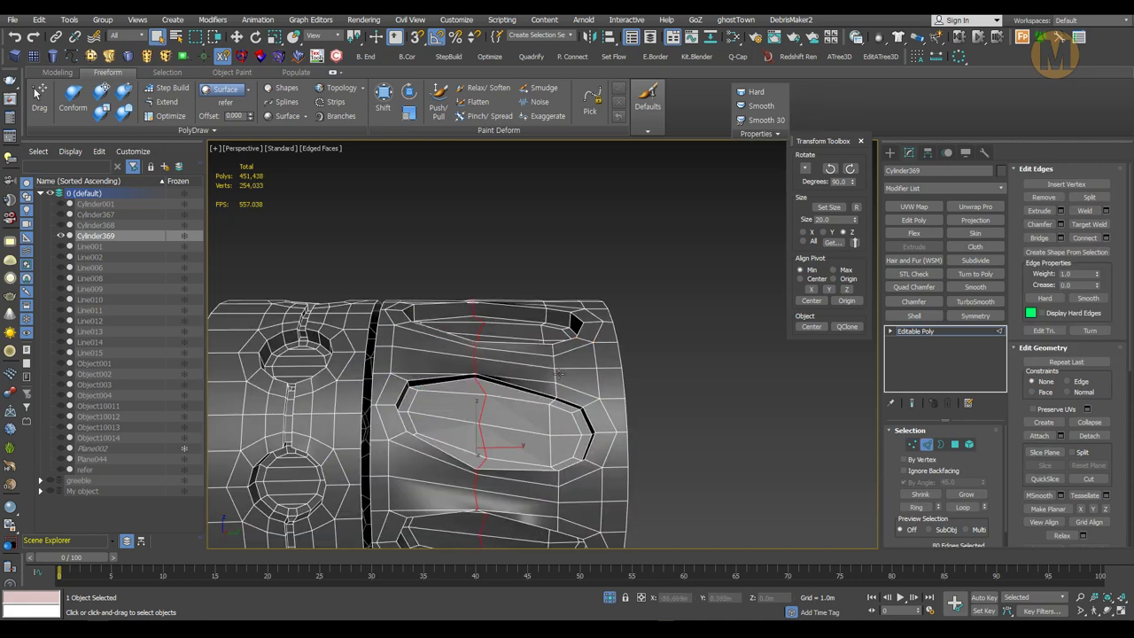
alt+middle_drag(558, 374, 718, 385)
- Preview the cylinder with subdivision smoothing and the edge wireframe hidden
key(2)
scroll(673, 373, down, 3)
alt+middle_drag(516, 284, 496, 377)
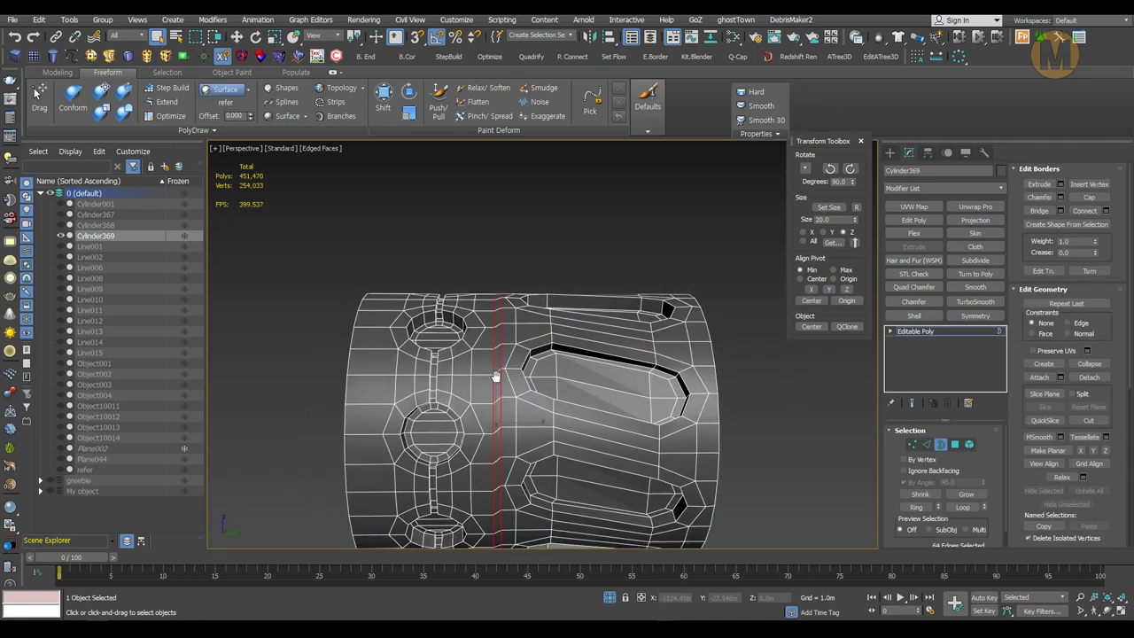
key(ctrl+BackSpace)
key(F4)
alt+middle_drag(567, 389, 609, 392)
- Give Cylinder369 a Quad Chamfer modifier with Quad Intersections enabled
click(975, 287)
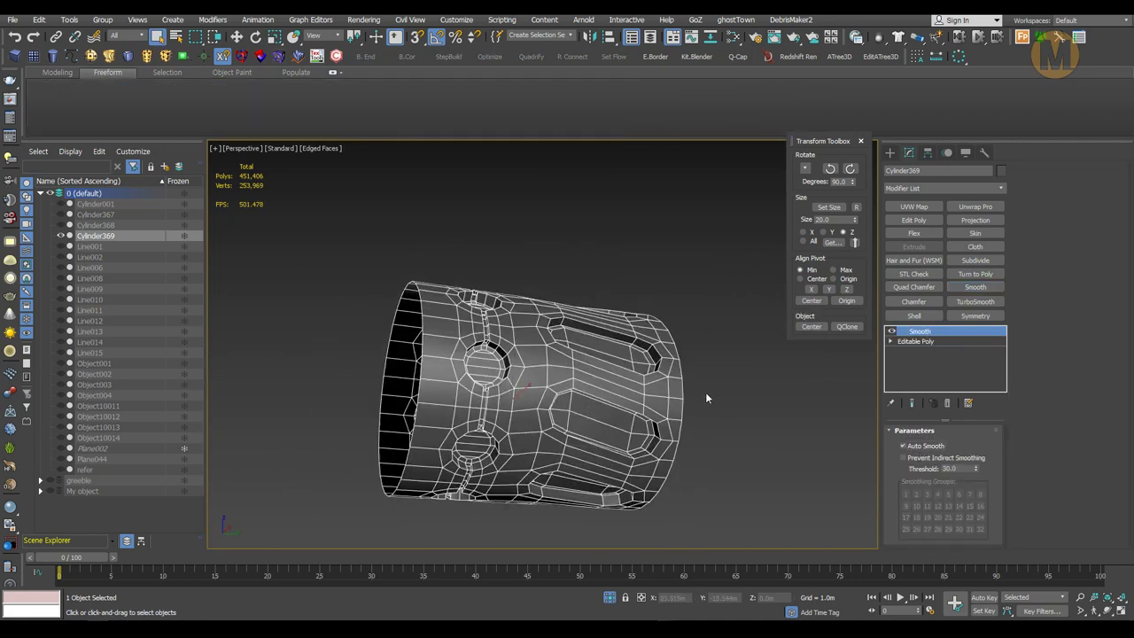
alt+middle_drag(705, 391, 715, 396)
click(913, 287)
key(F4)
click(940, 472)
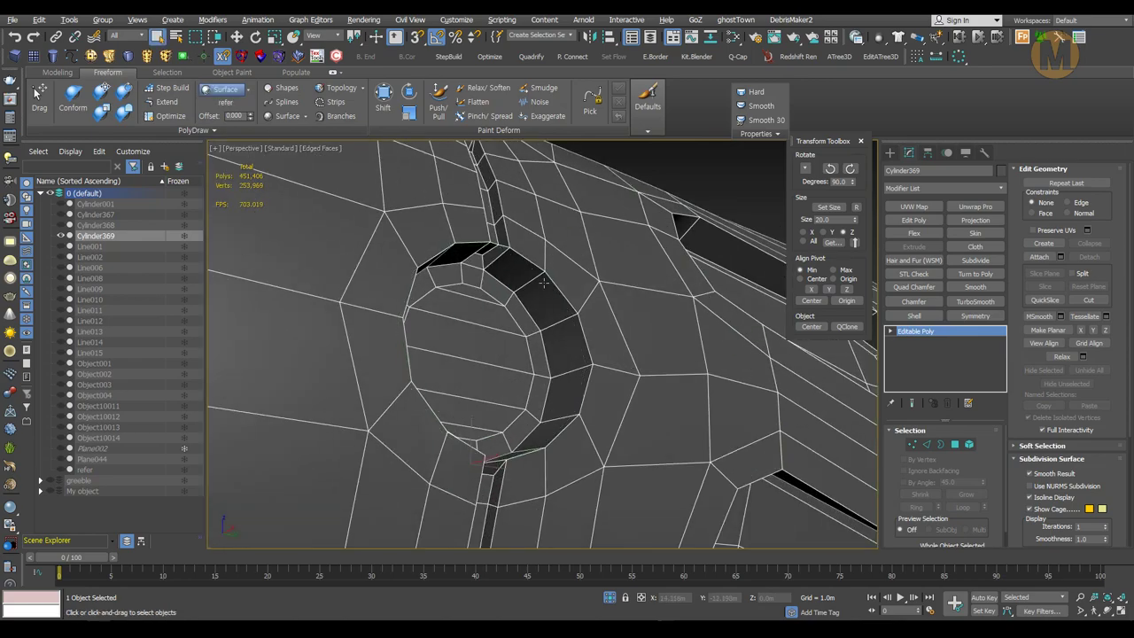
click(1035, 222)
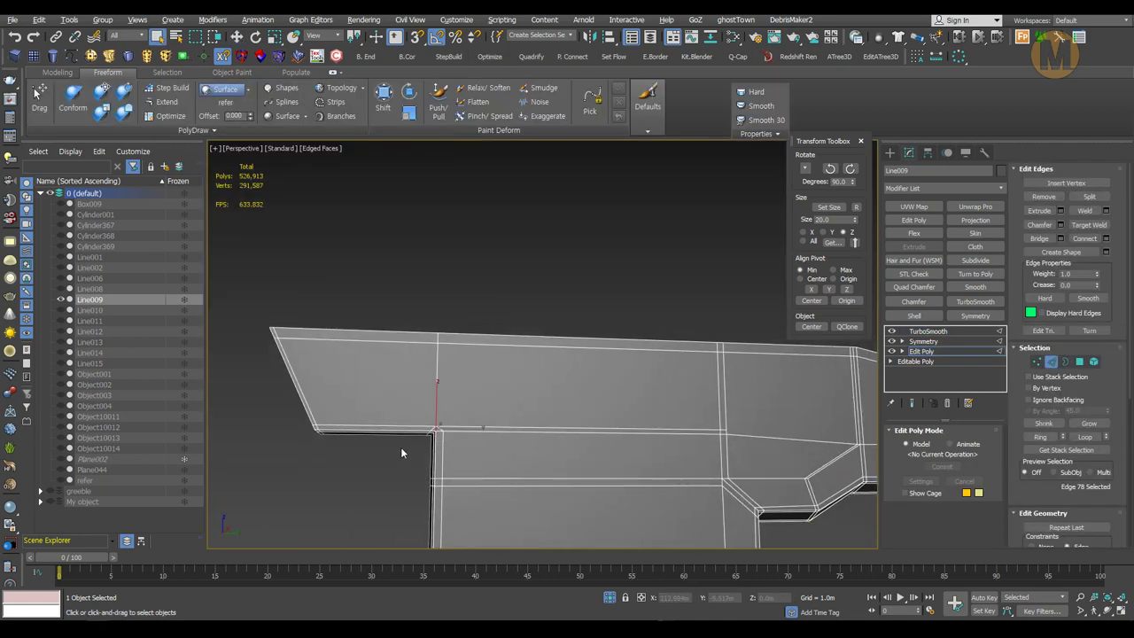
- Select an edge ring on Line009 and Connect it to add a supporting loop
click(1041, 437)
click(1106, 239)
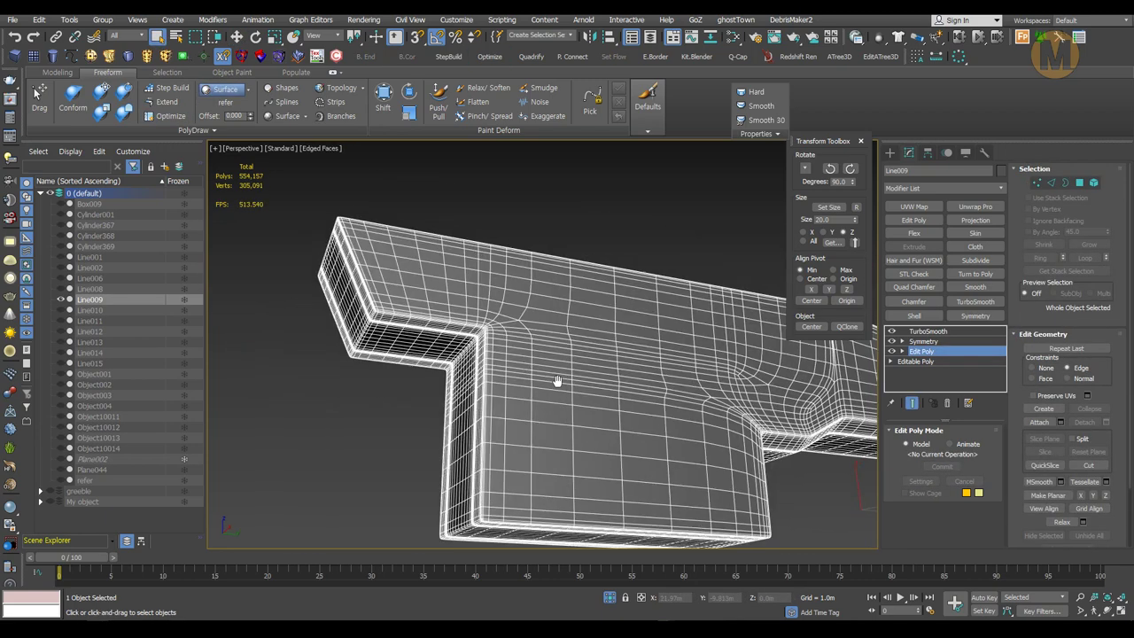
key(2)
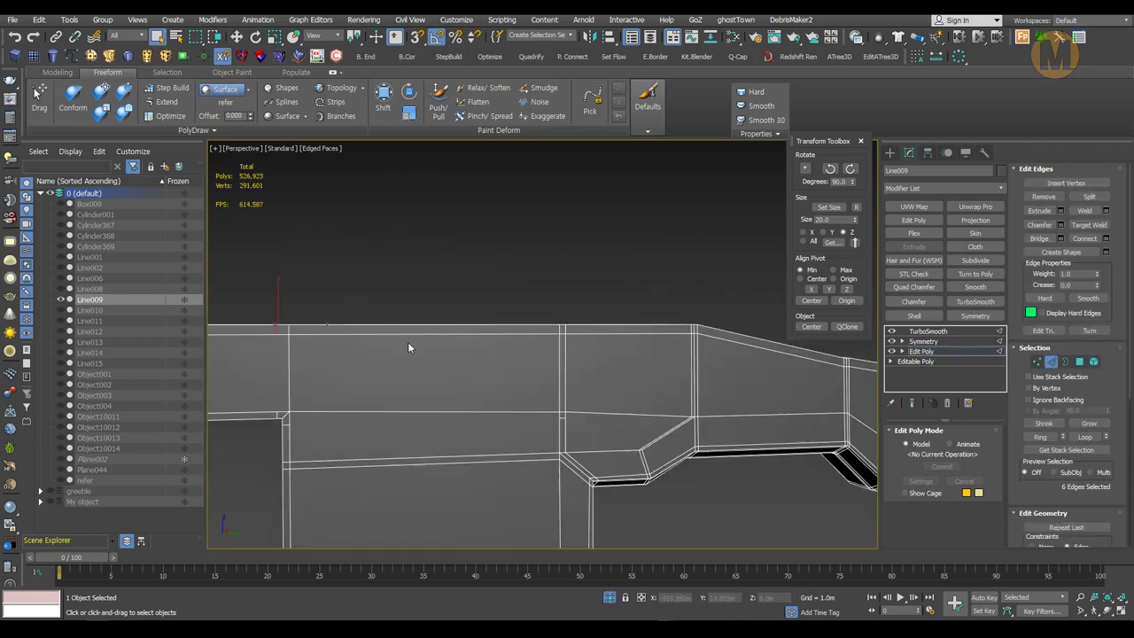
- Pull back to review the smoothed gun with edge wireframe and select another part
scroll(407, 342, down, 5)
middle_drag(408, 342, 639, 411)
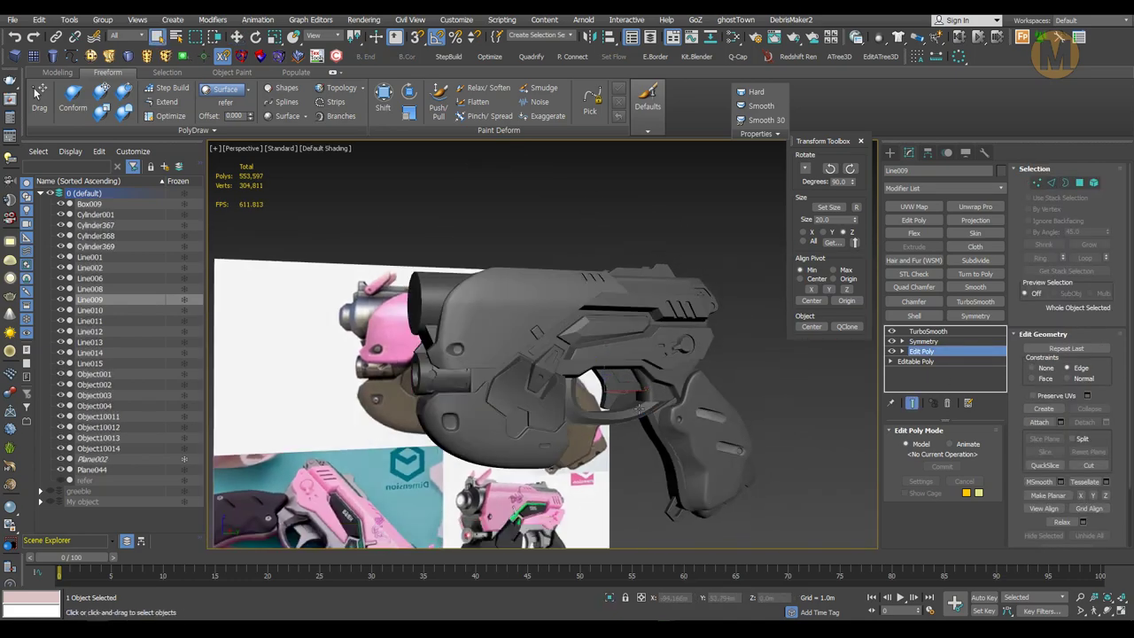
alt+middle_drag(539, 392, 620, 392)
key(F4)
click(427, 375)
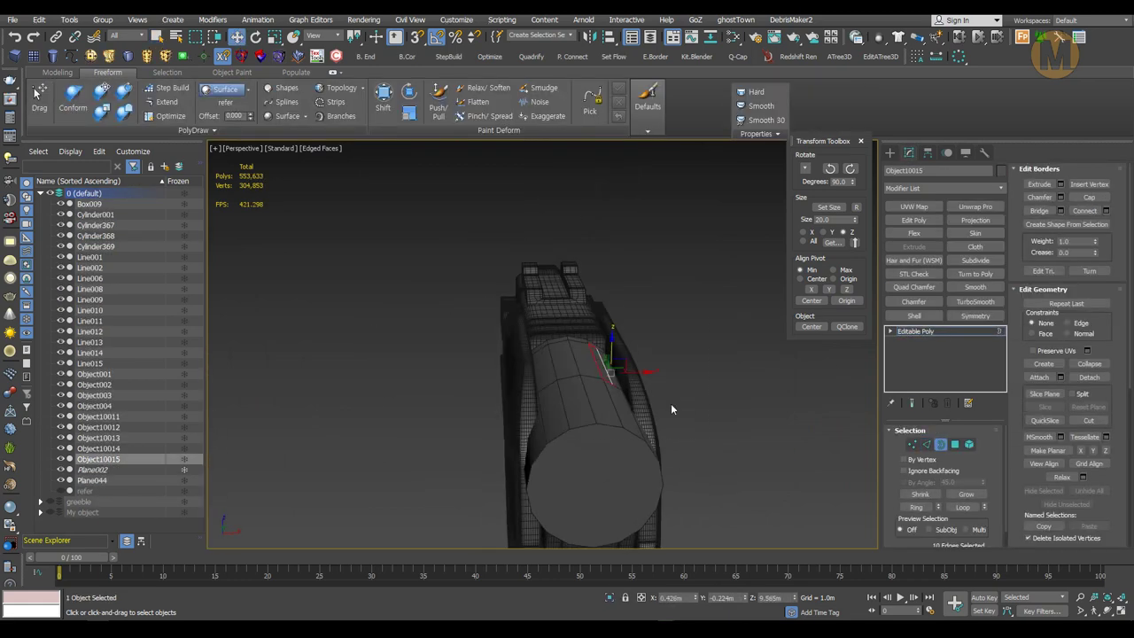
- Select the top piece's fin edges in a maximized Front view, then return to Perspective
key(4)
right_click(607, 352)
key(alt+w)
key(alt+w)
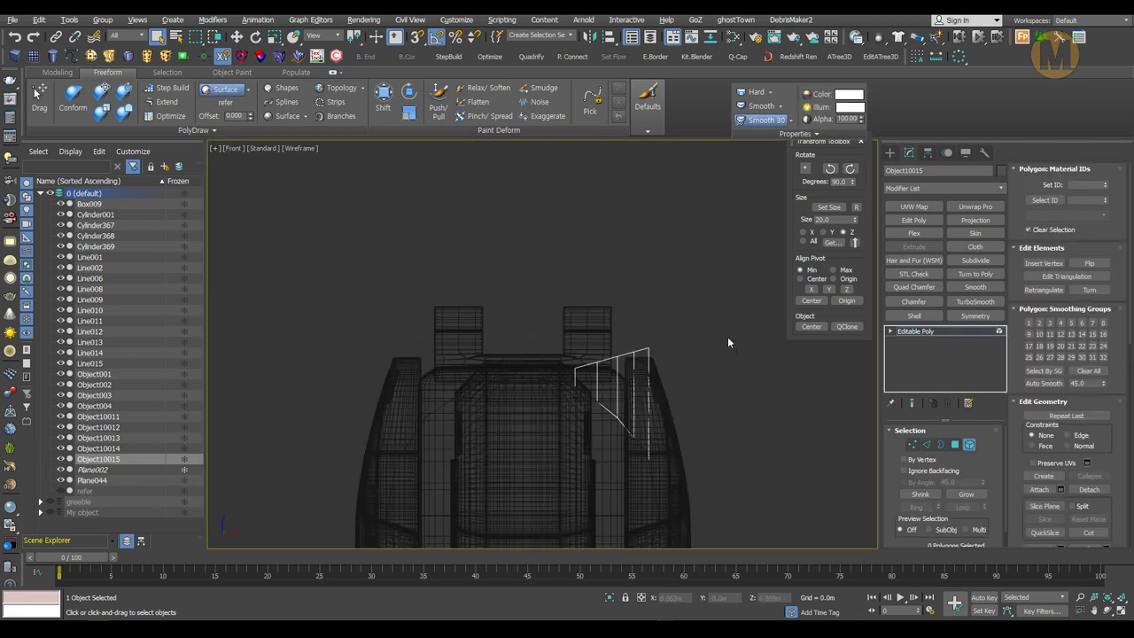
scroll(727, 342, up, 3)
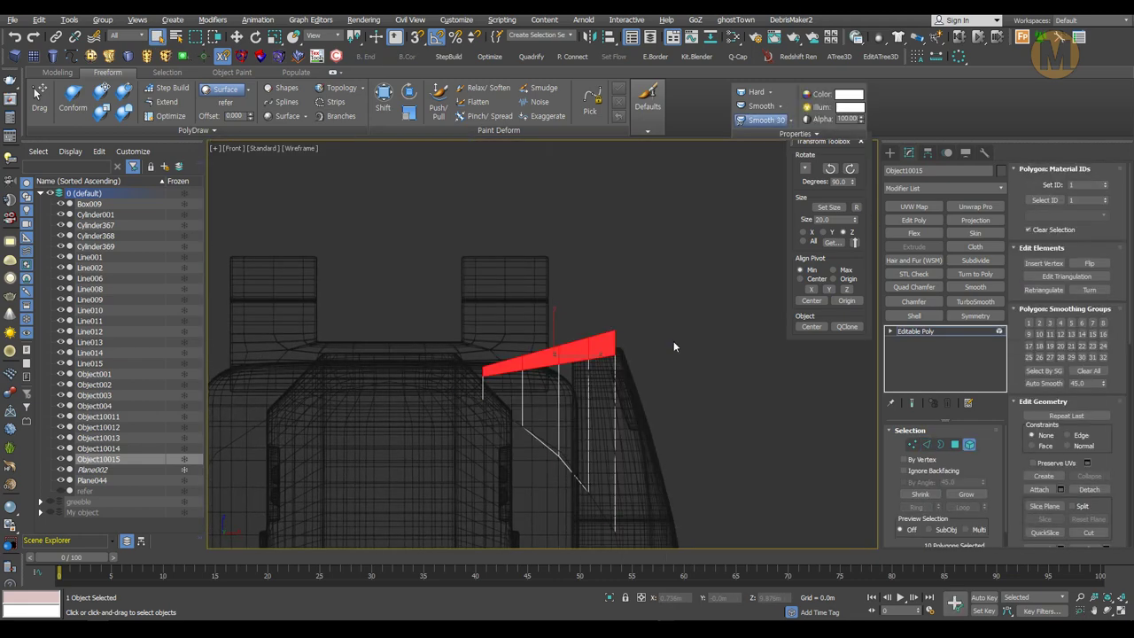
drag(566, 269, 685, 501)
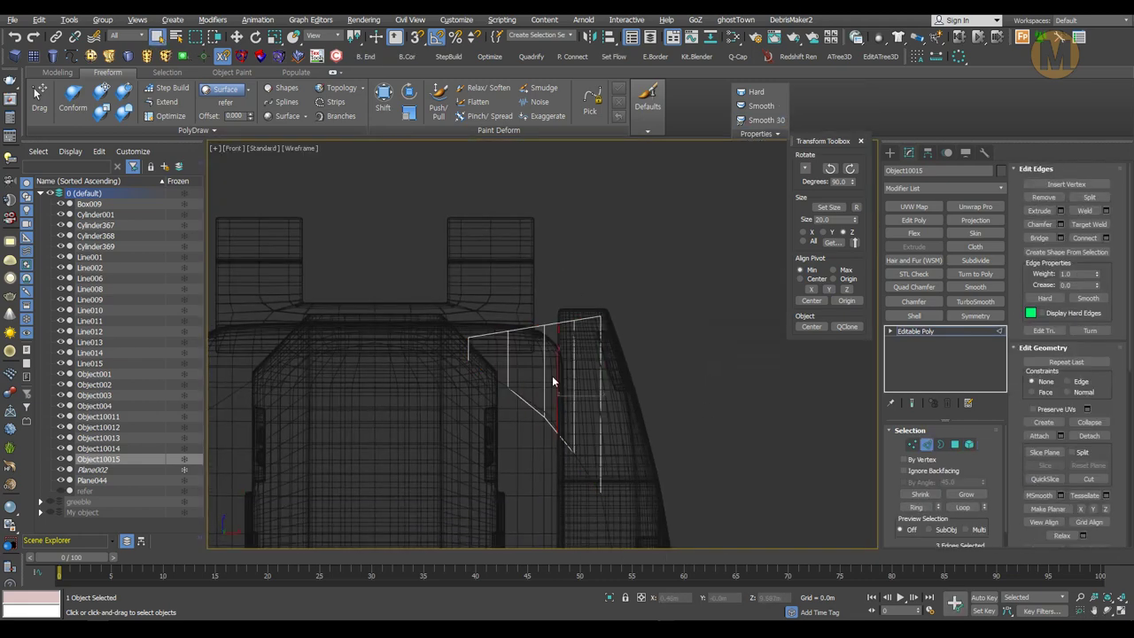
key(p)
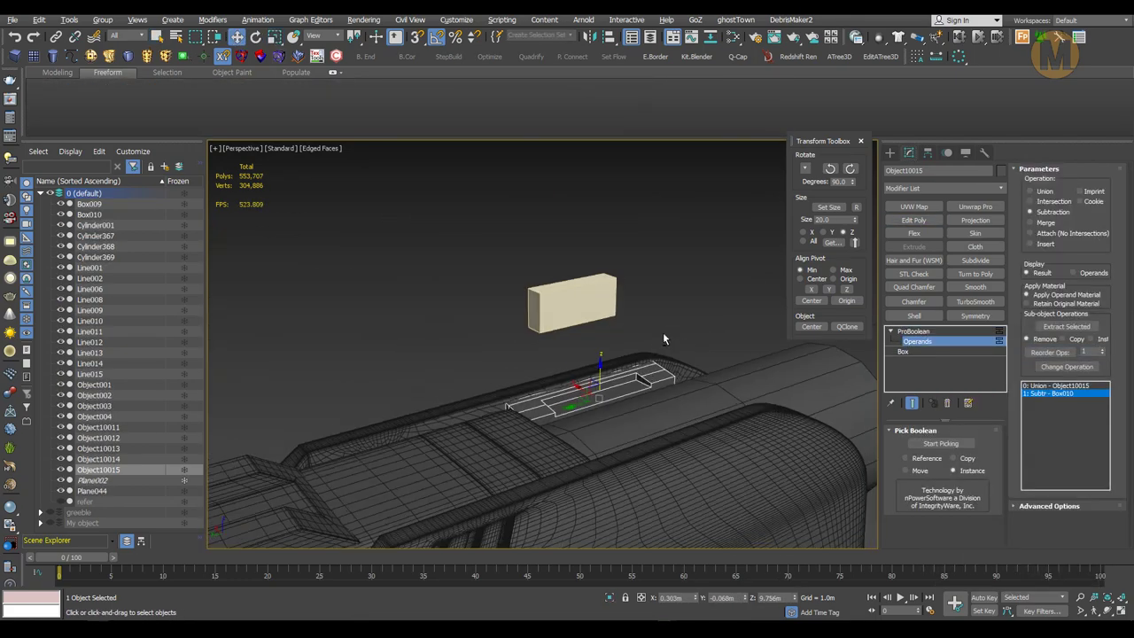
- Collapse the ProBoolean into Editable Poly and paste the copied smoothing modifiers onto it
click(906, 223)
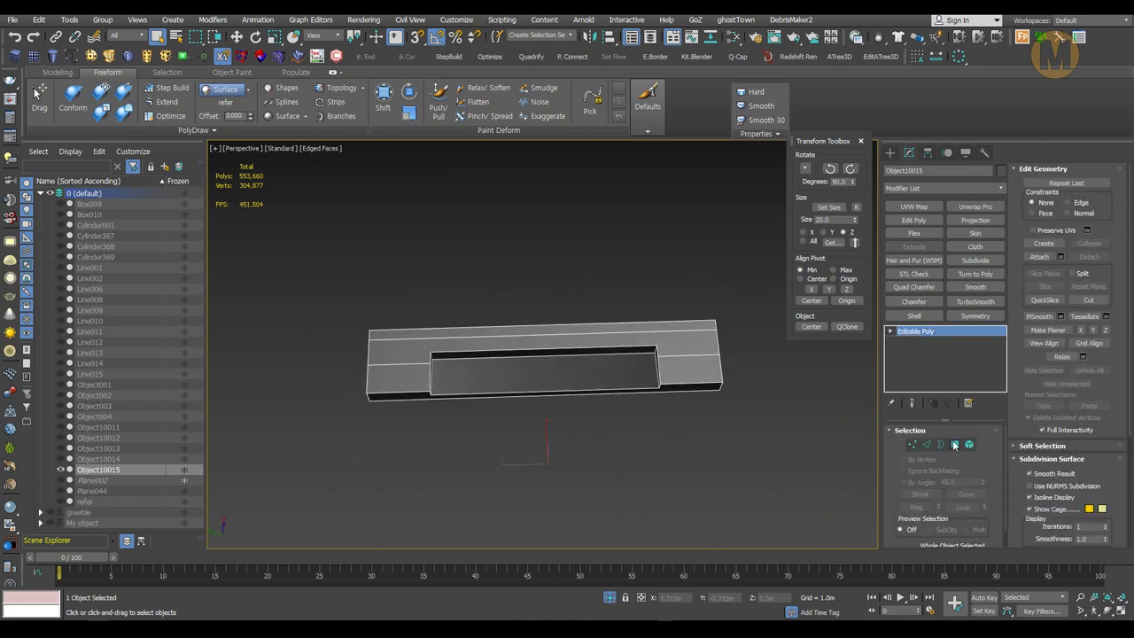
click(955, 444)
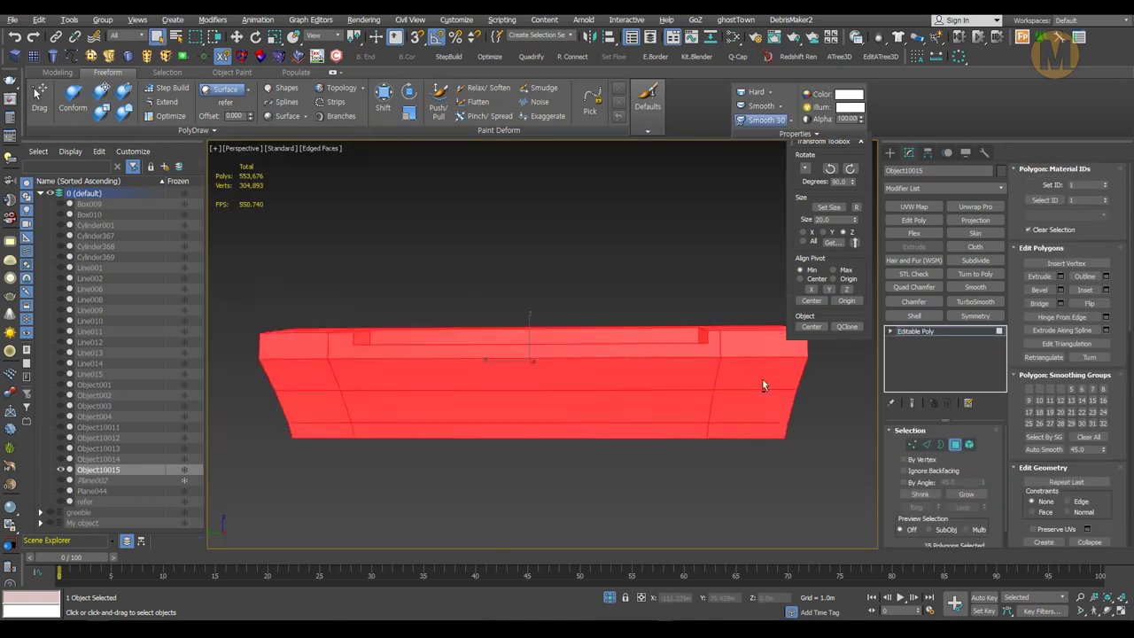
key(1)
alt+middle_drag(615, 357, 385, 395)
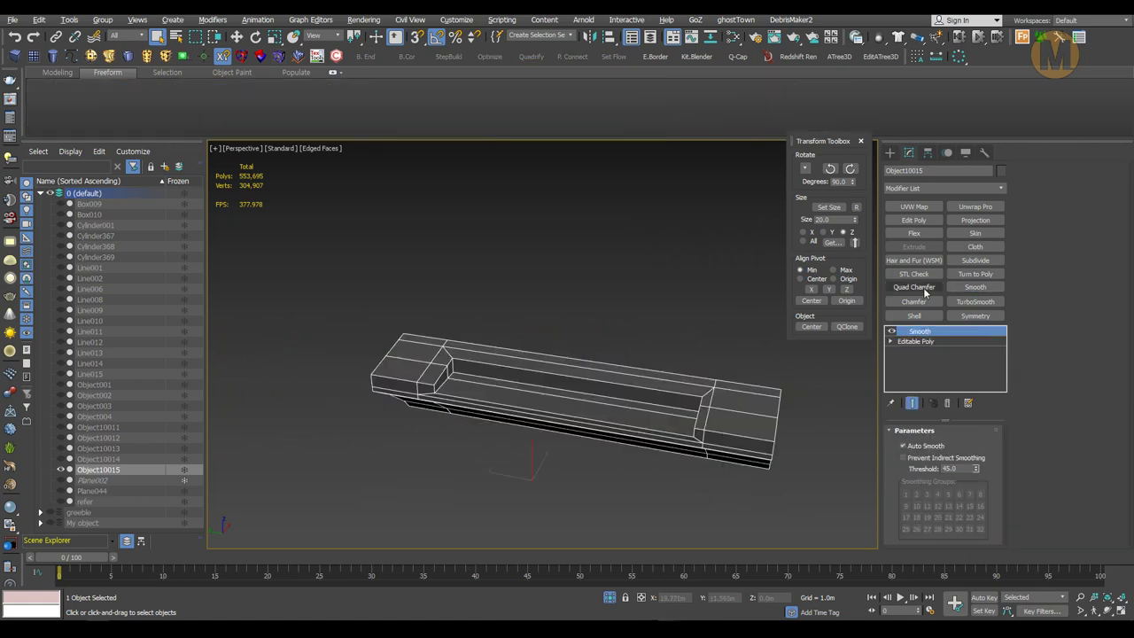
right_click(943, 330)
click(970, 344)
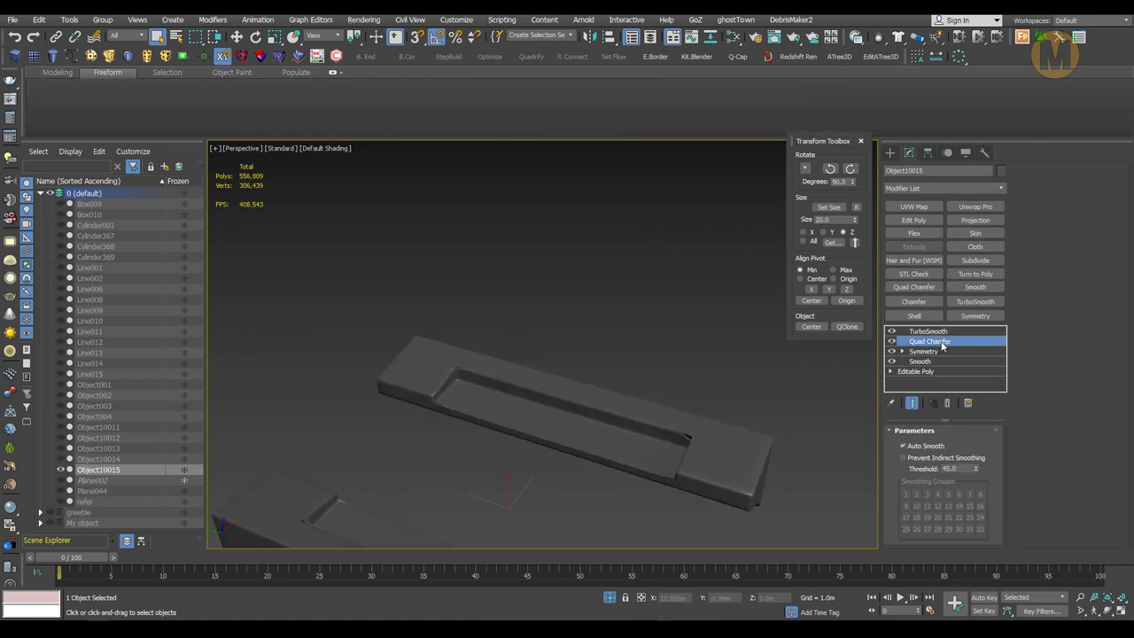
- Remove Quad Chamfer, Symmetry and Smooth, keep TurboSmooth, and add supporting edge loops
right_click(935, 365)
click(956, 450)
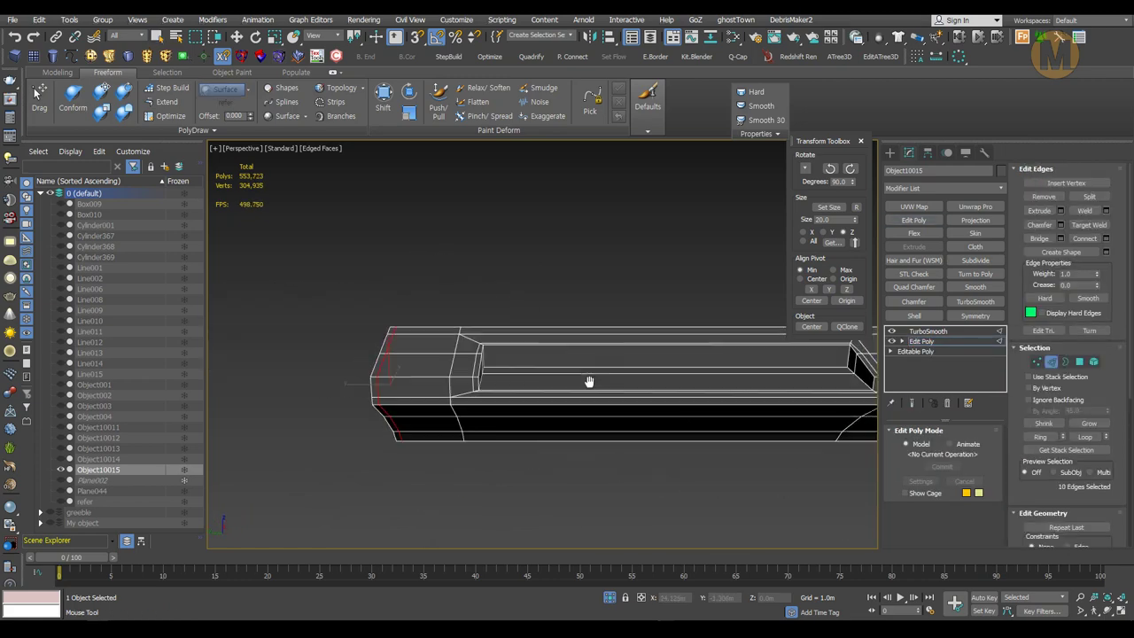
alt+middle_drag(589, 381, 659, 345)
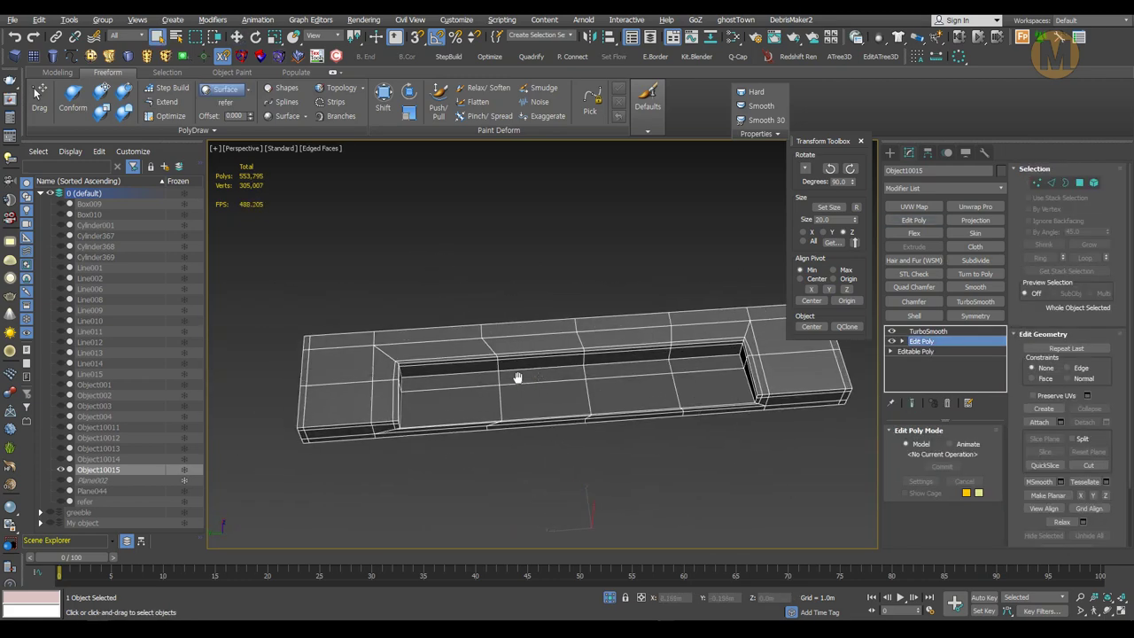
middle_drag(518, 377, 581, 381)
key(2)
key(r)
key(4)
key(ctrl+a)
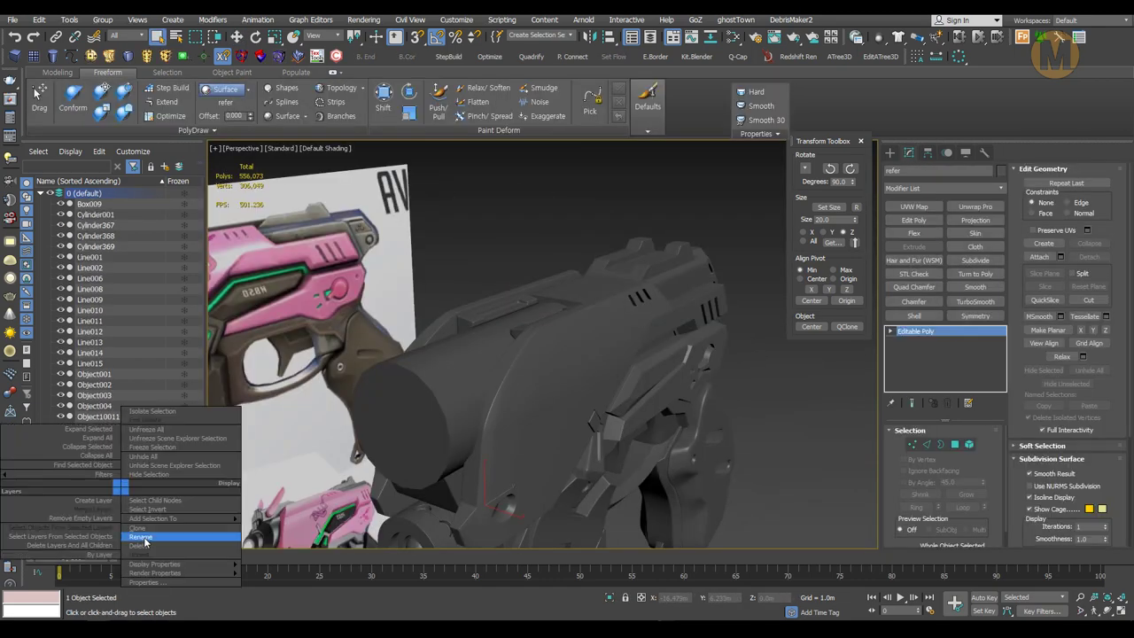
- Isolate the Cylinder368 barrel and orbit into its muzzle in Polygon mode to reach the bore faces
click(152, 553)
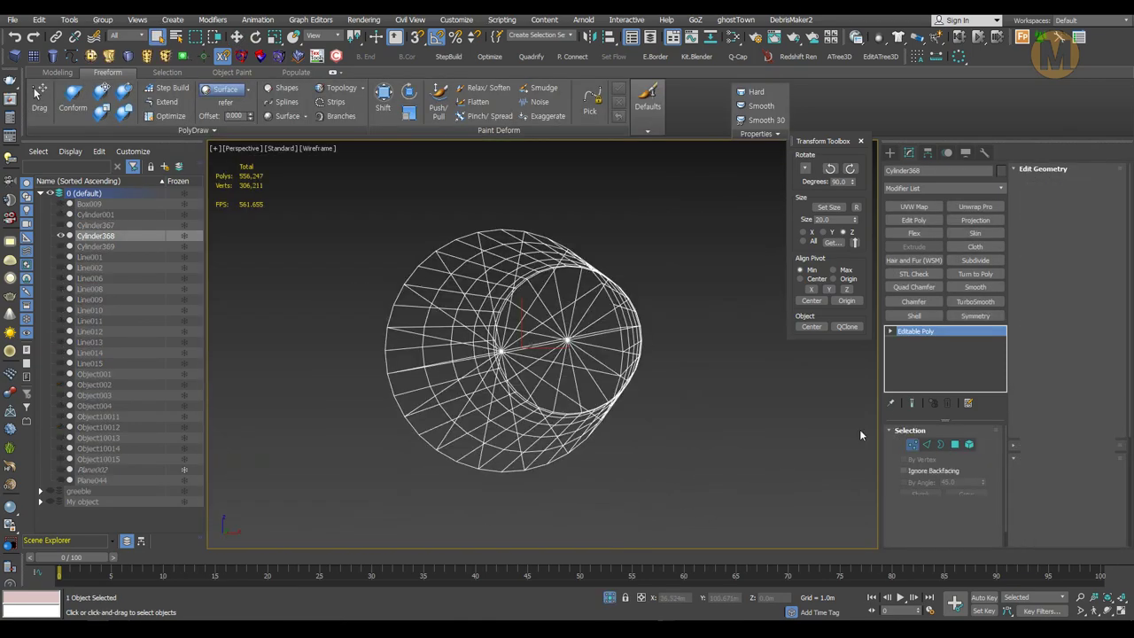
alt+middle_drag(513, 336, 564, 320)
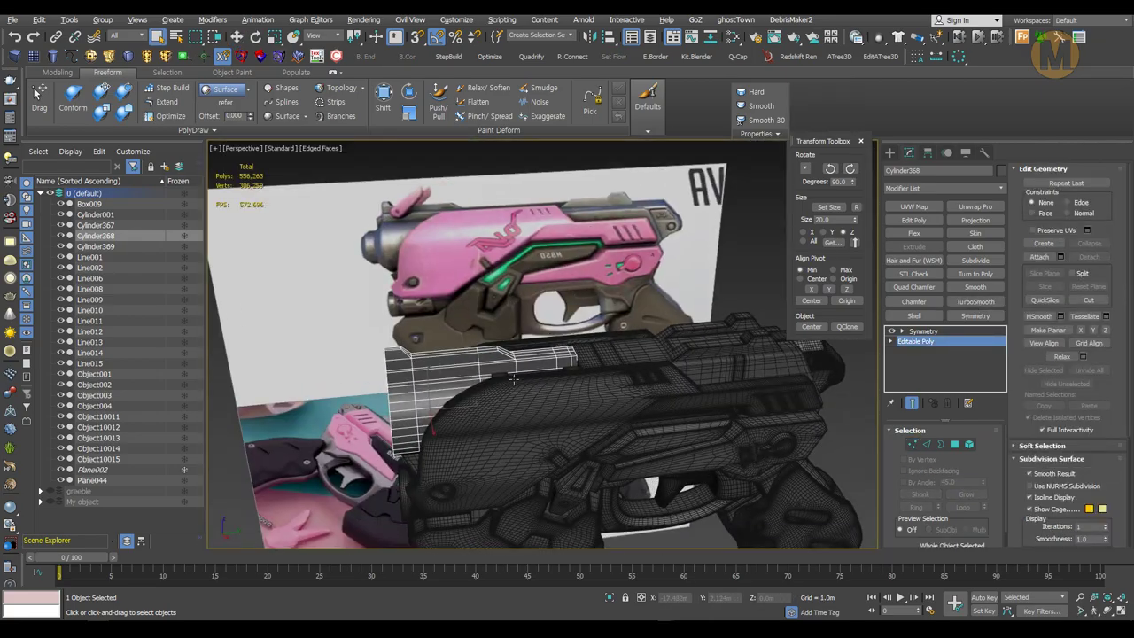
key(alt+q)
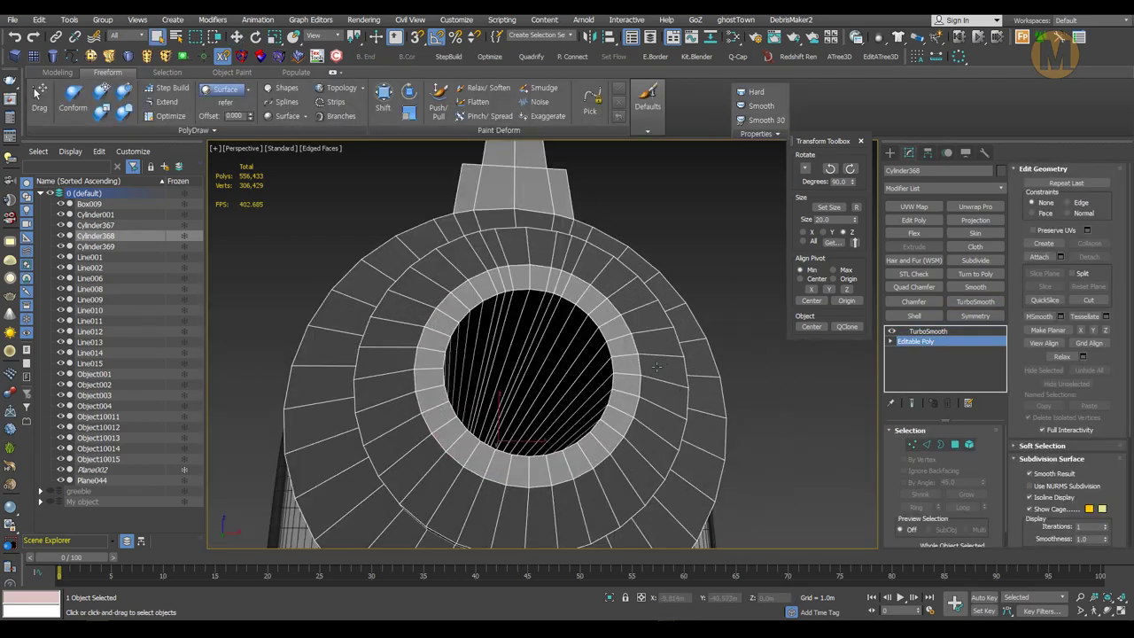
alt+middle_drag(656, 367, 635, 323)
key(4)
alt+middle_drag(562, 374, 661, 349)
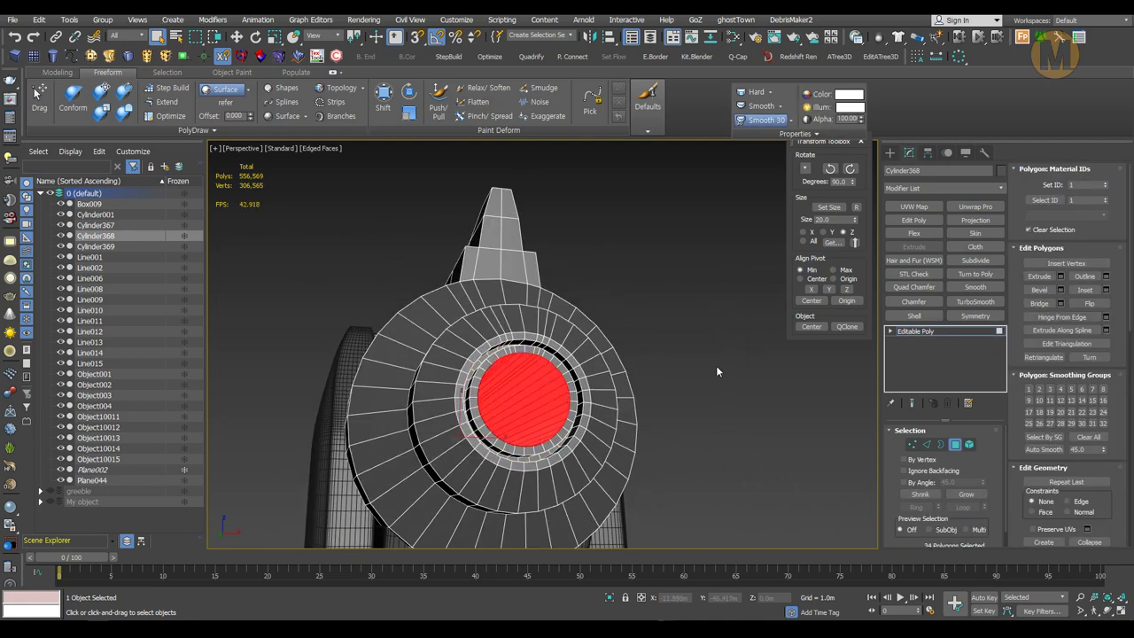
- Detach the inner bore faces into a separate tube and clear its polygon selection
click(730, 341)
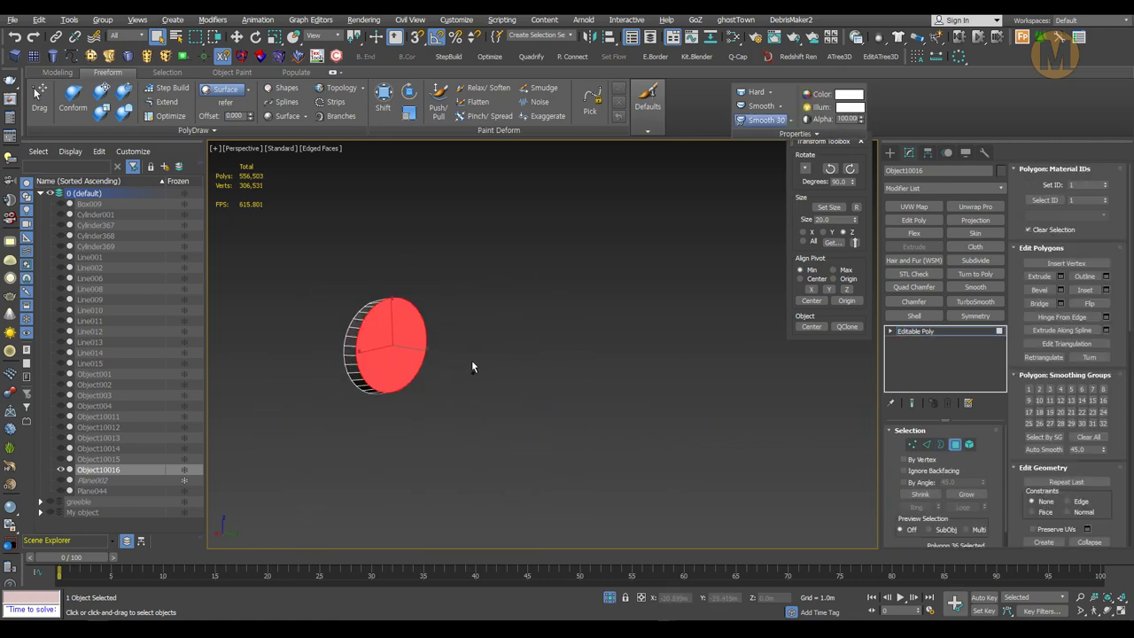
key(3)
drag(383, 319, 402, 337)
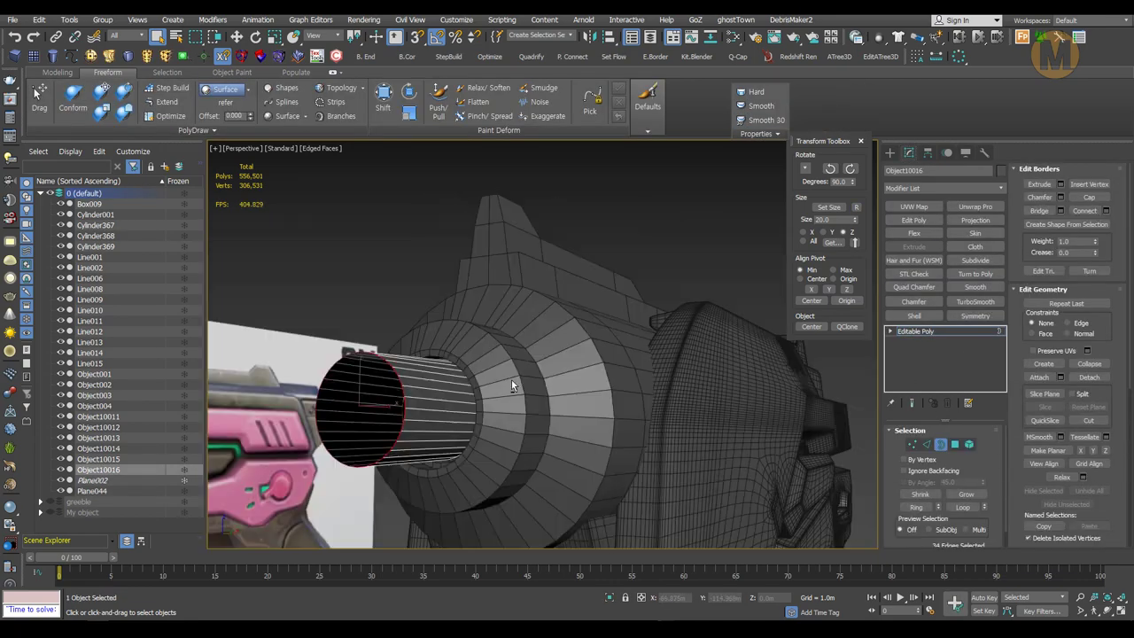
alt+middle_drag(512, 385, 590, 379)
key(3)
key(w)
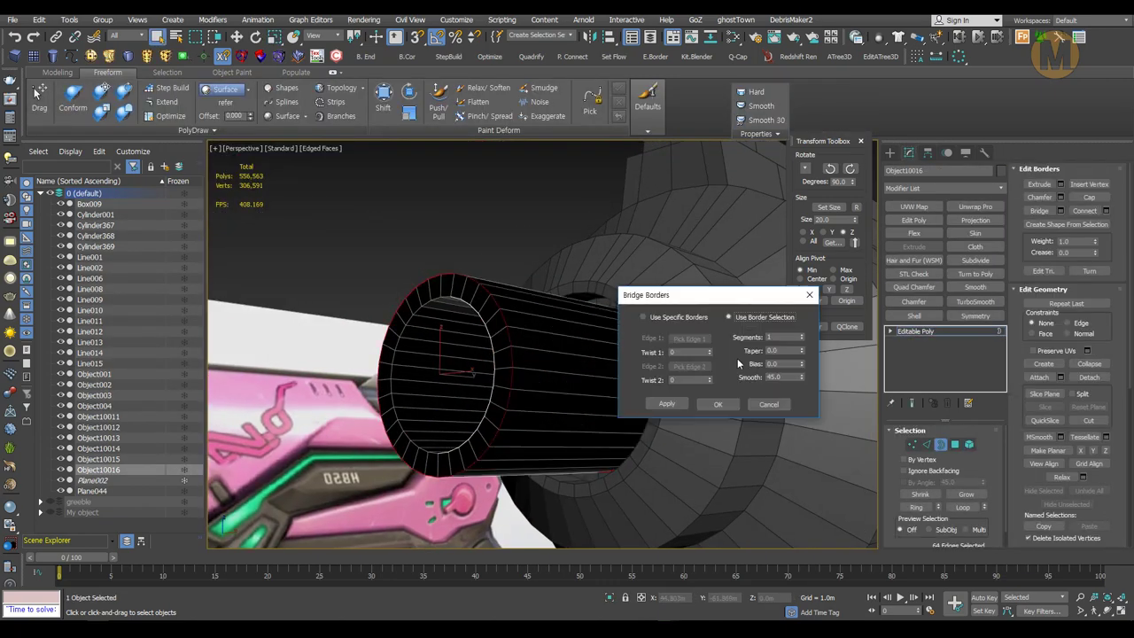
right_click(532, 354)
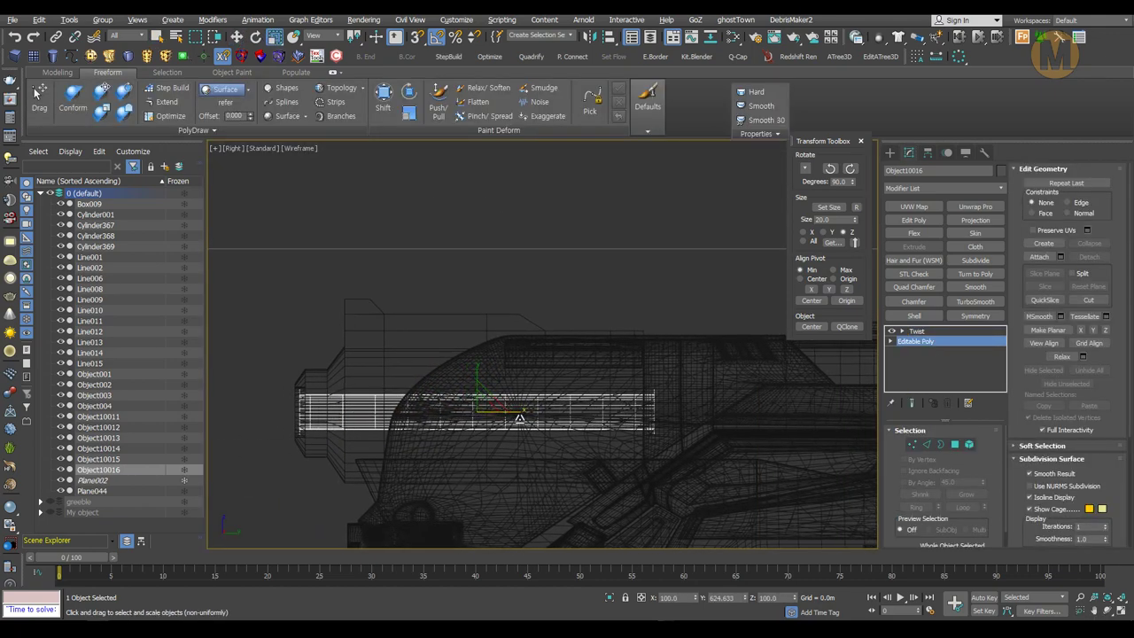
click(916, 330)
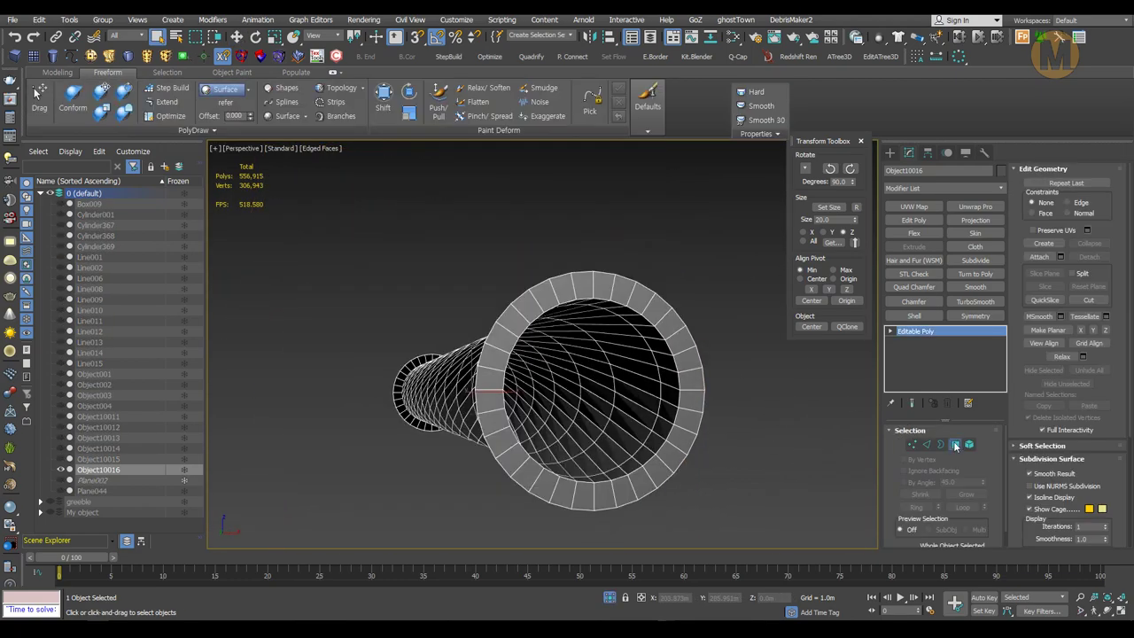
click(617, 432)
alt+middle_drag(816, 301, 575, 403)
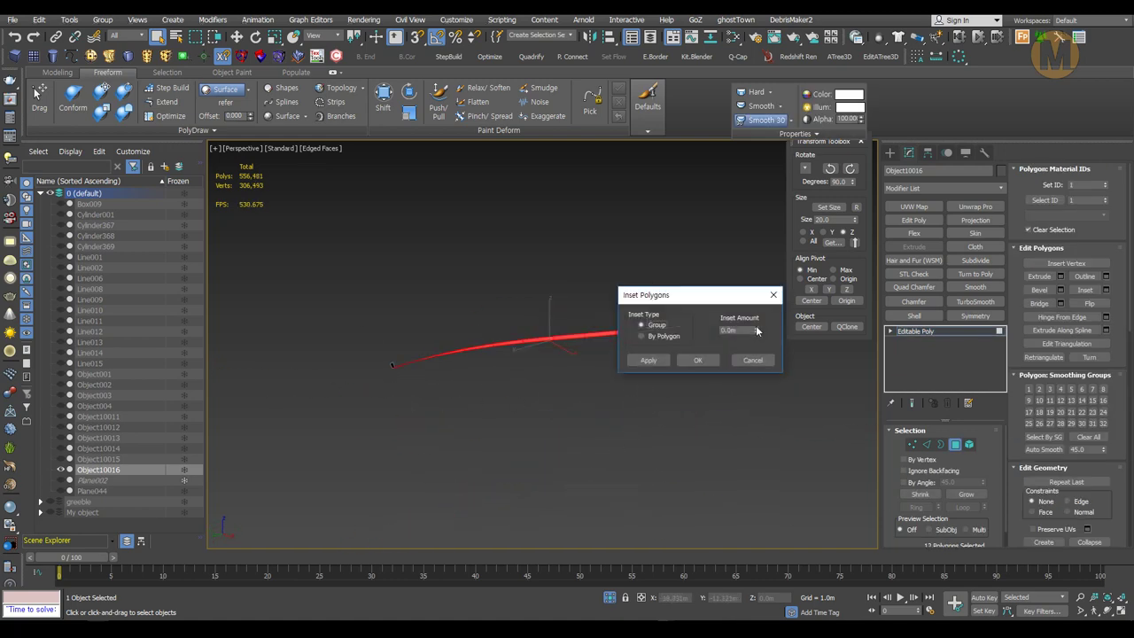
- Extrude and bevel the selected rifling strip polygons
middle_drag(571, 373, 620, 389)
key(shift+e)
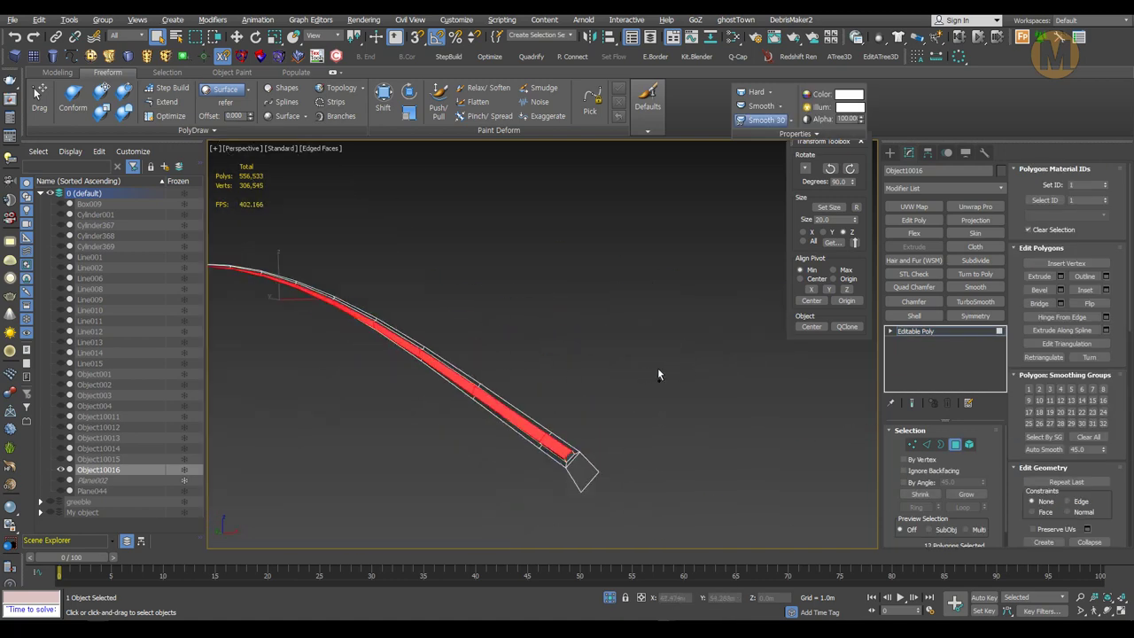
key(ctrl+shift+b)
drag(757, 326, 757, 327)
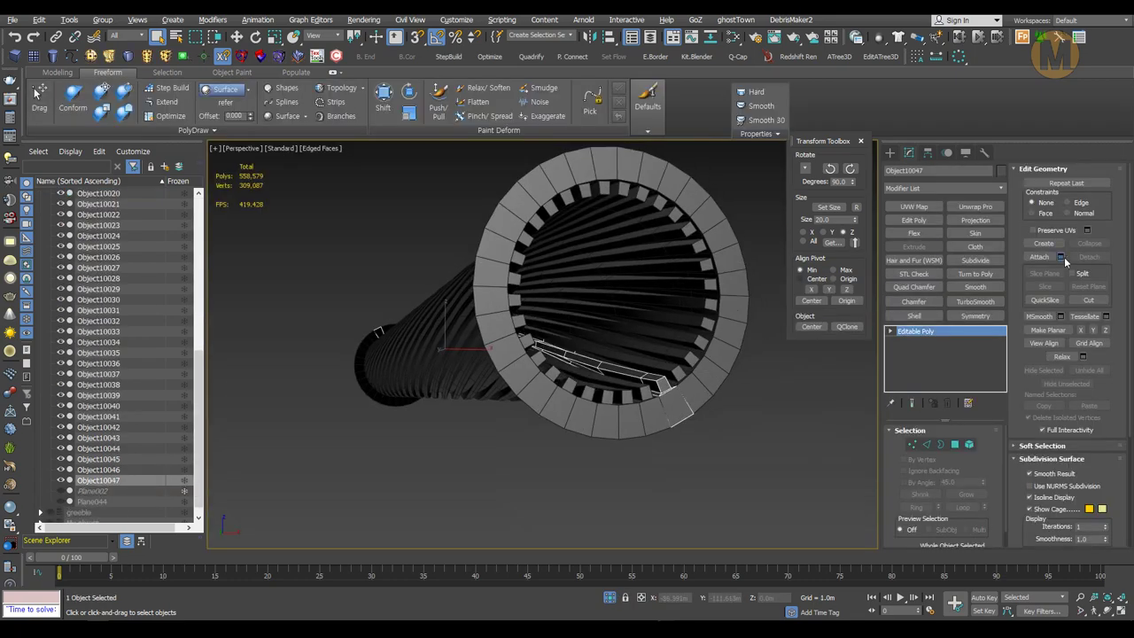
- Select the tube's open end ring and Quad Chamfer its rim edges
key(3)
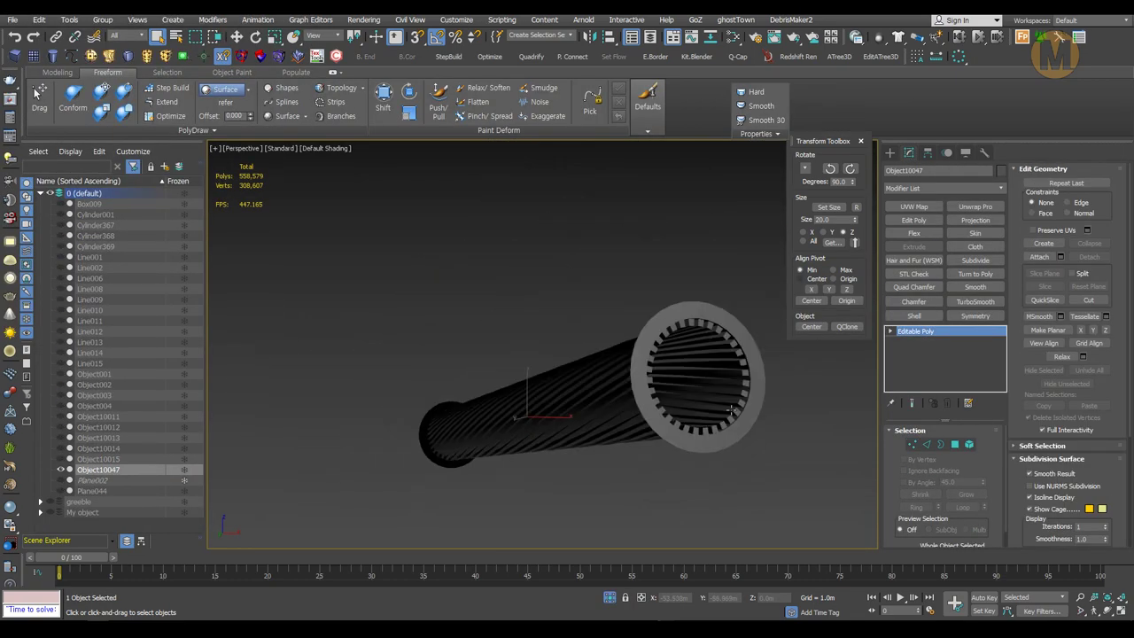
alt+middle_drag(673, 390, 477, 335)
click(477, 335)
scroll(476, 335, up, 4)
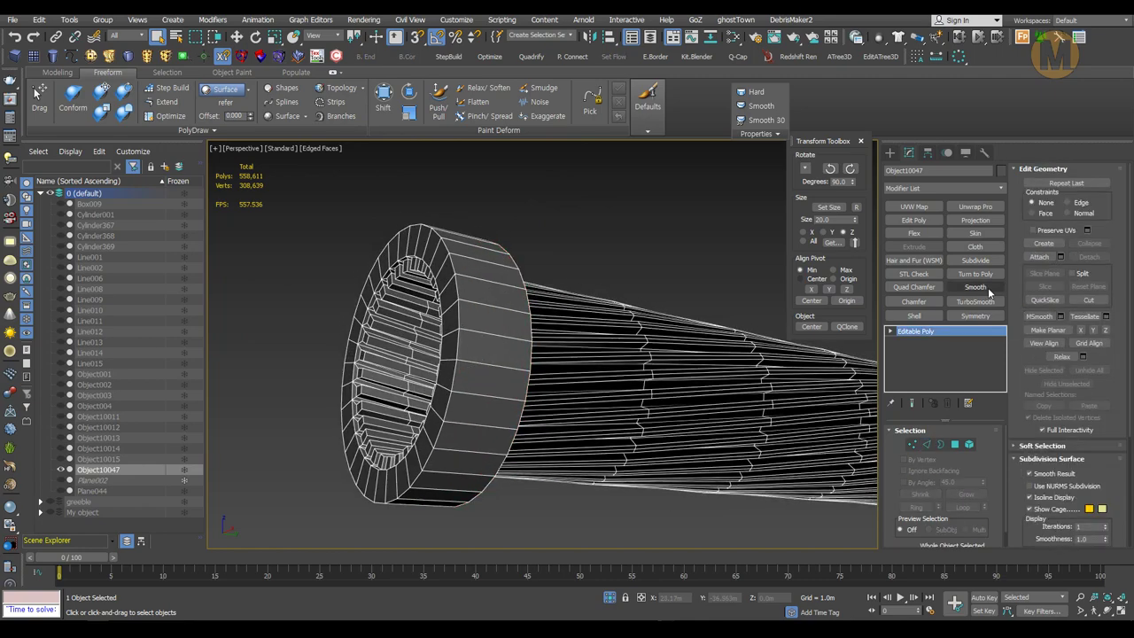
key(2)
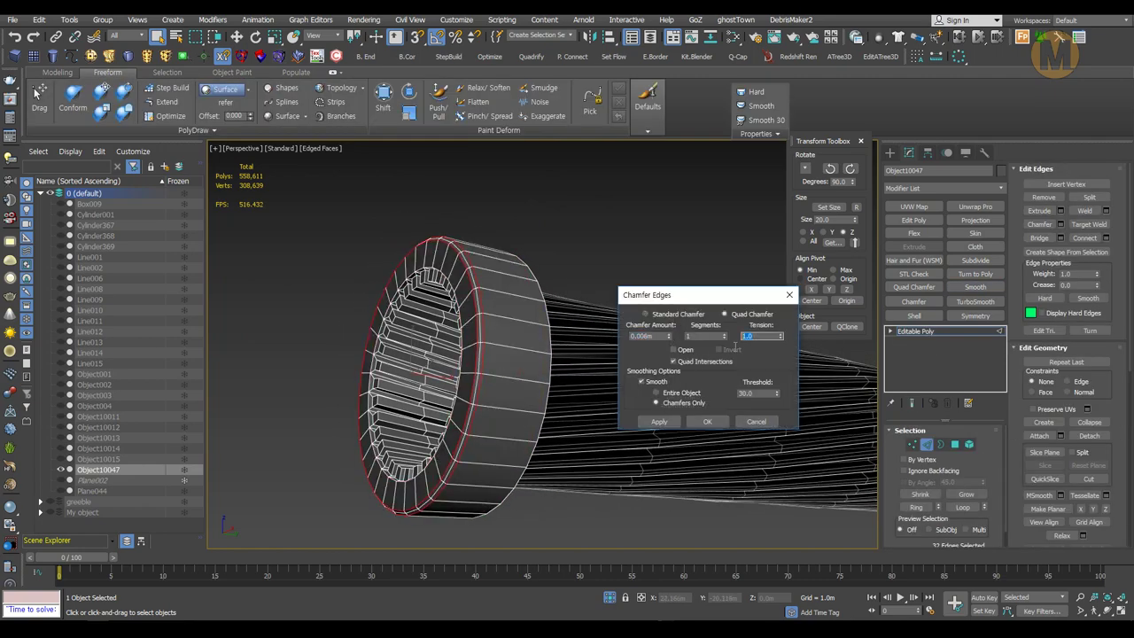
click(707, 421)
key(2)
- Select the Cylinder368 barrel housing and isolate it with Alt+Q
key(F4)
alt+middle_drag(706, 416, 574, 328)
key(F4)
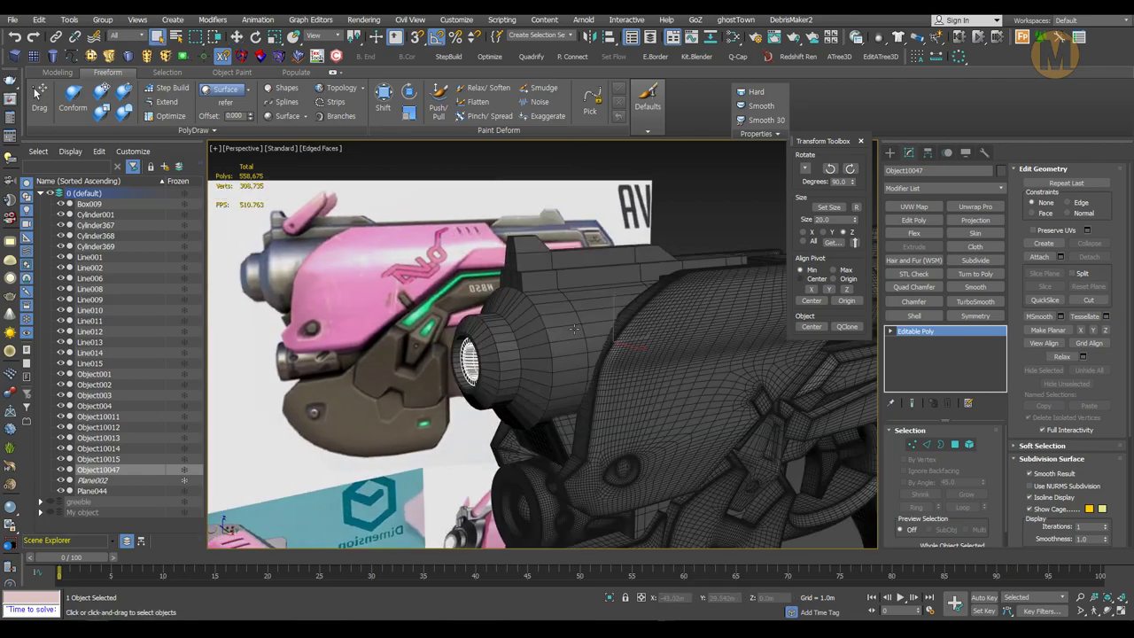
click(574, 328)
key(alt+q)
alt+middle_drag(712, 324, 580, 346)
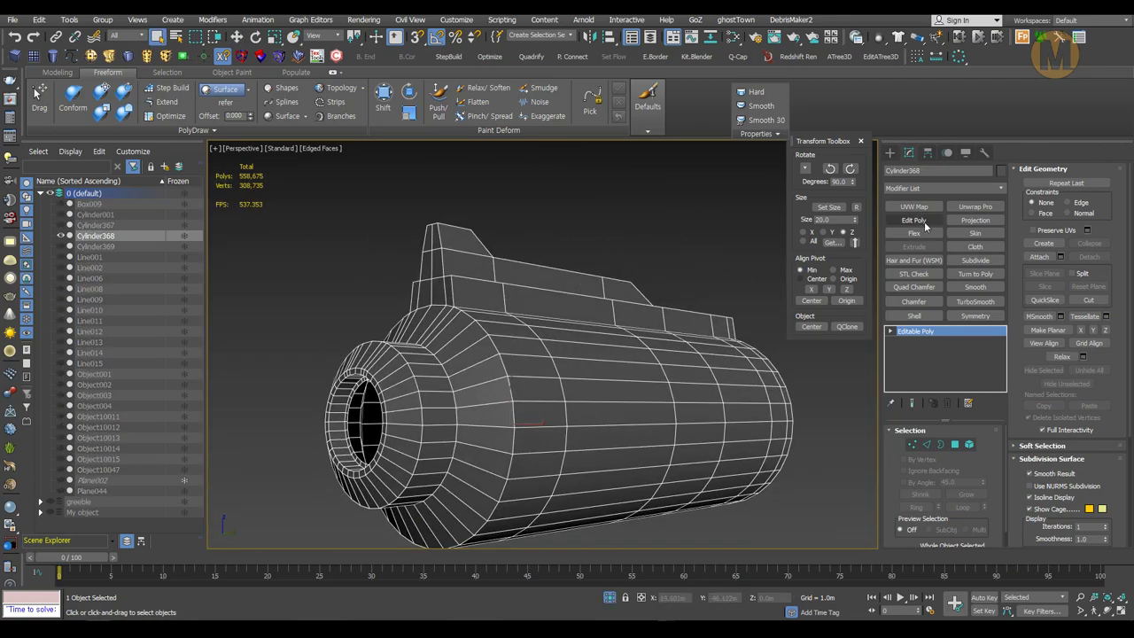
- Add Edit Poly, Symmetry and TurboSmooth to Cylinder368 and extrude its rim edges into support loops
click(925, 227)
click(975, 316)
click(974, 301)
click(509, 378)
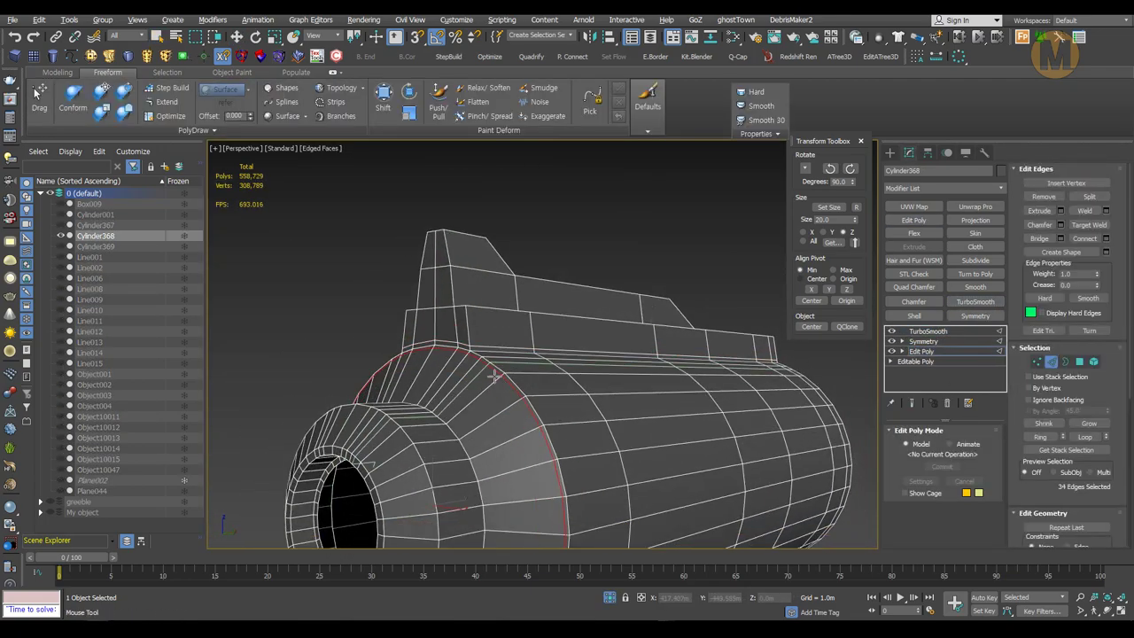
scroll(493, 376, up, 3)
click(422, 385)
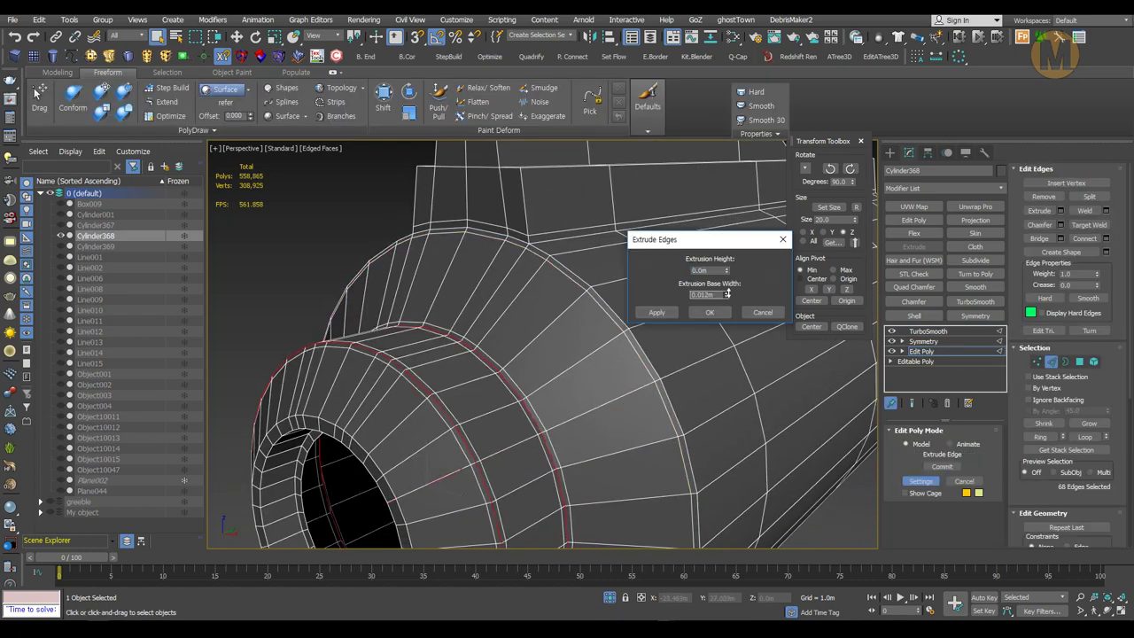
click(710, 312)
- Select a full vertical edge loop on the housing and check it across the four views
mouse_move(713, 317)
alt+middle_down()
mouse_move(450, 328)
mouse_move(458, 337)
mouse_move(383, 342)
alt+middle_up()
double_click(382, 343)
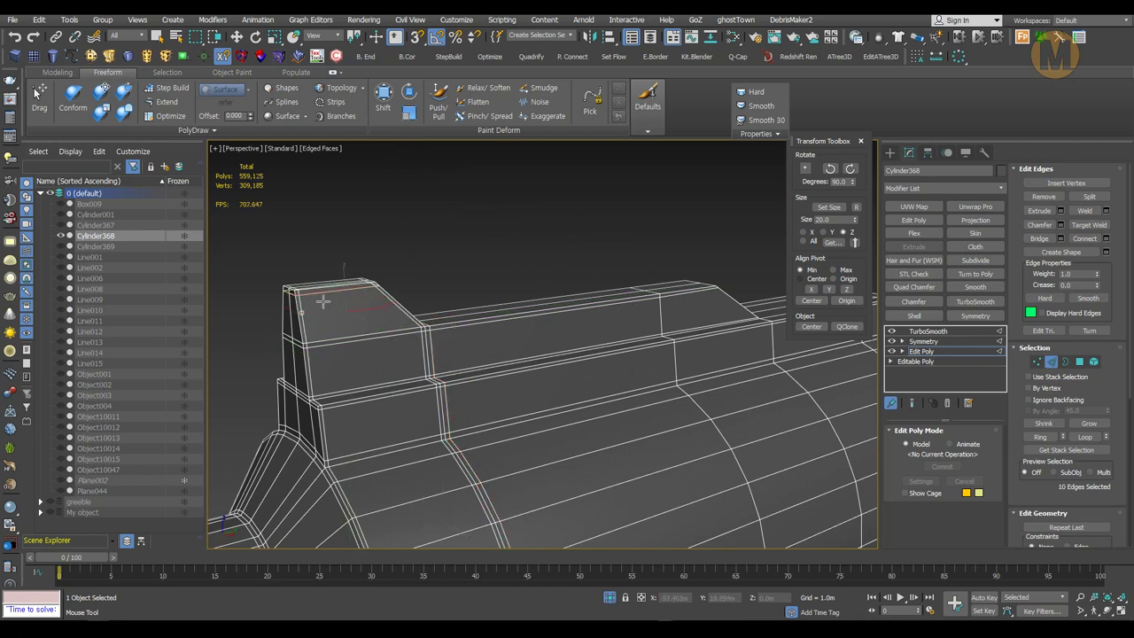
scroll(323, 301, up, 5)
scroll(328, 275, down, 2)
key(1)
scroll(447, 331, down, 3)
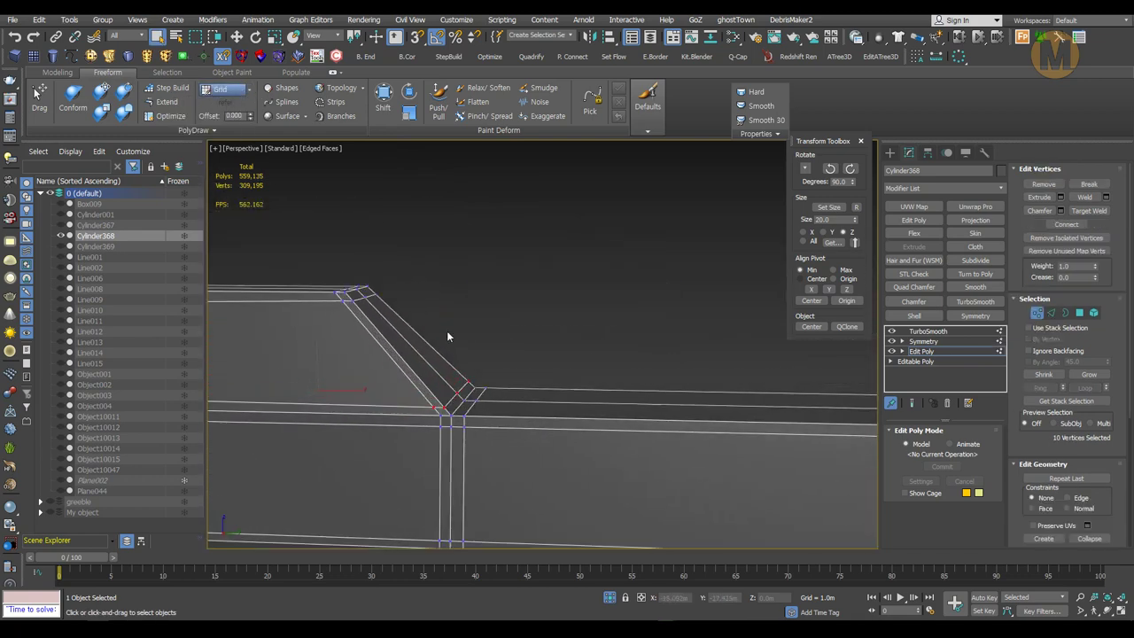
scroll(435, 347, down, 2)
scroll(523, 347, down, 3)
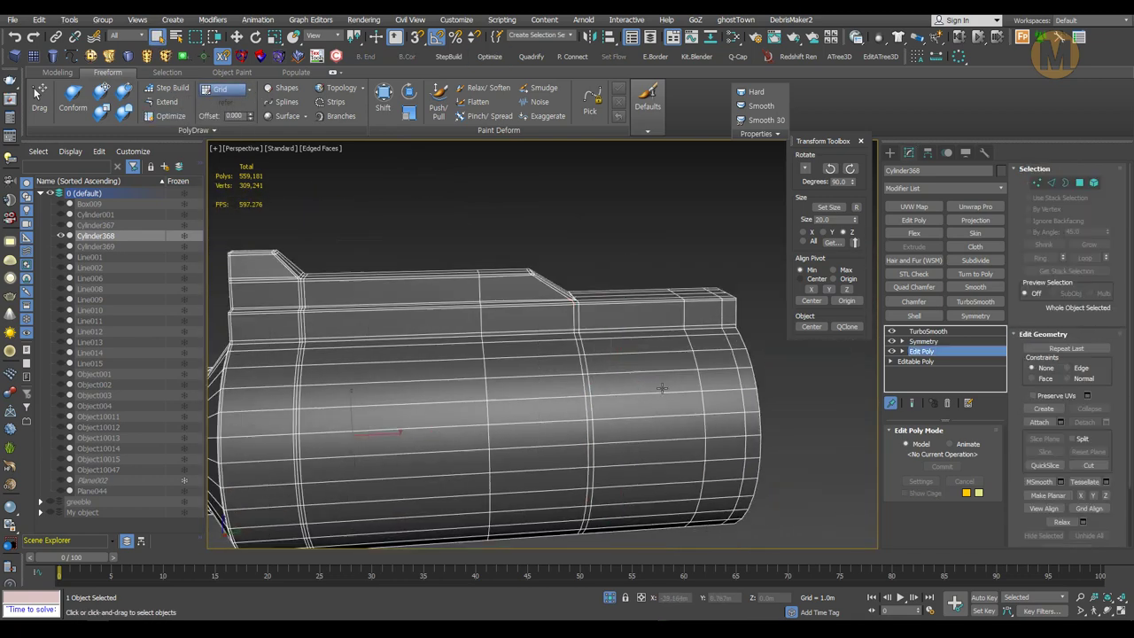
mouse_move(522, 348)
alt+middle_down()
mouse_move(656, 315)
mouse_move(676, 377)
alt+middle_up()
key(2)
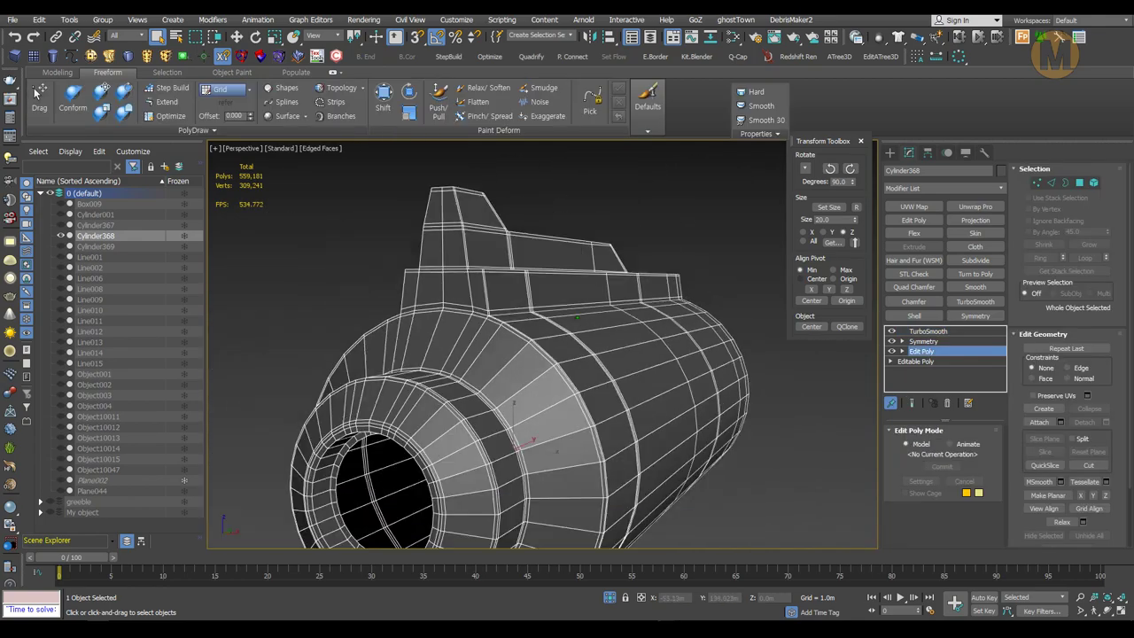
key(4)
key(alt+w)
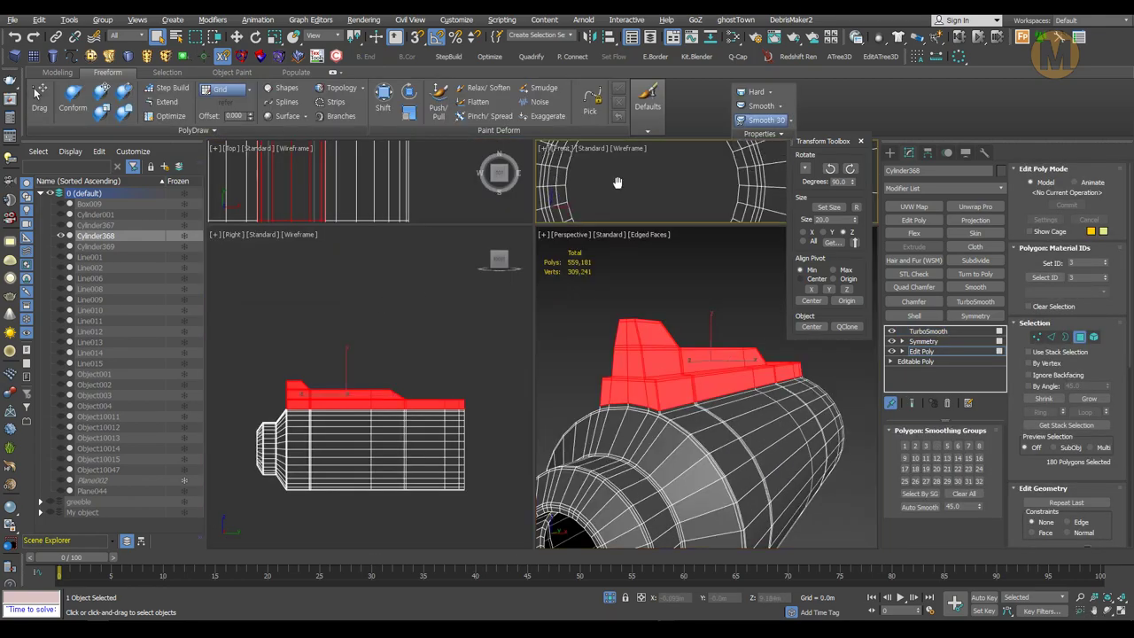
key(alt+w)
- Clear the edge selection and preview the housing's barrel end with smooth shading
mouse_move(540, 262)
alt+middle_down()
mouse_move(443, 376)
mouse_move(450, 393)
mouse_move(840, 363)
alt+middle_up()
key(2)
key(ctrl+d)
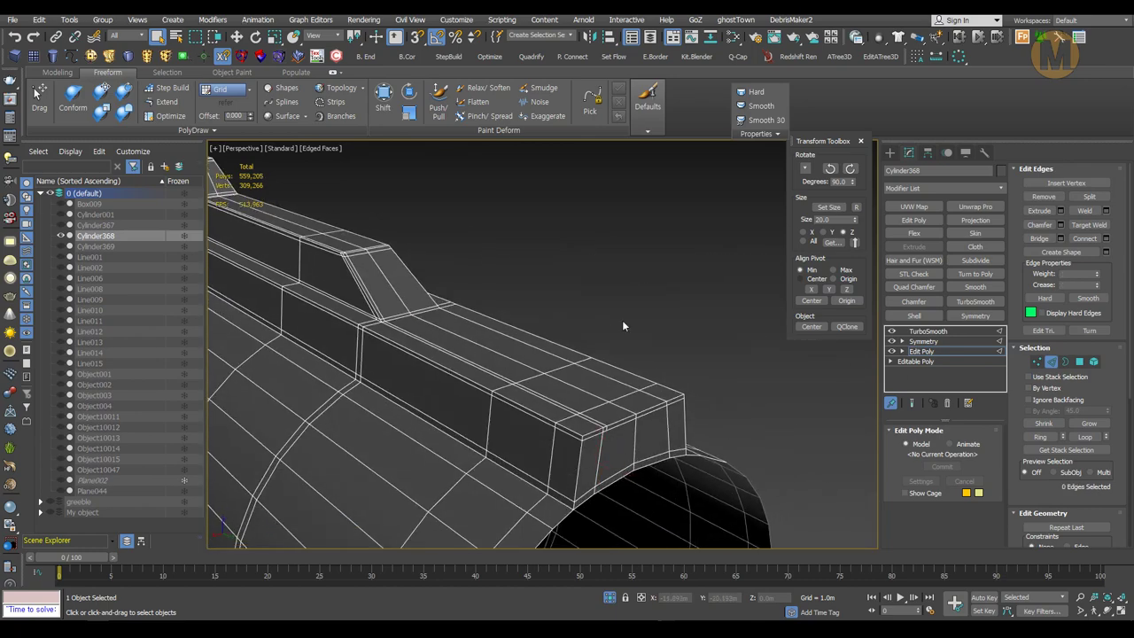
mouse_move(622, 326)
alt+middle_down()
mouse_move(567, 380)
mouse_move(506, 394)
alt+middle_up()
key(4)
key(4)
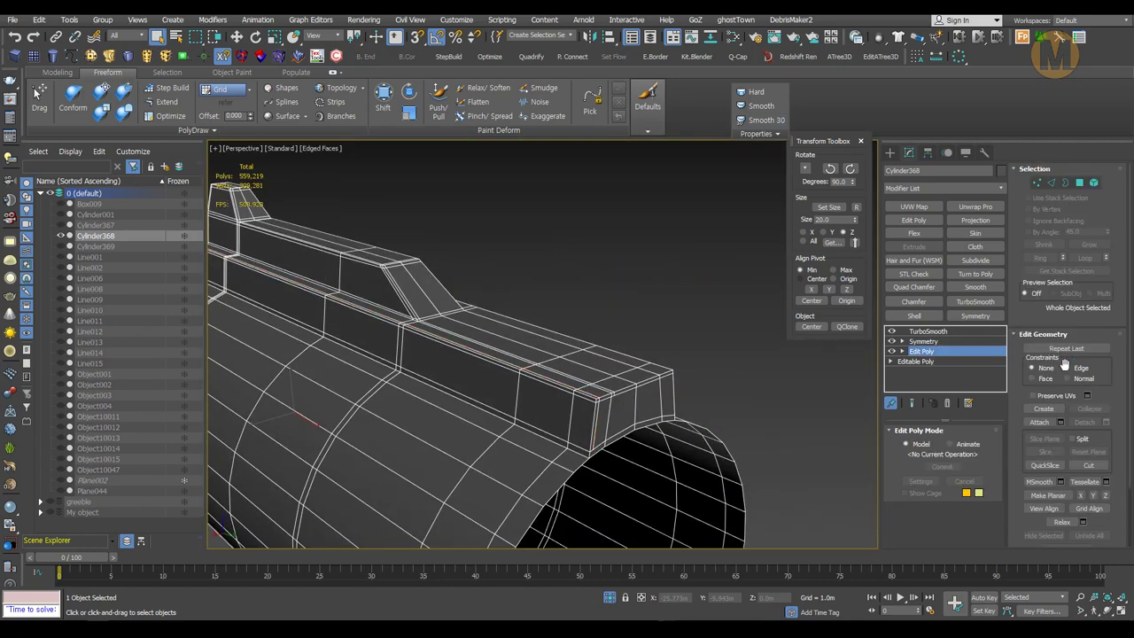
click(912, 403)
key(F4)
alt+middle_drag(673, 399, 496, 390)
key(2)
scroll(425, 408, up, 3)
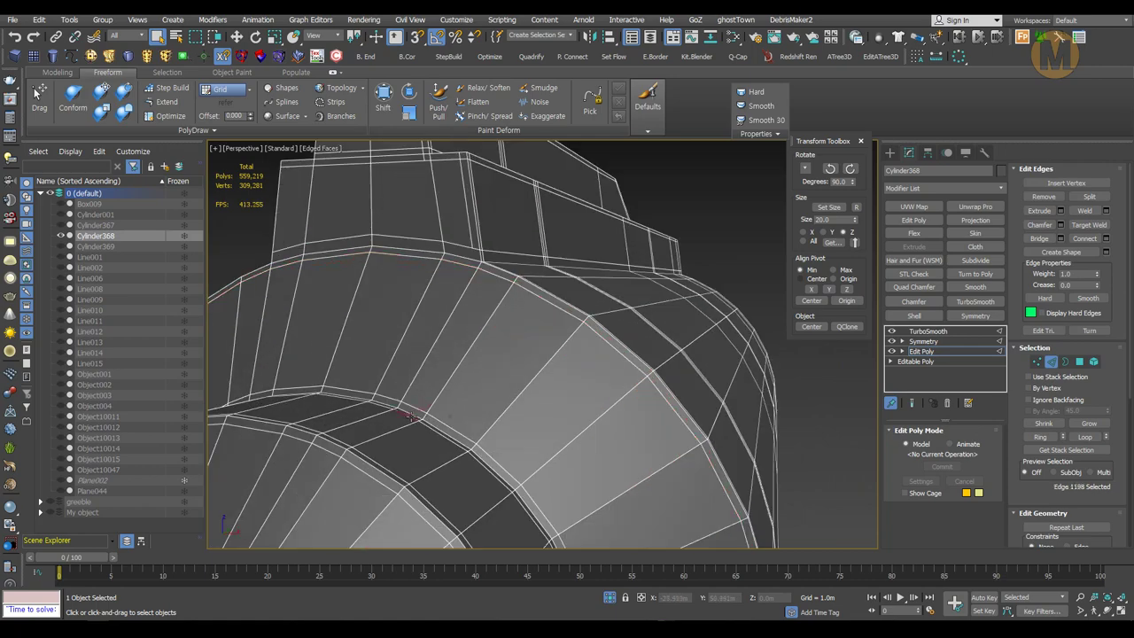
scroll(337, 410, down, 3)
- Space the rim edge ring evenly with Loop Tools, checking it in the front wireframe view
key(l)
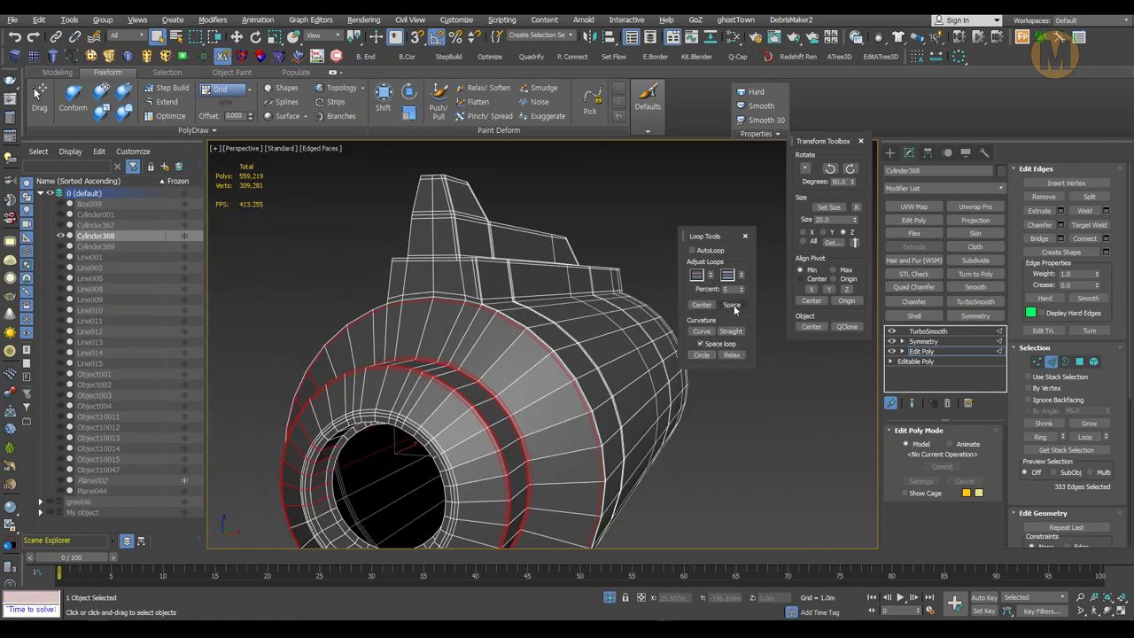
alt+middle_drag(496, 381, 575, 355)
key(f)
key(F3)
key(e)
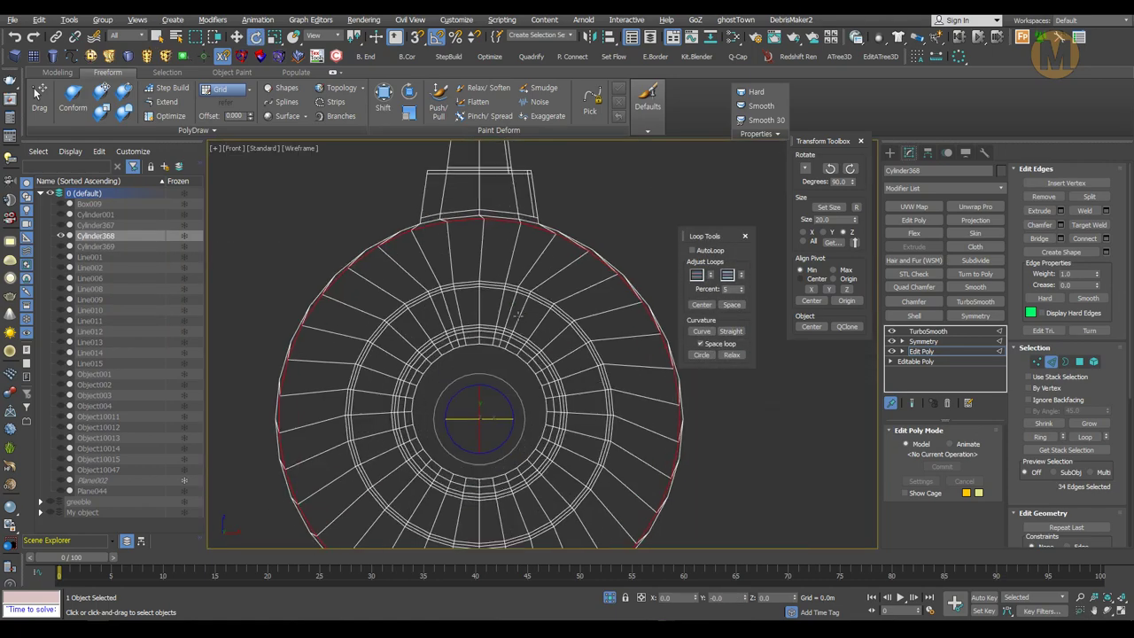
key(p)
key(F3)
alt+middle_drag(524, 400, 444, 378)
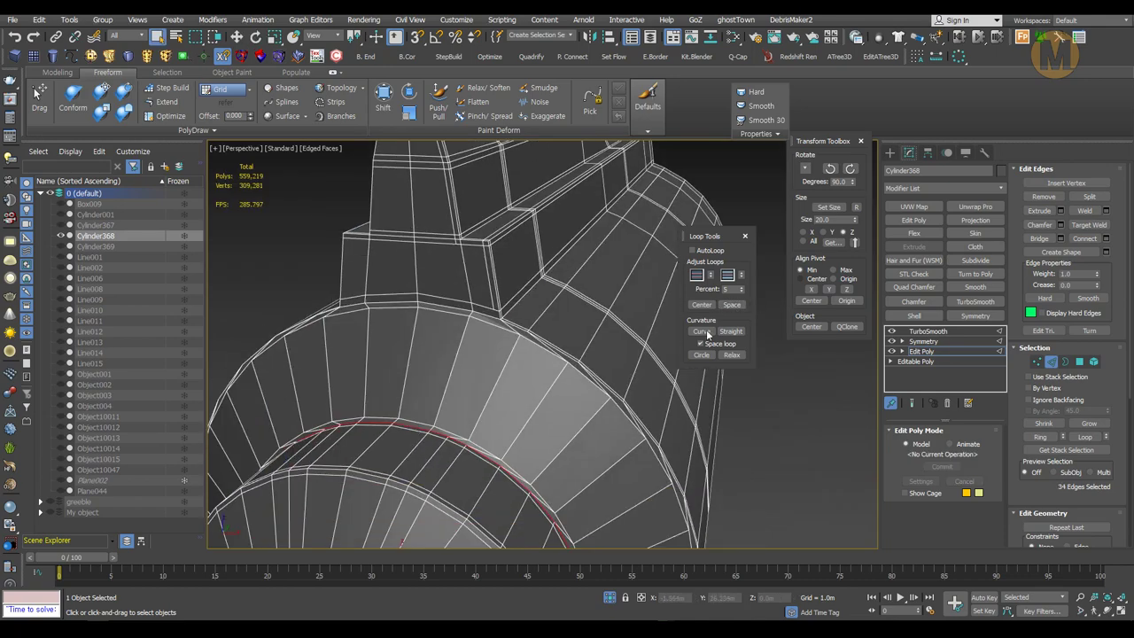
key(q)
scroll(473, 260, up, 3)
scroll(474, 260, down, 5)
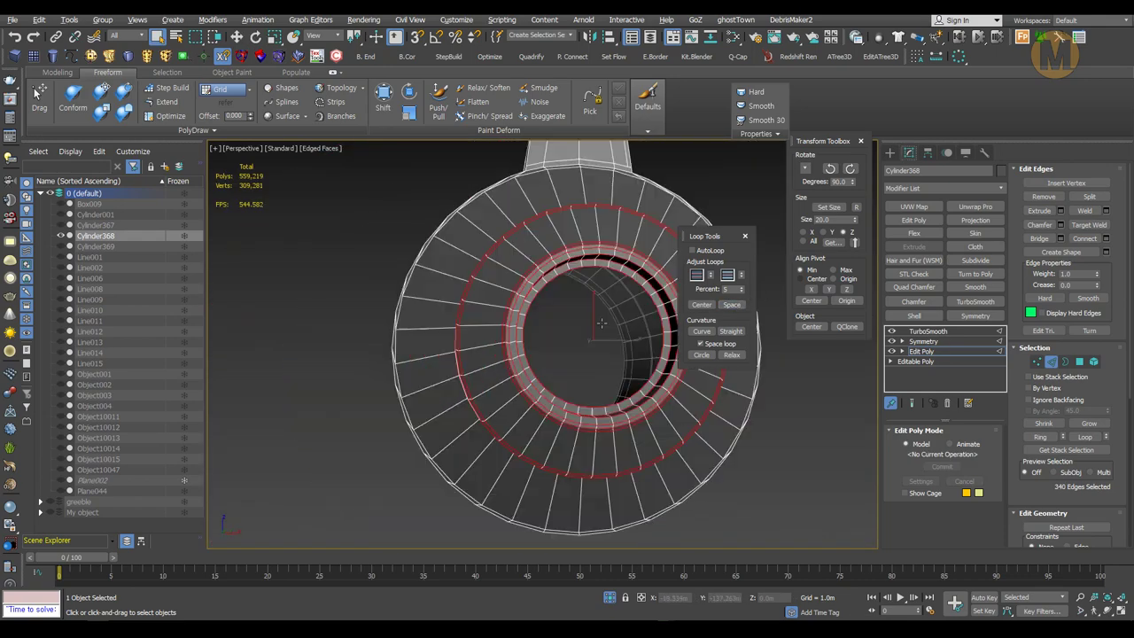
alt+middle_drag(473, 260, 531, 292)
- Add another Edit Poly above Symmetry and review the smoothed housing from the side
click(923, 341)
click(913, 220)
scroll(496, 354, down, 3)
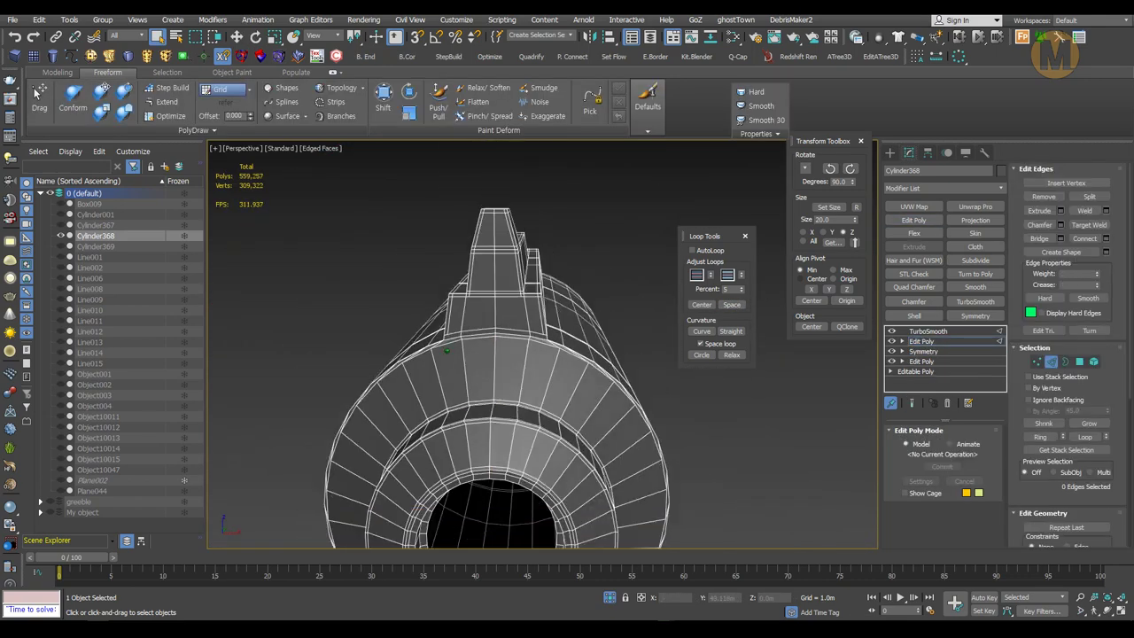
alt+middle_drag(496, 355, 443, 337)
scroll(457, 350, up, 5)
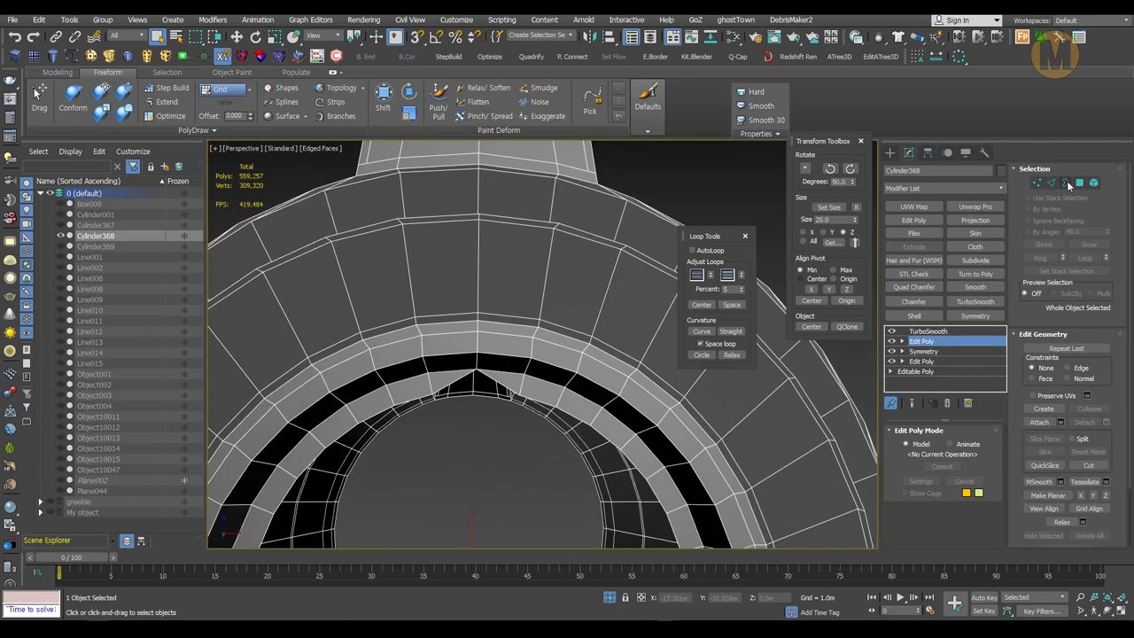
scroll(457, 350, down, 2)
key(3)
scroll(442, 440, down, 3)
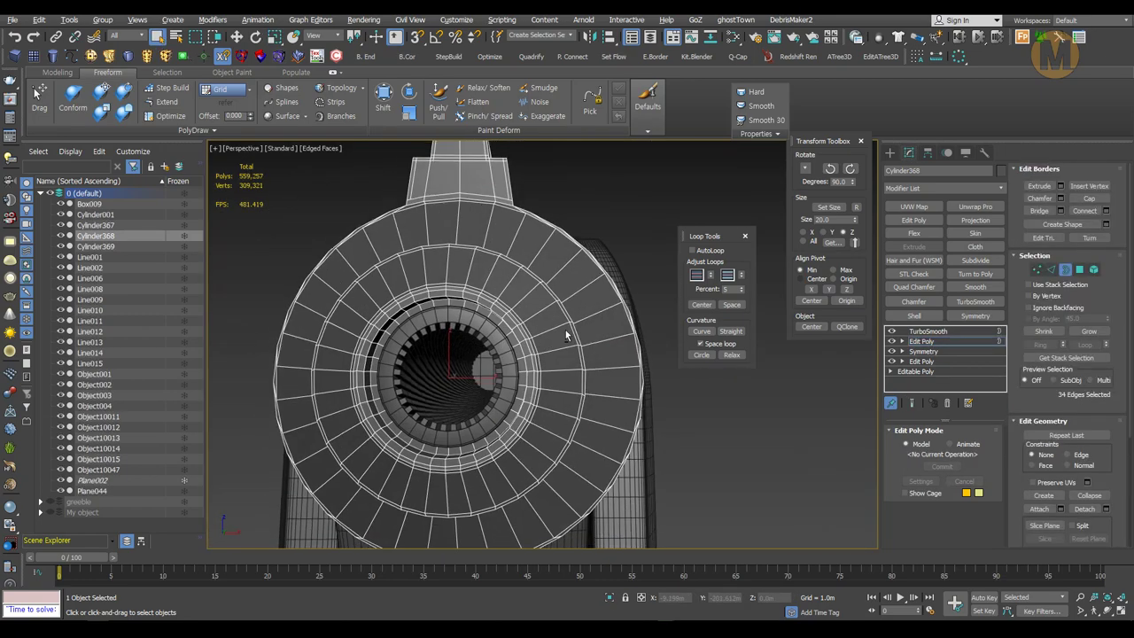
scroll(441, 440, down, 3)
key(3)
mouse_move(441, 441)
alt+middle_down()
mouse_move(581, 422)
mouse_move(549, 372)
mouse_move(538, 311)
alt+middle_up()
key(F4)
key(ctrl+d)
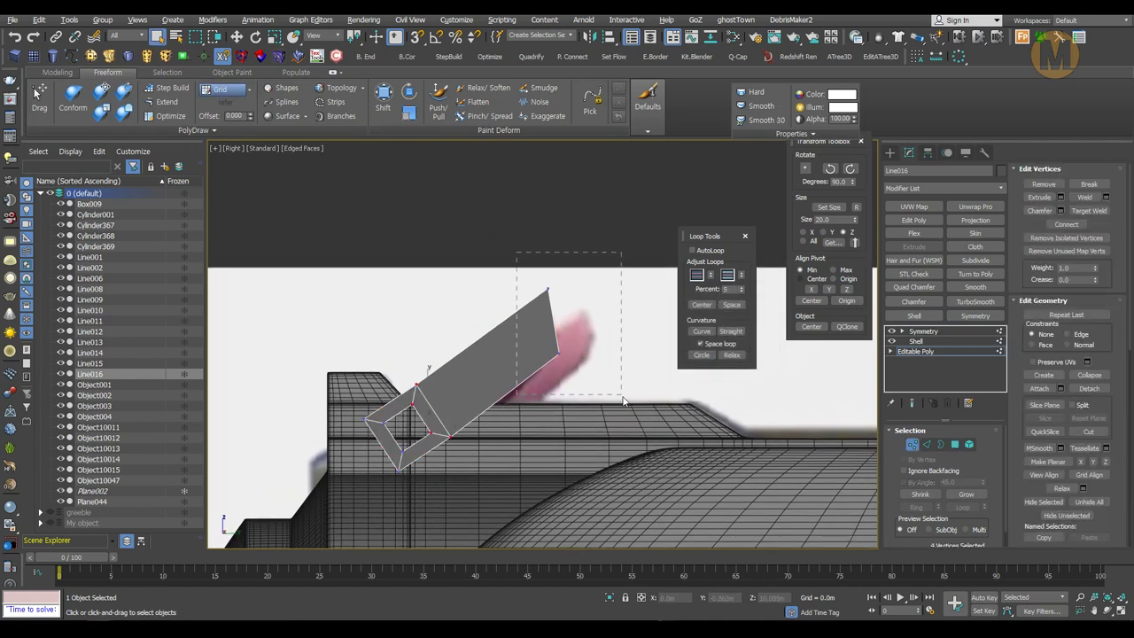
- Select the Line016 fin's top and bottom corner vertices and shift them with soft selection
key(w)
click(562, 282)
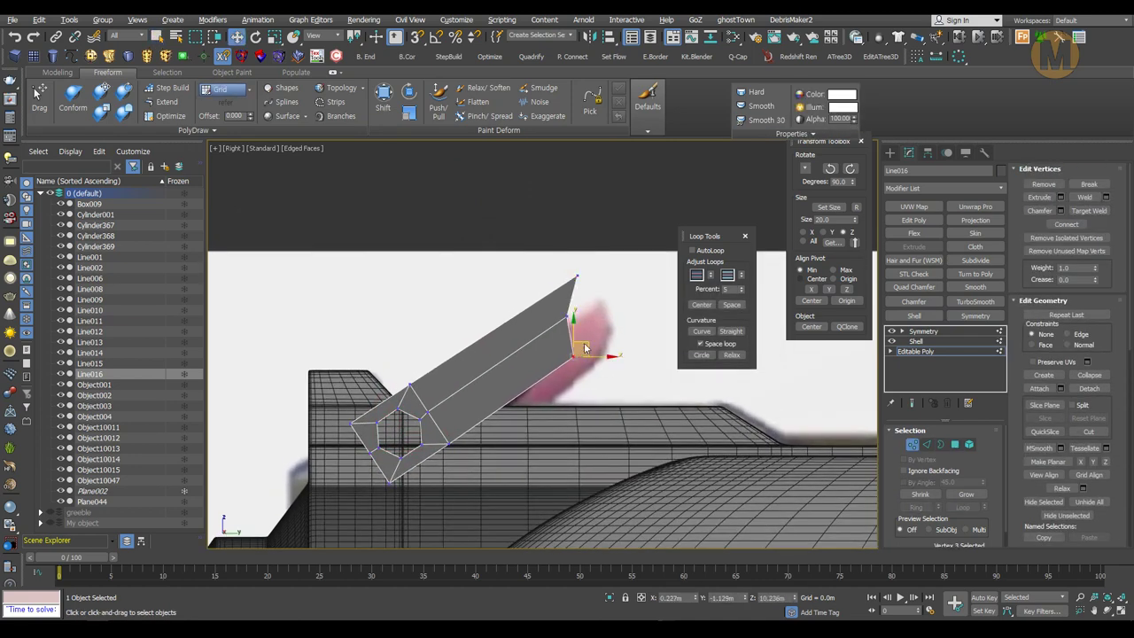
key(4)
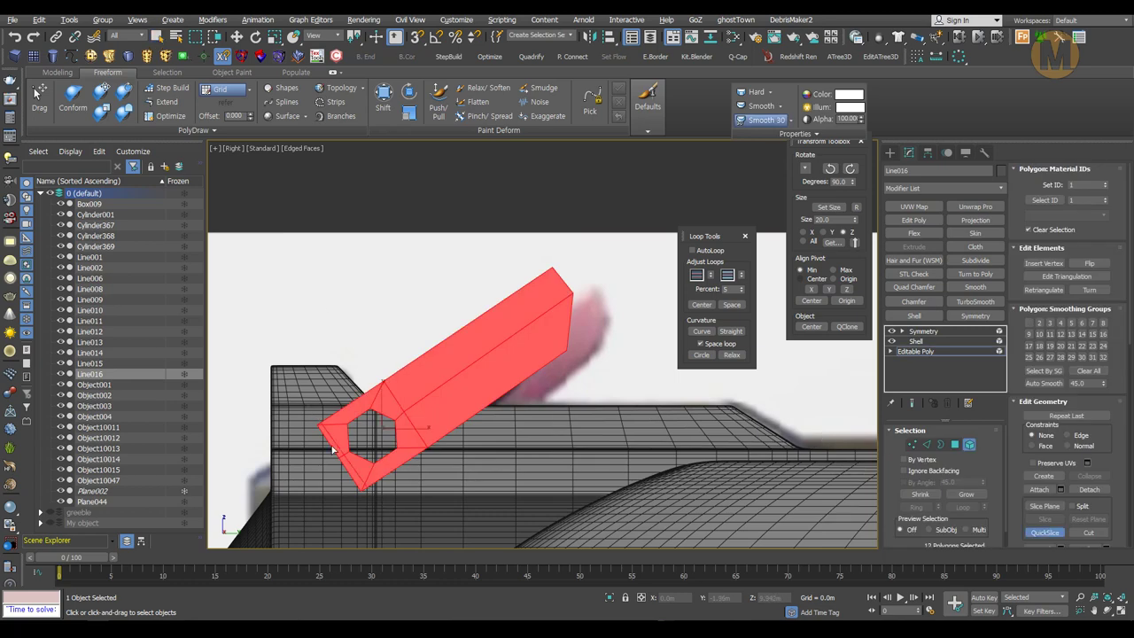
scroll(558, 337, up, 1)
key(1)
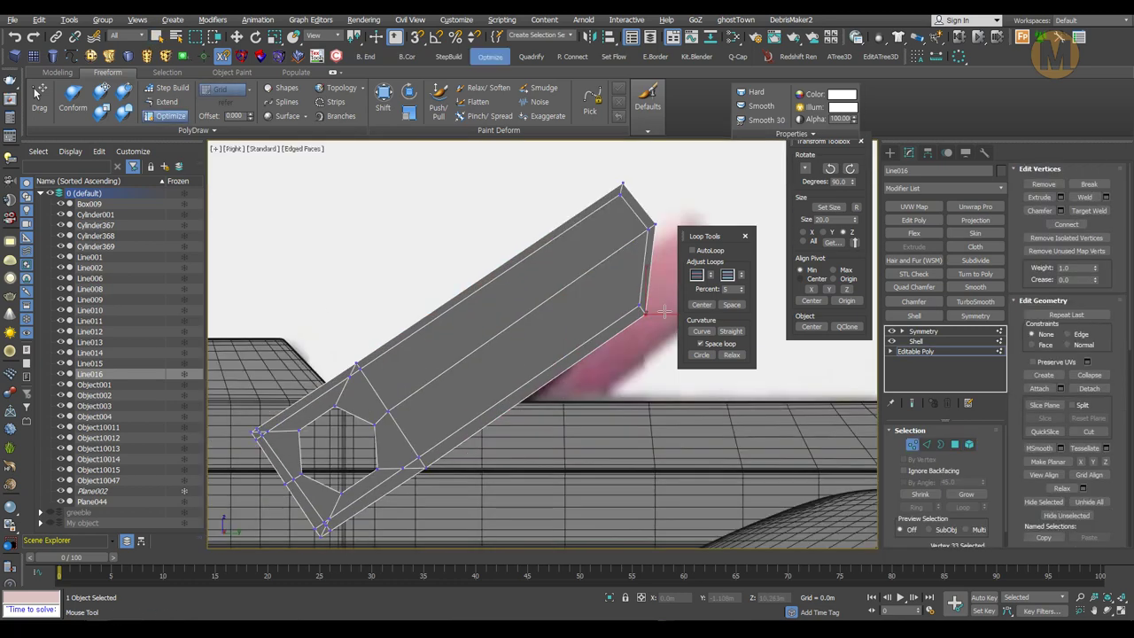
scroll(531, 363, up, 2)
scroll(514, 381, up, 2)
click(496, 387)
scroll(443, 416, down, 2)
click(394, 459)
scroll(395, 461, up, 2)
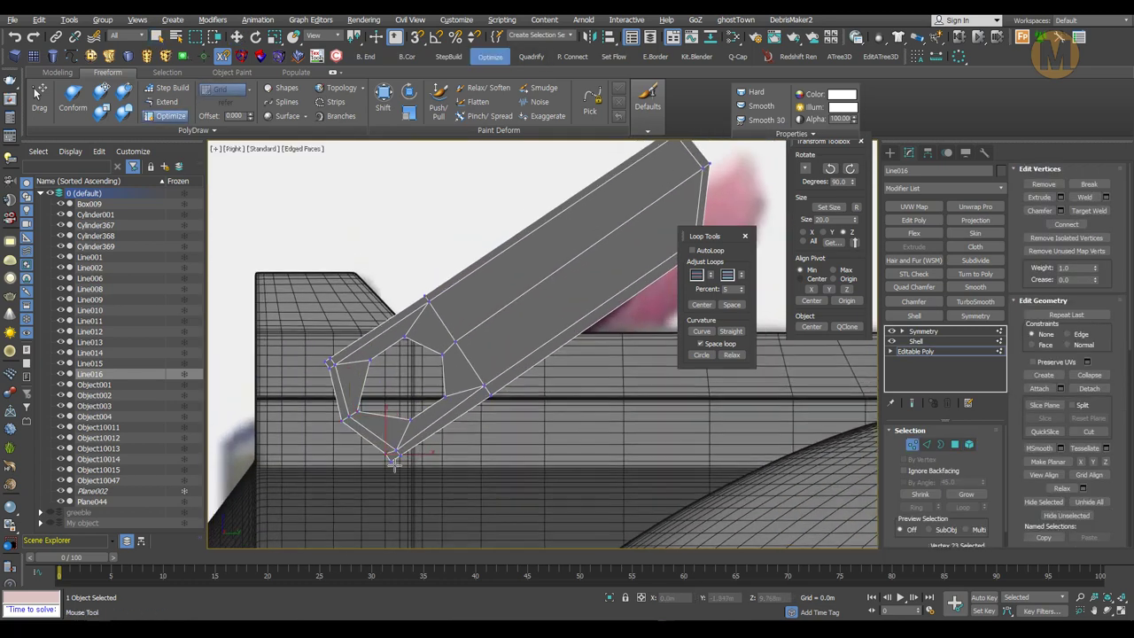
key(shift+s)
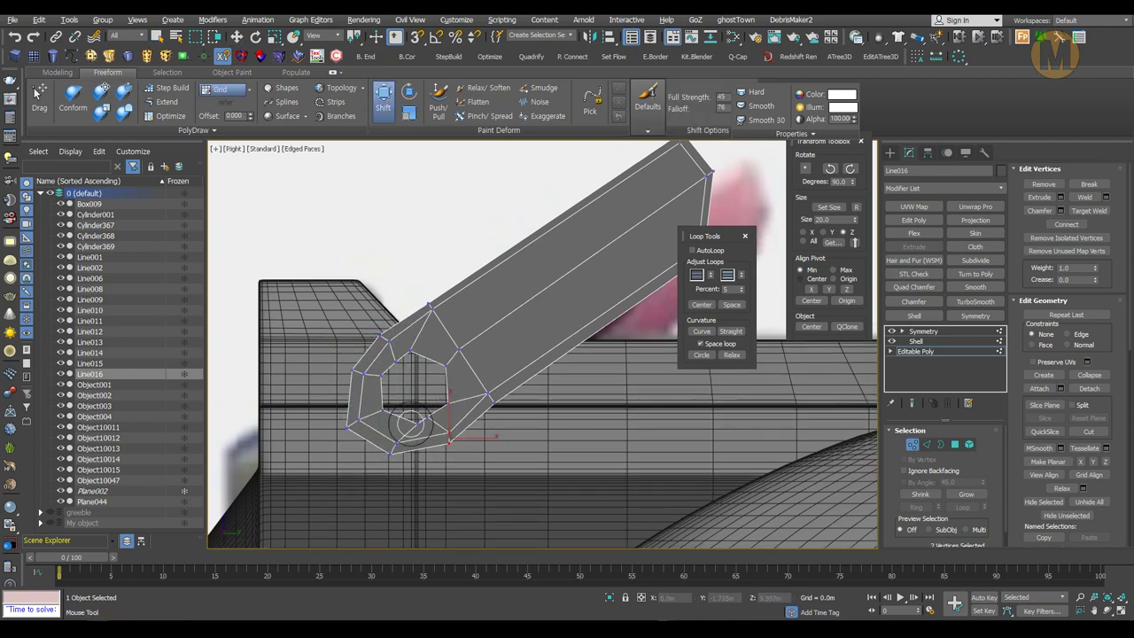
- Select the fin's open end loop and inset its end cap polygon
key(3)
alt+middle_drag(532, 308, 398, 400)
click(397, 400)
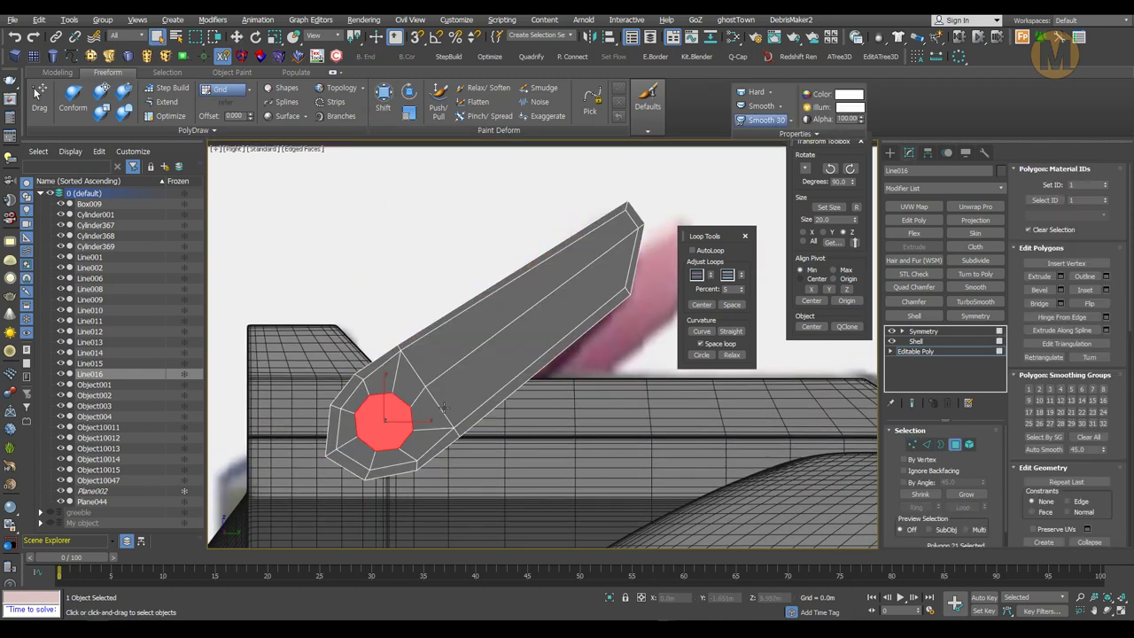
key(shift+i)
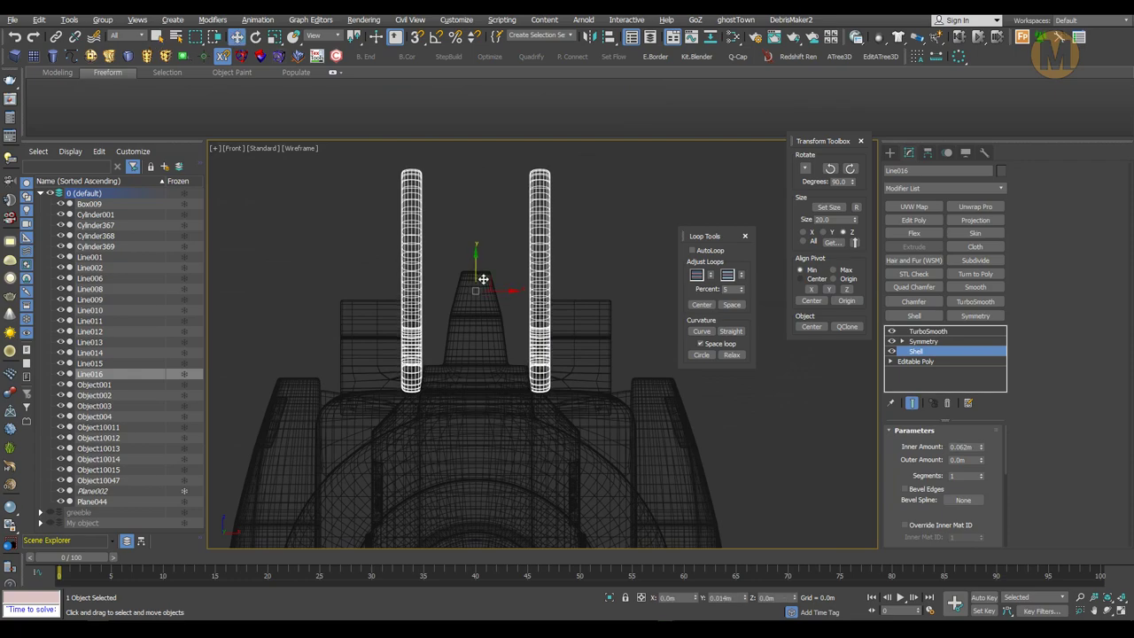
- Select the slotted screw greeble in the shaded perspective view and zoom onto it
click(141, 259)
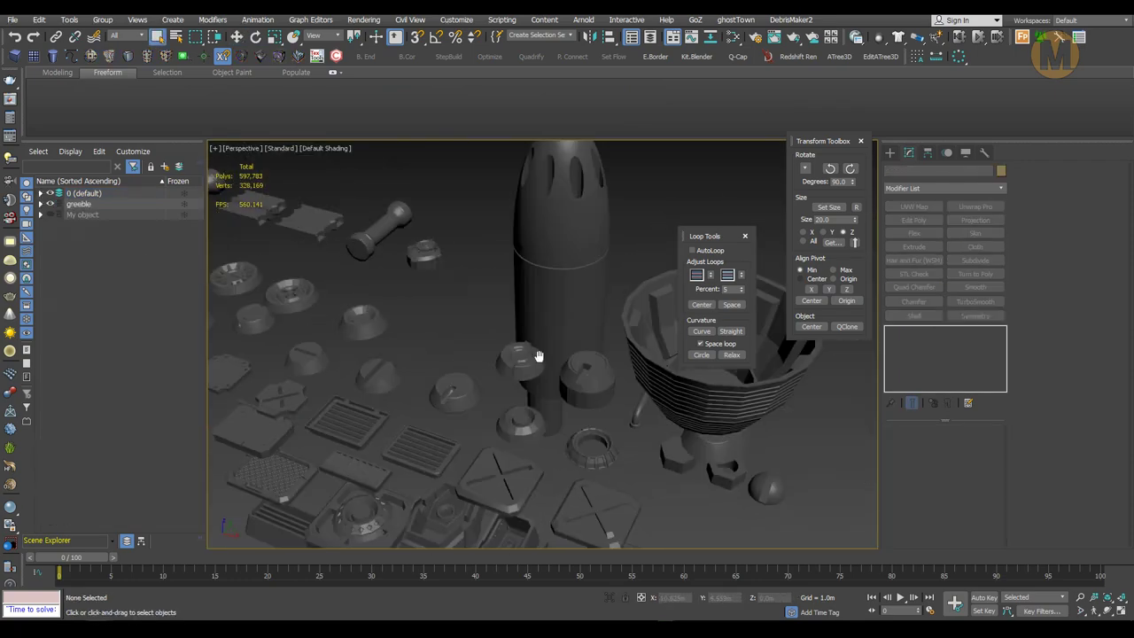
click(537, 355)
key(F4)
scroll(496, 391, up, 5)
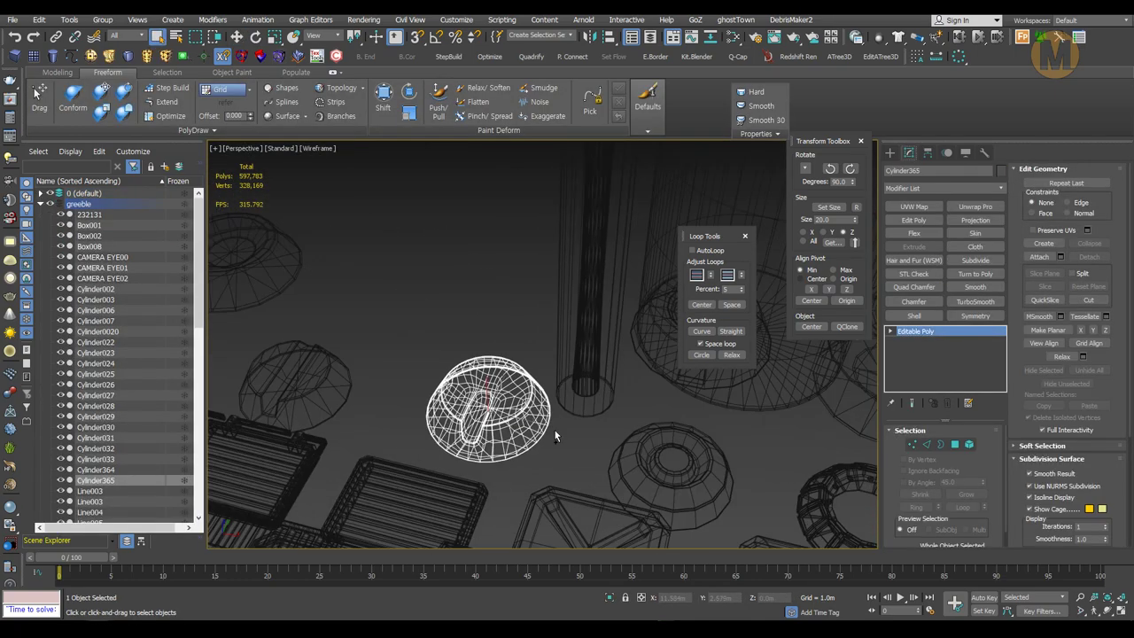
scroll(635, 412, up, 3)
scroll(636, 412, down, 8)
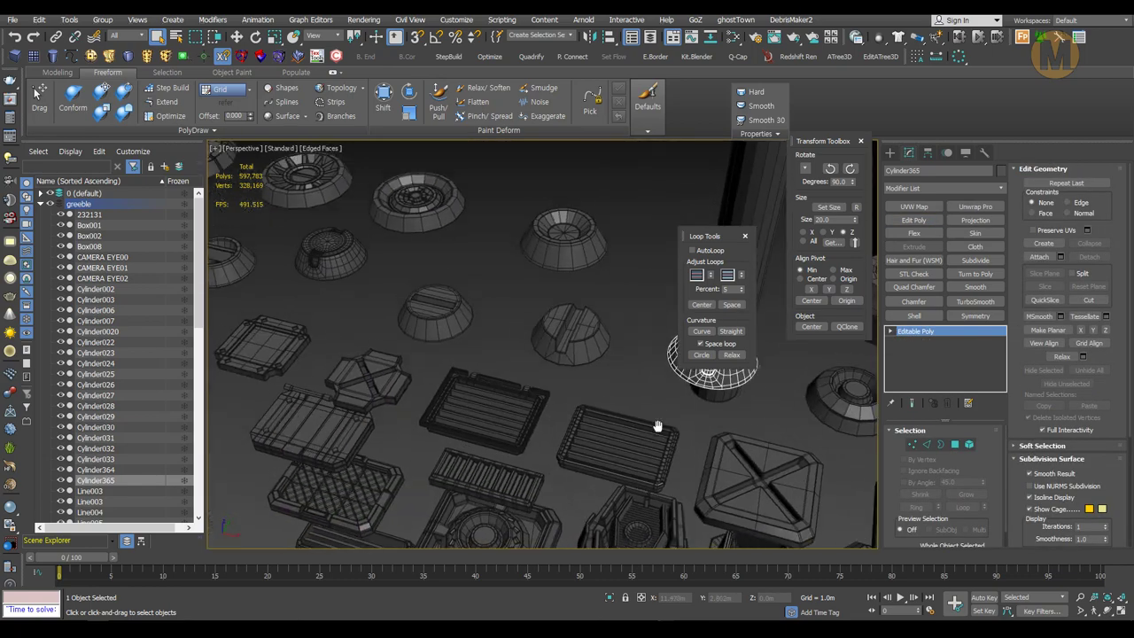
scroll(635, 412, down, 3)
scroll(635, 412, down, 2)
- Clone the screw as Cylinder370 and move it into the round hole on Object003
alt+middle_drag(636, 412, 514, 432)
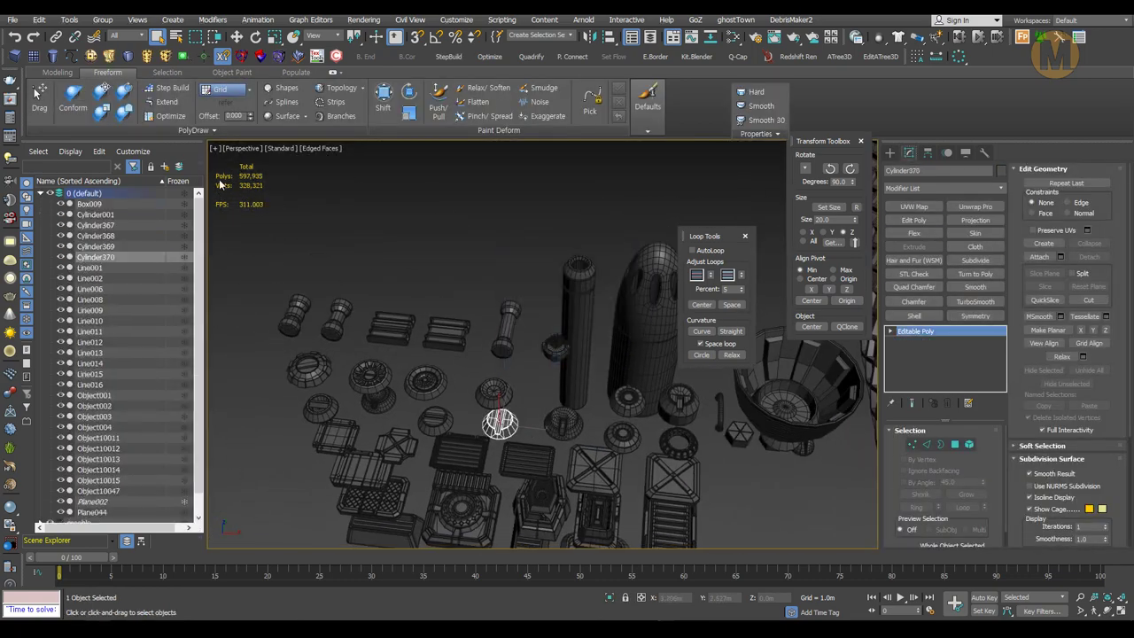
alt+middle_drag(221, 184, 556, 366)
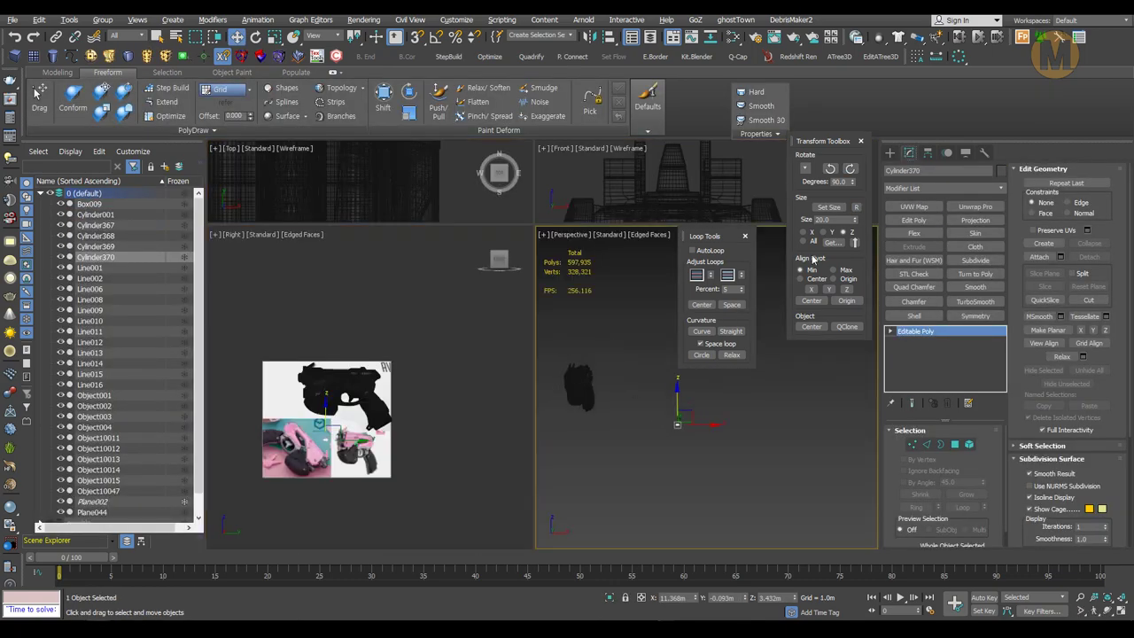
key(w)
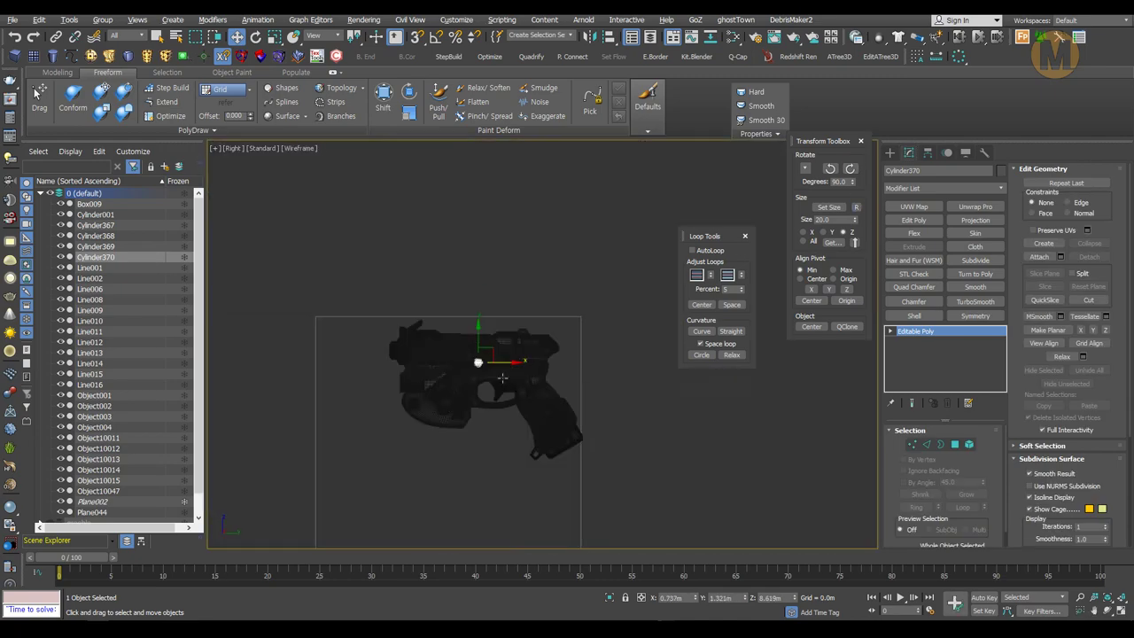
key(e)
key(w)
key(p)
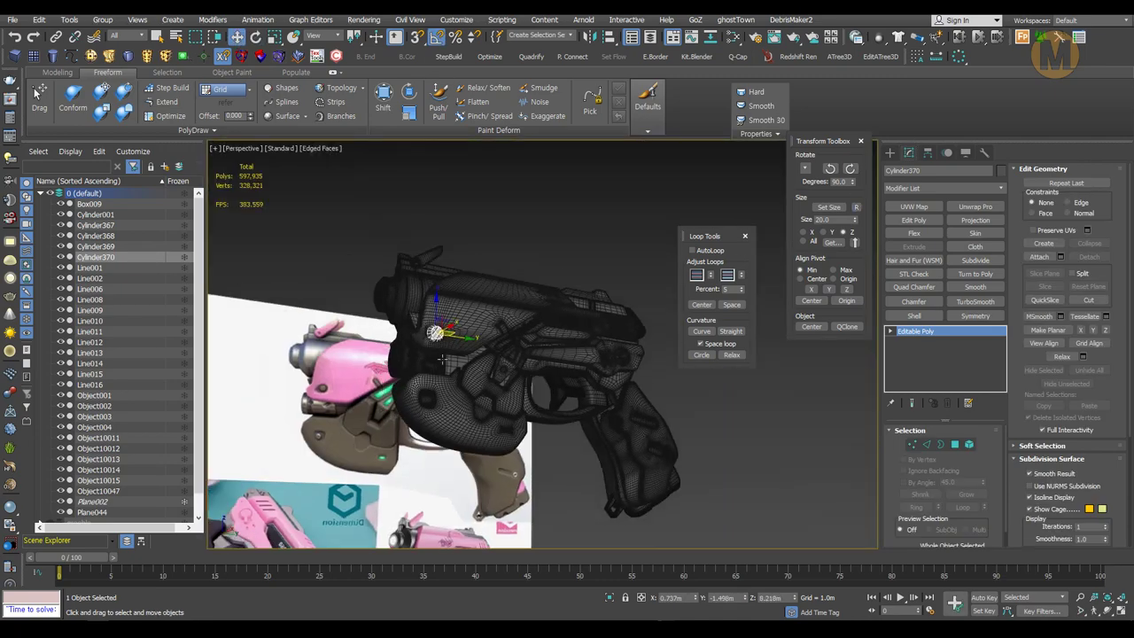
key(z)
mouse_move(532, 407)
alt+middle_down()
mouse_move(614, 275)
mouse_move(498, 356)
mouse_move(514, 372)
alt+middle_up()
- Inspect Object003's ring-shaped hole in Polygon mode, then reselect the Cylinder370 screw
click(514, 372)
click(929, 352)
key(4)
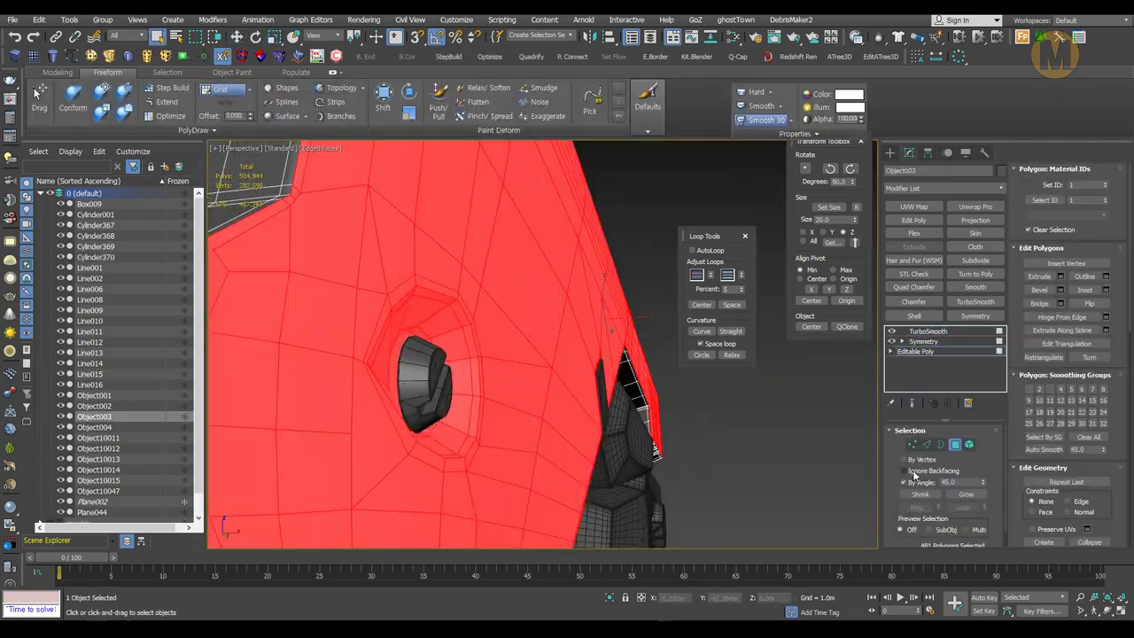
scroll(799, 396, up, 5)
scroll(799, 396, up, 5)
mouse_move(799, 396)
alt+middle_down()
mouse_move(400, 377)
mouse_move(569, 417)
mouse_move(531, 404)
mouse_move(595, 409)
alt+middle_up()
key(ctrl+z)
scroll(799, 396, down, 3)
scroll(401, 377, down, 5)
scroll(455, 407, up, 5)
- Make another copy of the screw and move it into the fin's round hole
key(F4)
key(q)
key(w)
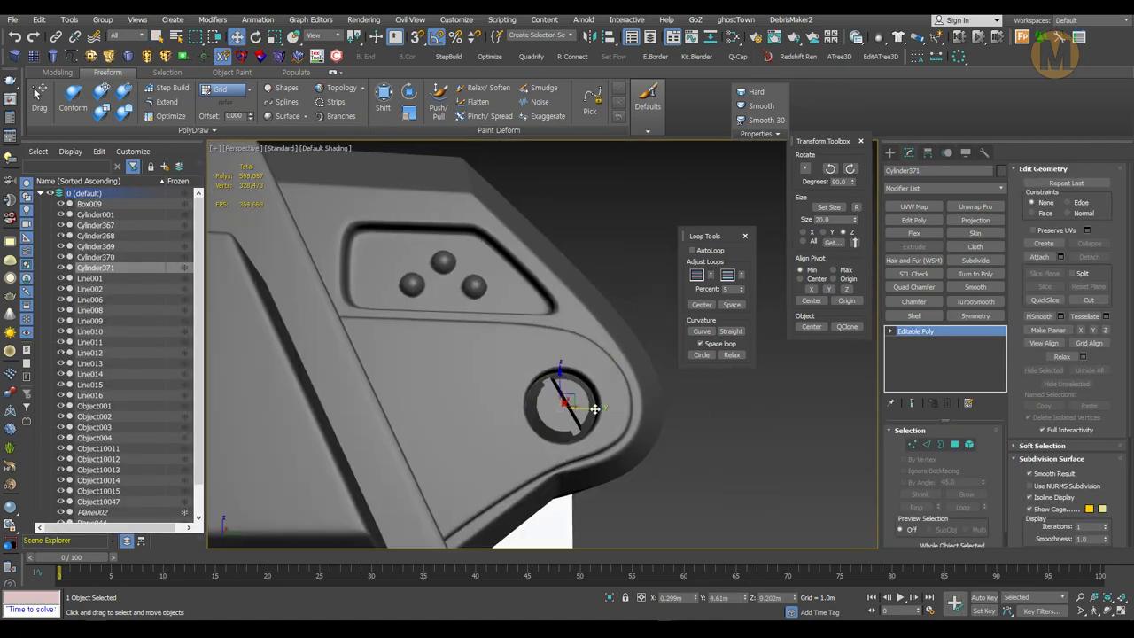
alt+middle_drag(568, 309, 570, 308)
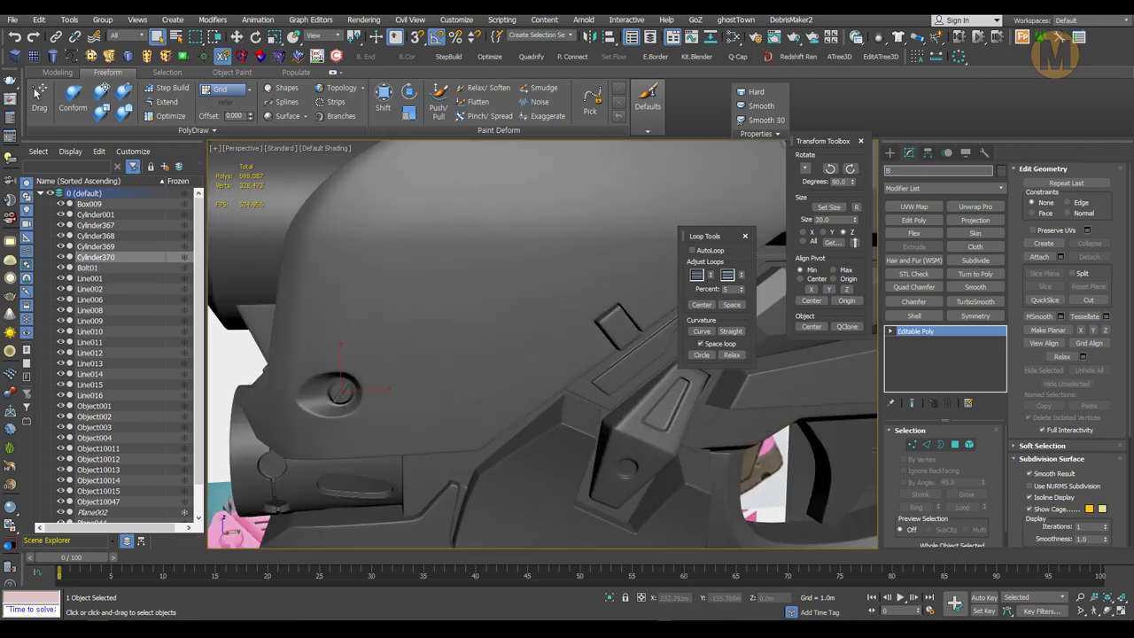
scroll(570, 308, down, 4)
- Isolate the Line010 trigger-guard part to inspect its mesh edges, then return to the full pistol
click(549, 247)
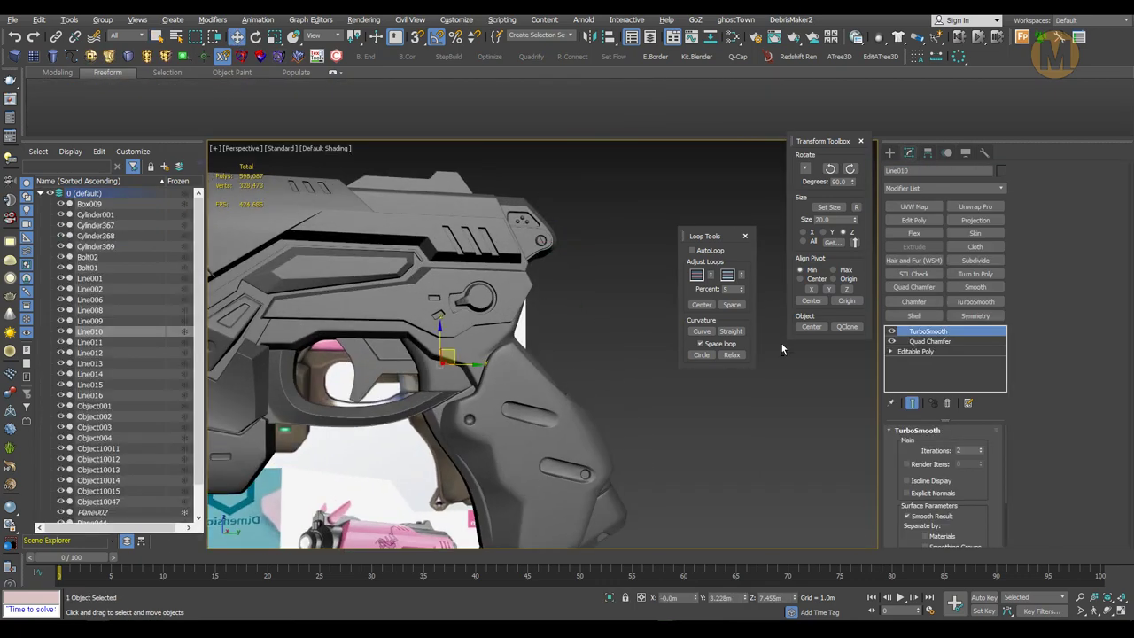
key(w)
key(alt+q)
key(F4)
key(alt+q)
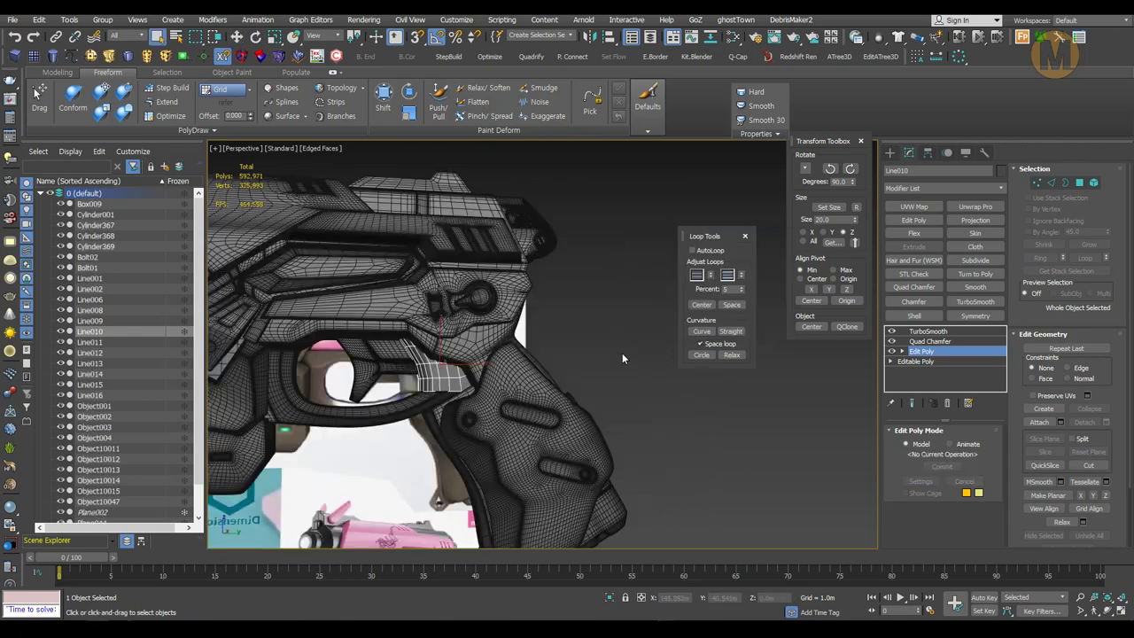
key(F4)
key(q)
click(613, 382)
- Select the Bolt01 screw for moving and check the program preferences
click(496, 257)
key(w)
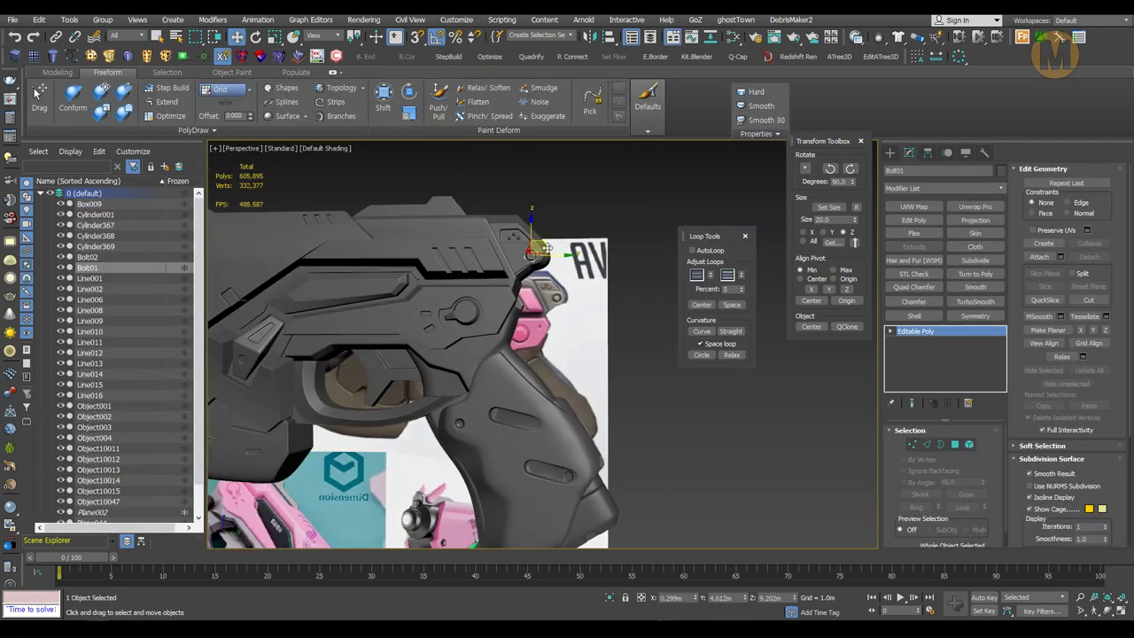
click(456, 19)
click(575, 207)
click(653, 486)
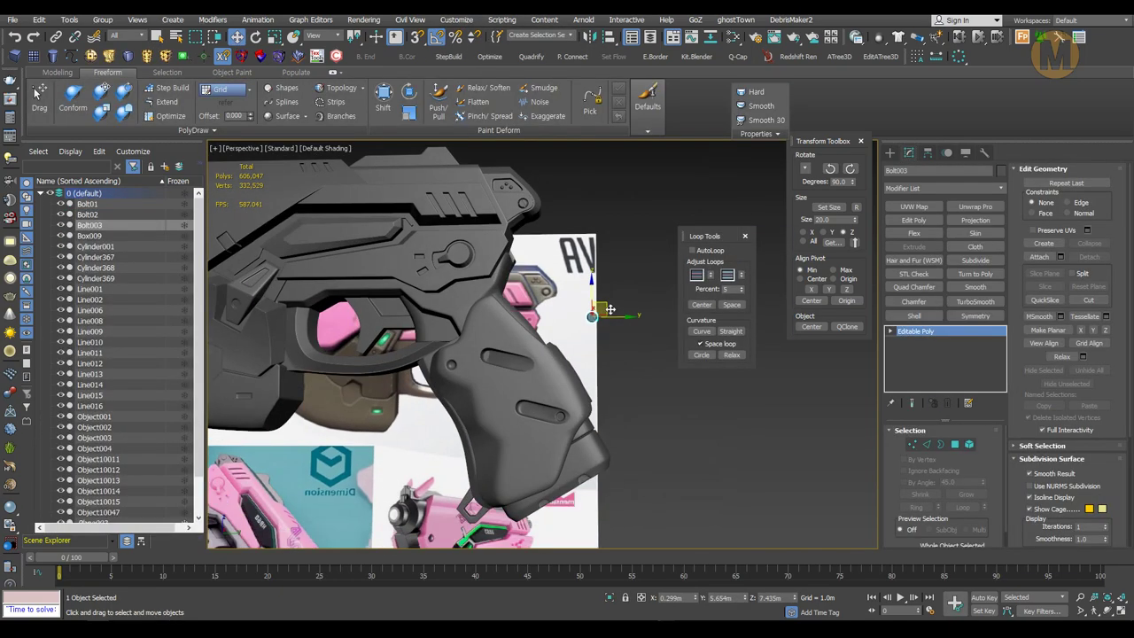
- Zoom in on the grip bolt and the new Bolt004 screw to check their seating
key(z)
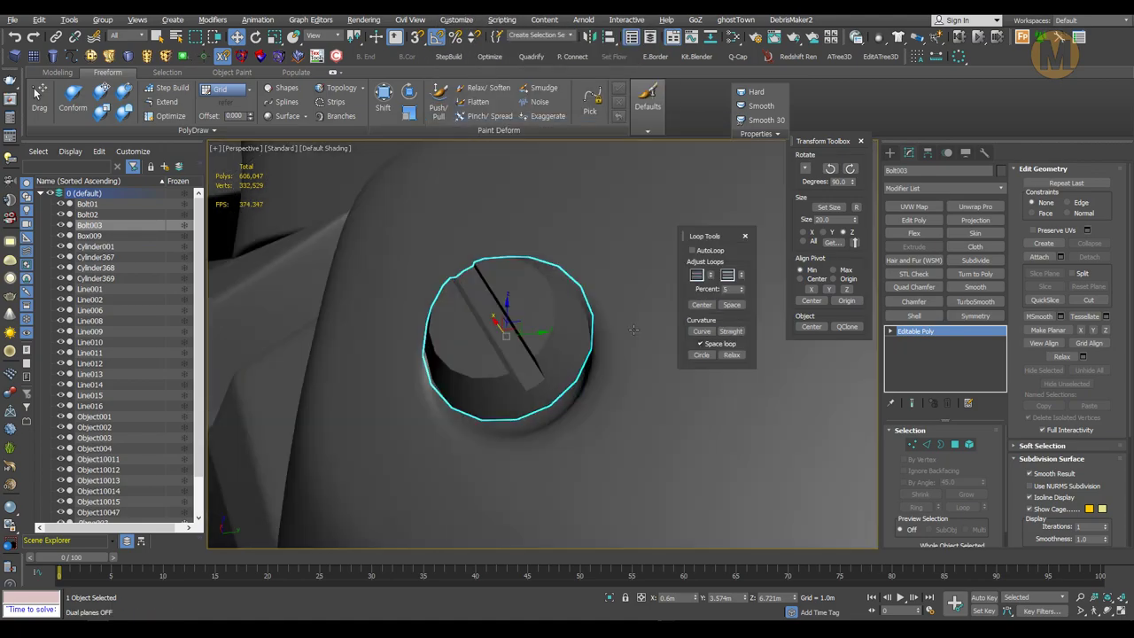
scroll(559, 352, down, 6)
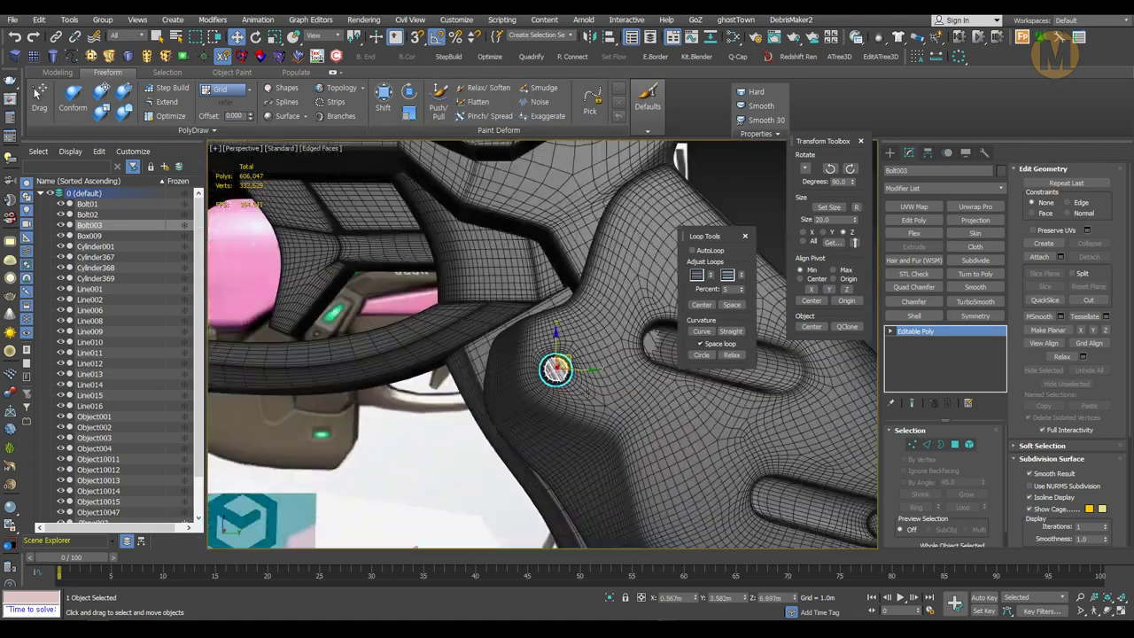
click(469, 319)
click(435, 324)
click(615, 400)
key(z)
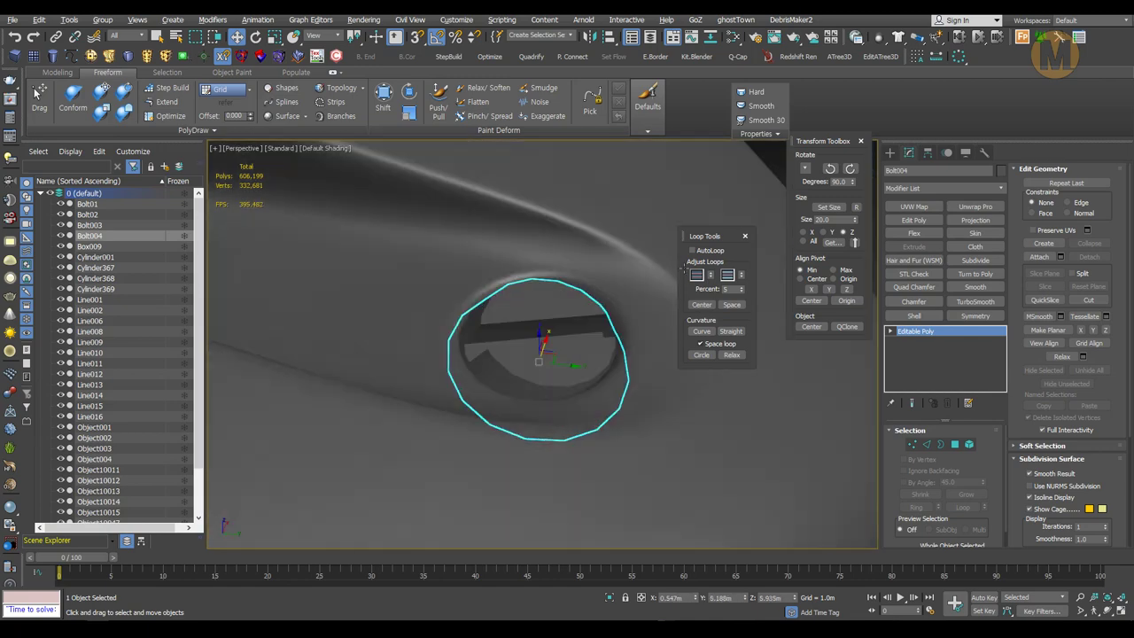
alt+middle_drag(564, 339, 559, 390)
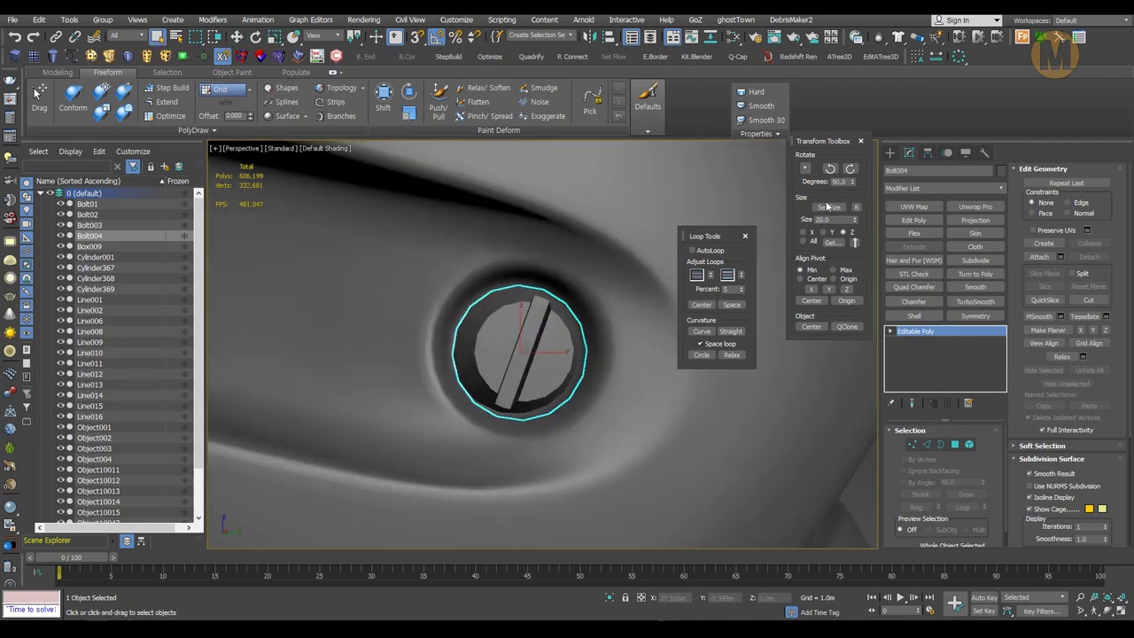
scroll(559, 390, down, 5)
scroll(559, 389, down, 5)
- Frame Bolt005 with mesh edges shown and copy the bolt into the second hole
click(552, 415)
key(z)
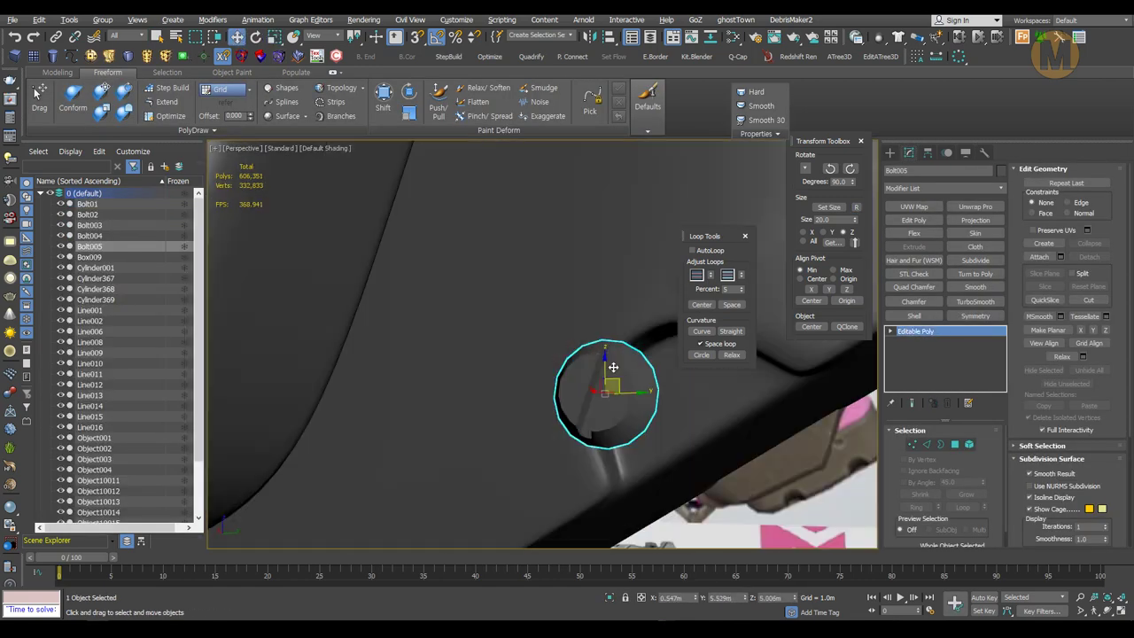
mouse_move(584, 372)
alt+middle_down()
mouse_move(668, 381)
mouse_move(519, 325)
mouse_move(572, 375)
mouse_move(715, 275)
alt+middle_up()
scroll(514, 321, up, 3)
key(F4)
scroll(571, 378, down, 2)
key(q)
shift+drag(552, 335, 342, 463)
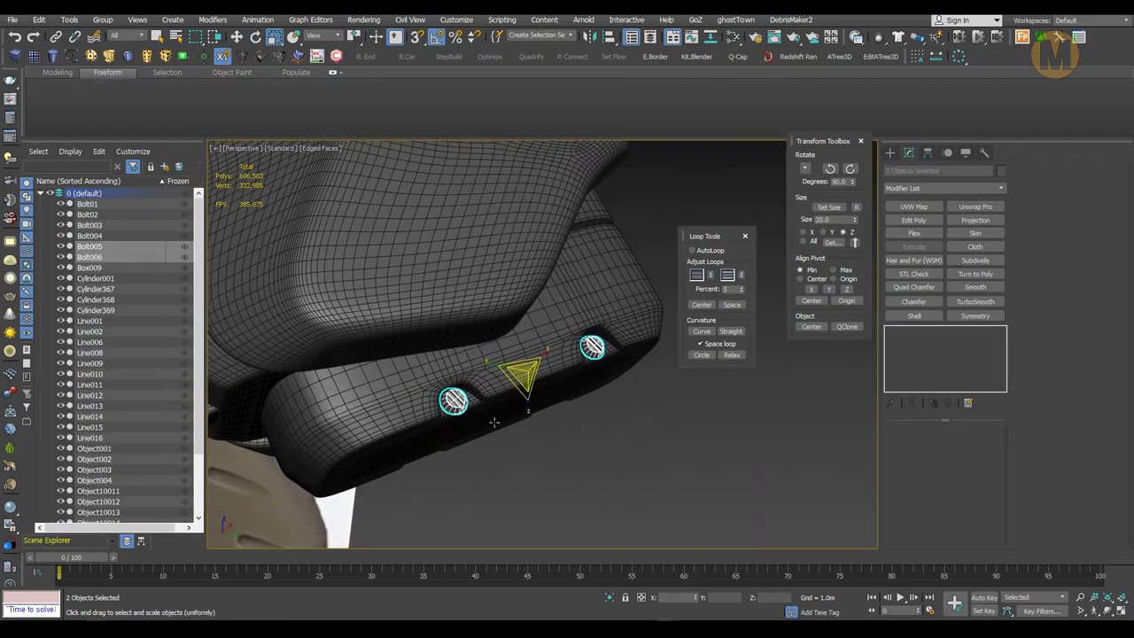
- Clone a bolt from Bolt003 to create Bolt007, then review the pistol from the front
click(459, 415)
scroll(577, 392, down, 3)
mouse_move(576, 391)
alt+middle_down()
mouse_move(585, 321)
mouse_move(443, 399)
alt+middle_up()
key(F4)
key(w)
shift+drag(381, 416, 413, 373)
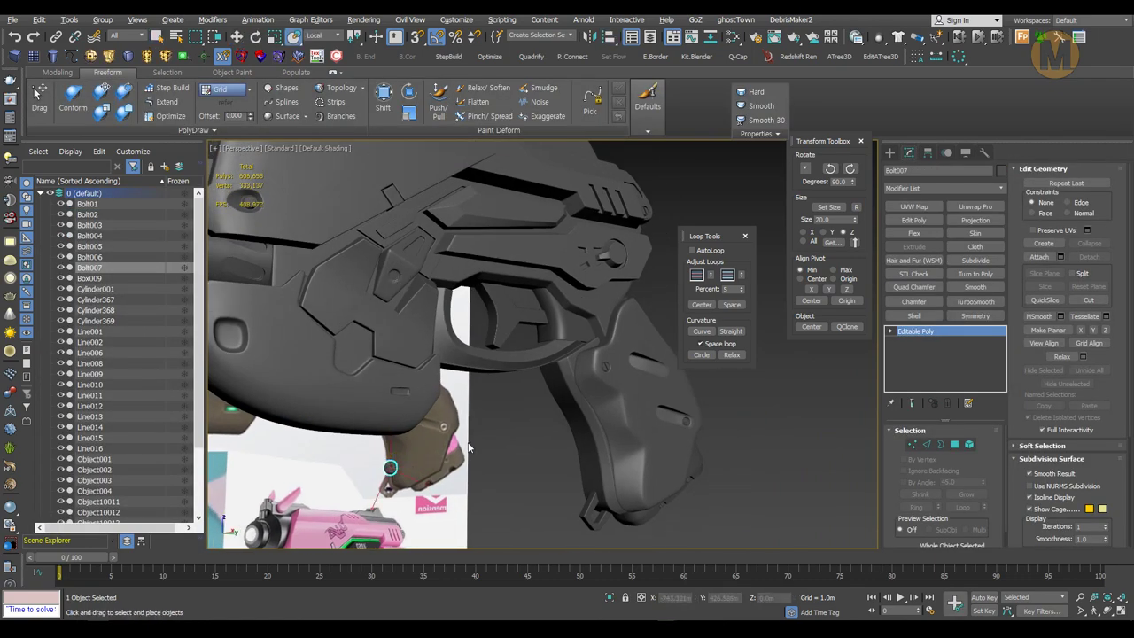
alt+middle_drag(469, 448, 451, 343)
alt+middle_drag(545, 449, 455, 266)
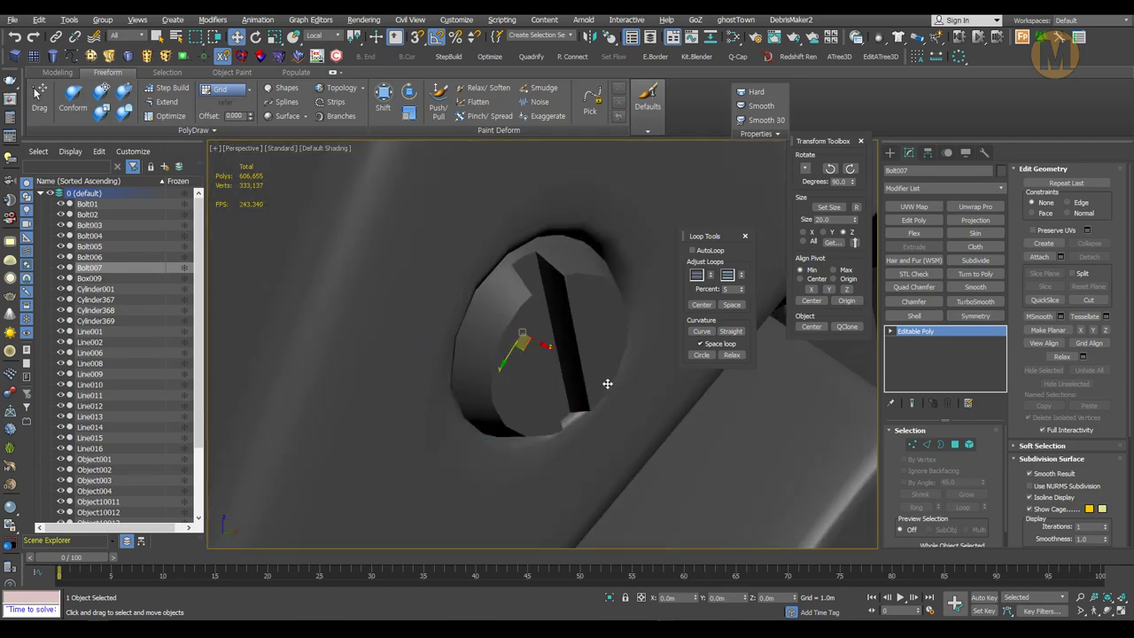
scroll(541, 352, up, 3)
scroll(541, 353, down, 5)
alt+middle_drag(541, 352, 587, 393)
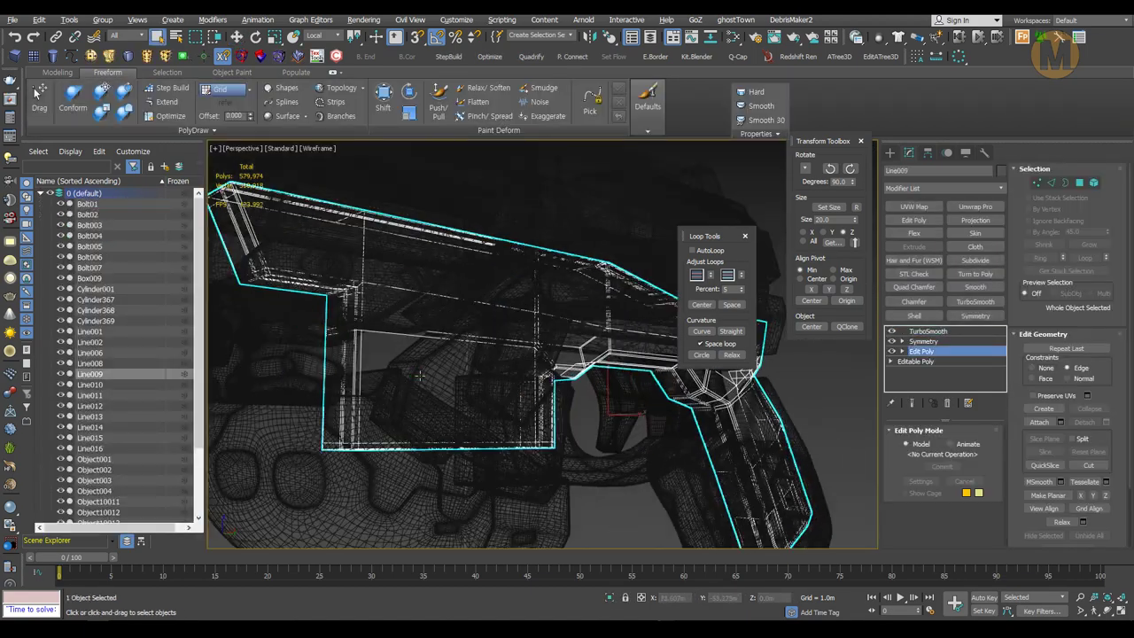
- Recess a Line009 polygon 0.028m inward as a screw hole and select Bolt008 to fit into it
key(1)
middle_drag(378, 370, 387, 383)
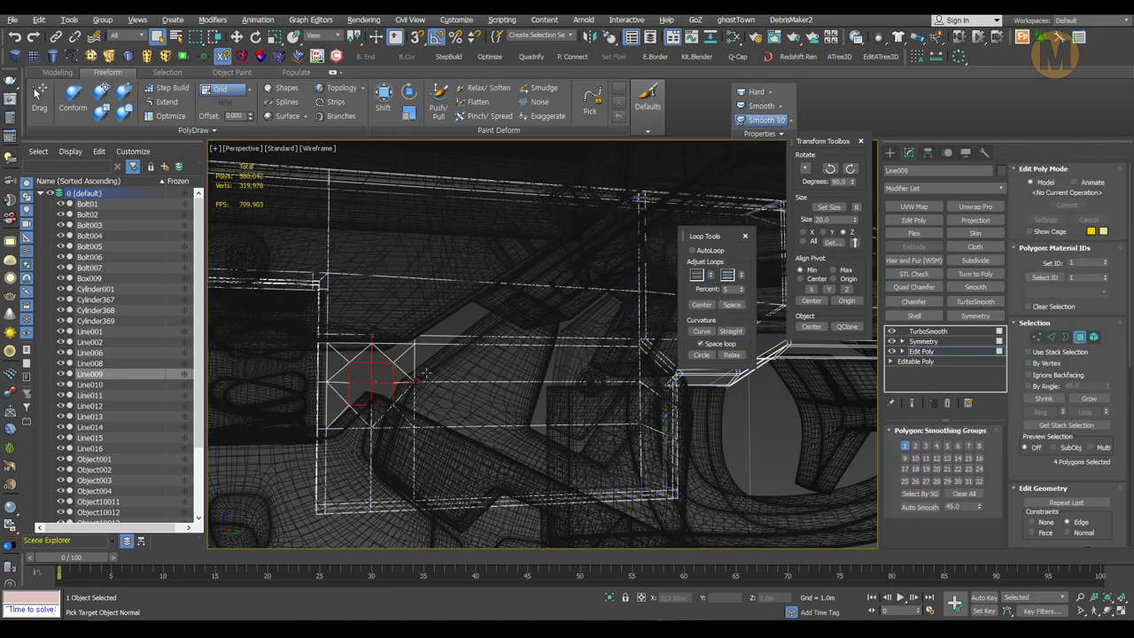
key(4)
click(402, 396)
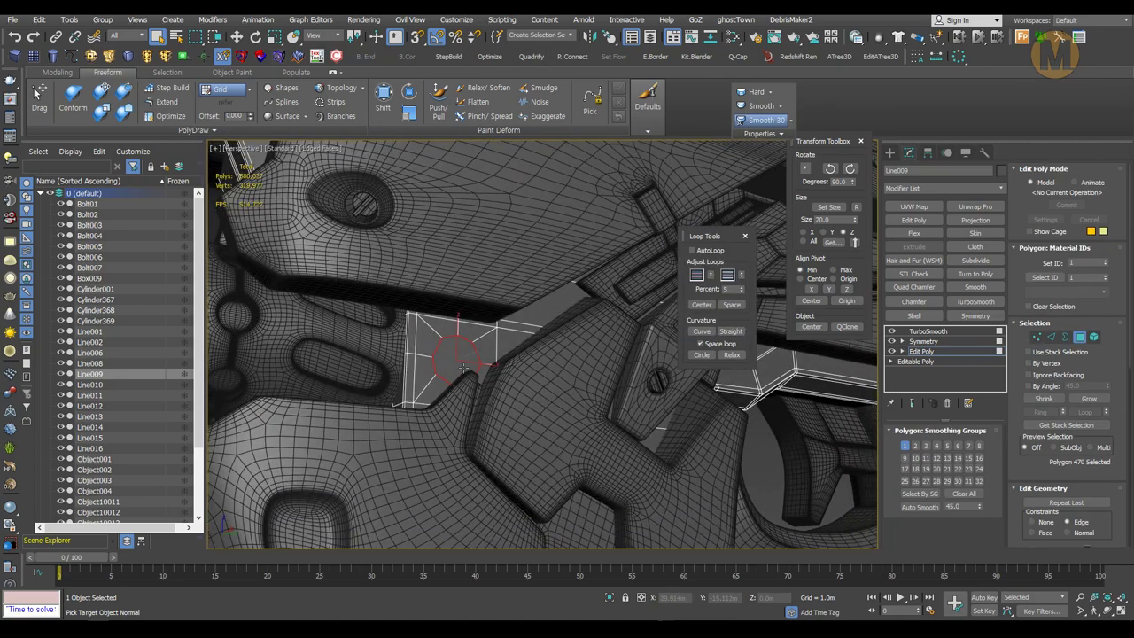
mouse_move(462, 368)
alt+middle_down()
mouse_move(645, 430)
mouse_move(531, 372)
alt+middle_up()
drag(766, 270, 768, 291)
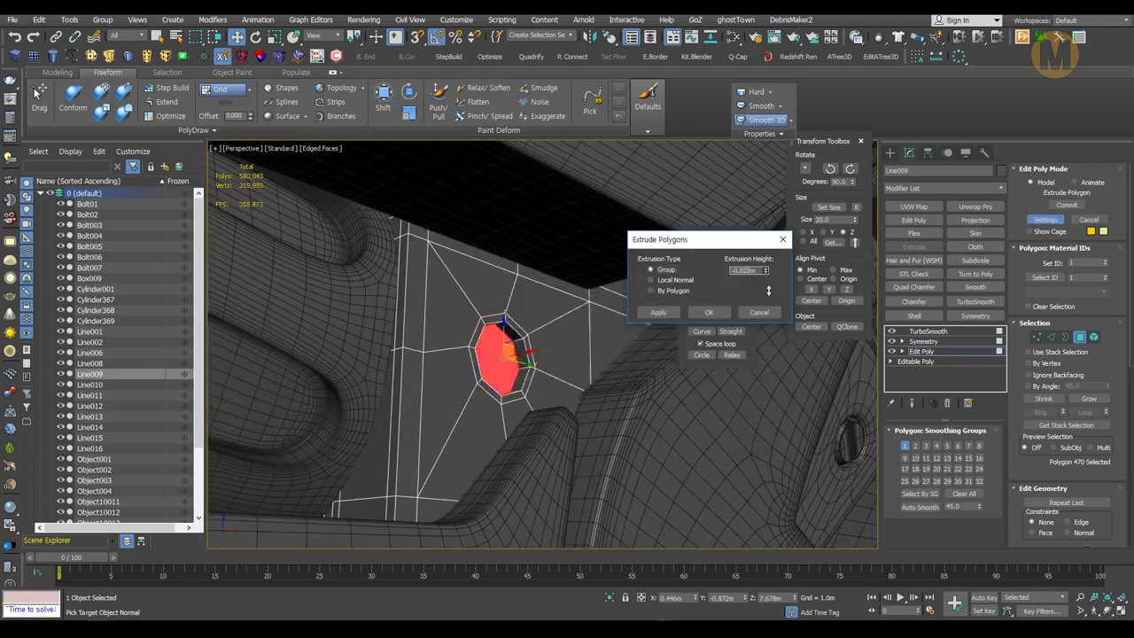
scroll(639, 355, down, 5)
key(w)
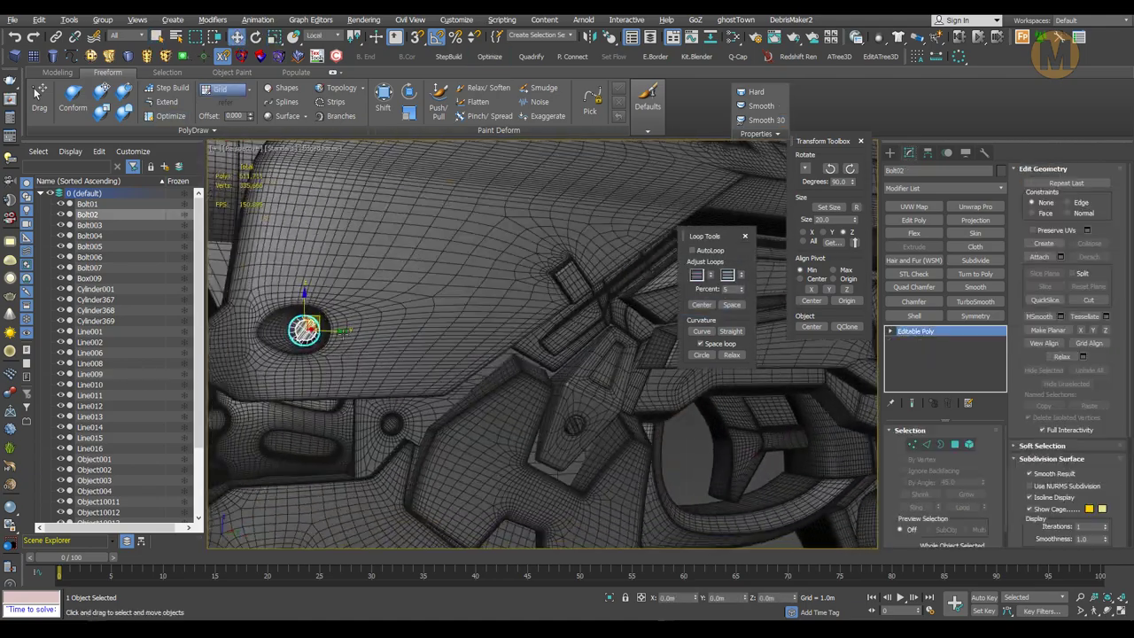
click(535, 343)
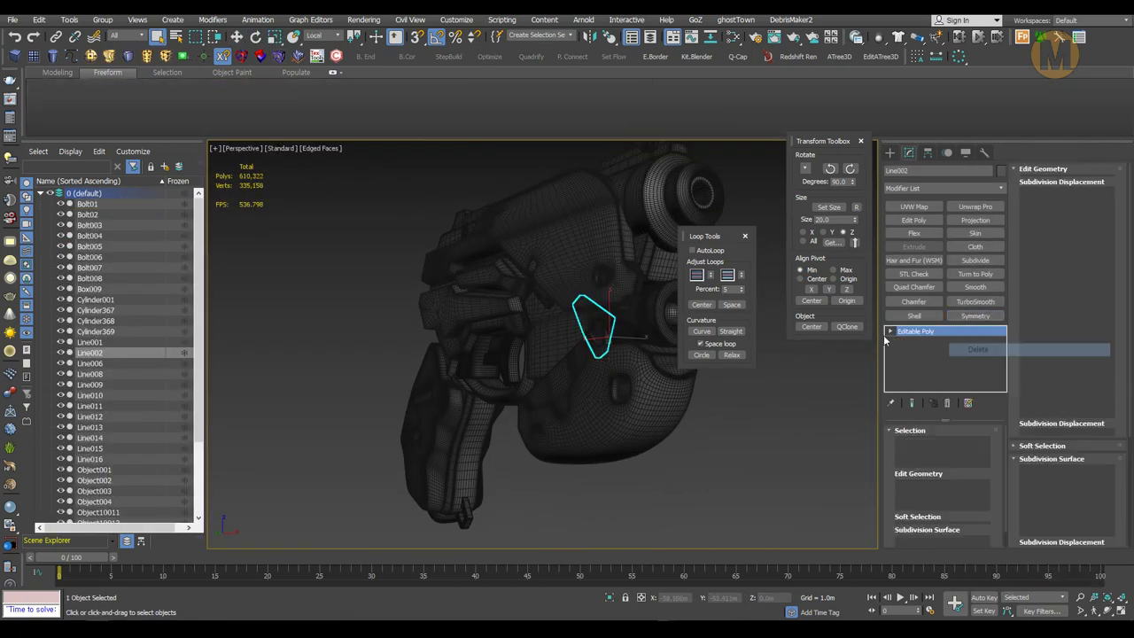
- Add TurboSmooth to Bolt007 and isolate the screw on its own
click(985, 298)
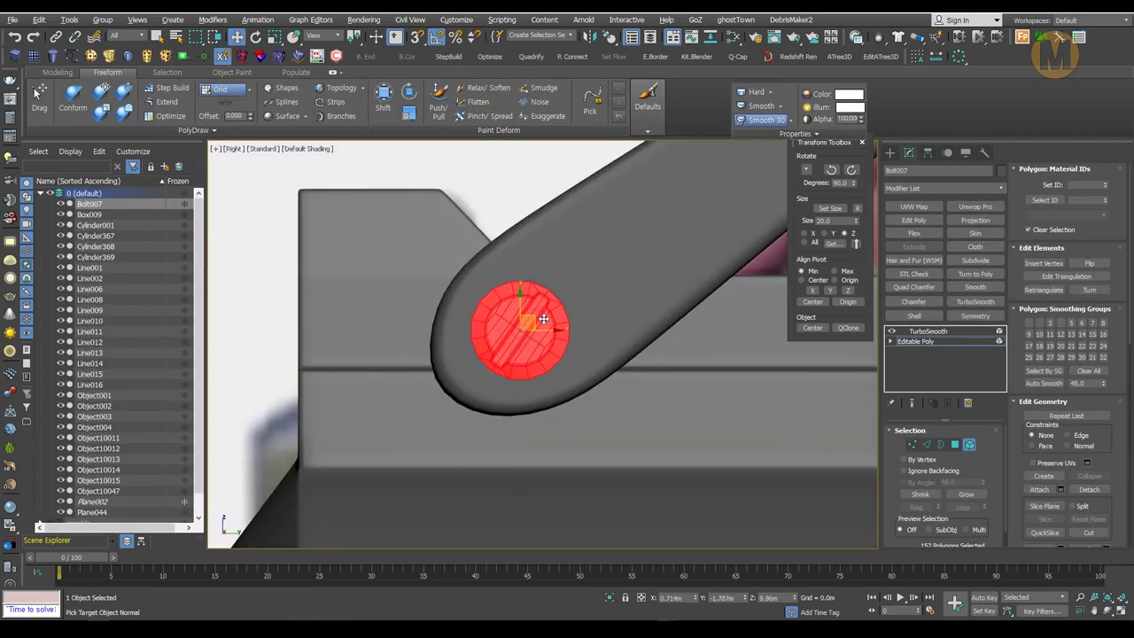
key(alt+q)
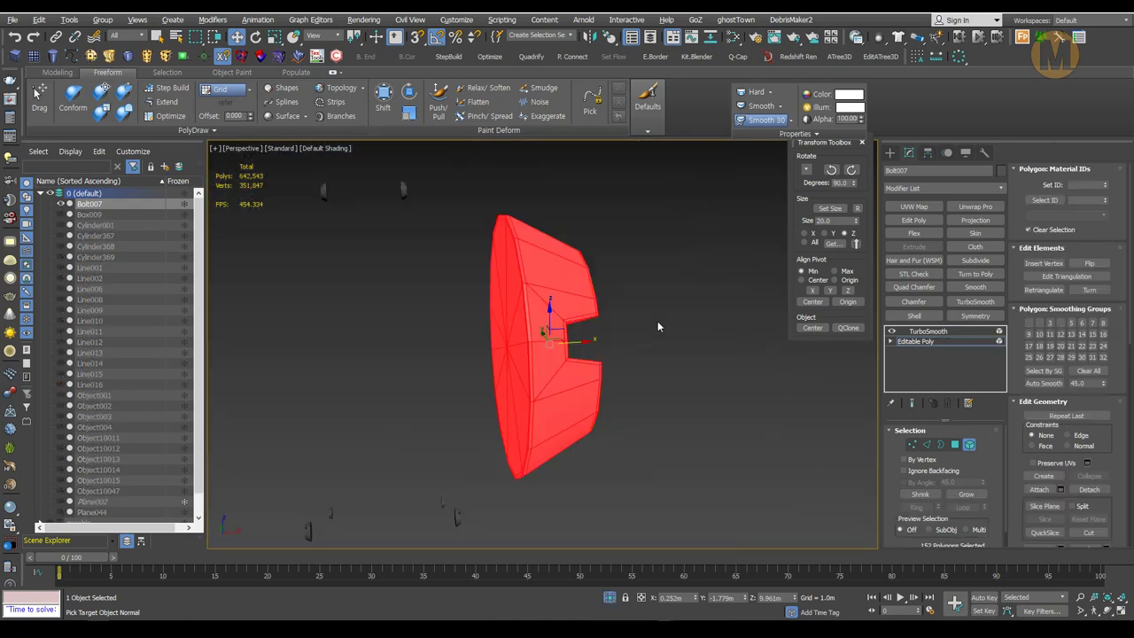